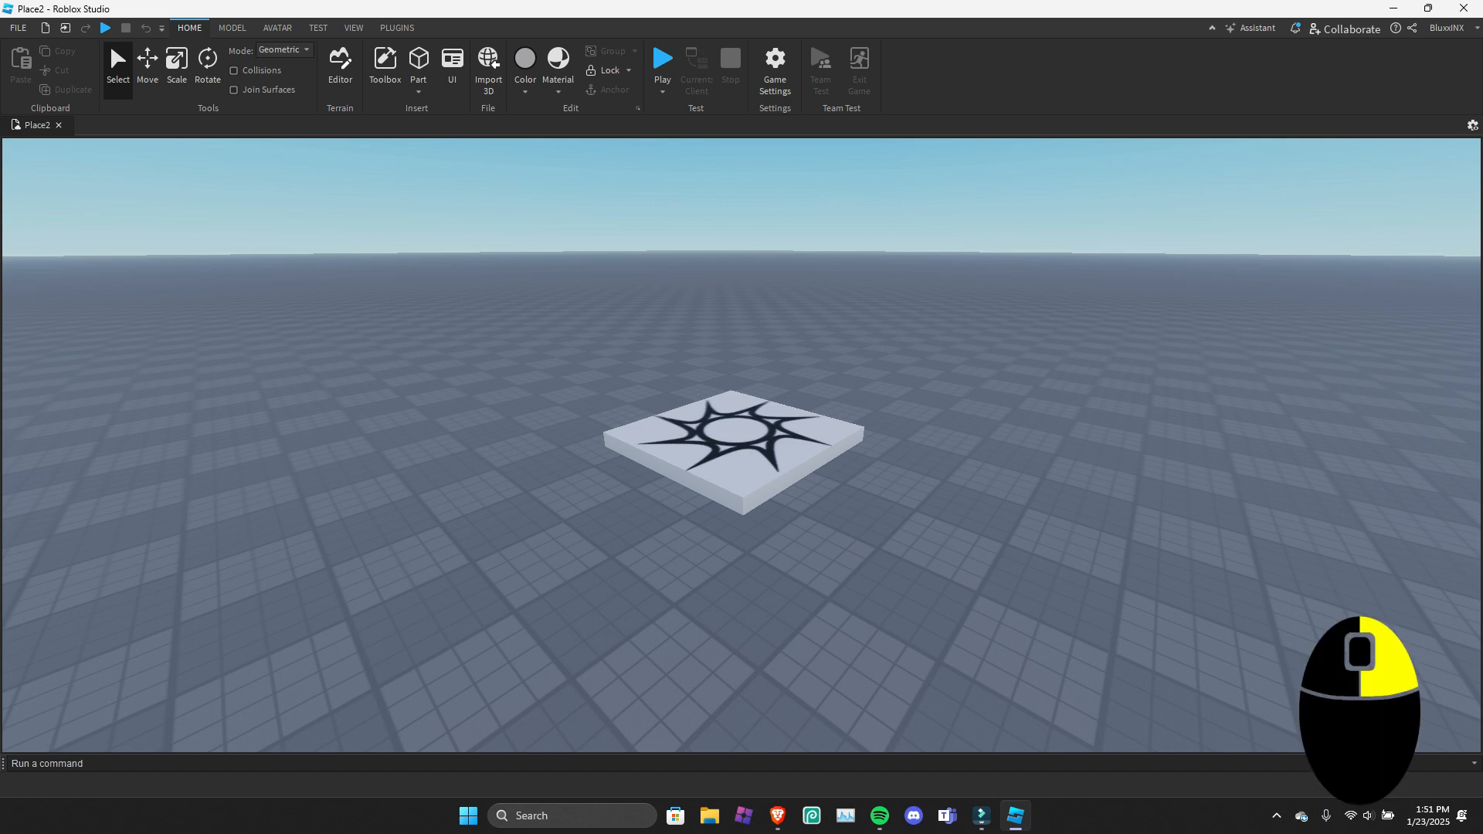
# Look around the spawn location by turning the camera and moving it forwards, backwards and sideways.
pyautogui.moveTo(1360, 695); pyautogui.dragTo(350, 695, button='right')
pyautogui.moveTo(981, 433); pyautogui.dragTo(1081, 394, button='right')
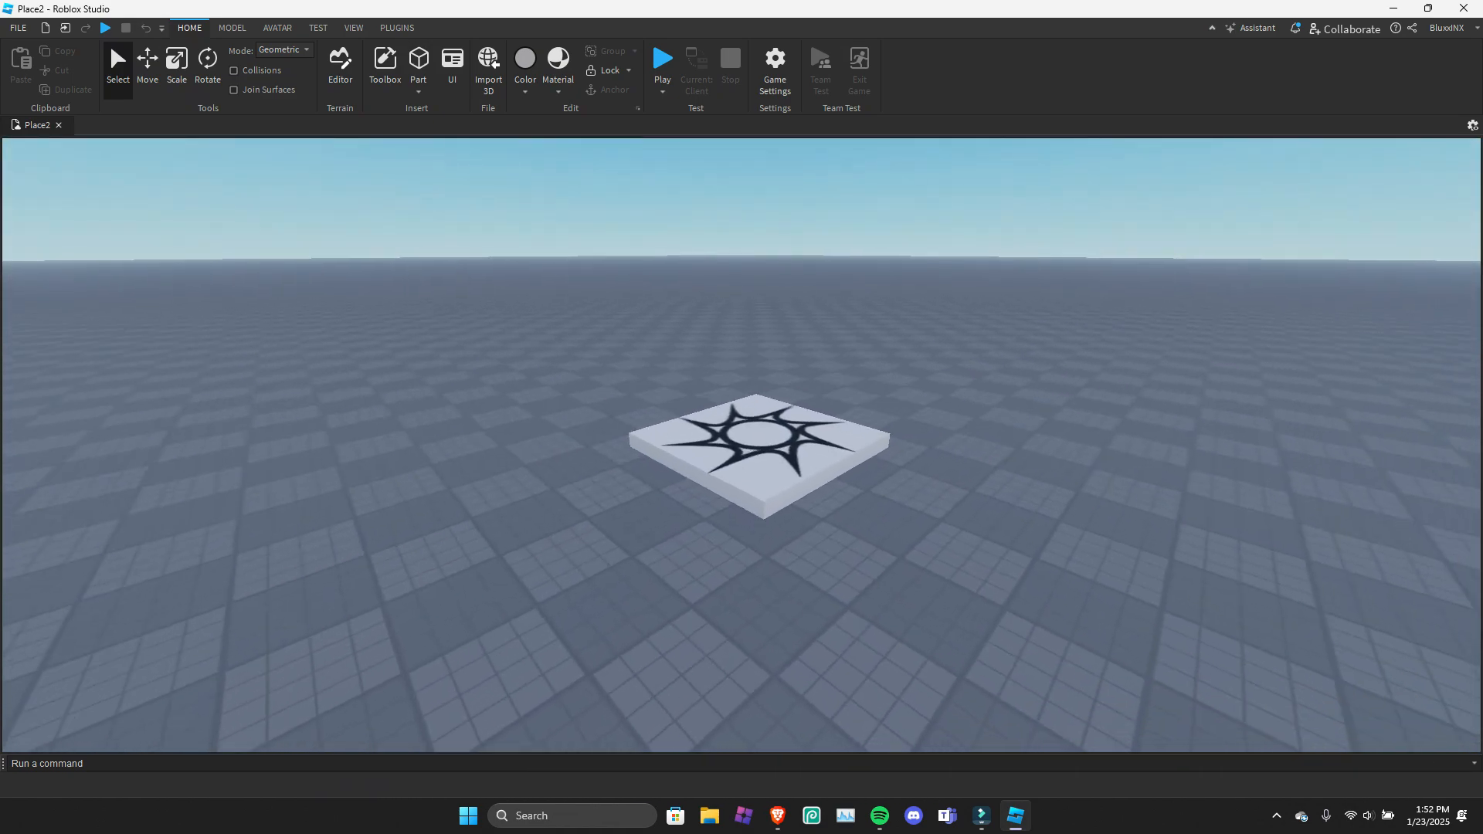
pyautogui.press('s')
pyautogui.press('w')
pyautogui.press('a')
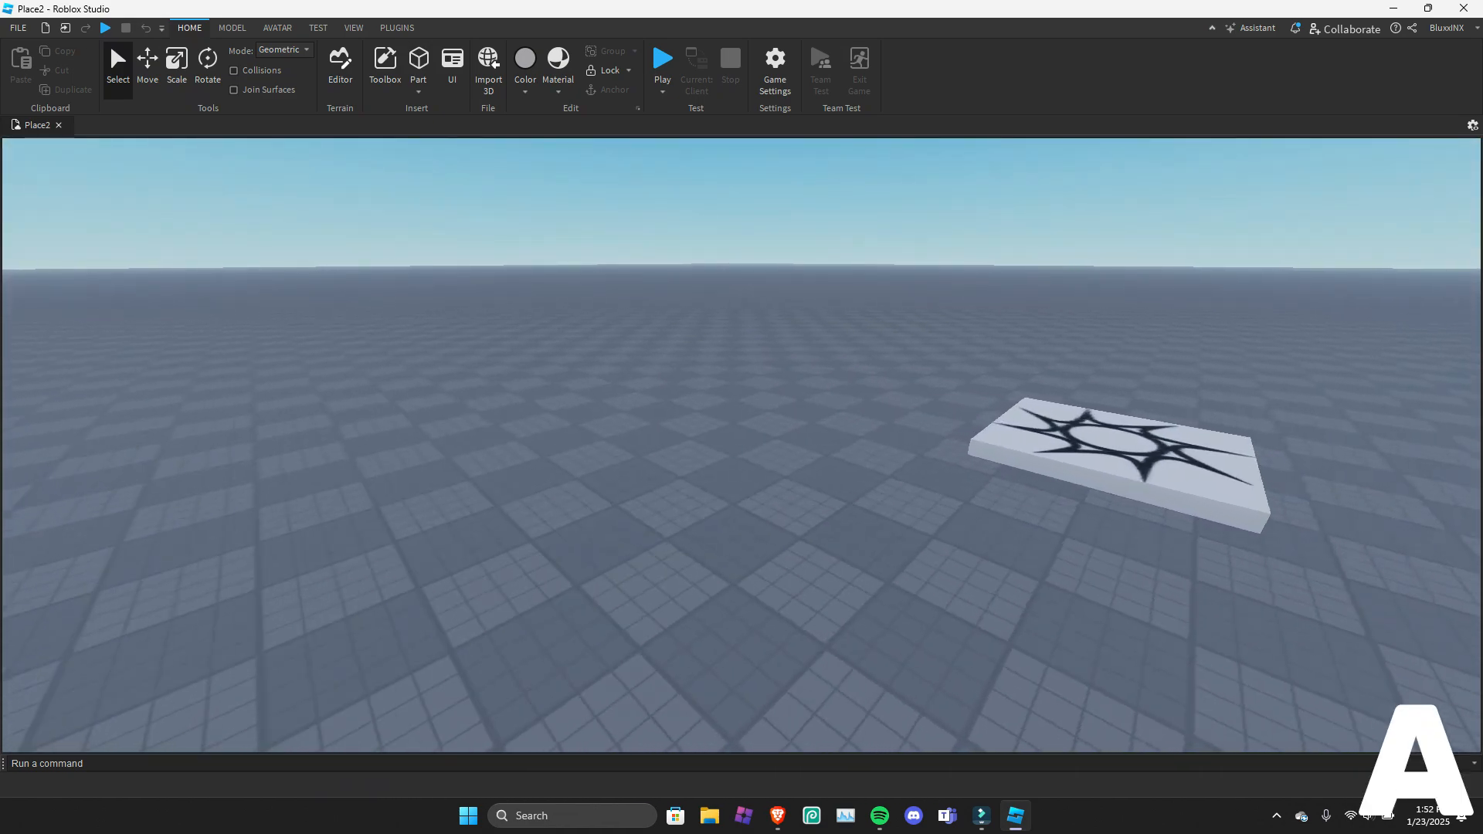
pyautogui.press('d')
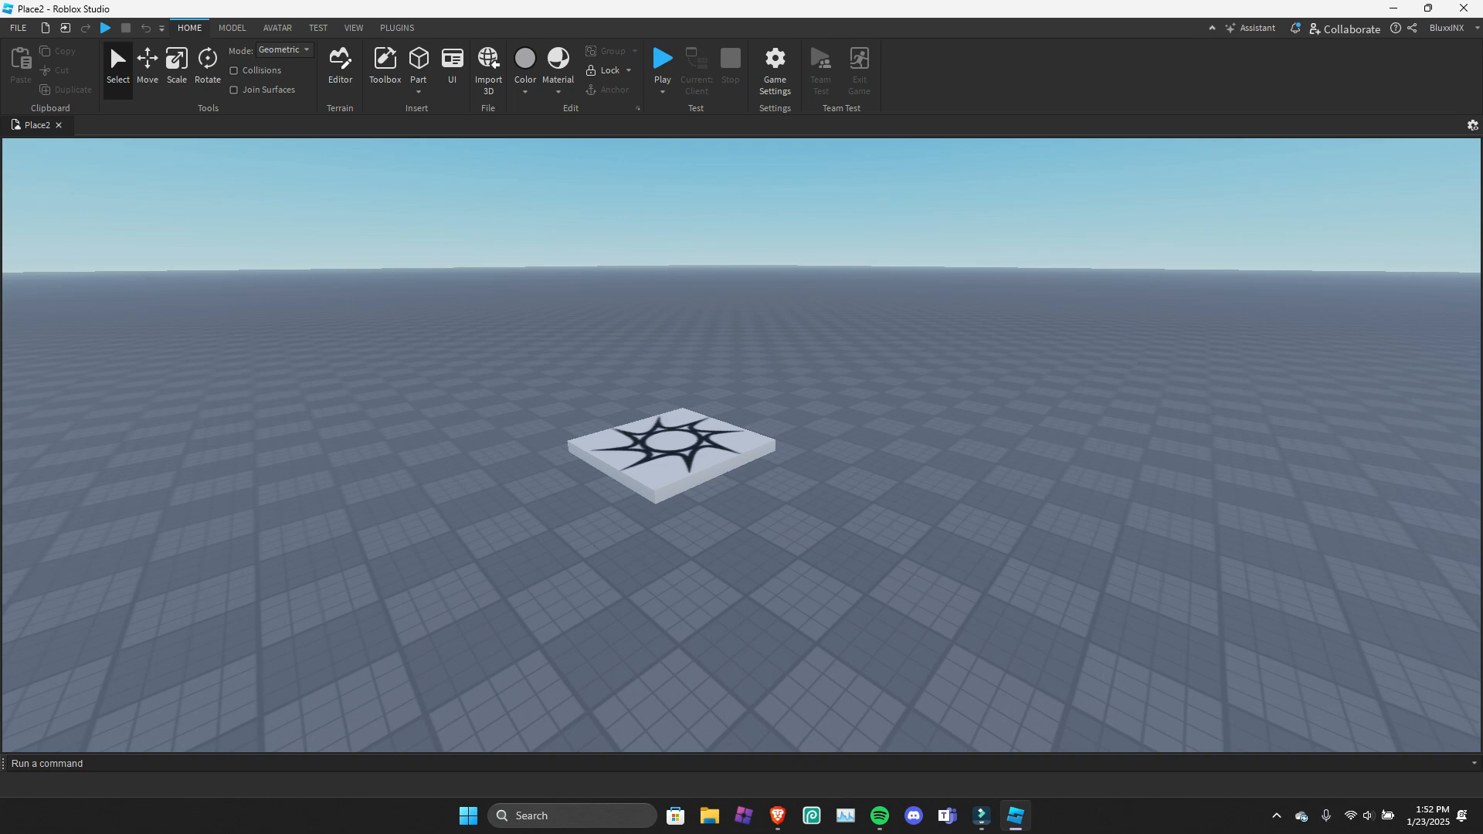
pyautogui.press('a')
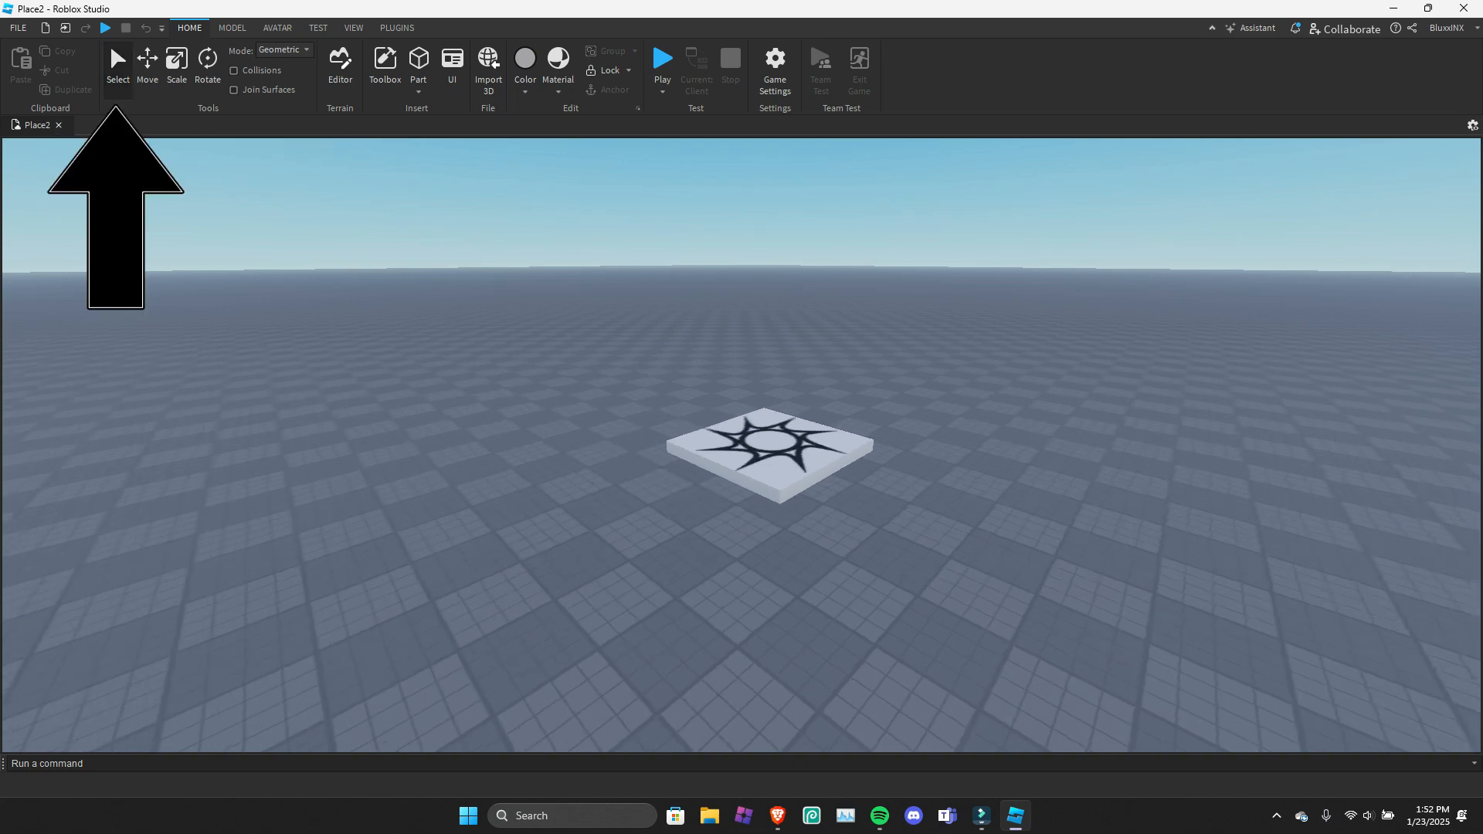
# Shift the spawn location slightly along one horizontal axis with the Move tool.
pyautogui.click(771, 454)
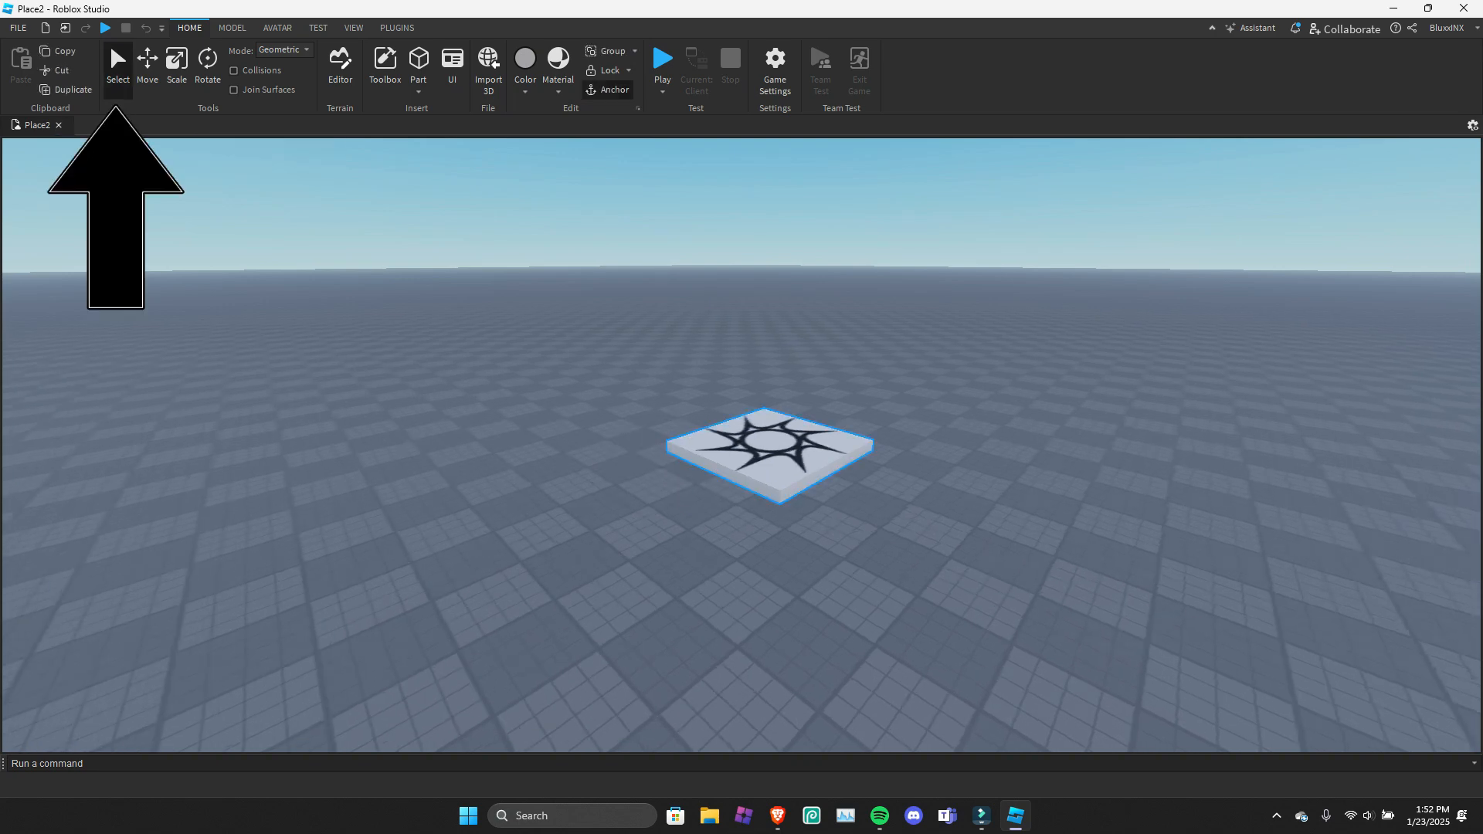
pyautogui.click(634, 386)
pyautogui.click(148, 69)
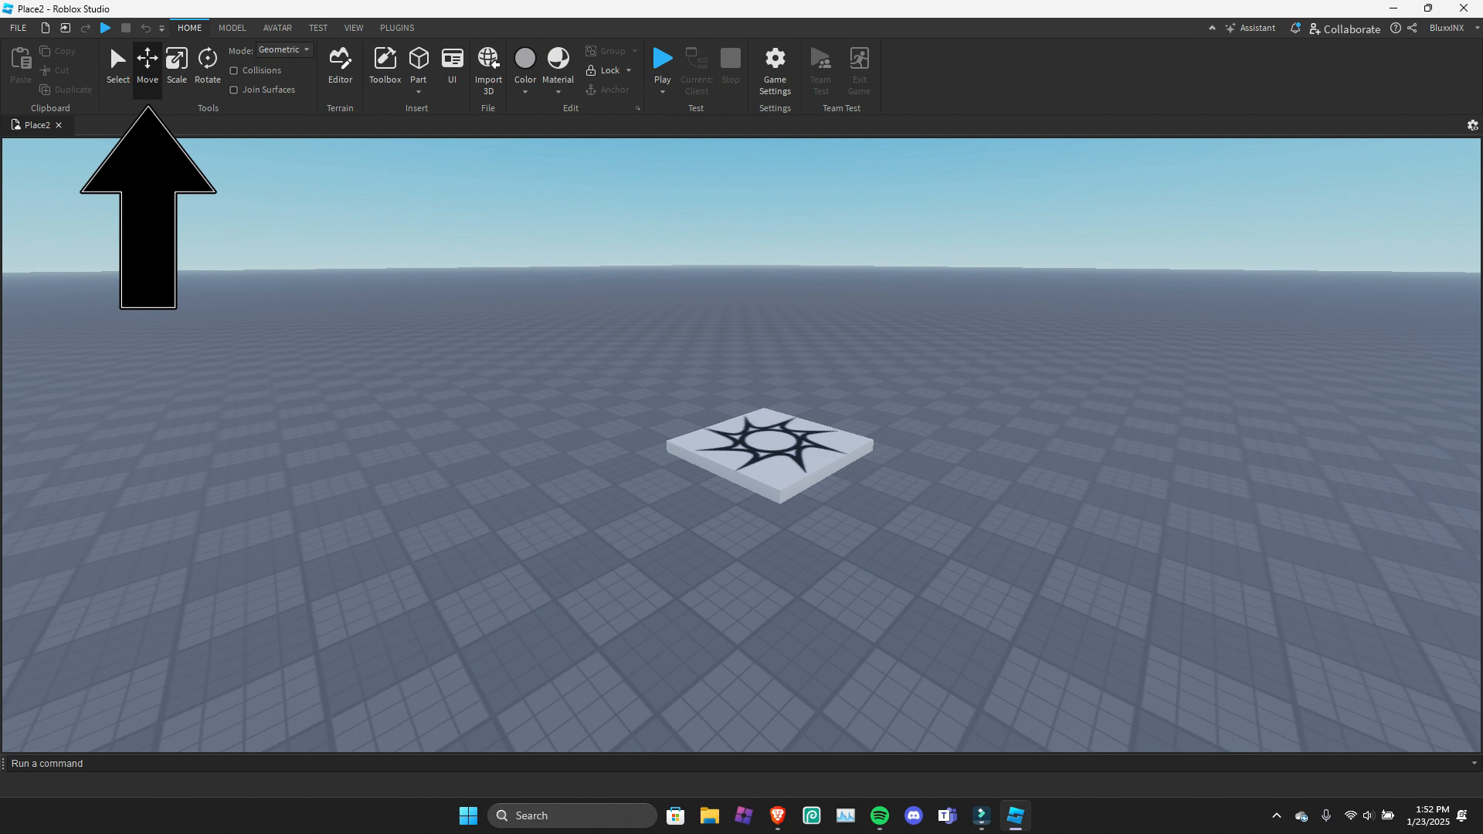
pyautogui.click(770, 454)
pyautogui.moveTo(669, 492)
pyautogui.mouseDown()
pyautogui.moveTo(596, 520)
pyautogui.moveTo(686, 485)
pyautogui.mouseUp()
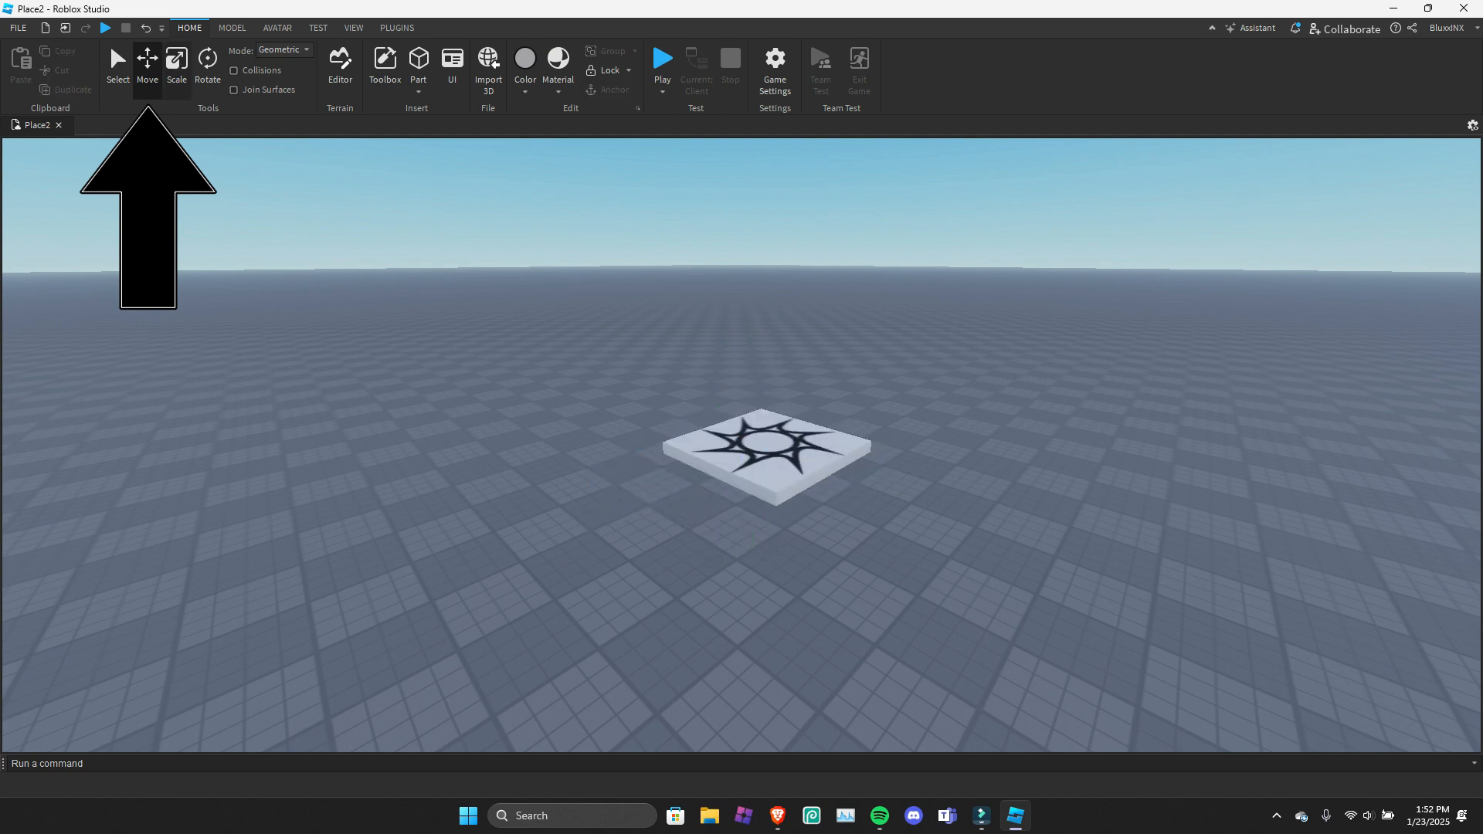
# Resize the spawn location slightly along its blue axis with Scale, and try rotating it about its red axis.
pyautogui.click(177, 65)
pyautogui.click(764, 456)
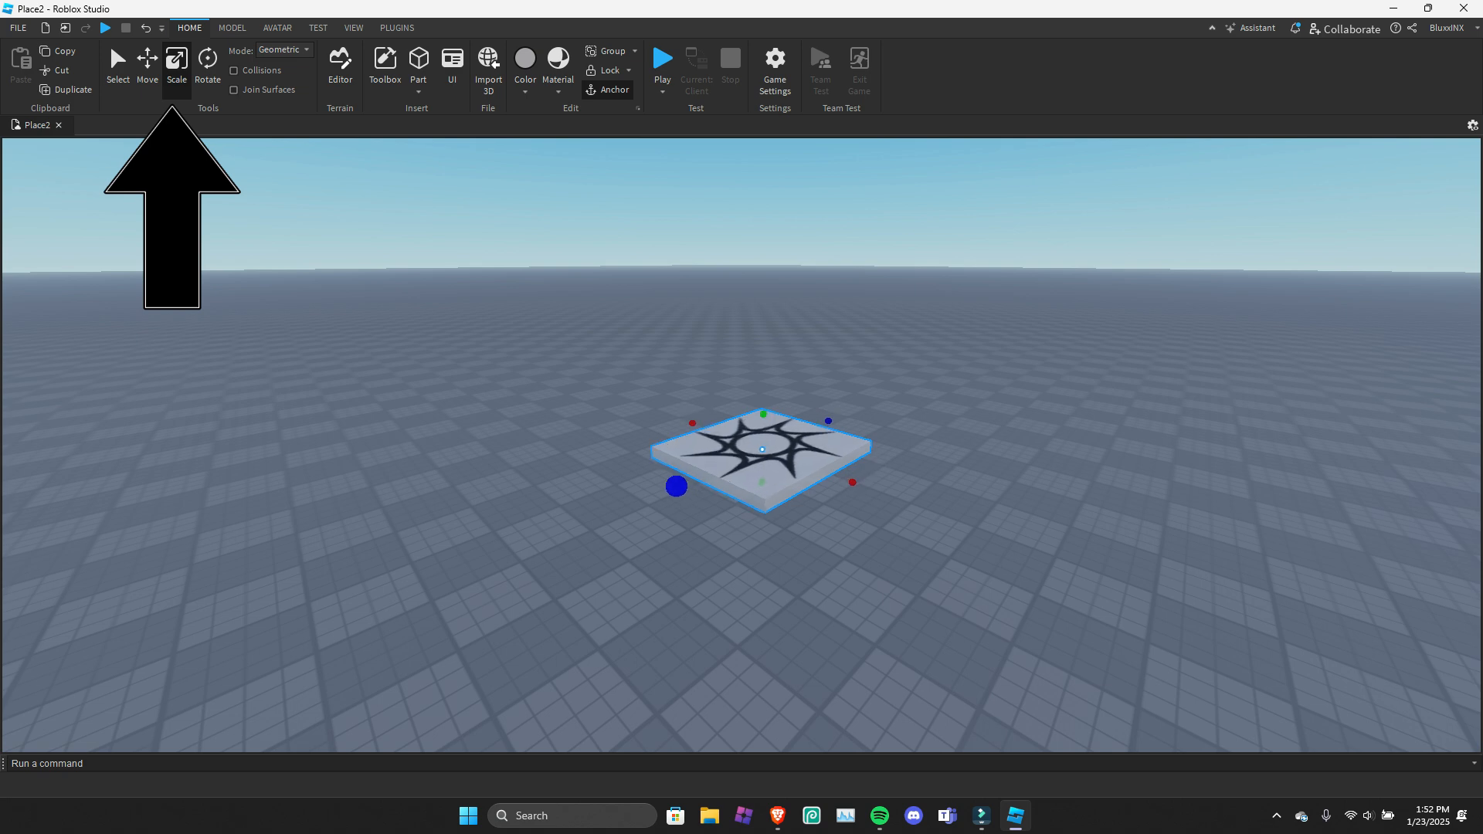
pyautogui.moveTo(677, 487)
pyautogui.mouseDown()
pyautogui.moveTo(566, 530)
pyautogui.moveTo(679, 486)
pyautogui.mouseUp()
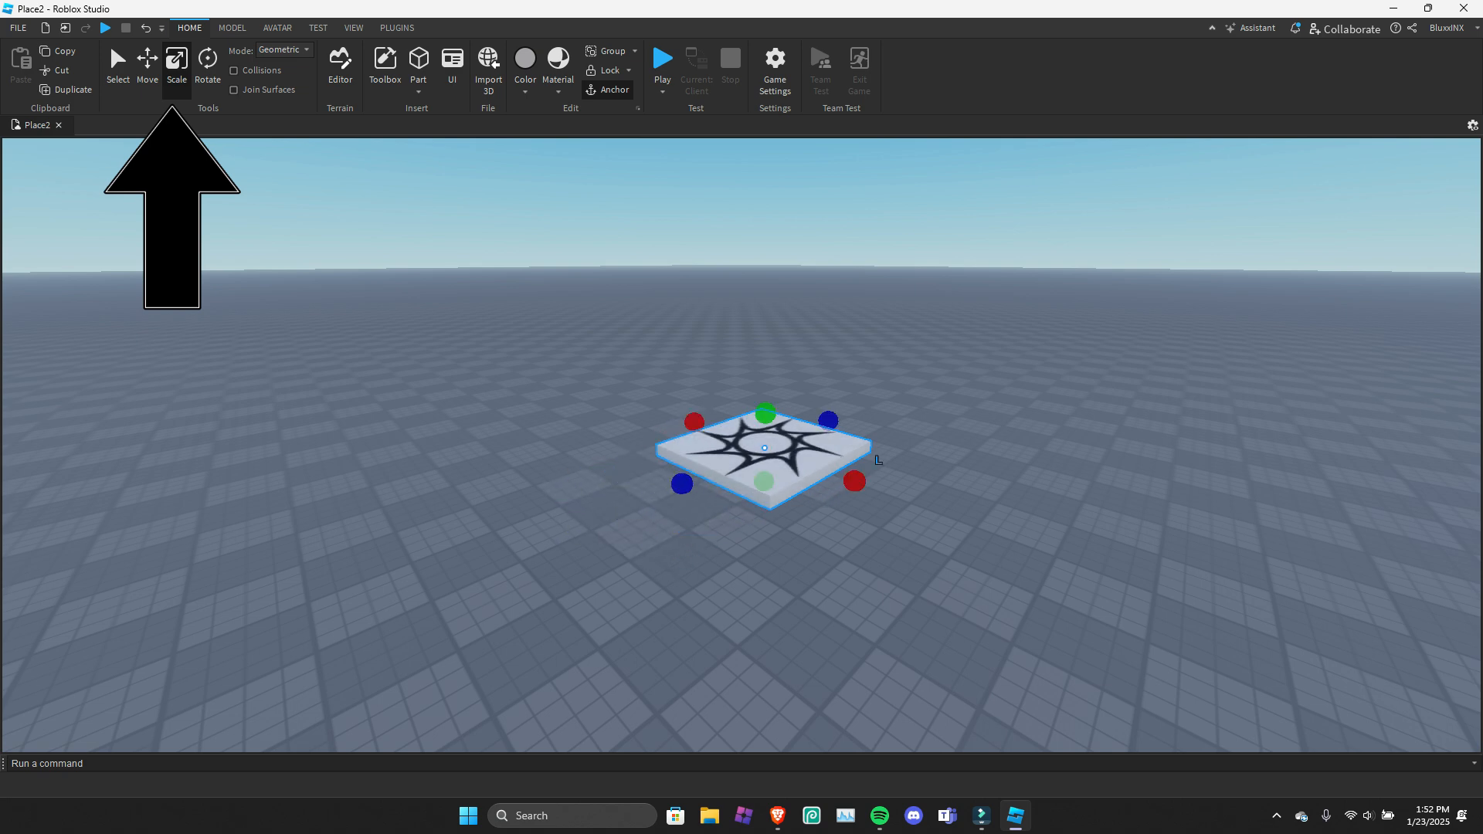
pyautogui.hotkey('ctrl', '4')
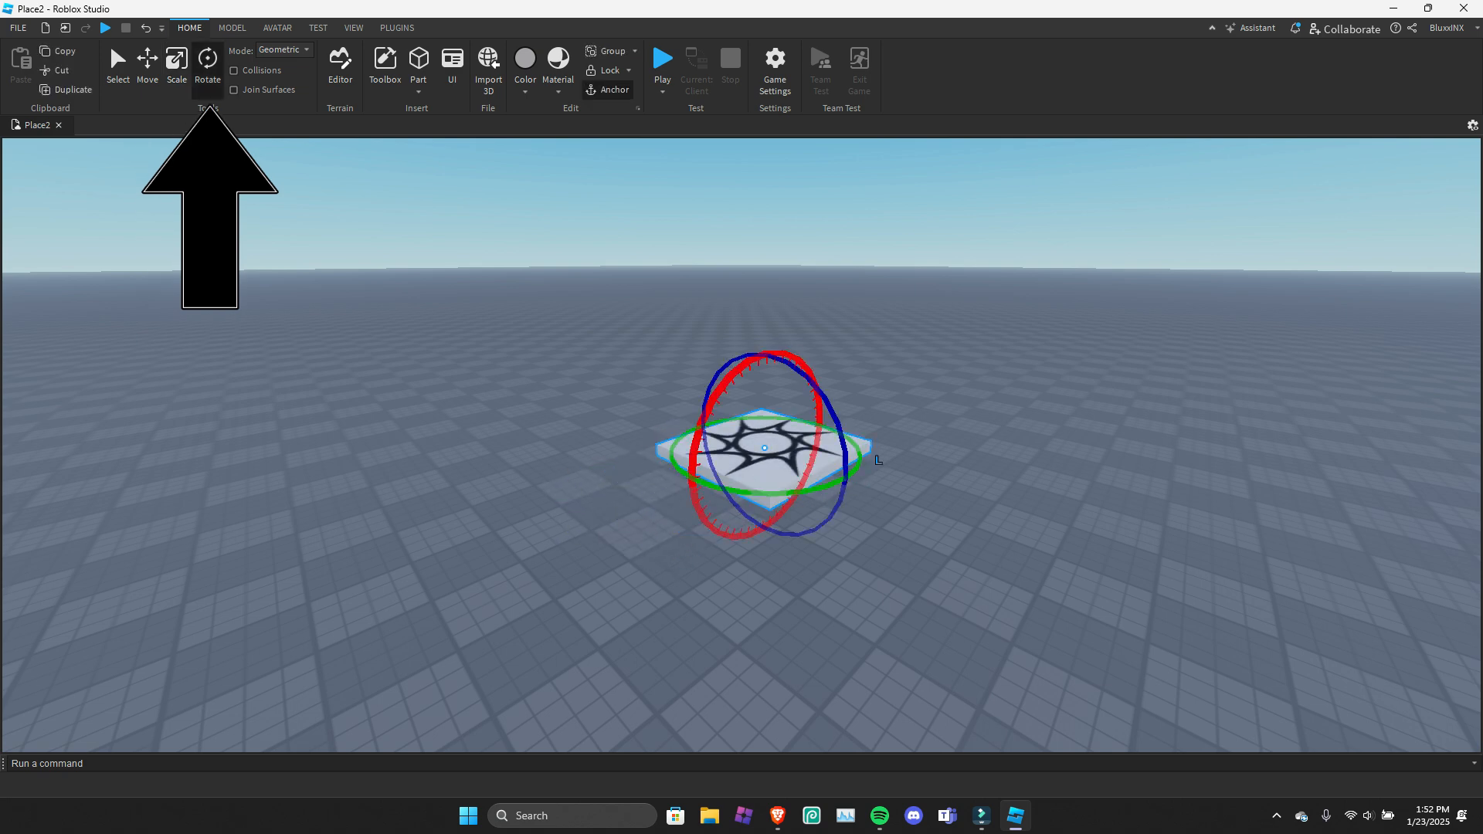
pyautogui.moveTo(780, 357); pyautogui.dragTo(773, 534)
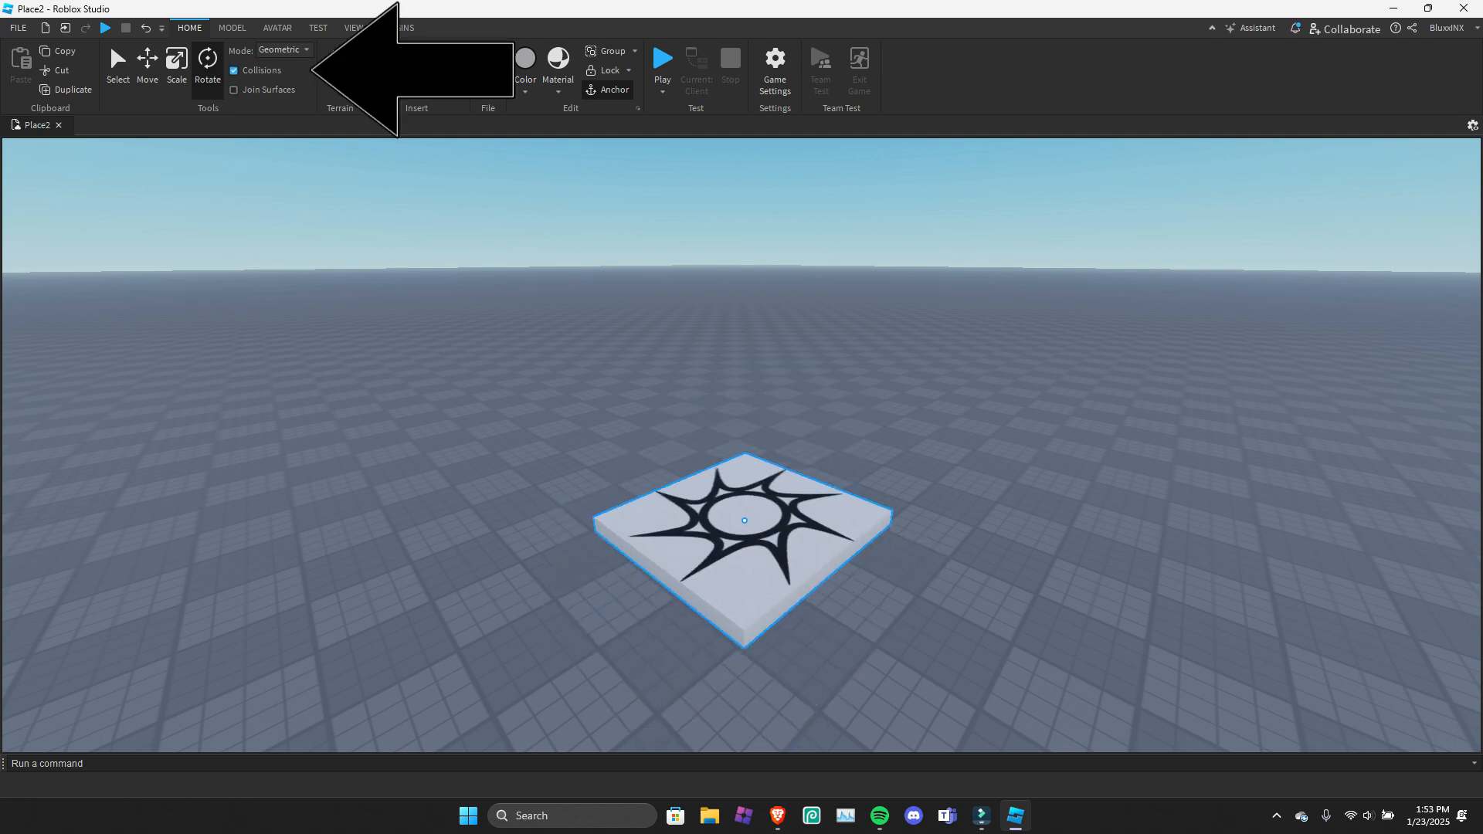
# Reposition the spawn location on the baseplate with Collisions and Join Surfaces enabled, and turn both options off.
pyautogui.moveTo(679, 540); pyautogui.dragTo(662, 496)
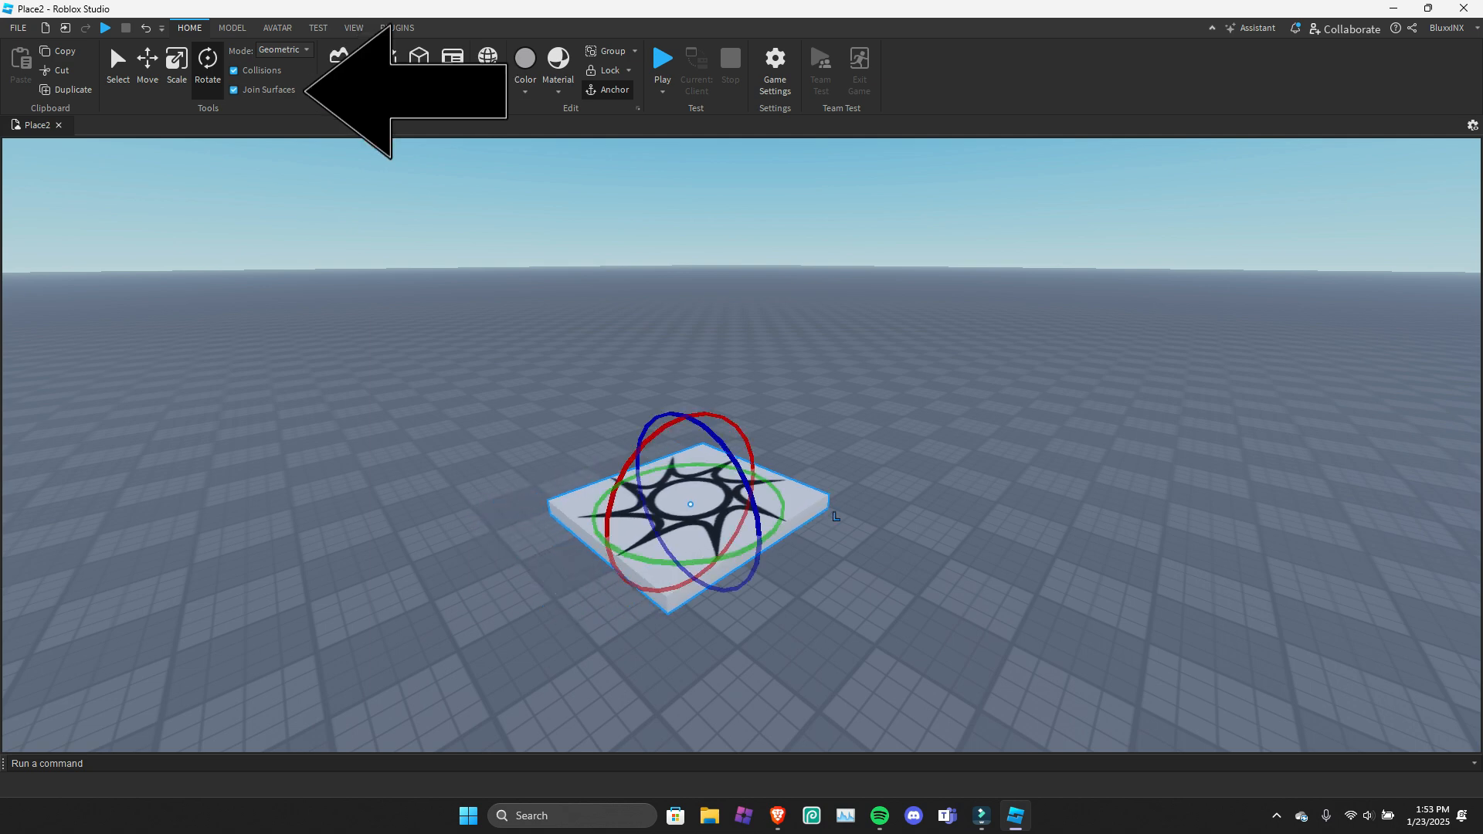
pyautogui.moveTo(691, 506)
pyautogui.mouseDown()
pyautogui.moveTo(628, 539)
pyautogui.moveTo(703, 499)
pyautogui.moveTo(655, 497)
pyautogui.moveTo(687, 502)
pyautogui.mouseUp()
pyautogui.click(568, 564)
pyautogui.click(568, 568)
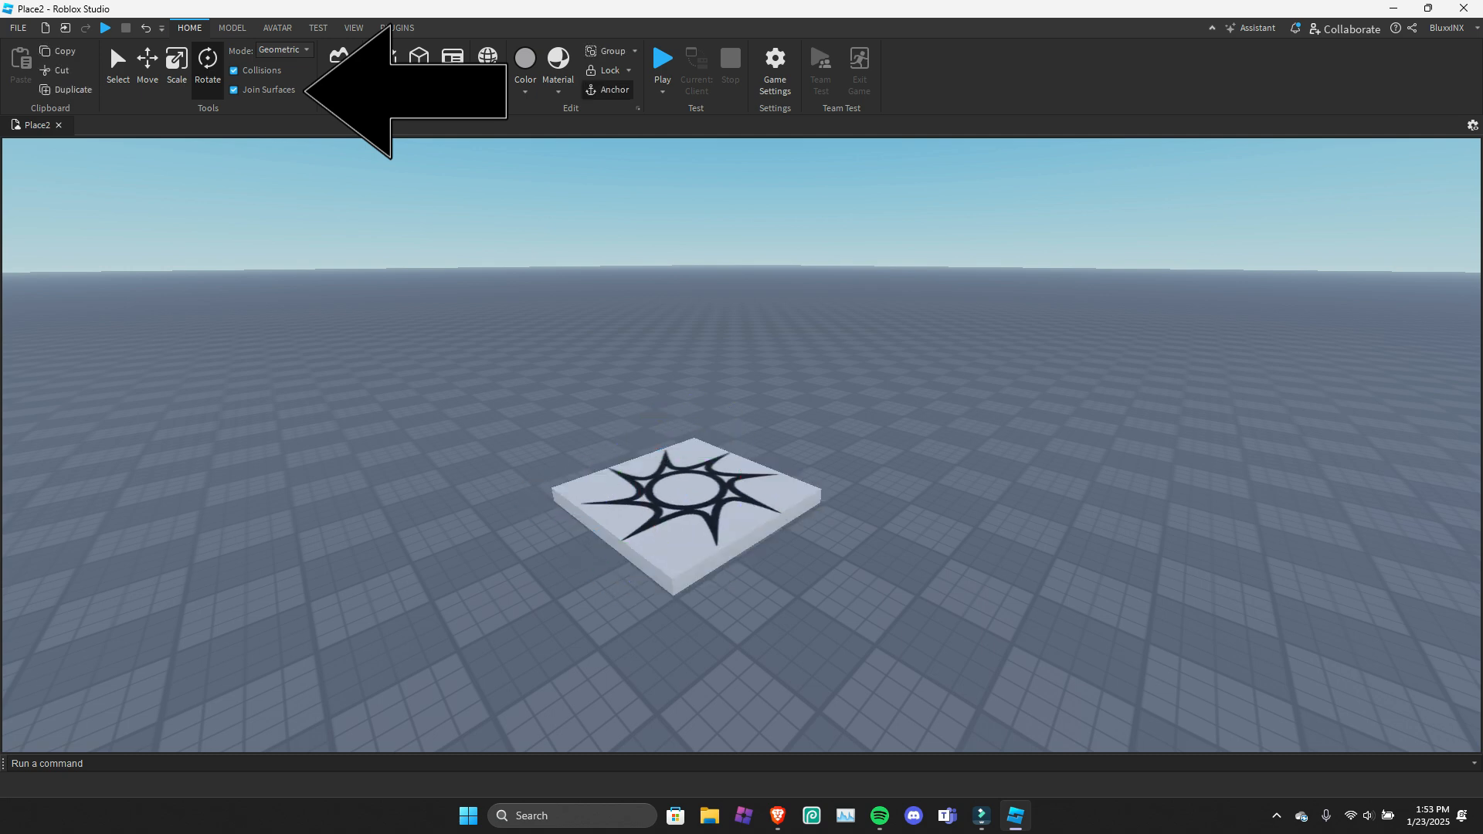
pyautogui.click(234, 90)
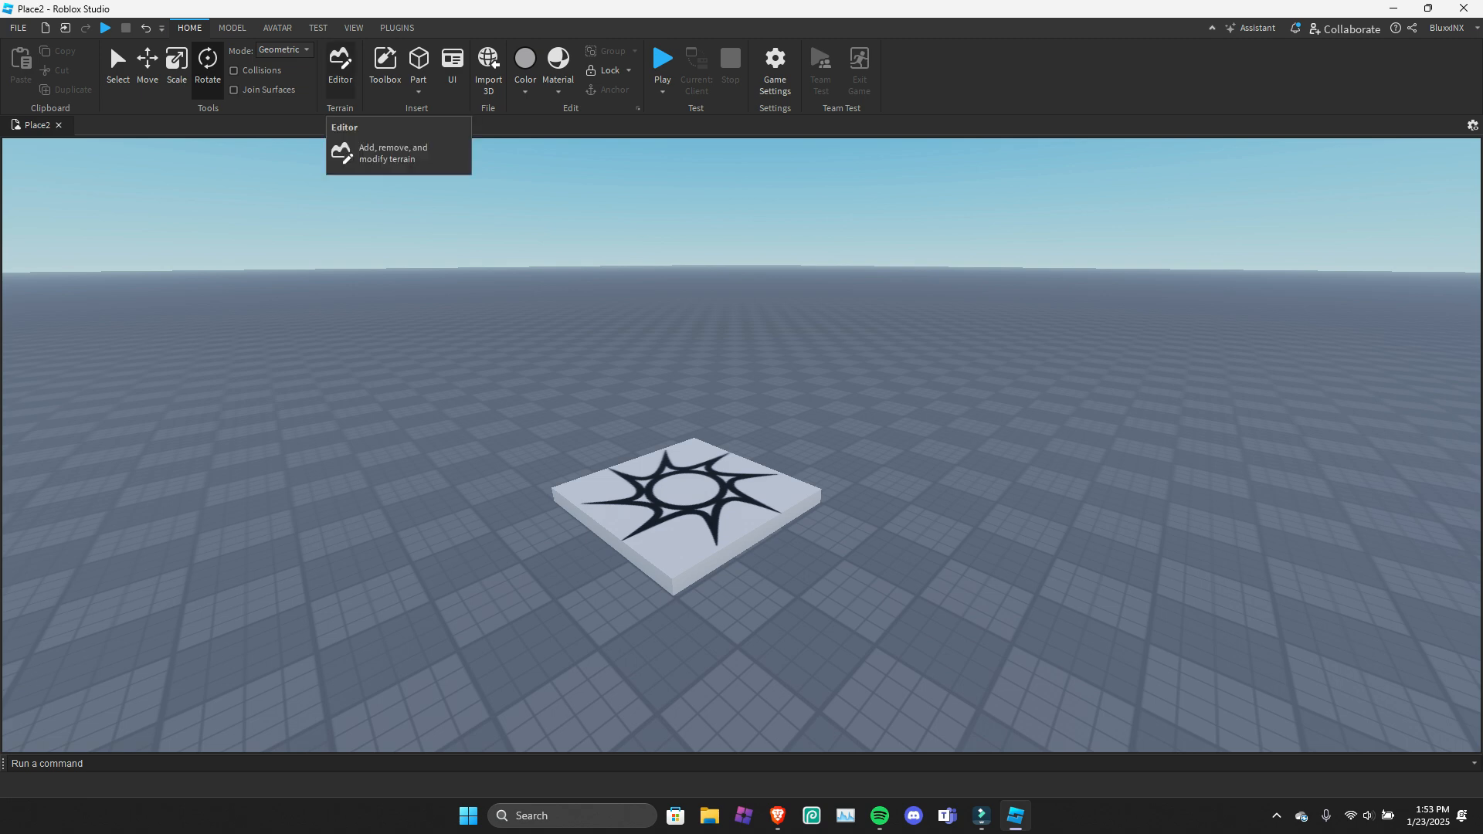
# Browse the Creator Store in the Toolbox, viewing the Plugins category and returning to Models.
pyautogui.click(385, 65)
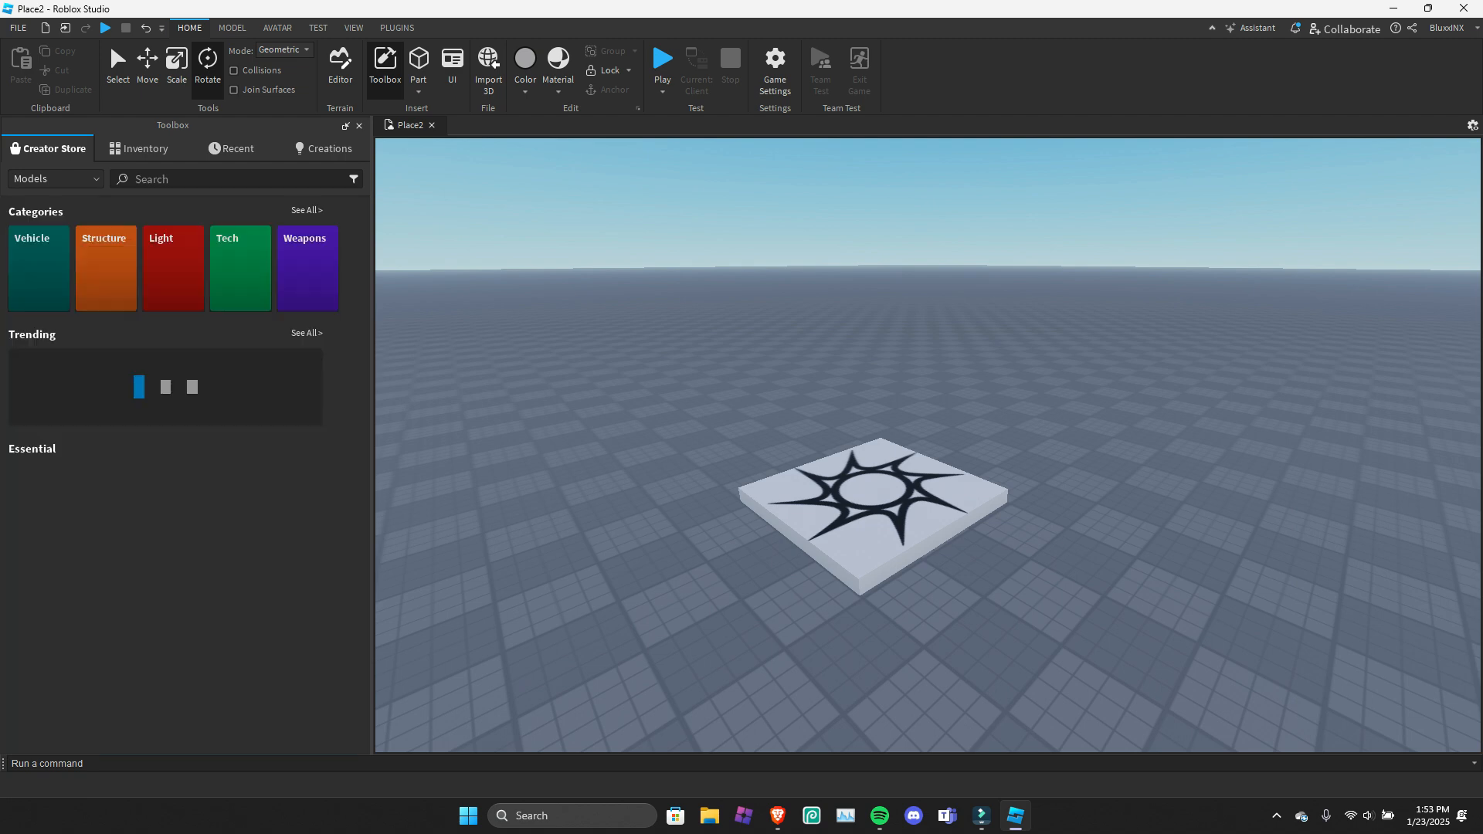
pyautogui.click(56, 180)
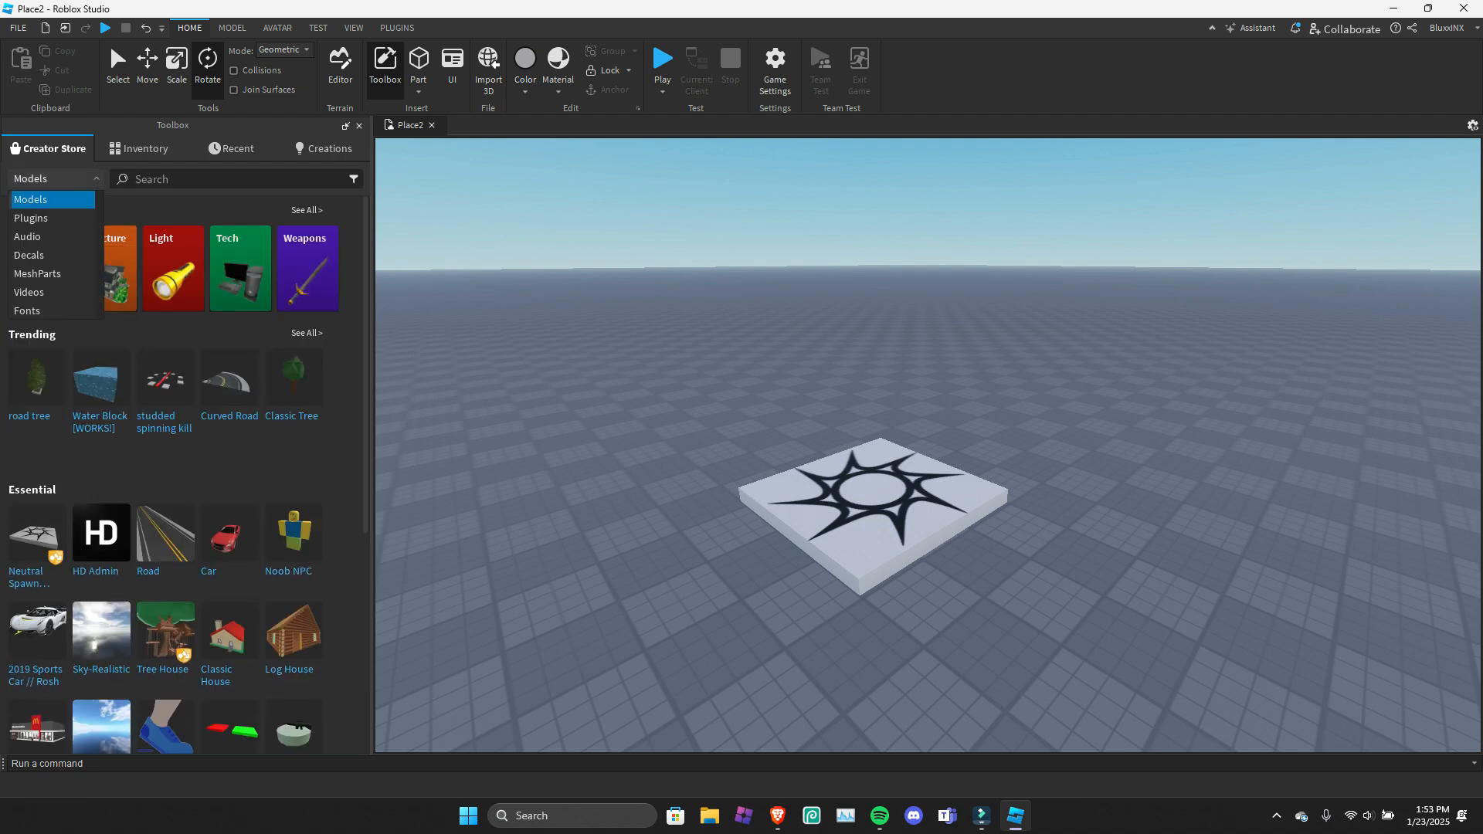
pyautogui.click(52, 218)
pyautogui.click(56, 179)
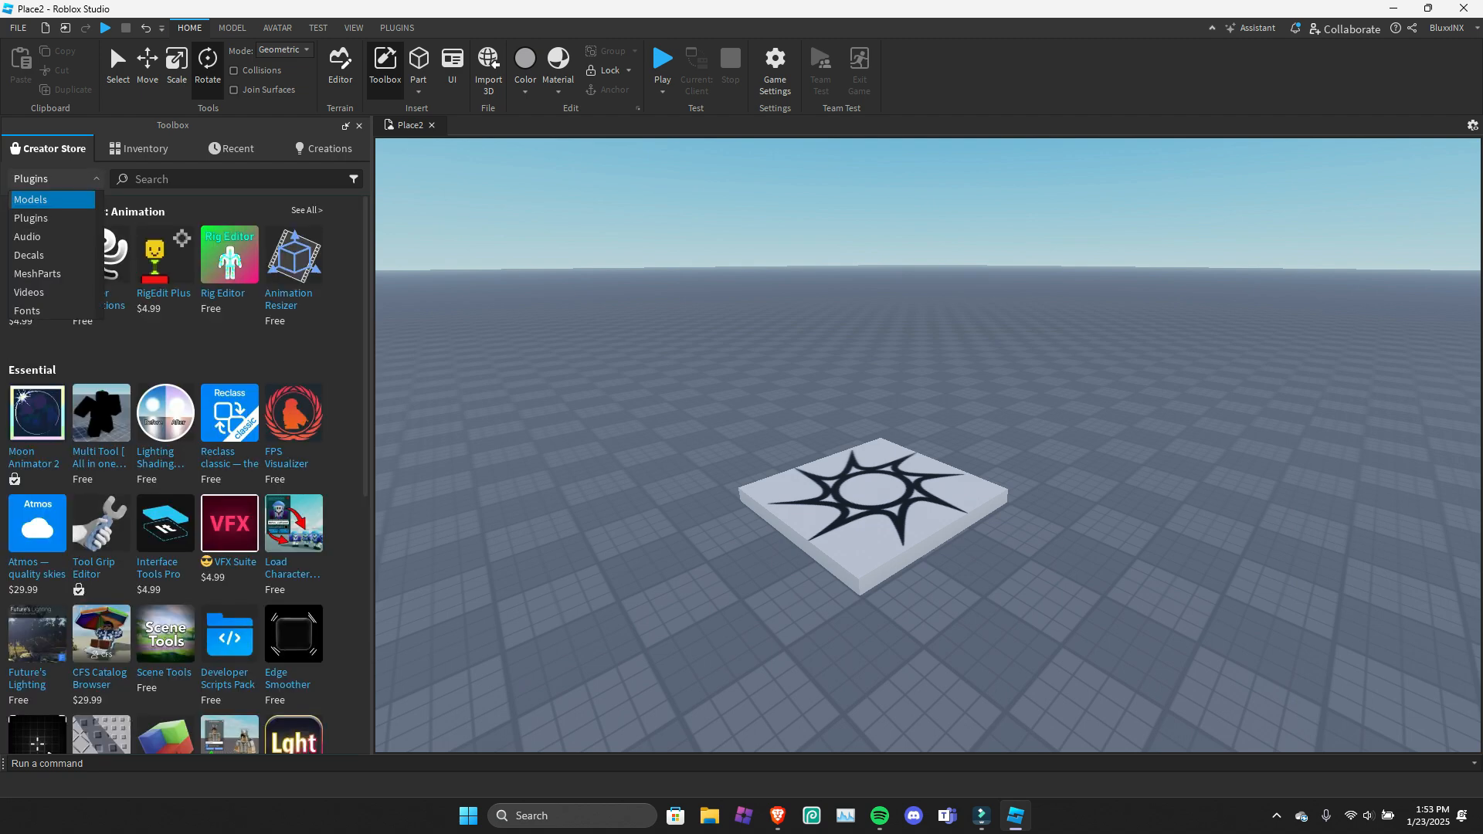
pyautogui.click(53, 199)
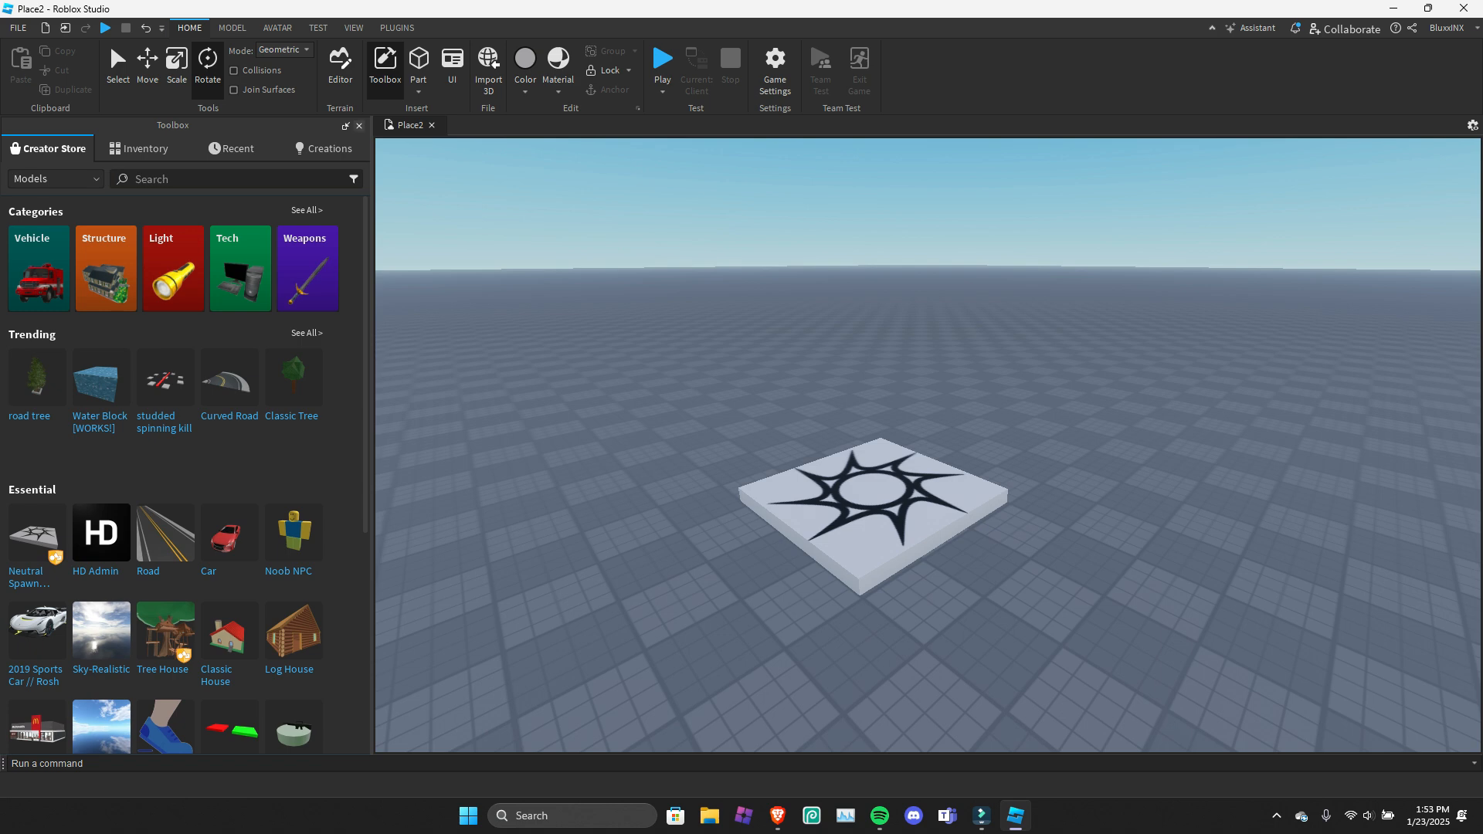
pyautogui.click(385, 66)
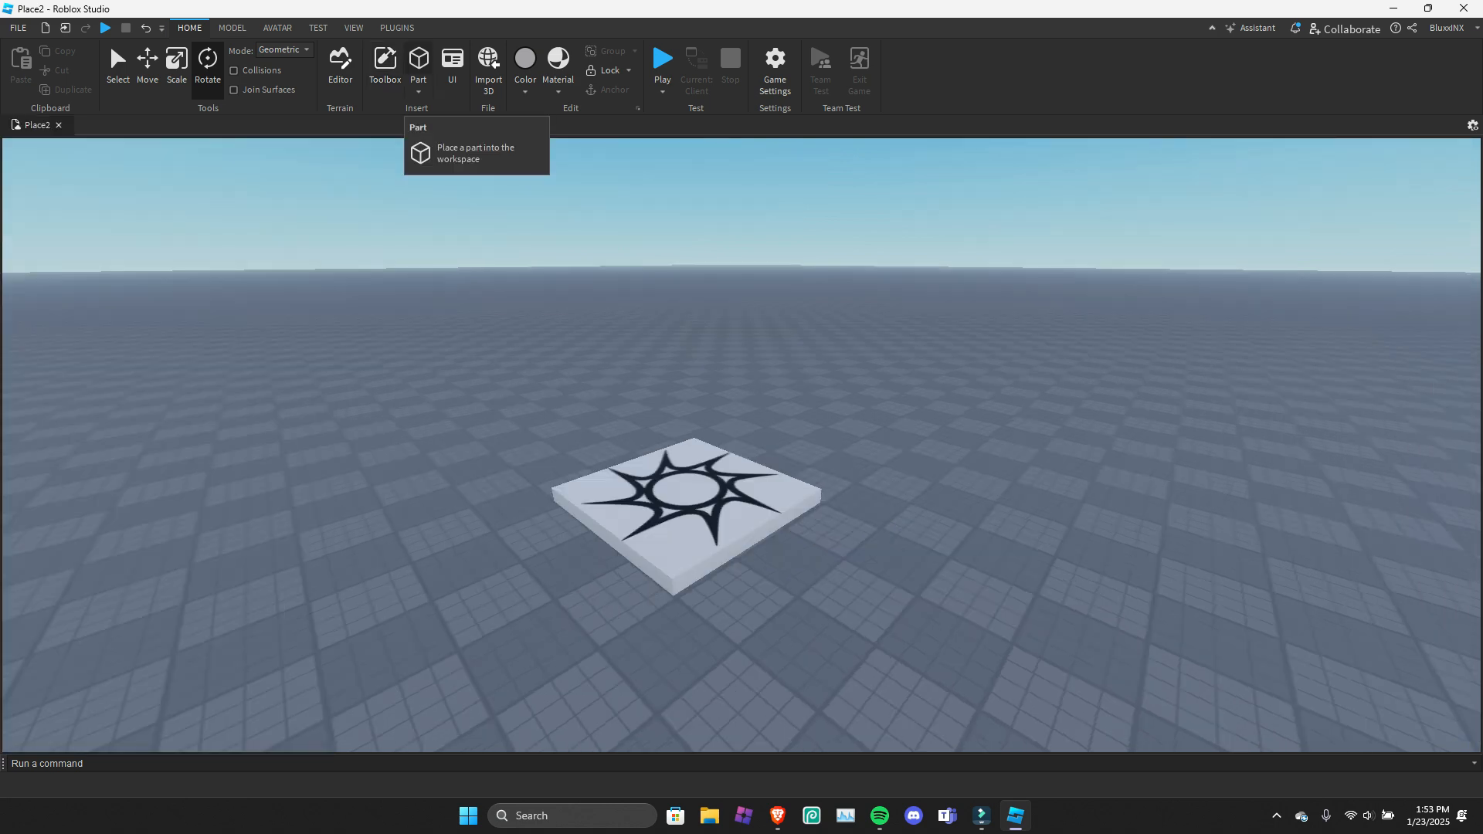
pyautogui.click(418, 90)
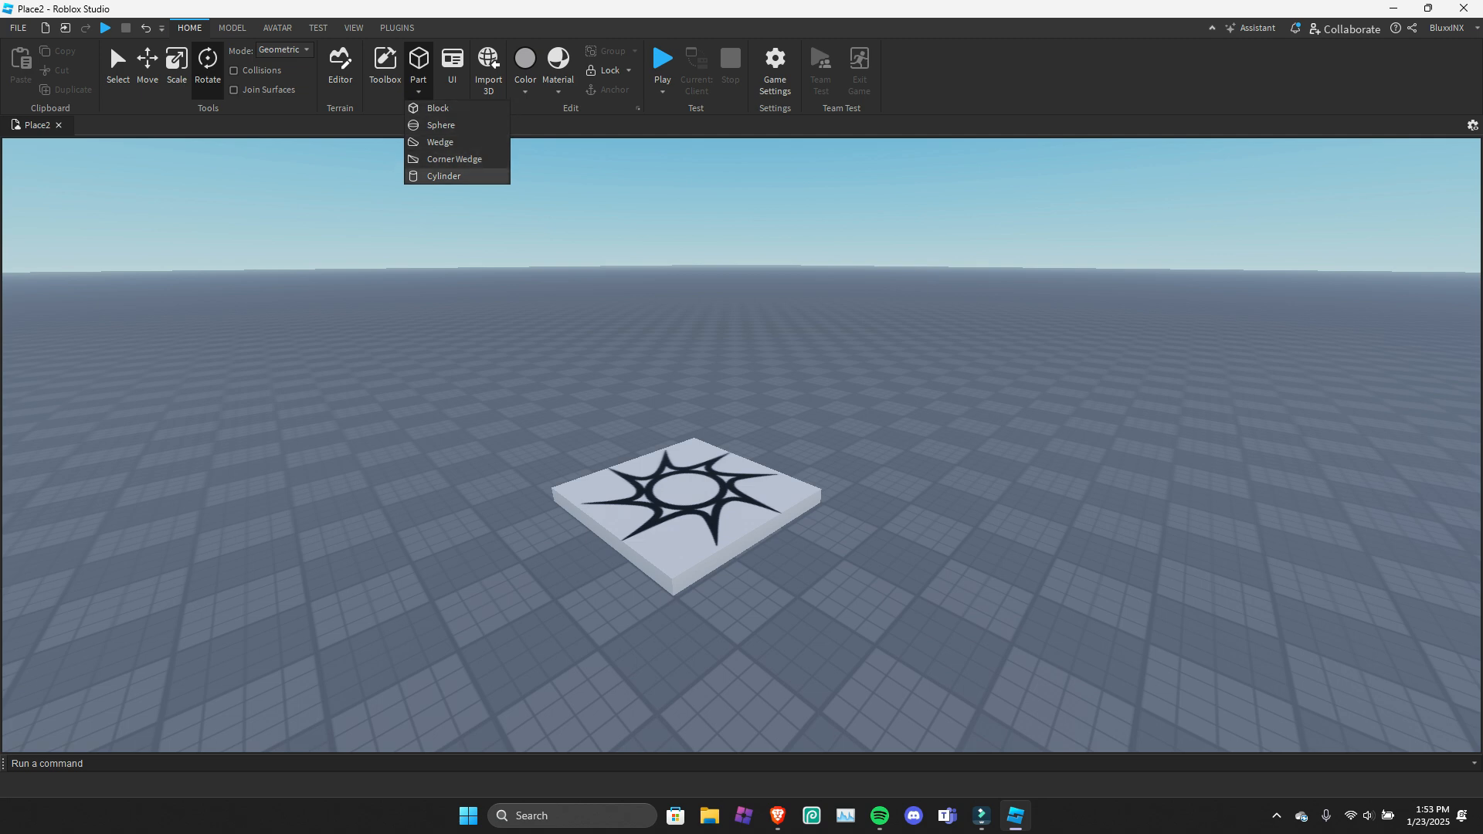
pyautogui.click(453, 68)
pyautogui.click(453, 68)
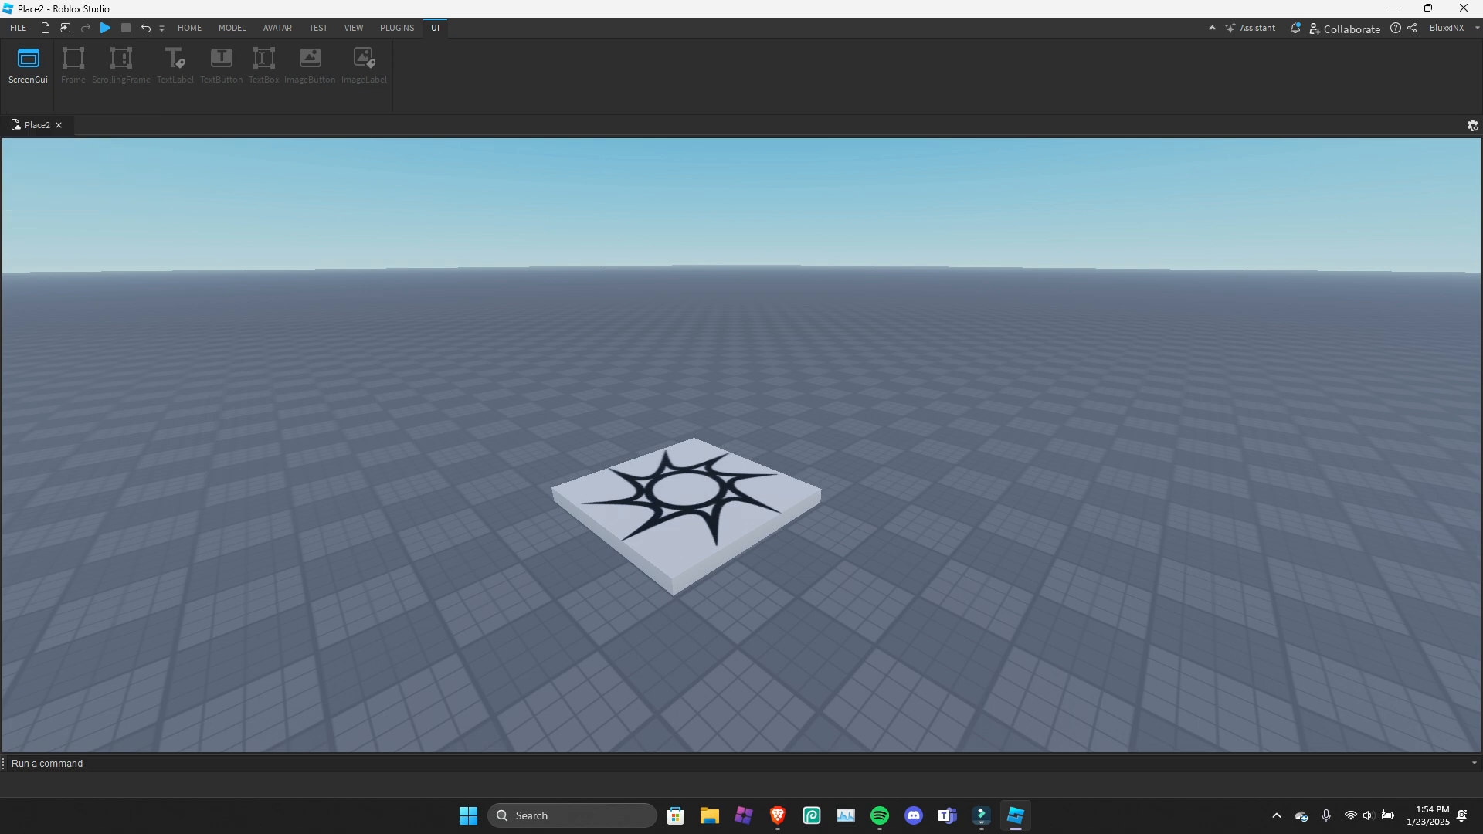
pyautogui.click(232, 28)
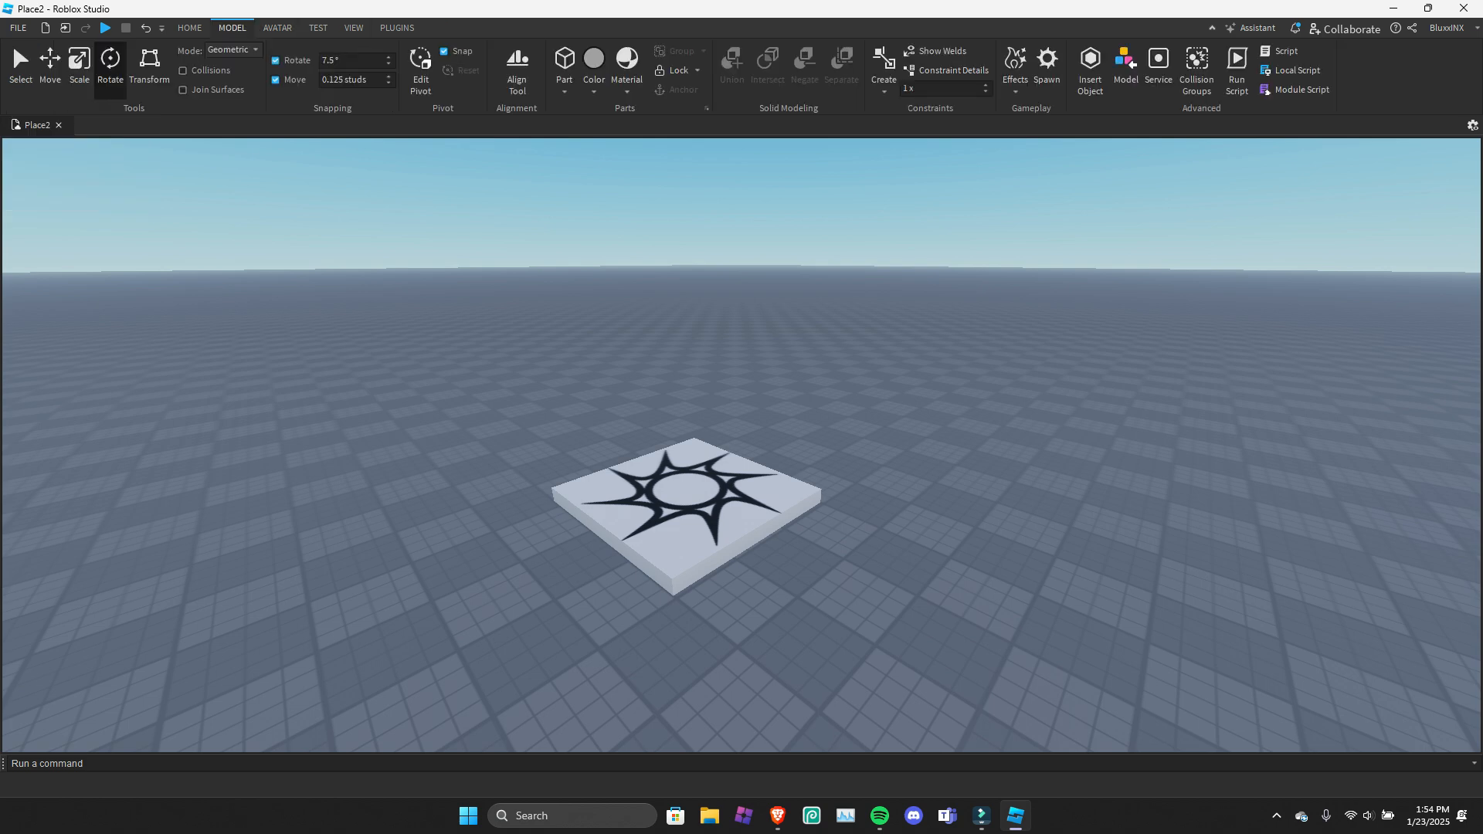
pyautogui.click(189, 28)
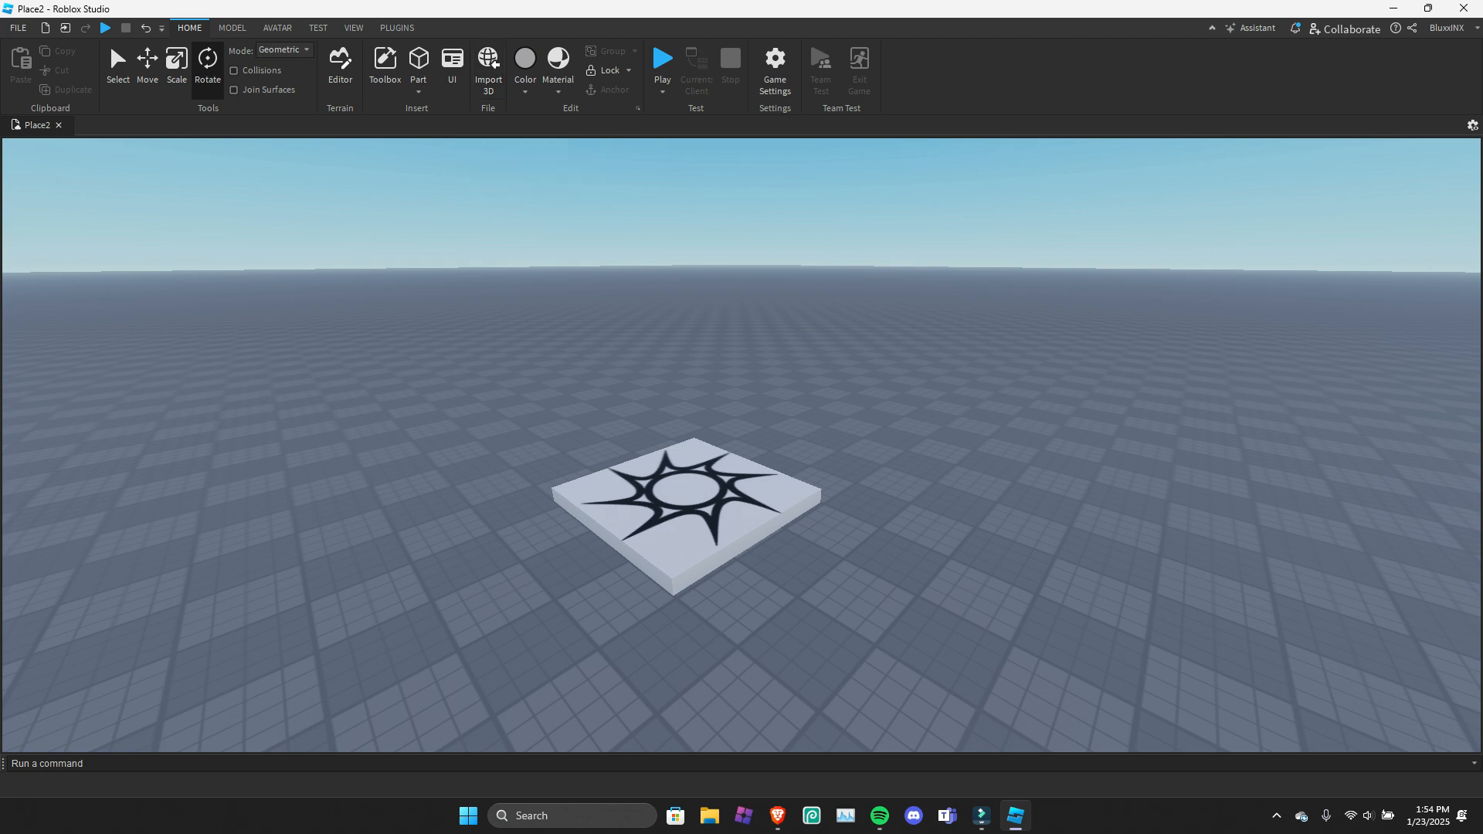
# Color the spawn location dark green.
pyautogui.click(688, 502)
pyautogui.click(525, 90)
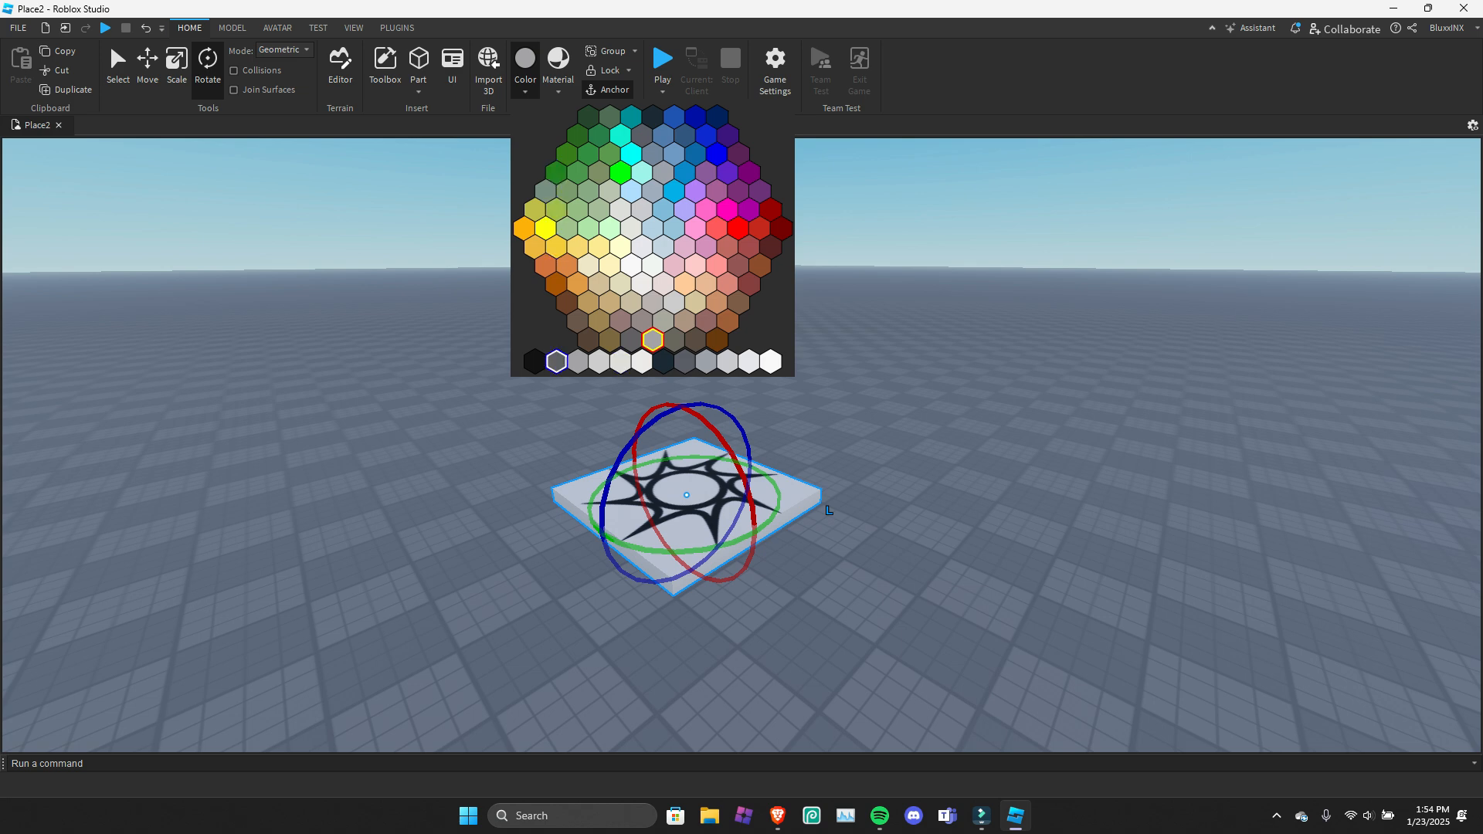
pyautogui.click(556, 361)
pyautogui.click(526, 90)
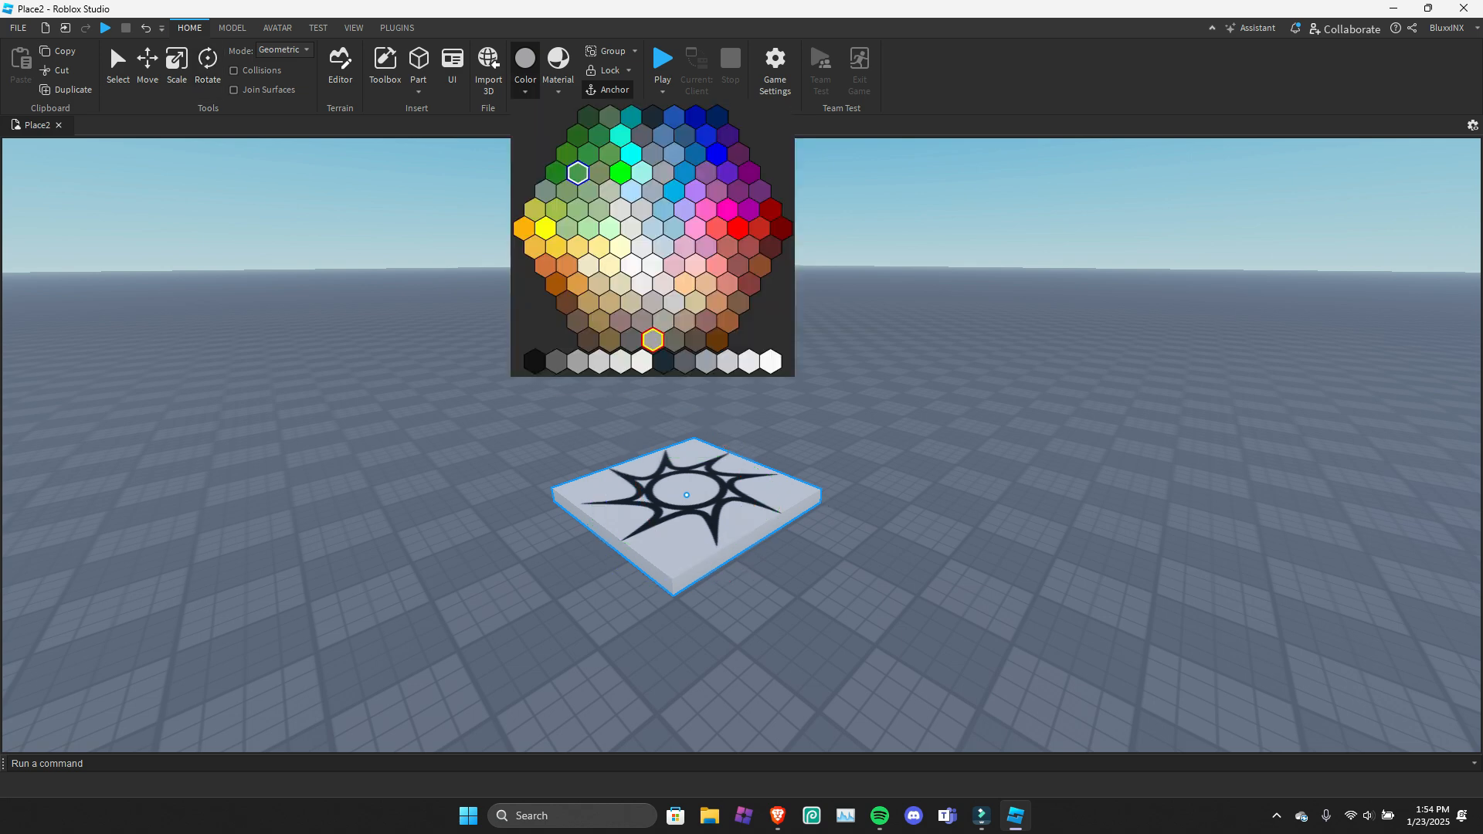
pyautogui.click(567, 154)
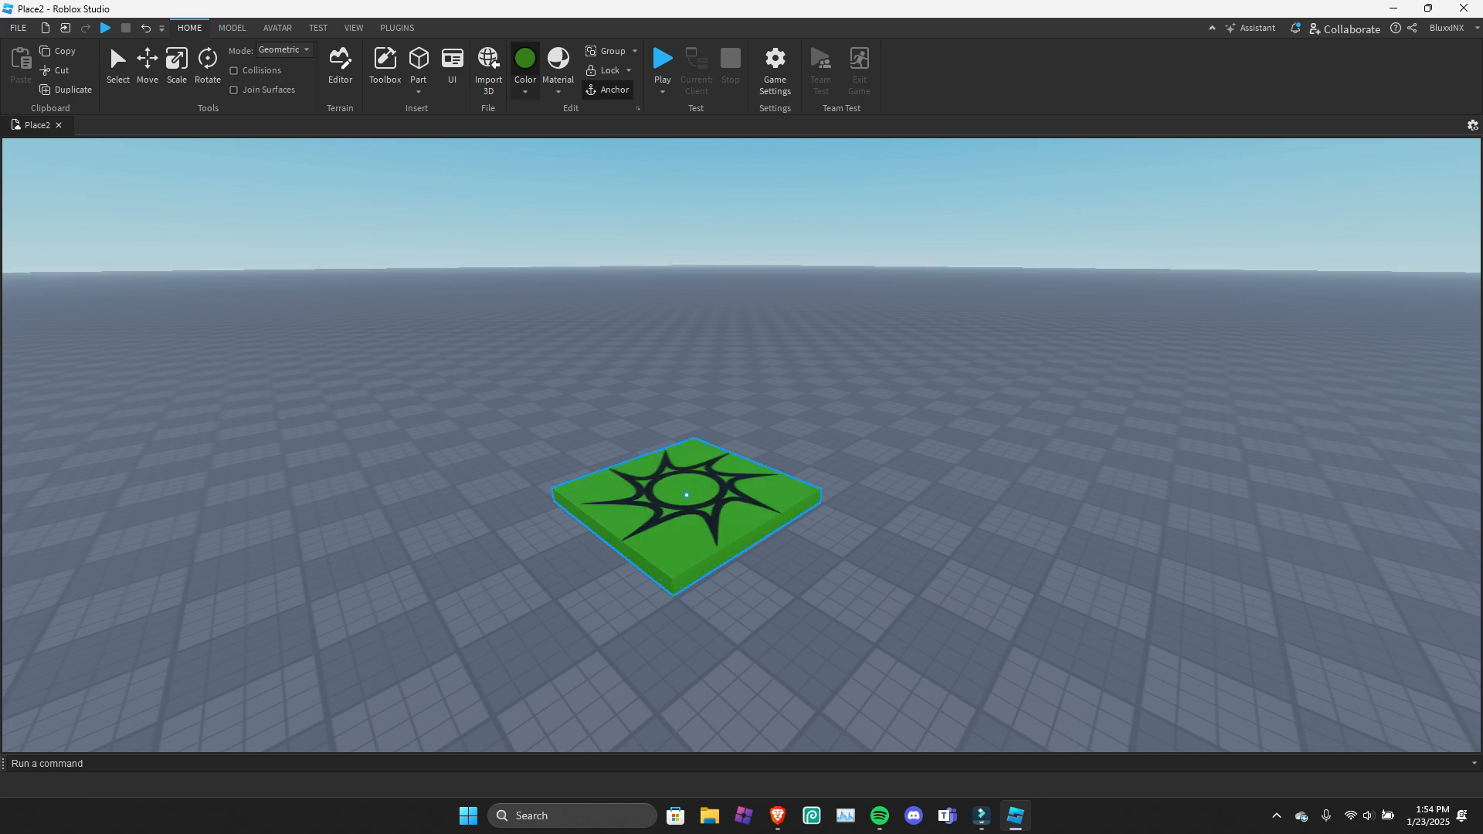
pyautogui.click(525, 90)
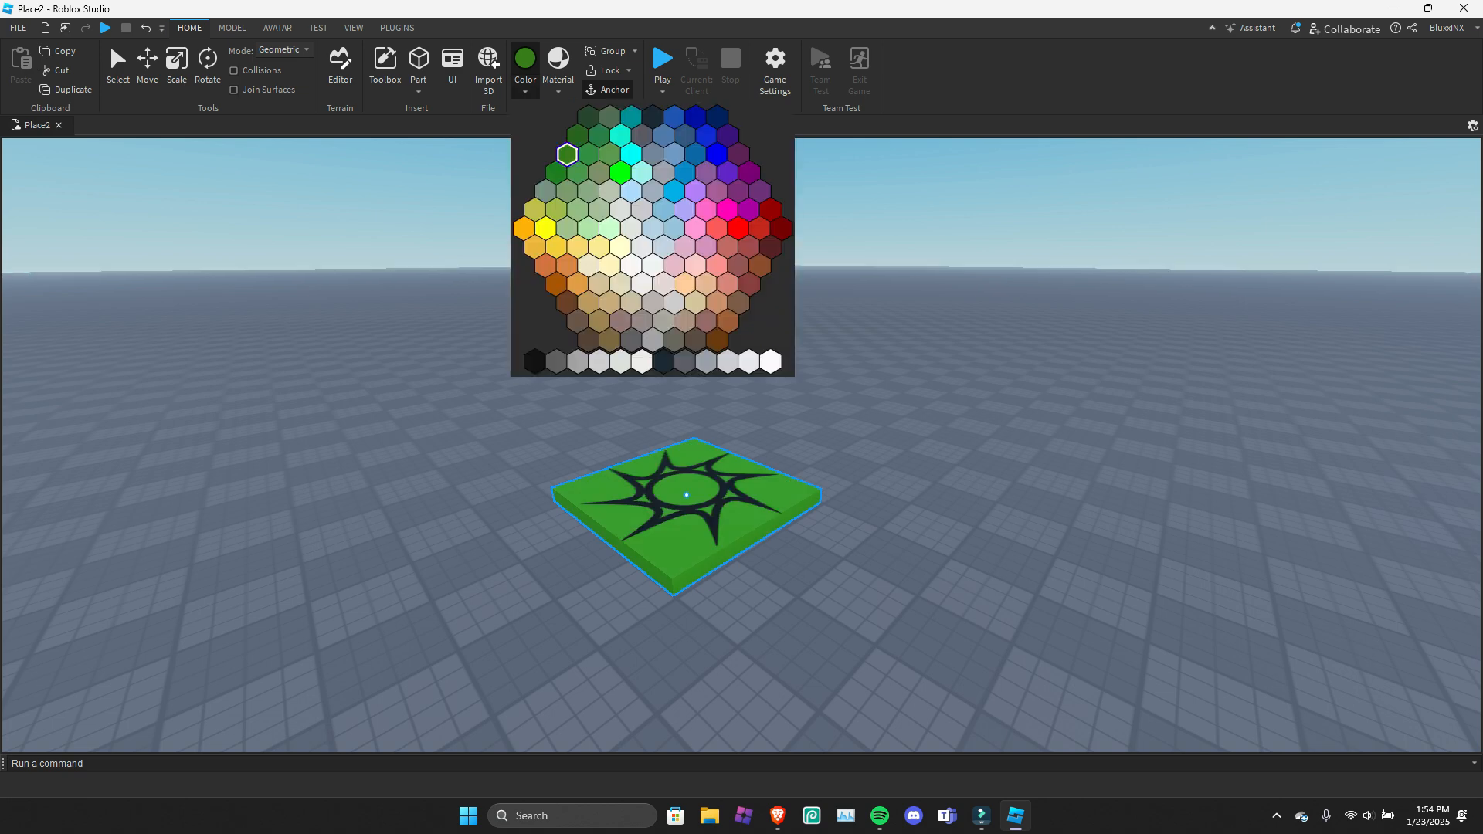
pyautogui.click(567, 154)
pyautogui.hotkey('ctrl', 'z')
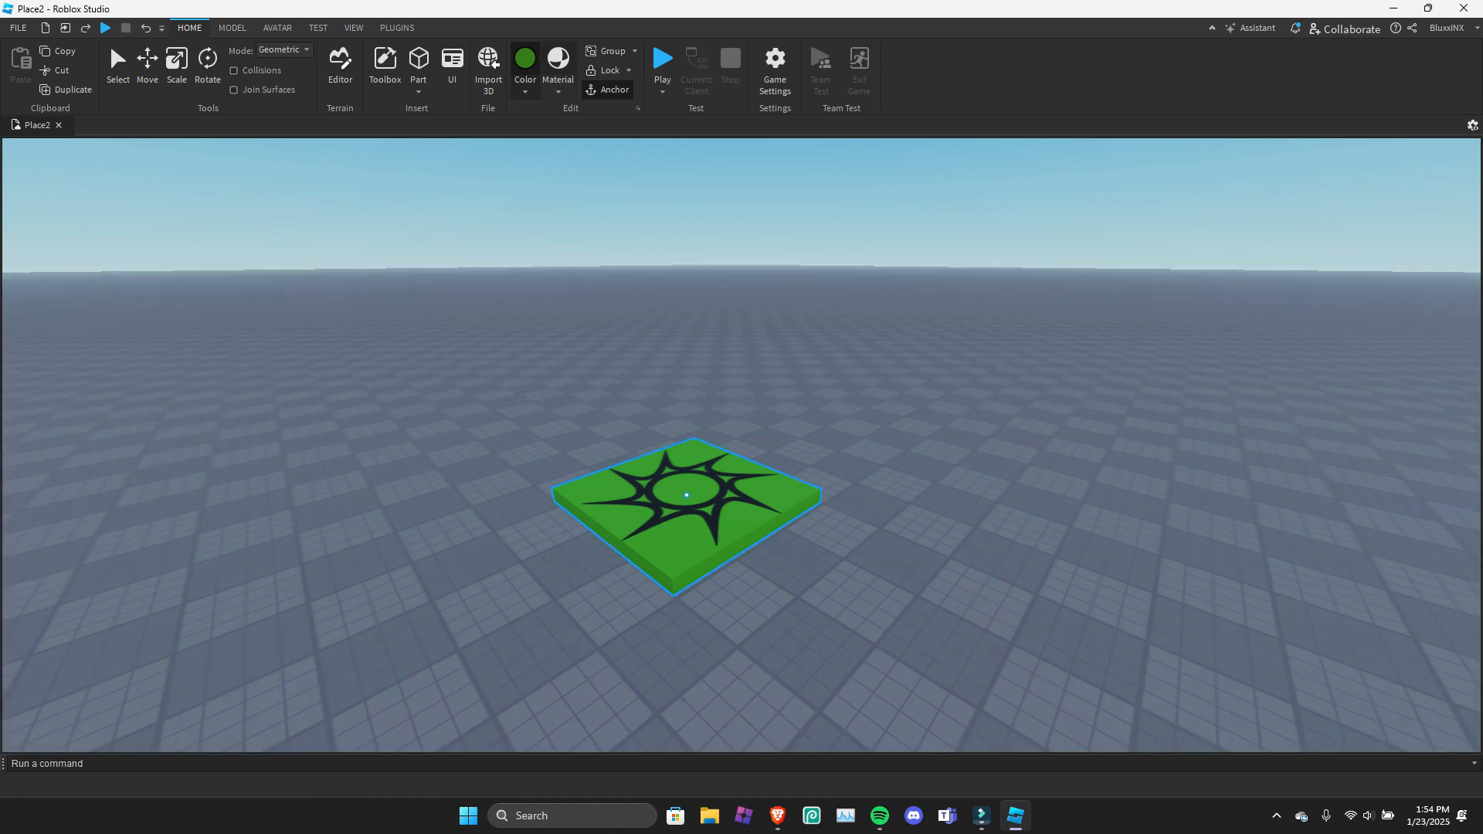
pyautogui.click(525, 64)
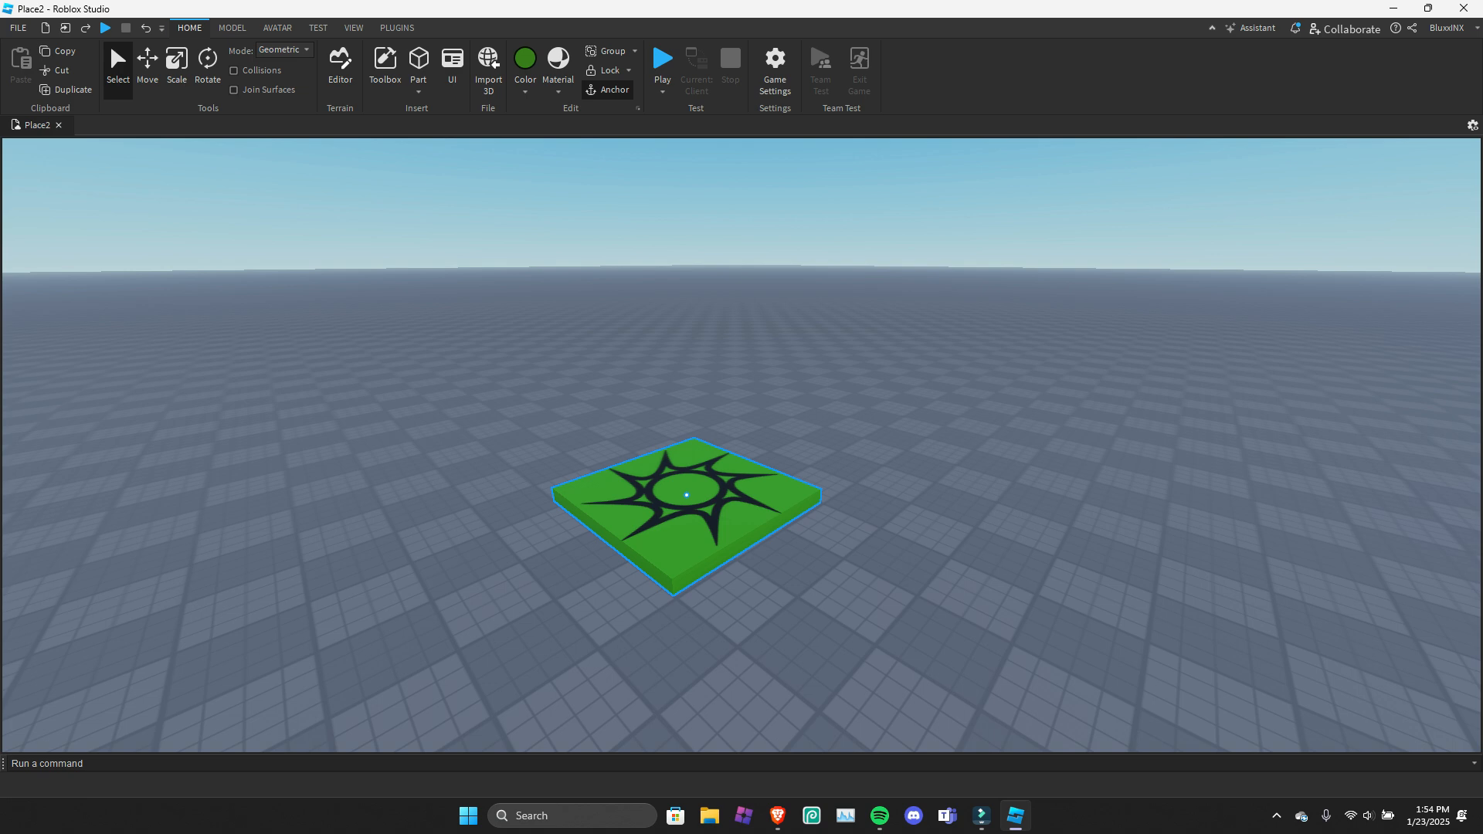
# Preview several materials on the green spawn location, including Carpet, and close the material list without applying any.
pyautogui.click(558, 66)
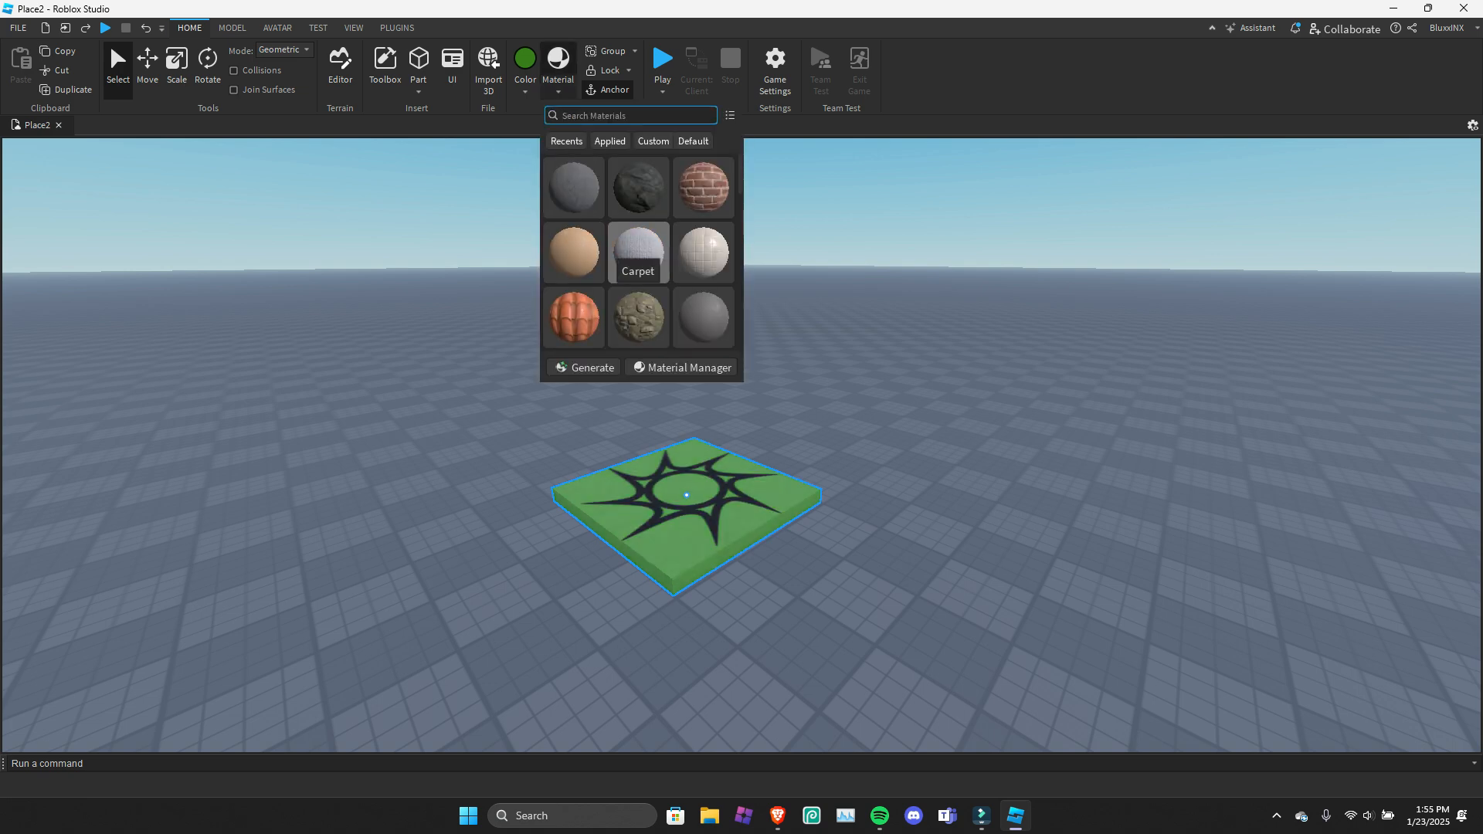
pyautogui.click(698, 249)
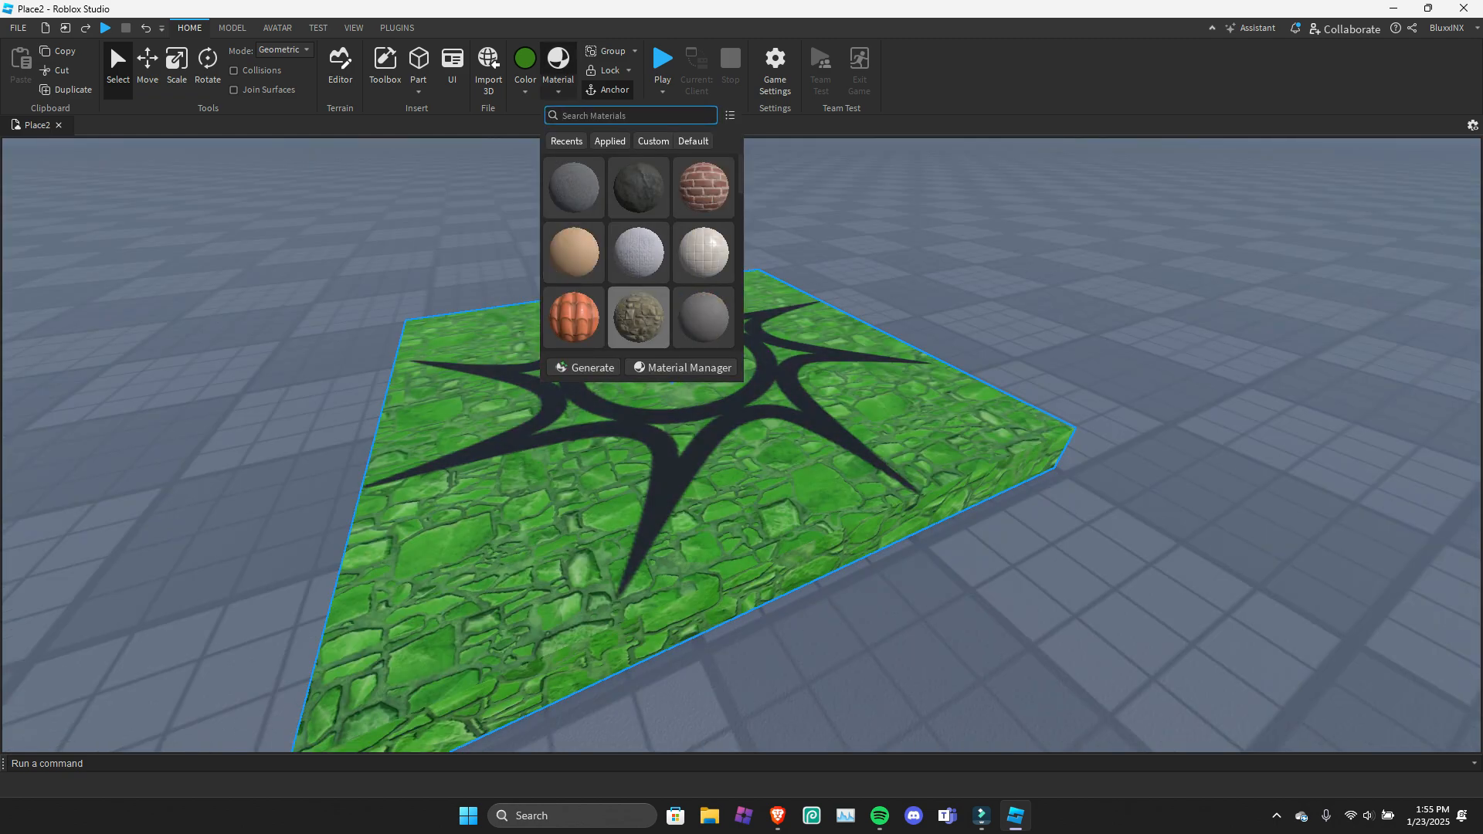
pyautogui.scroll(-5, 639, 232)
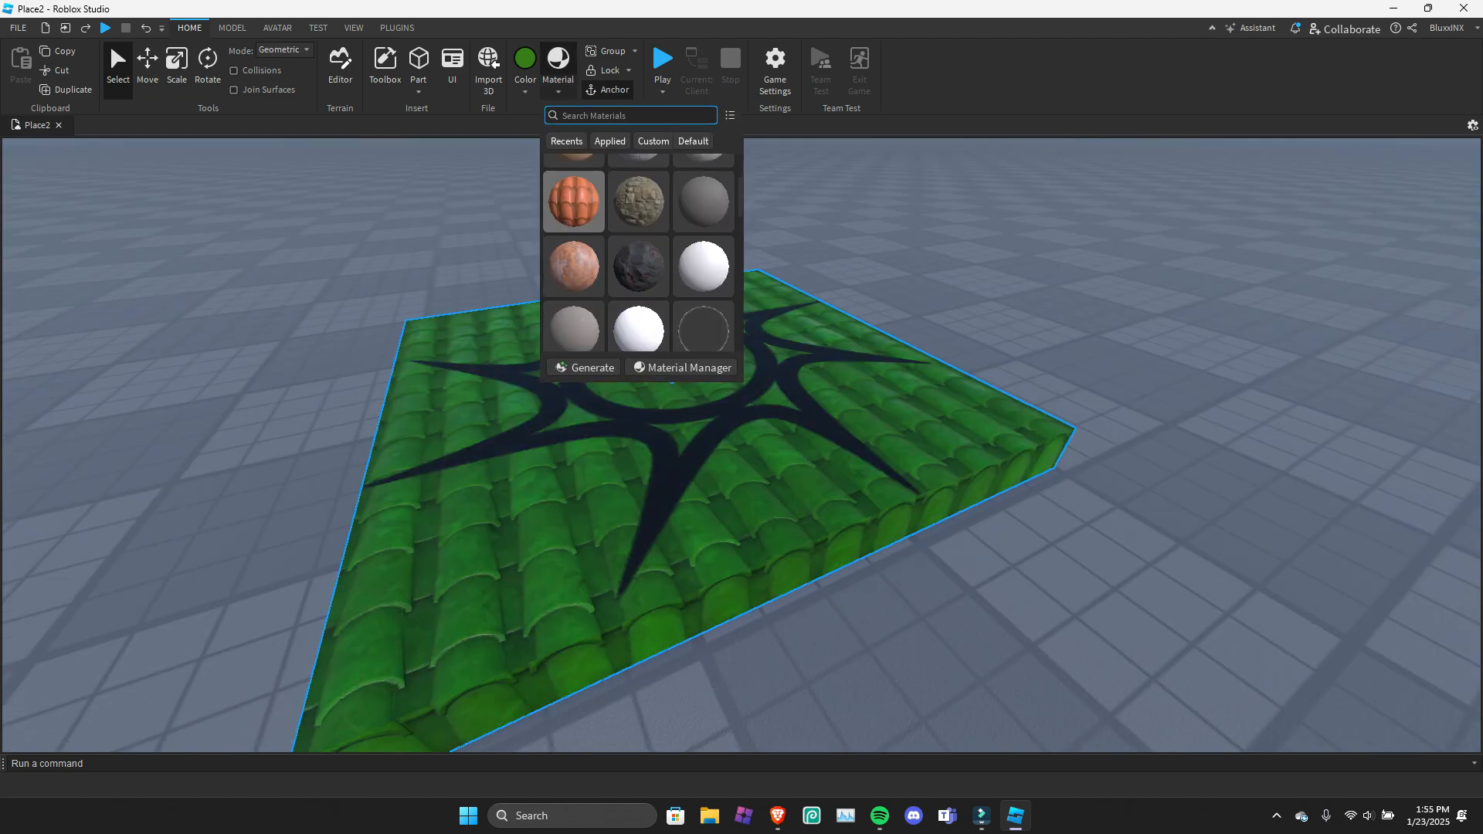
pyautogui.click(696, 463)
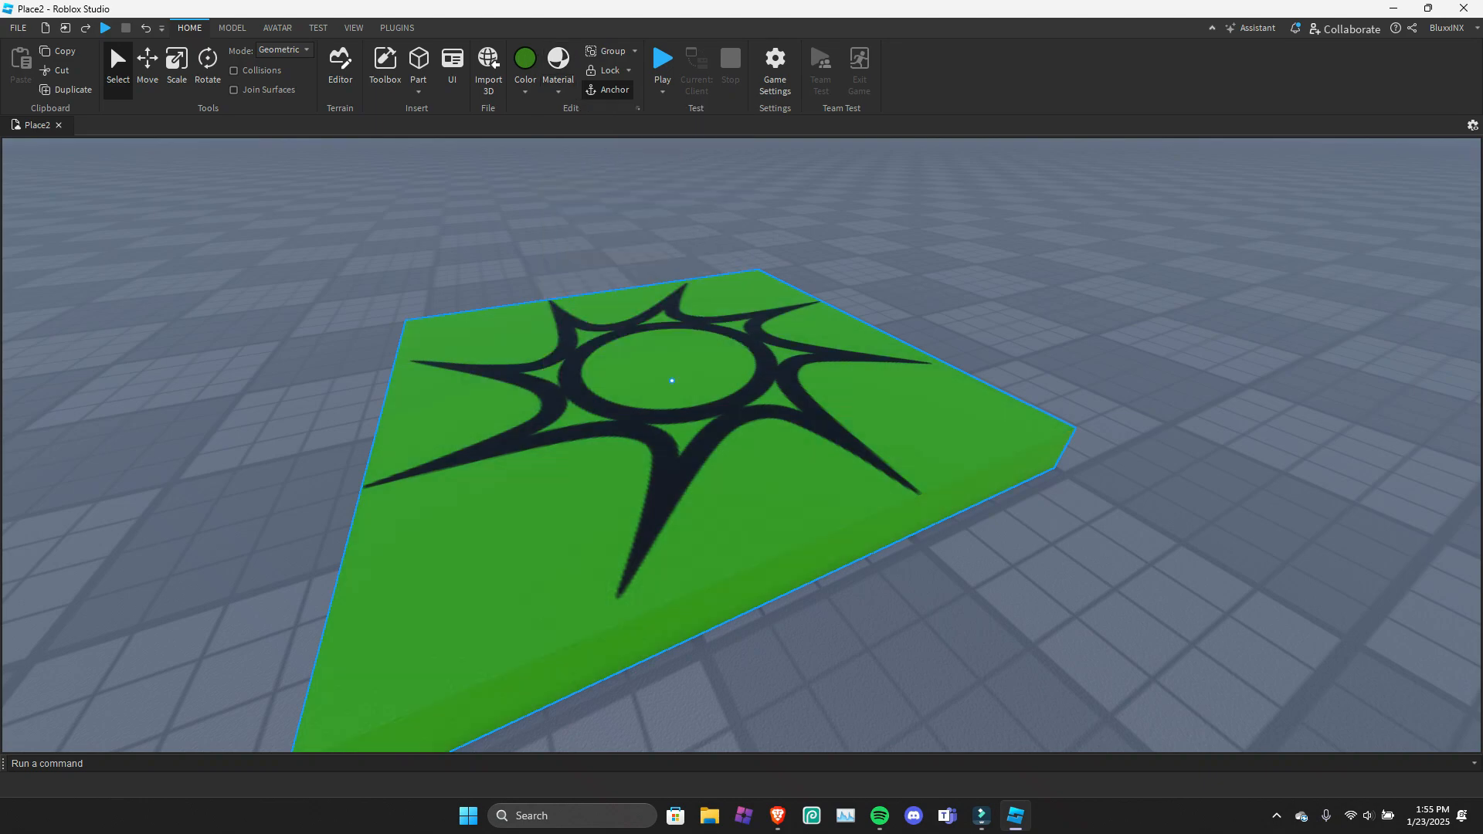
# Look over the grouping options for the spawn location and deselect it.
pyautogui.moveTo(696, 464); pyautogui.dragTo(739, 450, button='right')
pyautogui.press('s')
pyautogui.press('a')
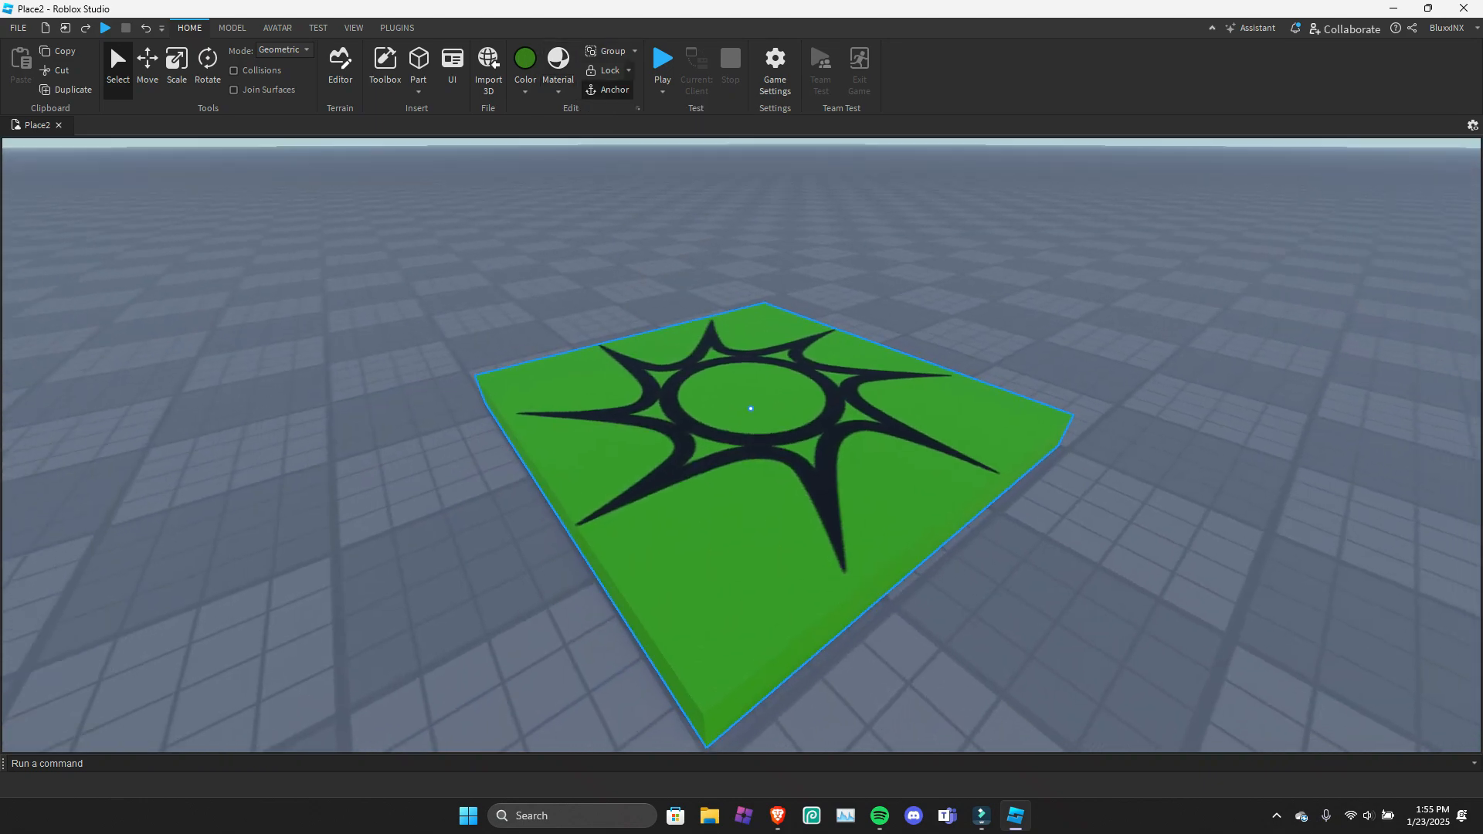
pyautogui.click(612, 51)
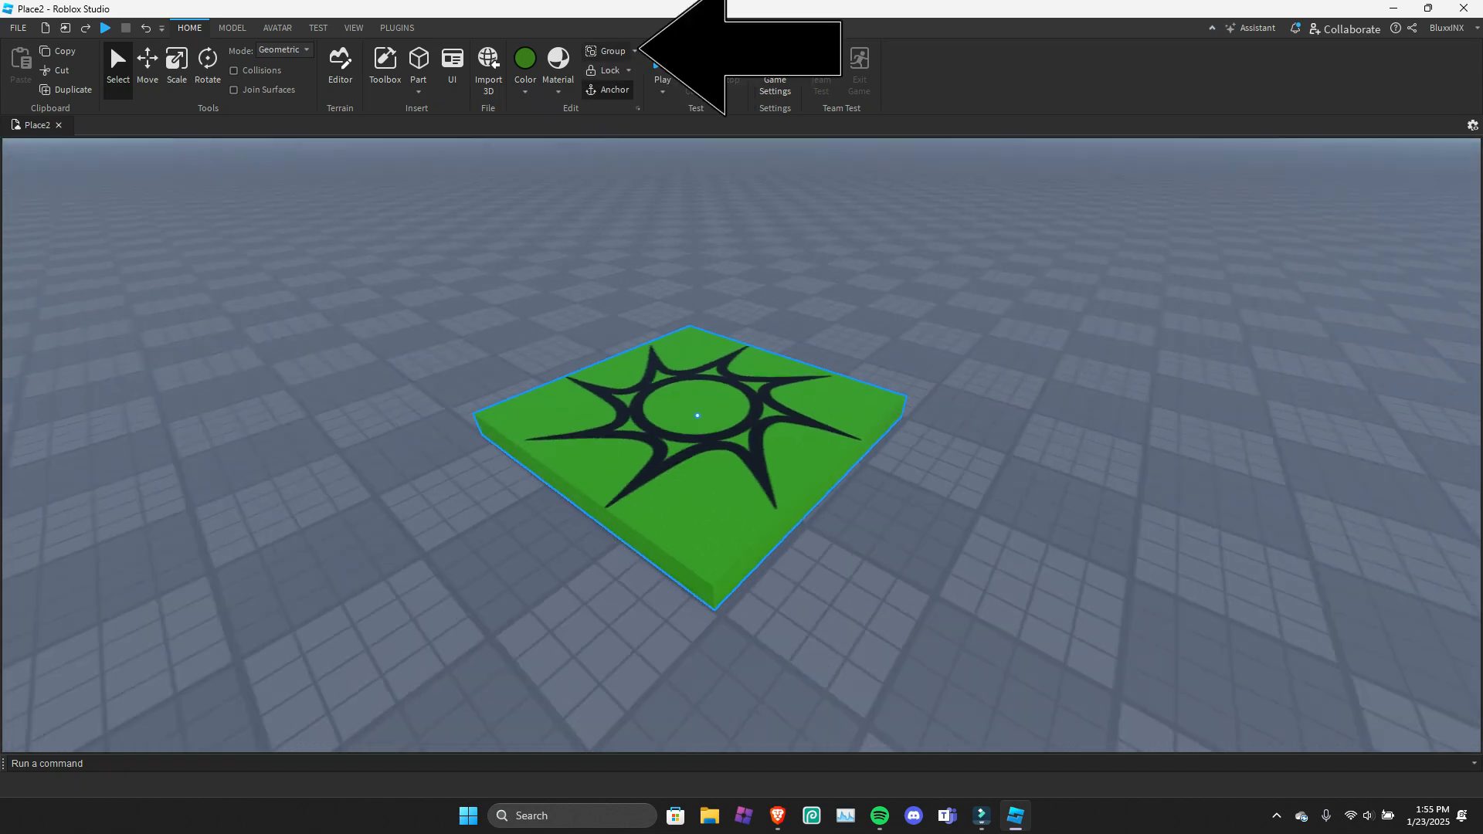
pyautogui.hotkey('ctrl', 'g')
pyautogui.moveTo(741, 446); pyautogui.dragTo(729, 439, button='right')
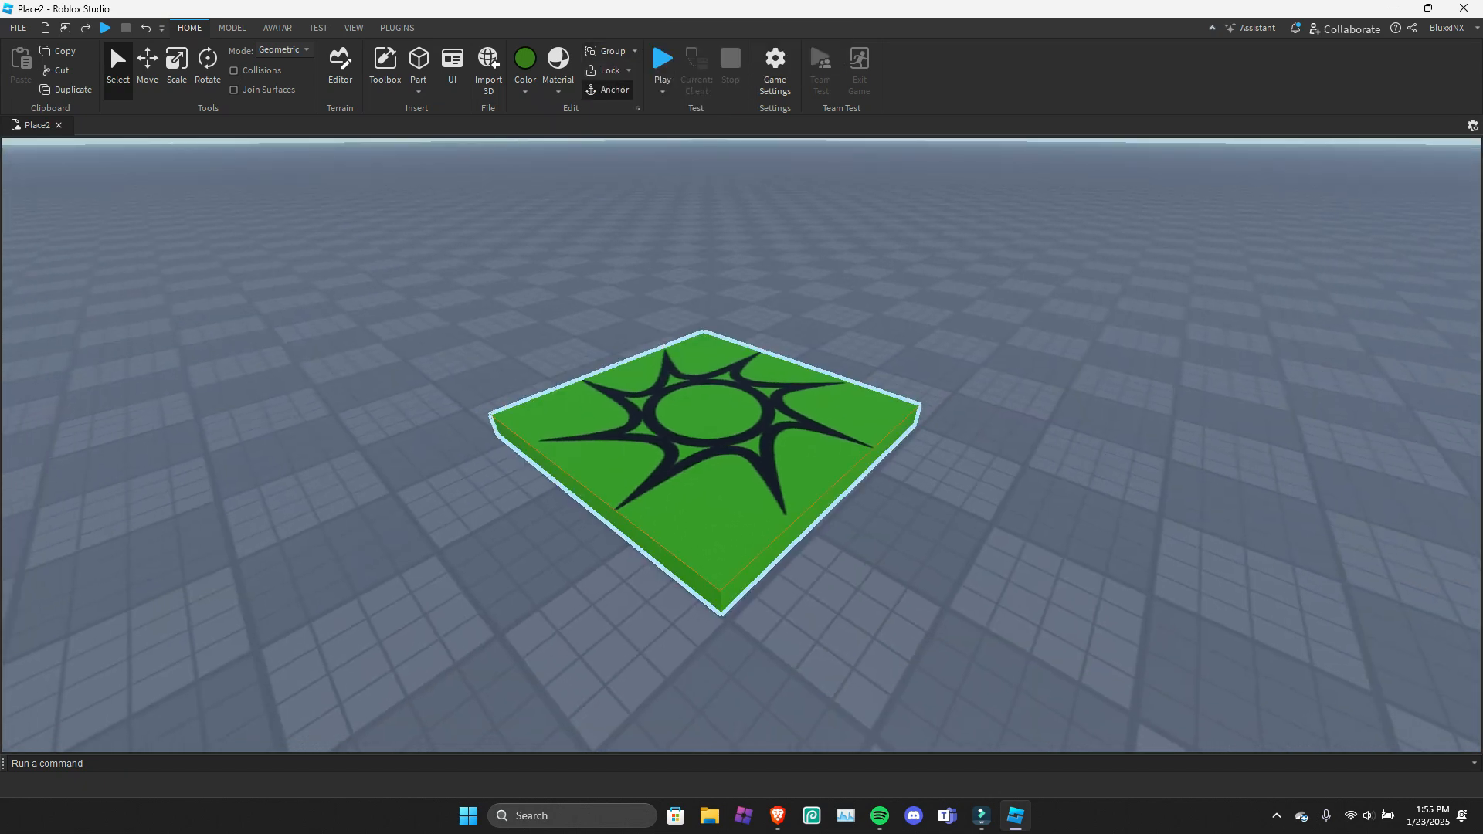
pyautogui.press('Escape')
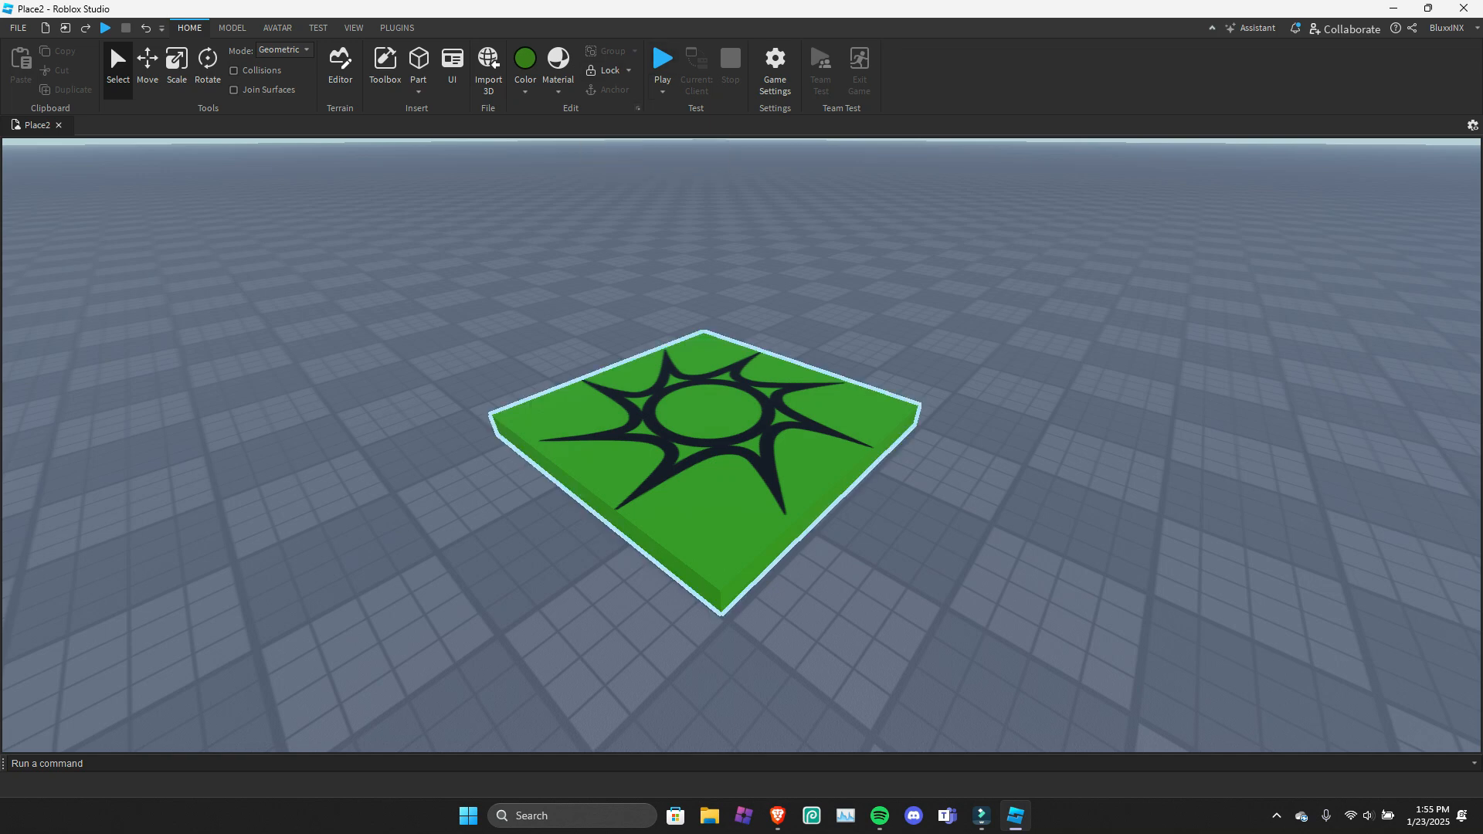
# Group the spawn location as a model, and ungroup it again.
pyautogui.click(707, 433)
pyautogui.click(635, 52)
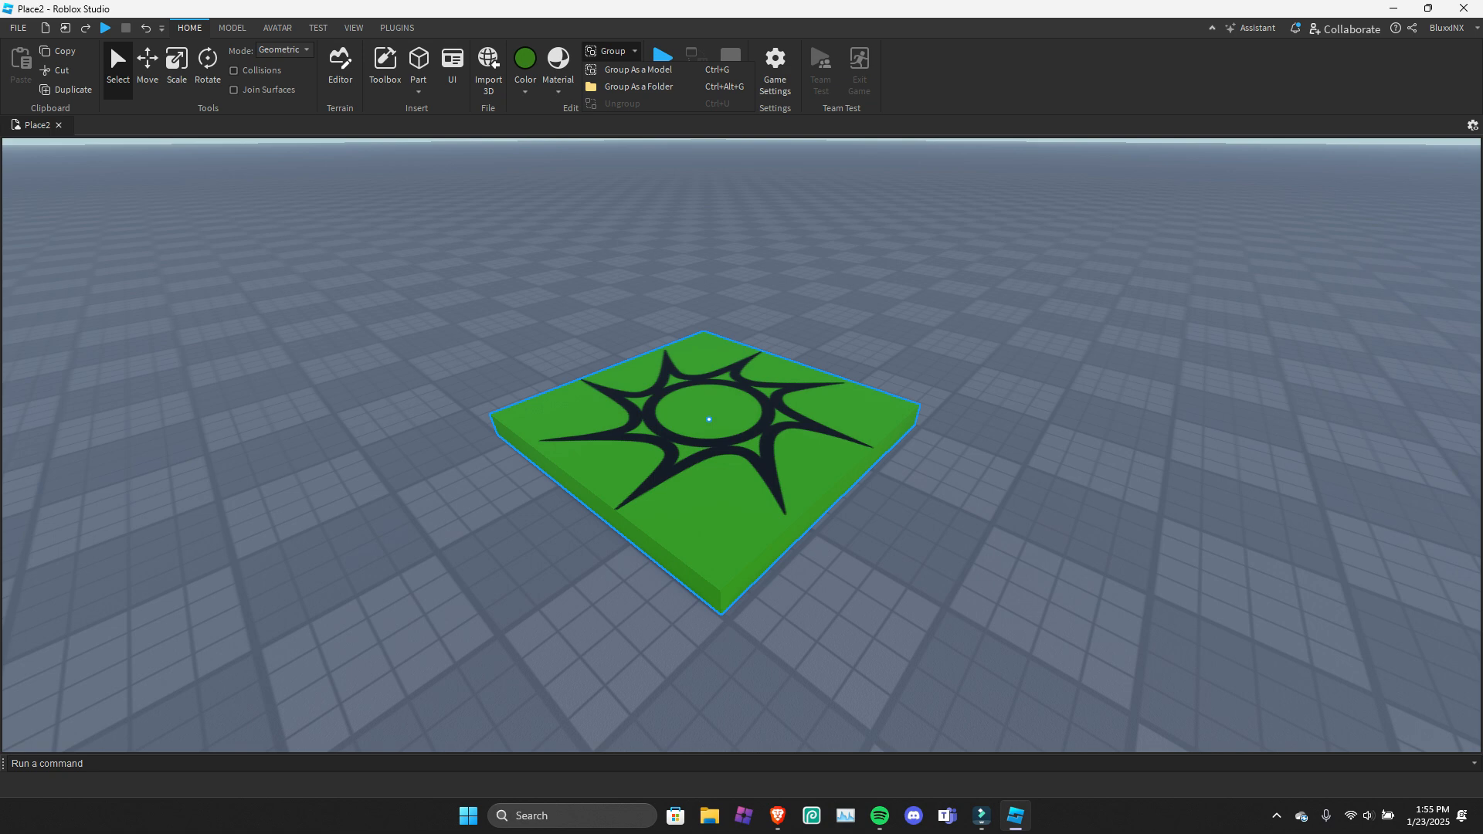
pyautogui.click(639, 70)
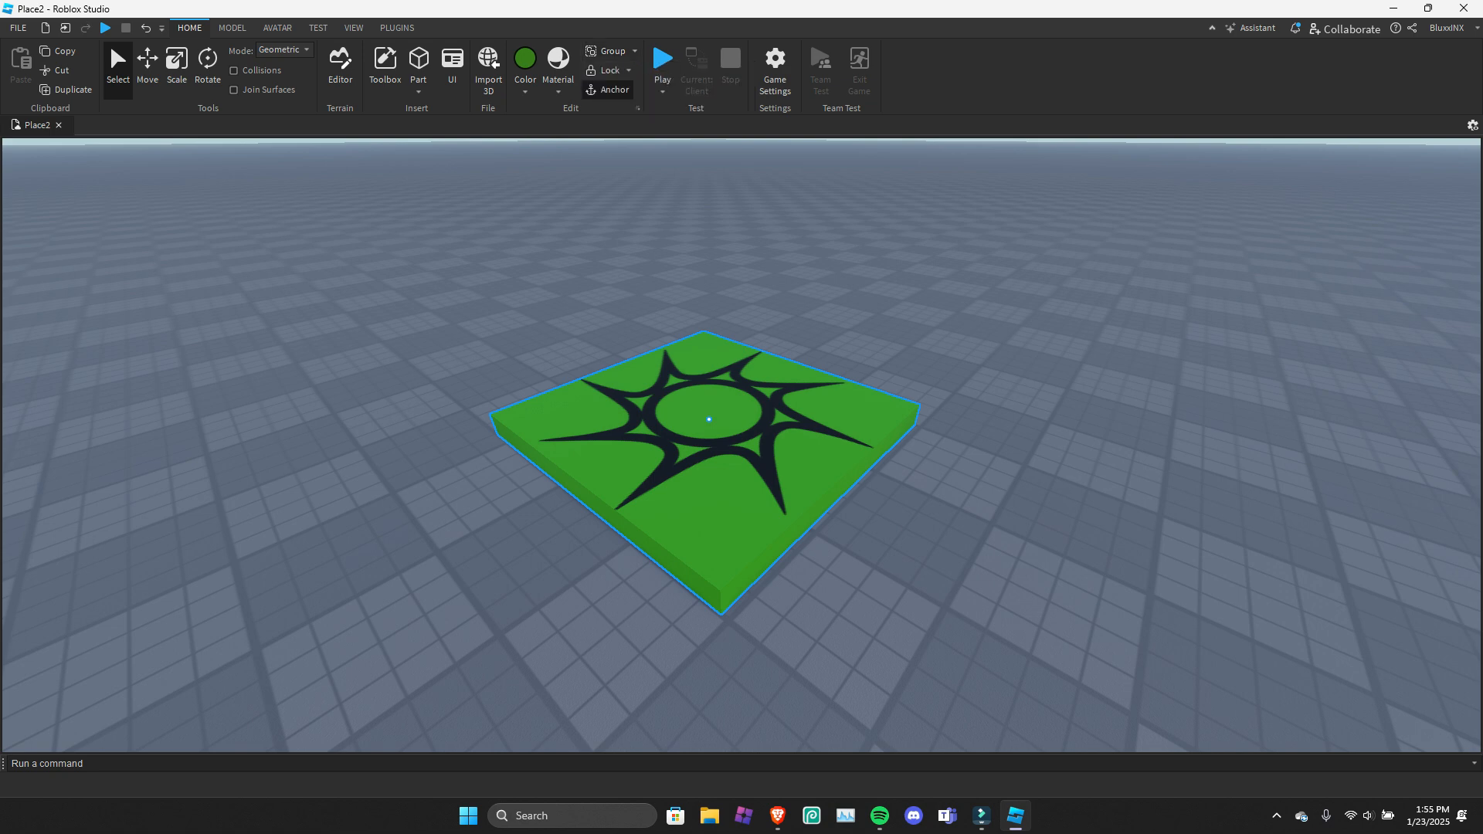
pyautogui.click(704, 409)
pyautogui.click(613, 51)
pyautogui.click(709, 420)
pyautogui.click(634, 52)
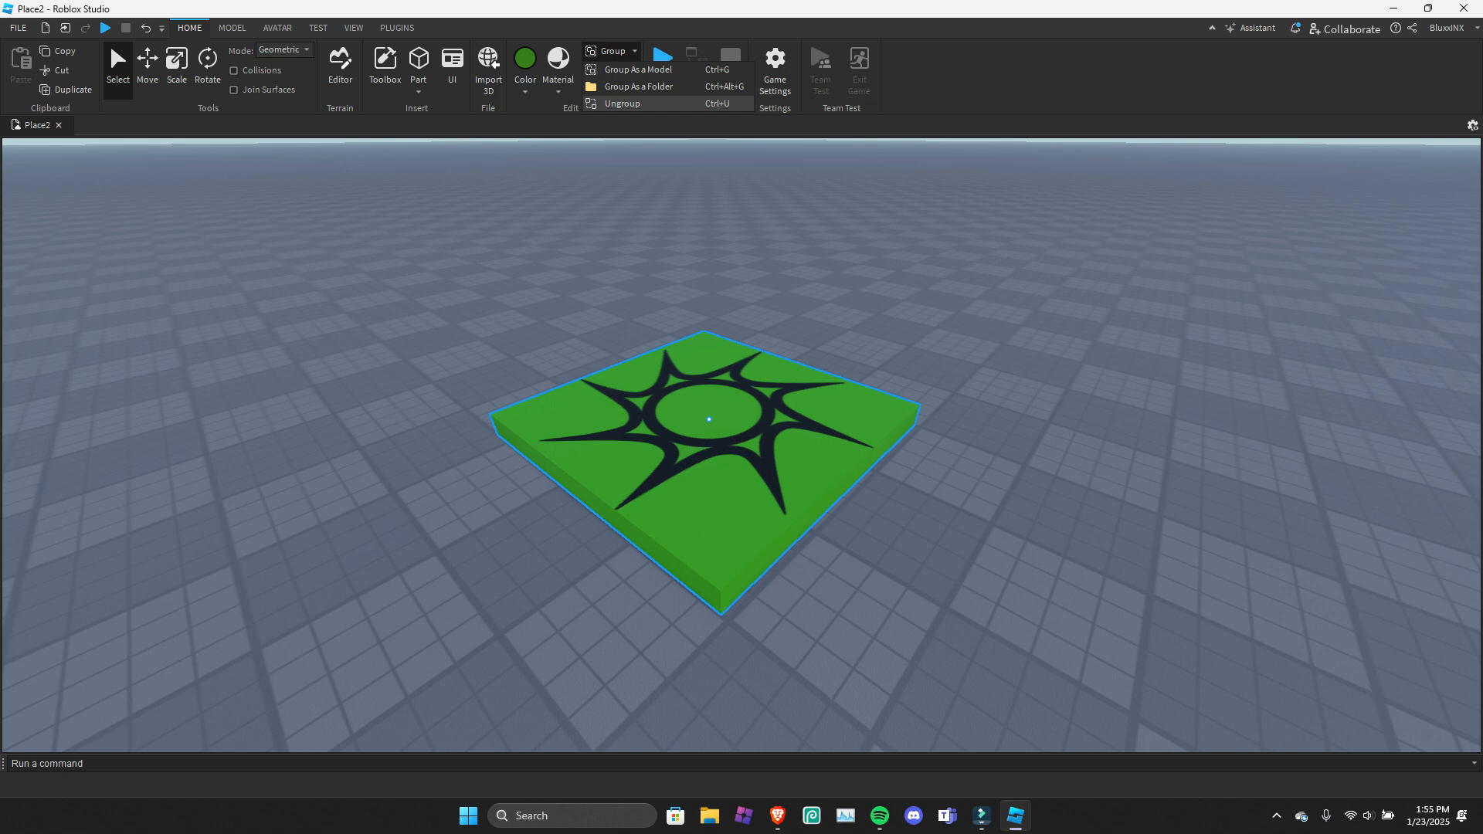
pyautogui.click(625, 103)
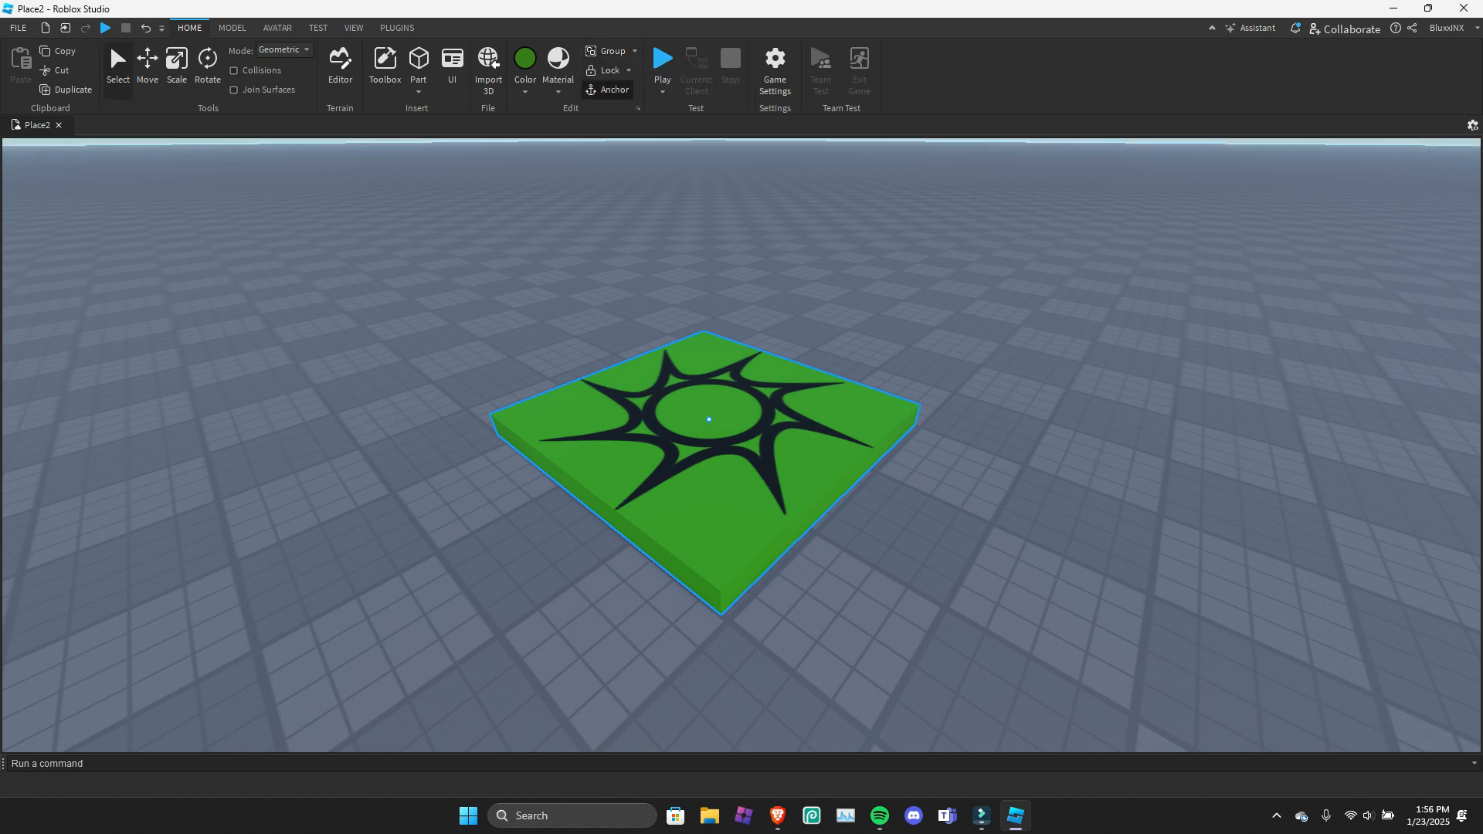
# Try dragging the spawn location with the Select tool and undo the last change.
pyautogui.click(118, 70)
pyautogui.click(309, 270)
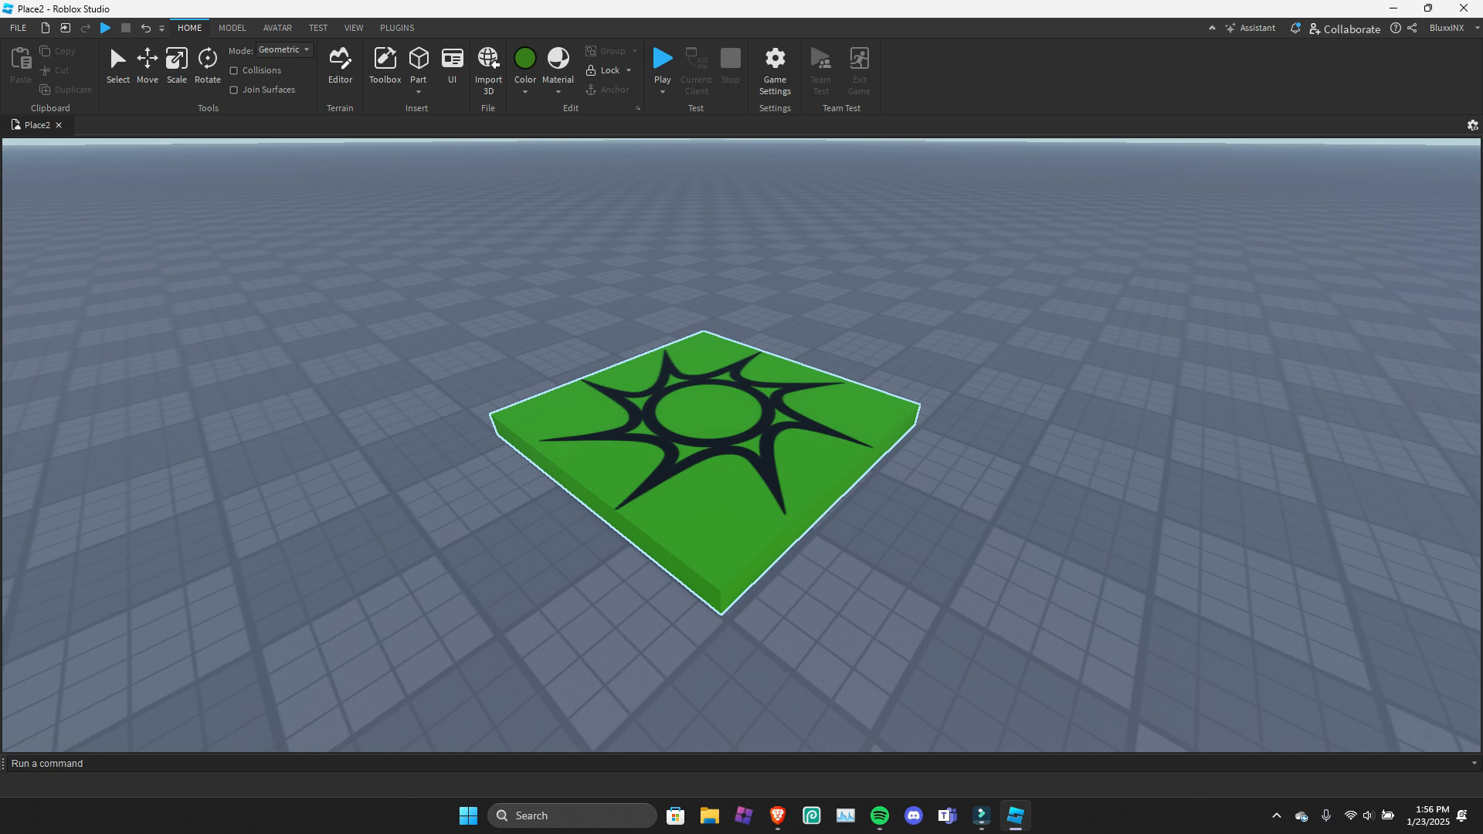
pyautogui.click(118, 70)
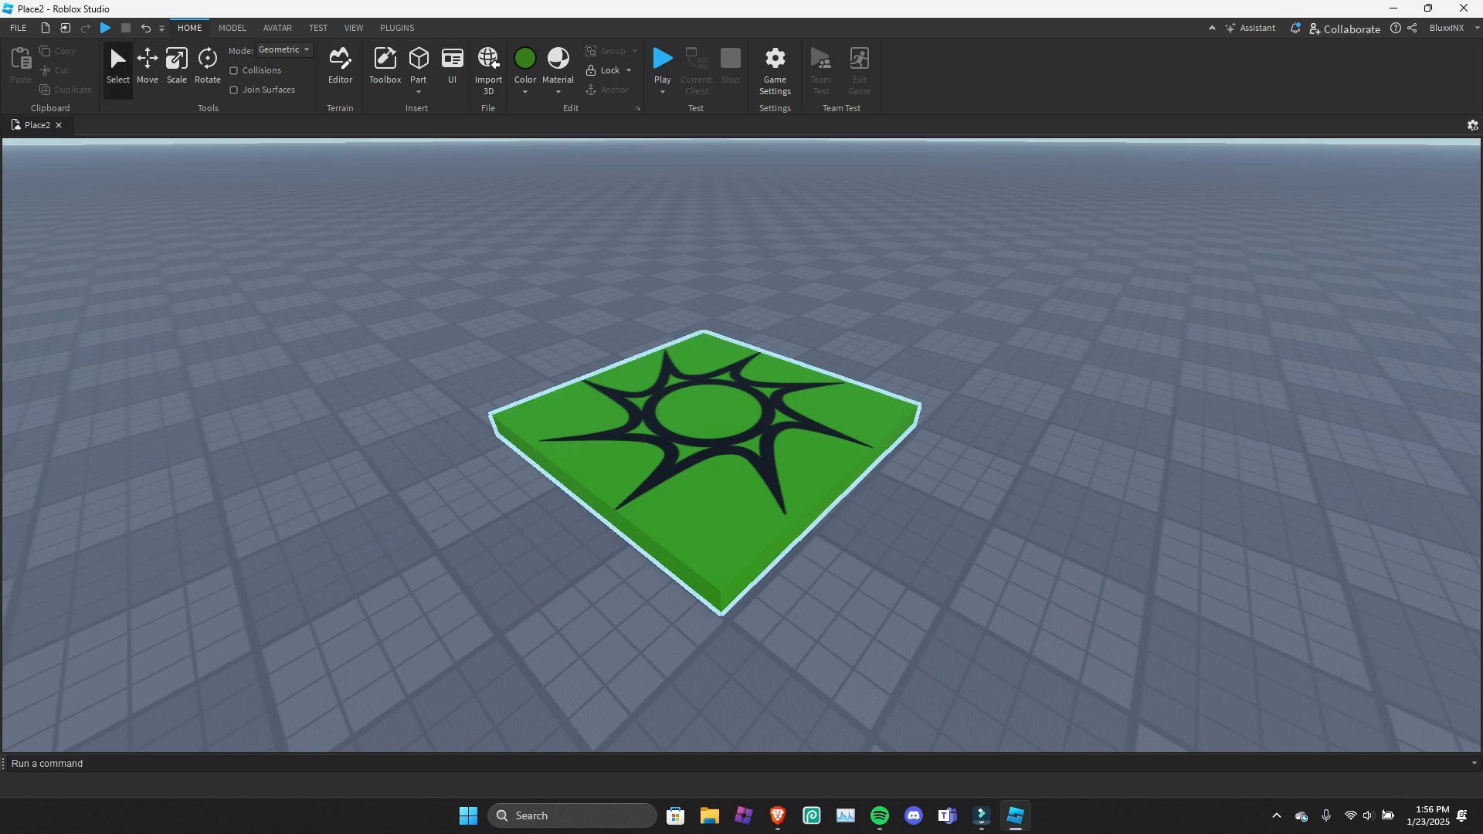
pyautogui.moveTo(710, 425); pyautogui.dragTo(682, 407)
pyautogui.hotkey('ctrl', 'z')
# Check the Lock Tool and Unlock All options, and test selecting and deselecting the spawn location.
pyautogui.click(611, 72)
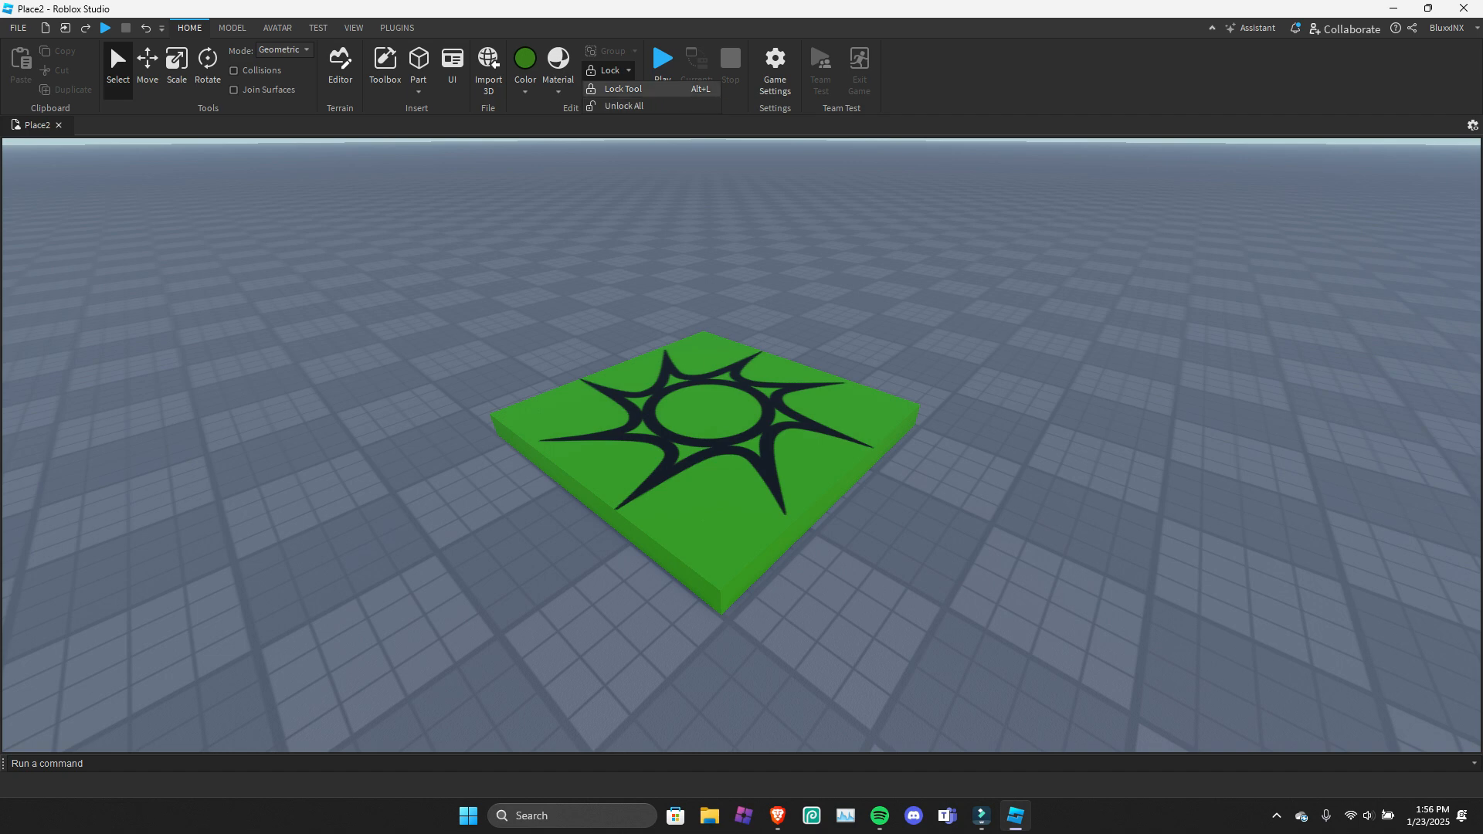
pyautogui.click(709, 419)
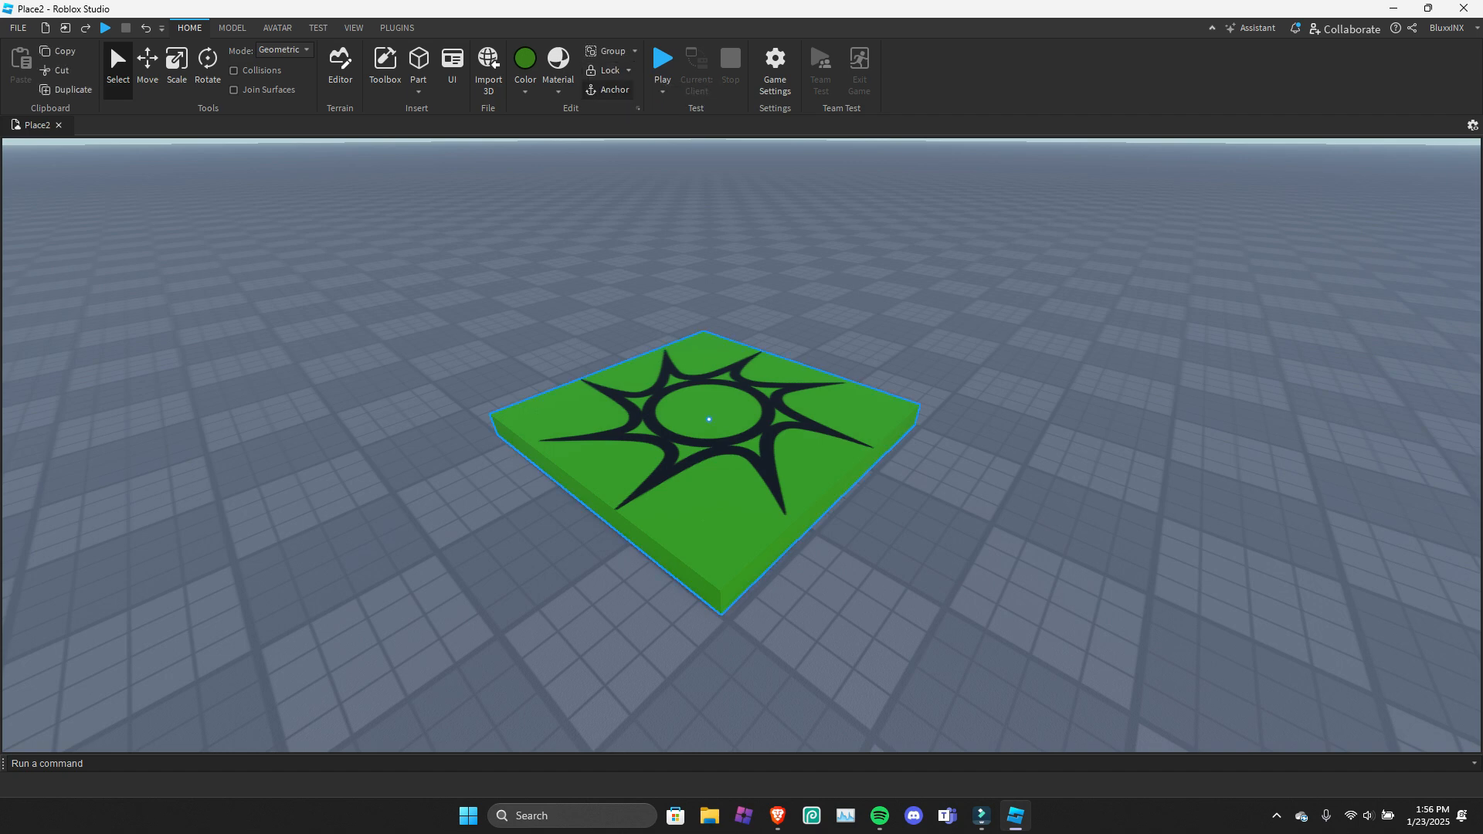
pyautogui.click(657, 259)
pyautogui.click(709, 419)
pyautogui.click(656, 259)
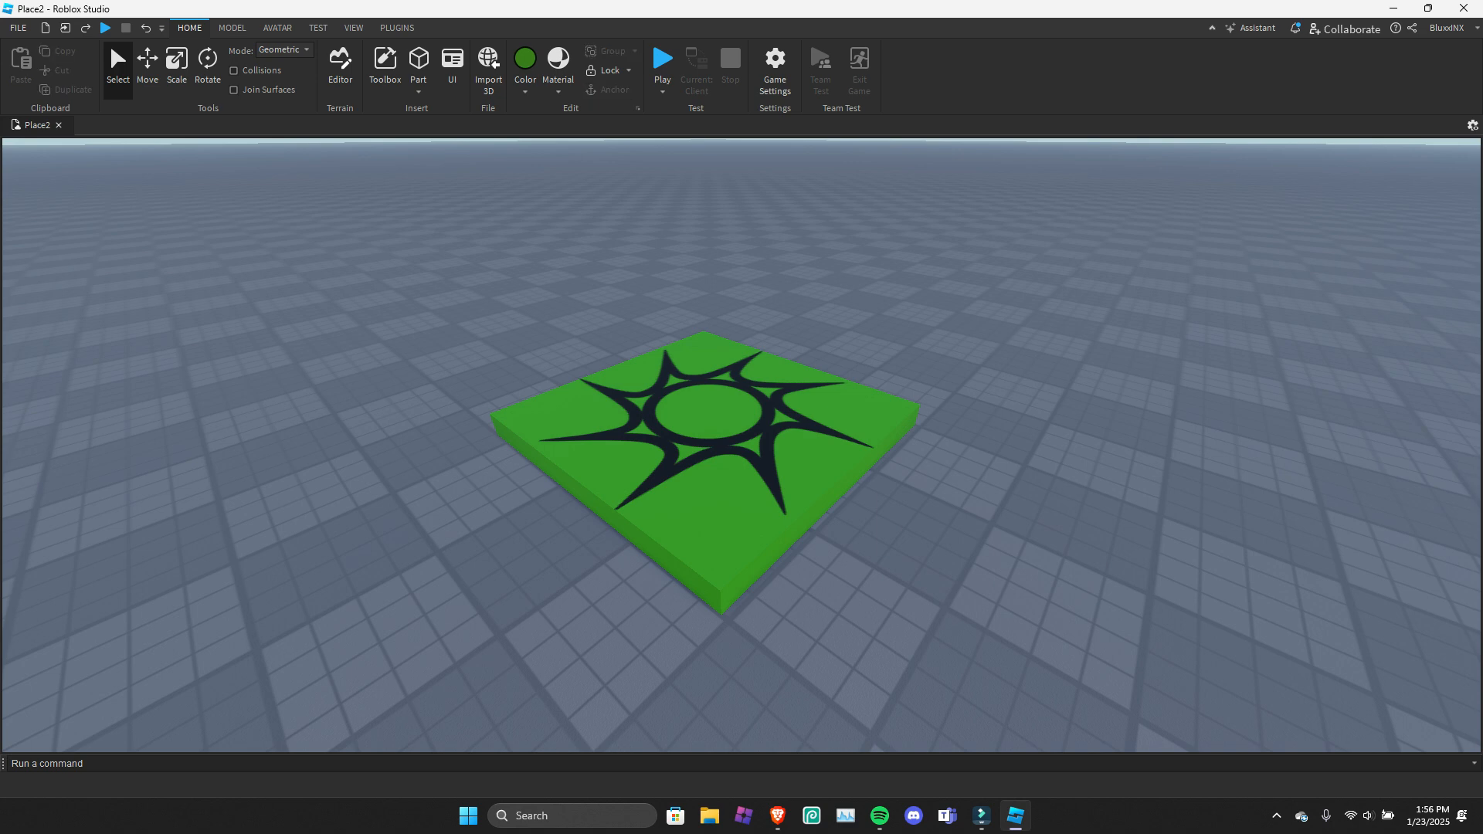
# Toggle anchoring on the spawn location and raise it above the baseplate with the Move tool.
pyautogui.click(709, 420)
pyautogui.hotkey('alt', 'a')
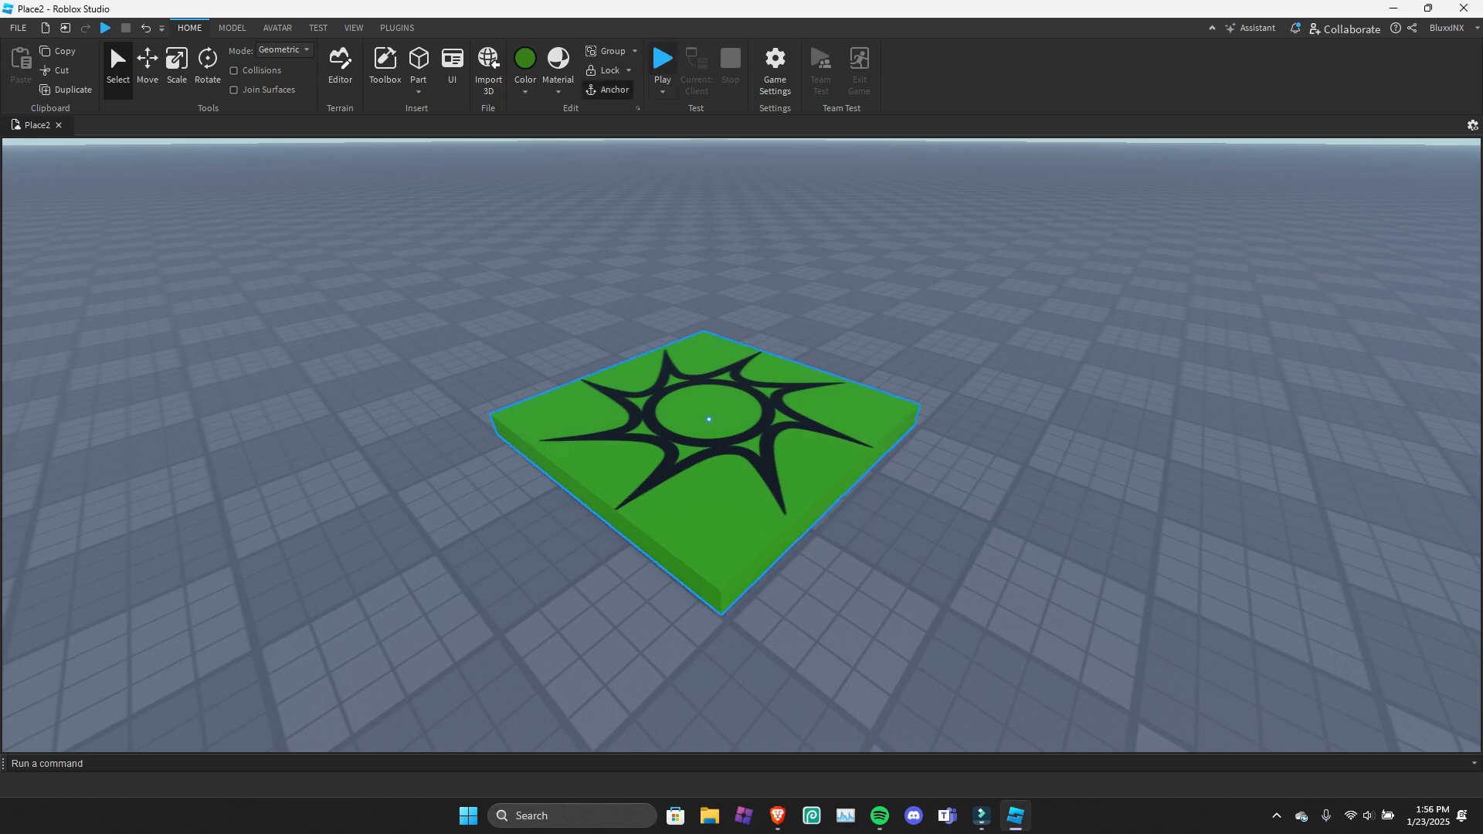
pyautogui.click(663, 91)
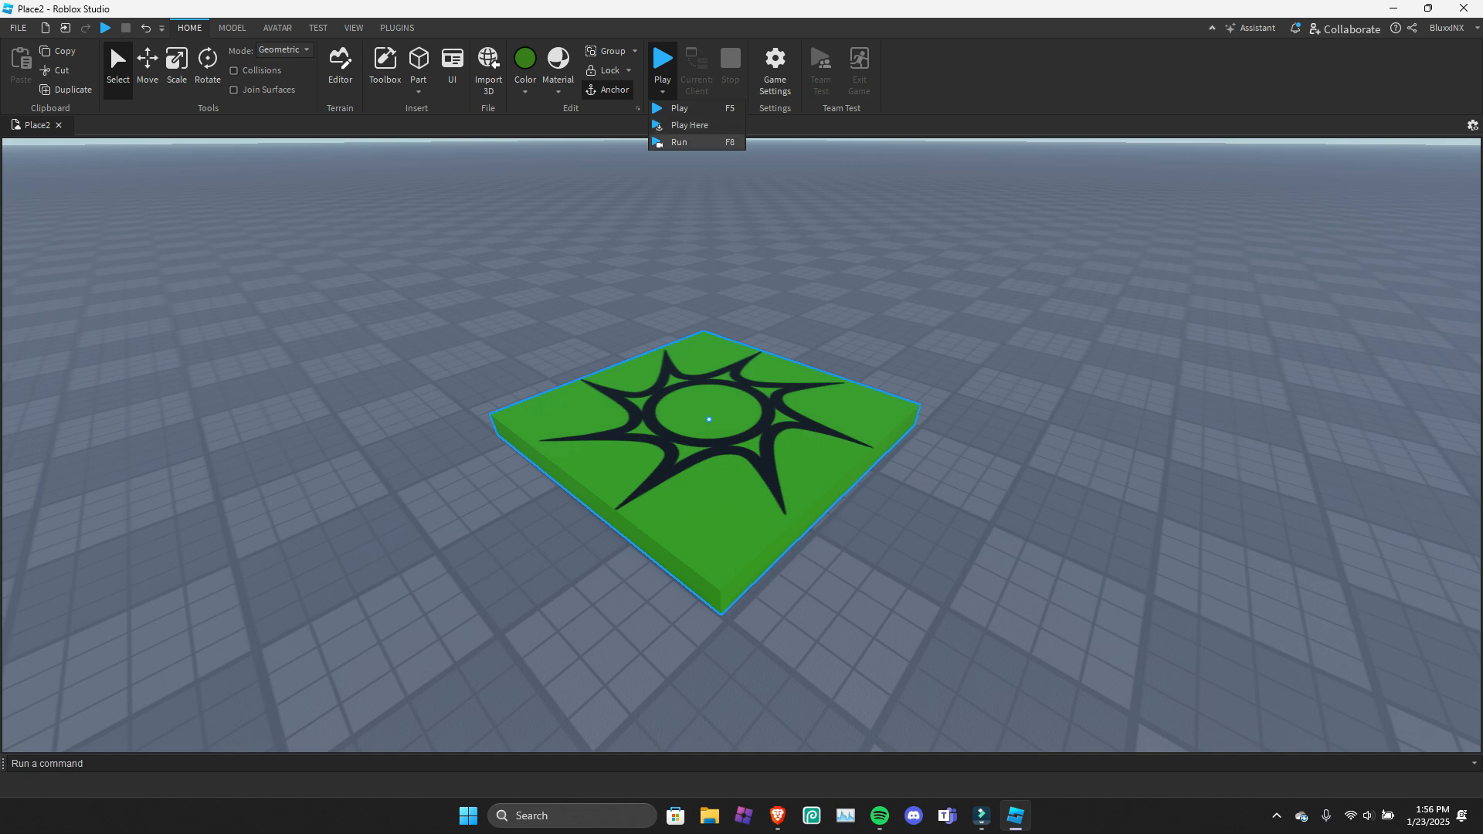
pyautogui.press('Escape')
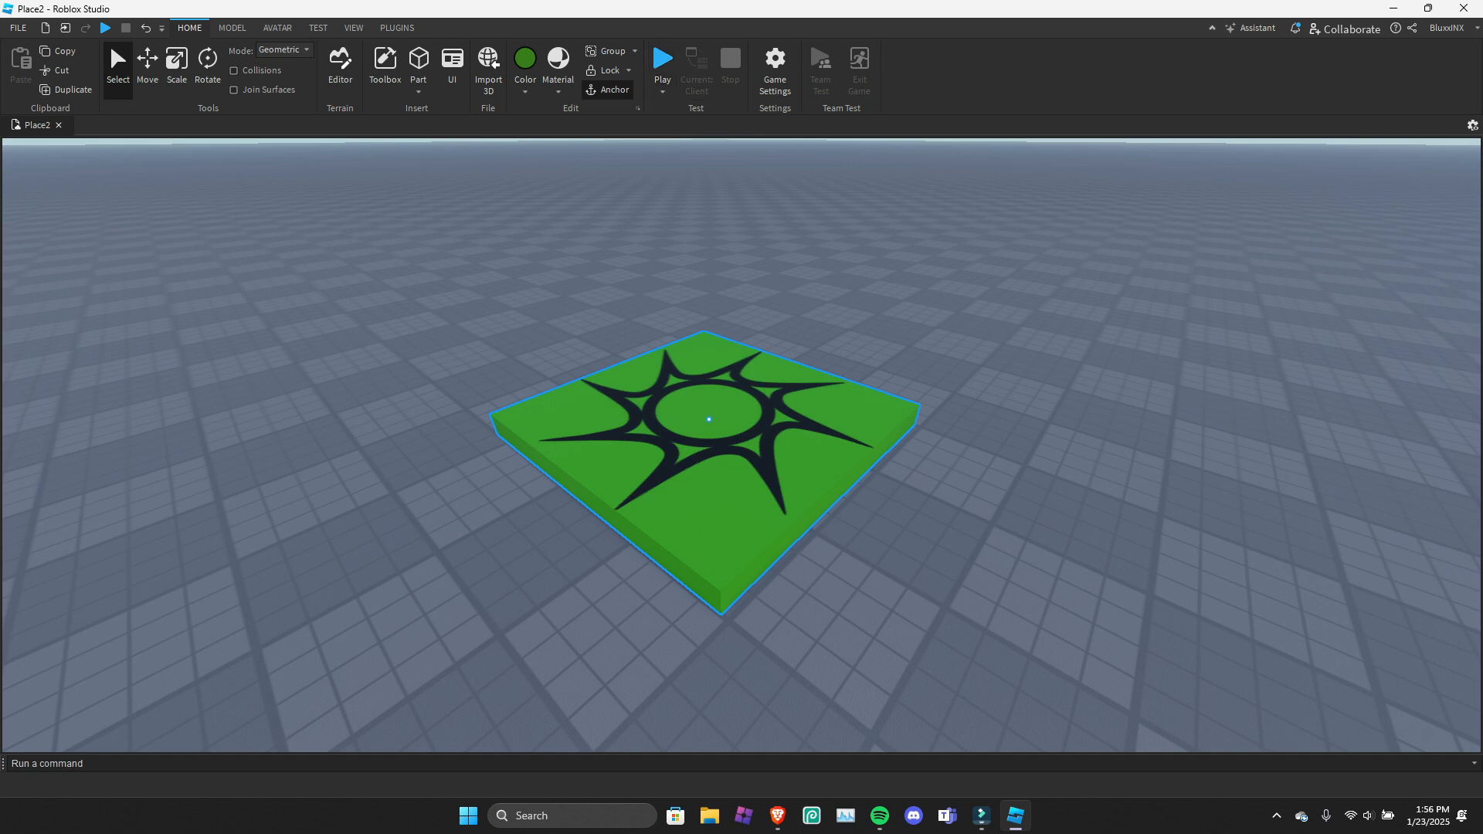
pyautogui.hotkey('ctrl', '2')
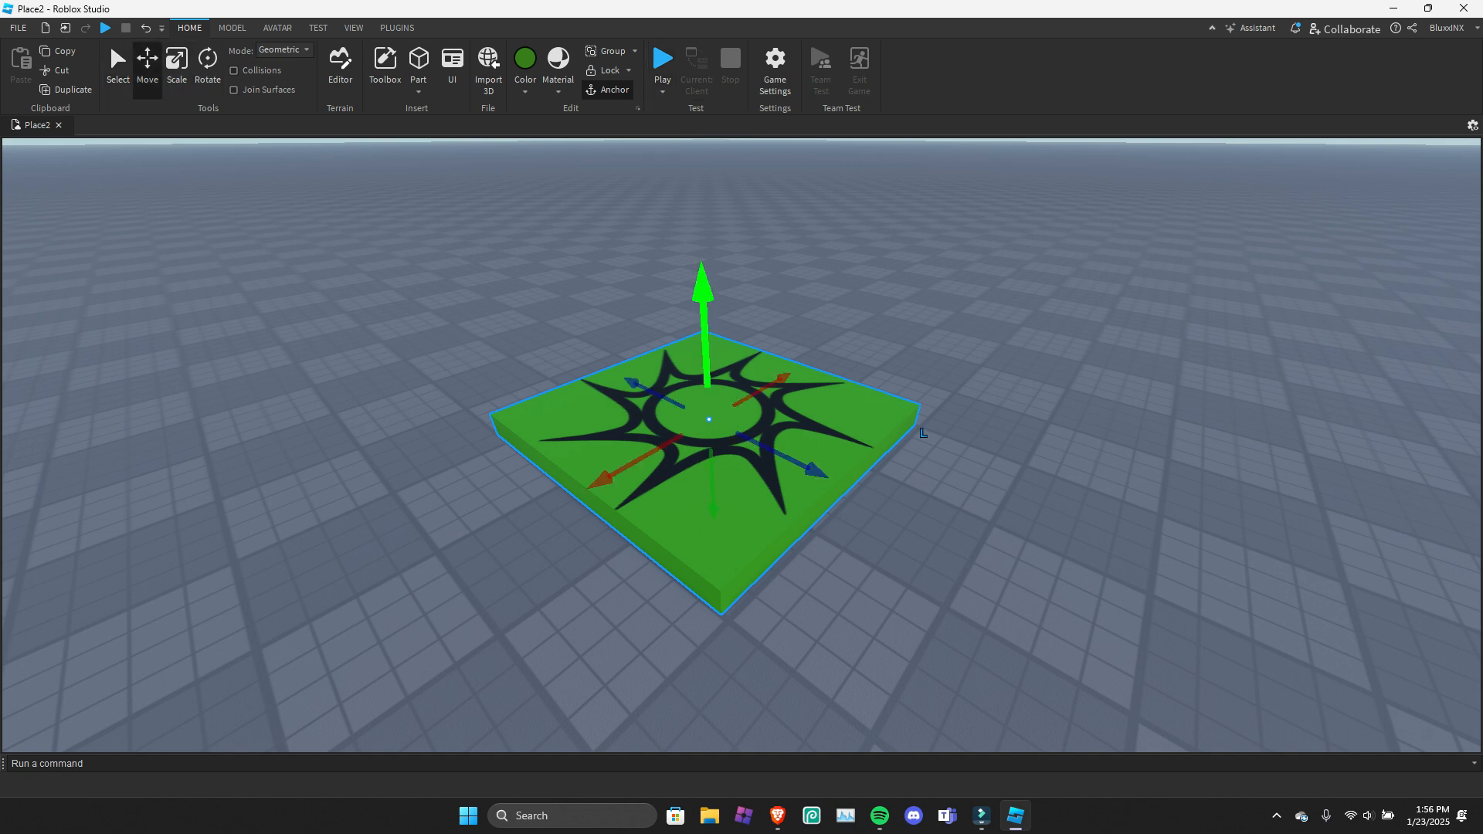
pyautogui.moveTo(703, 294); pyautogui.dragTo(700, 182)
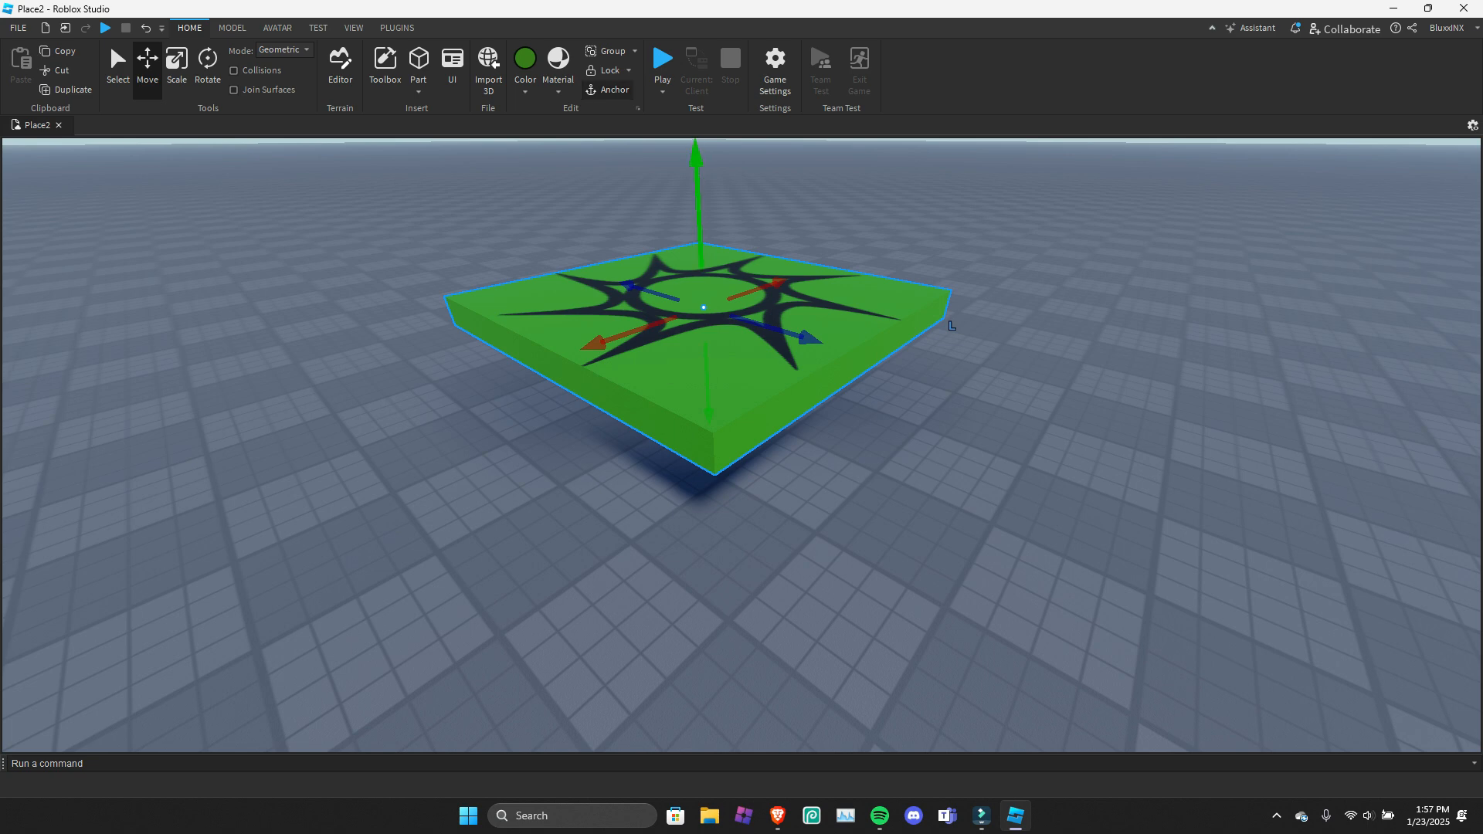
# Run the simulation with the raised spawn location unanchored, and stop it.
pyautogui.click(663, 91)
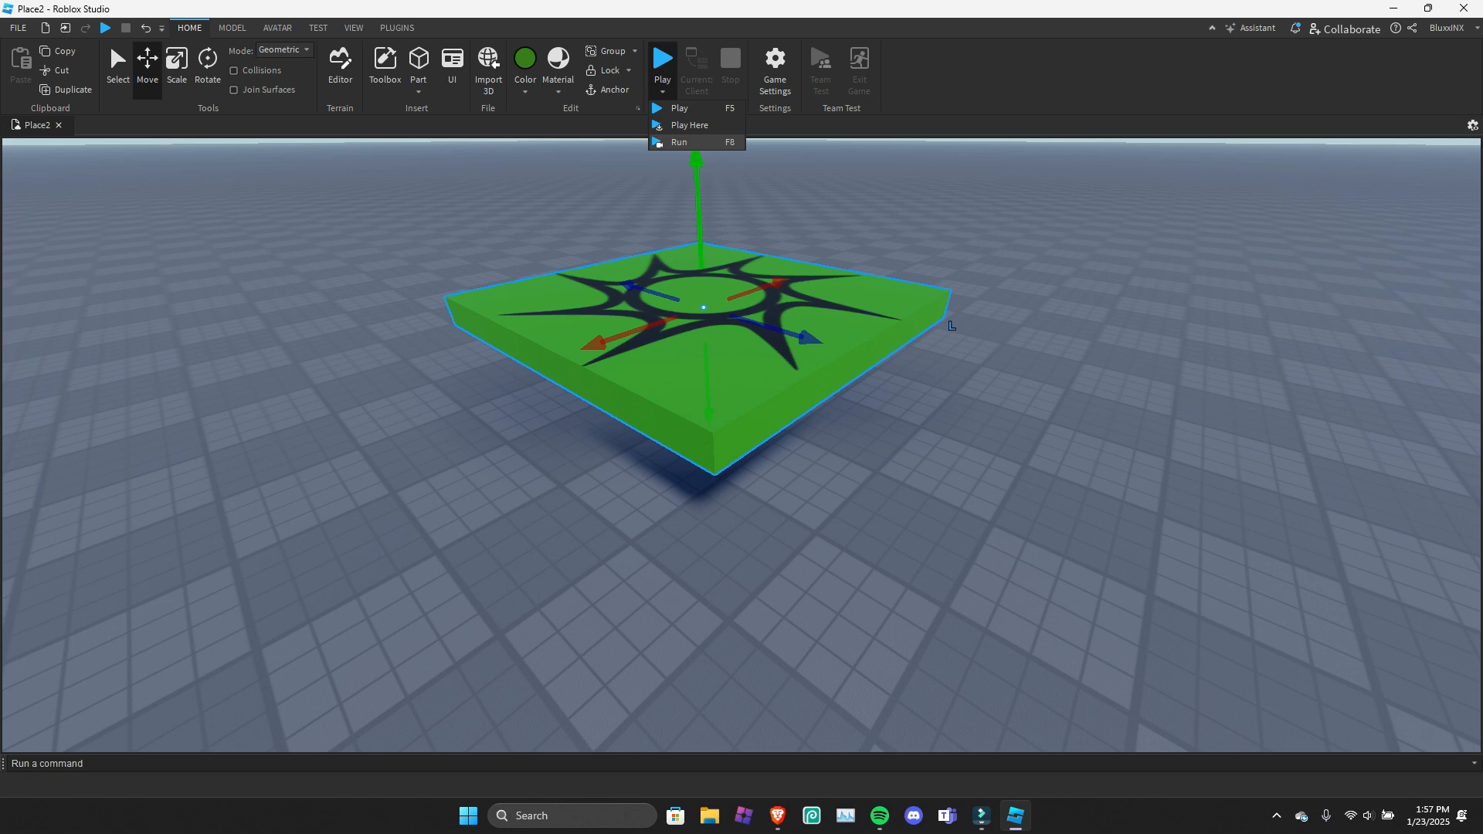
pyautogui.click(680, 142)
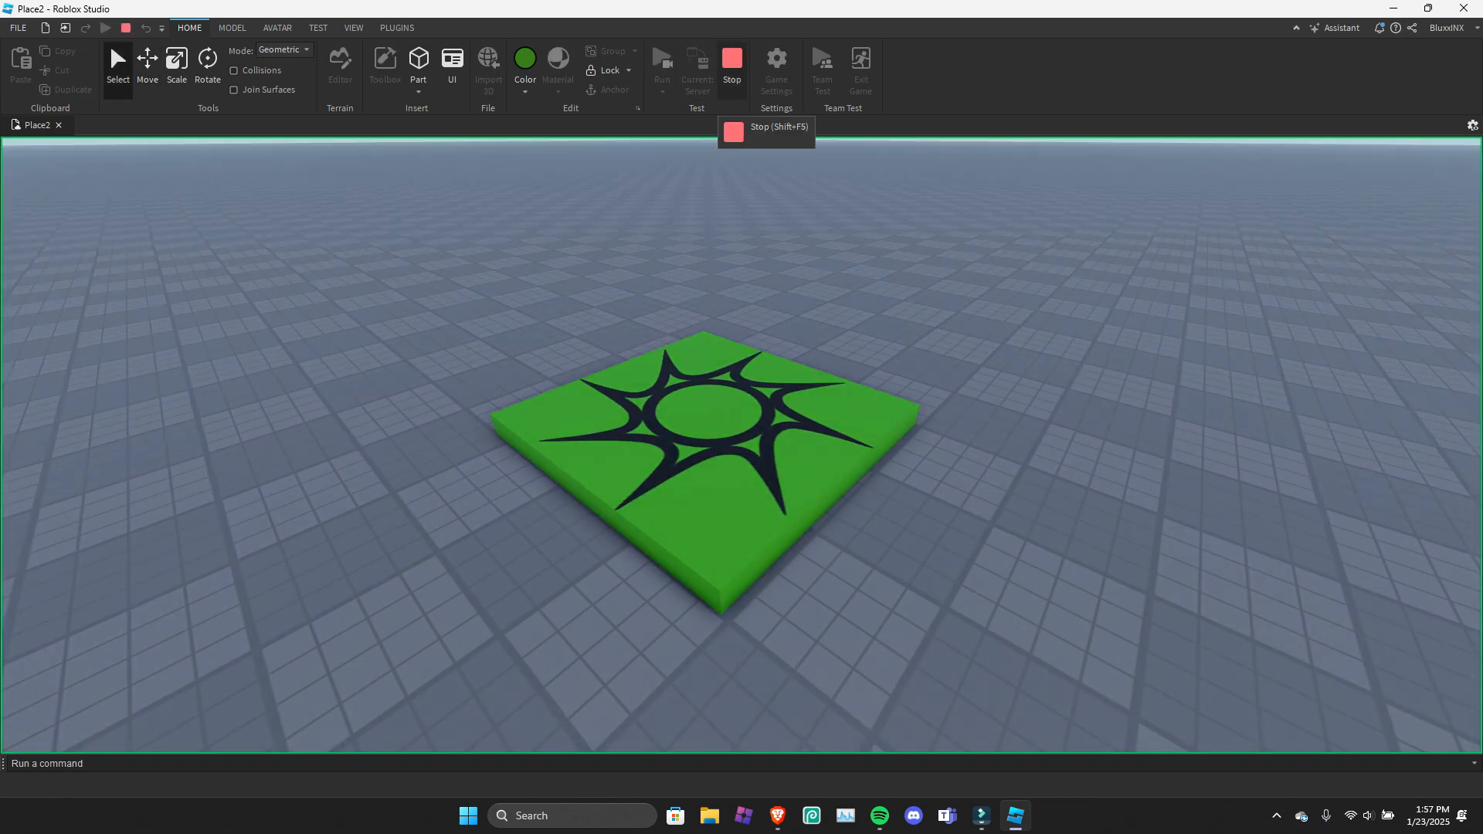
pyautogui.click(732, 62)
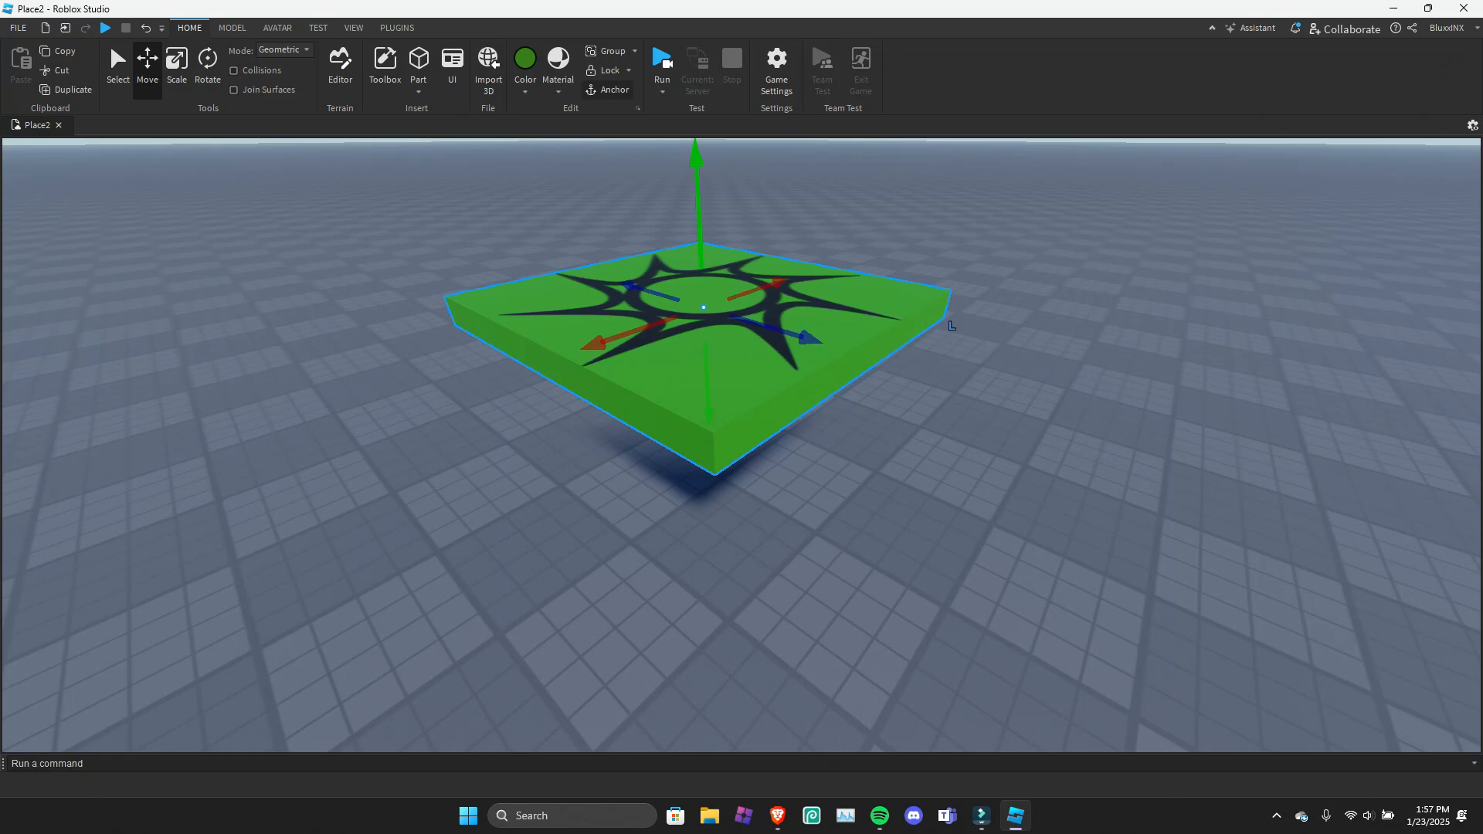
# Anchor the raised spawn location, run the simulation again and stop it.
pyautogui.click(608, 90)
pyautogui.moveTo(680, 310); pyautogui.dragTo(653, 197, button='right')
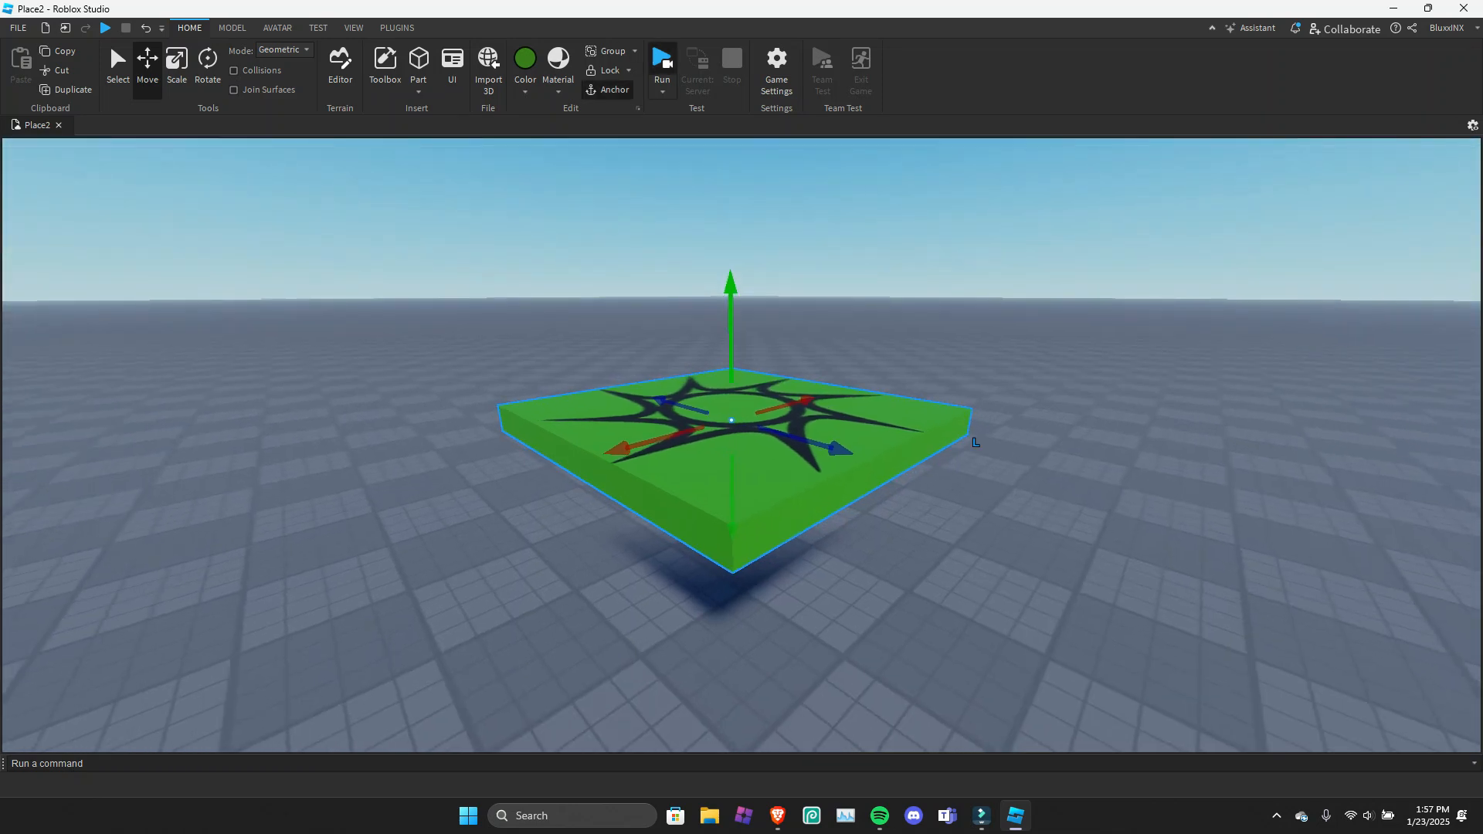
pyautogui.click(662, 60)
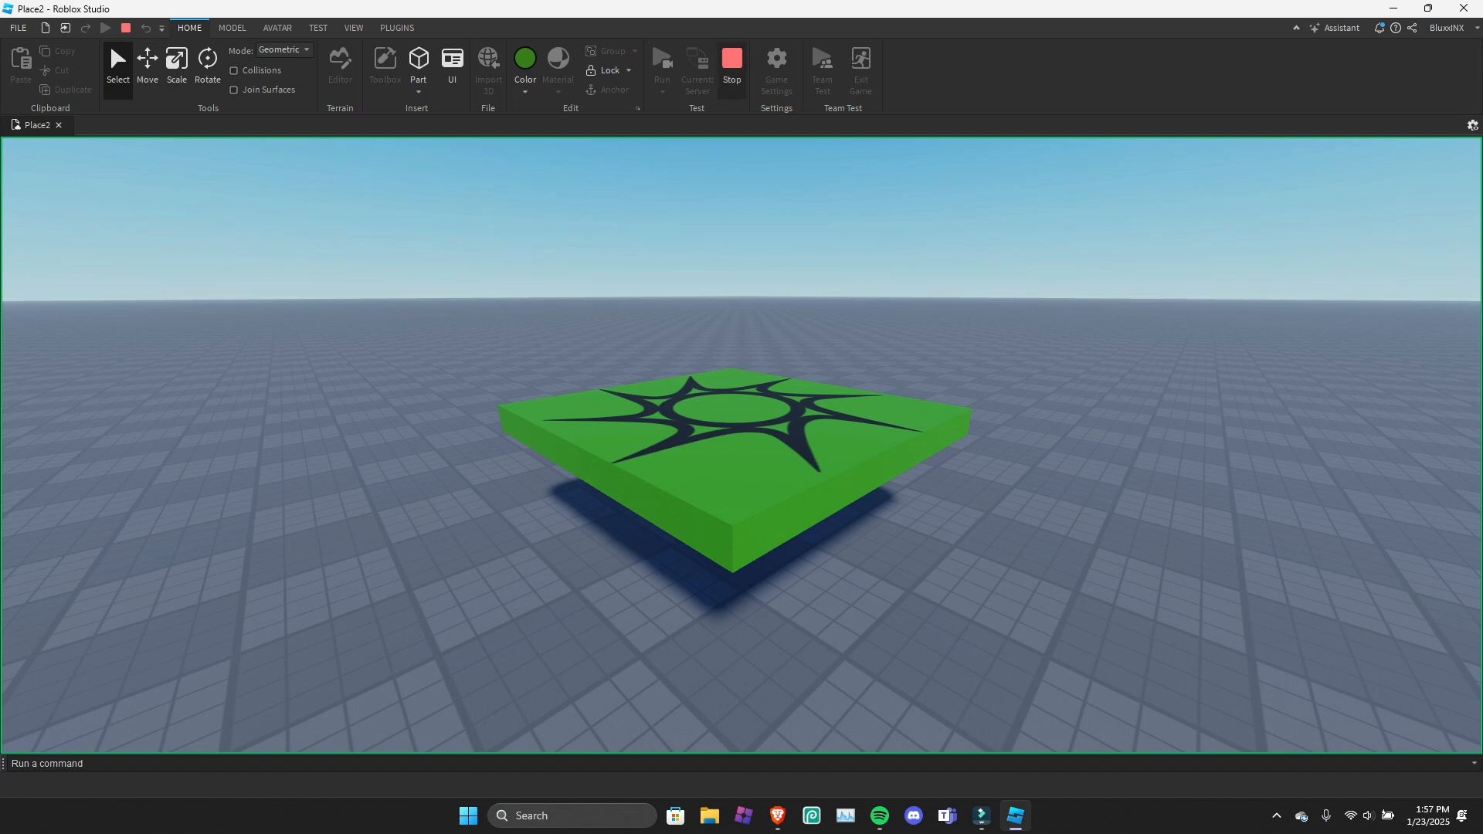
pyautogui.click(732, 60)
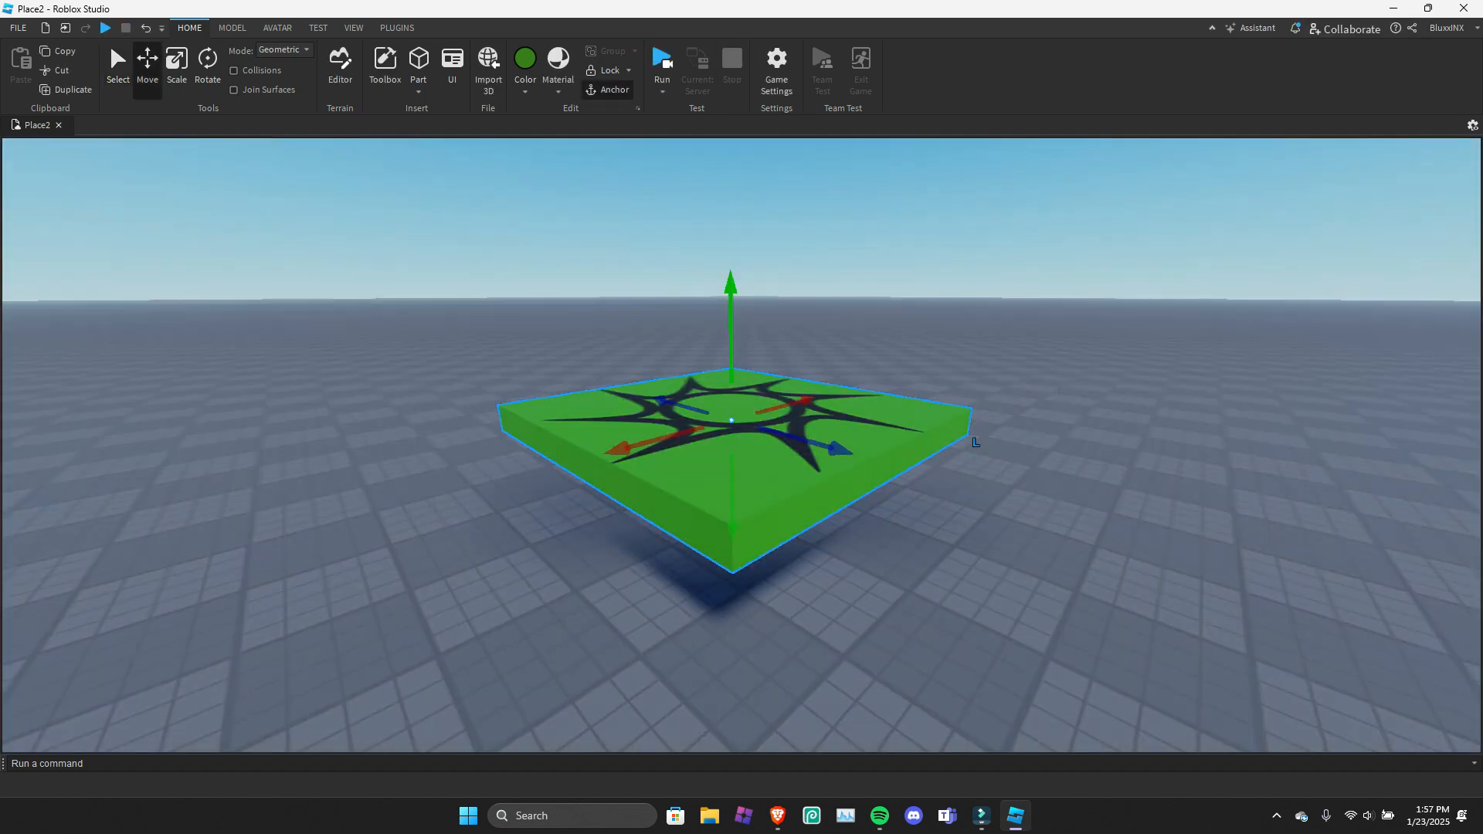
# Look over the test modes, reselect the spawn location and start a Play test with the player character.
pyautogui.click(975, 442)
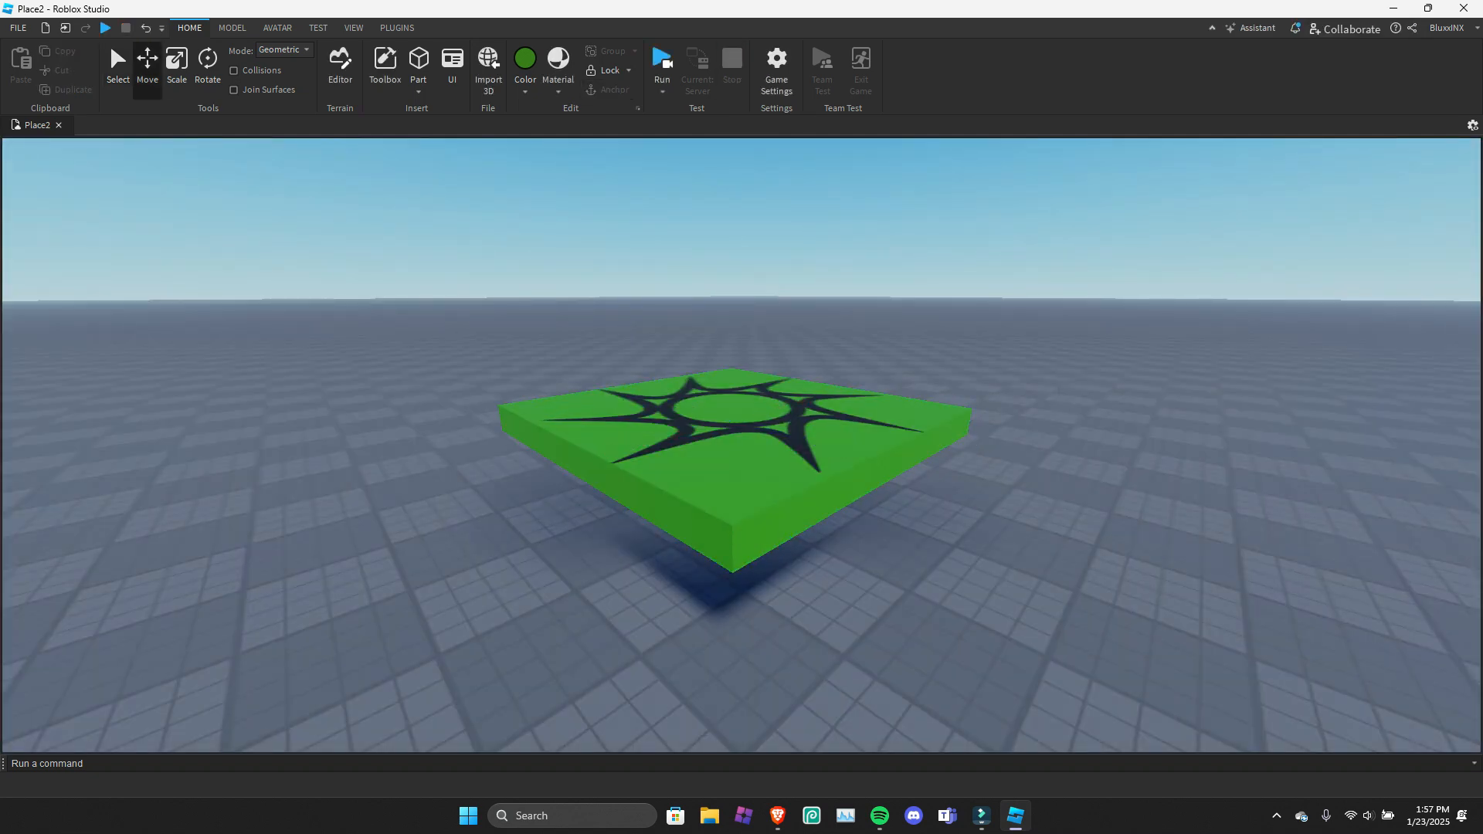
pyautogui.click(662, 91)
pyautogui.click(679, 142)
pyautogui.click(662, 91)
pyautogui.click(726, 432)
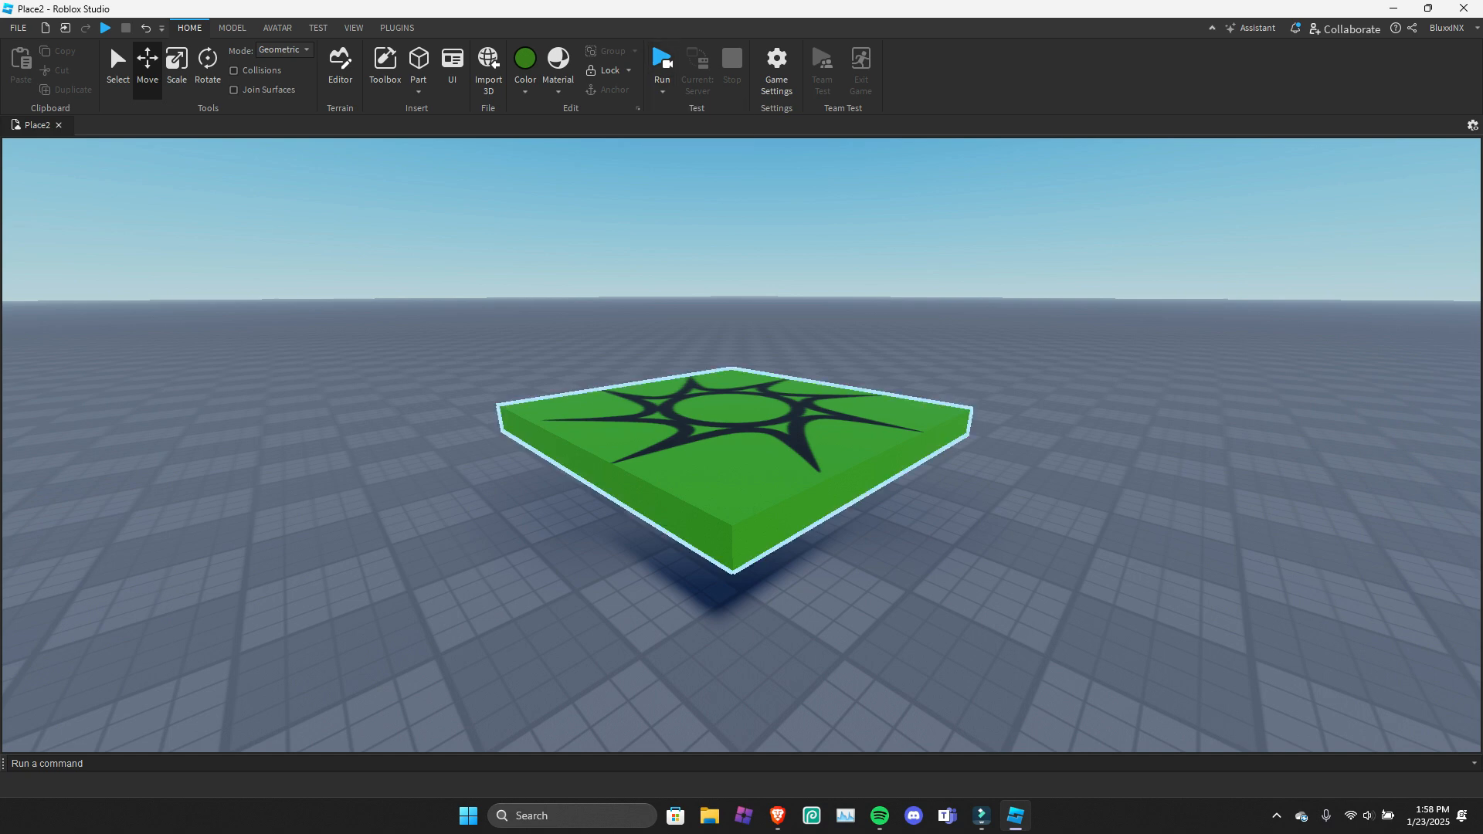
pyautogui.click(726, 433)
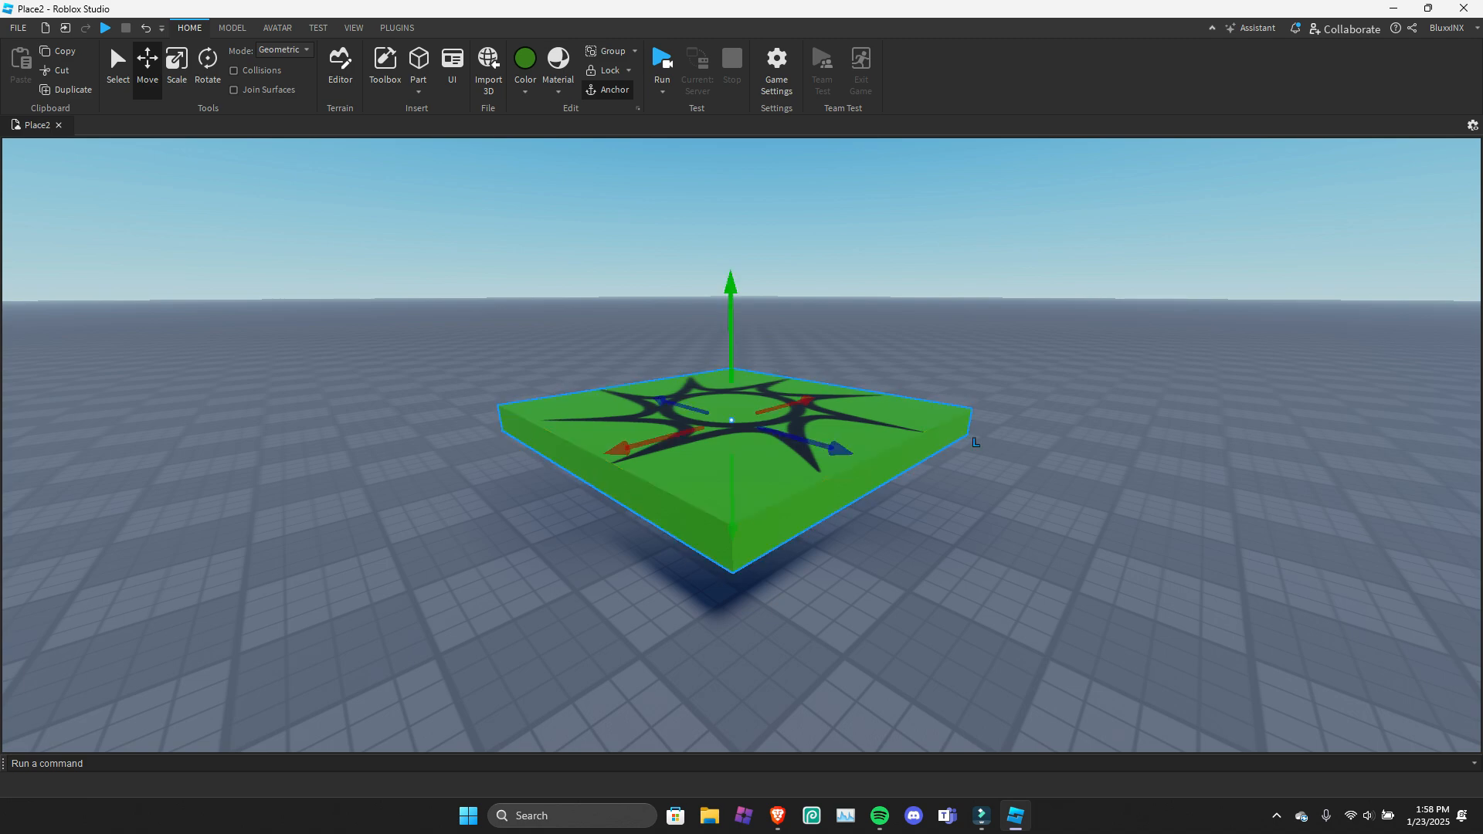
pyautogui.click(662, 92)
pyautogui.click(682, 106)
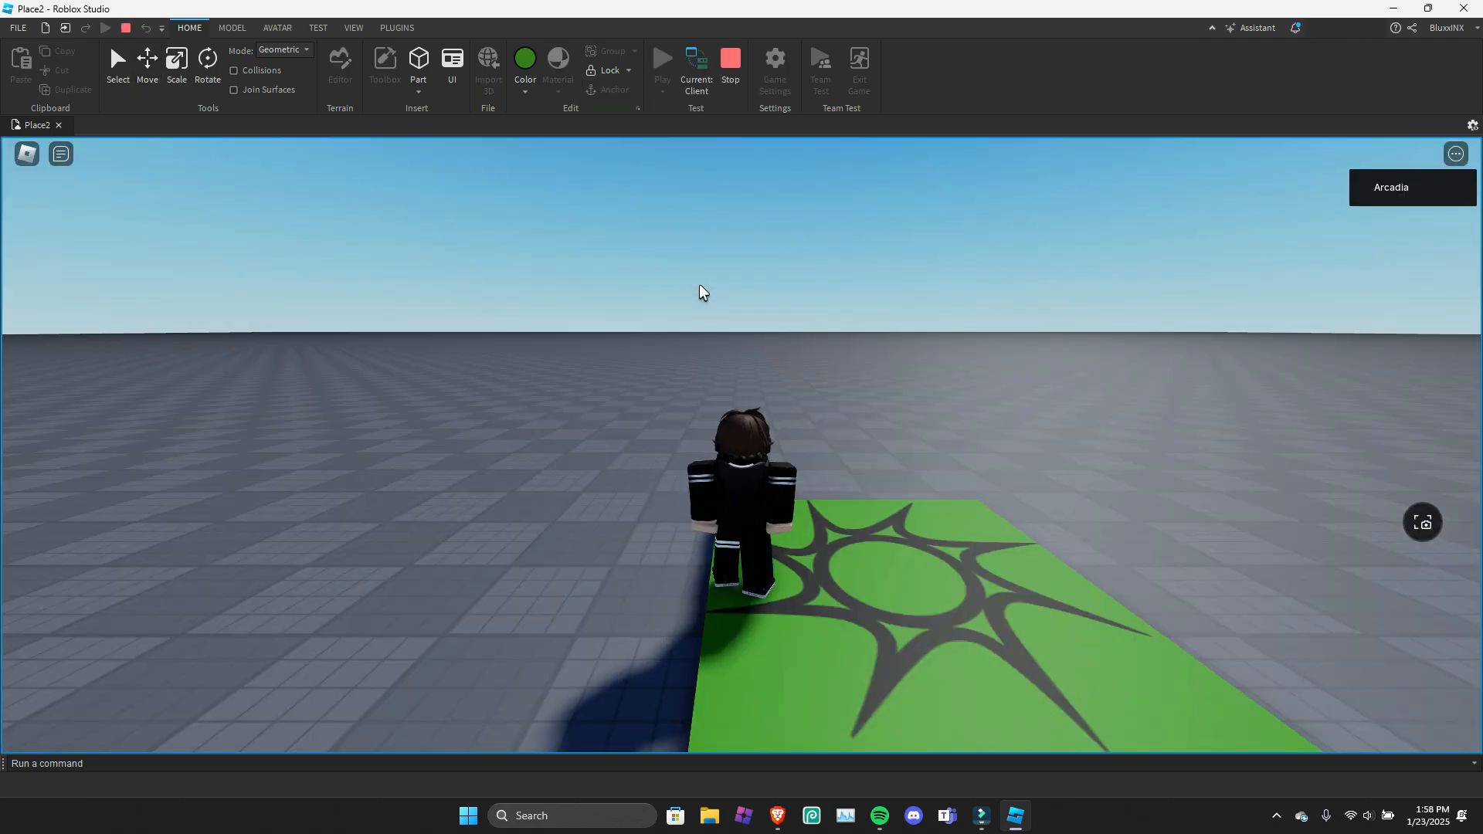
# Walk the character off the spawn location and around the baseplate, and stop the play test.
pyautogui.moveTo(700, 286); pyautogui.dragTo(700, 286, button='right')
pyautogui.press('s')
pyautogui.press('a')
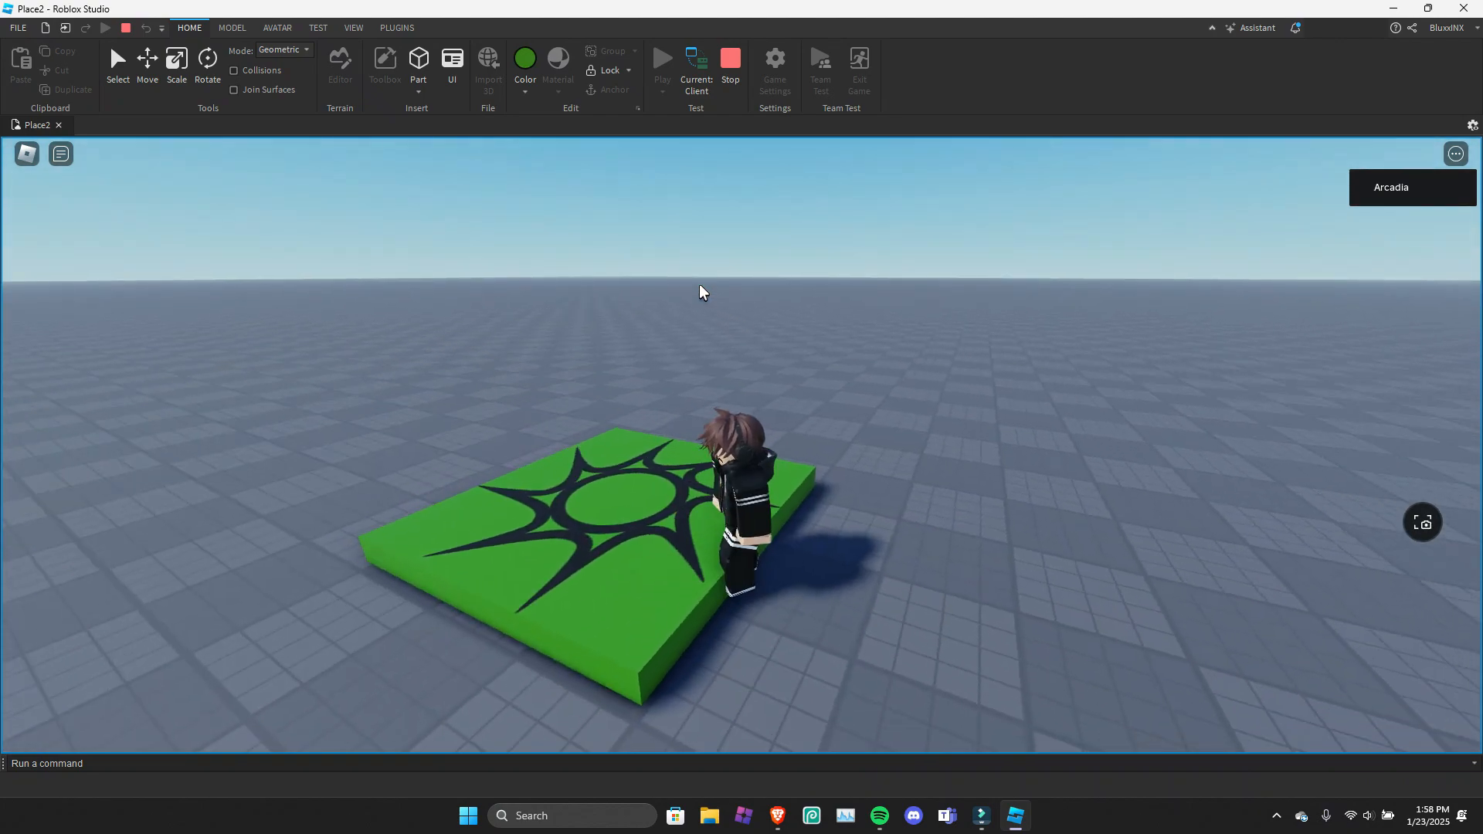
pyautogui.press('s')
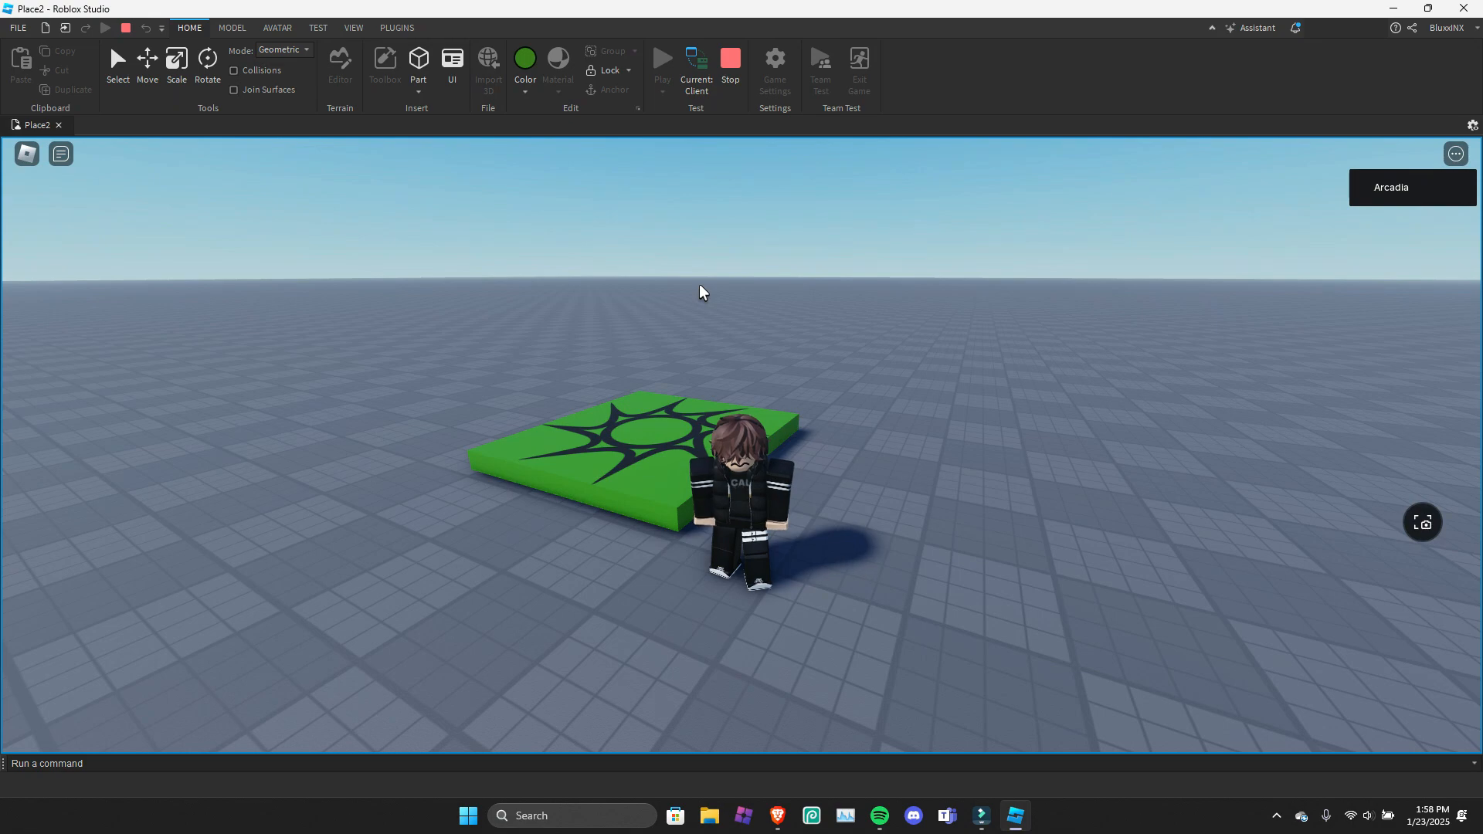
pyautogui.press('d')
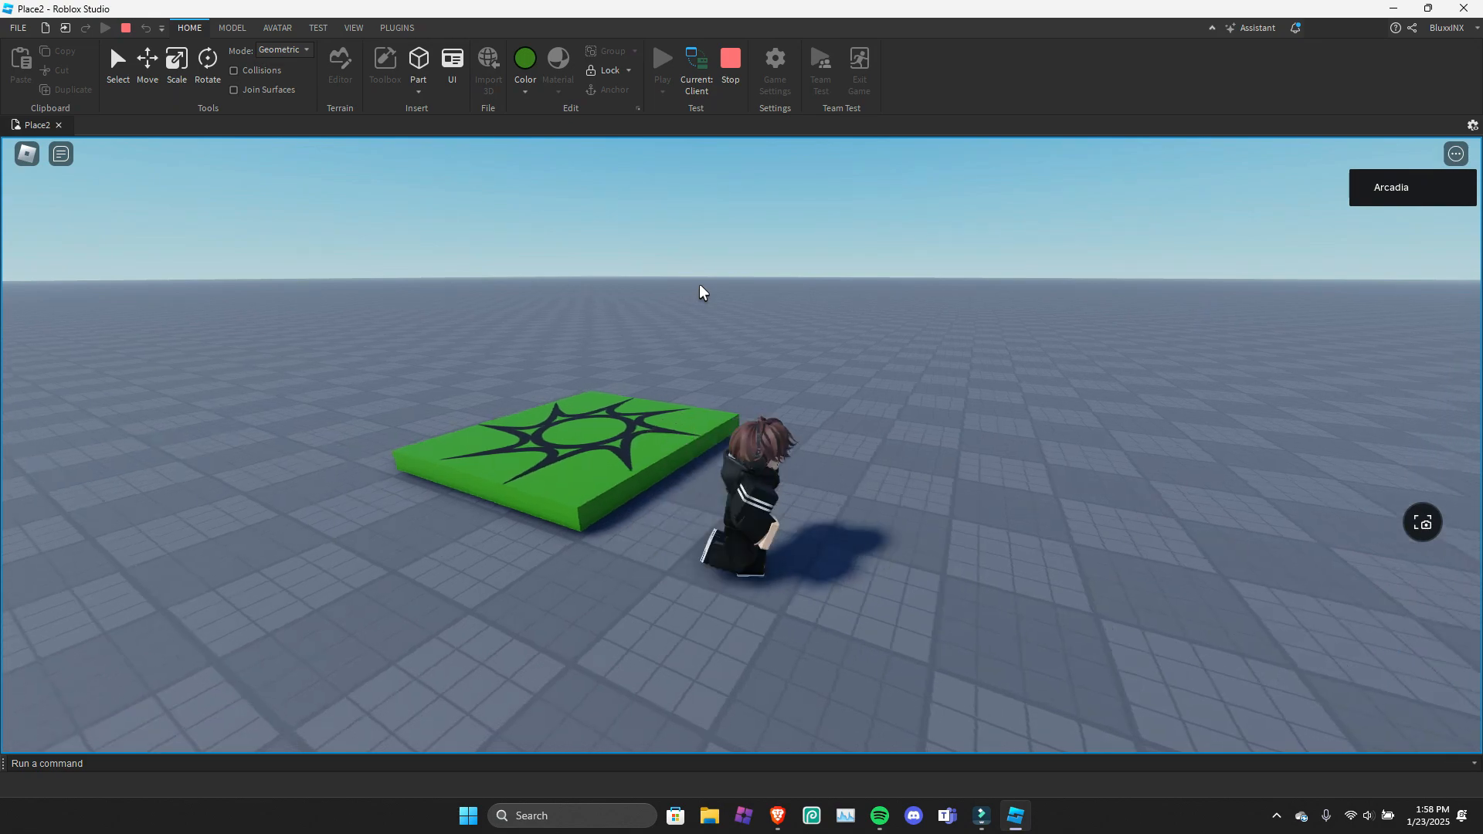
pyautogui.press('s')
pyautogui.moveTo(700, 286); pyautogui.dragTo(700, 286, button='right')
pyautogui.press('a')
pyautogui.press('w')
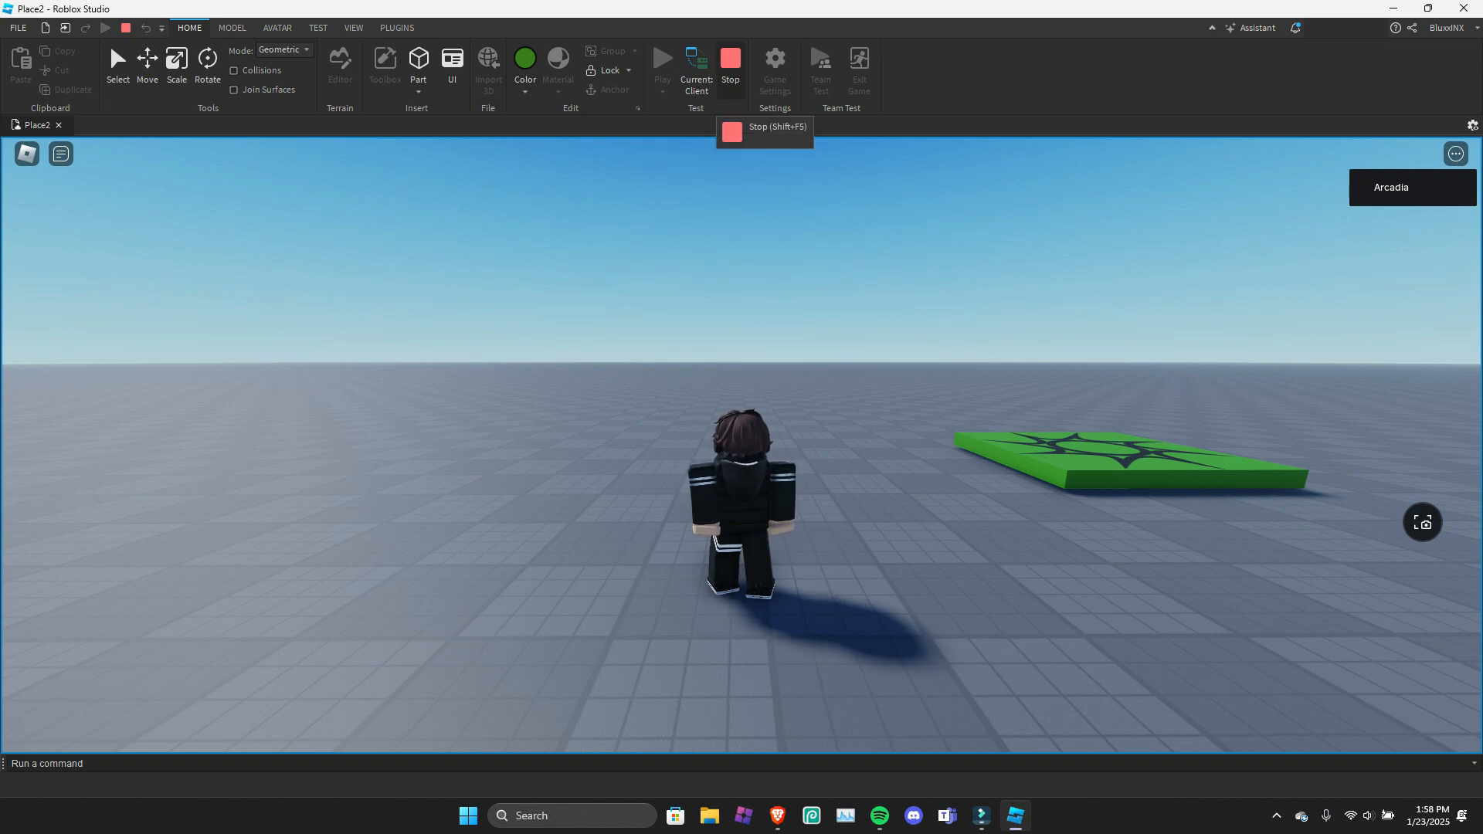
pyautogui.click(731, 62)
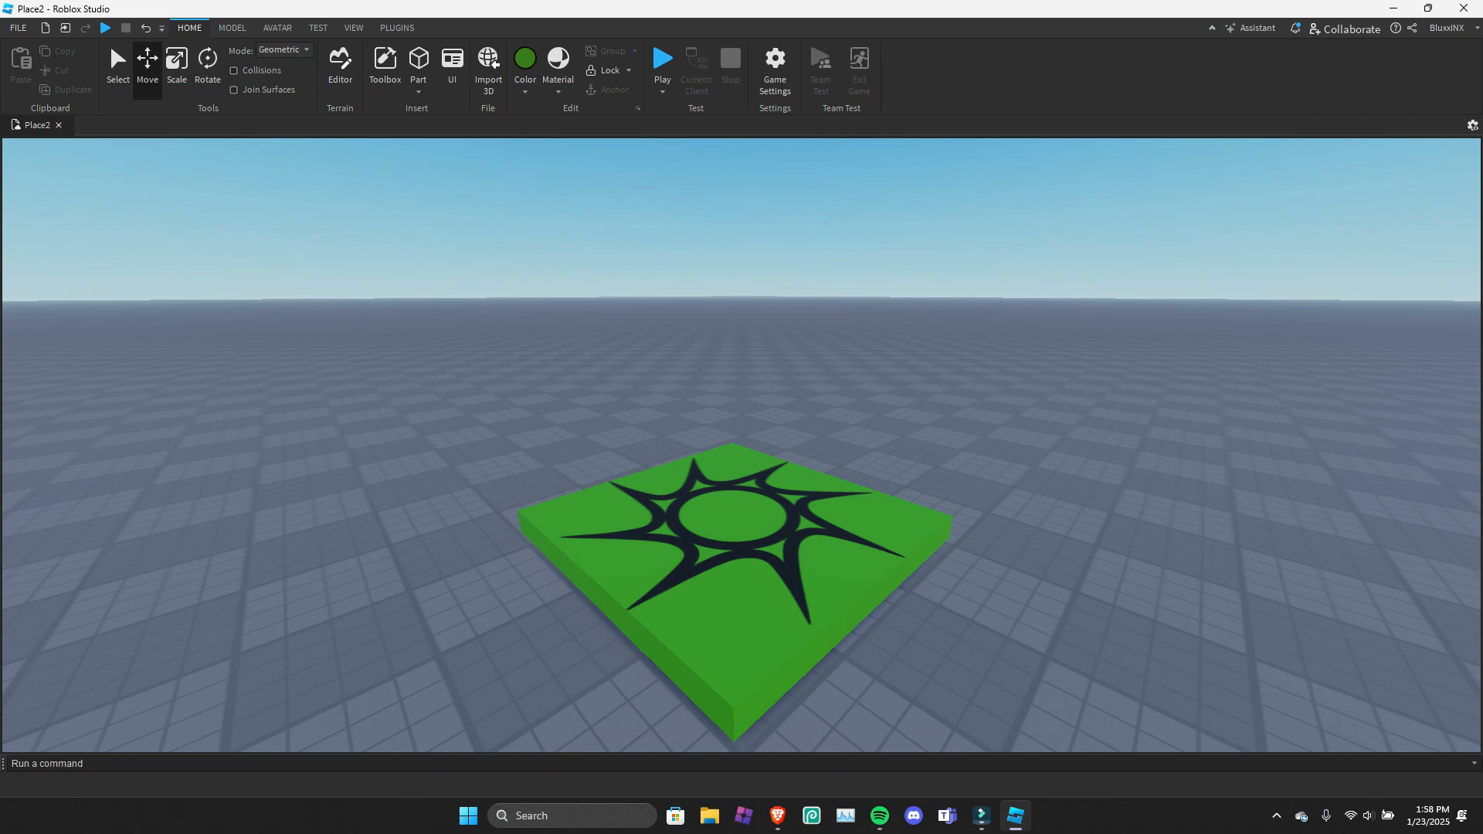
# Start another play test, switch from client to server mode and move the free camera around the character.
pyautogui.press('F5')
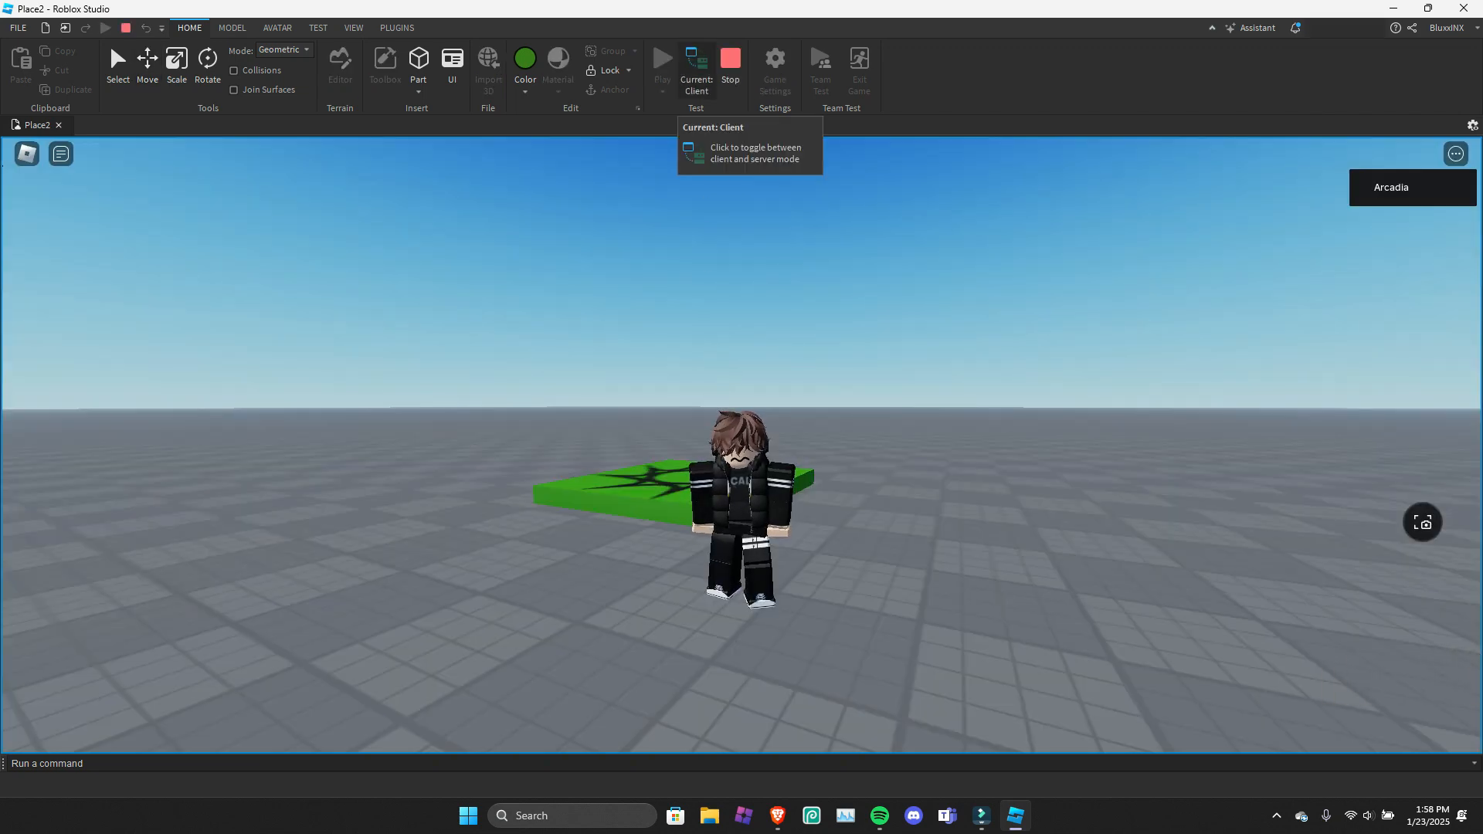
pyautogui.click(696, 70)
pyautogui.moveTo(742, 446); pyautogui.dragTo(677, 393, button='right')
pyautogui.press('d')
pyautogui.press('s')
pyautogui.press('w')
pyautogui.press('a')
pyautogui.press('d')
pyautogui.press('s')
pyautogui.press('w')
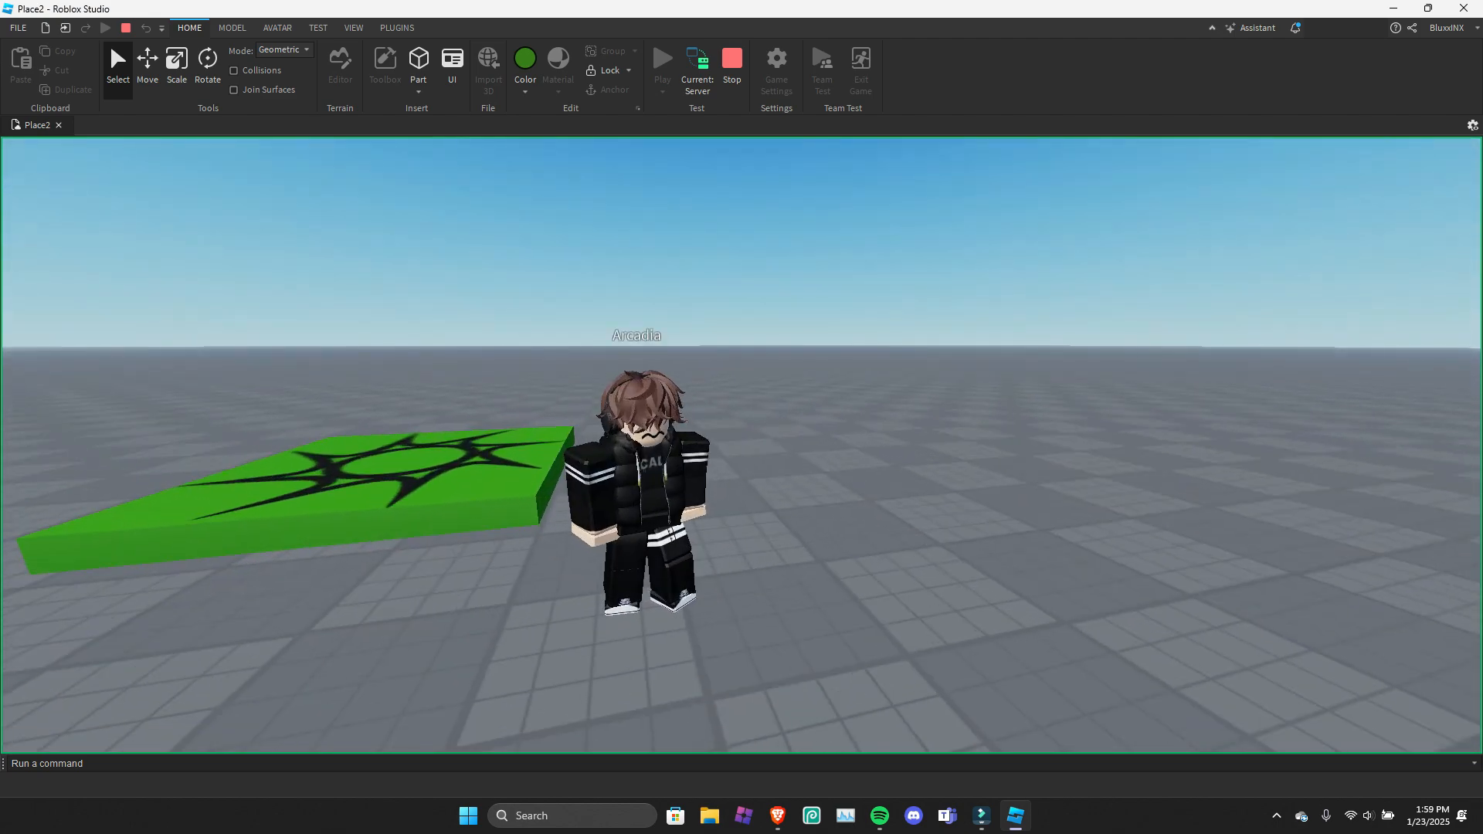
# Move the free camera back from the character and spawn location in the server view.
pyautogui.press('s')
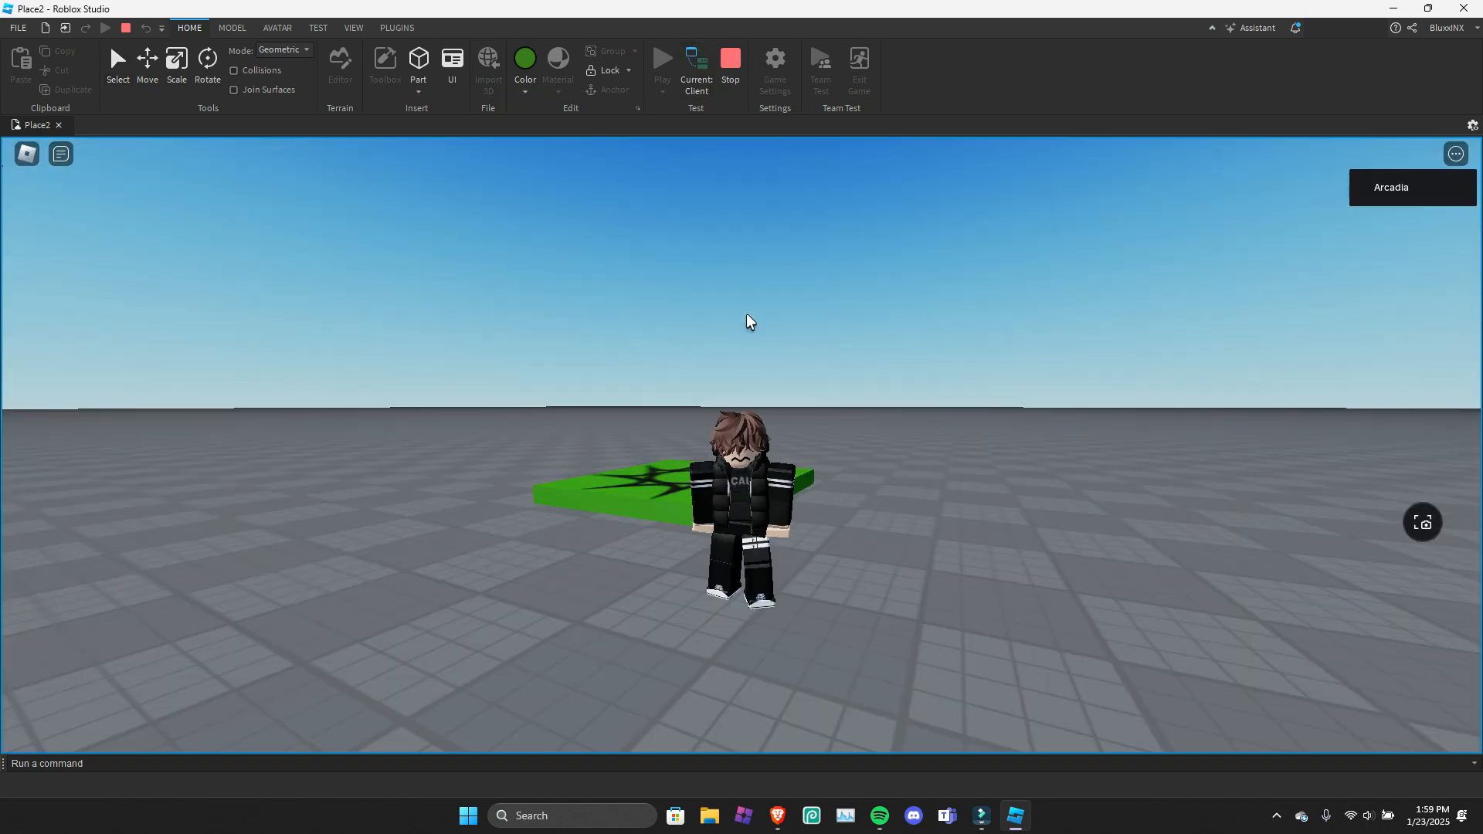
pyautogui.moveTo(749, 335); pyautogui.dragTo(749, 334, button='right')
pyautogui.press('s')
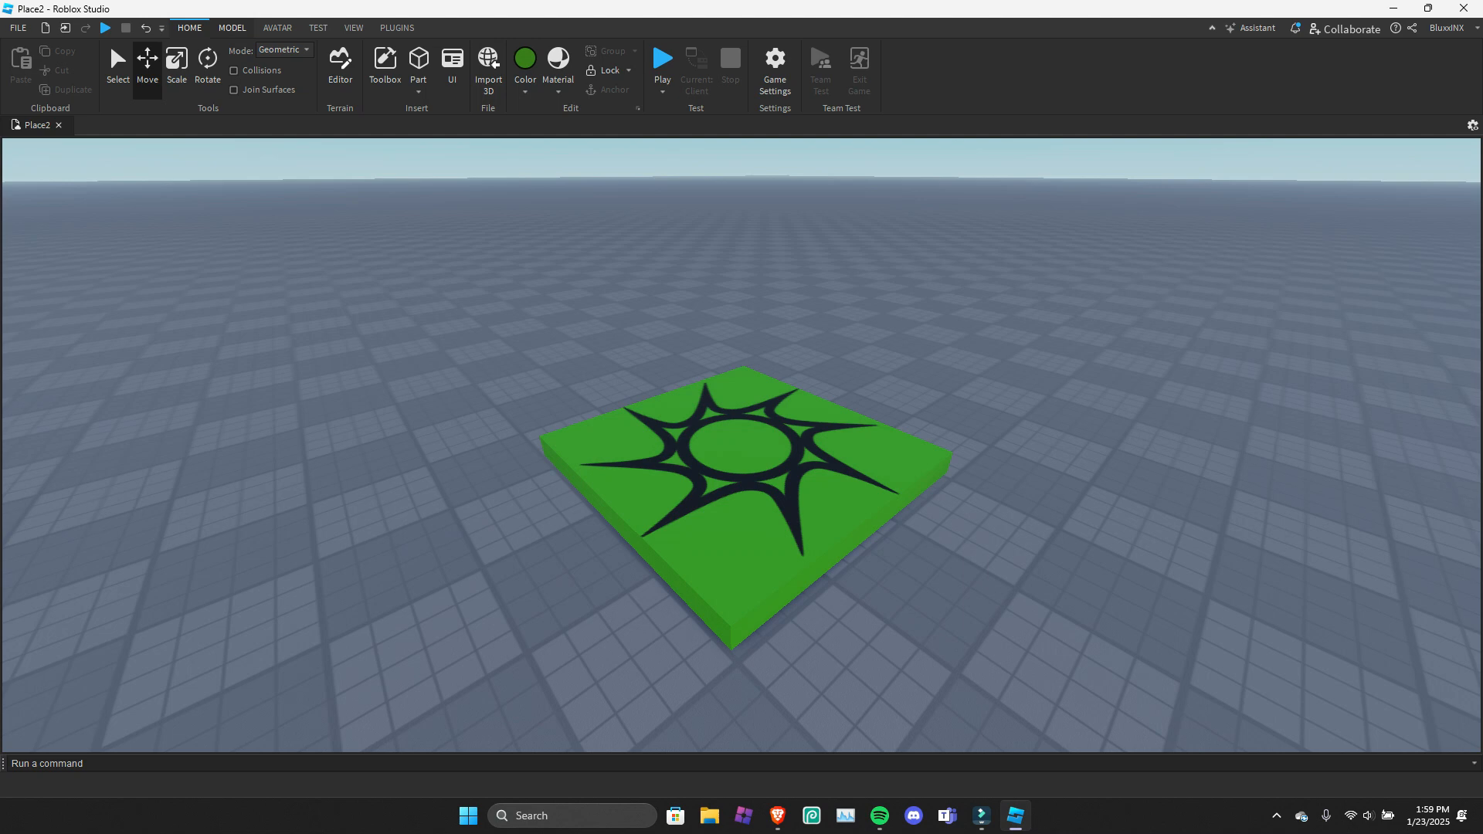
# Try rotating the spawn location with the Transform tool's axis handles.
pyautogui.click(232, 28)
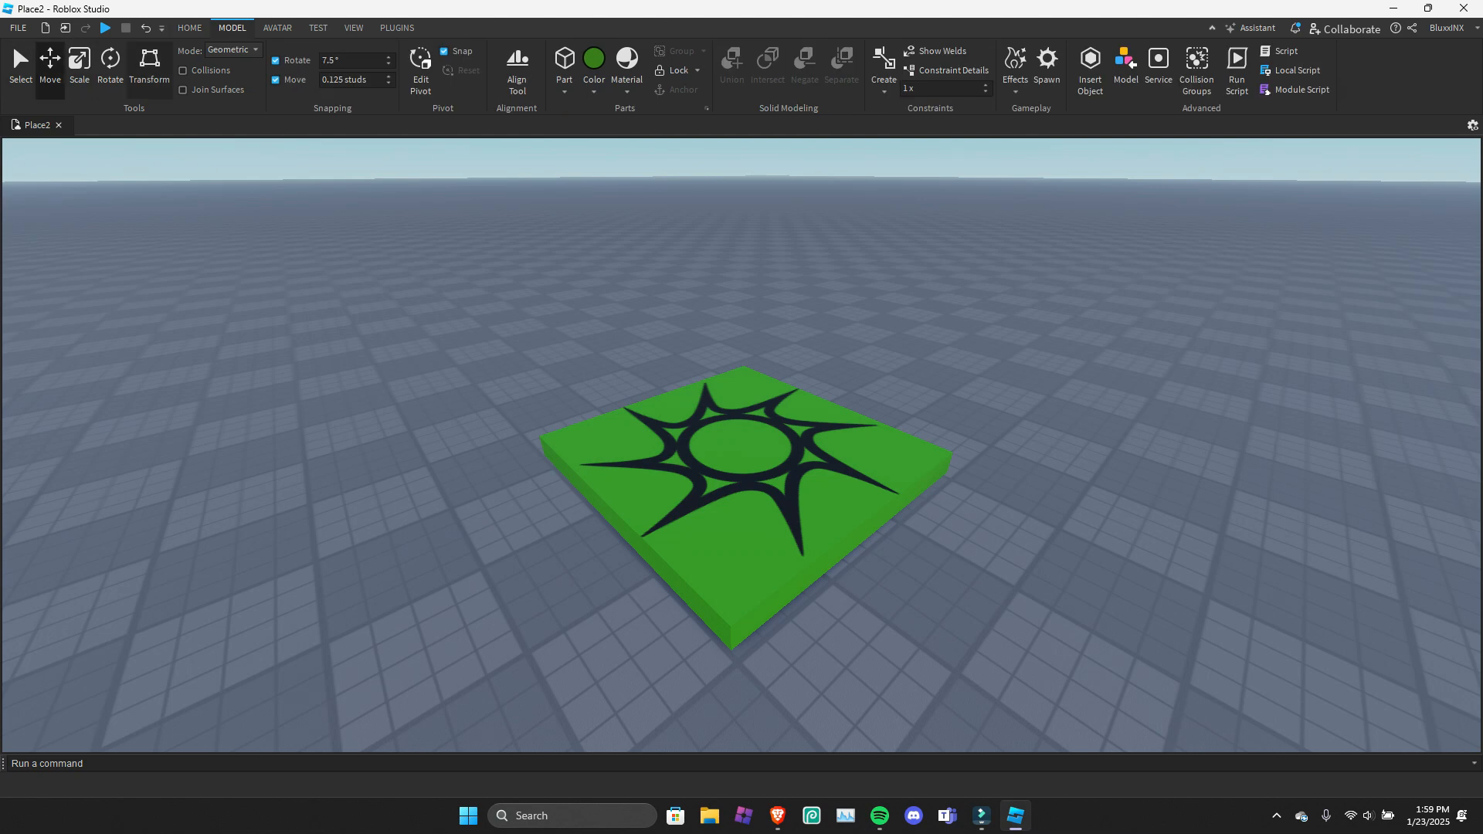
pyautogui.click(149, 66)
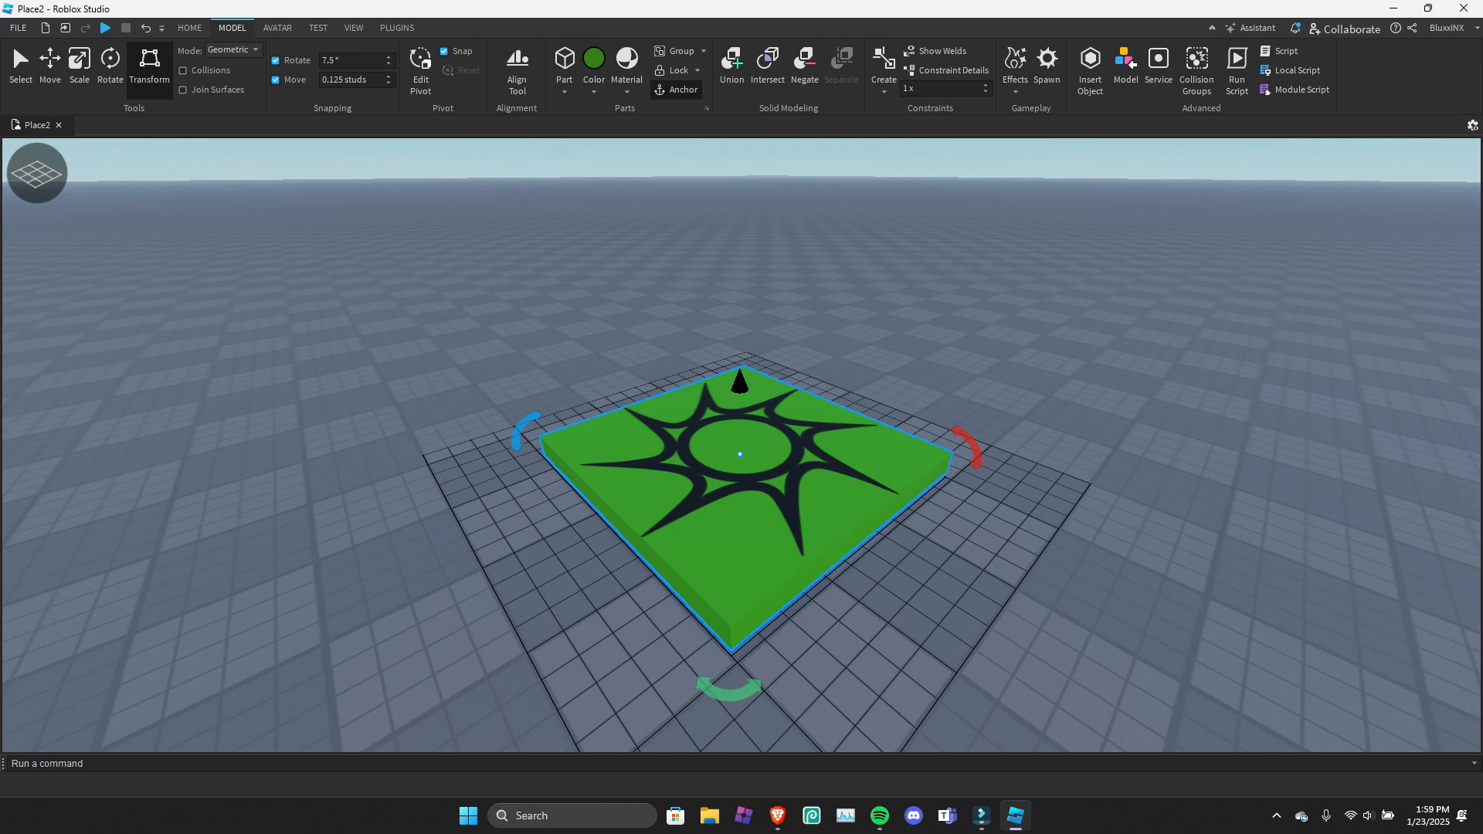
pyautogui.moveTo(971, 448); pyautogui.dragTo(975, 456)
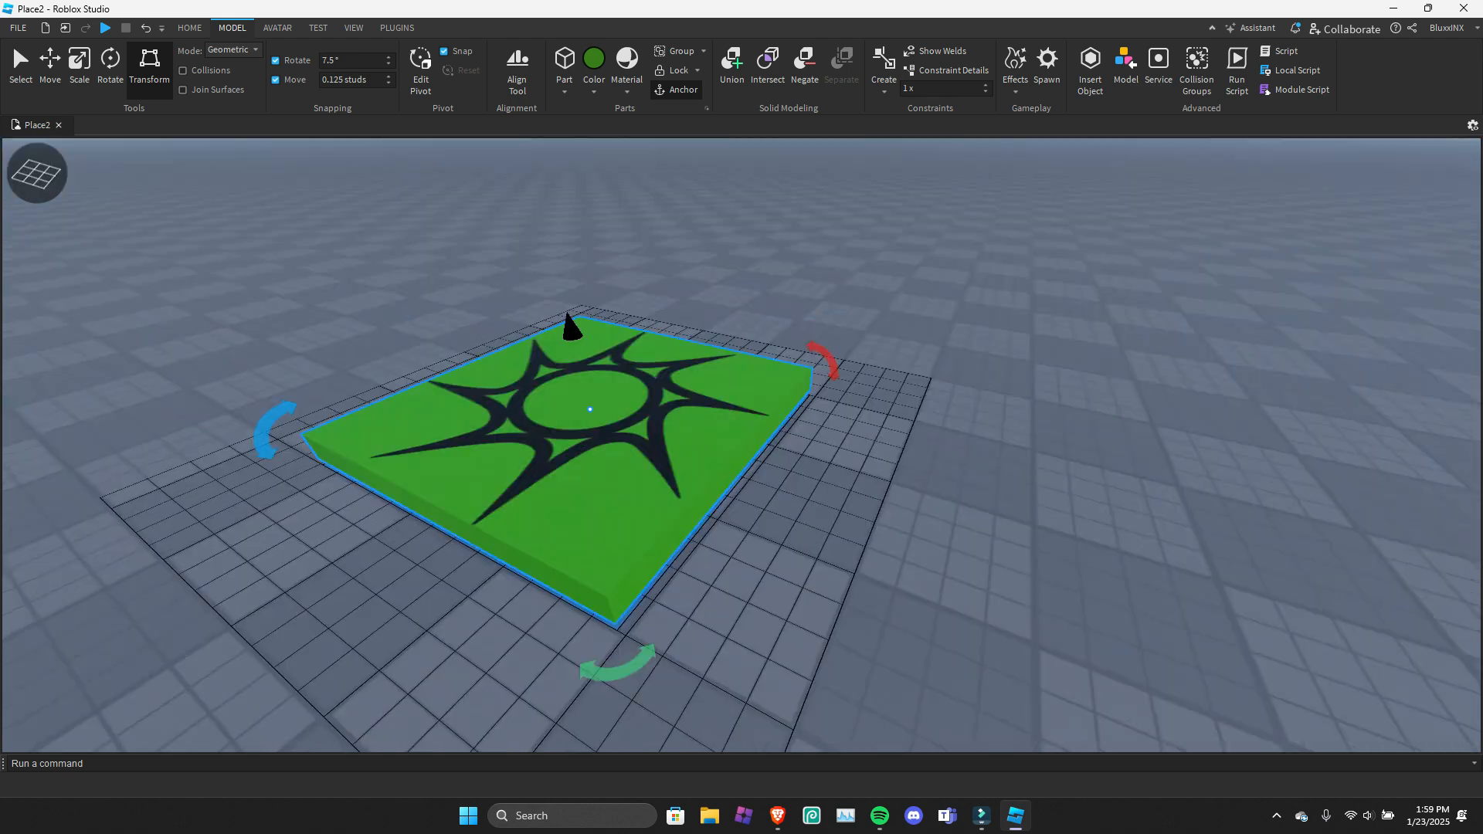
pyautogui.moveTo(824, 360)
pyautogui.mouseDown()
pyautogui.moveTo(730, 197)
pyautogui.moveTo(823, 360)
pyautogui.mouseUp()
pyautogui.moveTo(823, 360); pyautogui.dragTo(834, 383, button='right')
pyautogui.moveTo(837, 384)
pyautogui.mouseDown()
pyautogui.moveTo(838, 293)
pyautogui.moveTo(837, 384)
pyautogui.mouseUp()
pyautogui.press('q')
pyautogui.moveTo(837, 384); pyautogui.dragTo(819, 271, button='right')
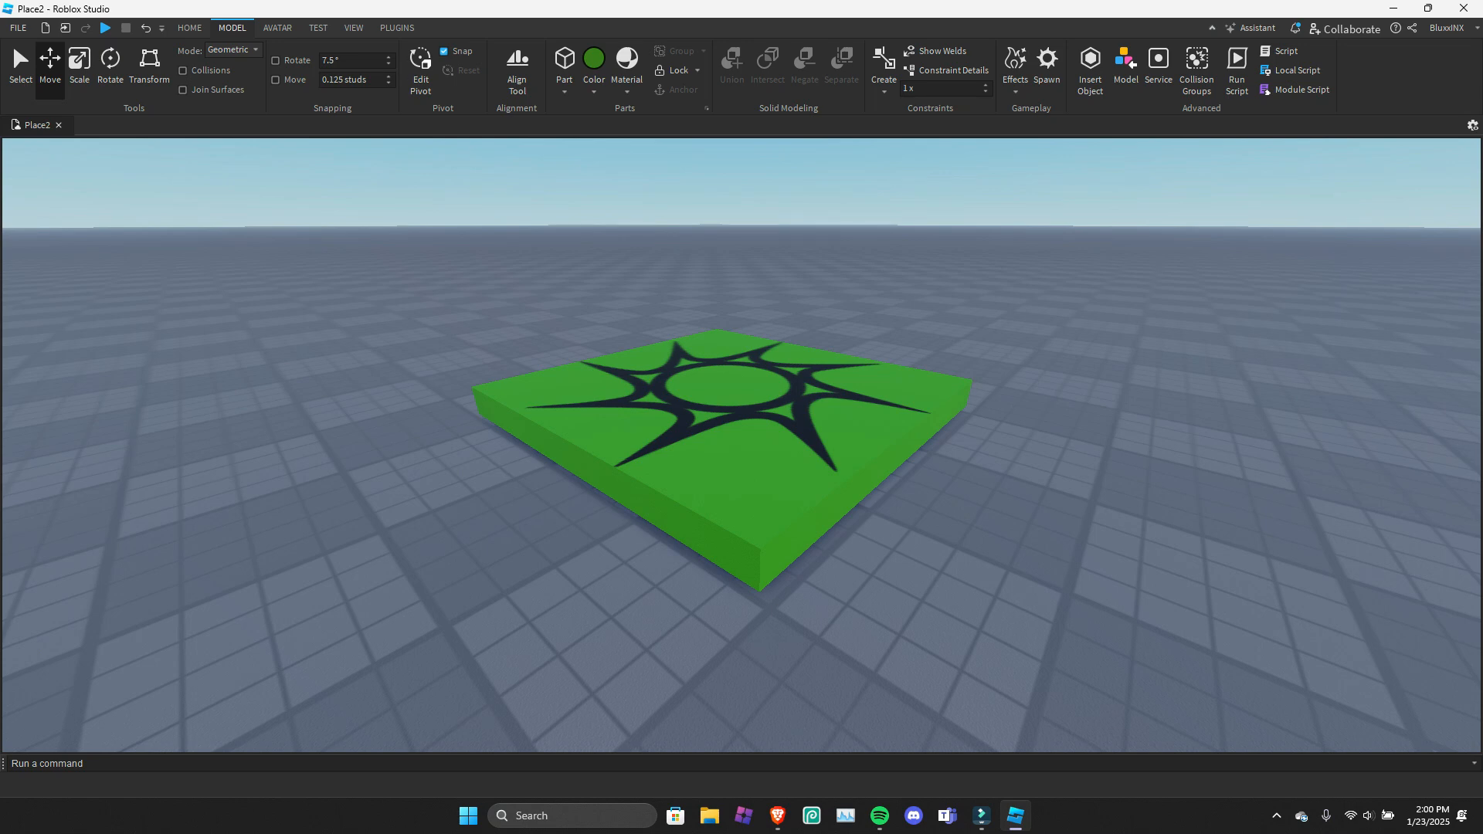
# Rotate the spawn location to test rotation snapping, turn that snapping off and undo the rotation.
pyautogui.click(970, 409)
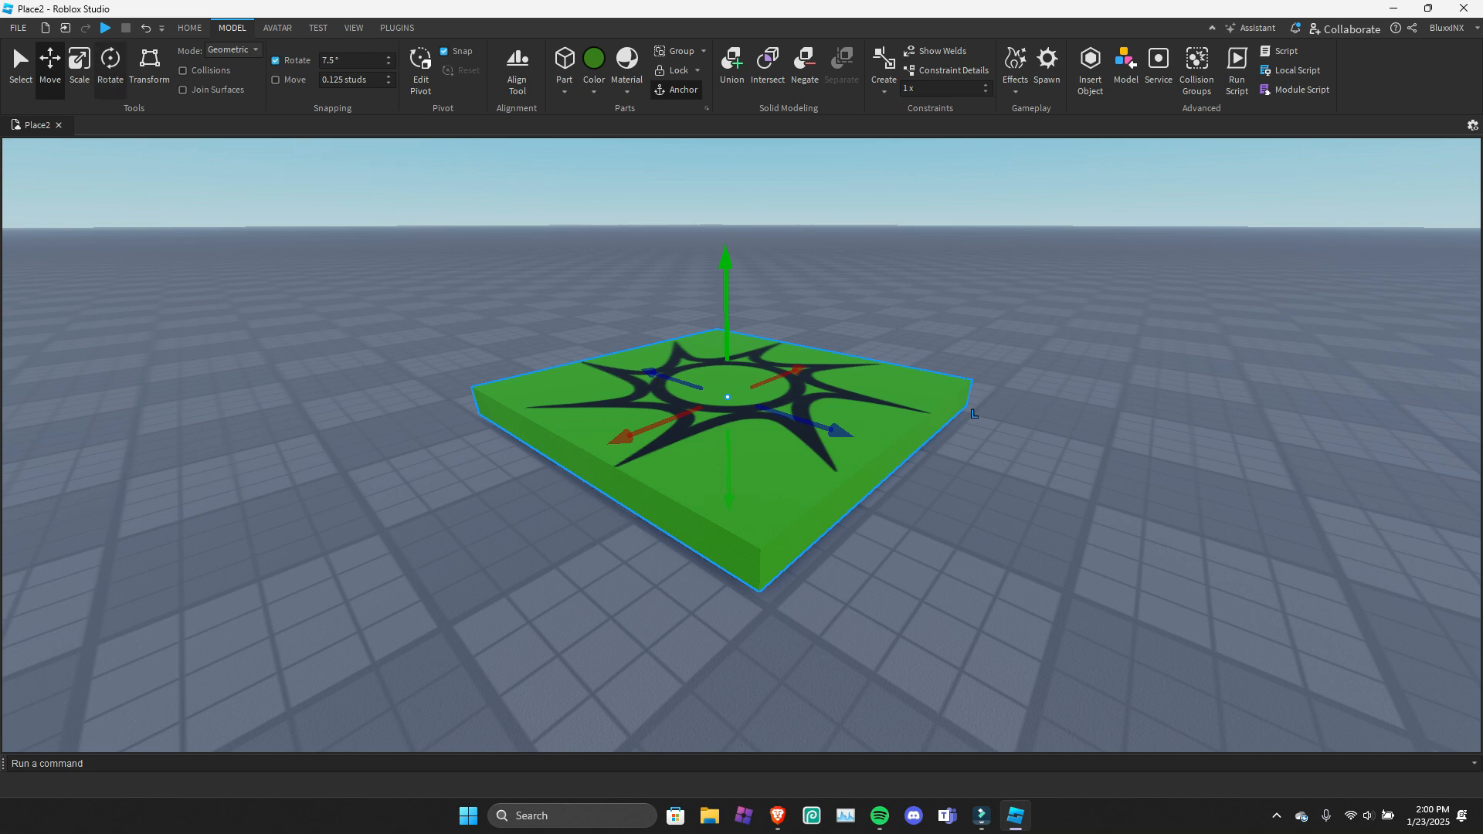
pyautogui.hotkey('ctrl', '4')
pyautogui.moveTo(803, 380)
pyautogui.mouseDown()
pyautogui.moveTo(771, 323)
pyautogui.moveTo(737, 302)
pyautogui.moveTo(791, 351)
pyautogui.moveTo(806, 411)
pyautogui.moveTo(801, 371)
pyautogui.mouseUp()
pyautogui.click(276, 61)
pyautogui.hotkey('ctrl', 'z')
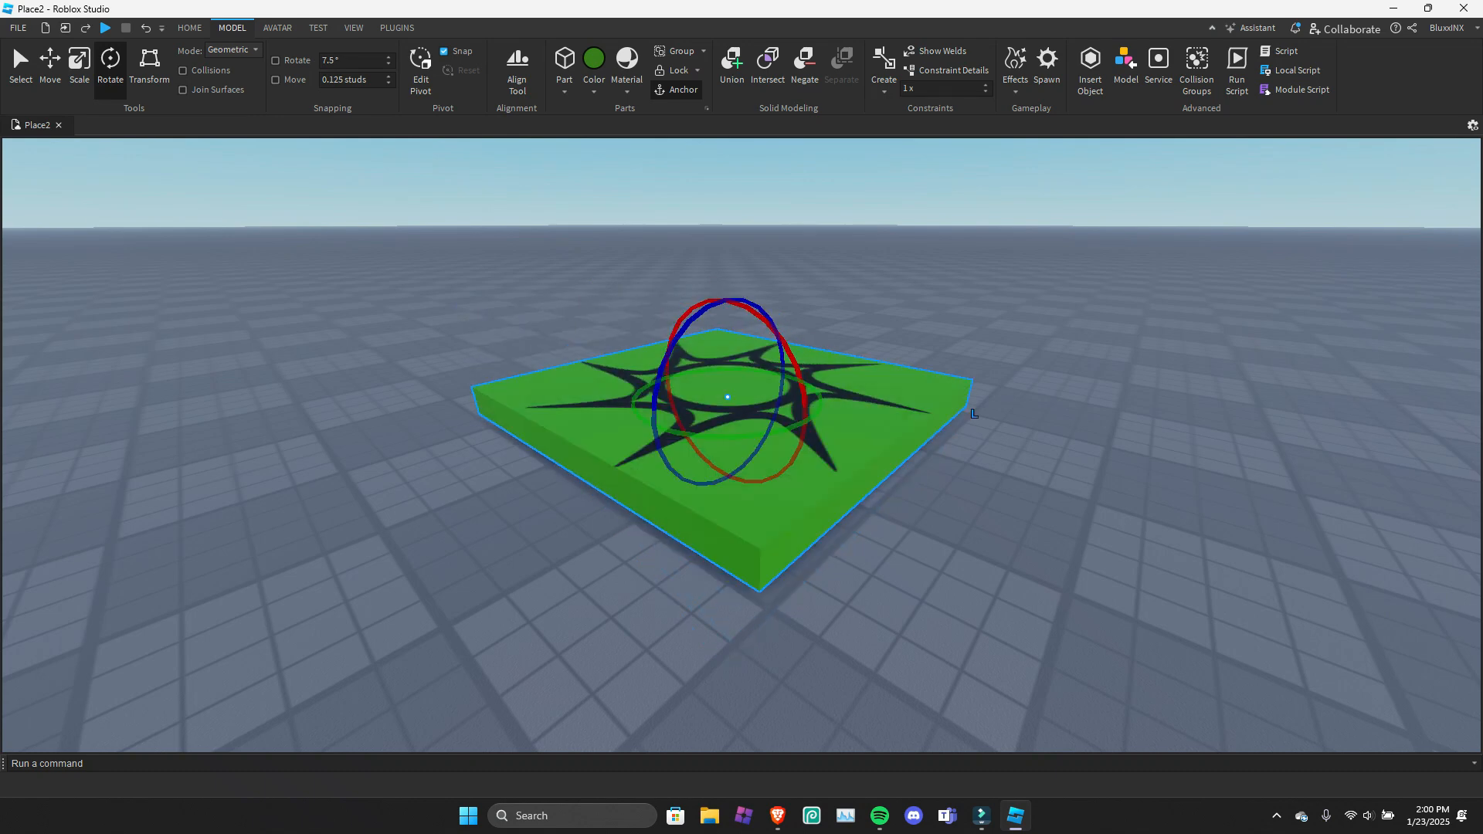
# Try moving the spawn location along its blue axis to test move snapping, and undo the move.
pyautogui.click(50, 62)
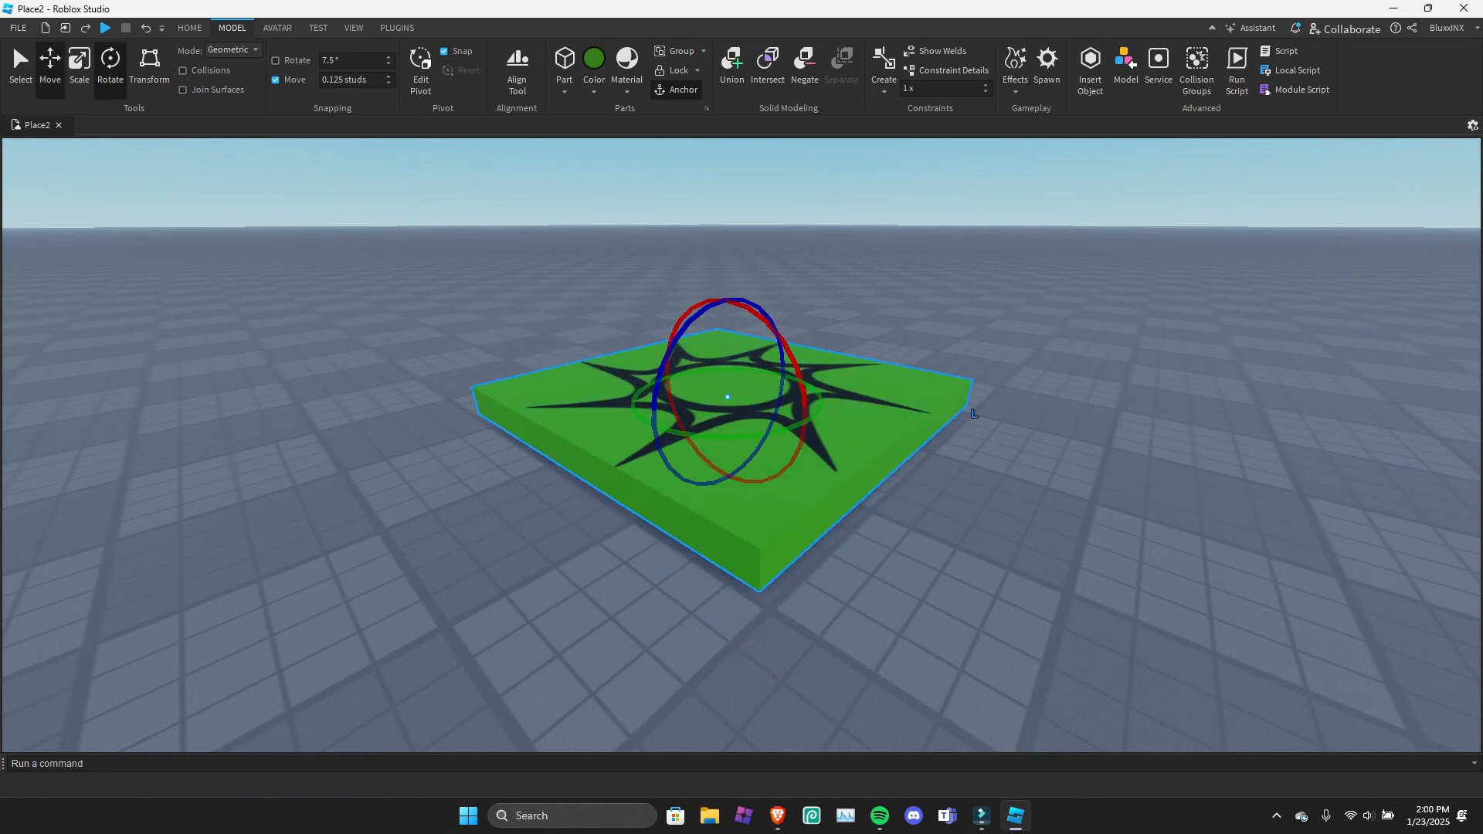
pyautogui.click(275, 79)
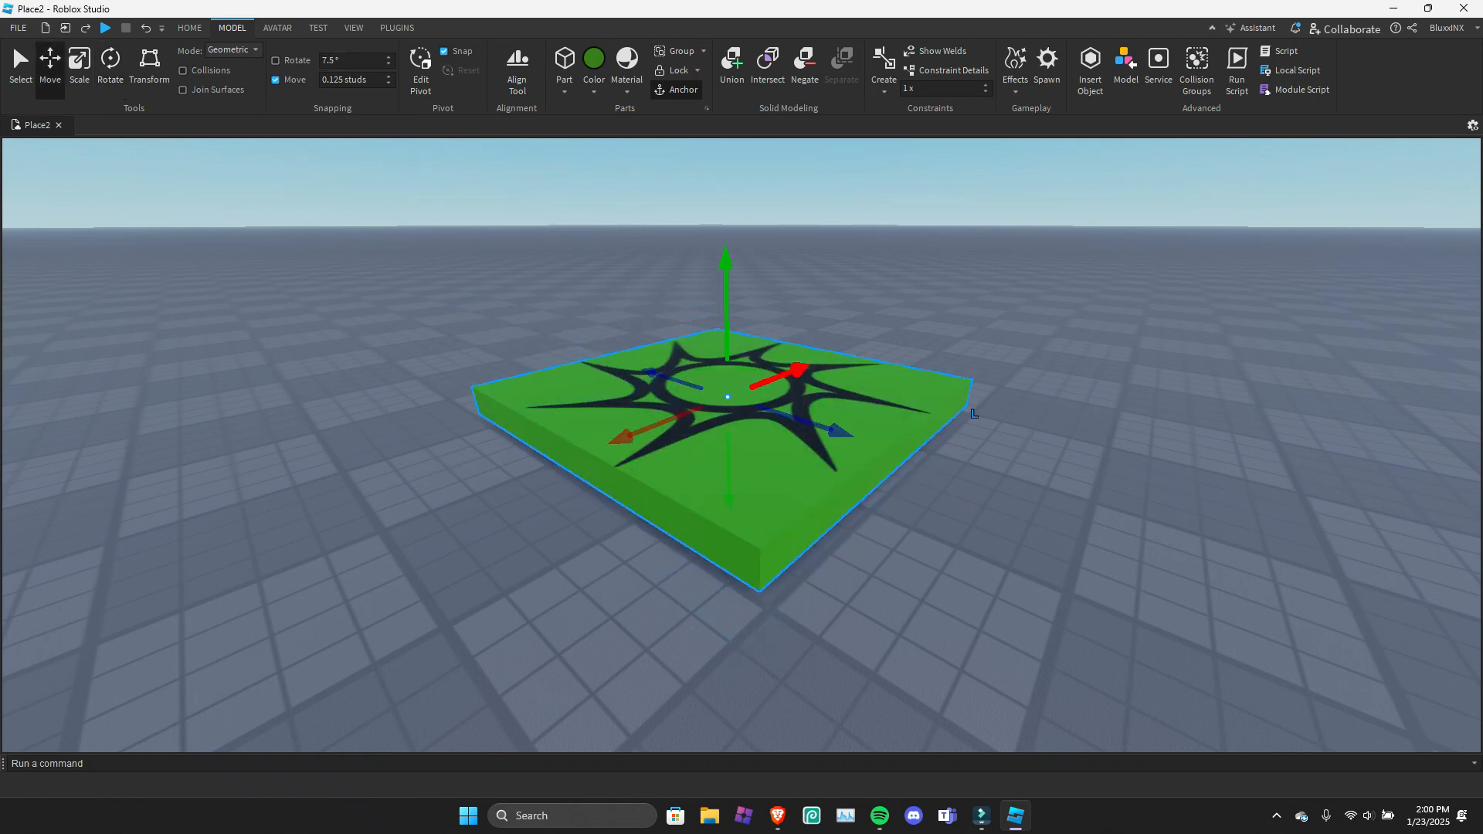
pyautogui.moveTo(840, 431); pyautogui.dragTo(823, 426)
pyautogui.hotkey('ctrl', 'z')
# Set the move snapping increment to 1 stud, test it on the spawn location's blue axis and deselect it.
pyautogui.click(351, 61)
pyautogui.click(351, 80)
pyautogui.write('1')
pyautogui.press('Return')
pyautogui.moveTo(840, 431)
pyautogui.mouseDown()
pyautogui.moveTo(791, 416)
pyautogui.moveTo(838, 430)
pyautogui.mouseUp()
pyautogui.click(975, 473)
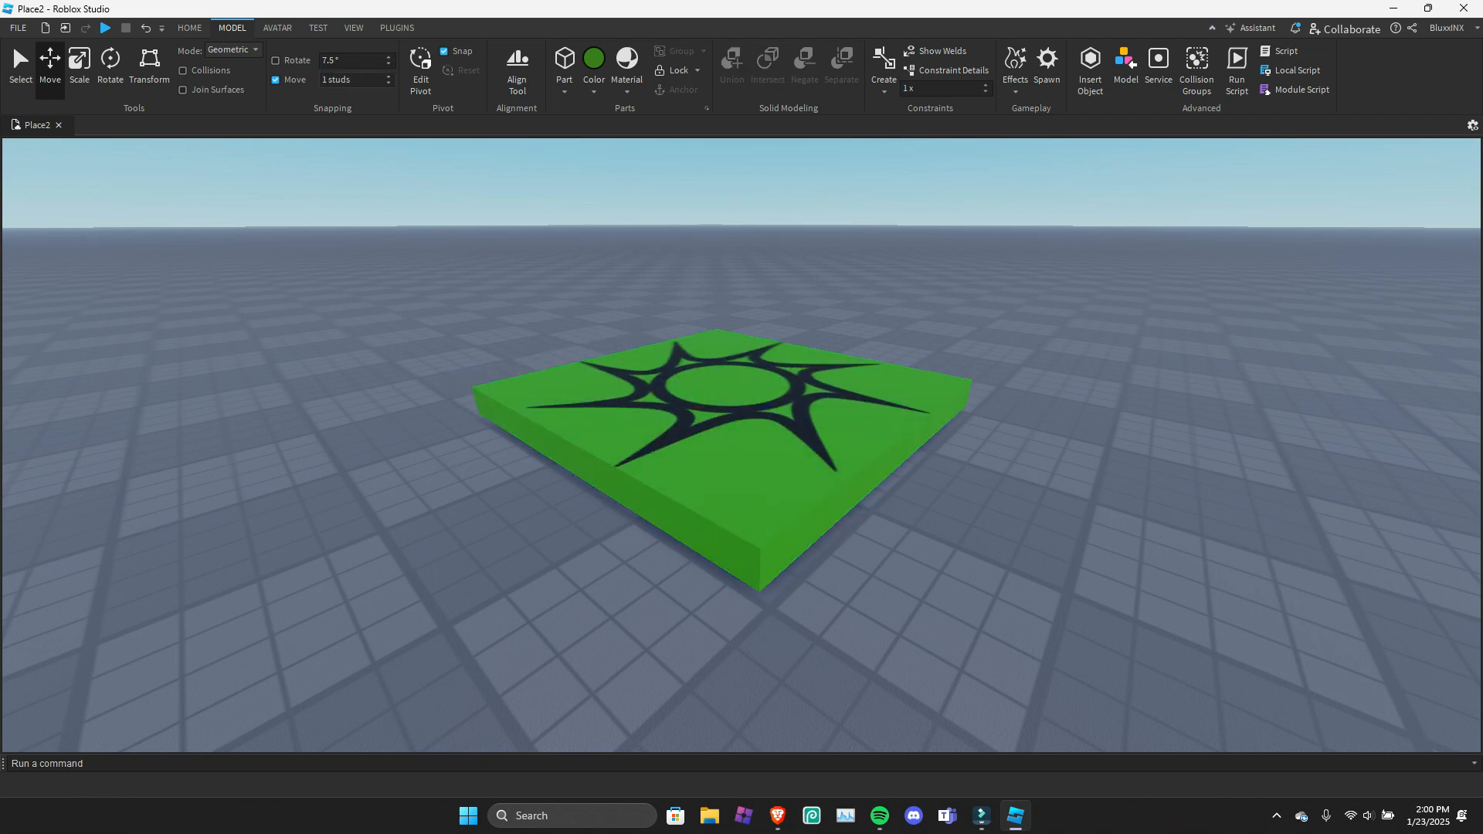
# Shift the spawn location's pivot along the blue axis to its edge and compare the Move and Rotate handles there.
pyautogui.click(420, 71)
pyautogui.click(723, 440)
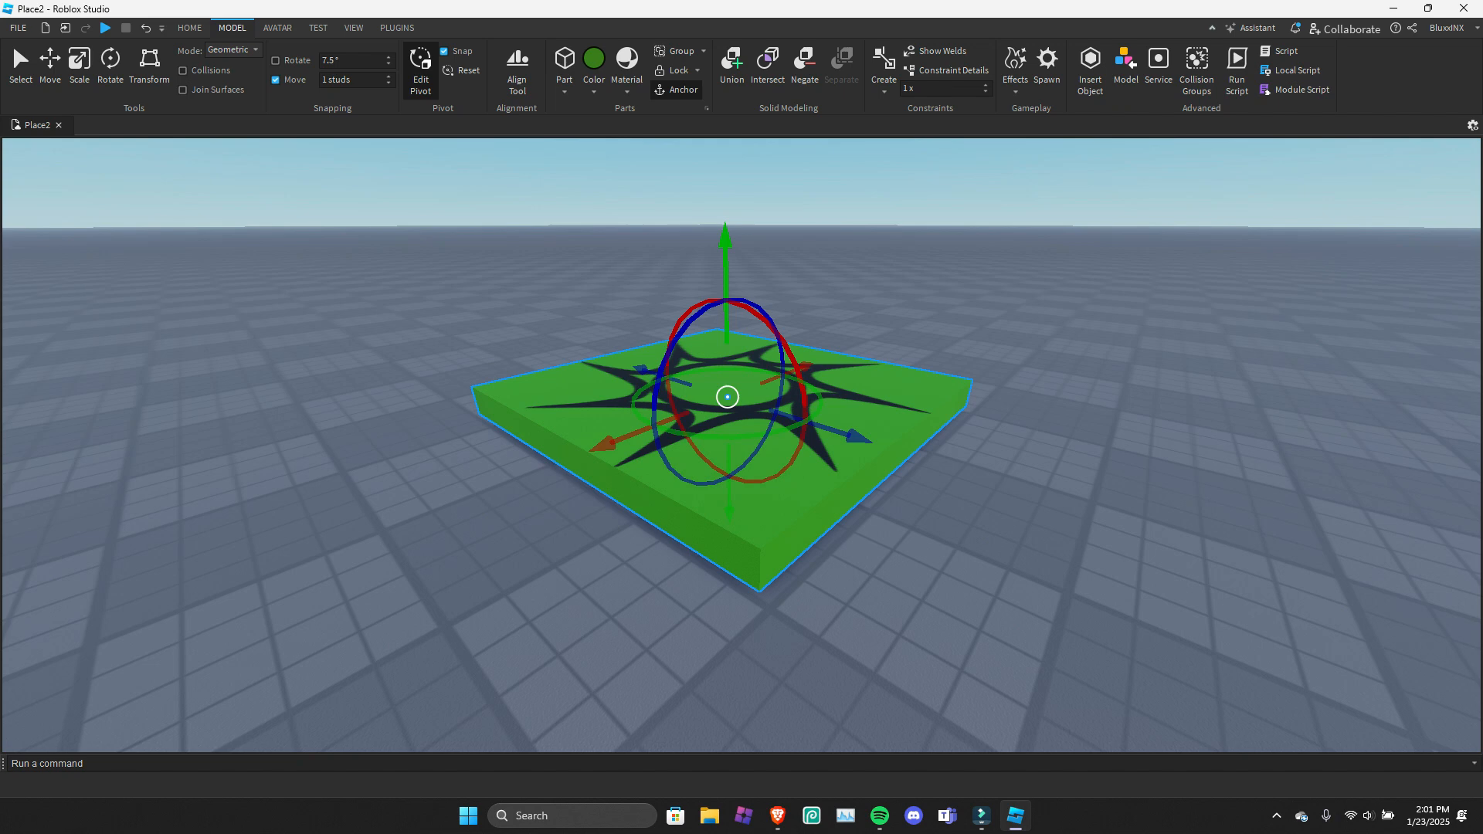
pyautogui.moveTo(847, 434); pyautogui.dragTo(1056, 498)
pyautogui.click(51, 71)
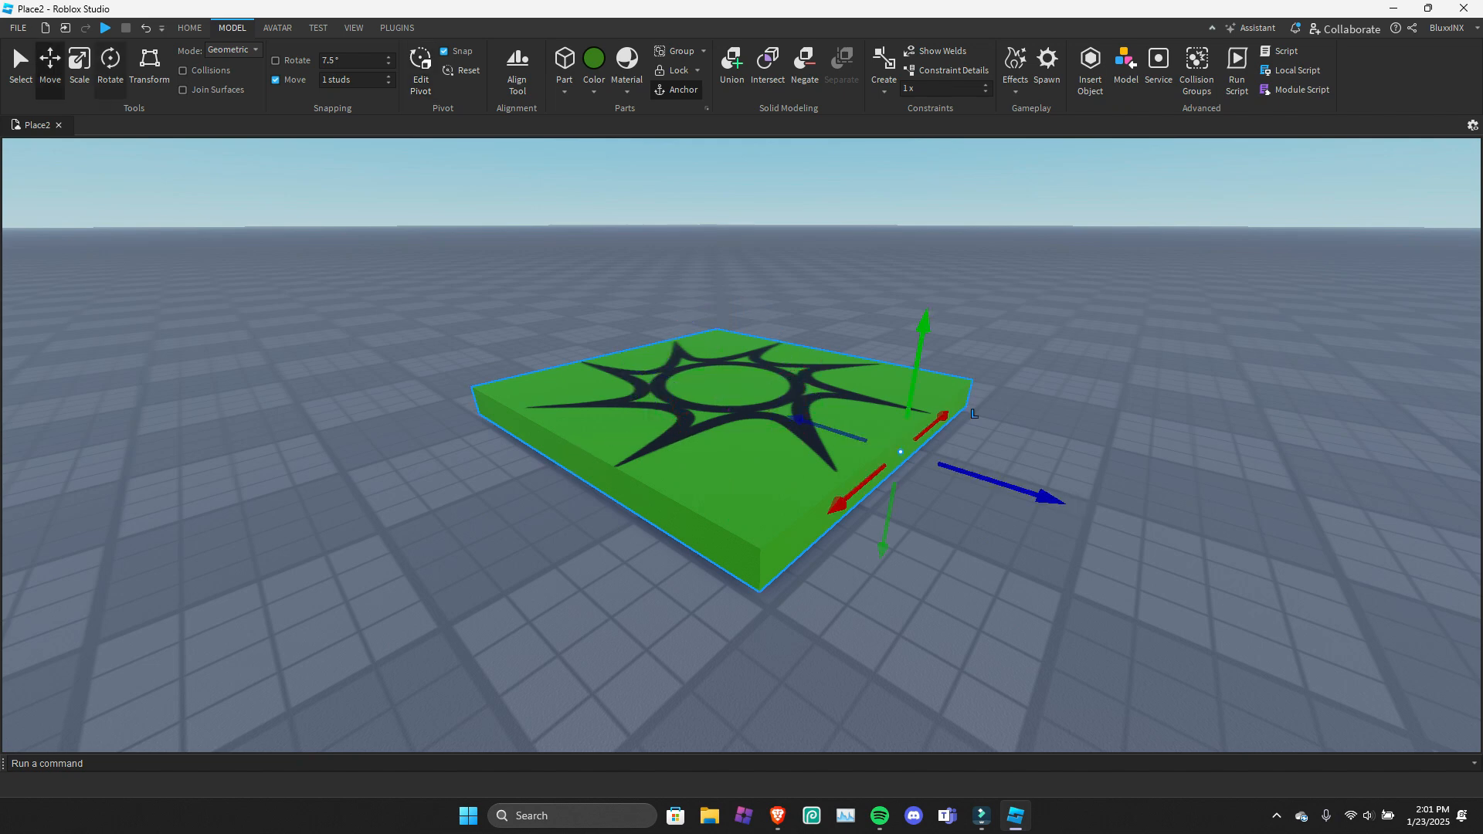
pyautogui.click(111, 68)
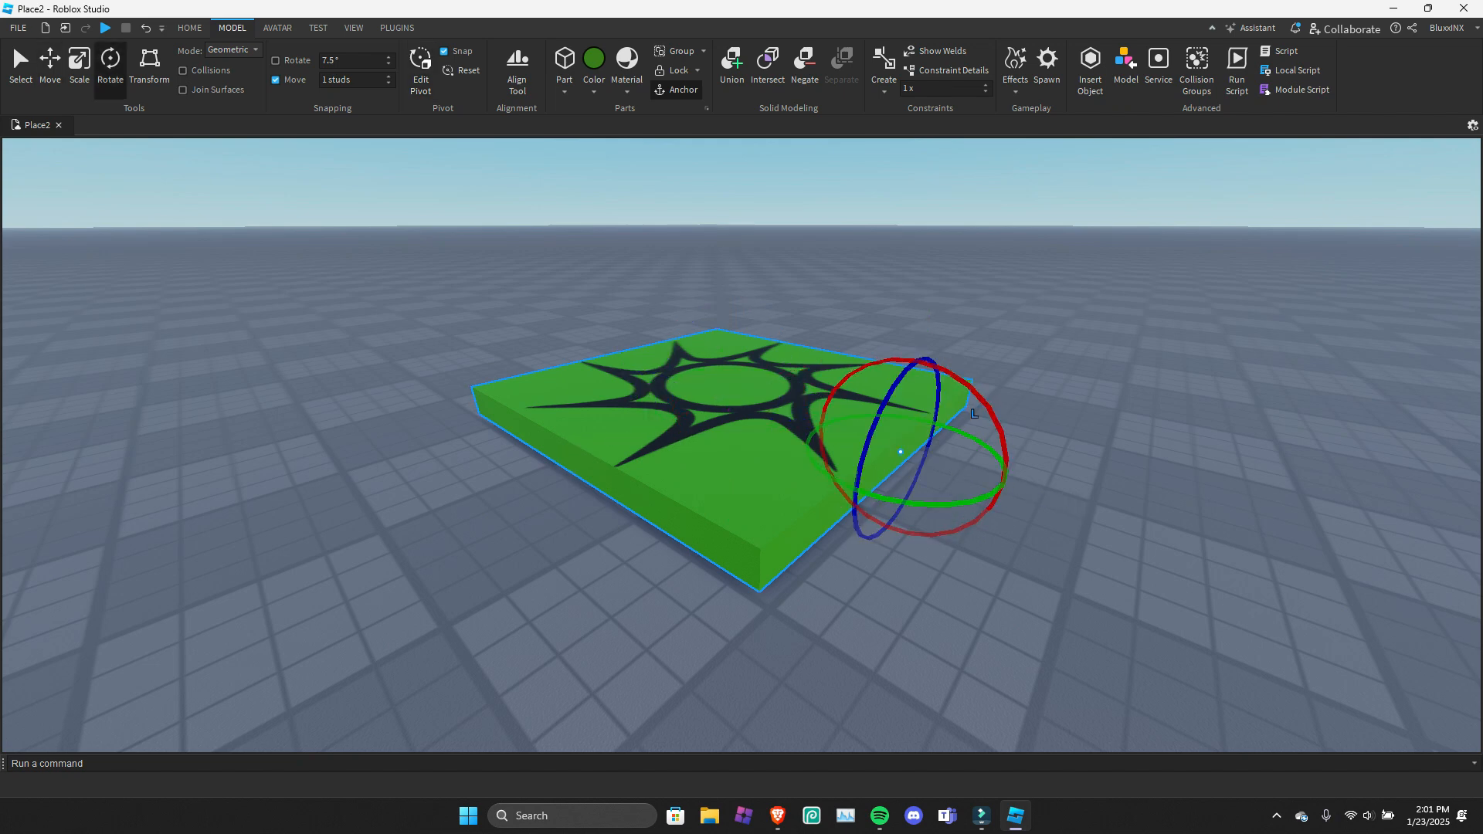
pyautogui.hotkey('alt', 'p')
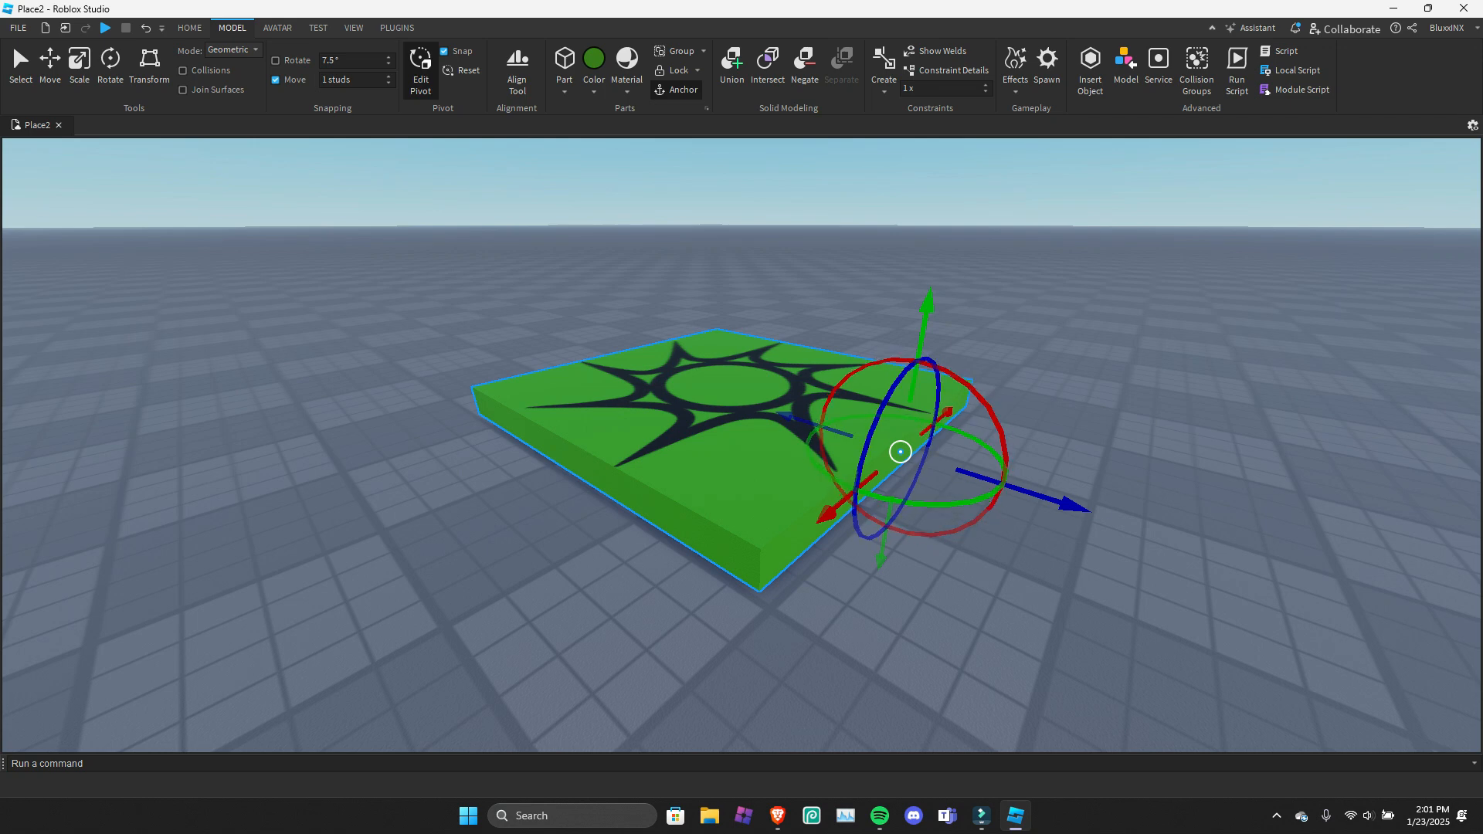
pyautogui.hotkey('alt', 'p')
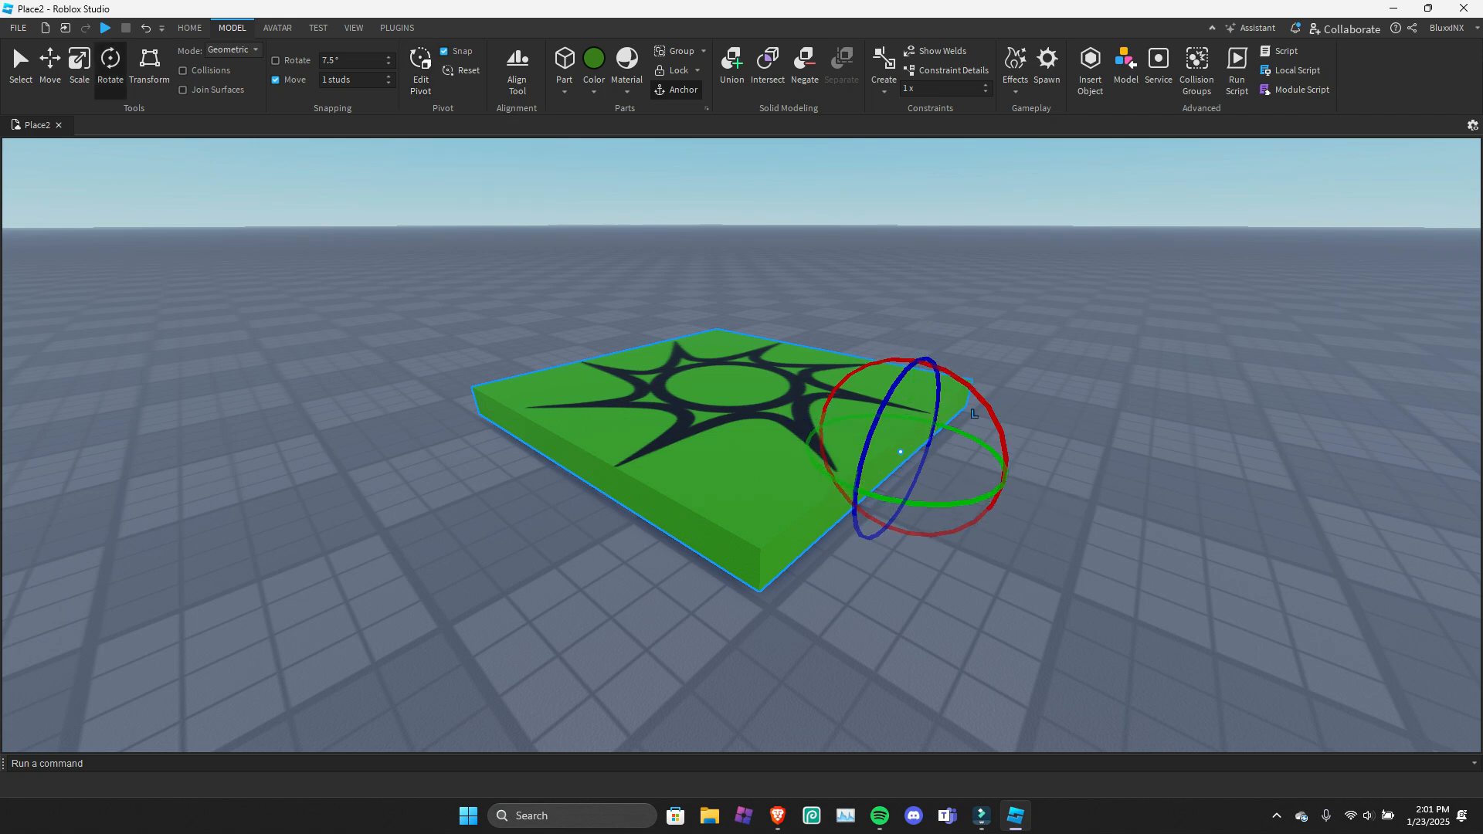
# Try rotating the spawn location about its shifted pivot.
pyautogui.moveTo(974, 414); pyautogui.dragTo(950, 534)
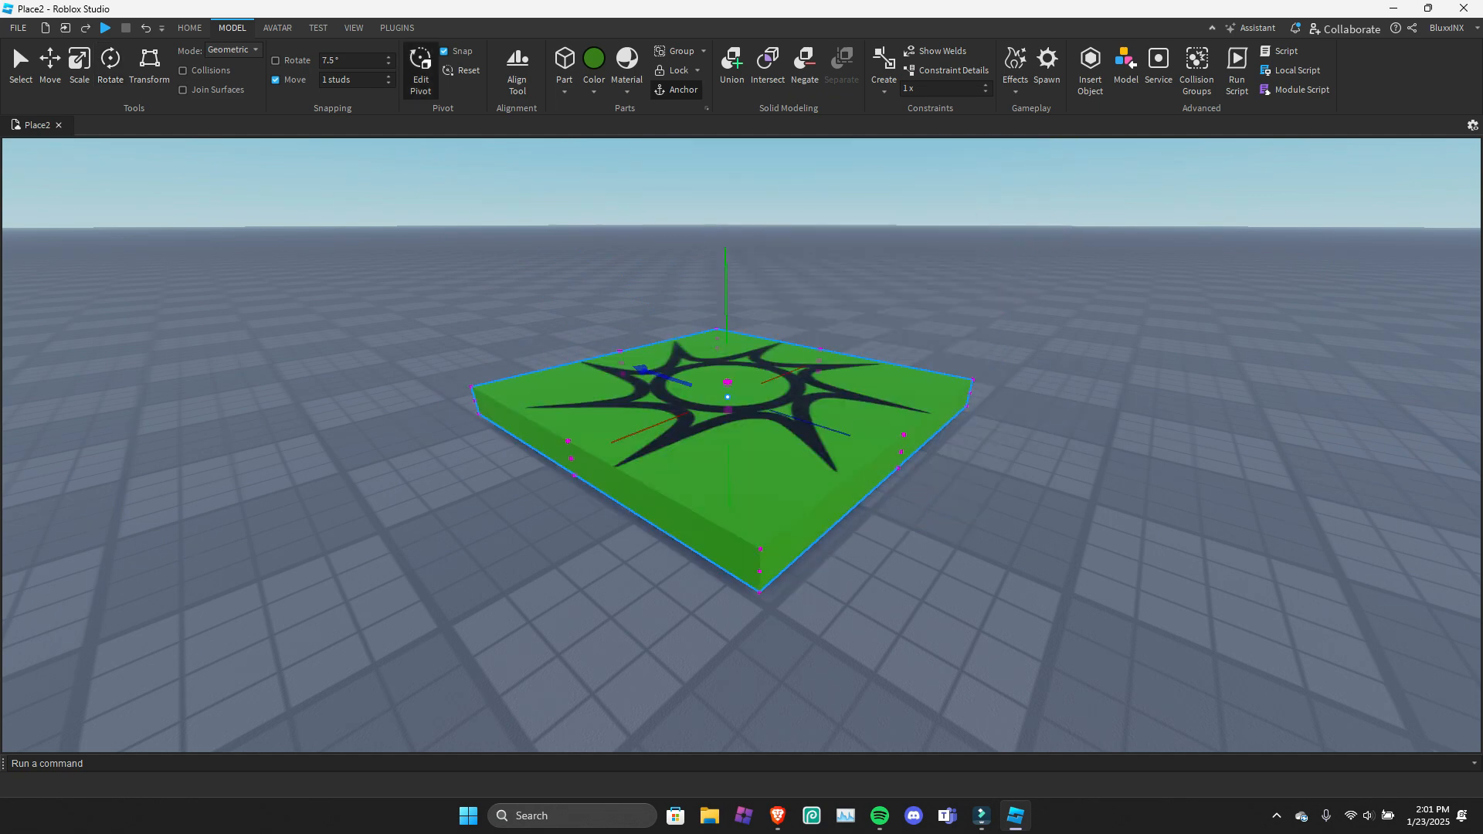
pyautogui.moveTo(725, 259); pyautogui.dragTo(725, 255)
pyautogui.scroll(3, 742, 445)
pyautogui.hotkey('ctrl', '4')
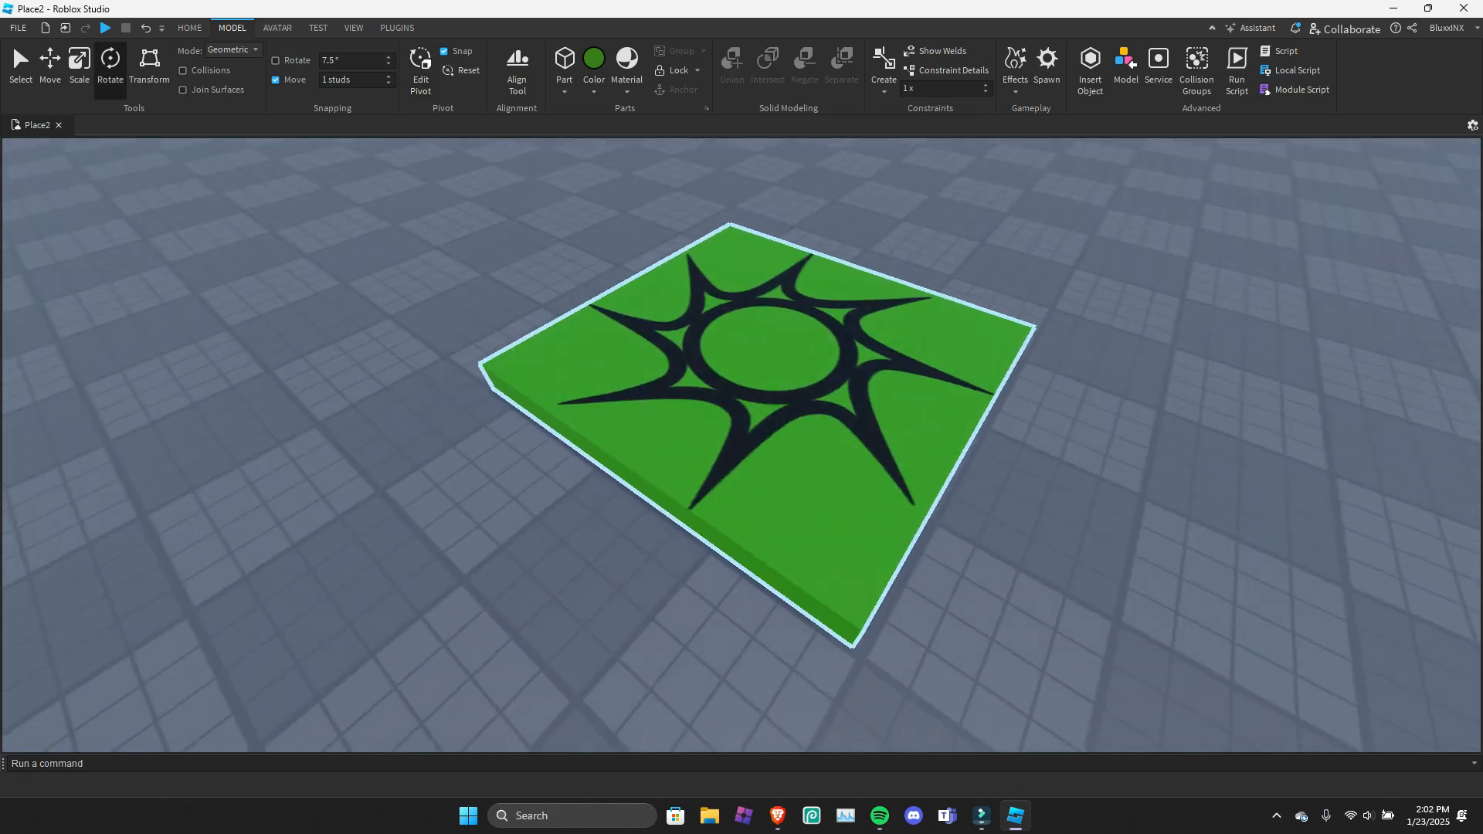
# Show the Explorer and Properties windows and select the model containing the spawn location.
pyautogui.moveTo(741, 433); pyautogui.dragTo(741, 332, button='right')
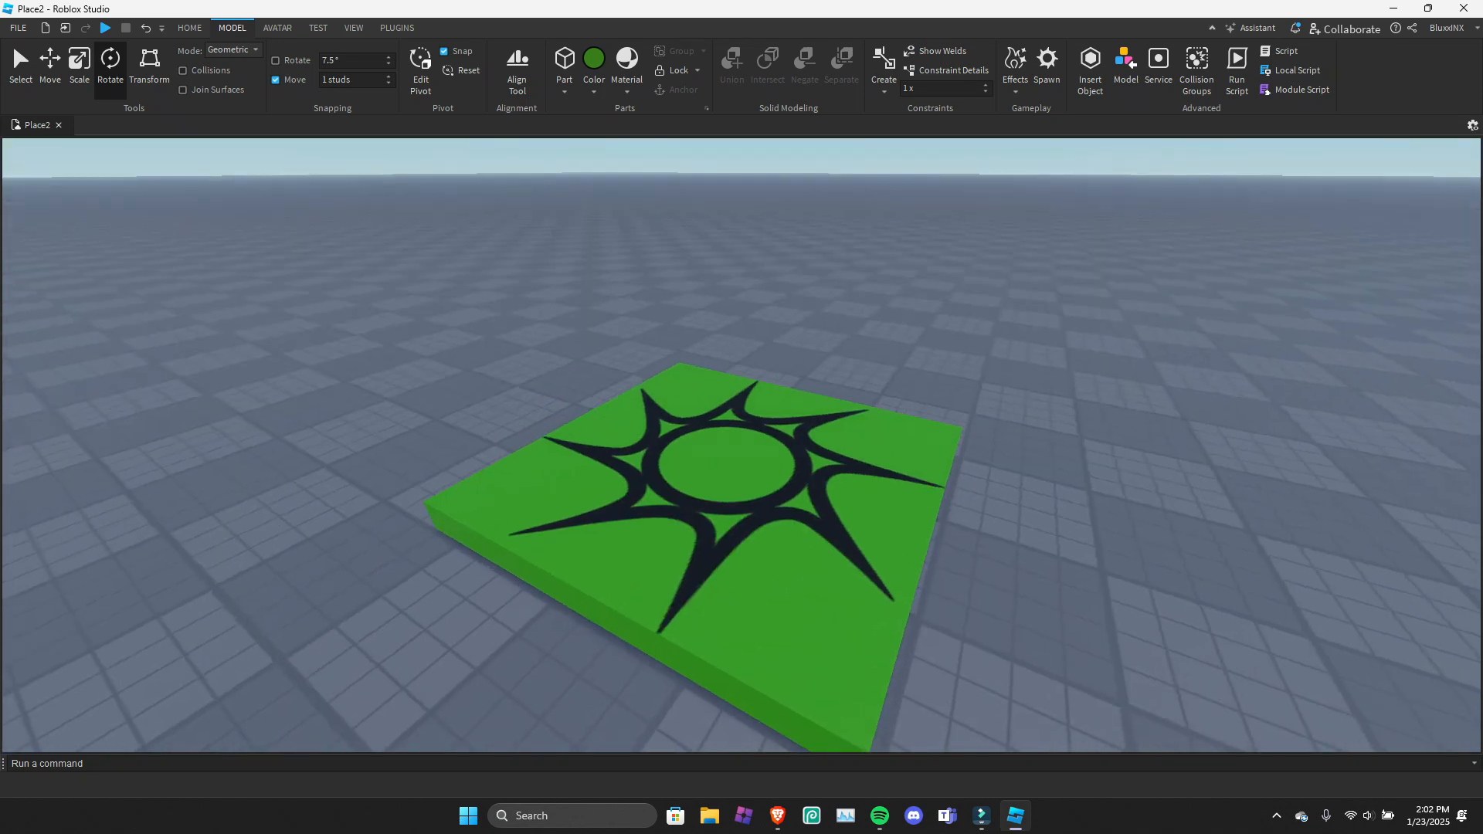
pyautogui.click(726, 494)
pyautogui.press('Escape')
pyautogui.click(353, 28)
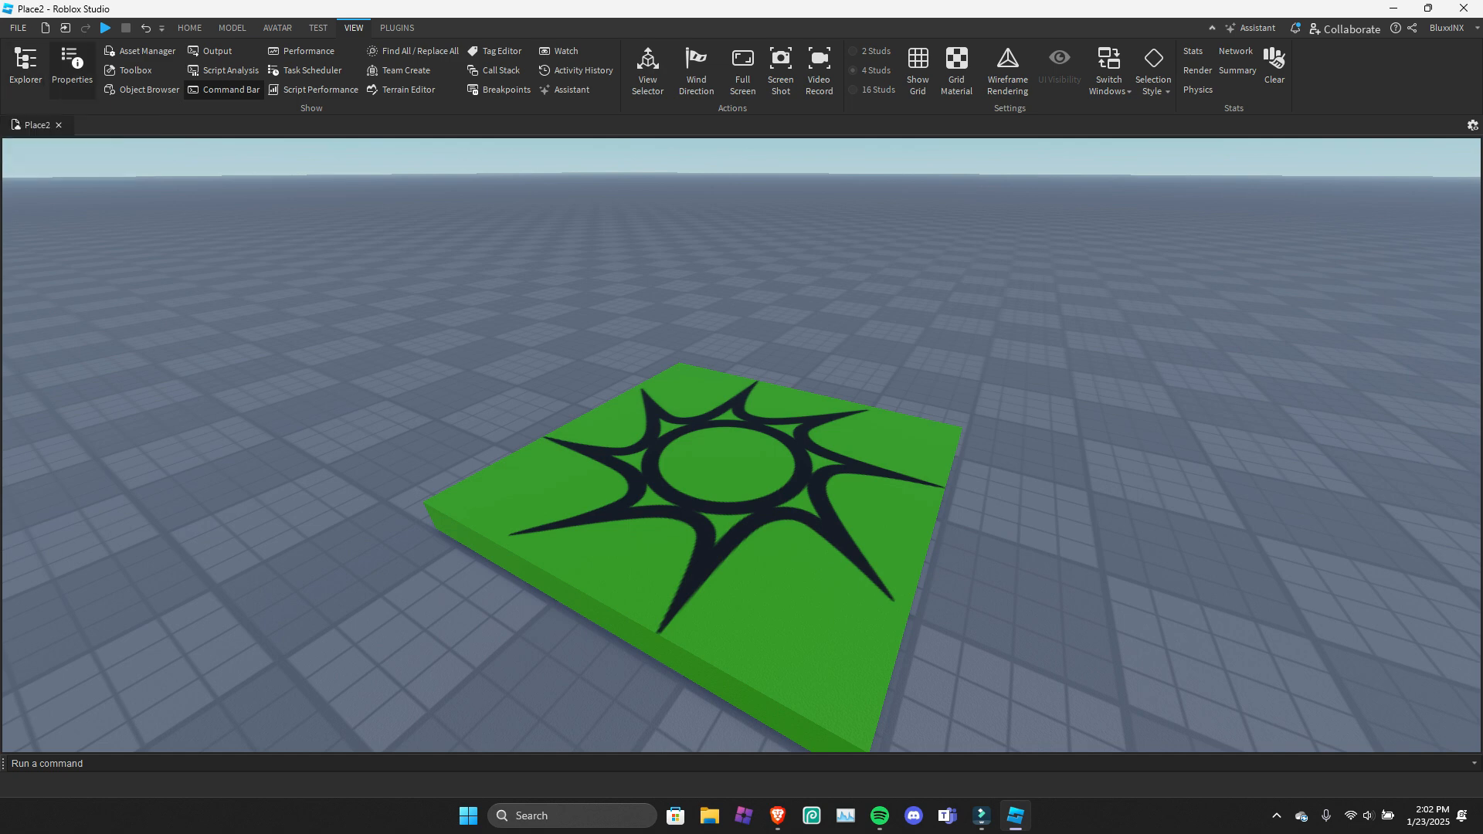
pyautogui.click(25, 65)
pyautogui.click(71, 68)
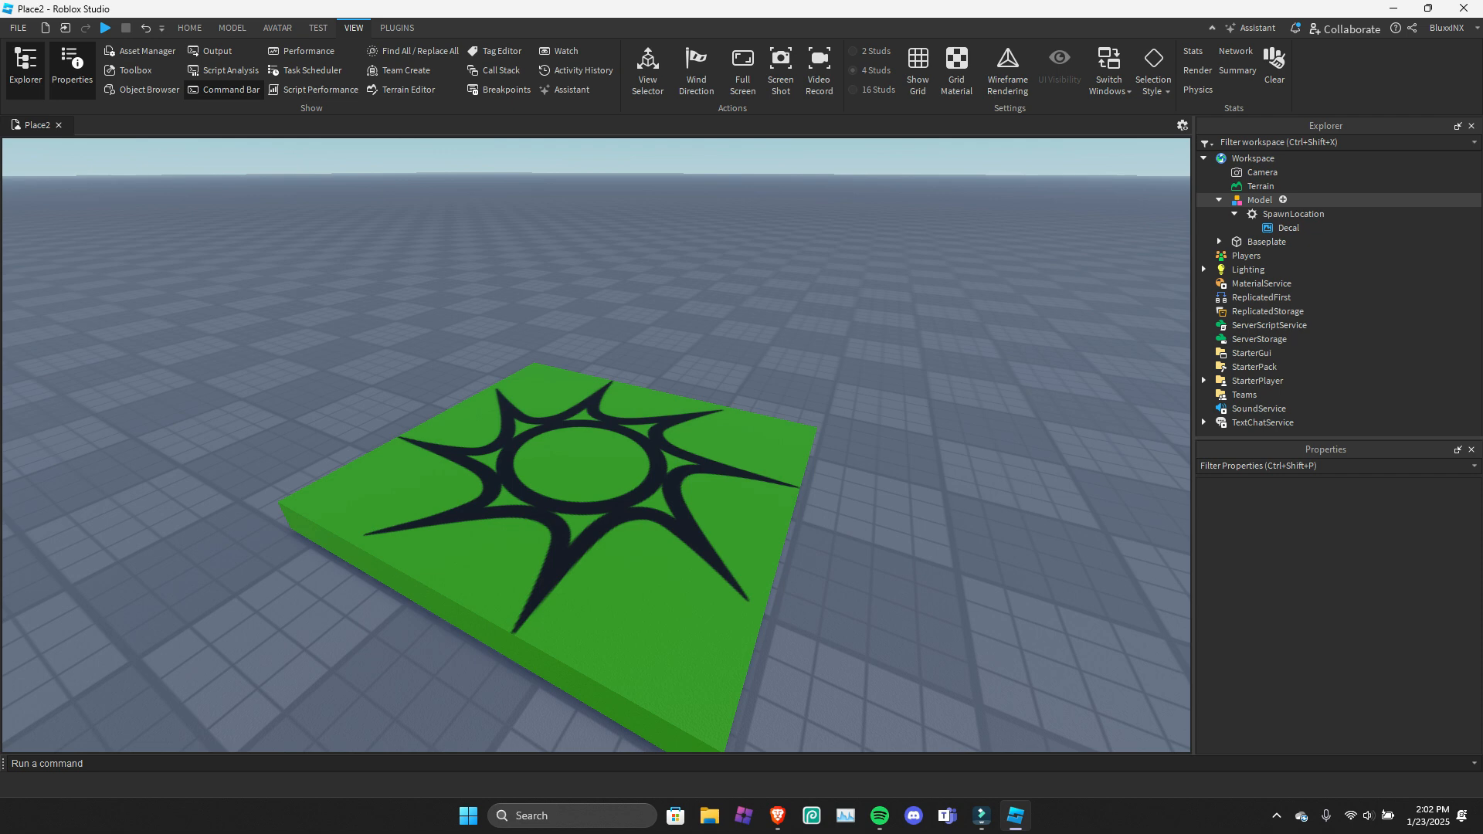
pyautogui.click(1259, 199)
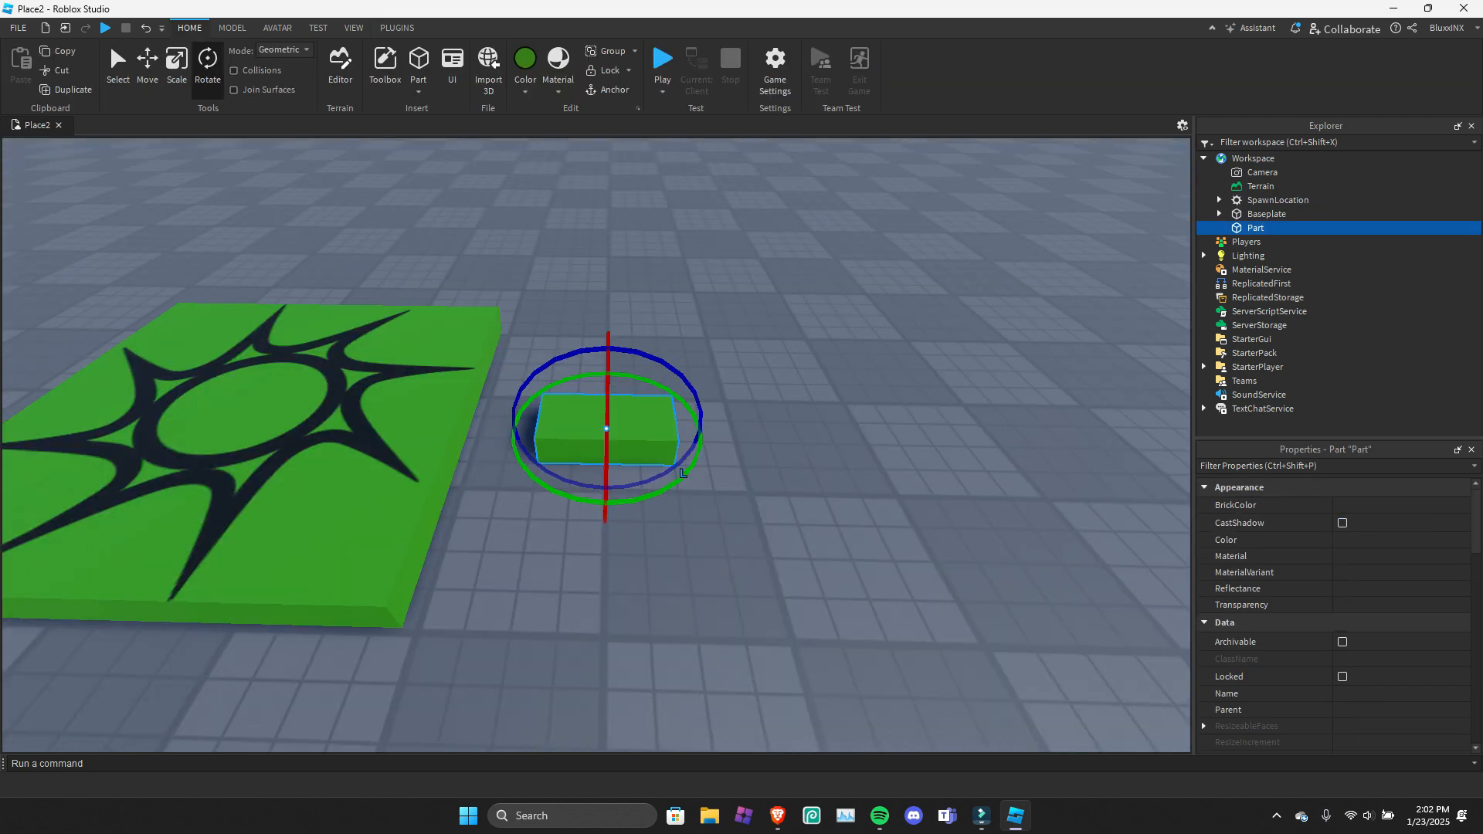
# Place a second green part in front of the first one and review the object commands available for it.
pyautogui.moveTo(683, 472); pyautogui.dragTo(832, 607)
pyautogui.rightClick(1250, 242)
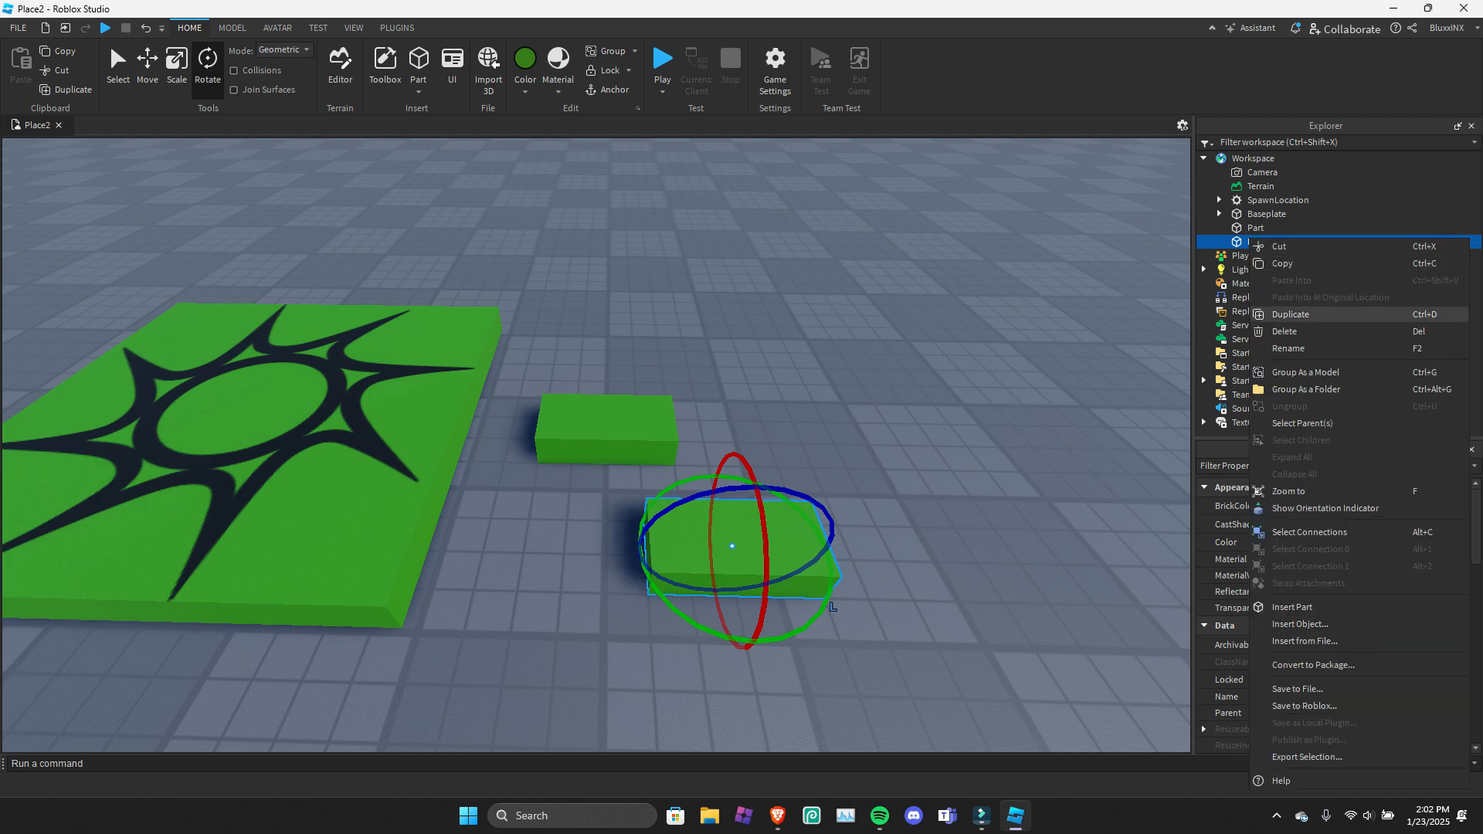
pyautogui.click(912, 541)
pyautogui.click(796, 548)
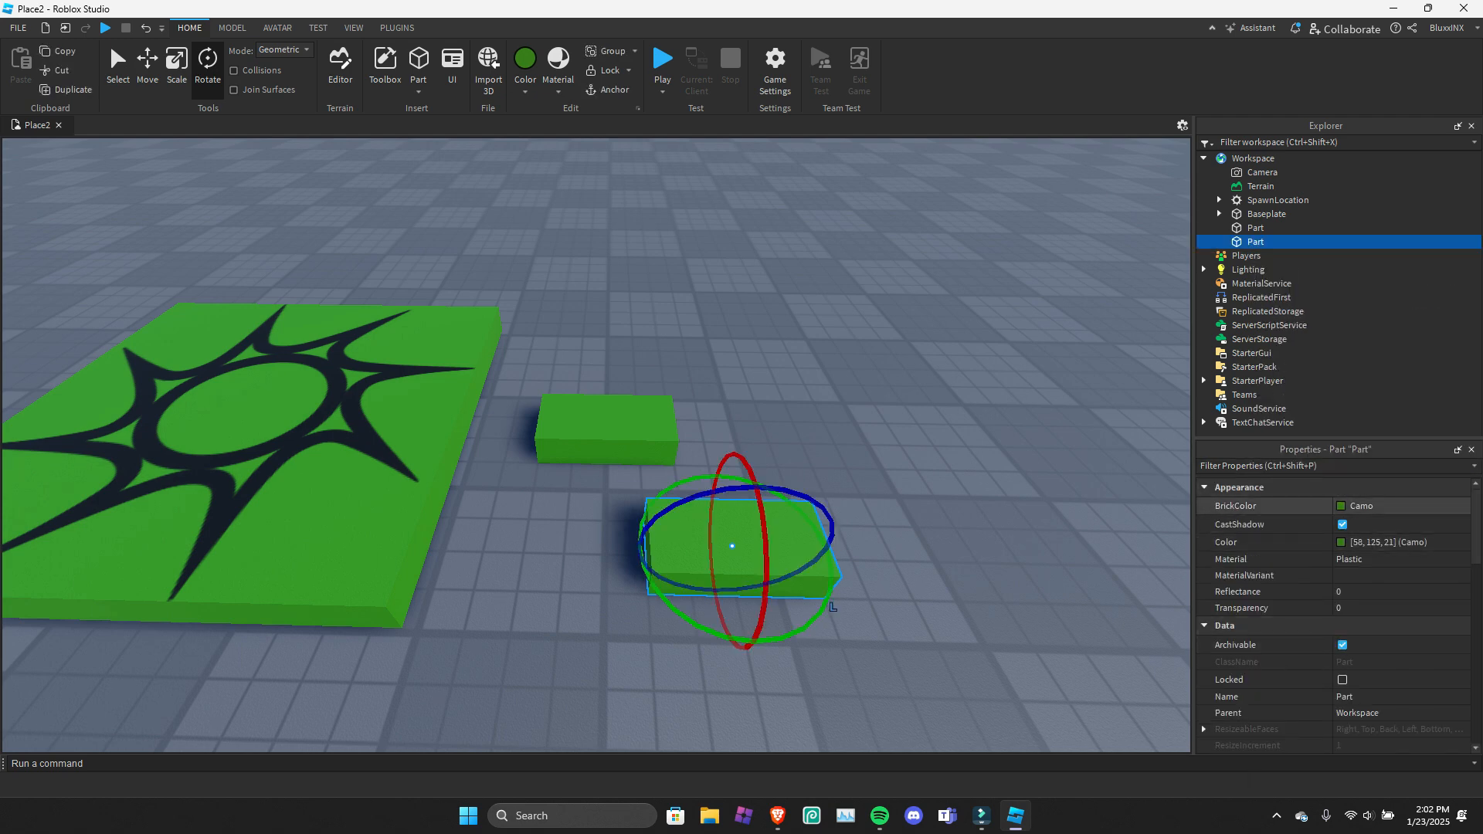
# Turn the second part's CastShadow property off and back on.
pyautogui.moveTo(966, 510); pyautogui.dragTo(1012, 463, button='right')
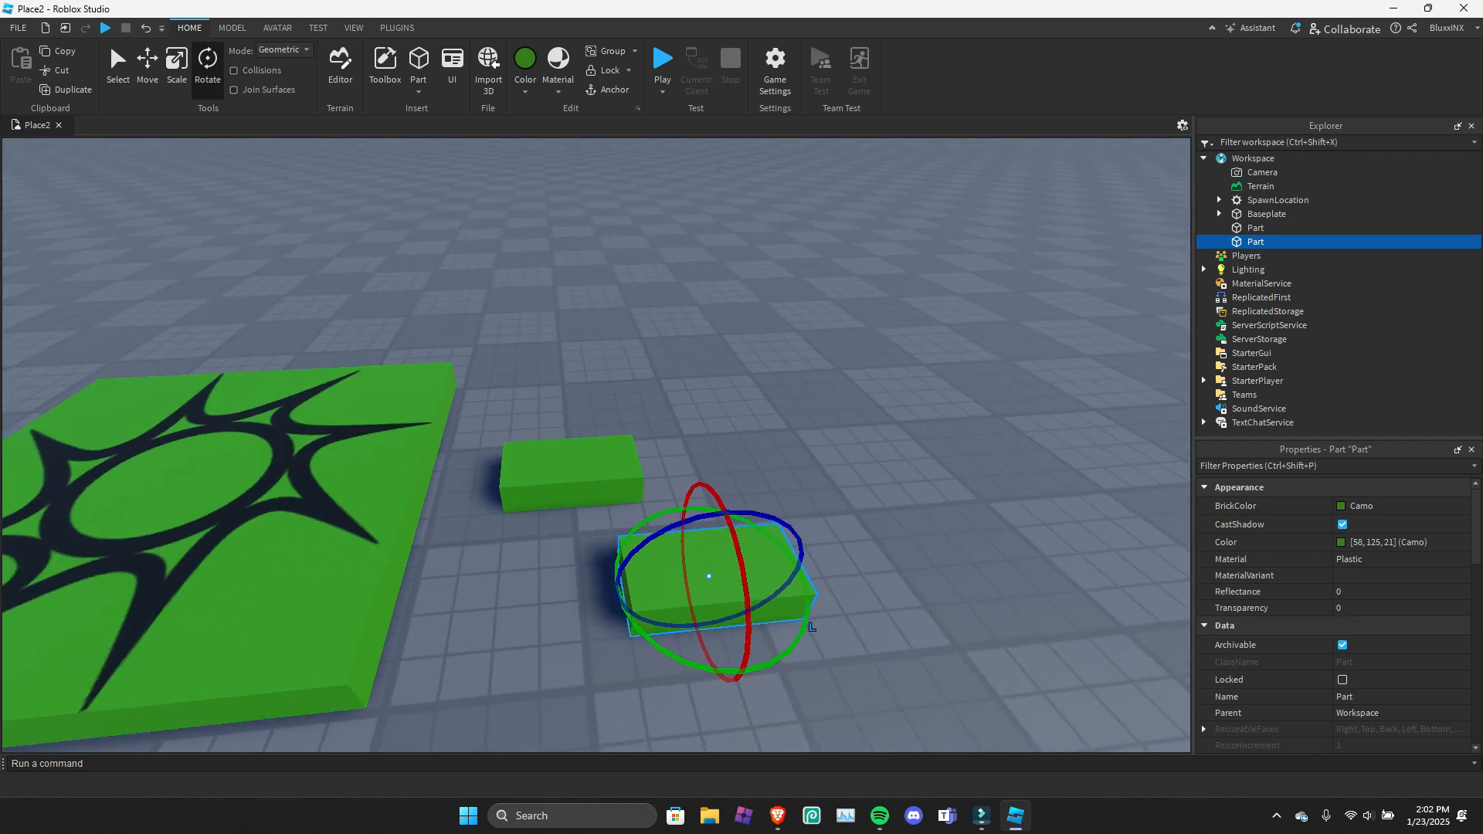
pyautogui.scroll(-1, 1275, 630)
pyautogui.scroll(1, 1274, 622)
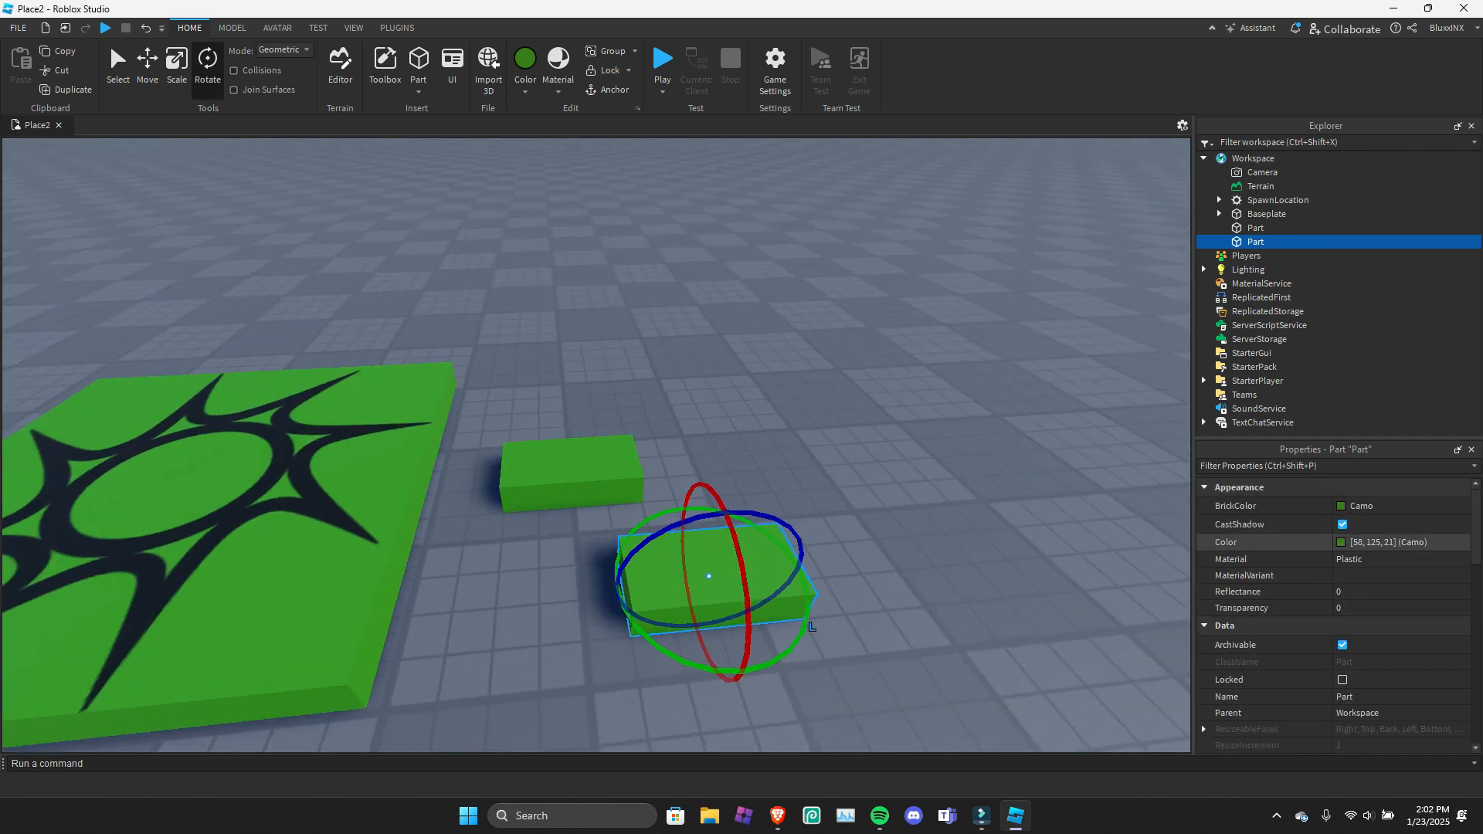
pyautogui.click(1342, 525)
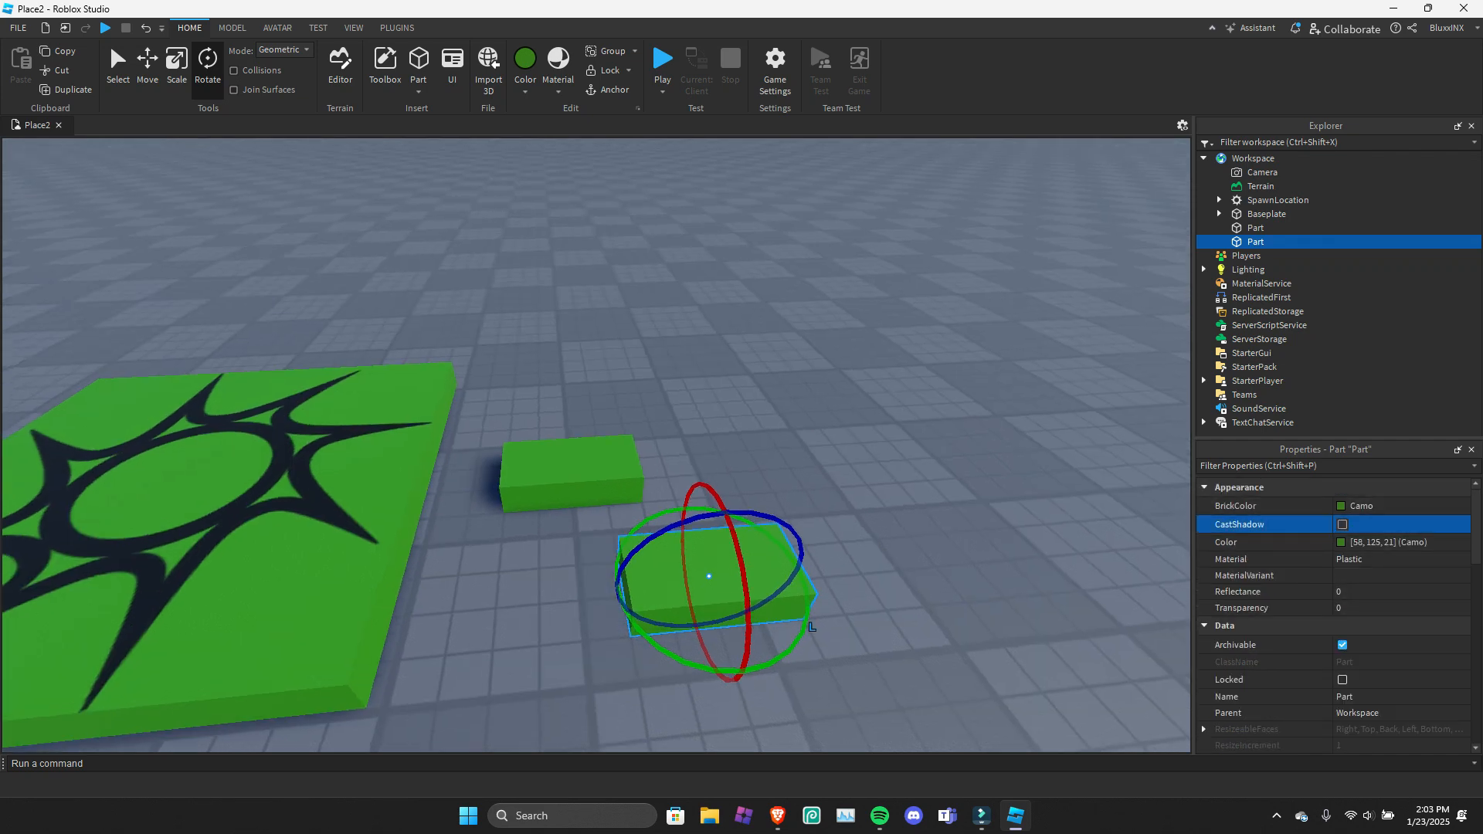
pyautogui.click(1343, 524)
# Preview a greyish green as the second part's color and cancel the color change.
pyautogui.click(1342, 543)
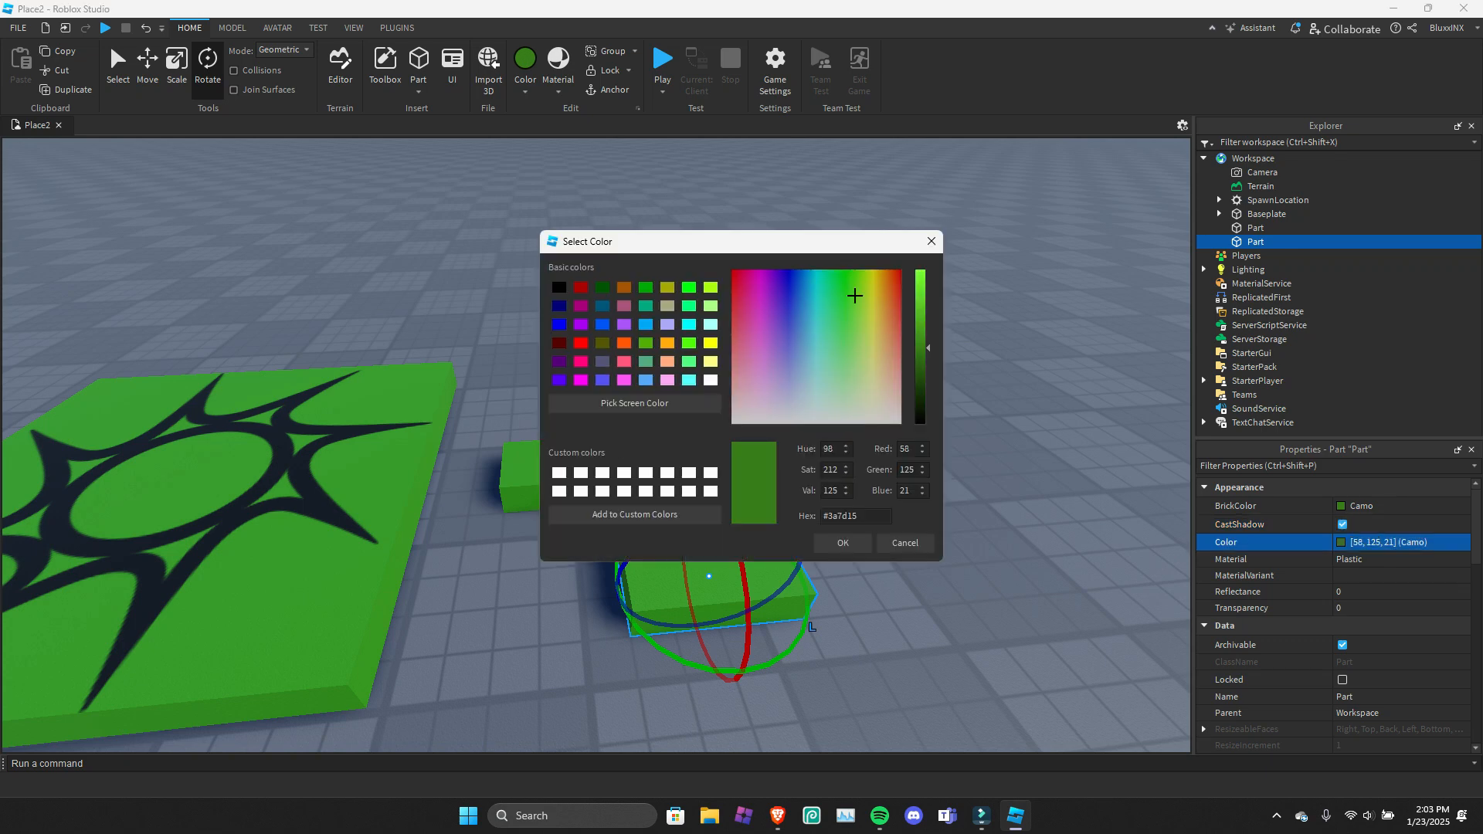
pyautogui.click(864, 407)
pyautogui.click(841, 391)
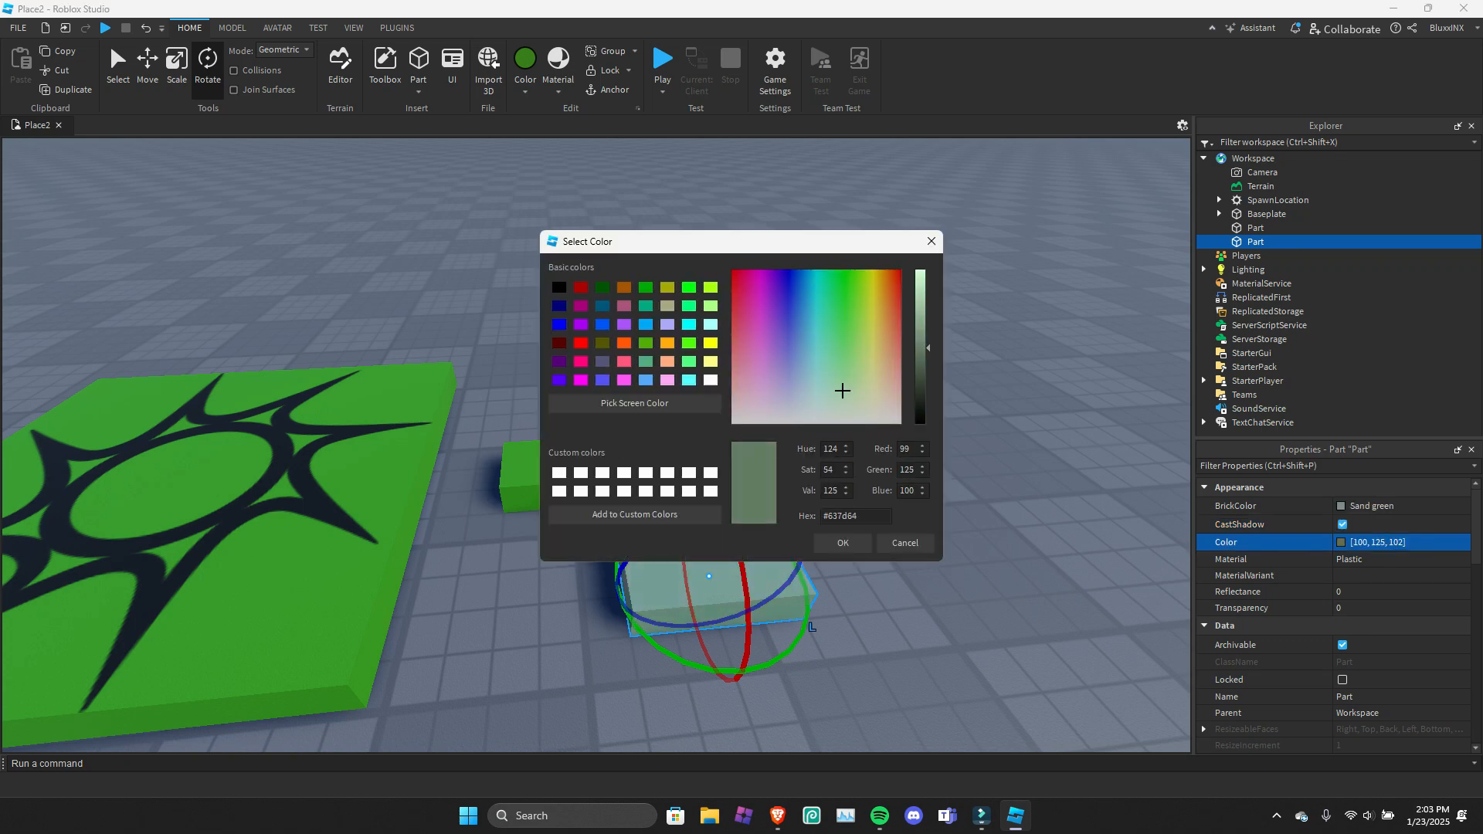
pyautogui.click(905, 543)
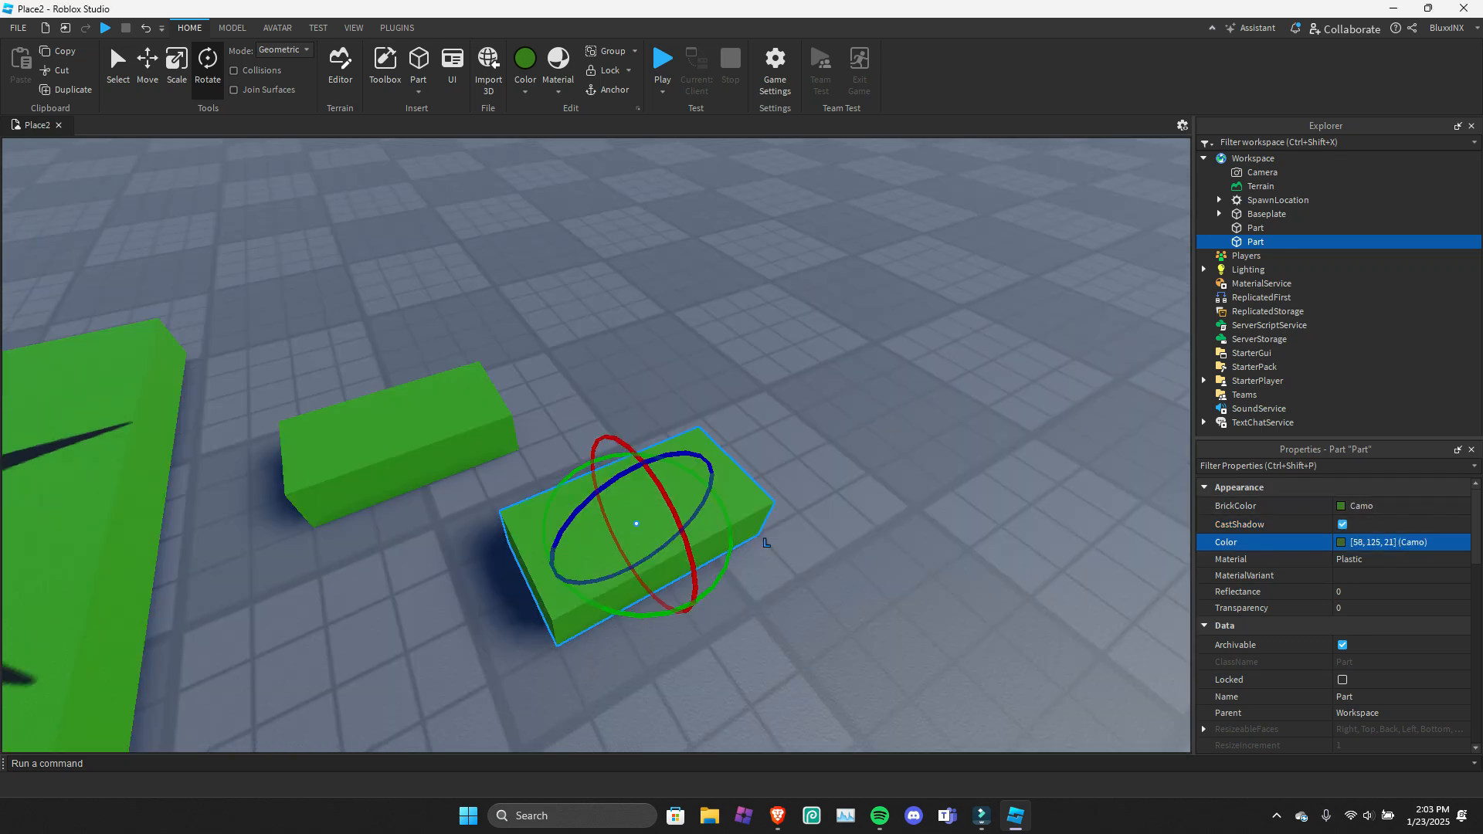
pyautogui.click(1342, 543)
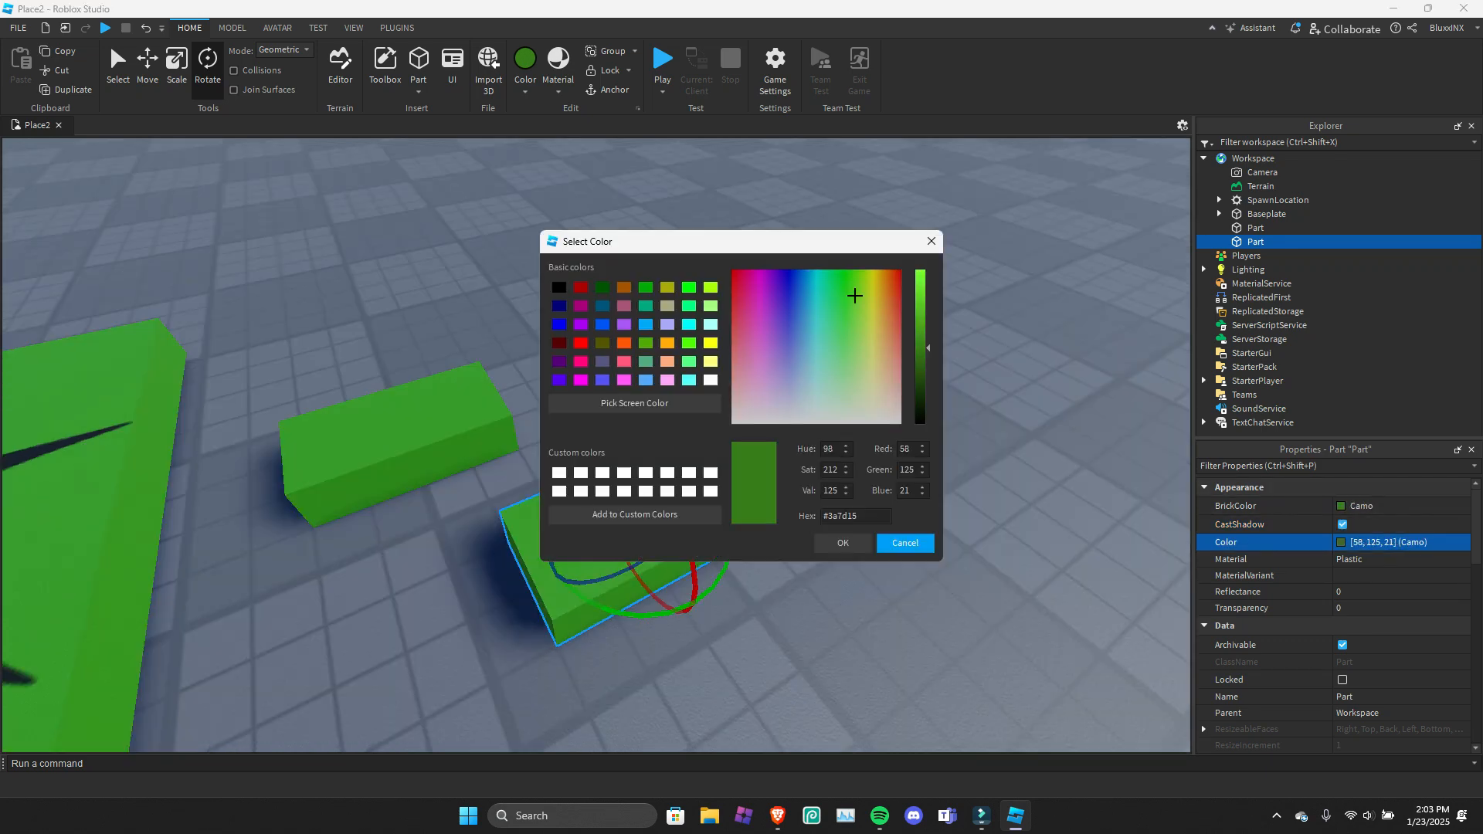
pyautogui.click(1342, 542)
pyautogui.click(905, 543)
# Try the Leather material on the second part, return it to Plastic and check the MaterialVariant options.
pyautogui.click(1375, 560)
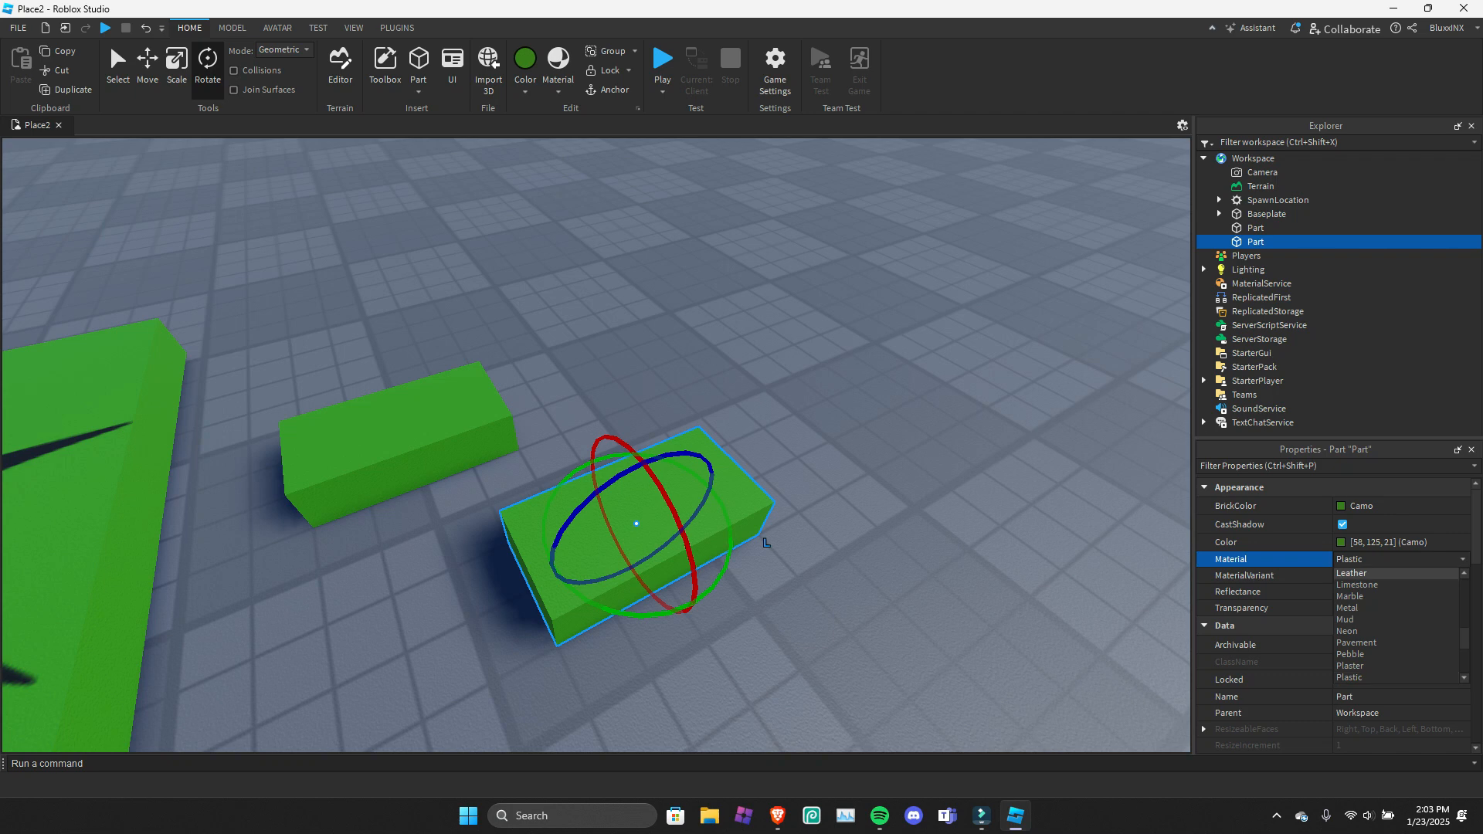
pyautogui.press('Return')
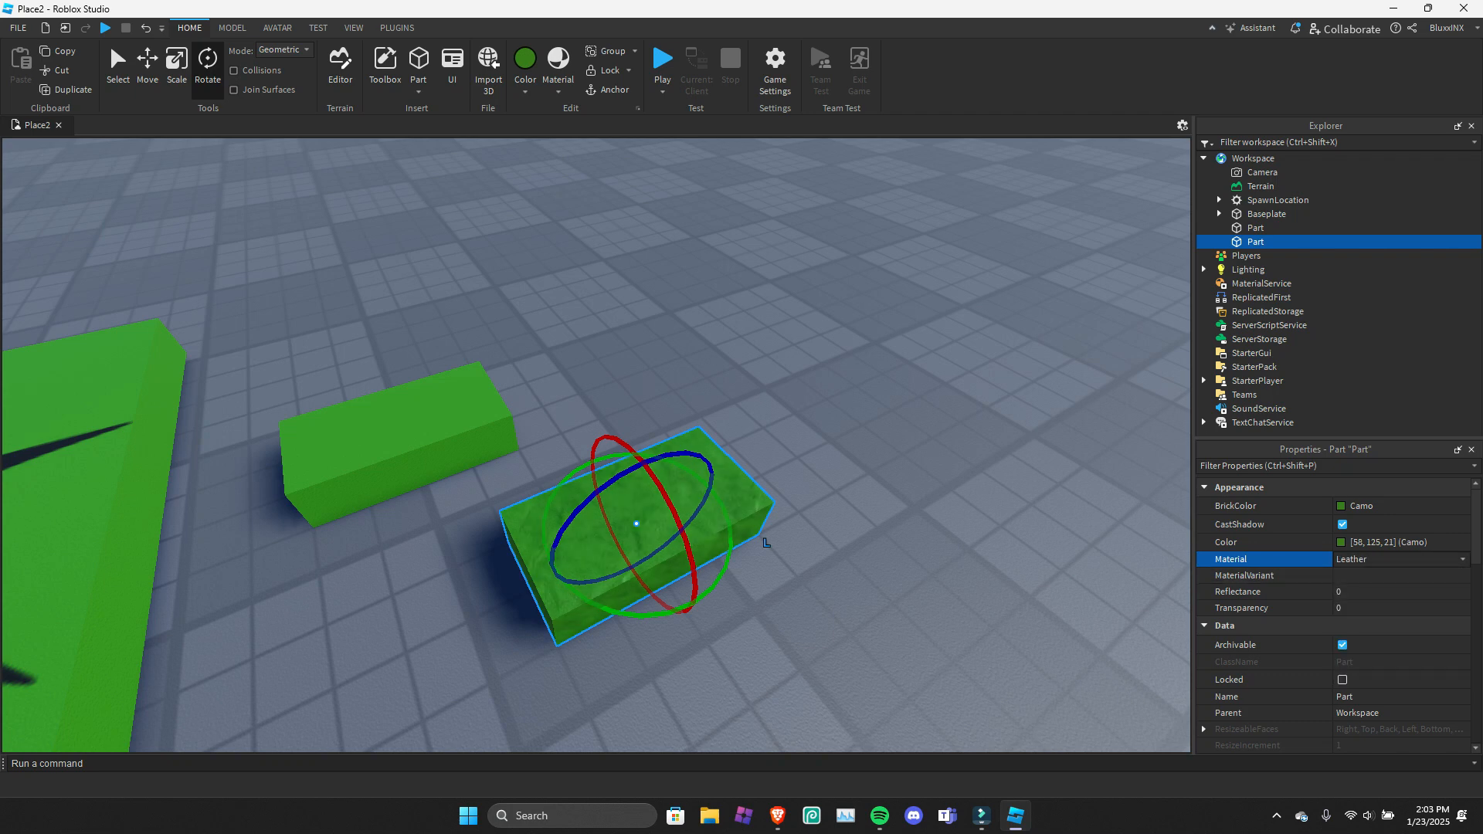
pyautogui.click(1388, 577)
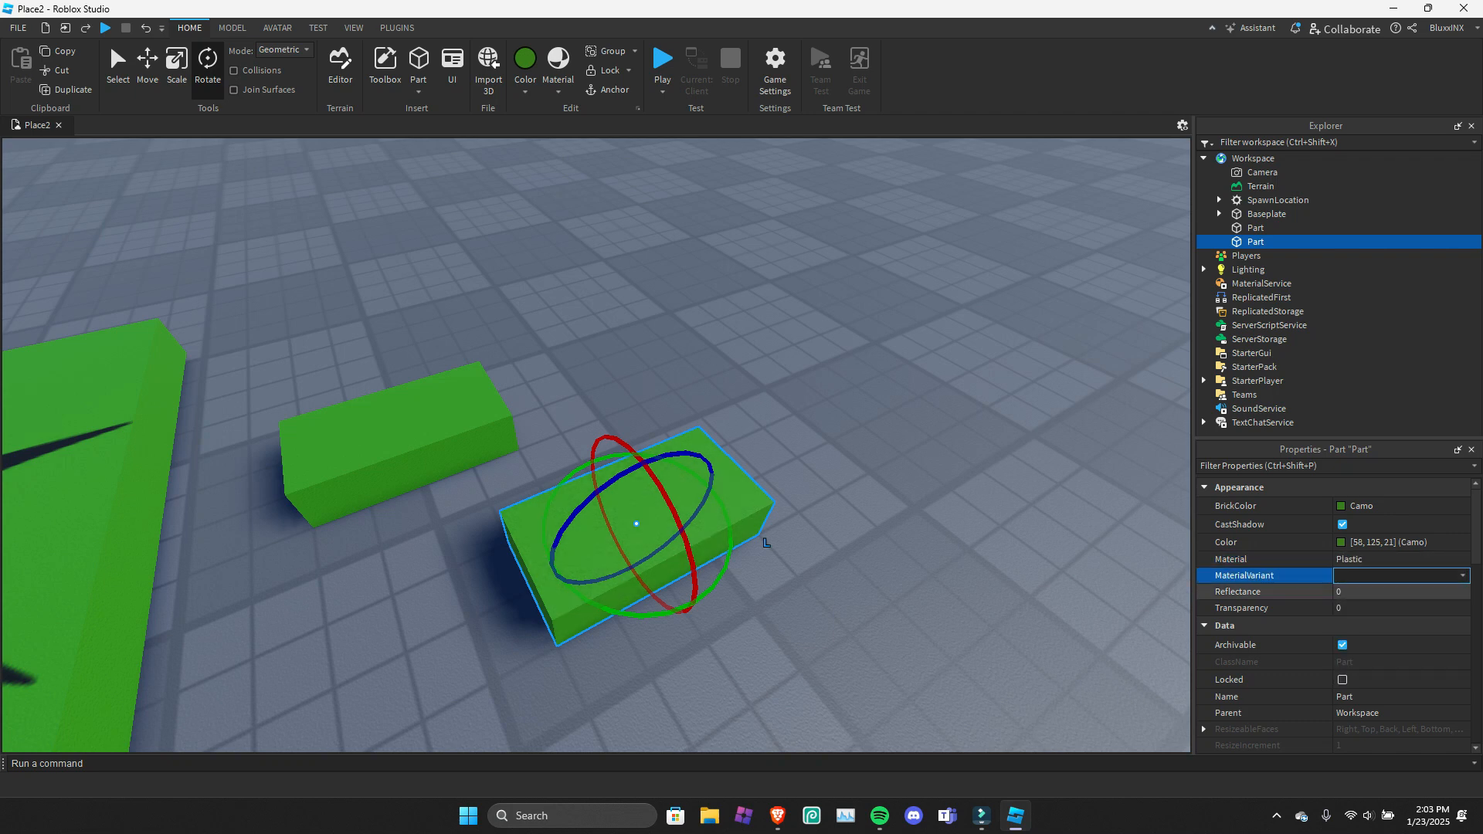
pyautogui.click(1389, 576)
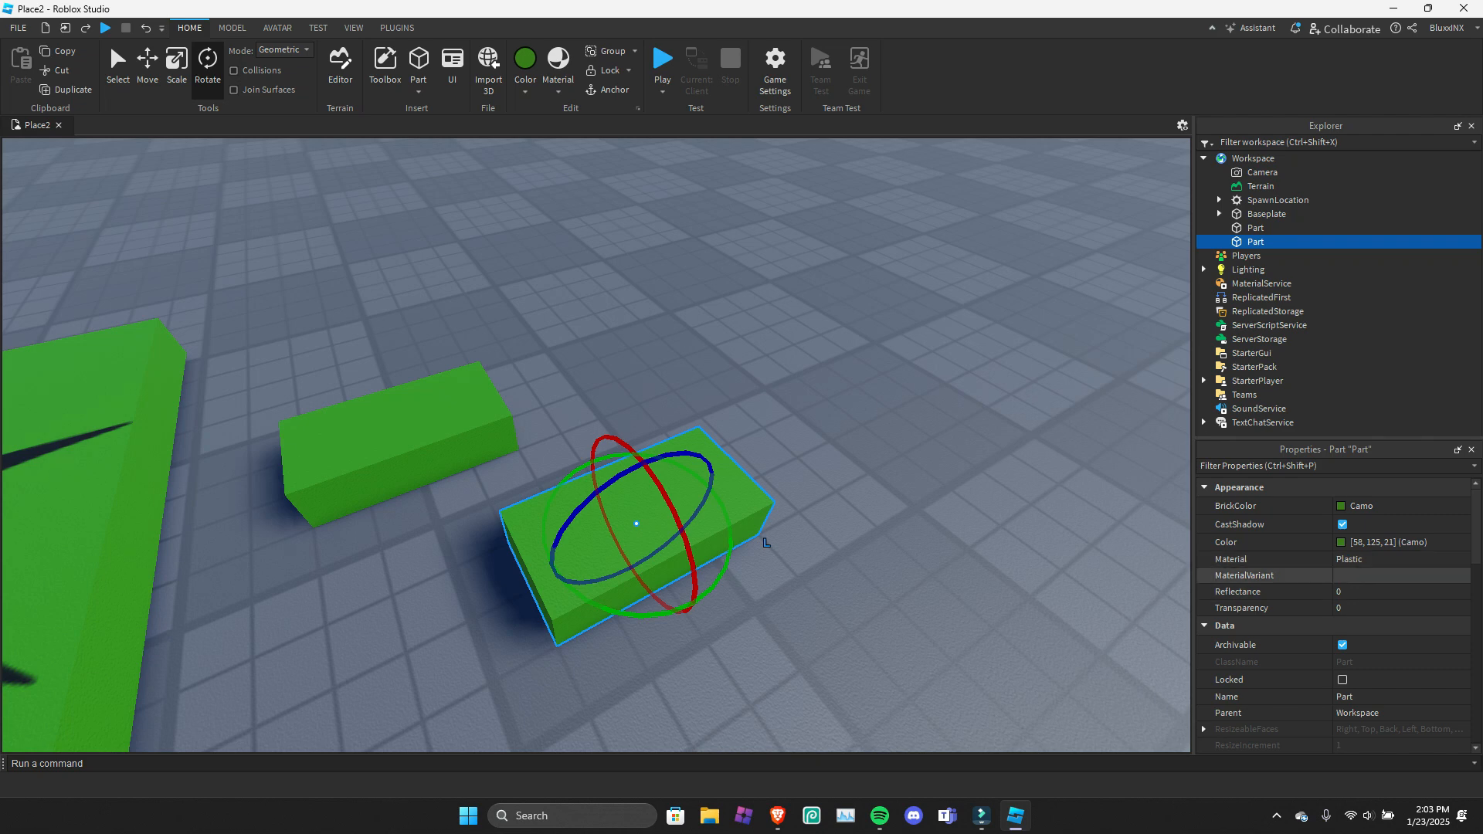
# Try a reflectance of 0.2 on the second part and bring it back to 0.
pyautogui.click(1375, 592)
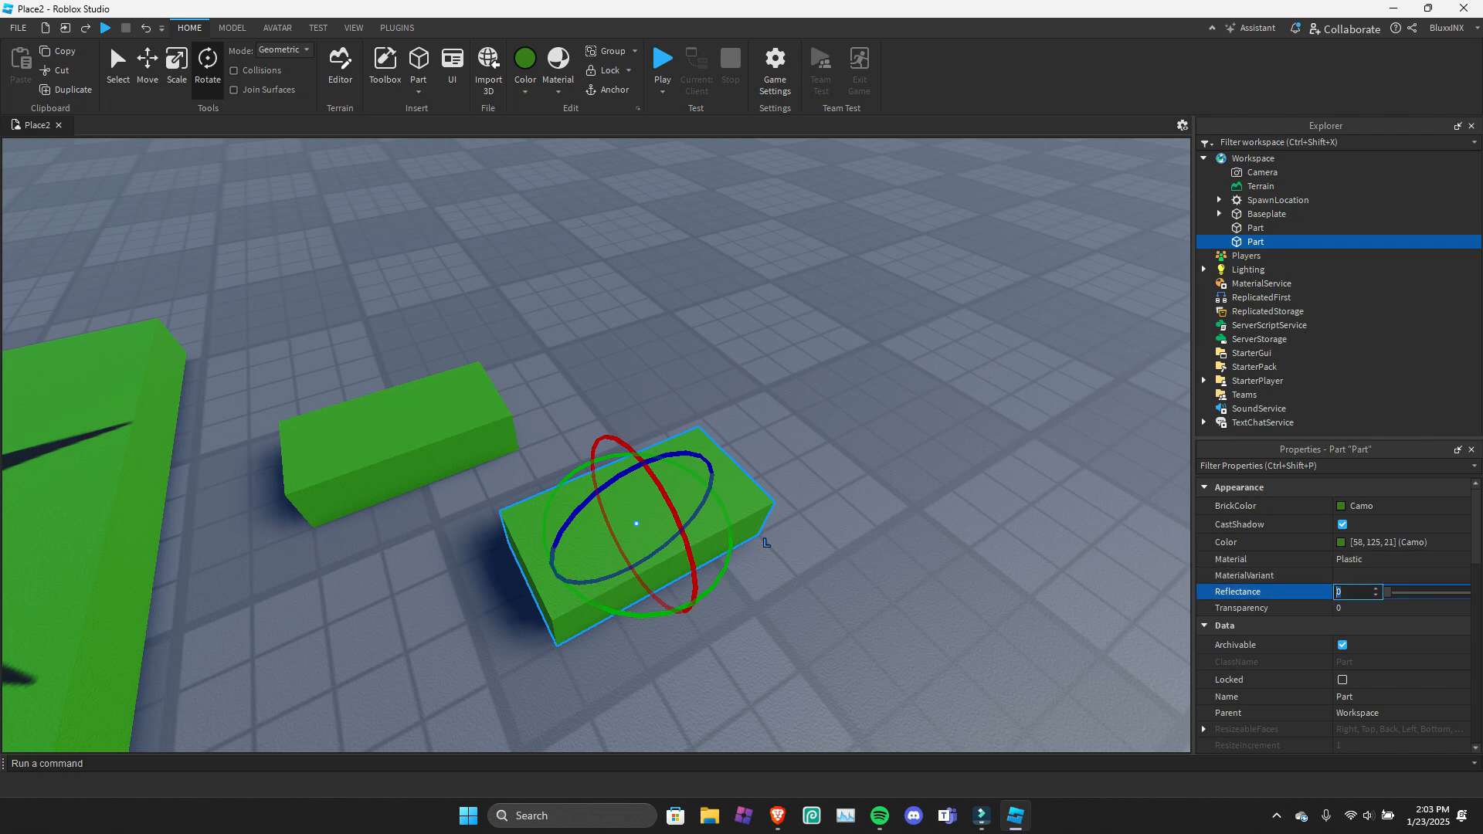
pyautogui.write('0.2')
pyautogui.press('Return')
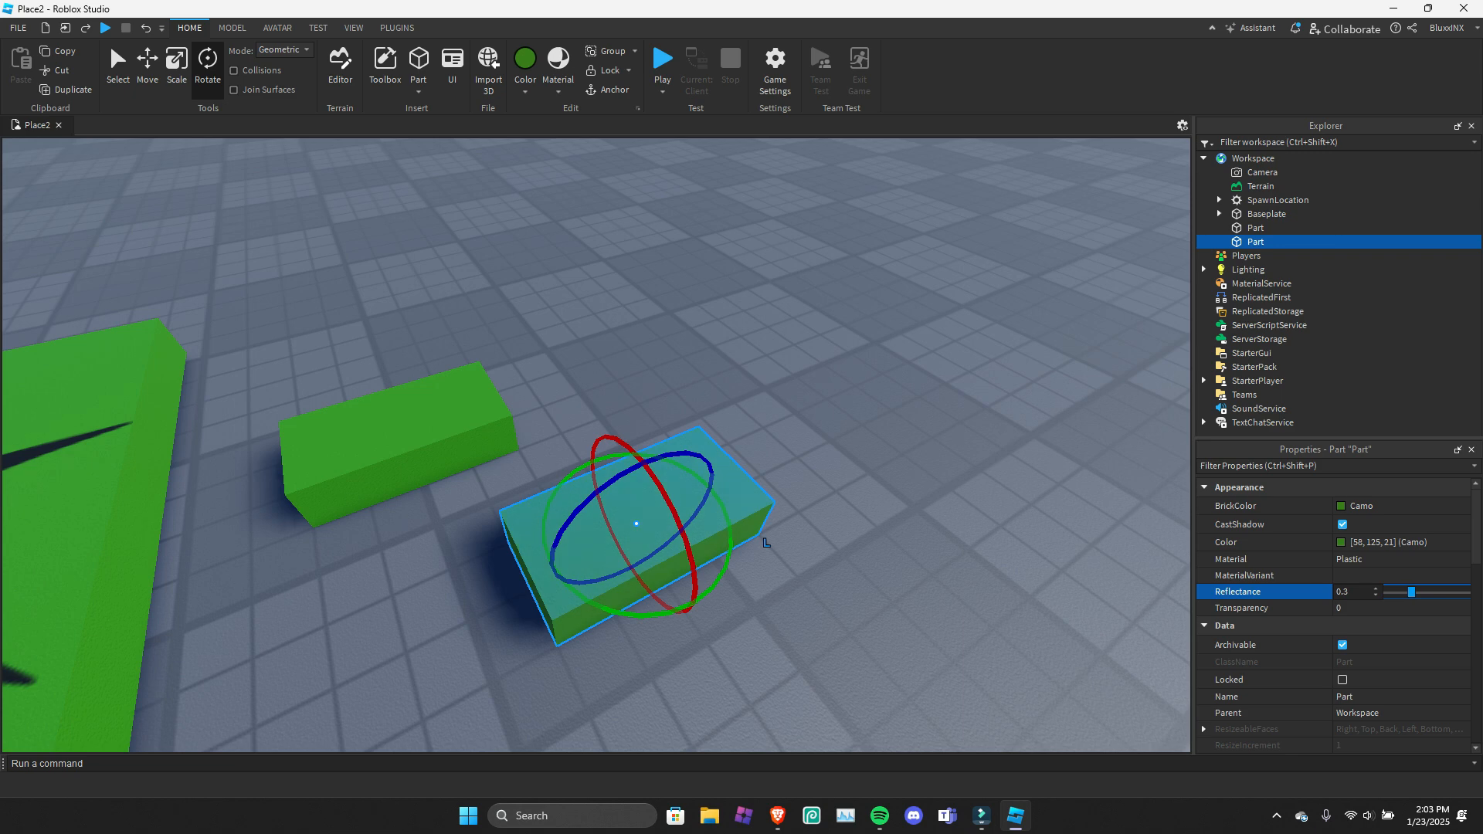
pyautogui.moveTo(1412, 593)
pyautogui.mouseDown()
pyautogui.moveTo(1467, 595)
pyautogui.moveTo(1387, 595)
pyautogui.mouseUp()
pyautogui.moveTo(1005, 503)
pyautogui.mouseDown(button='right')
pyautogui.moveTo(1004, 309)
pyautogui.moveTo(1012, 510)
pyautogui.mouseUp(button='right')
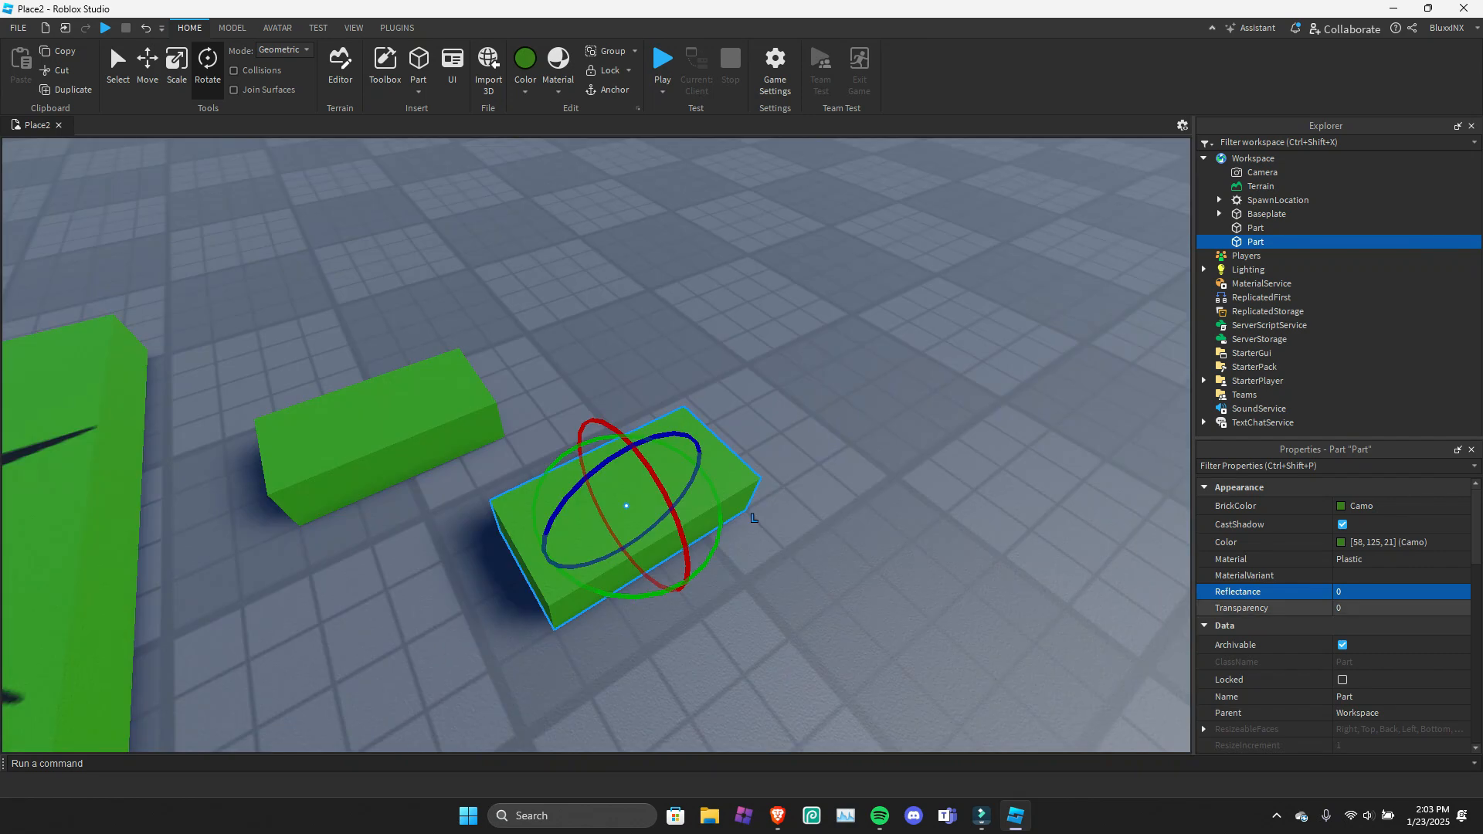
# Try out the second part's transparency, leaving it at 0, and turn off its Archivable property.
pyautogui.click(1357, 608)
pyautogui.moveTo(1389, 608)
pyautogui.mouseDown()
pyautogui.moveTo(1460, 608)
pyautogui.moveTo(1388, 609)
pyautogui.mouseUp()
pyautogui.scroll(-1, 1389, 609)
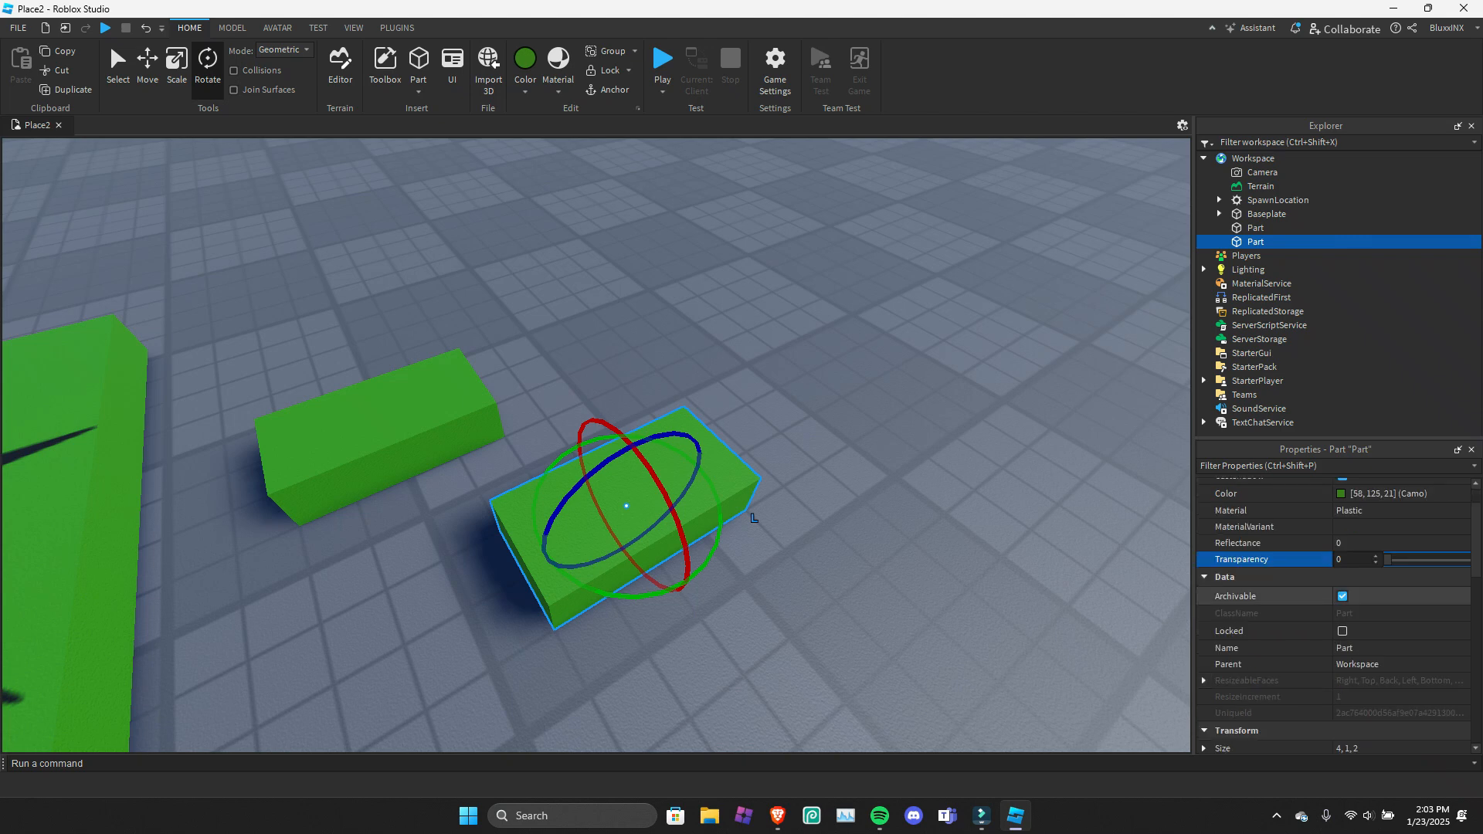
pyautogui.click(1343, 597)
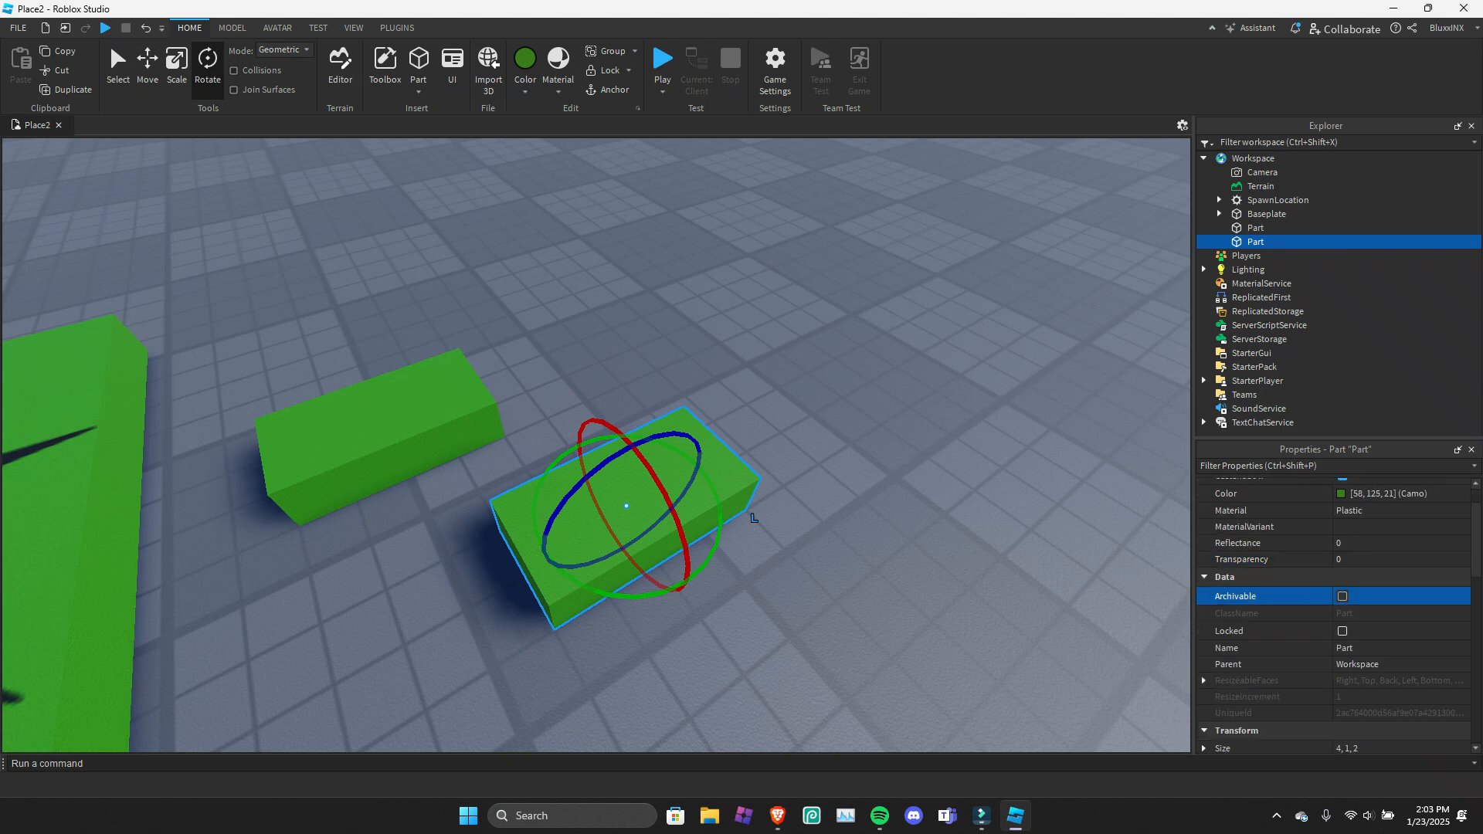
# Turn Archivable back on for the second part, try out locking it against selection in the viewport, and unlock it.
pyautogui.click(1343, 597)
pyautogui.click(1343, 631)
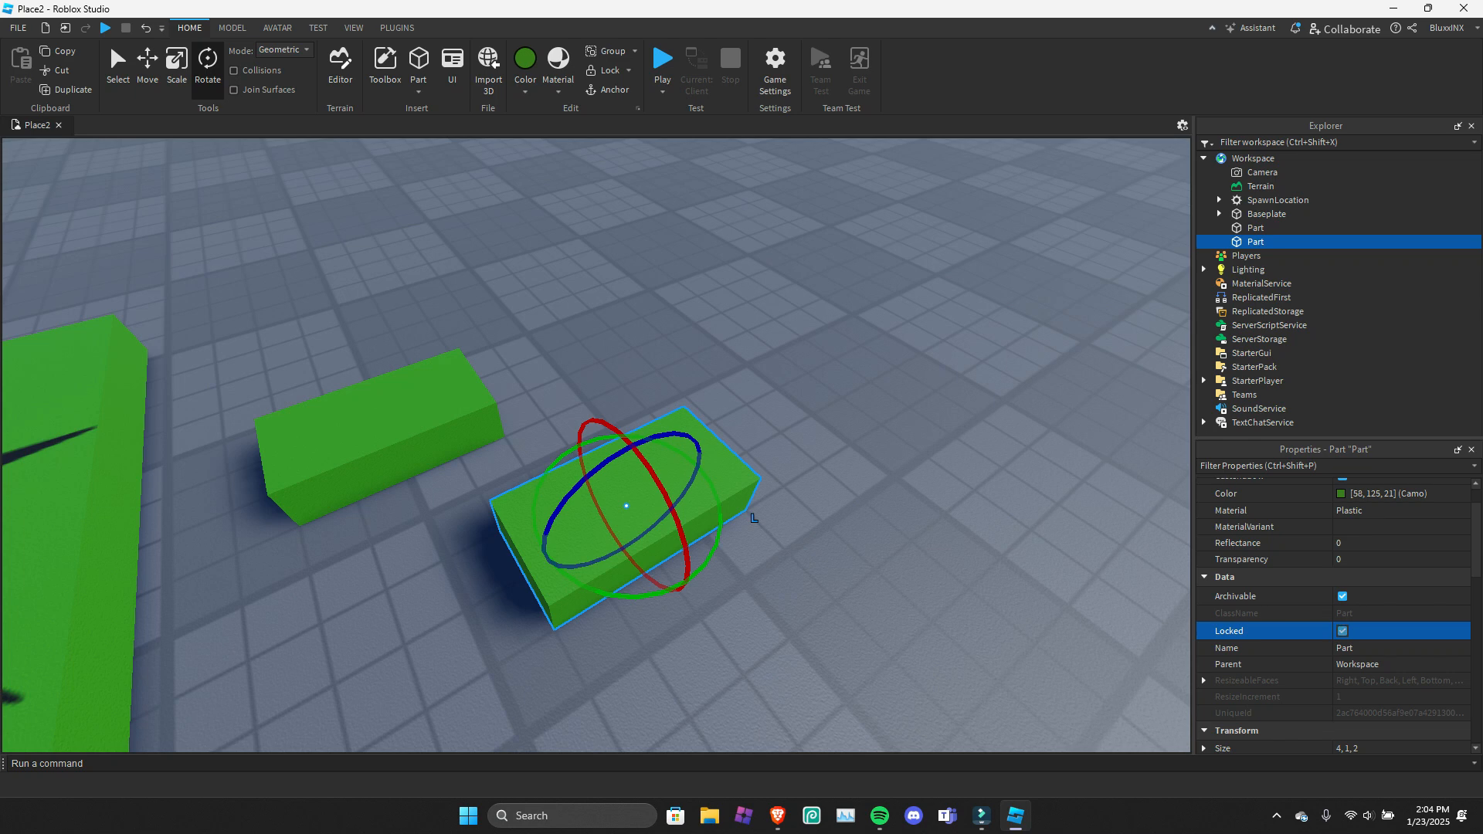
pyautogui.click(754, 517)
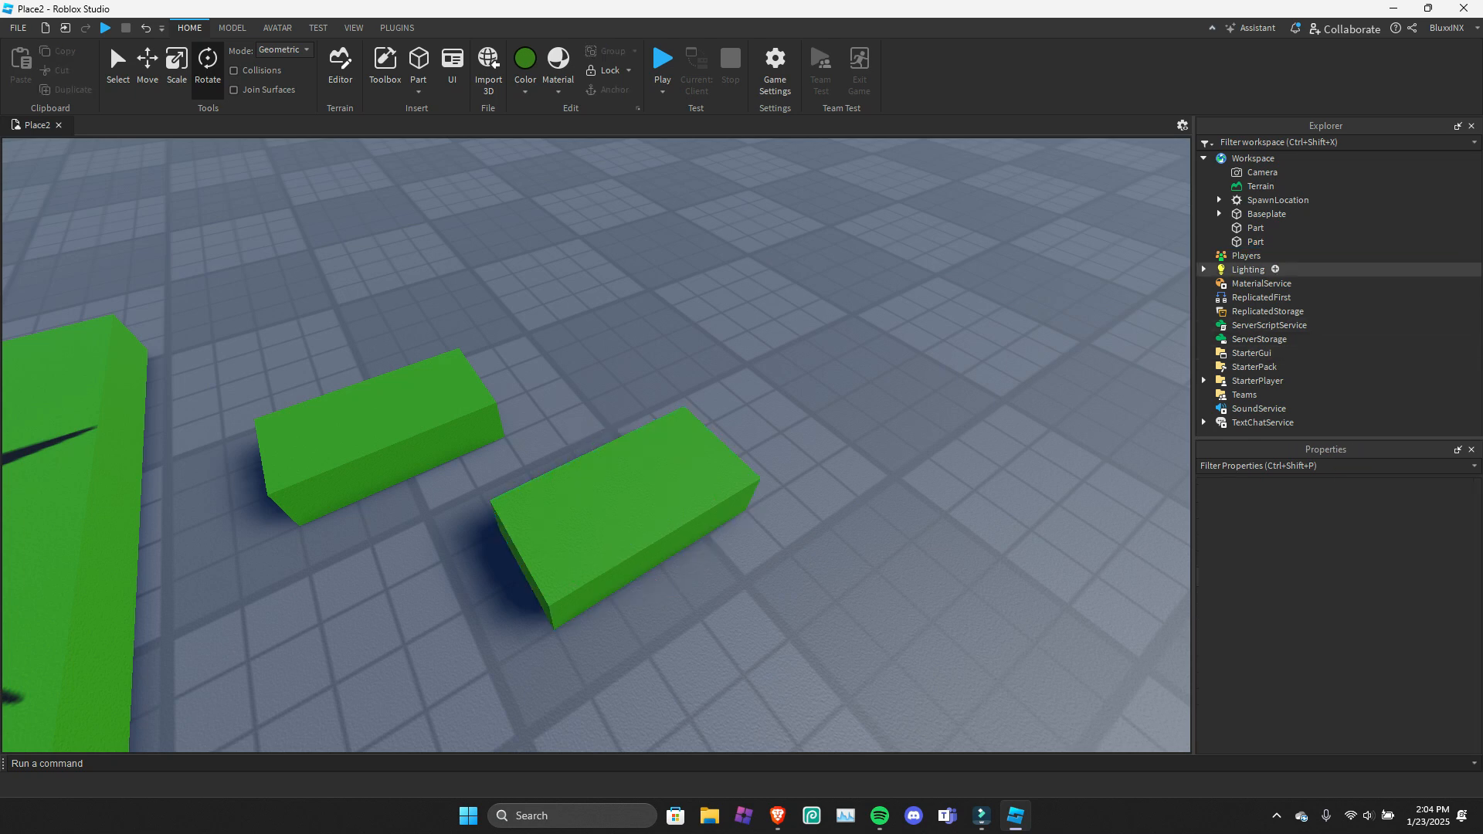
pyautogui.click(1269, 242)
pyautogui.click(1343, 680)
pyautogui.scroll(-1, 1343, 680)
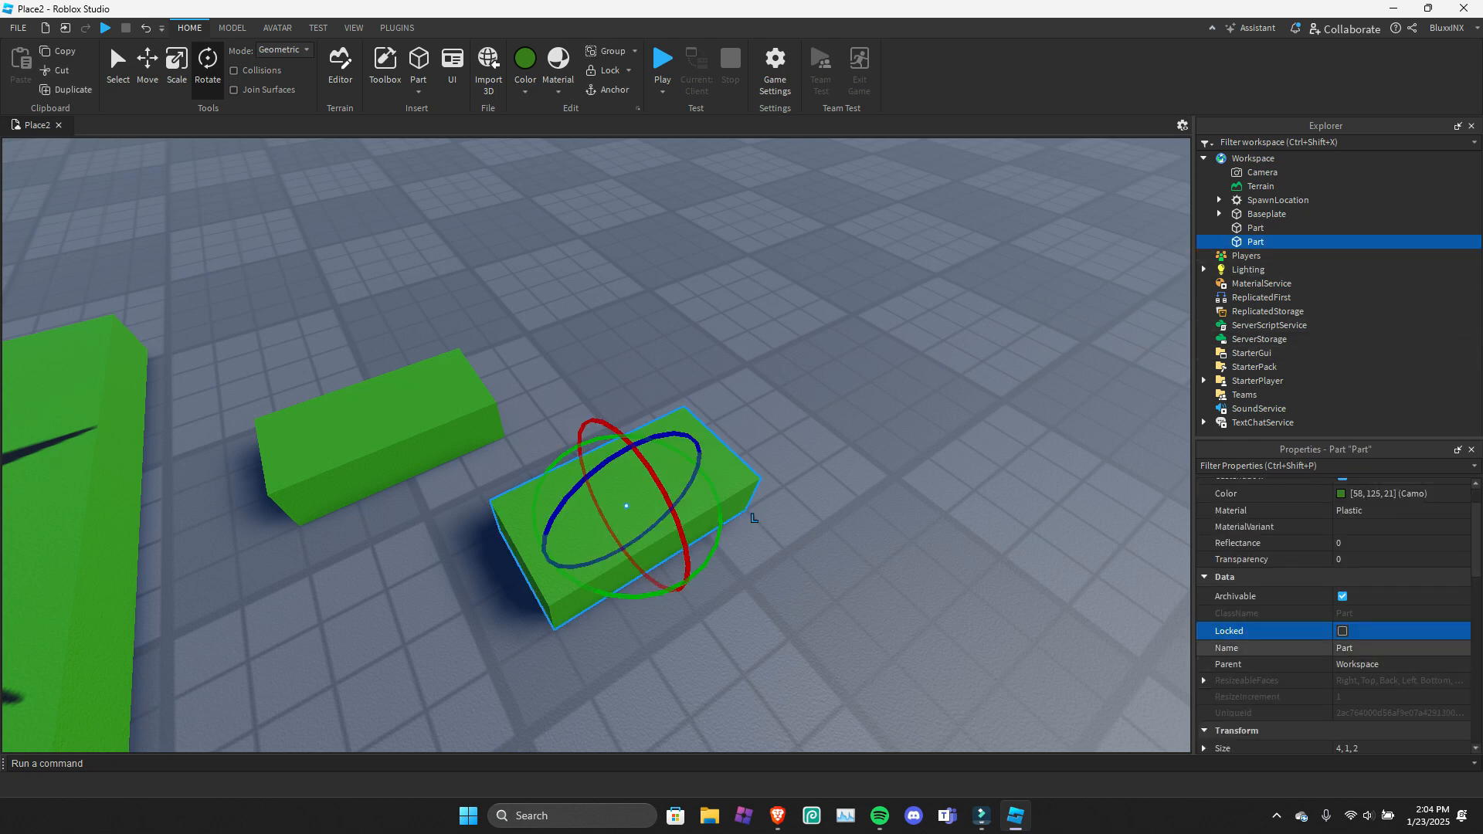
# Rename the second part to Partz.
pyautogui.click(1346, 648)
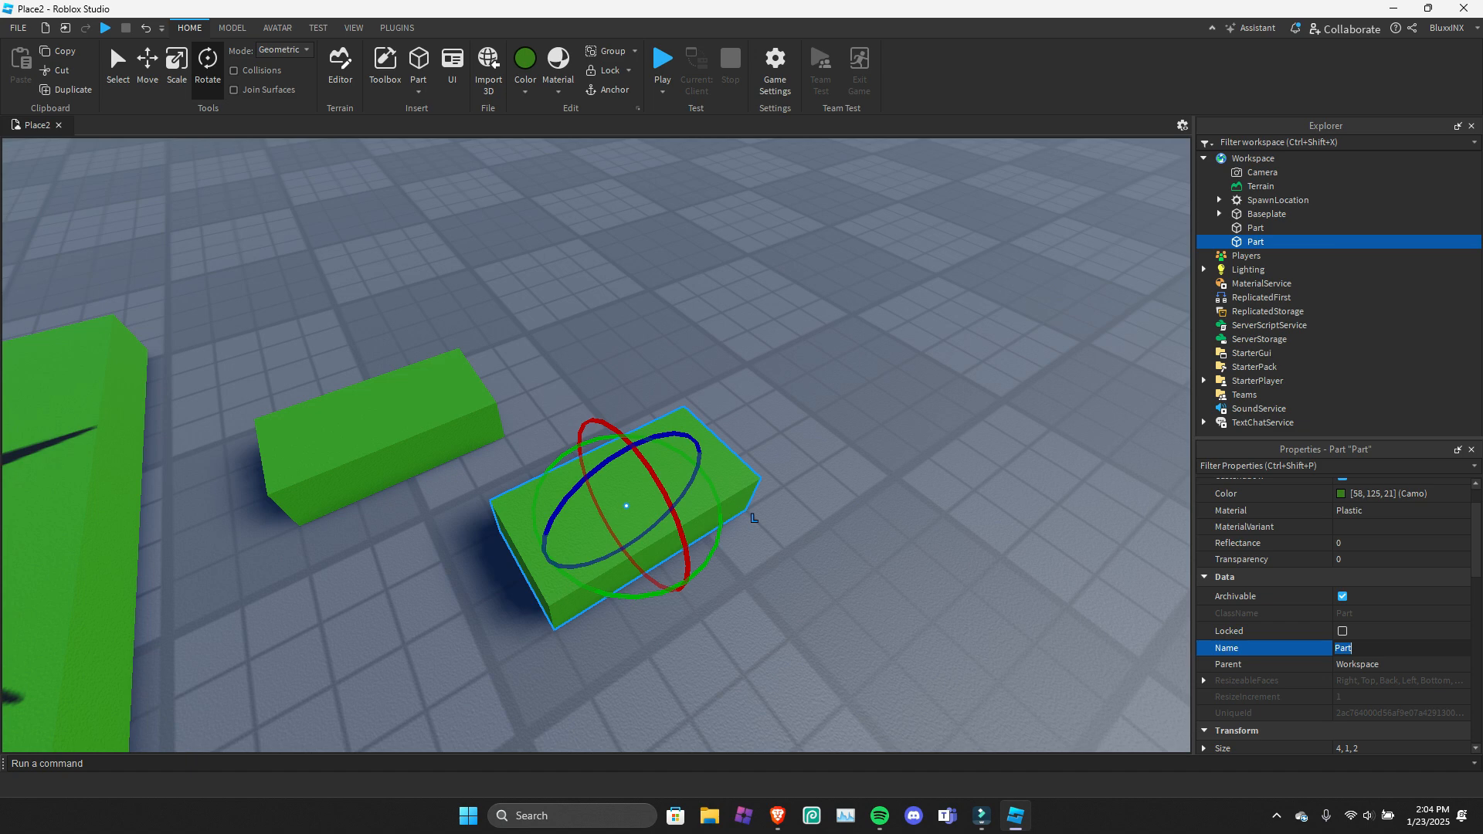
pyautogui.write('Part')
pyautogui.press('Return')
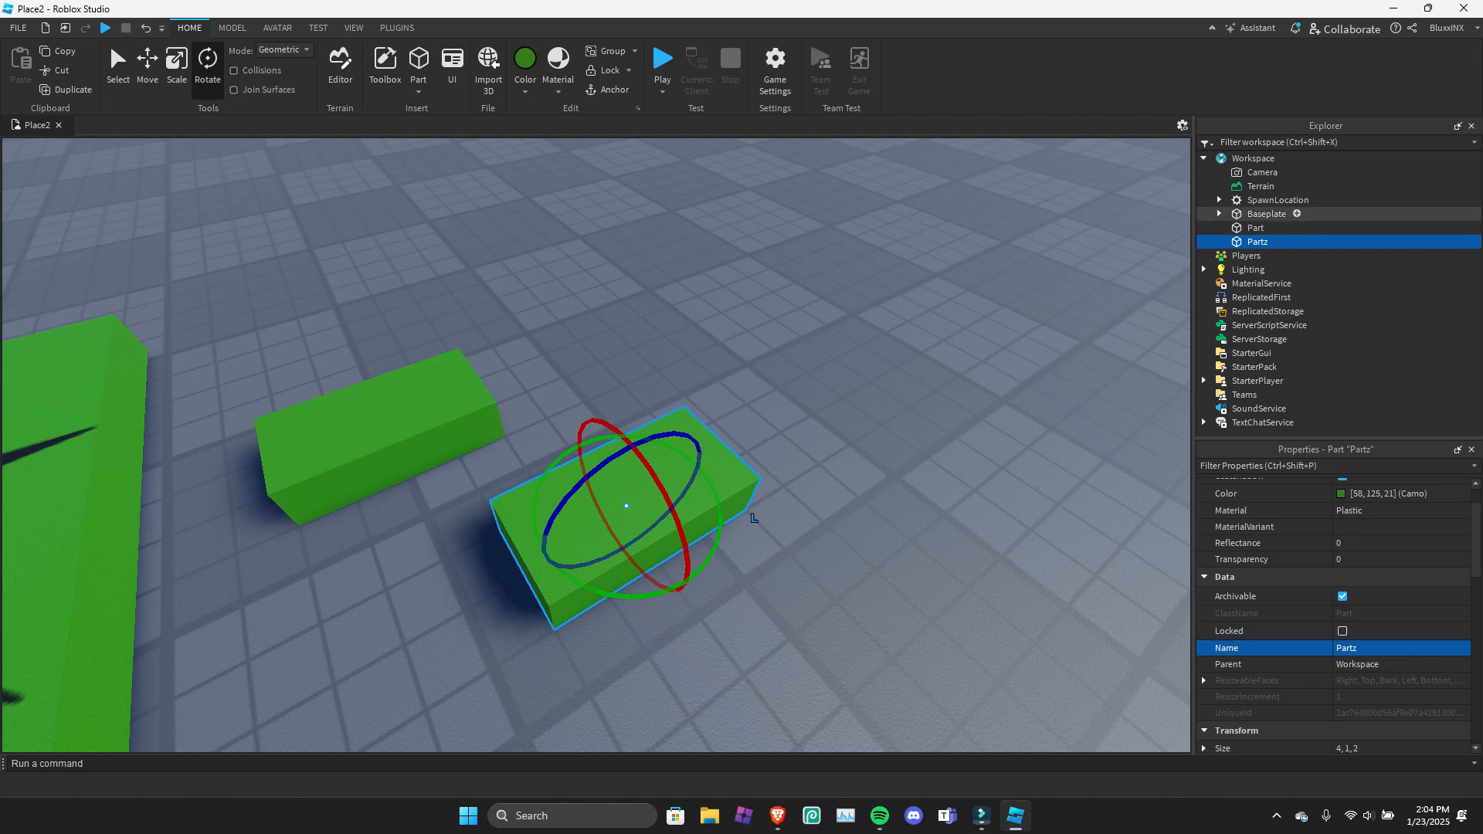
# Scale Partz upward to a size of 4, 3, 2, then try shrinking its height and undo that.
pyautogui.scroll(-1, 1335, 619)
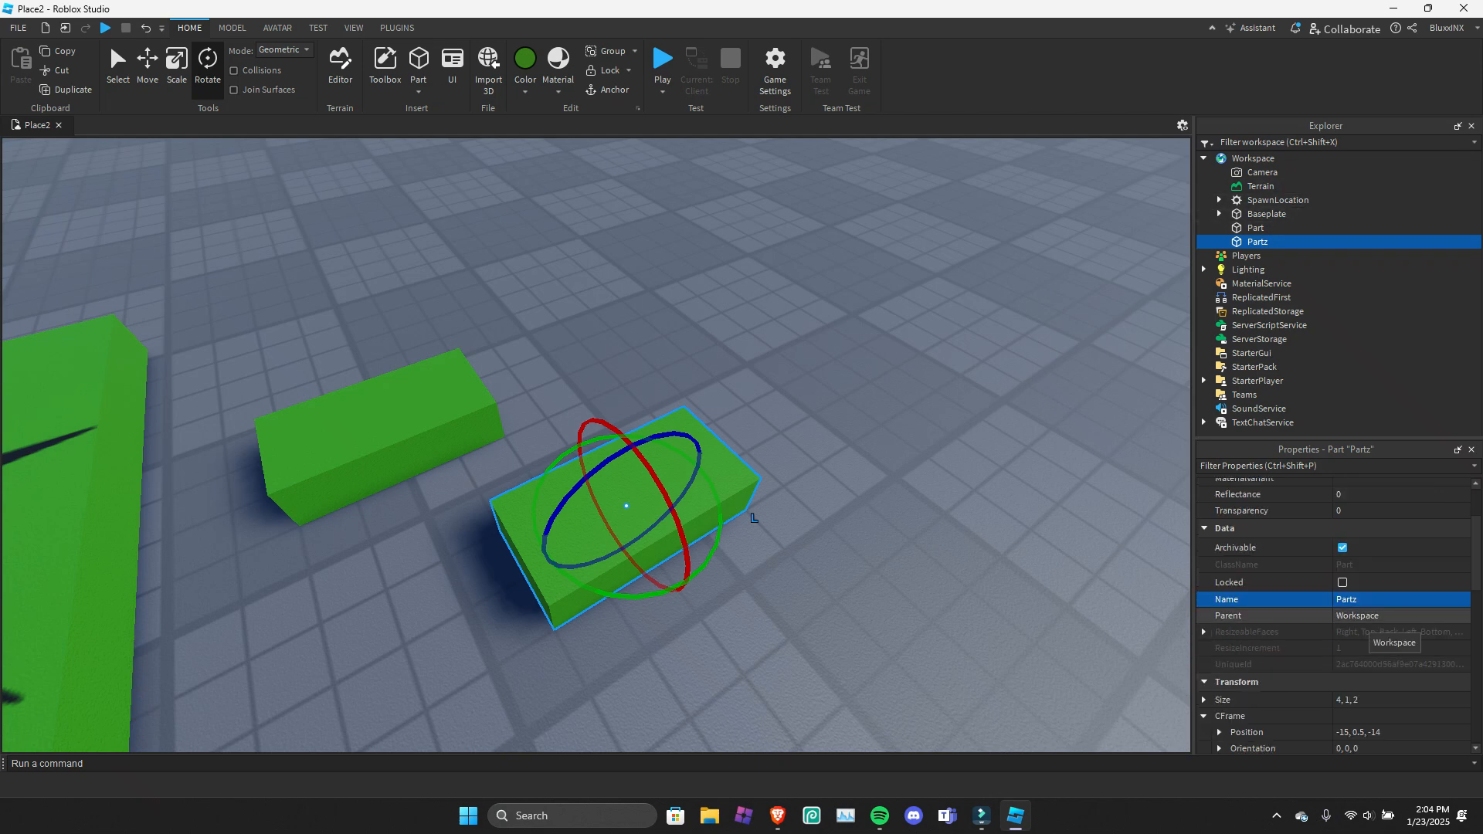
pyautogui.scroll(-2, 1339, 616)
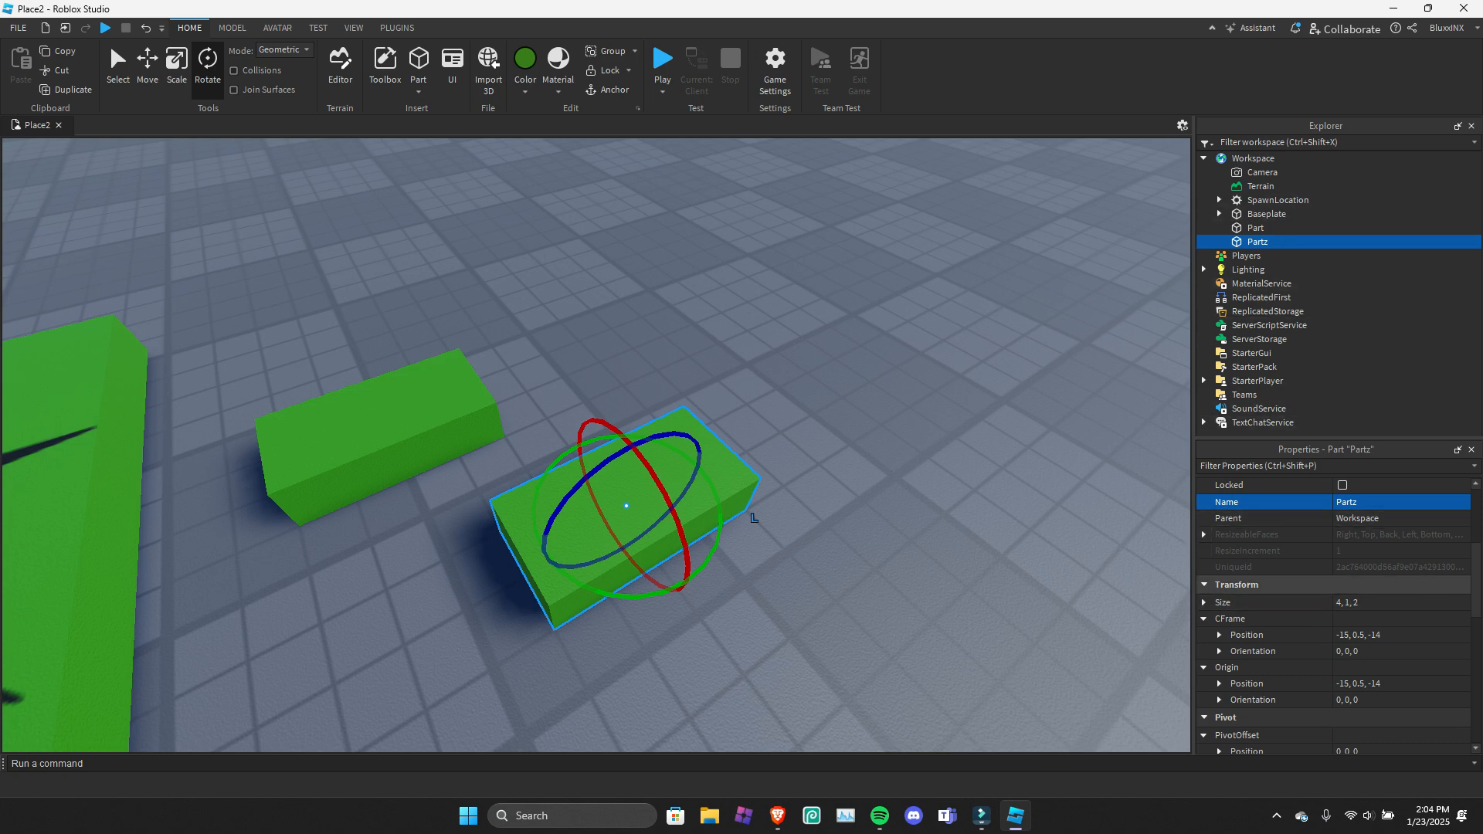
pyautogui.scroll(-1, 1338, 554)
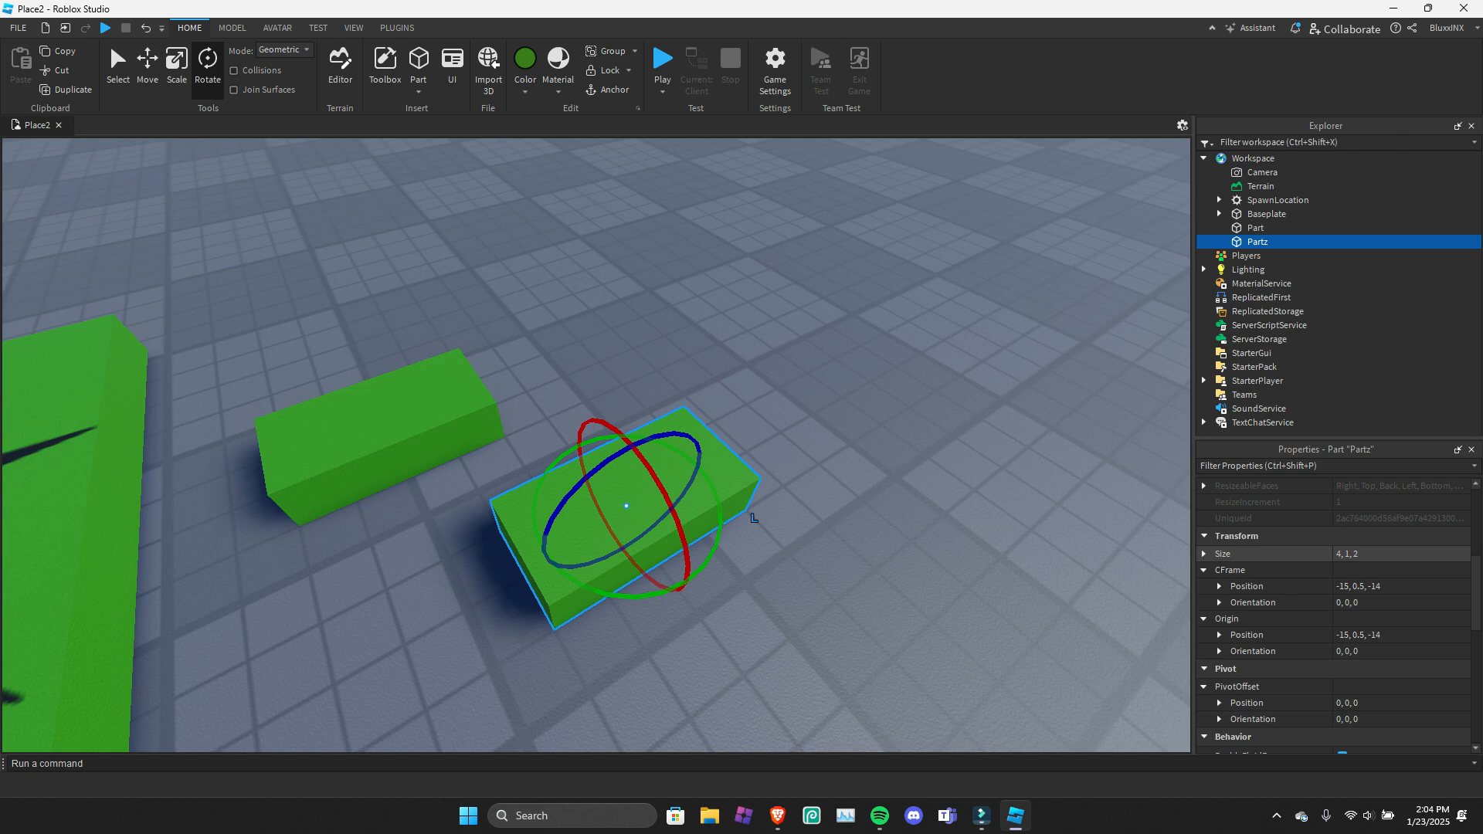
pyautogui.hotkey('ctrl', '3')
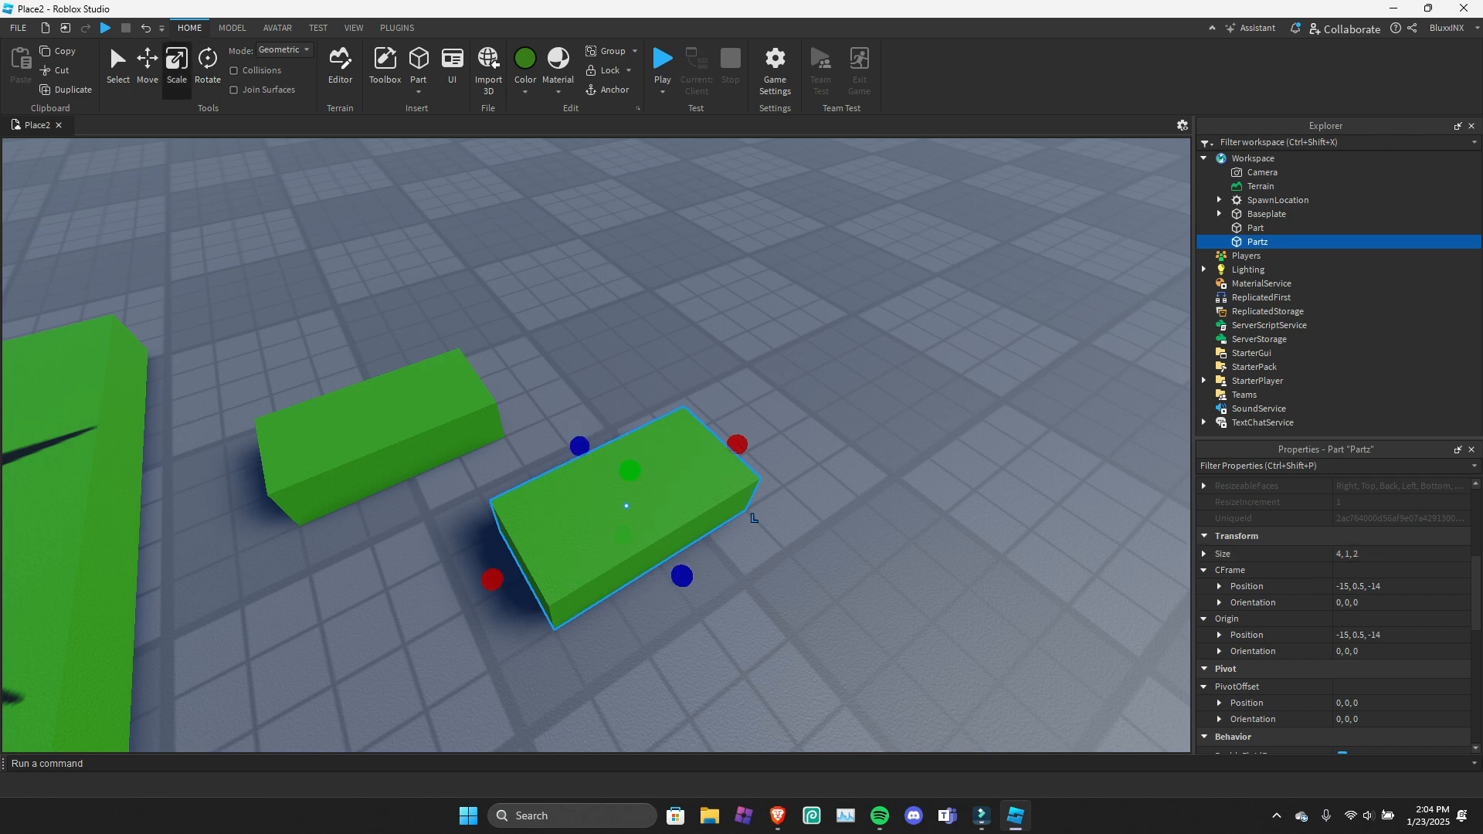
pyautogui.moveTo(629, 470); pyautogui.dragTo(638, 377)
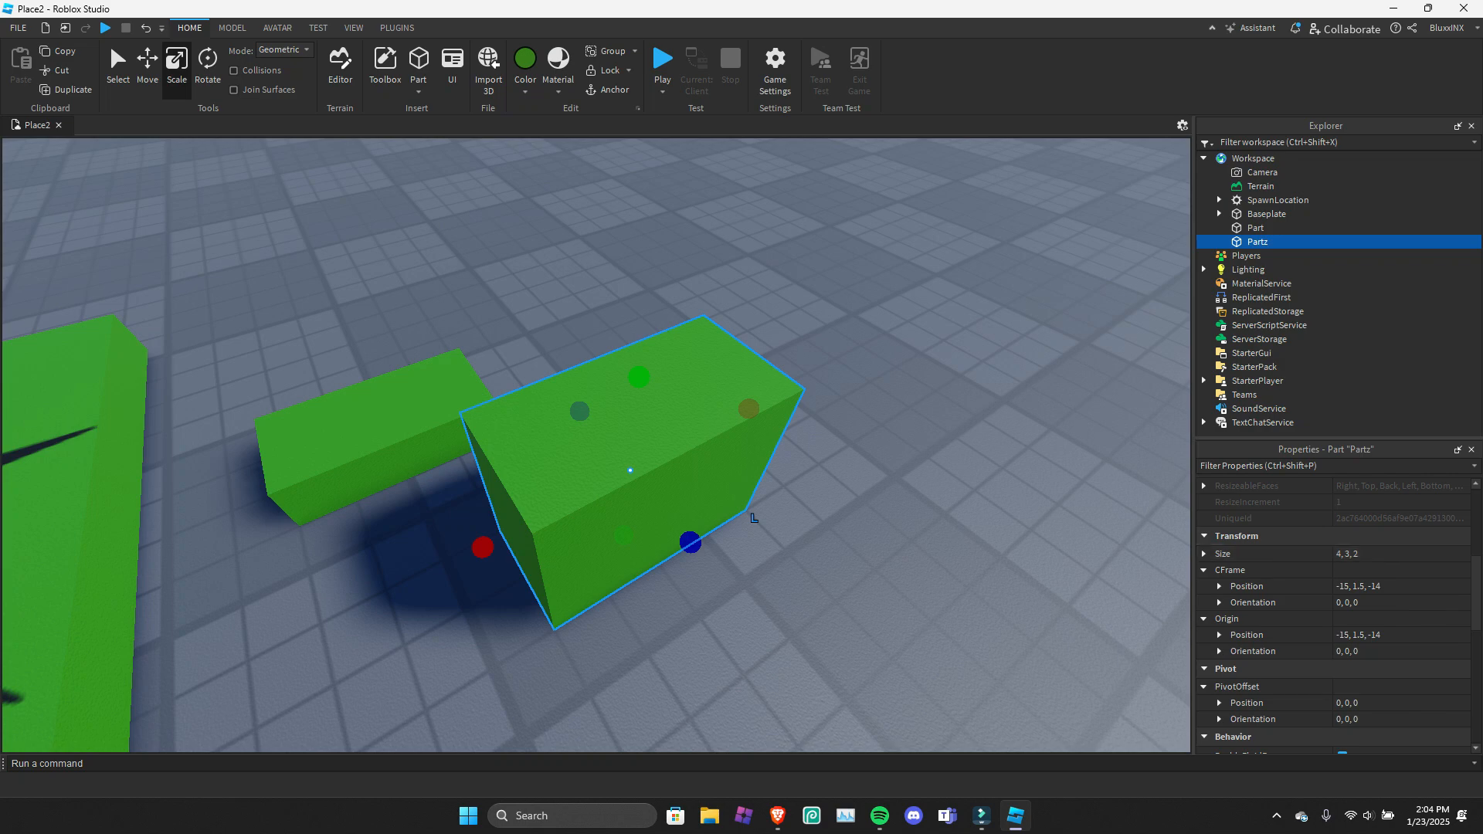
pyautogui.moveTo(639, 377); pyautogui.dragTo(630, 471)
pyautogui.hotkey('ctrl', 'z')
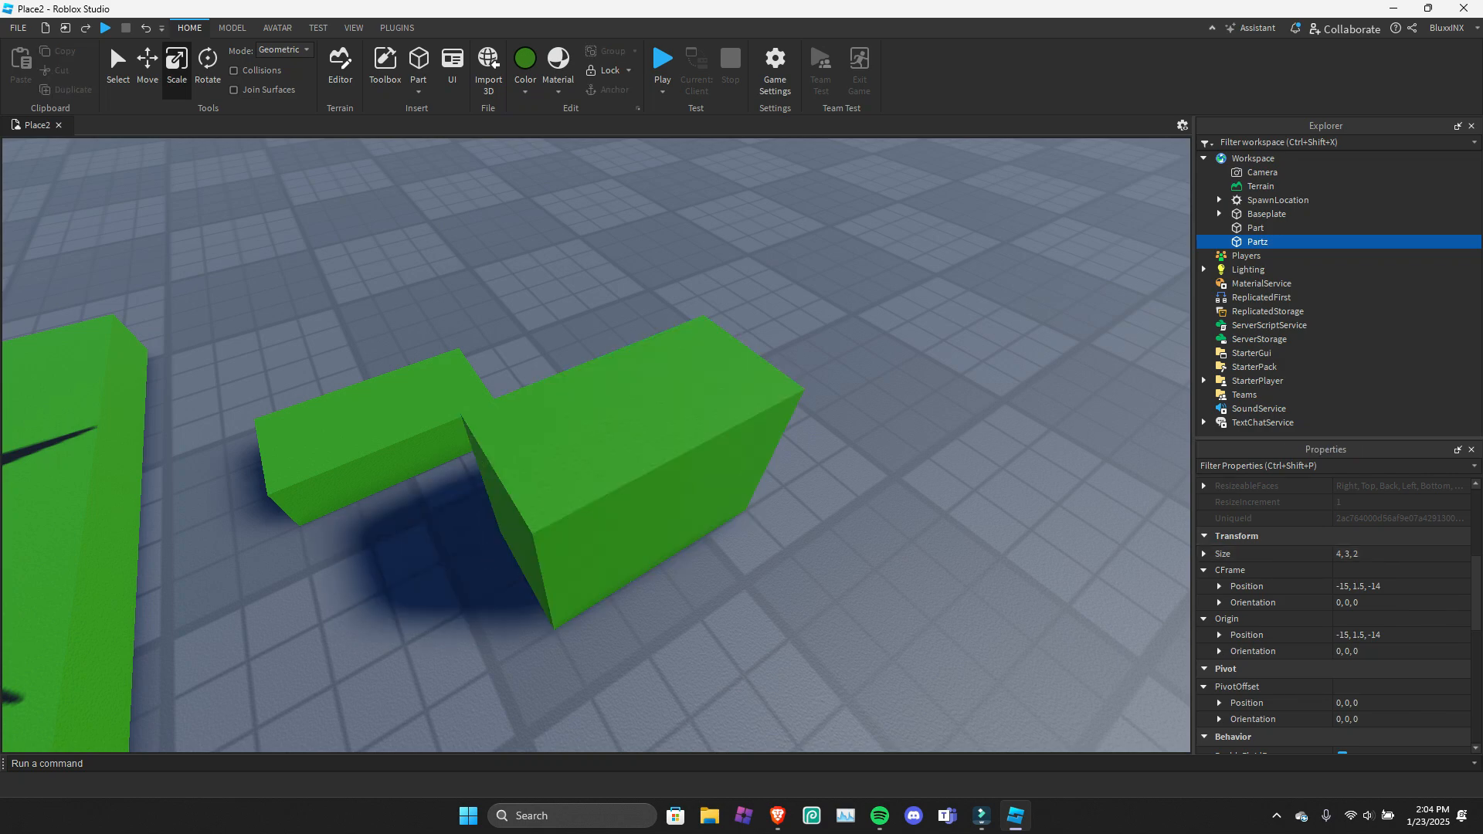
pyautogui.click(631, 470)
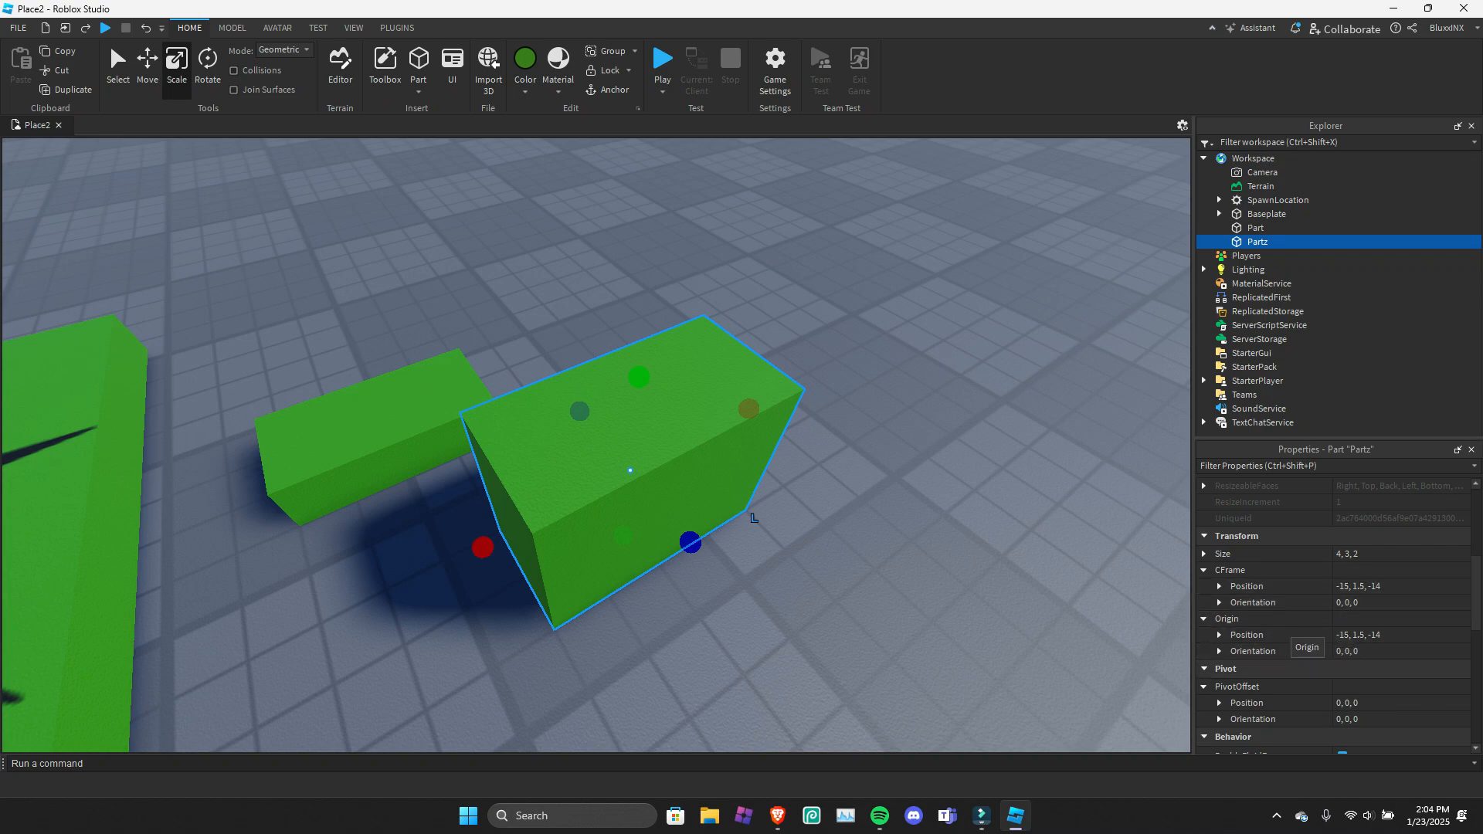
# Try rotating Partz about 79 degrees around its vertical axis and undo the rotation.
pyautogui.hotkey('ctrl', '4')
pyautogui.moveTo(649, 559); pyautogui.dragTo(738, 616)
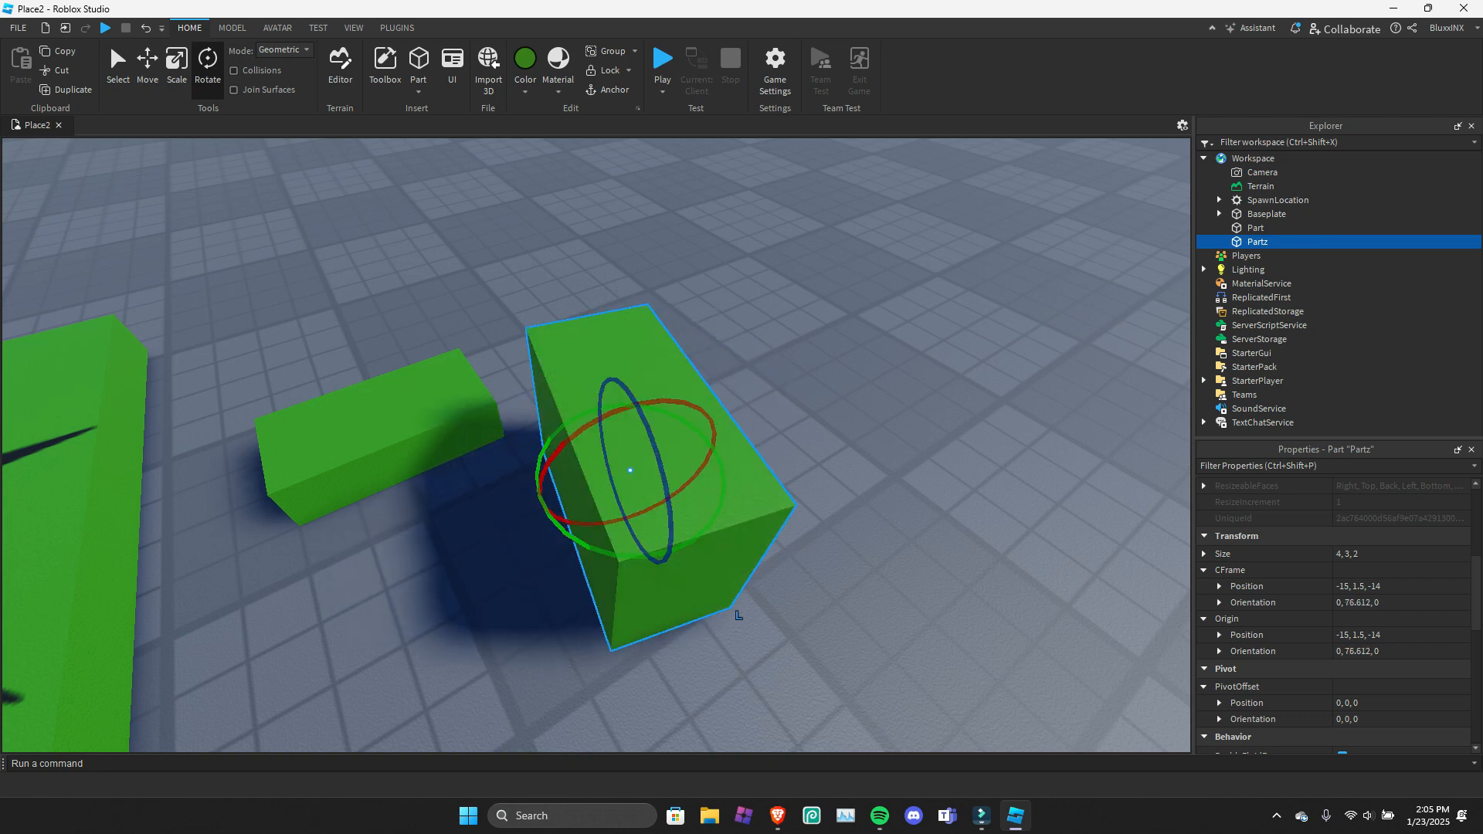
pyautogui.hotkey('ctrl', 'z')
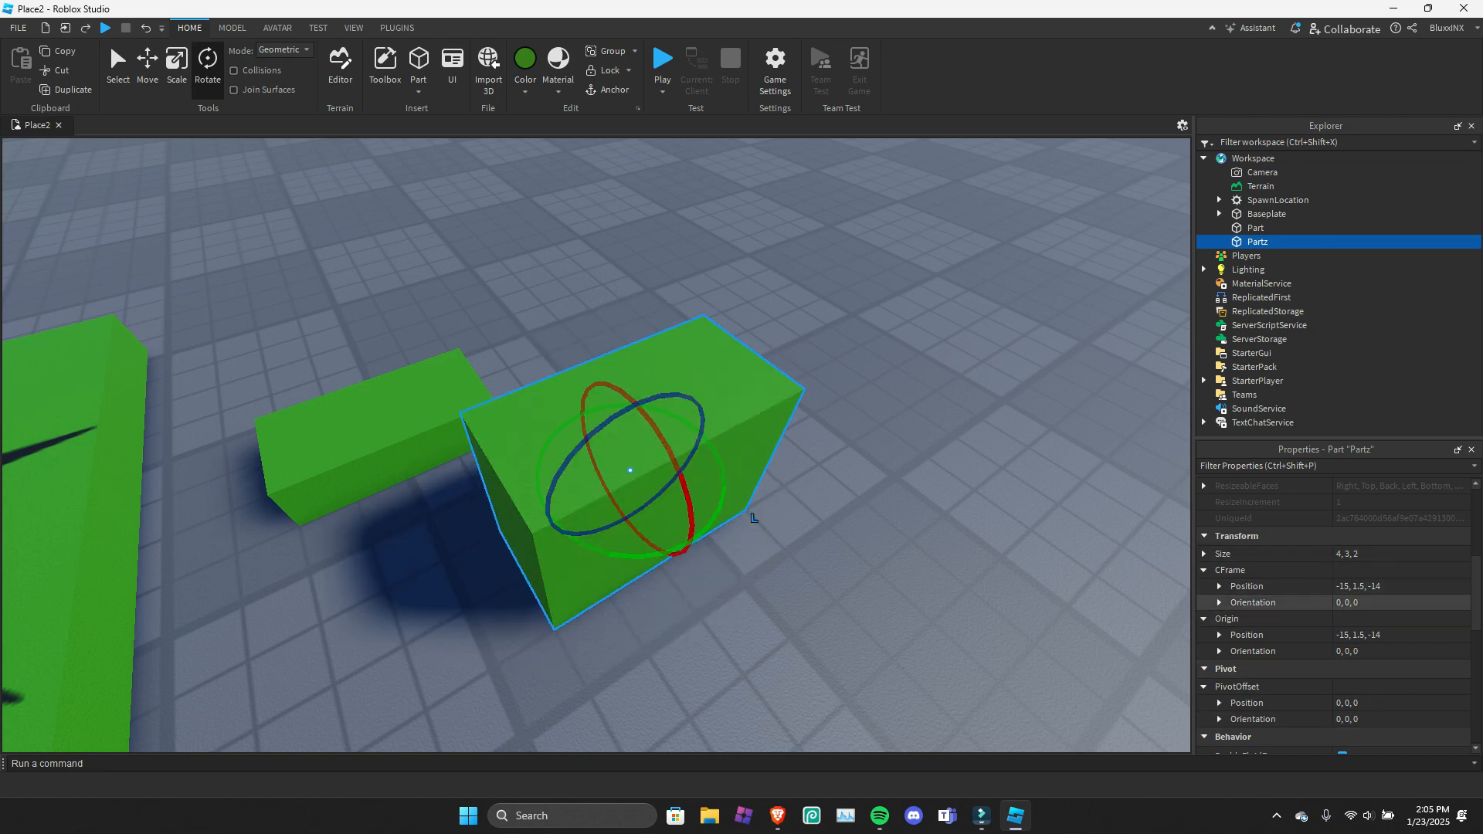
# Turn off CanCollide for Partz and anchor the part.
pyautogui.moveTo(754, 518)
pyautogui.mouseDown()
pyautogui.moveTo(668, 658)
pyautogui.moveTo(754, 518)
pyautogui.mouseUp()
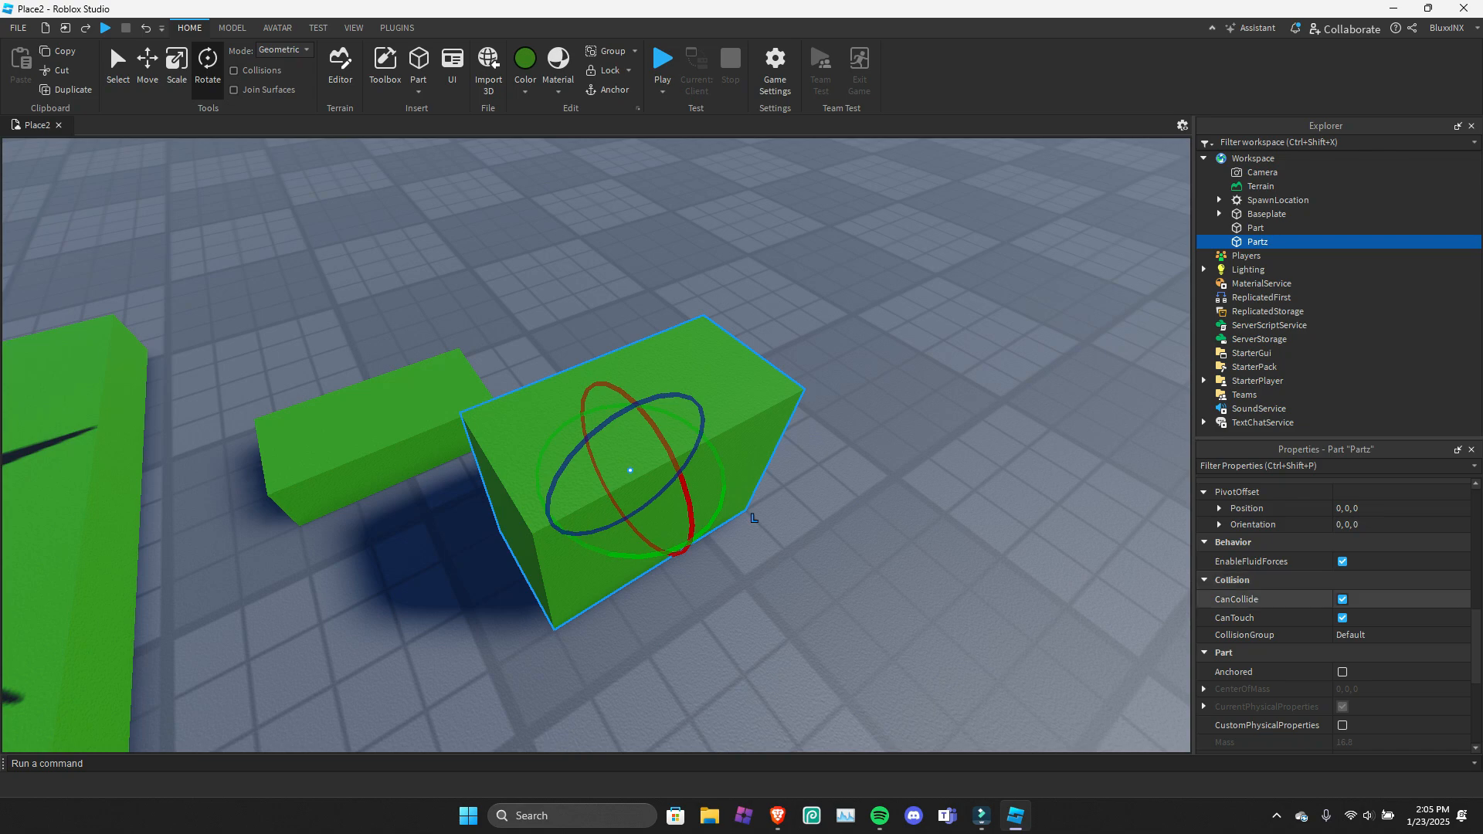
pyautogui.moveTo(754, 517); pyautogui.dragTo(723, 528, button='right')
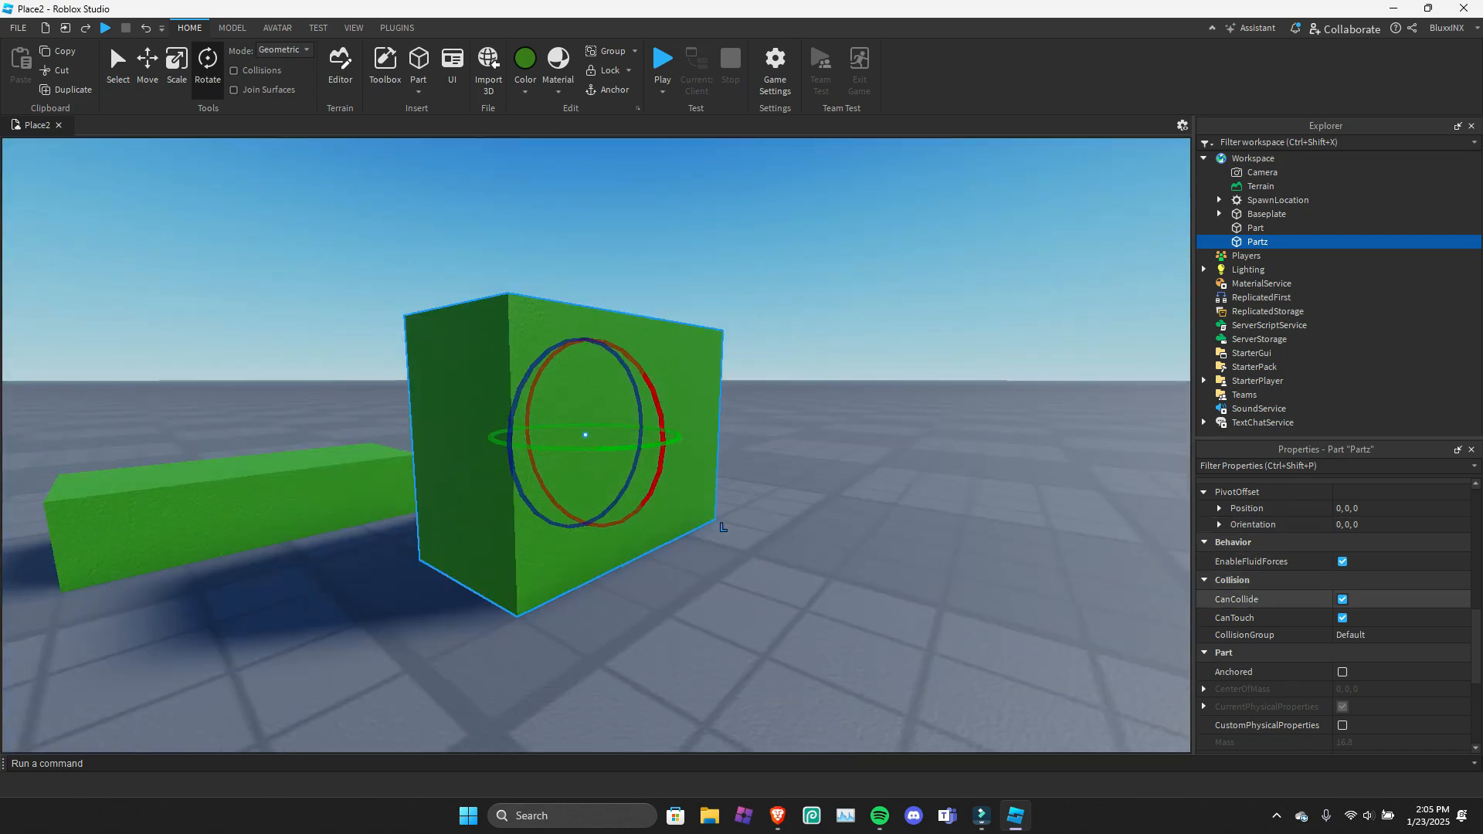
pyautogui.click(1343, 599)
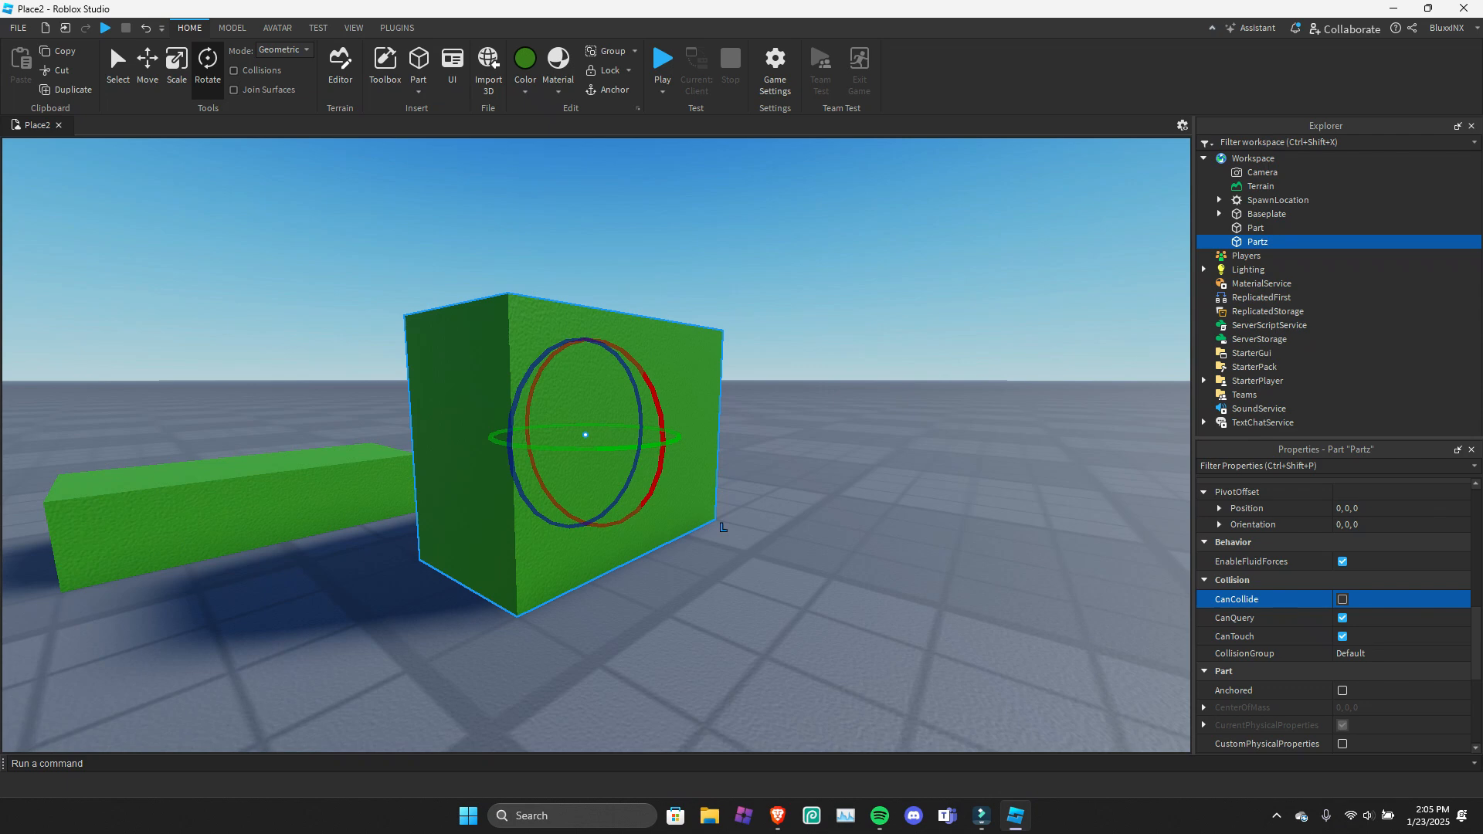
pyautogui.click(608, 89)
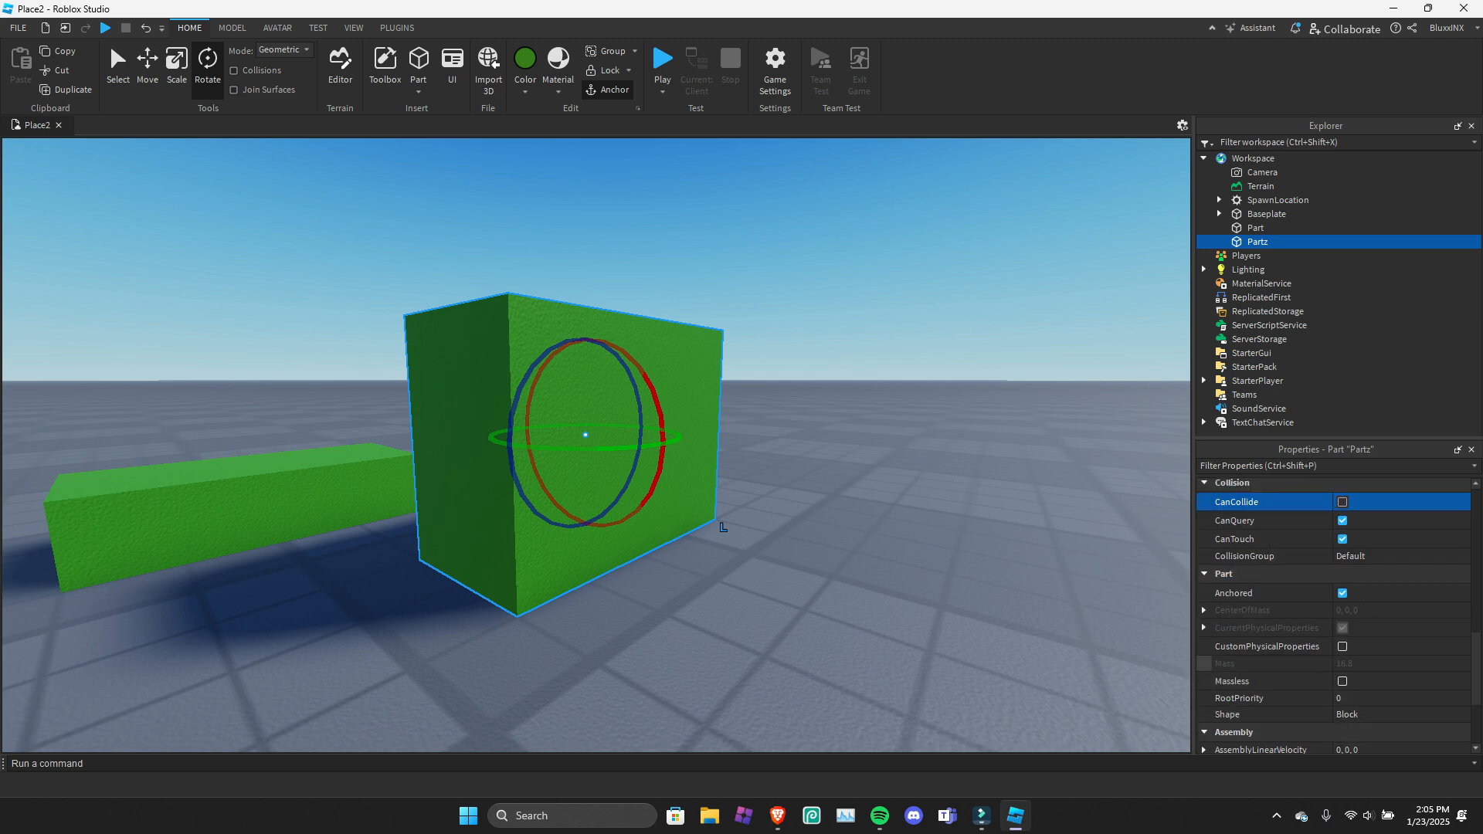
# Playtest the place, walk the character into Partz to check its collision, and stop the test.
pyautogui.press('F5')
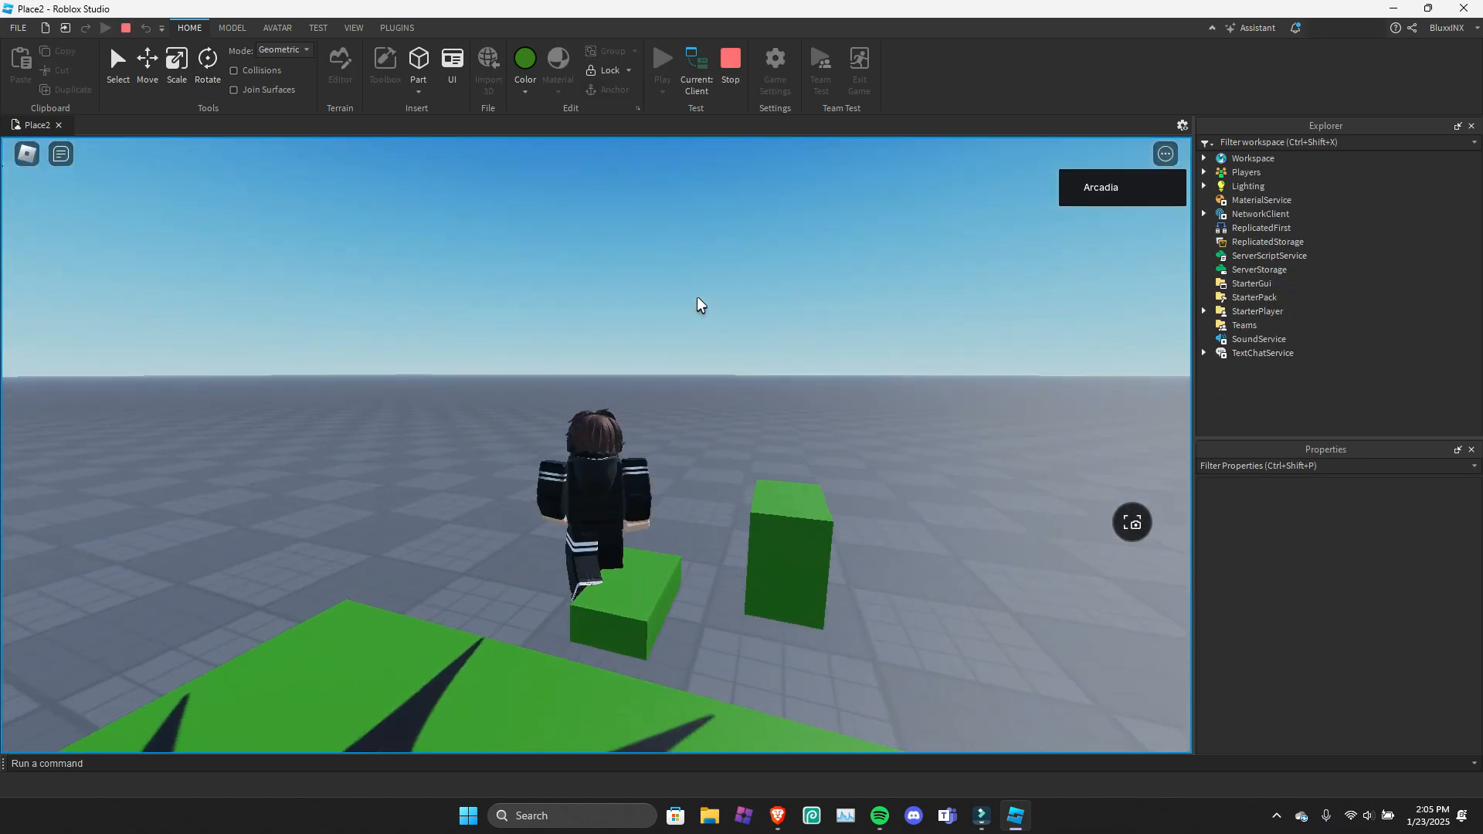
pyautogui.press('d')
pyautogui.moveTo(697, 298); pyautogui.dragTo(697, 298, button='right')
pyautogui.press('d')
pyautogui.press('w')
pyautogui.press('s')
pyautogui.press('w')
pyautogui.hotkey('shift', 'F5')
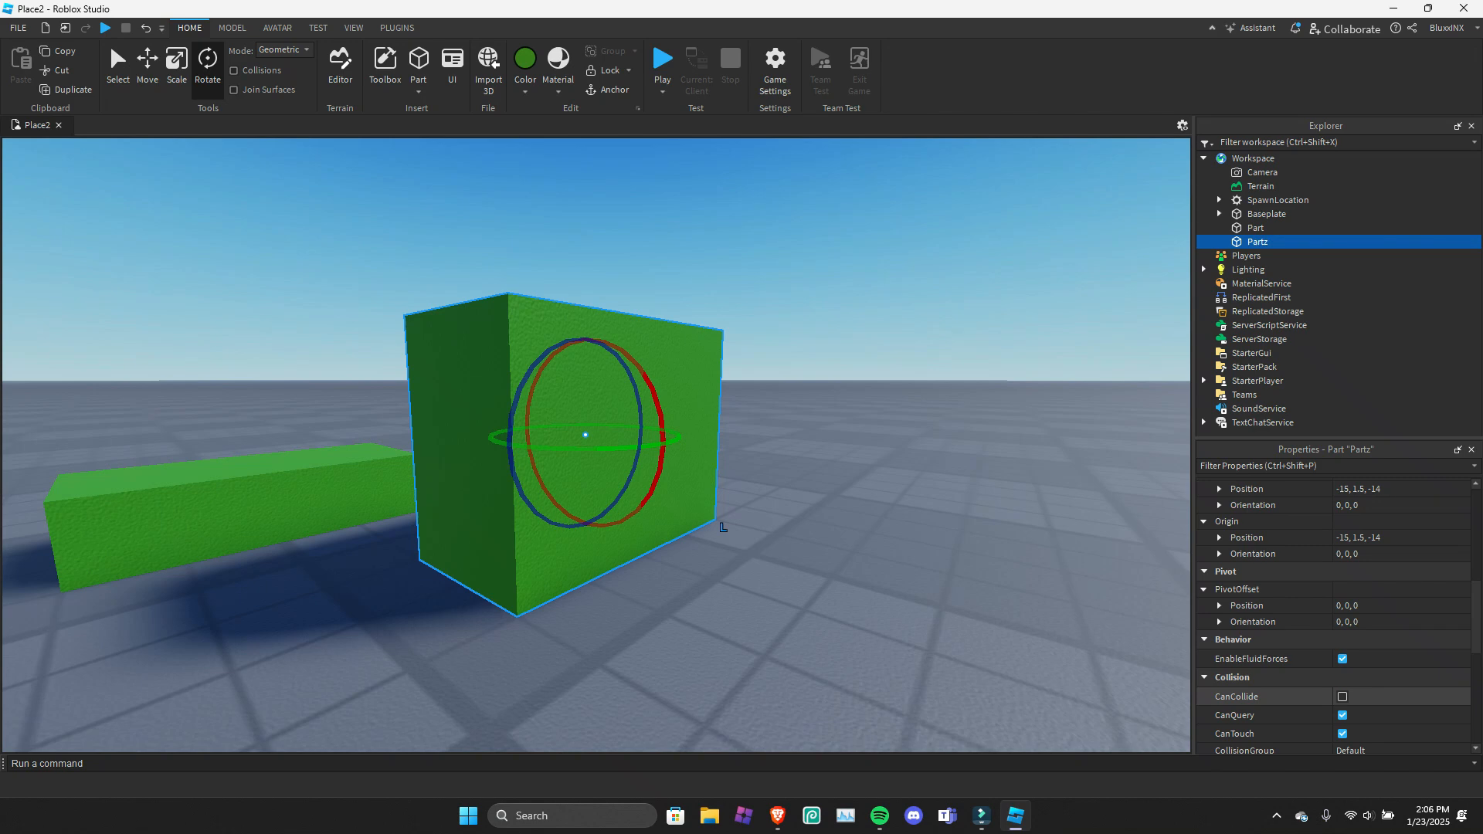
# Turn Anchored off for Partz and back on.
pyautogui.scroll(-3, 1335, 618)
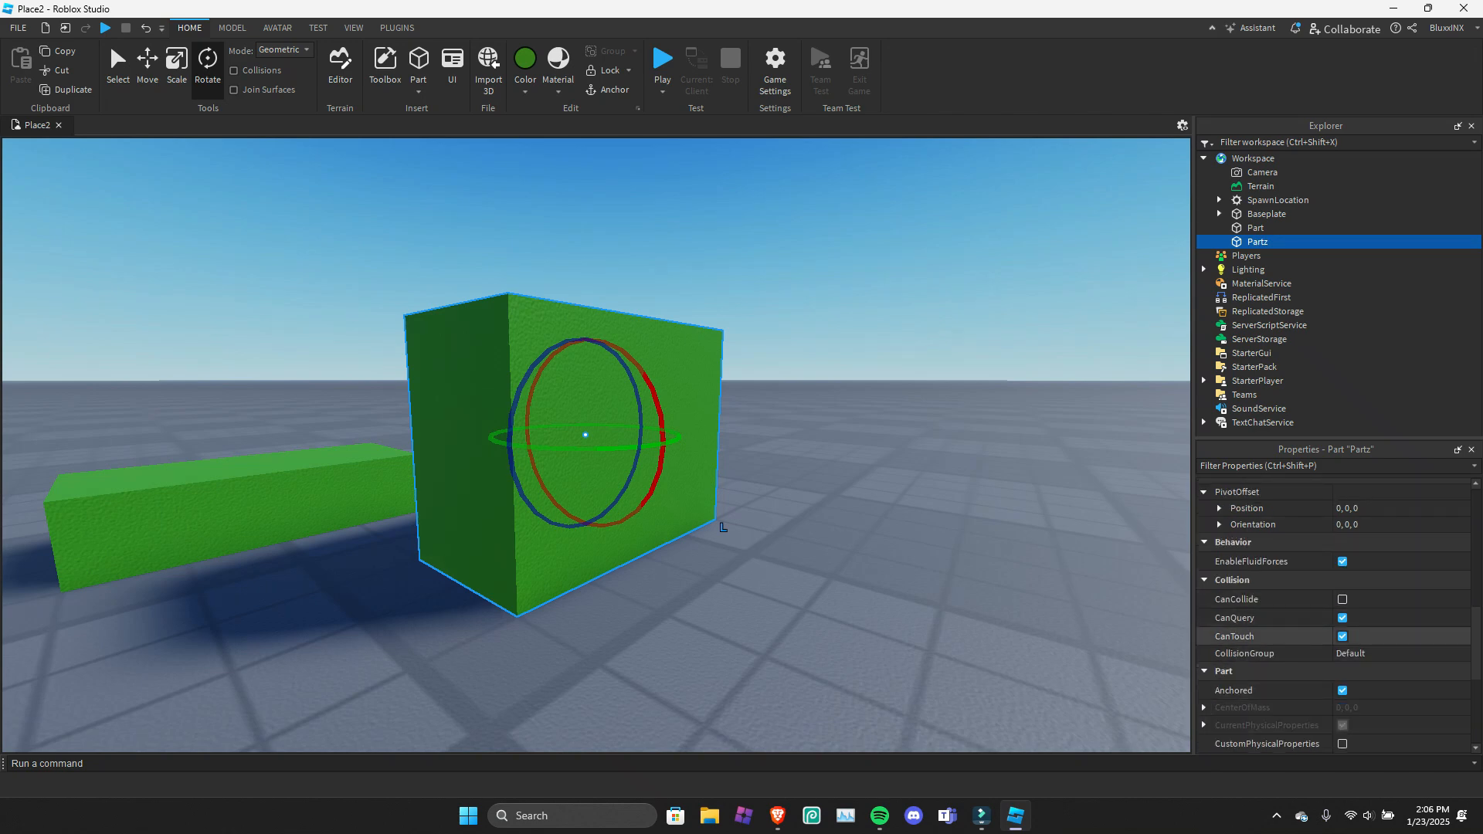
pyautogui.scroll(-3, 1335, 593)
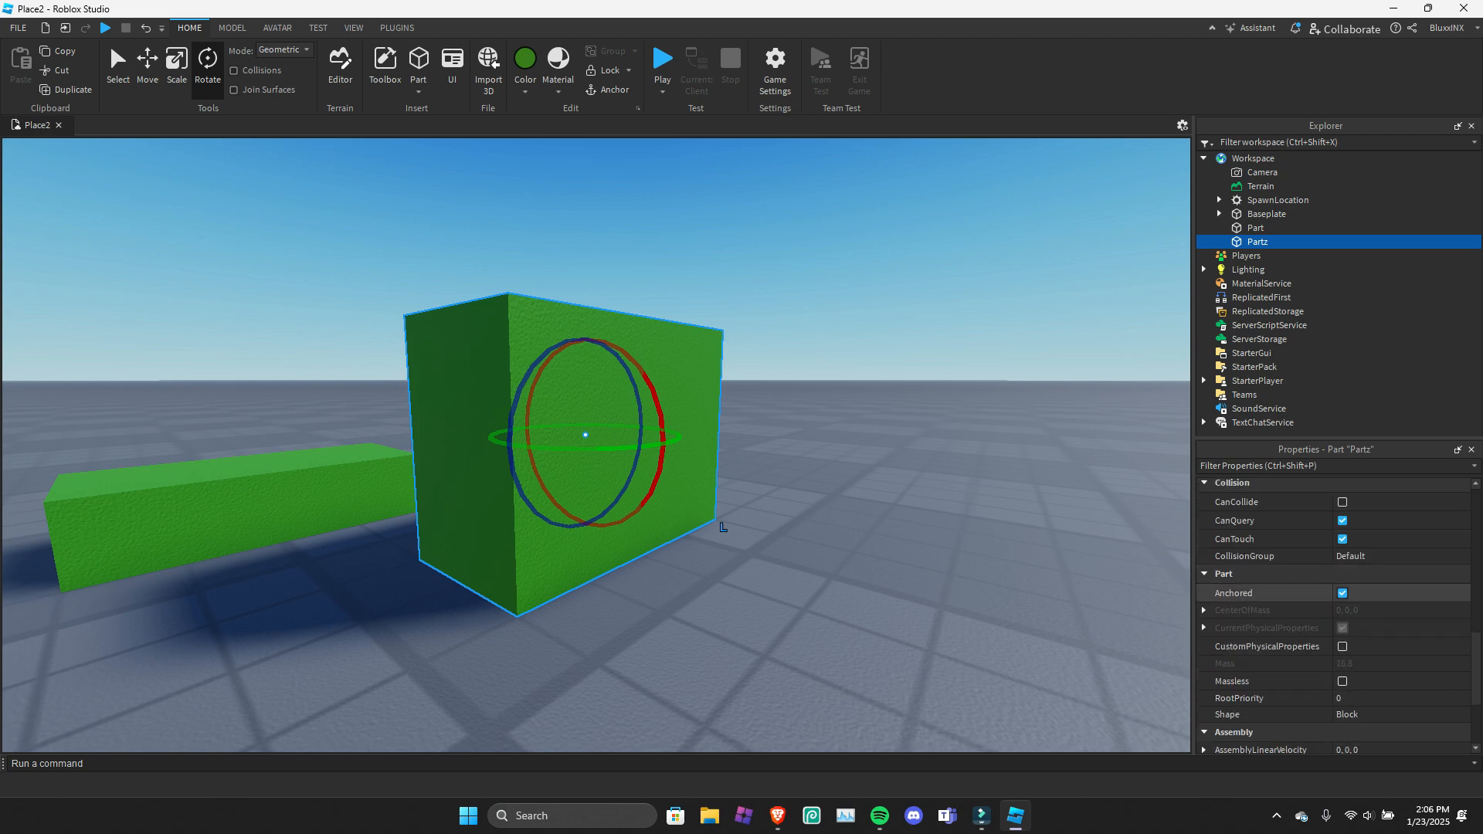
pyautogui.click(1343, 593)
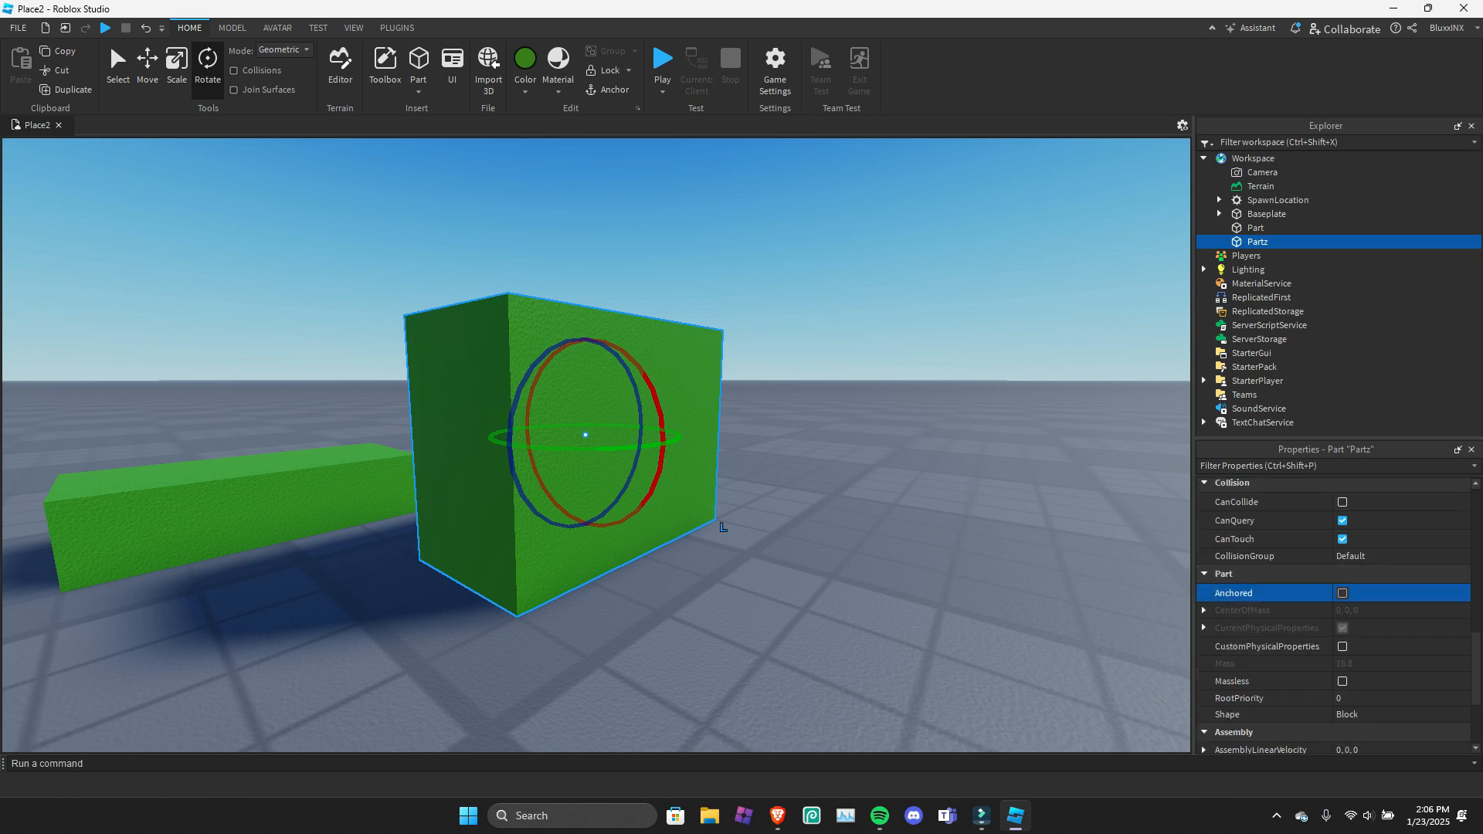
pyautogui.click(1343, 594)
# Enable CustomPhysicalProperties and Massless for Partz.
pyautogui.scroll(-2, 1343, 593)
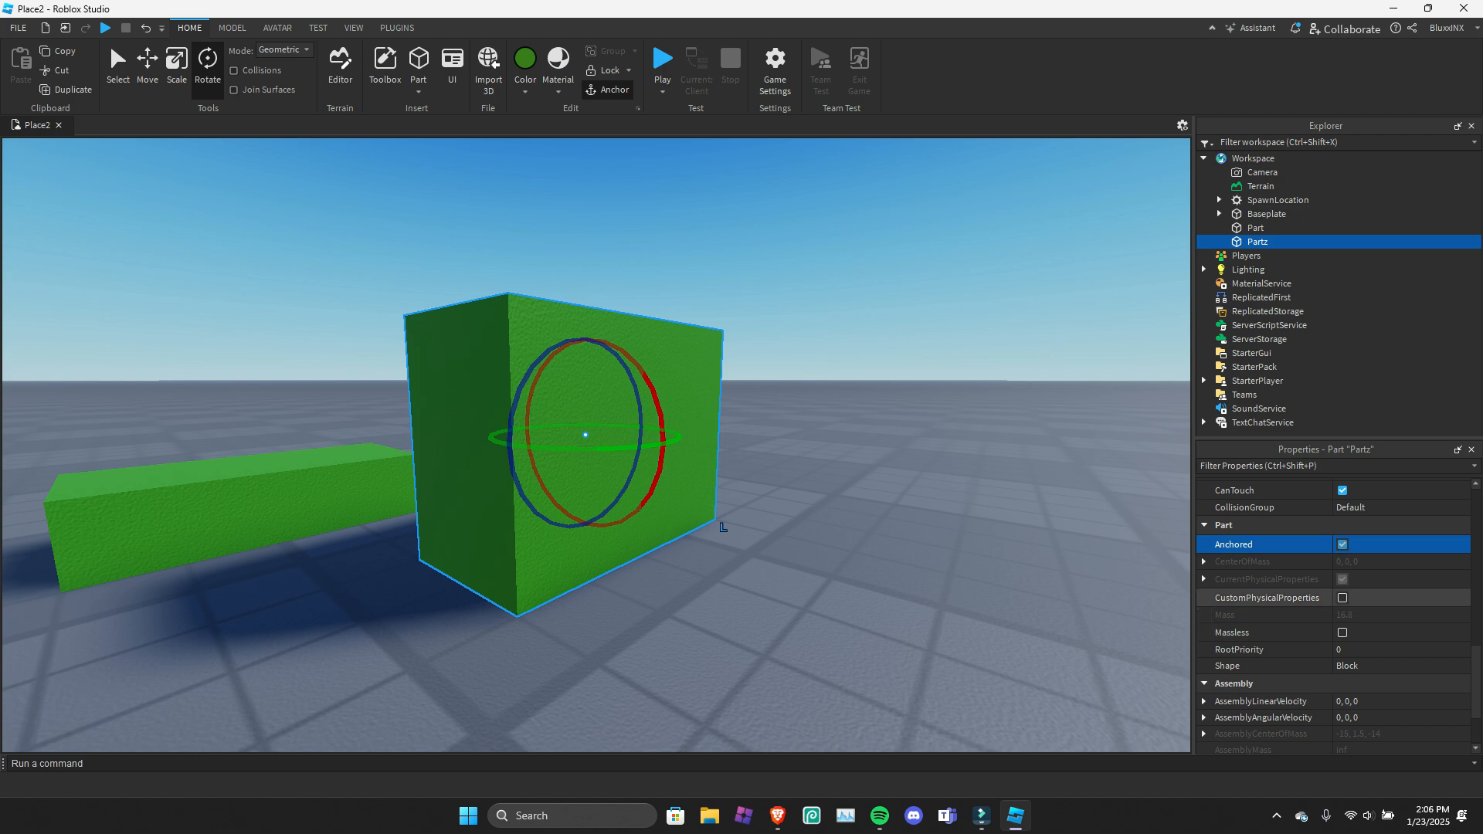
pyautogui.click(1343, 598)
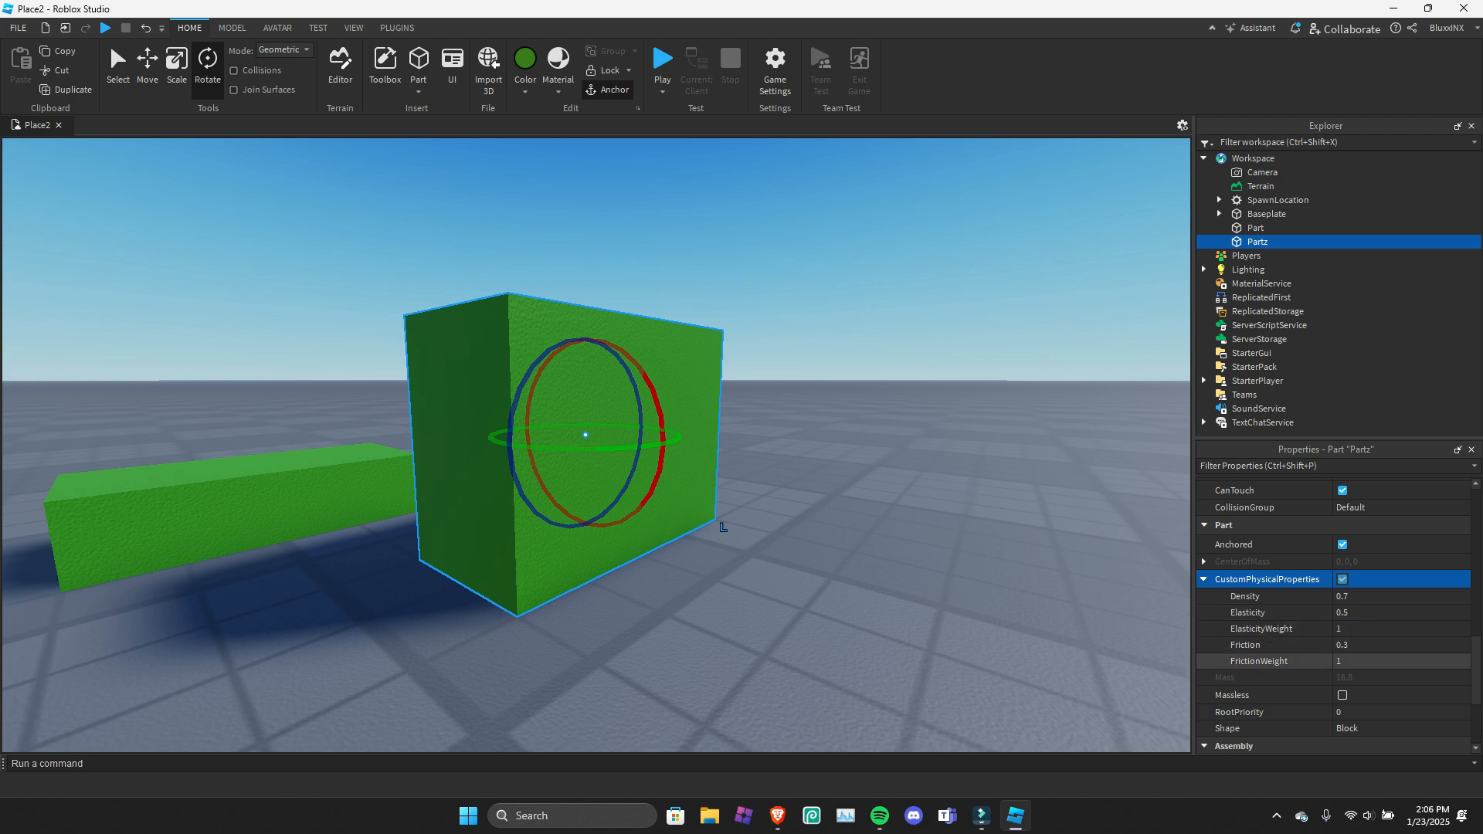
pyautogui.scroll(-1, 1275, 661)
pyautogui.click(1343, 647)
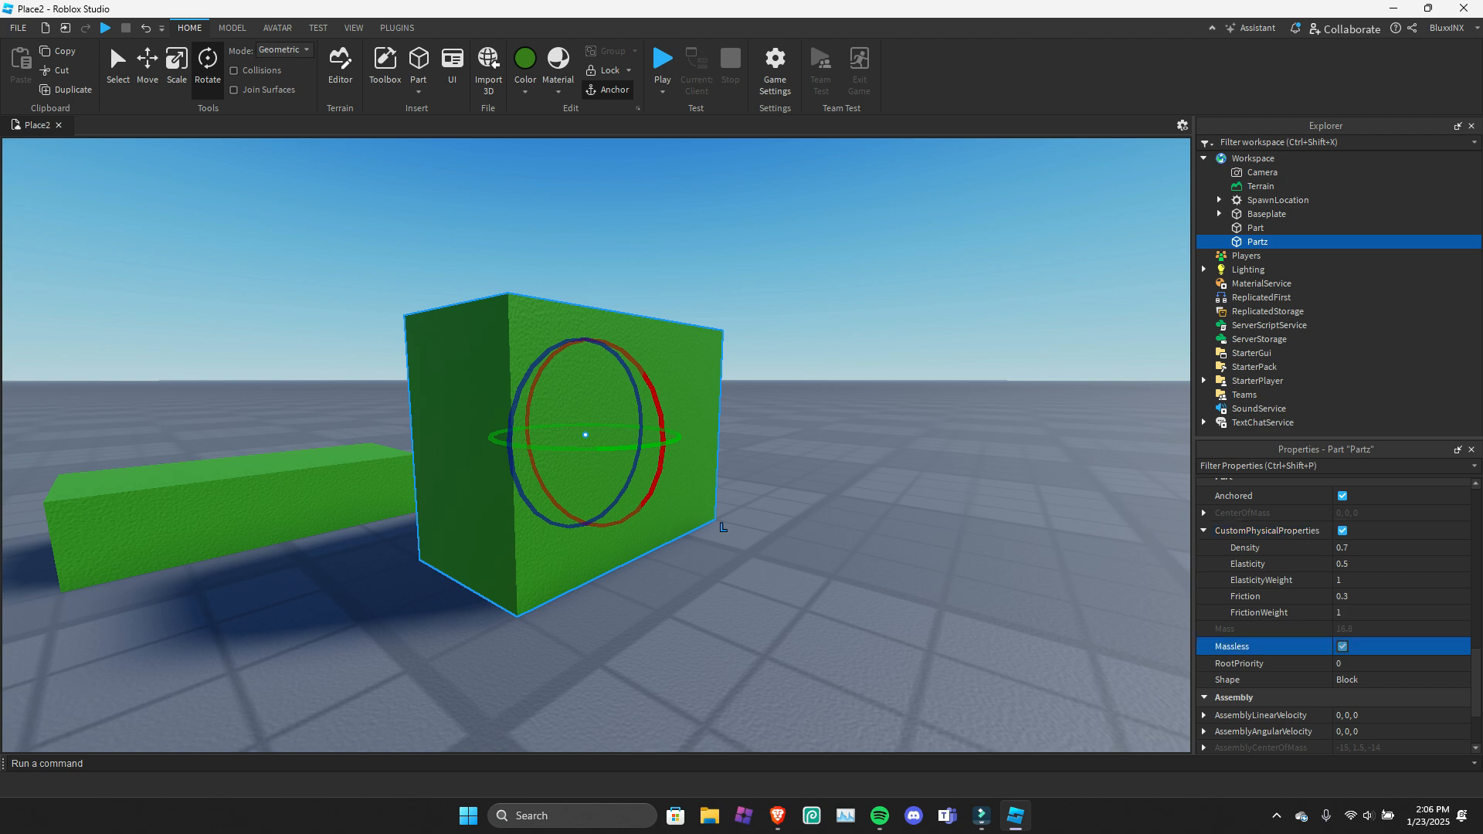
# Try moving Partz up above the baseplate and bring it back to the ground.
pyautogui.hotkey('ctrl', '2')
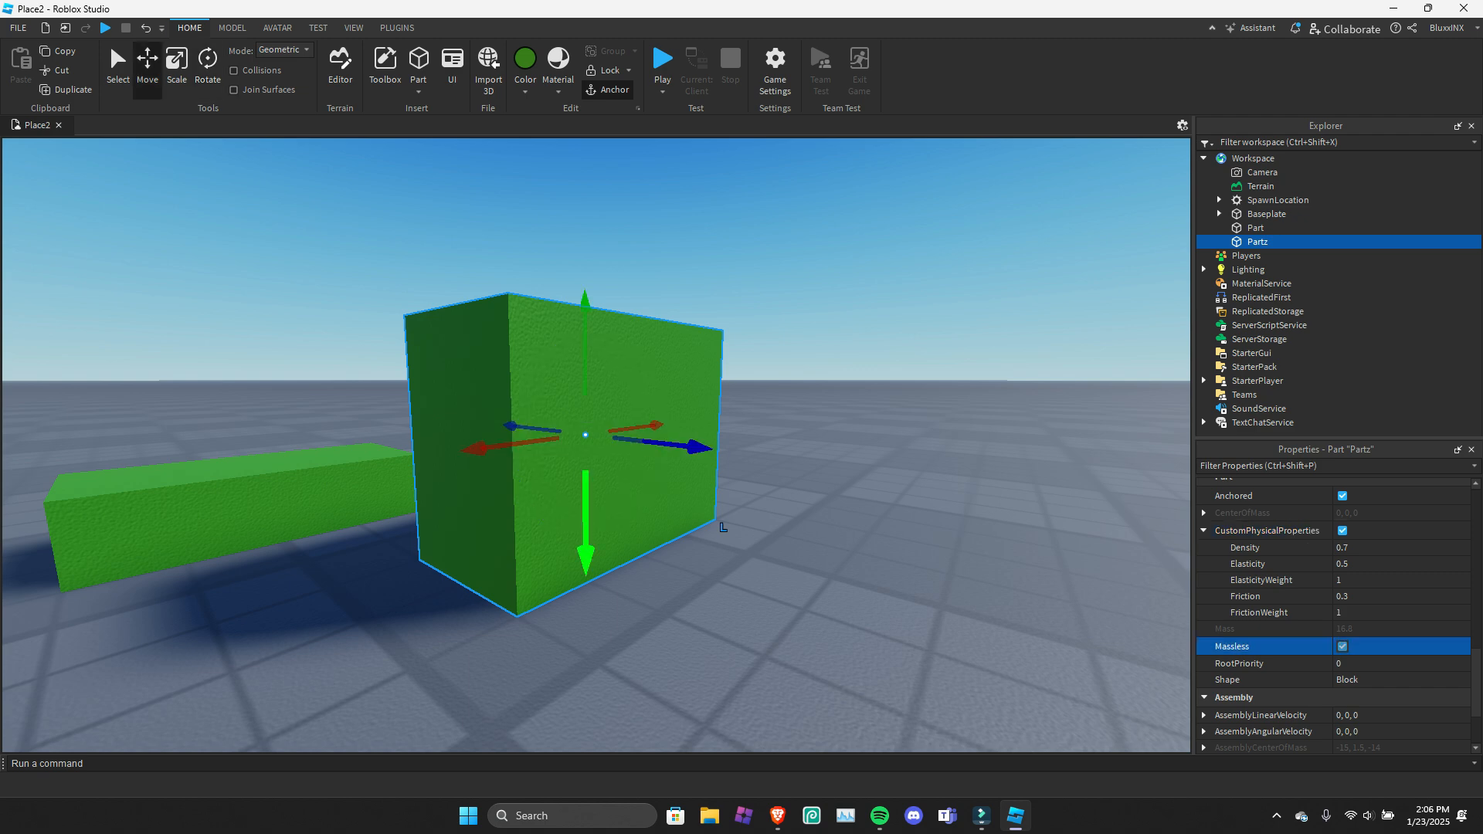
pyautogui.moveTo(585, 533); pyautogui.dragTo(585, 383)
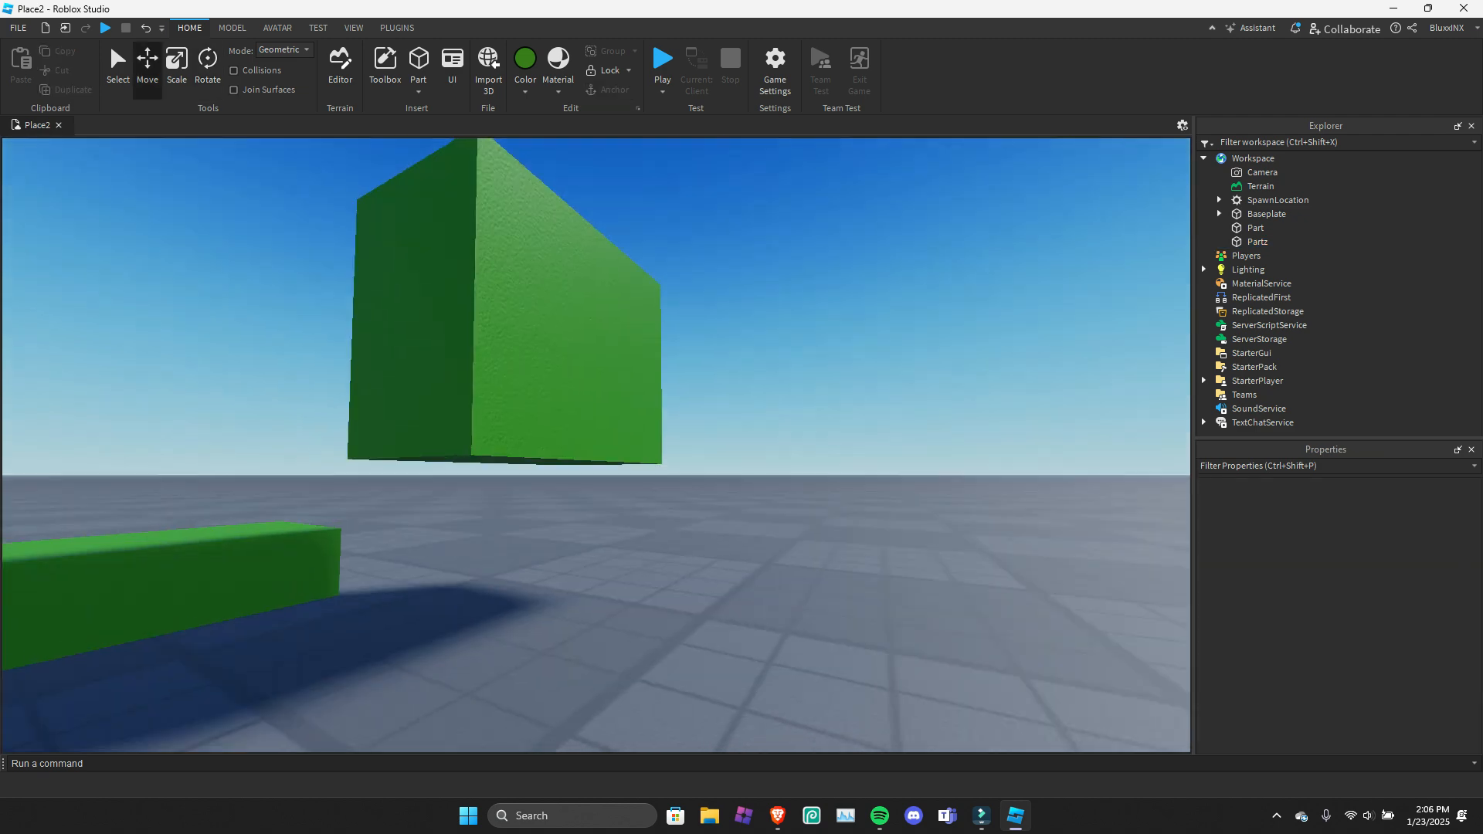
pyautogui.click(757, 444)
pyautogui.moveTo(757, 445); pyautogui.dragTo(753, 605)
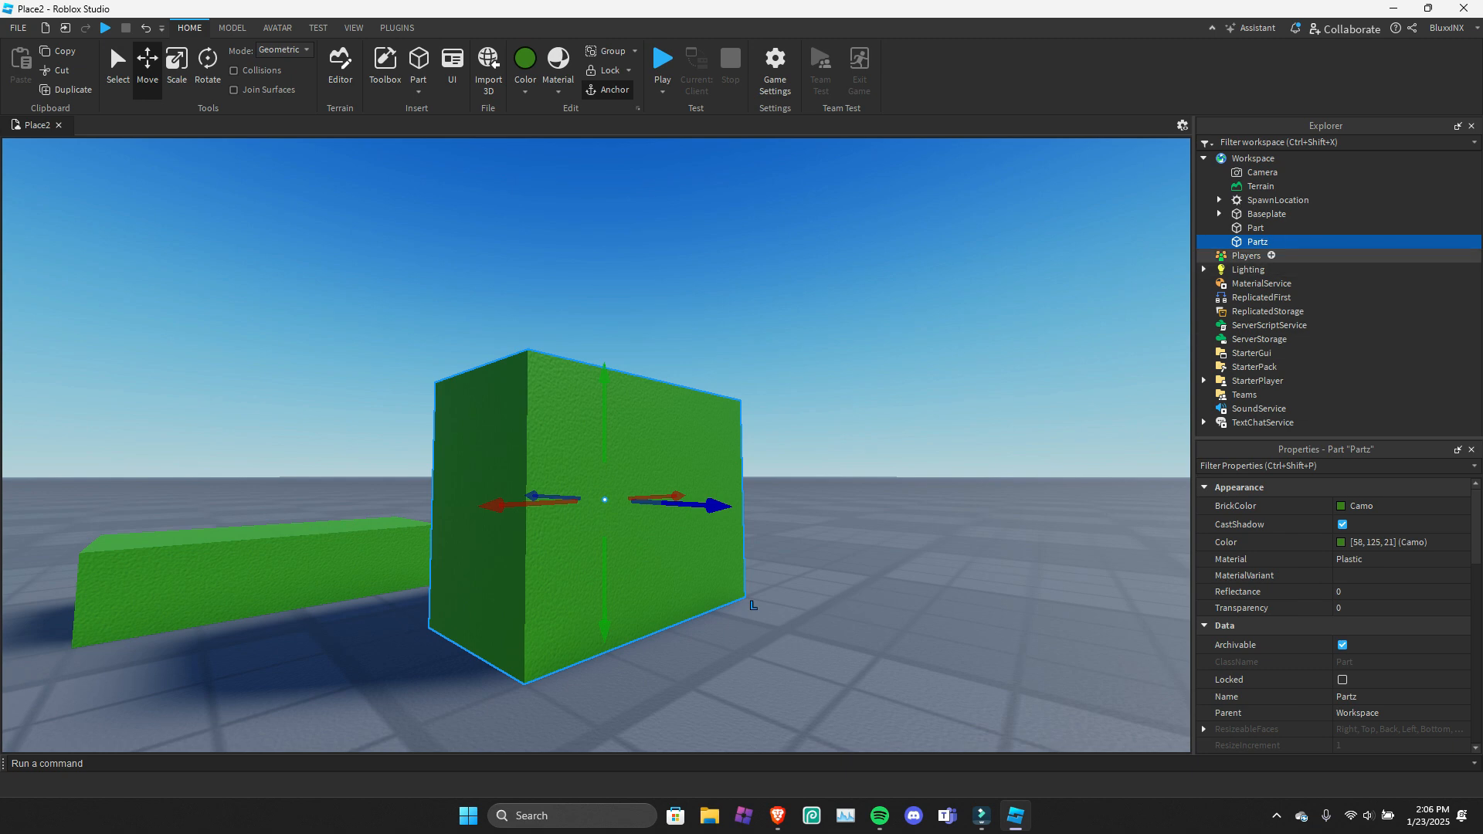
# Try the Ball, CornerWedge and Cylinder shapes on Partz and set its shape to Wedge.
pyautogui.scroll(-4, 1336, 618)
pyautogui.scroll(-5, 1336, 618)
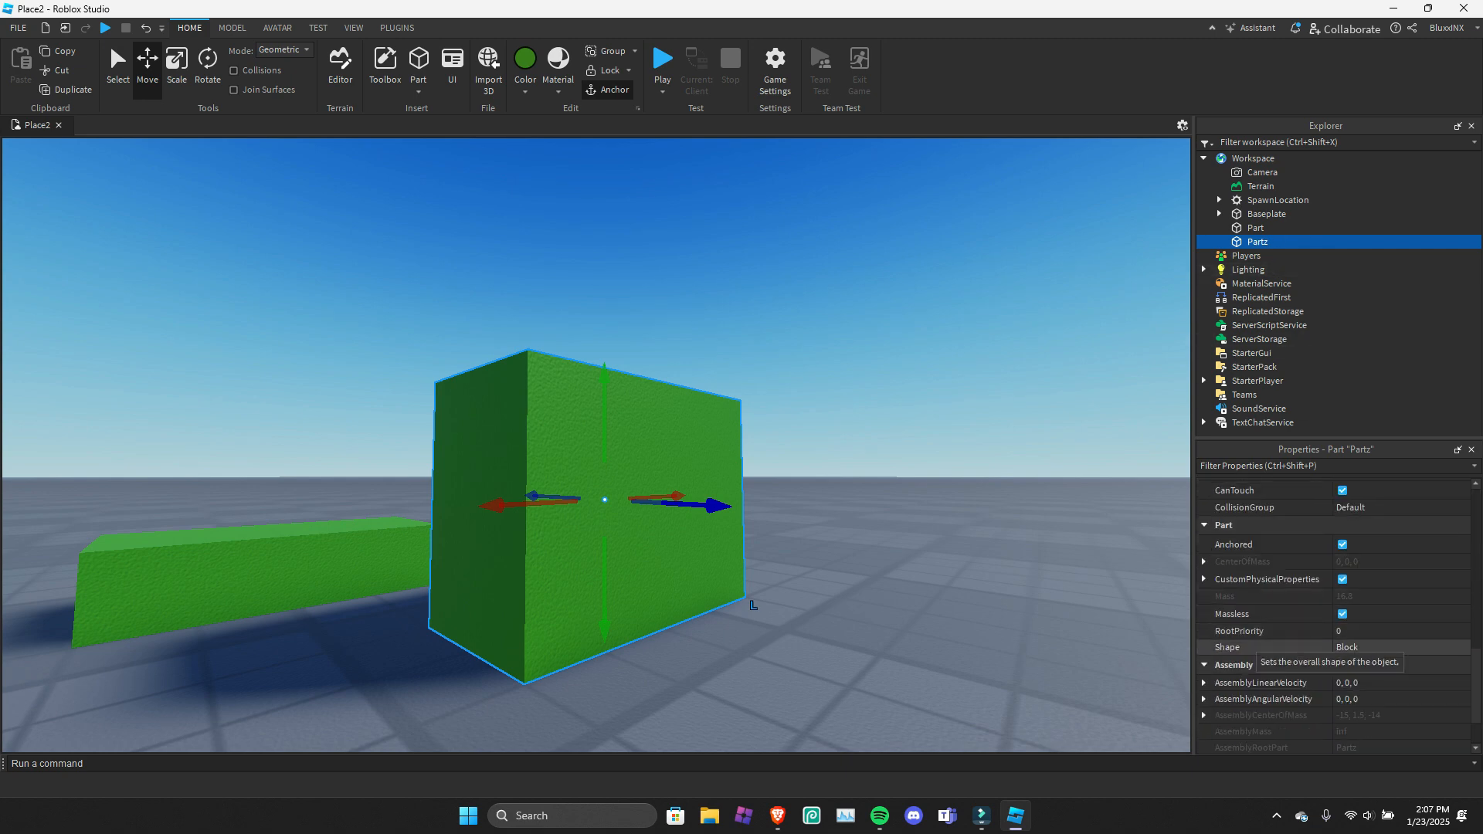
pyautogui.click(1360, 647)
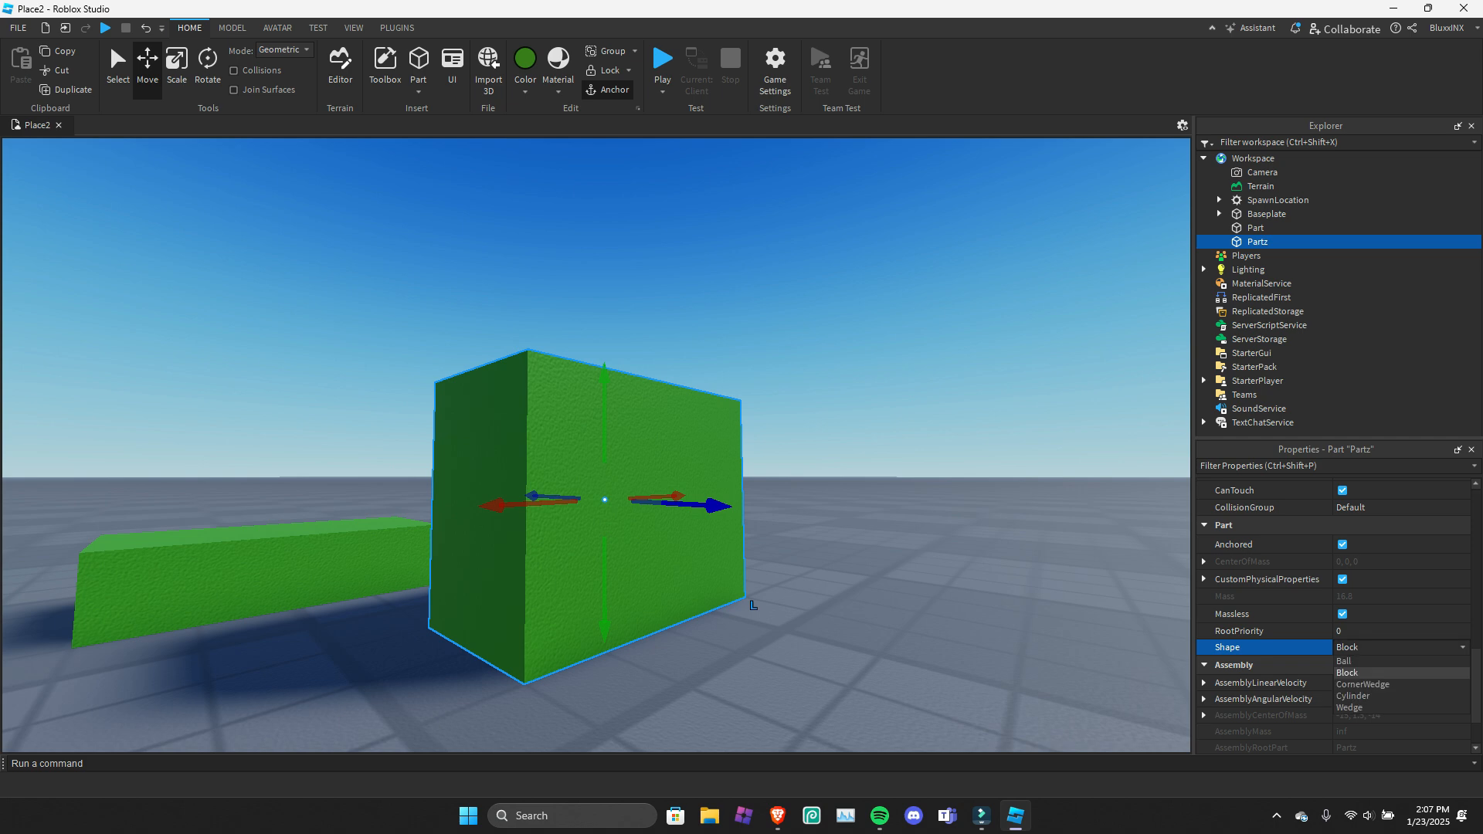
pyautogui.click(1344, 662)
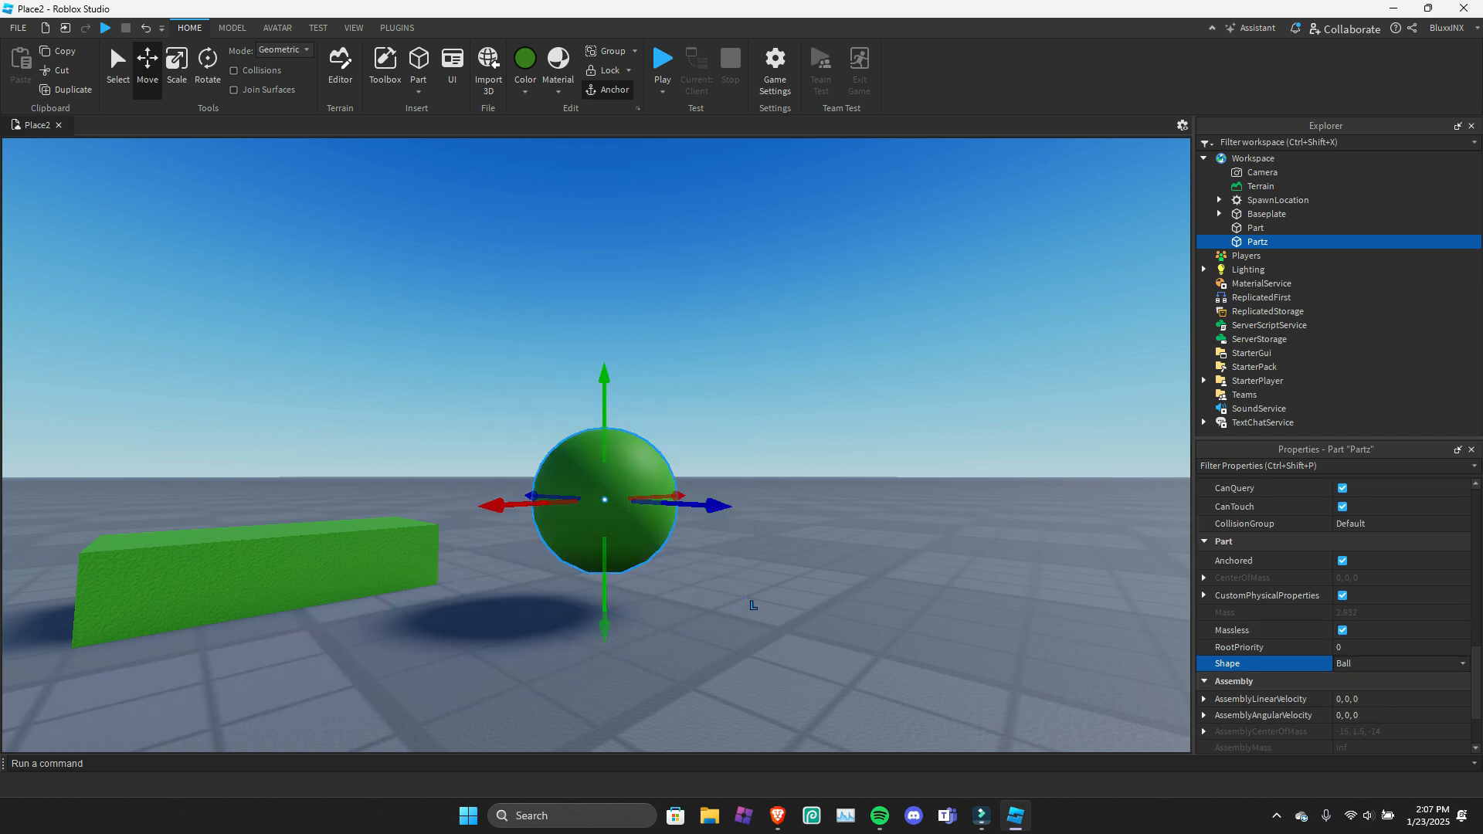
pyautogui.click(1363, 663)
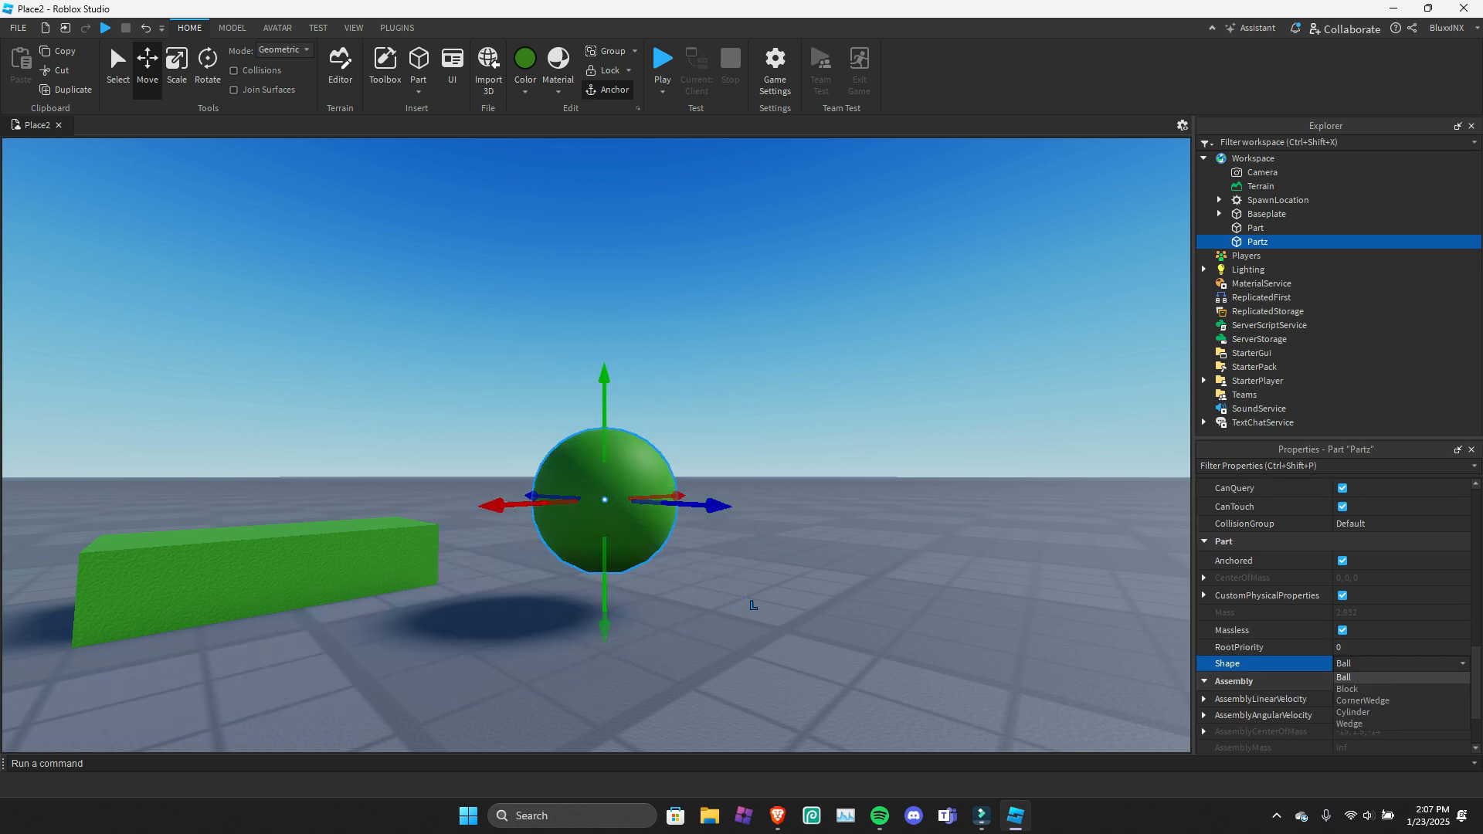
pyautogui.click(1363, 700)
pyautogui.click(1364, 647)
pyautogui.click(1363, 698)
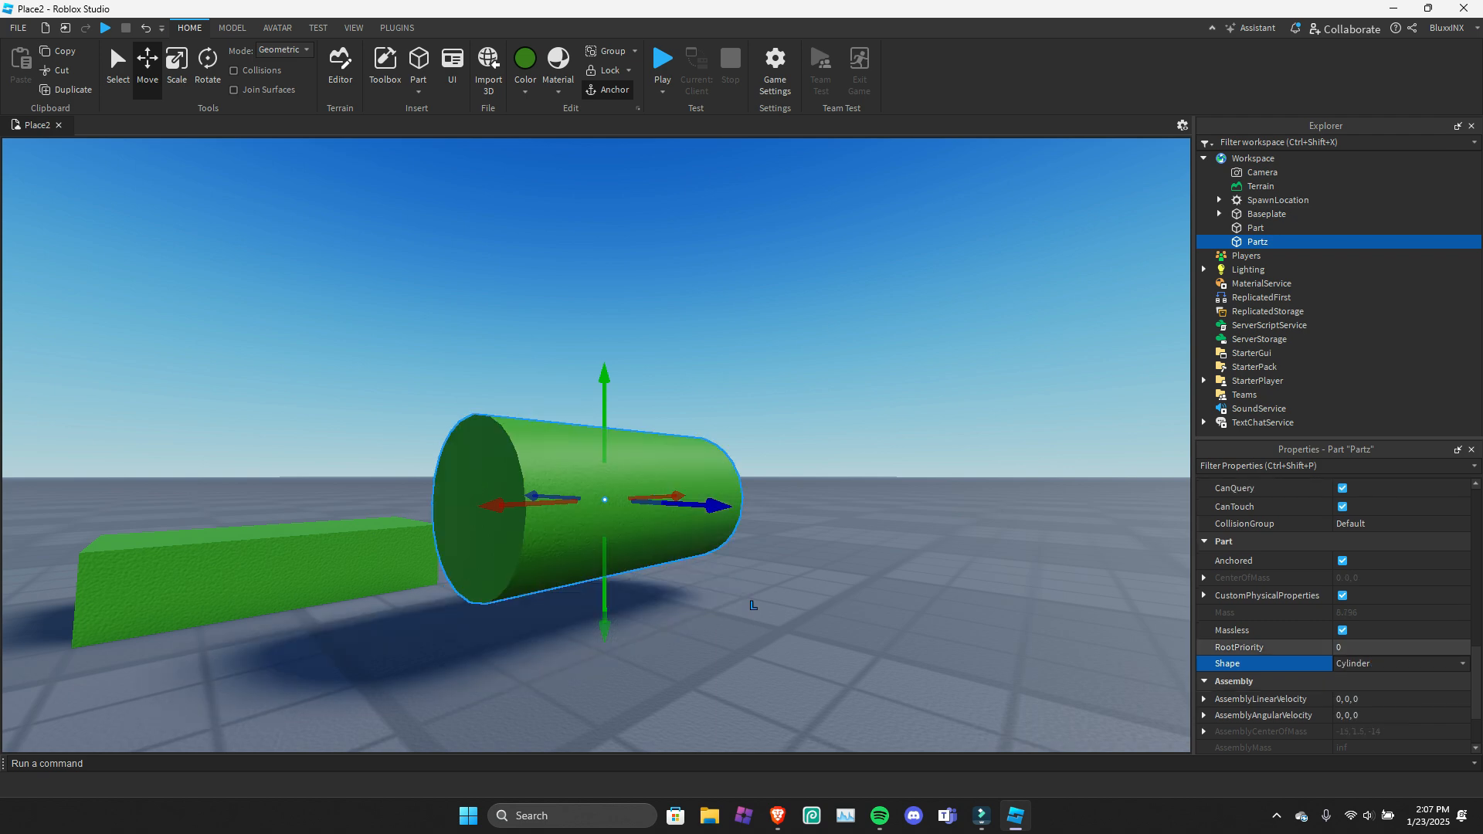
pyautogui.click(1364, 663)
pyautogui.click(1363, 724)
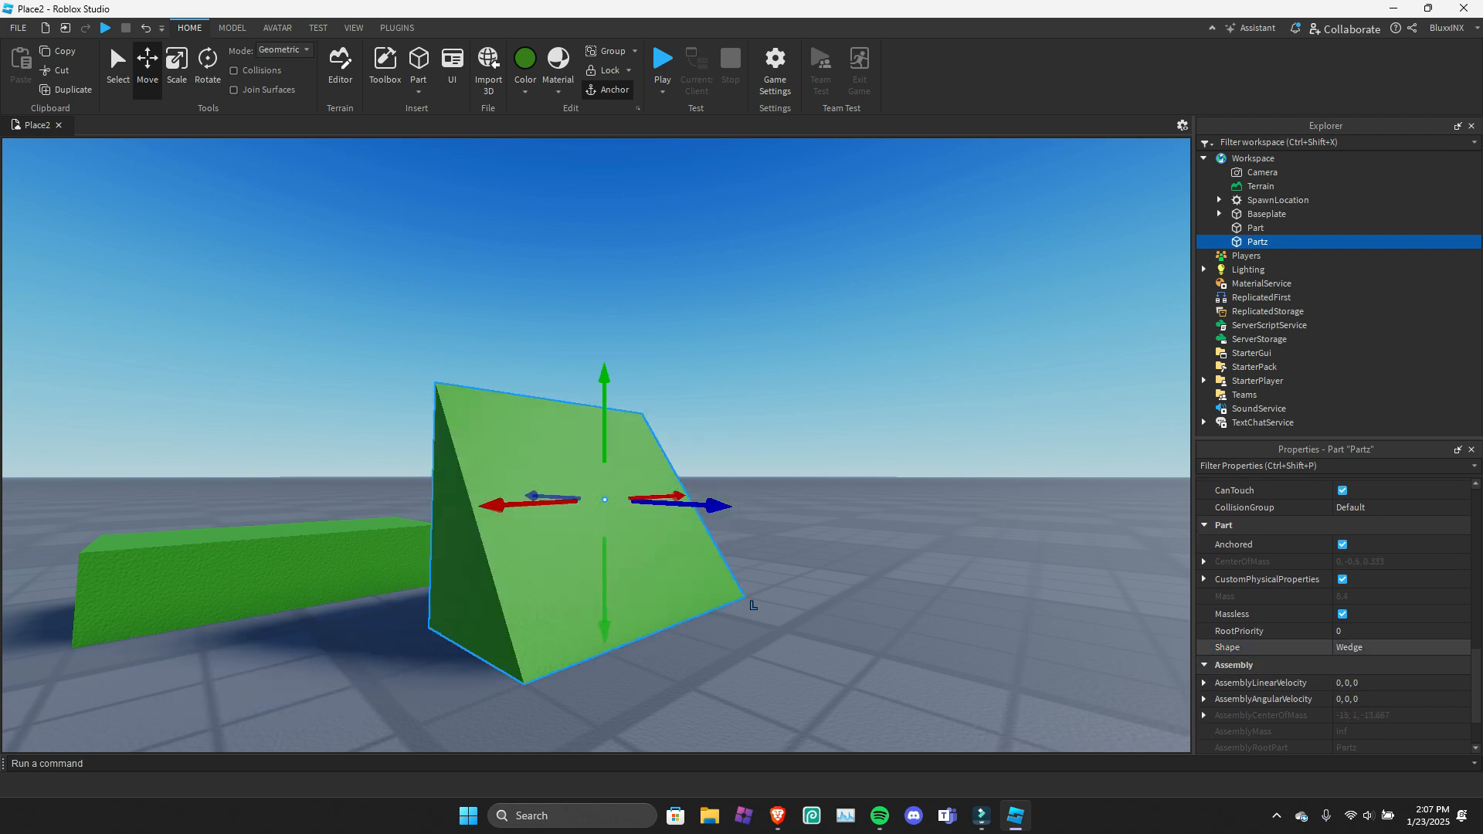
# Set Partz's shape to Block and expand and collapse its assembly linear and angular velocity values.
pyautogui.click(1364, 647)
pyautogui.click(1349, 673)
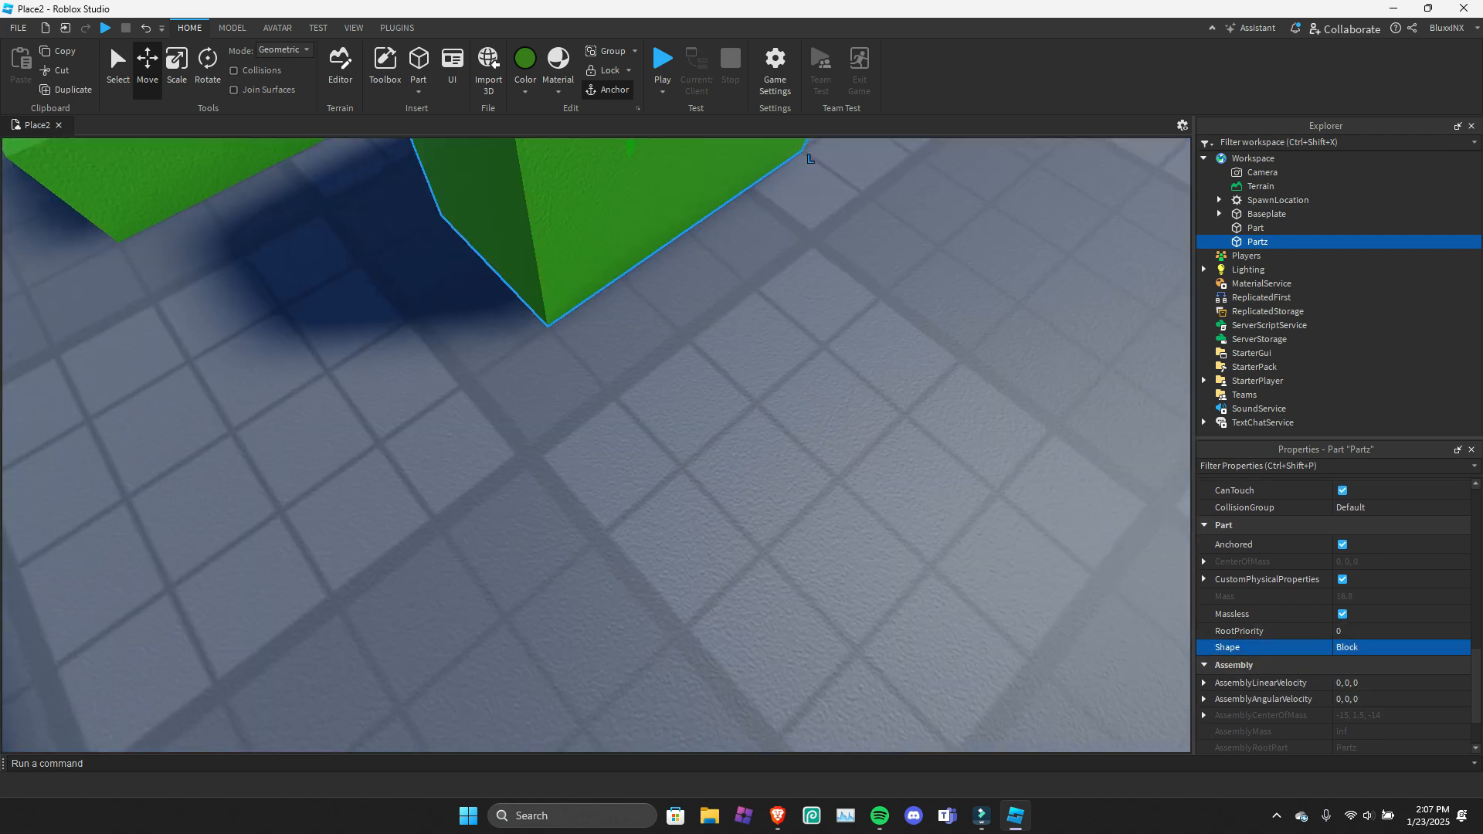
pyautogui.scroll(-3, 1275, 683)
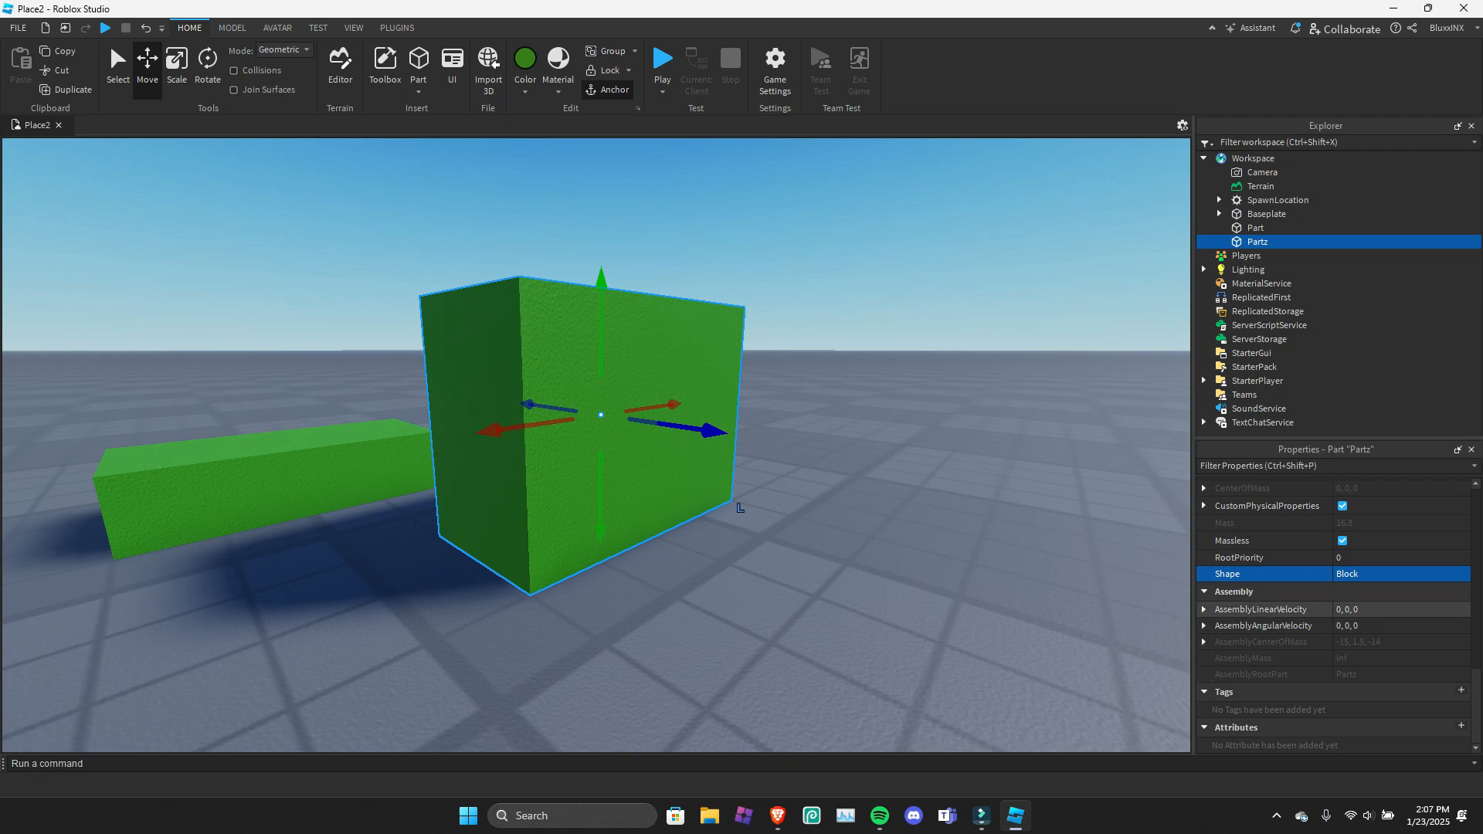
pyautogui.click(1203, 610)
pyautogui.click(1203, 610)
pyautogui.click(1204, 626)
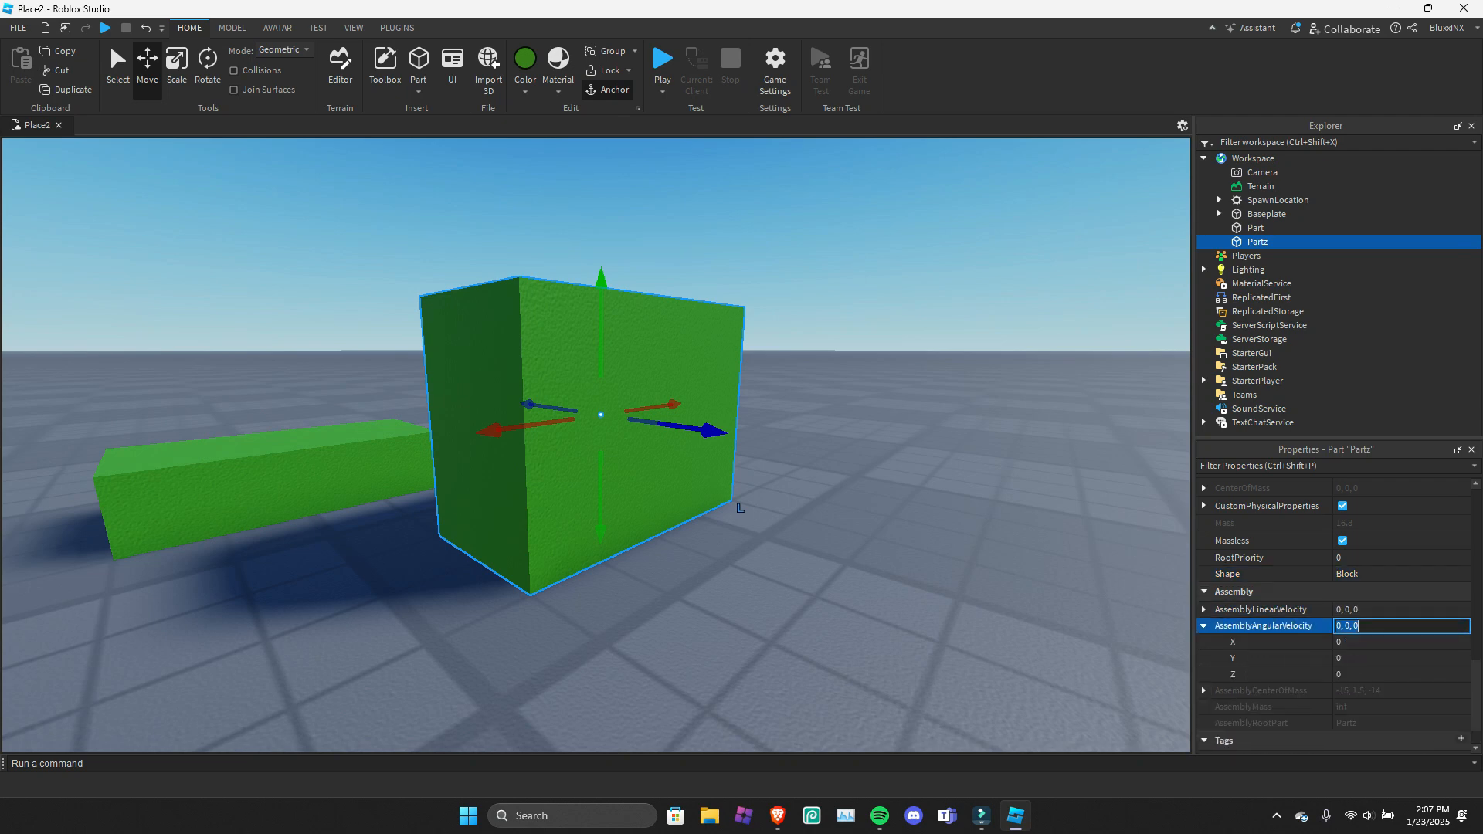
pyautogui.click(1204, 626)
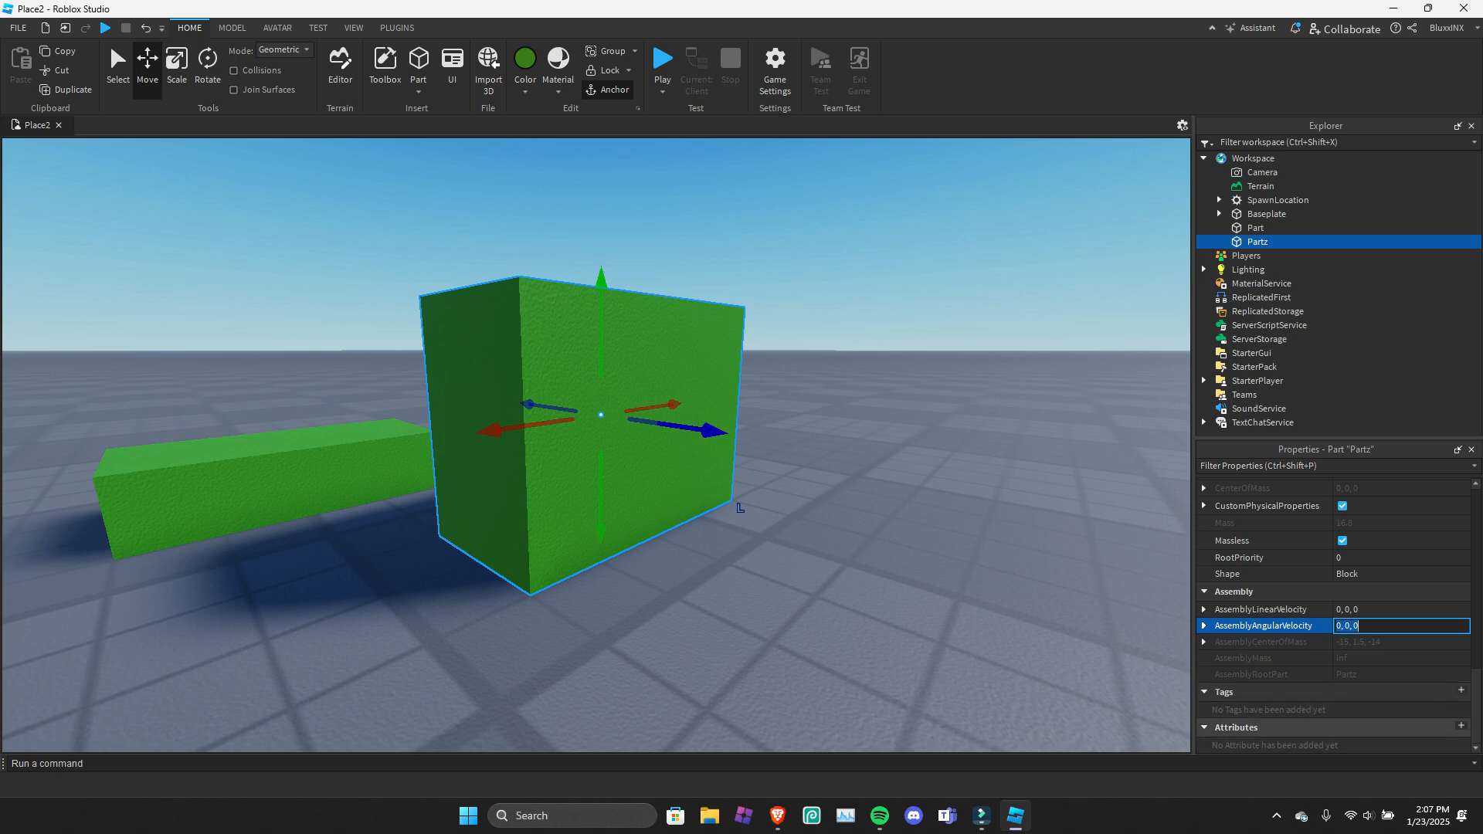
pyautogui.click(657, 347)
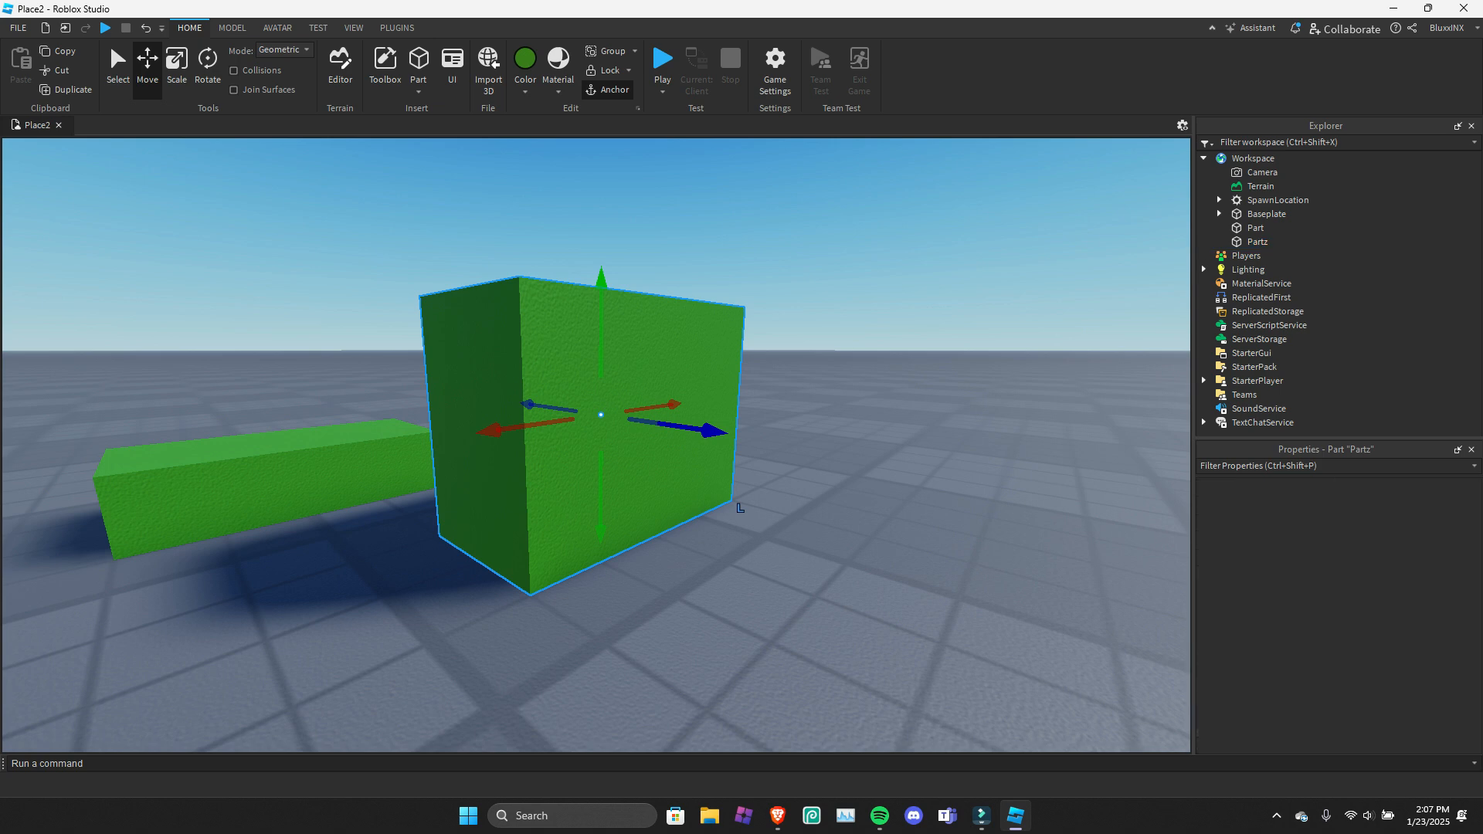
# Try generating a masculine R15 Rthro Avatar rig and undo it.
pyautogui.click(277, 28)
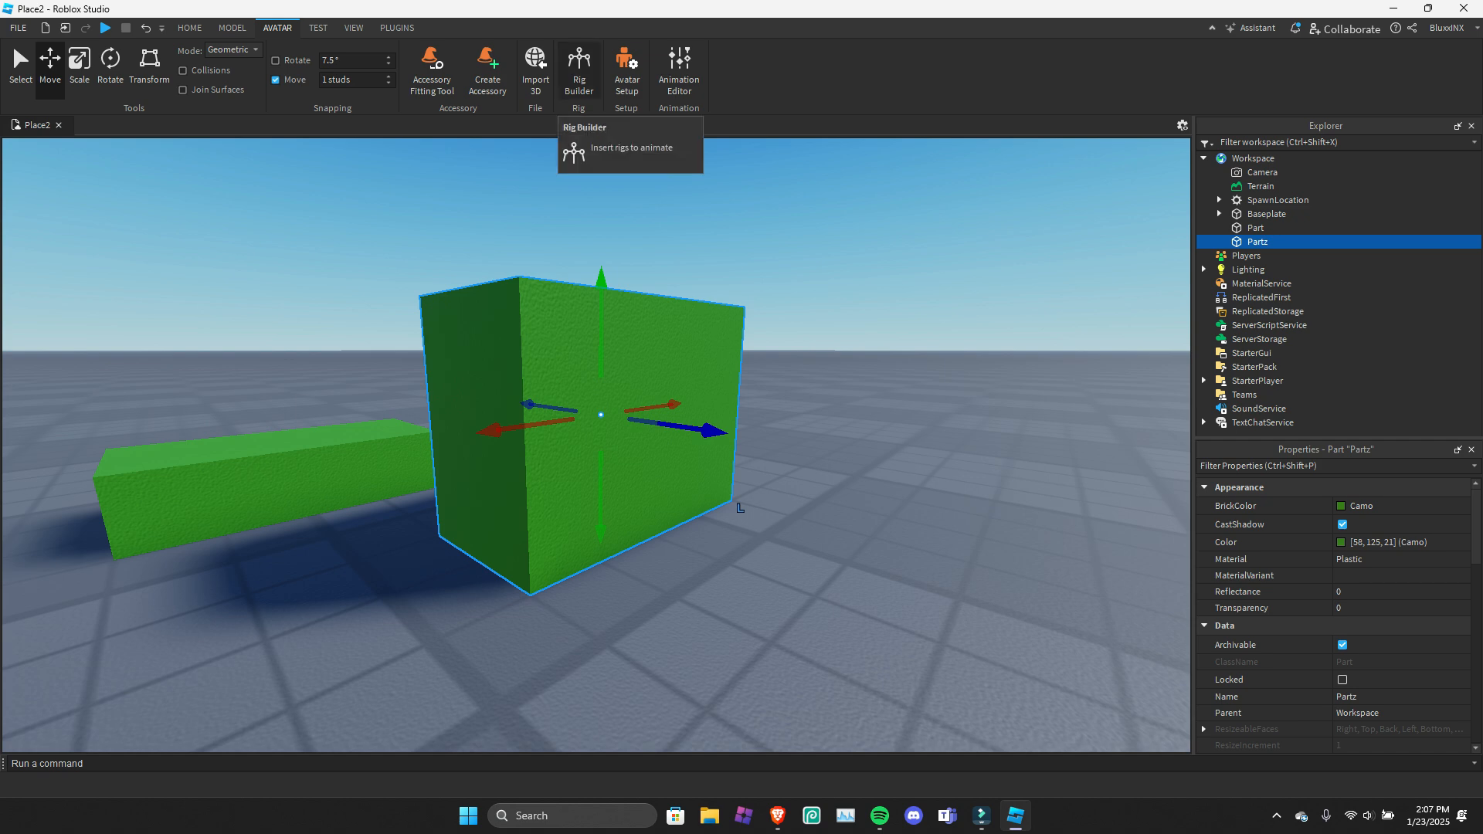
pyautogui.click(579, 69)
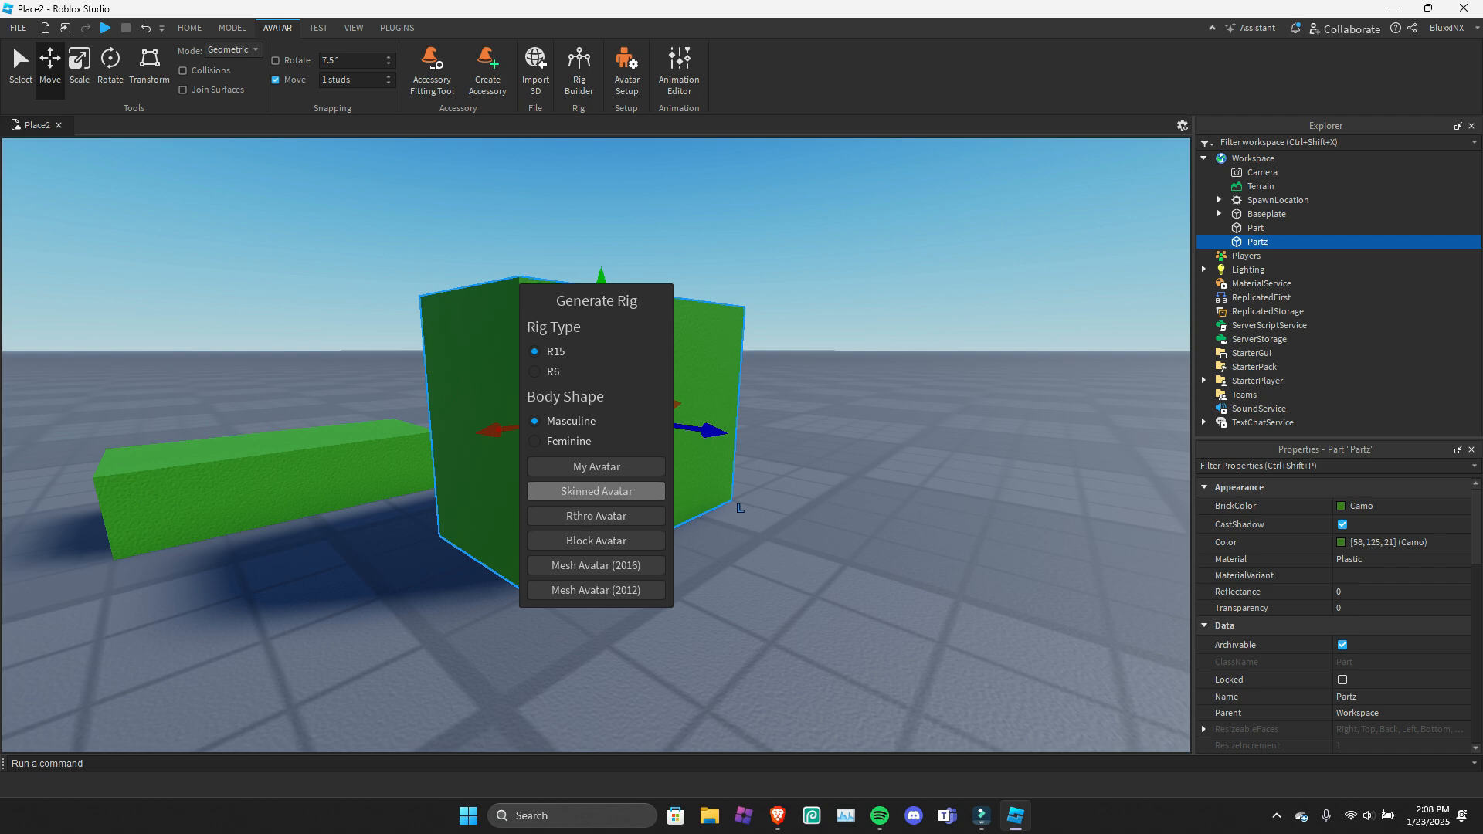
pyautogui.click(597, 516)
pyautogui.moveTo(856, 478); pyautogui.dragTo(778, 391, button='right')
pyautogui.hotkey('ctrl', 'z')
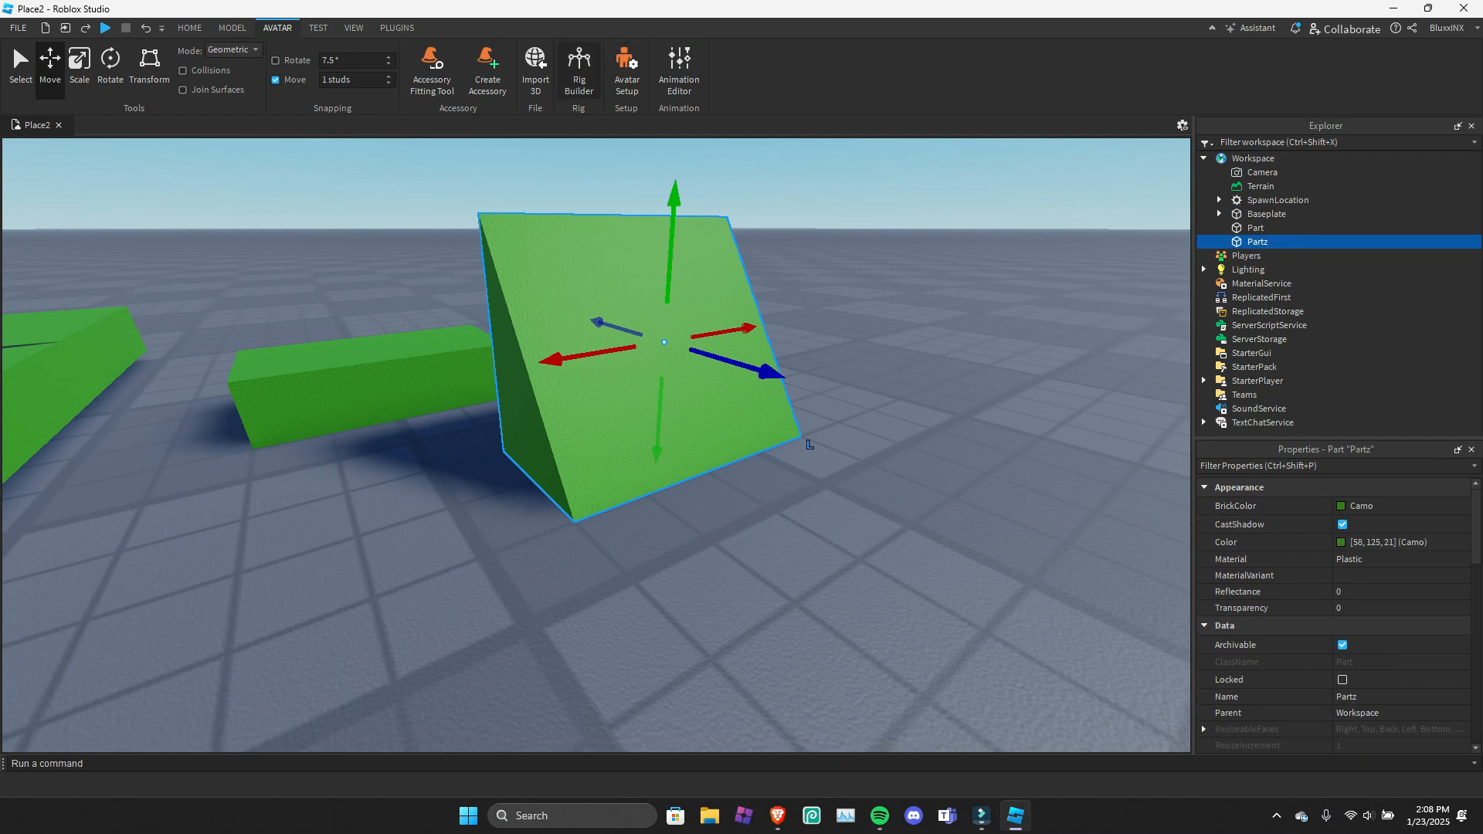
# Generate a masculine R15 rig from My Avatar, focus the view on it and expand its contents in the Explorer.
pyautogui.click(580, 70)
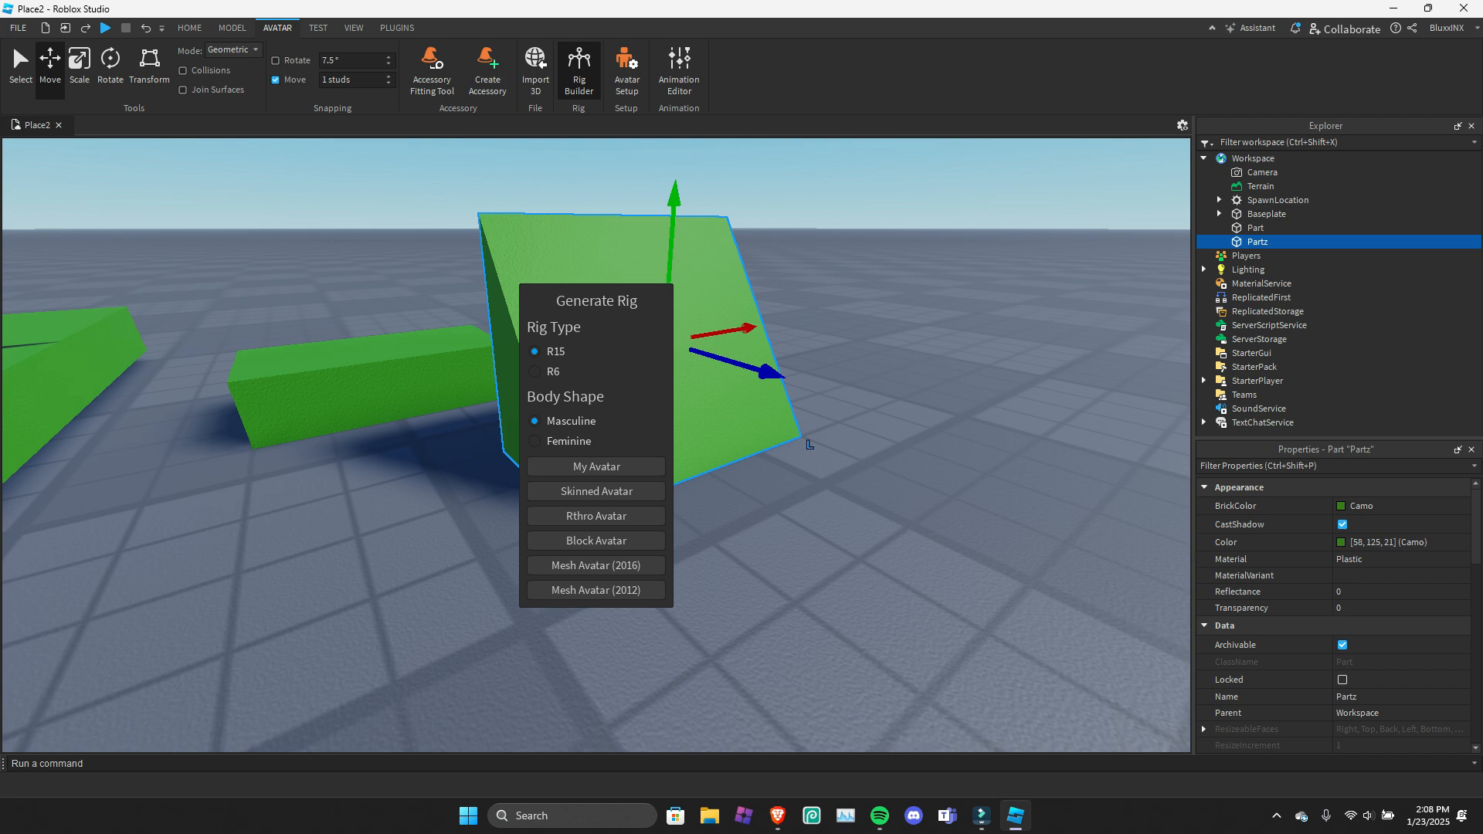
pyautogui.moveTo(809, 445); pyautogui.dragTo(819, 442, button='right')
pyautogui.click(618, 467)
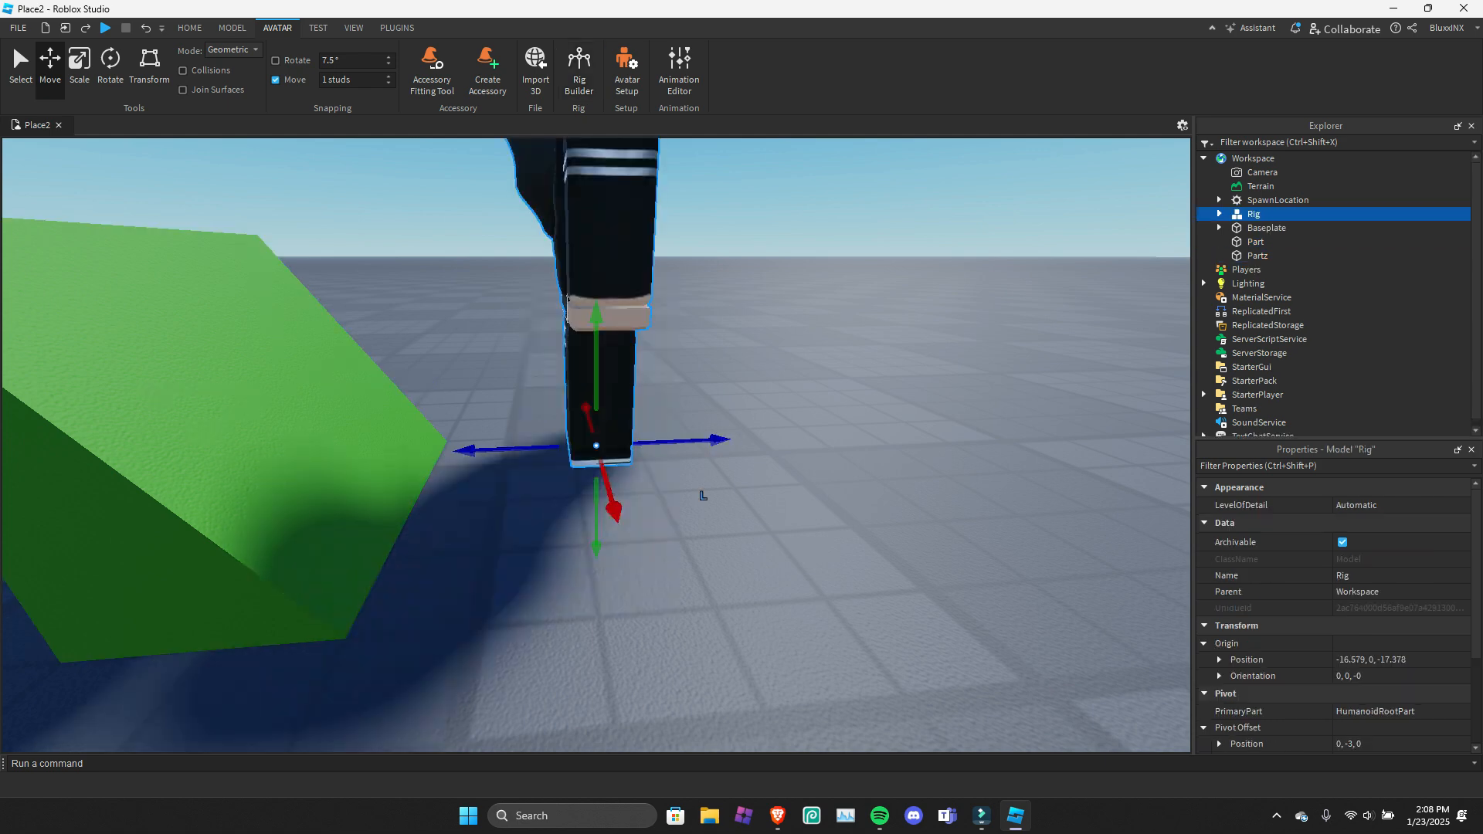
pyautogui.press('f')
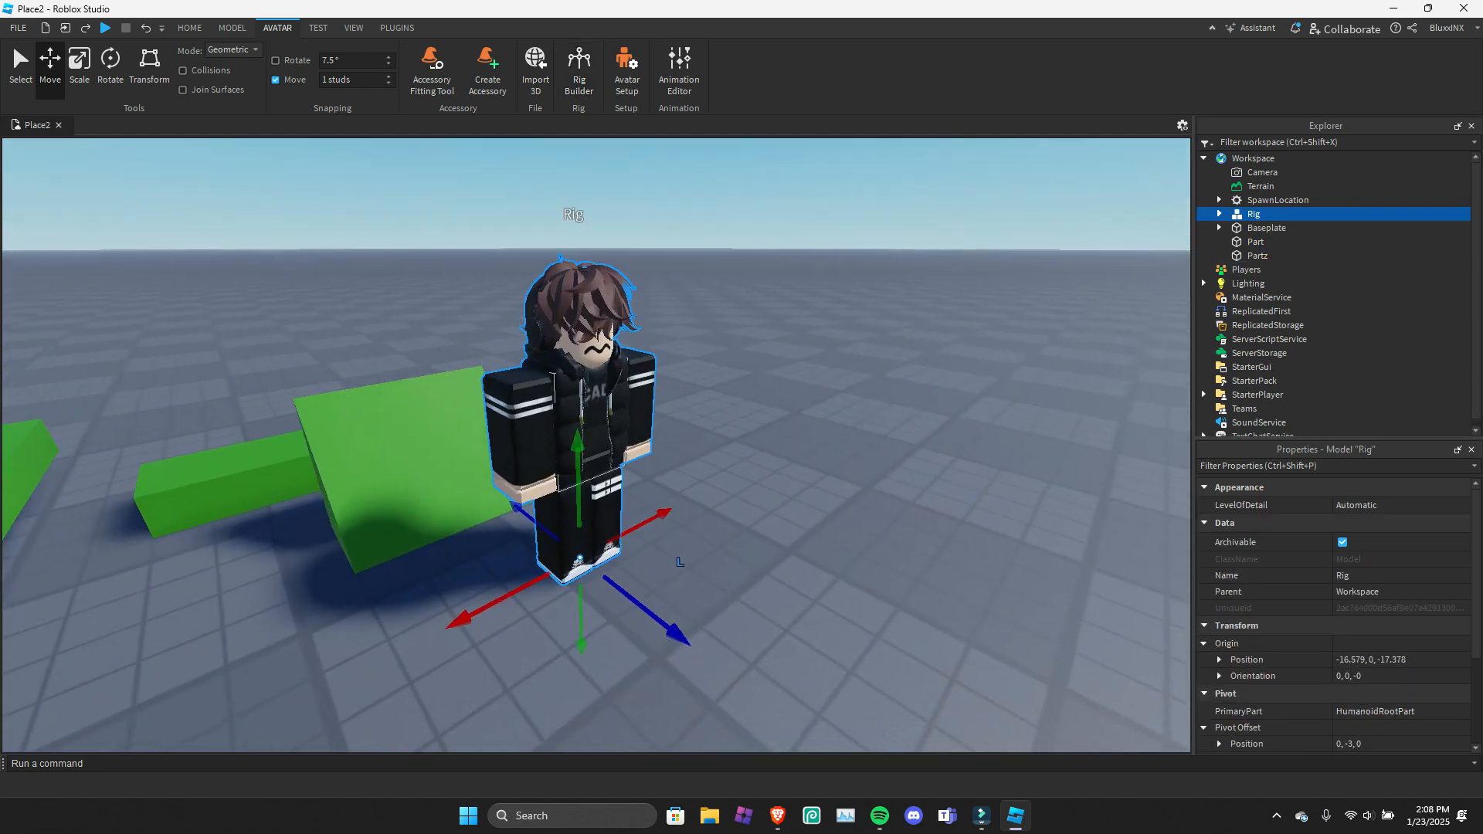
pyautogui.doubleClick(1271, 215)
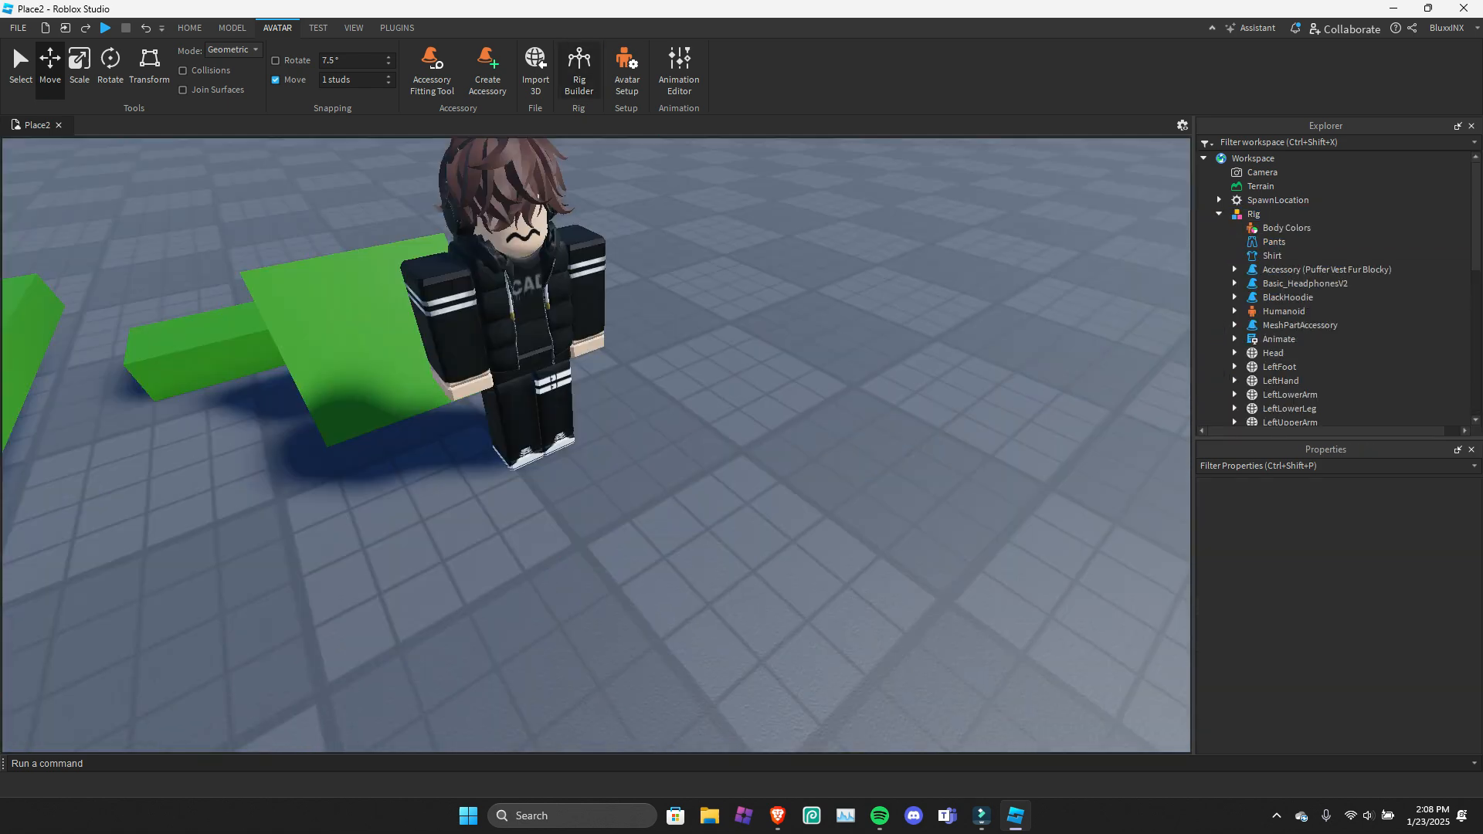
# Generate a masculine R6 rig from My Avatar with the Rig Builder.
pyautogui.click(579, 74)
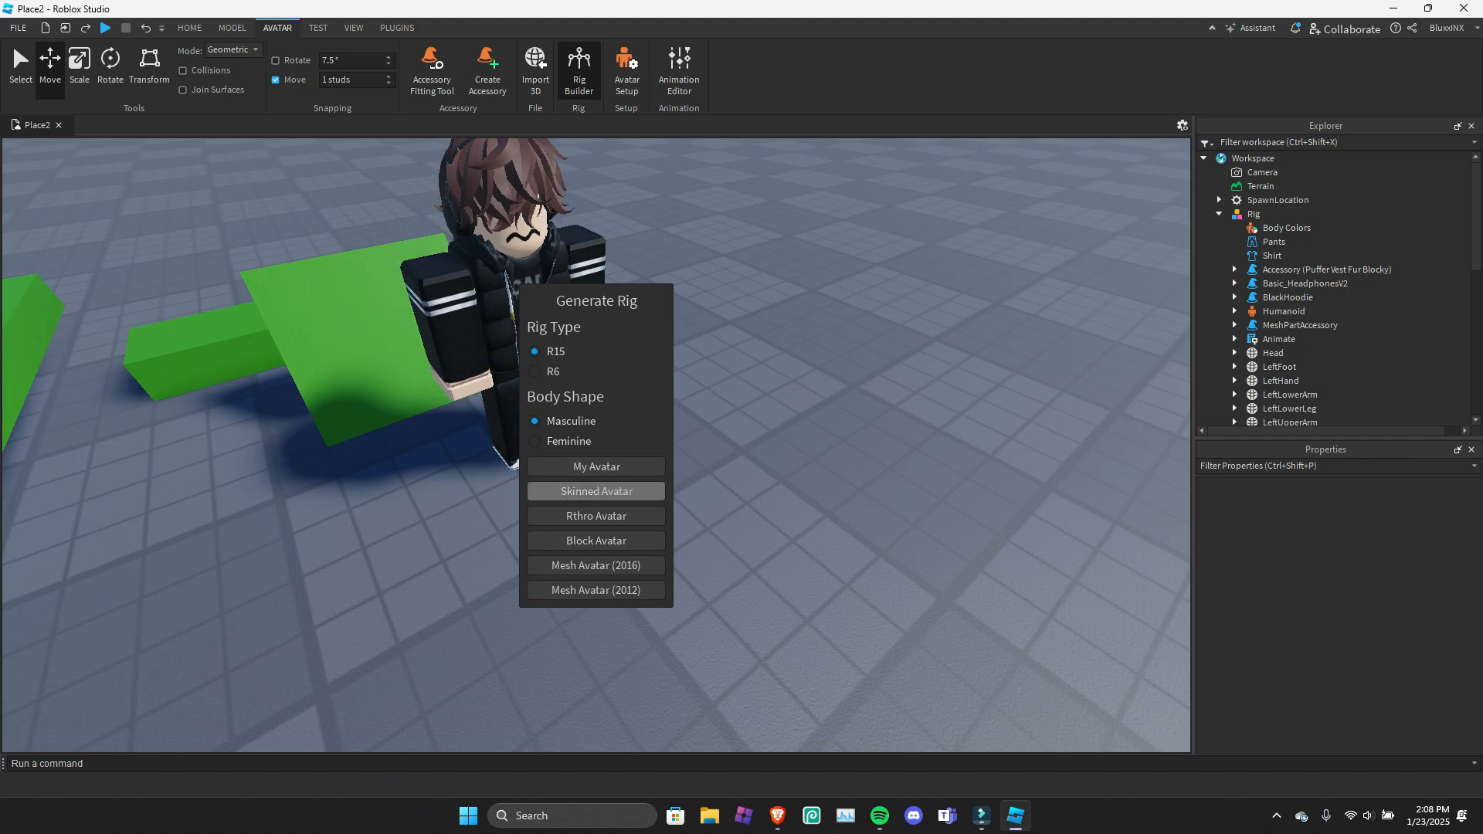
pyautogui.click(535, 371)
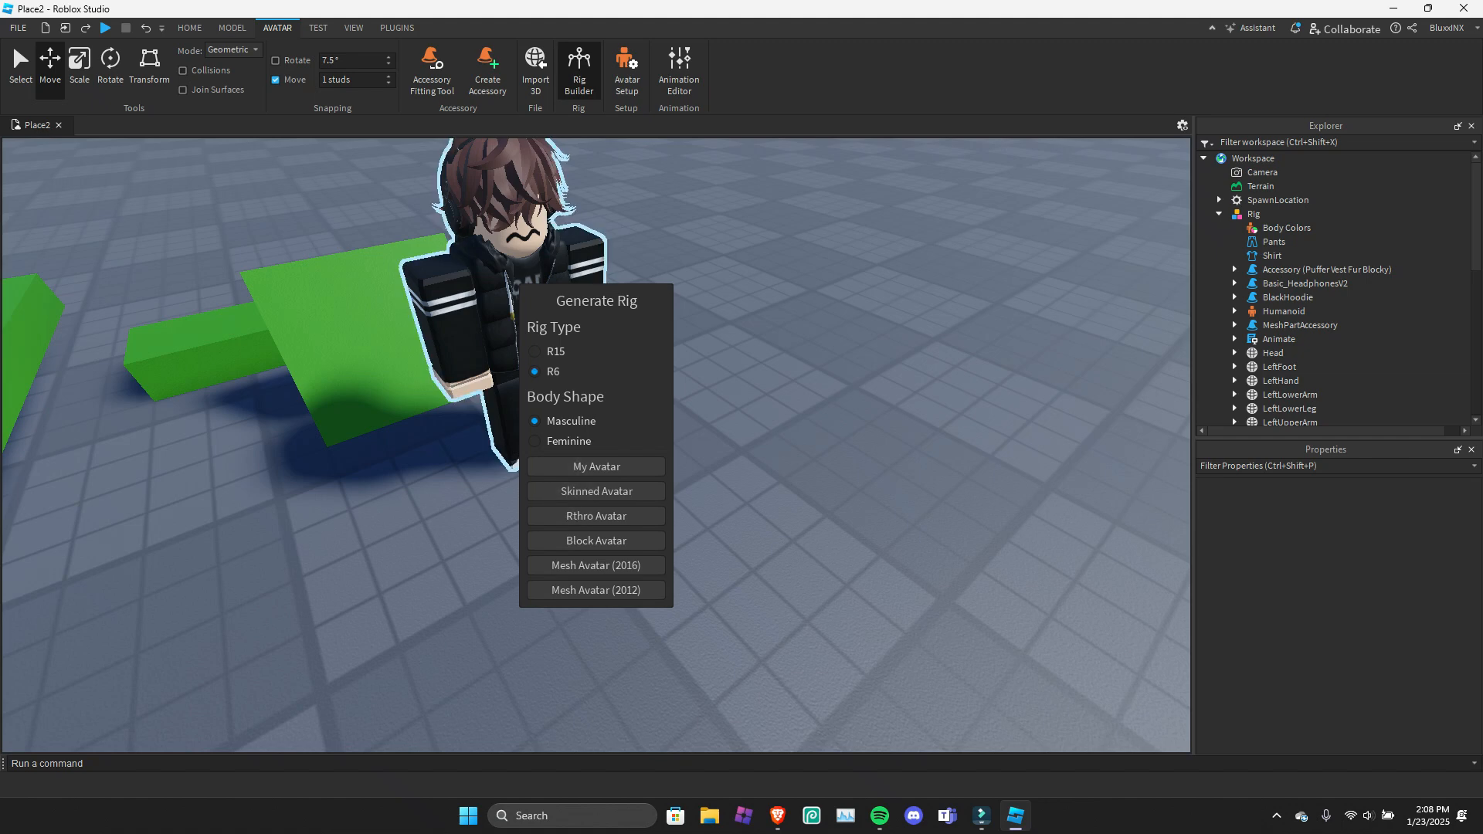
pyautogui.click(597, 467)
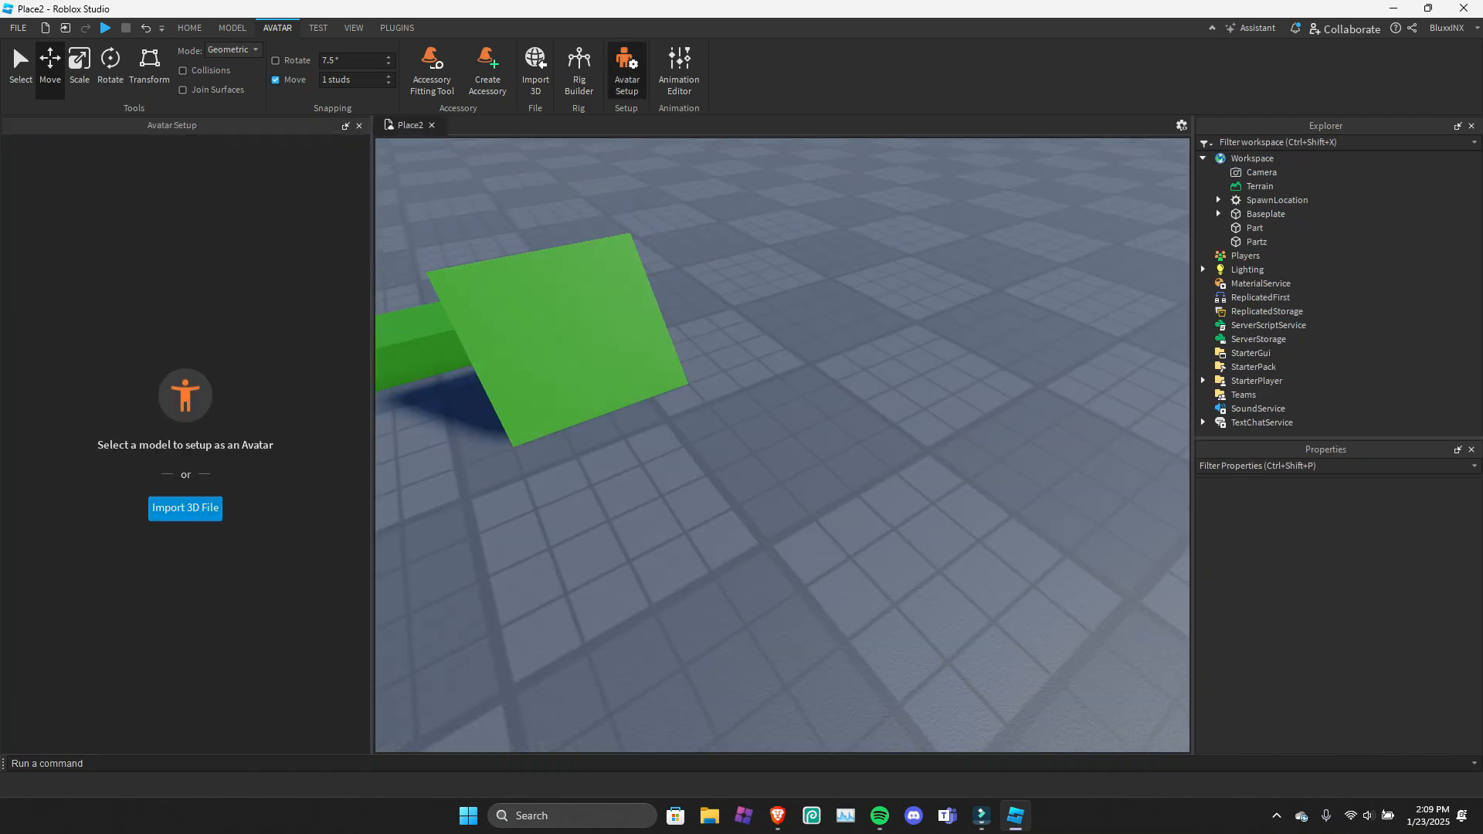
# Look at Avatar Setup's 3D file import, cancel it and close Avatar Setup.
pyautogui.click(186, 508)
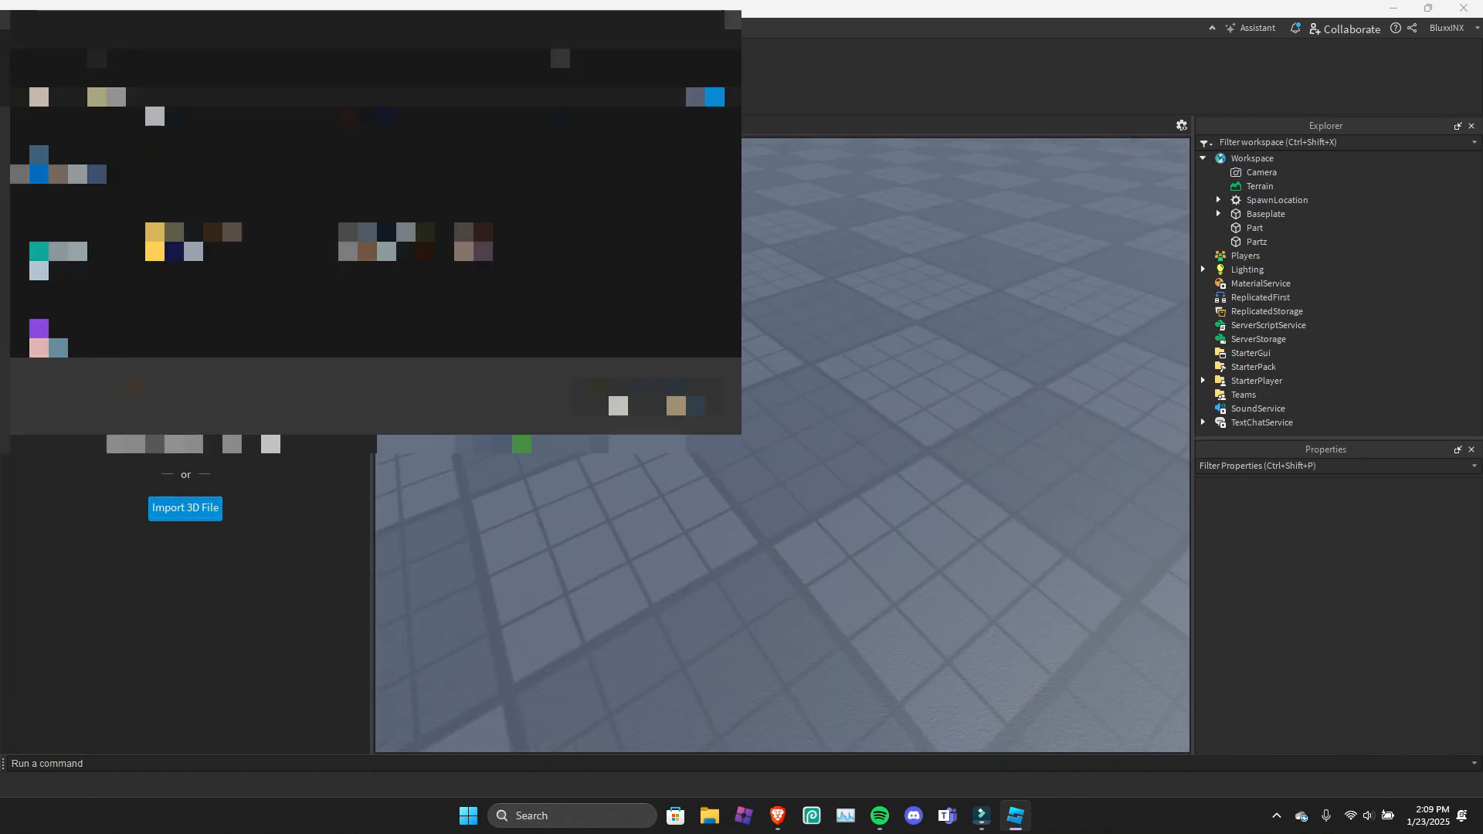
pyautogui.click(686, 406)
pyautogui.click(627, 71)
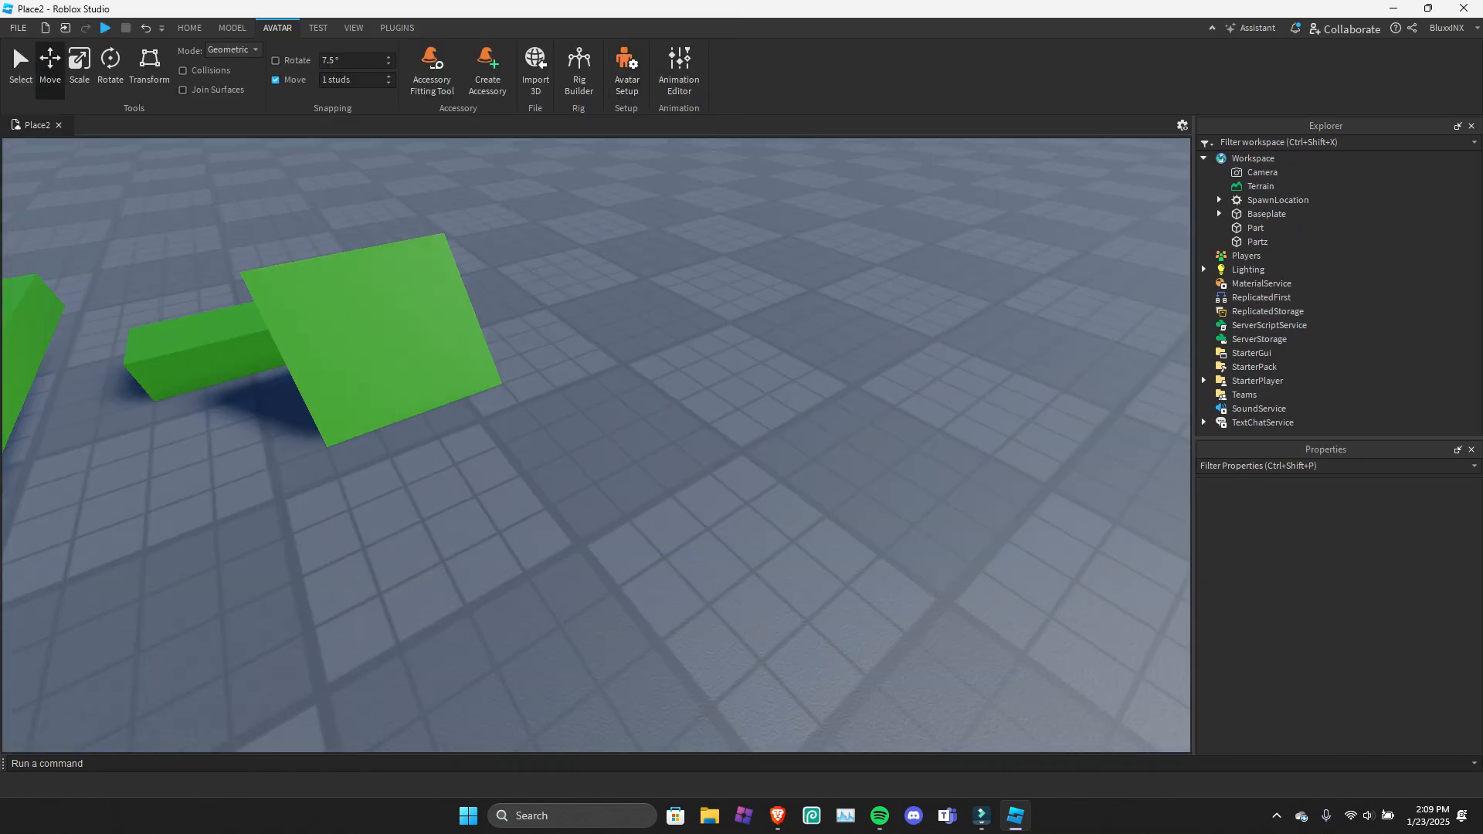
# Open the Animation Editor for a look and close it again.
pyautogui.click(679, 69)
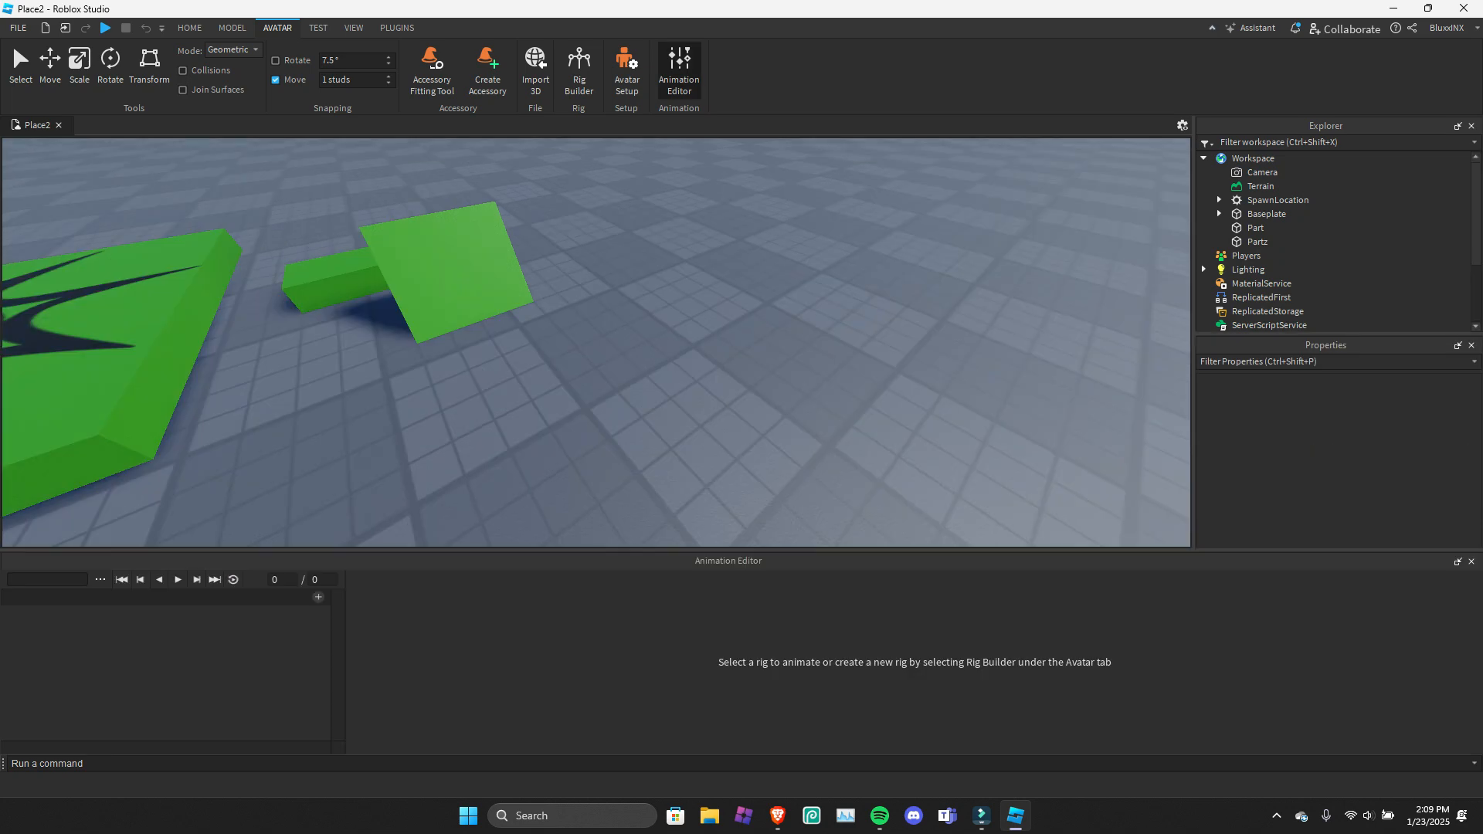
pyautogui.click(1471, 562)
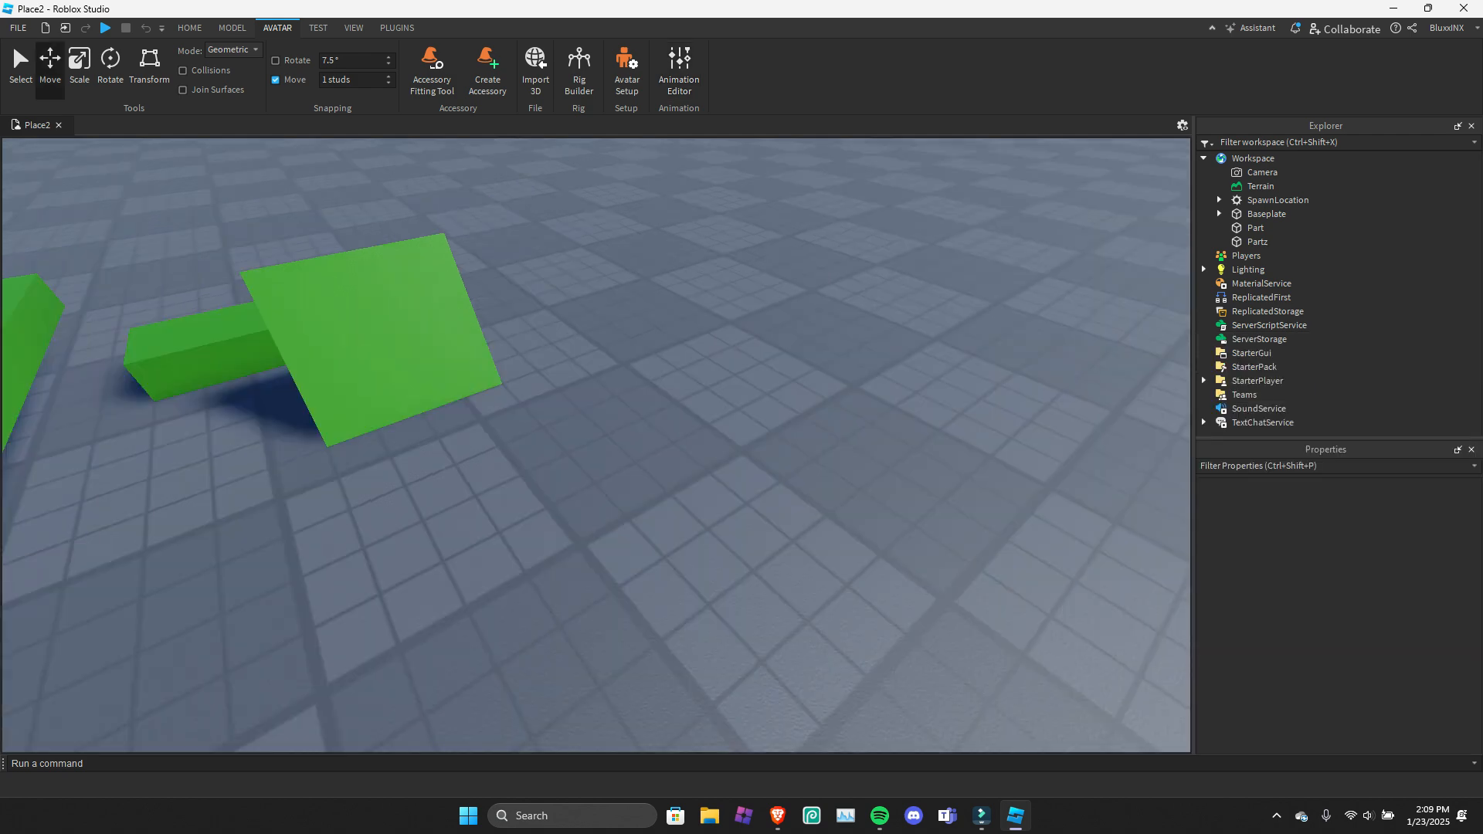
pyautogui.moveTo(695, 433); pyautogui.dragTo(449, 363, button='right')
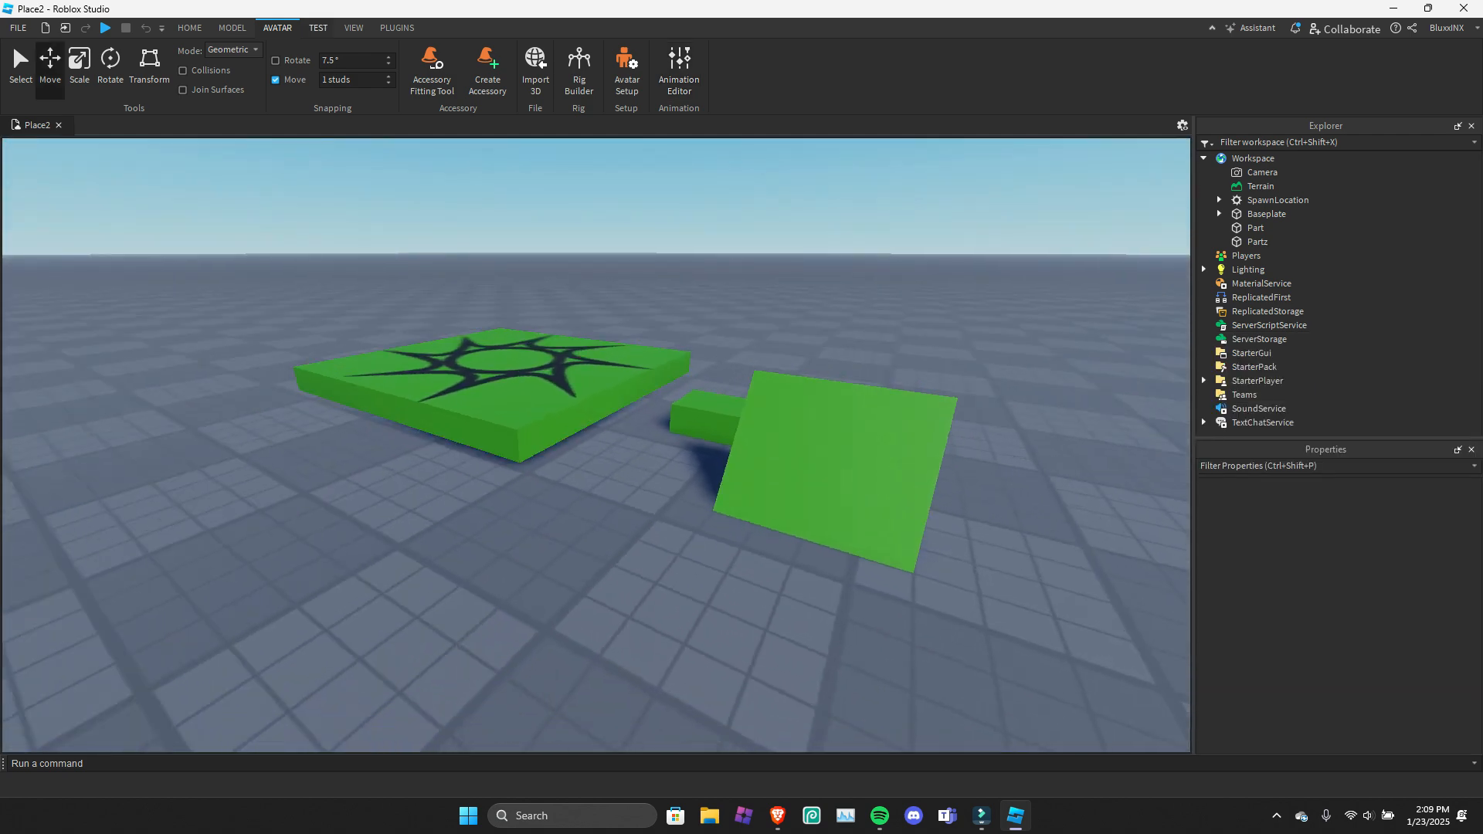
# Look over the Play, Play Here and Run test modes and start a Play test.
pyautogui.click(319, 28)
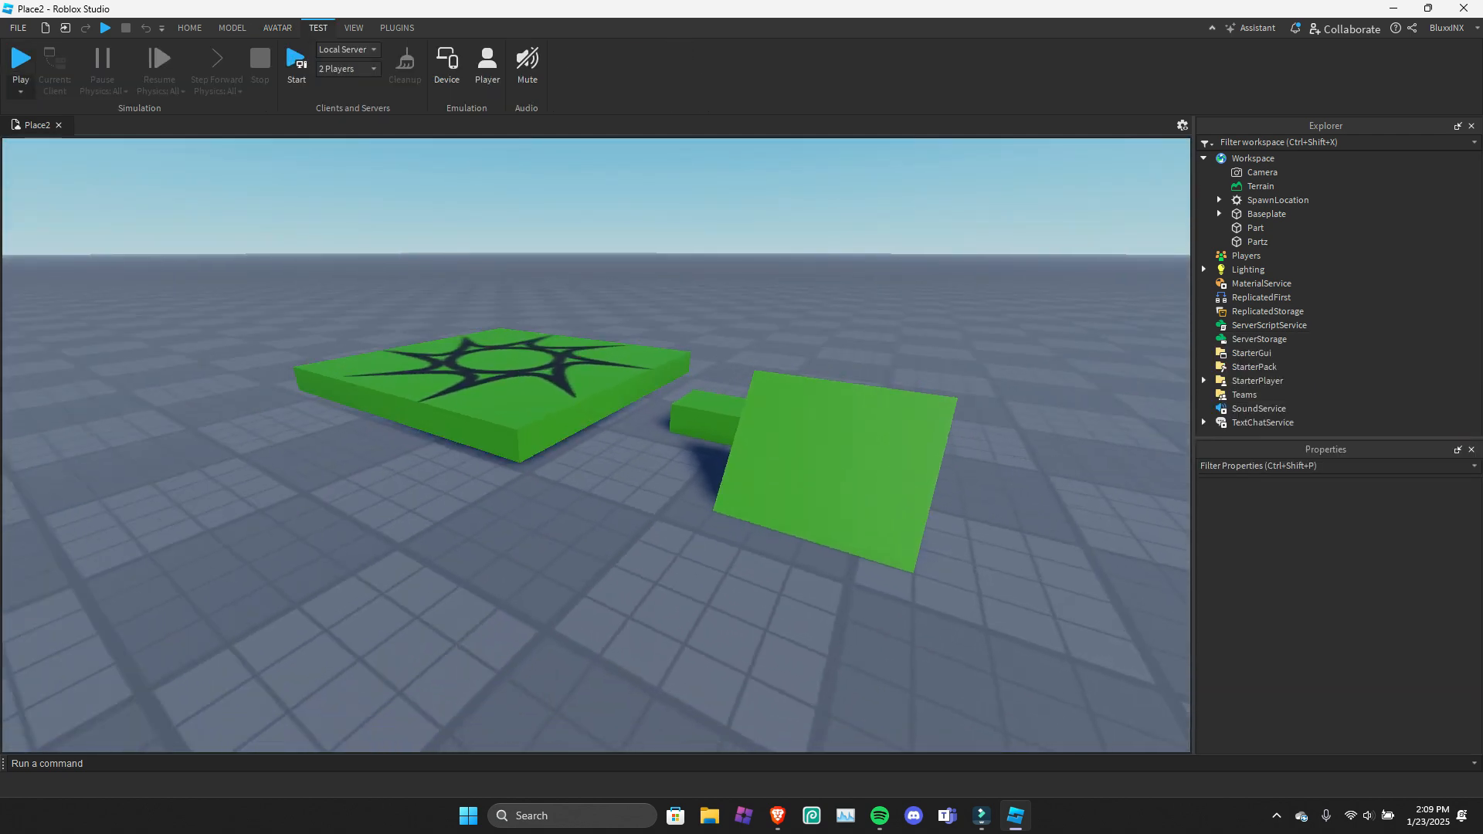
pyautogui.click(21, 91)
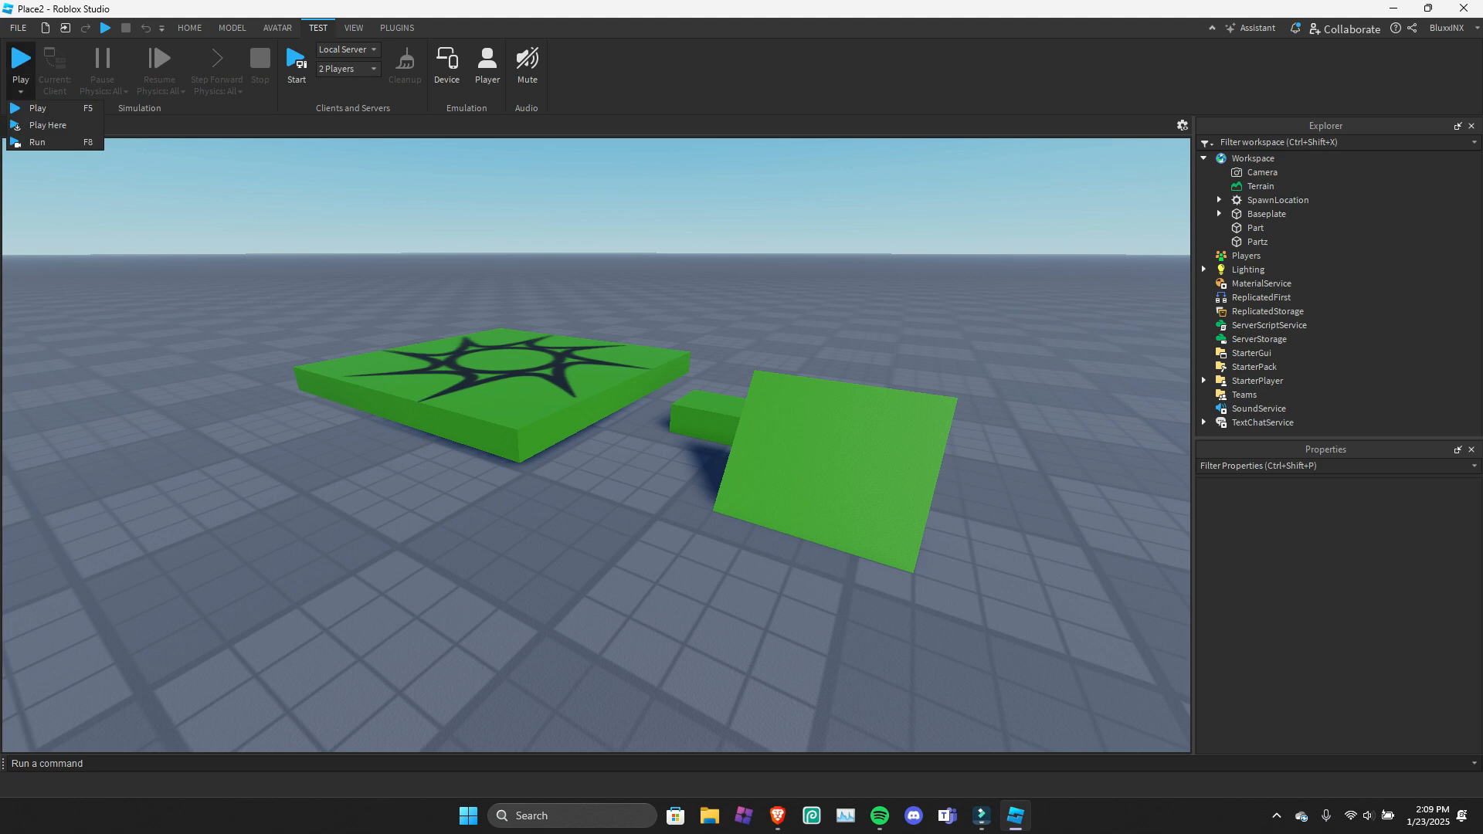
pyautogui.click(21, 91)
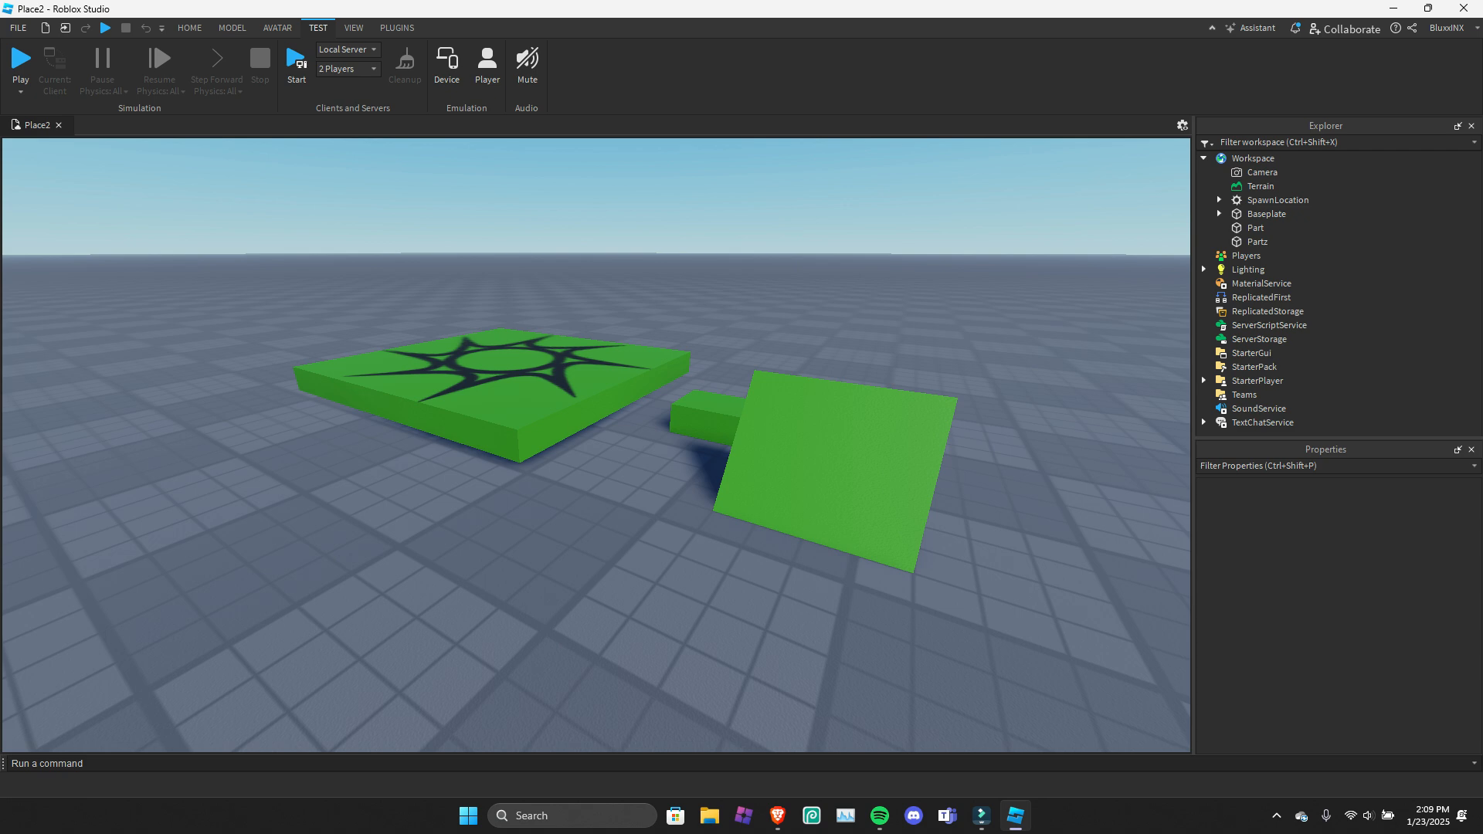
pyautogui.press('F5')
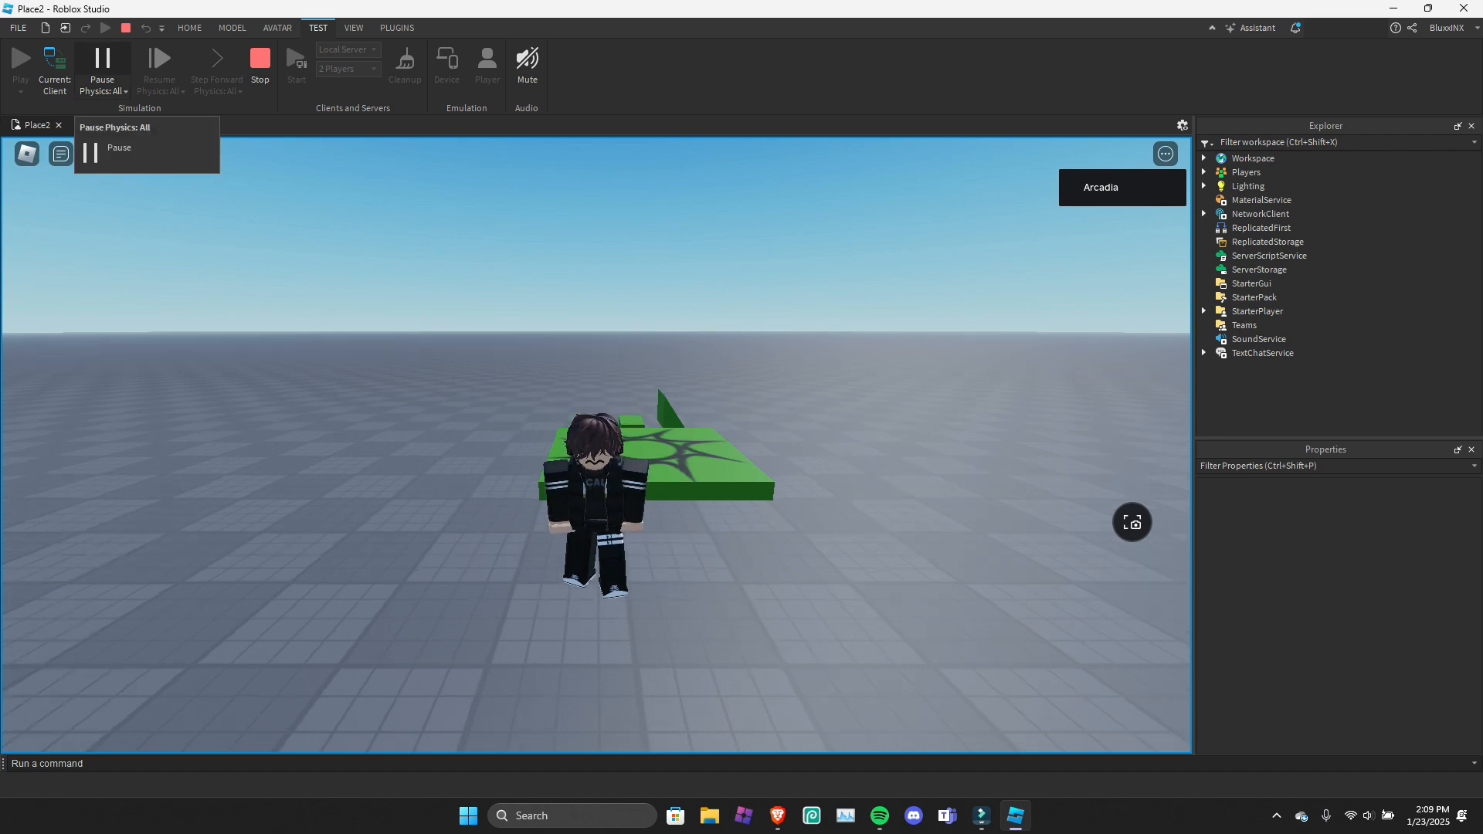
# Pause physics for all during the playtest, look around the frozen character and resume physics.
pyautogui.click(102, 62)
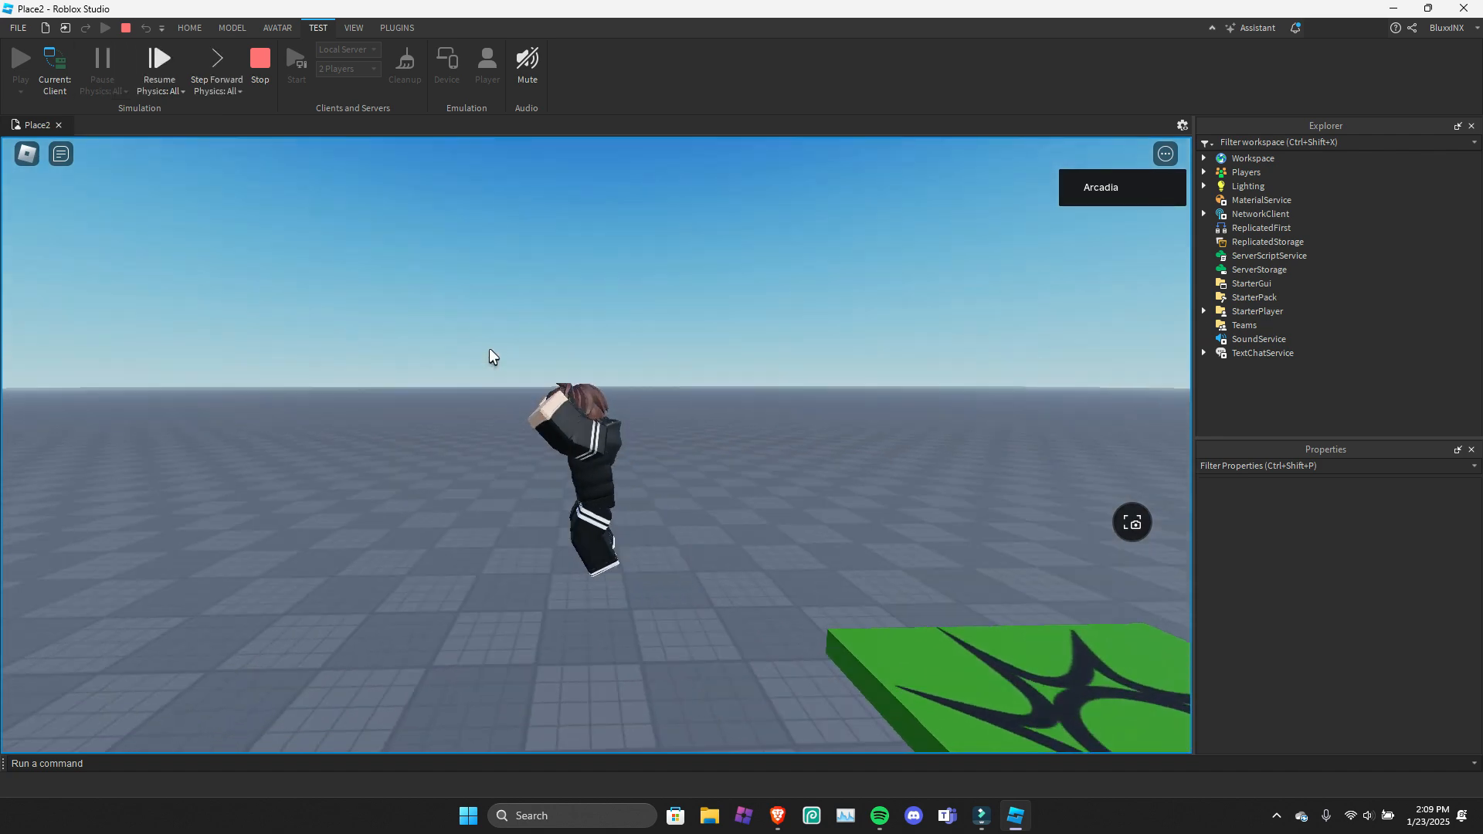
pyautogui.moveTo(490, 351); pyautogui.dragTo(475, 343, button='right')
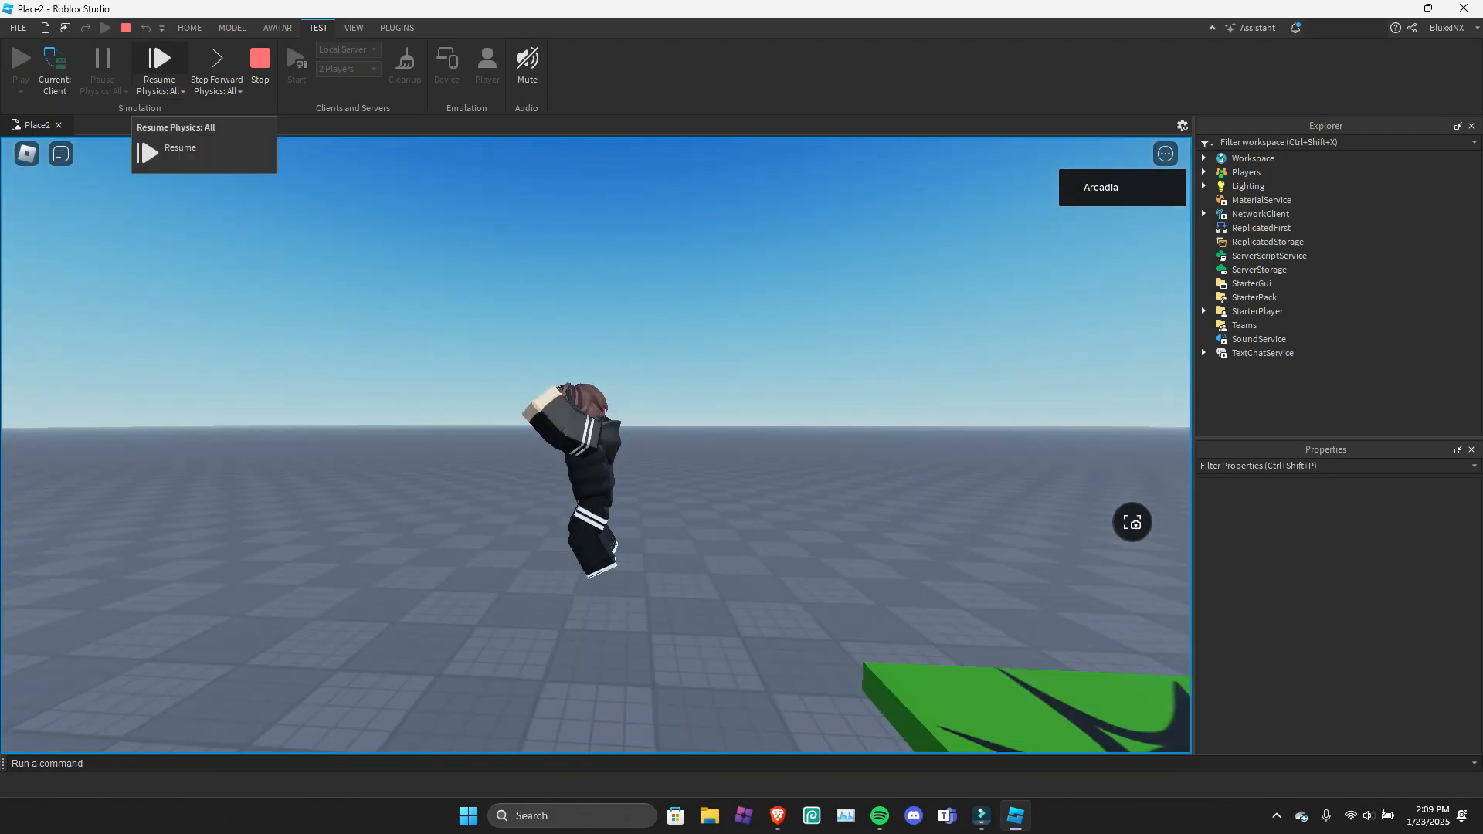
pyautogui.click(159, 61)
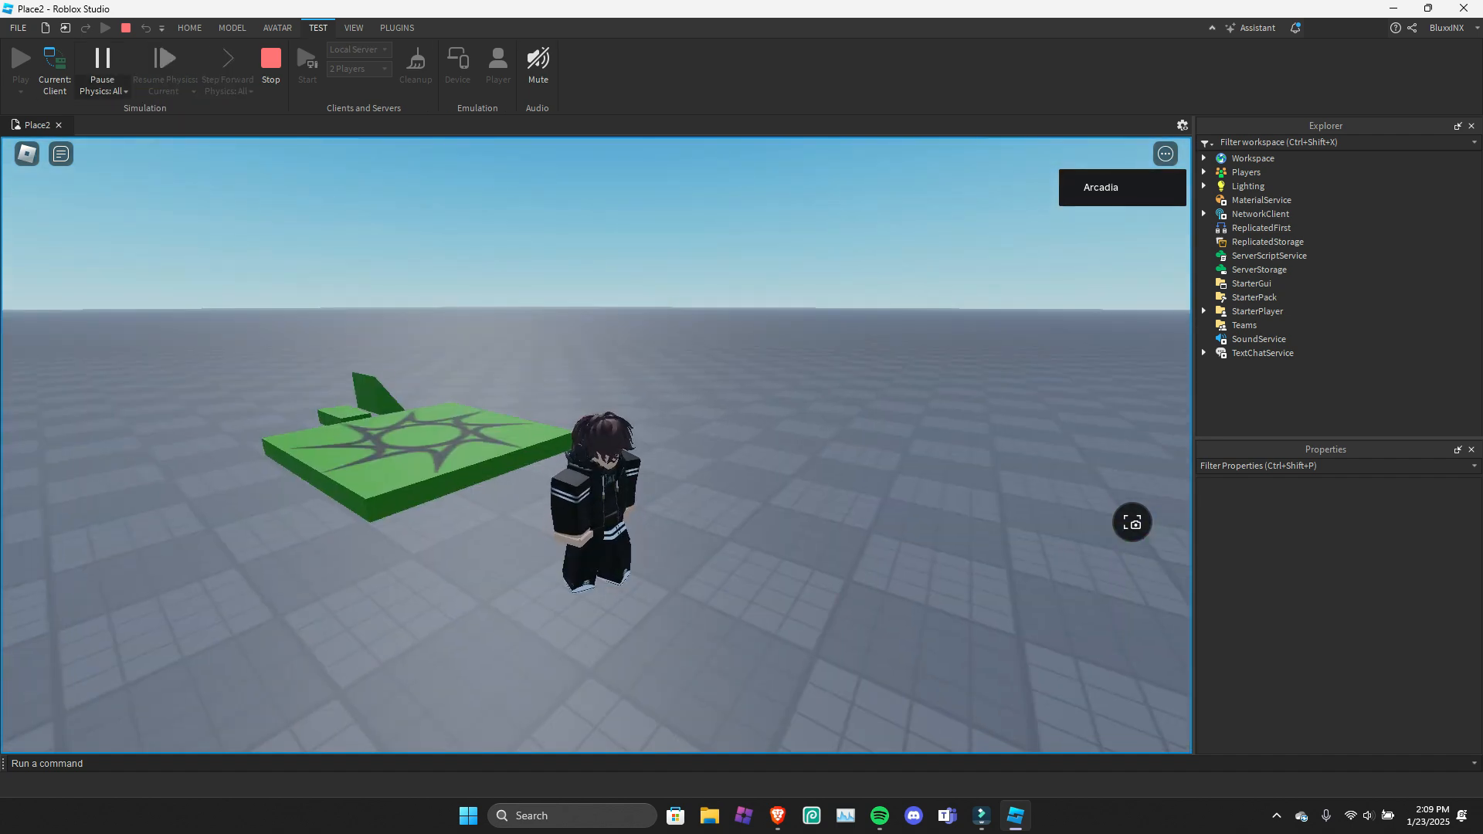
# Pause physics with the Current option and resume it.
pyautogui.click(103, 91)
pyautogui.click(141, 125)
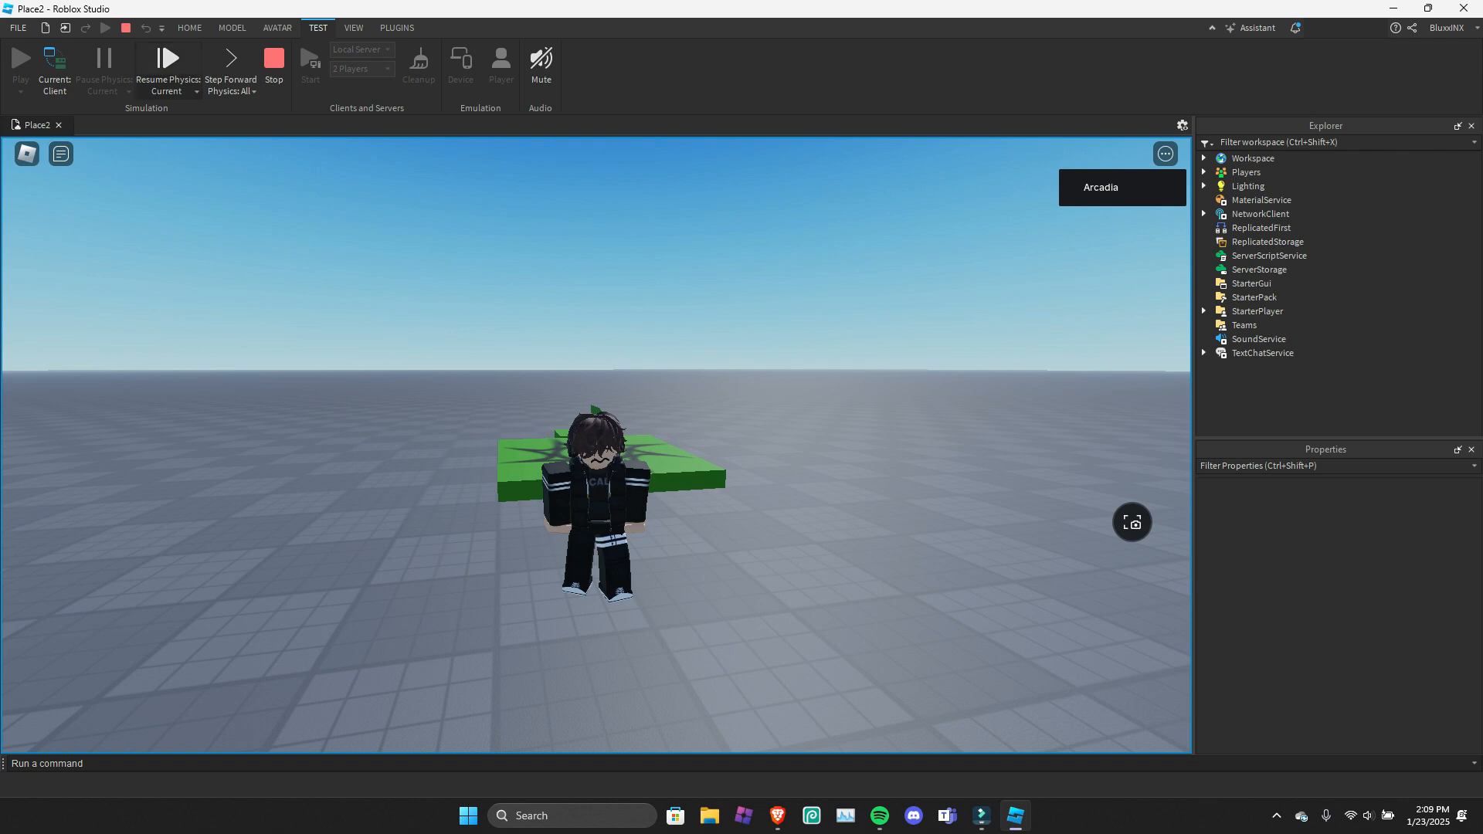
pyautogui.click(168, 60)
# Walk the character around the baseplate and stop the playtest.
pyautogui.press('a')
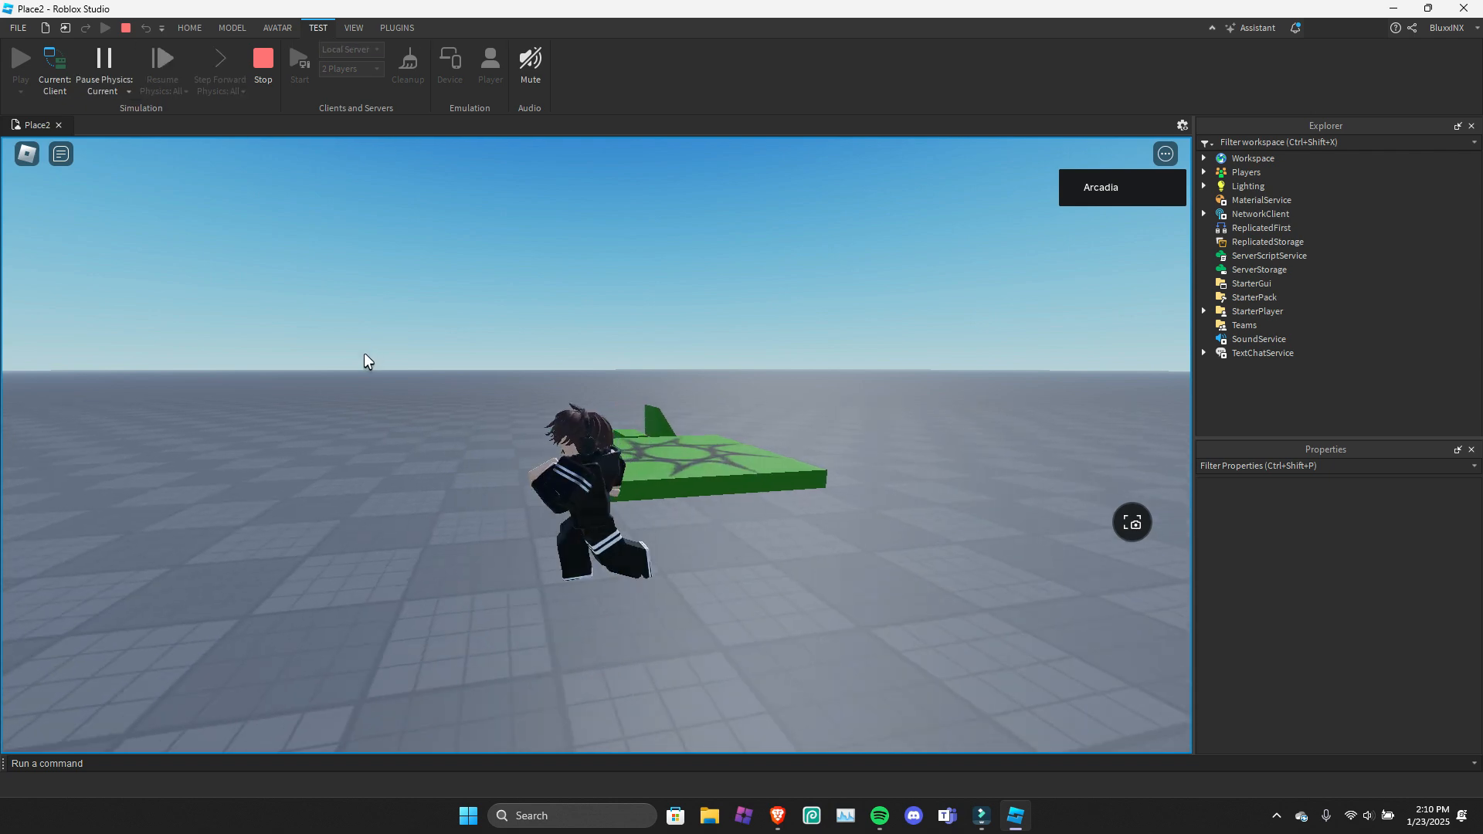
pyautogui.moveTo(364, 353); pyautogui.dragTo(363, 358, button='right')
pyautogui.press('s')
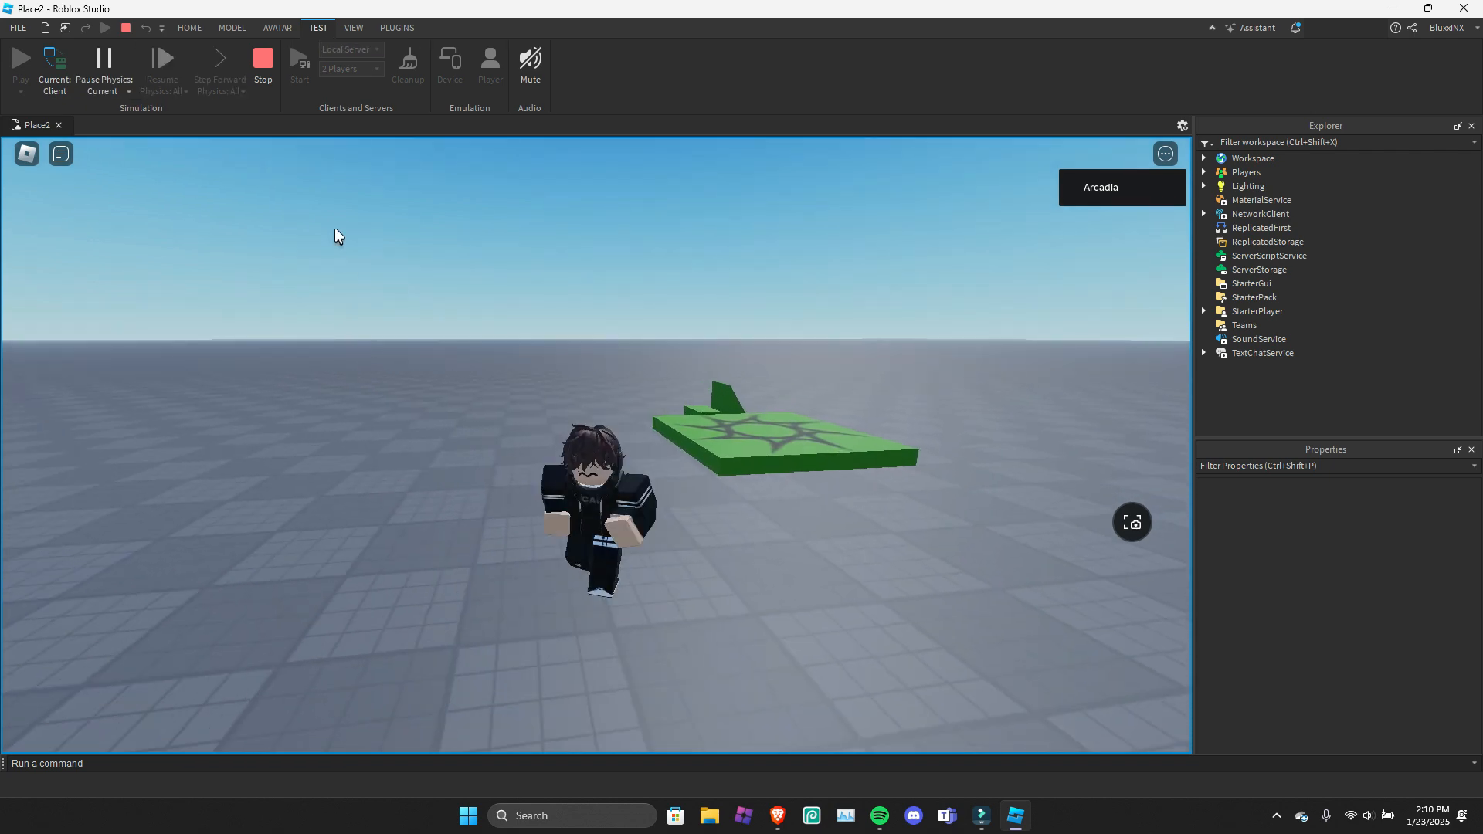
pyautogui.hotkey('shift', 'F5')
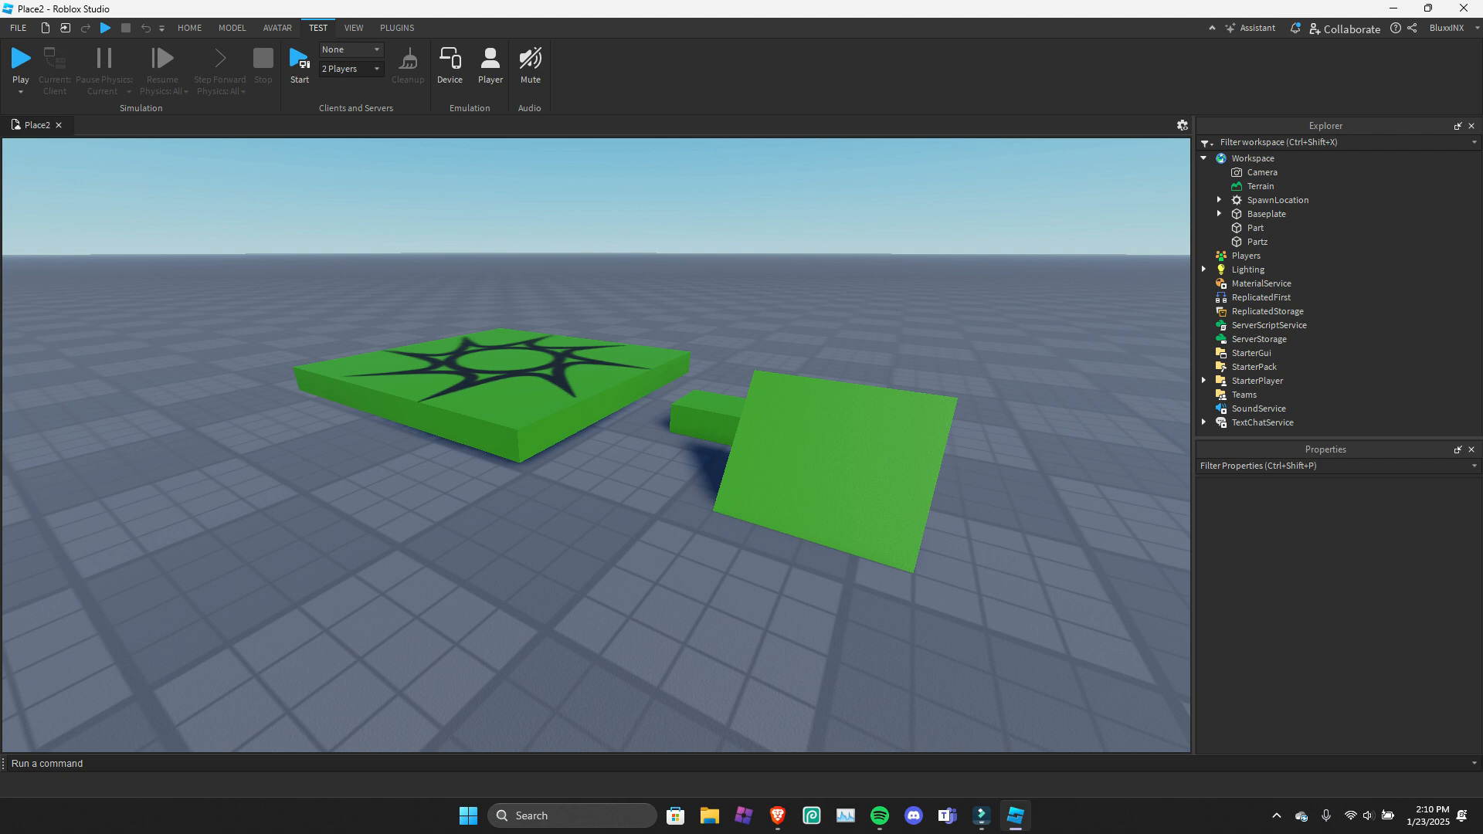
# Try 8 Players as the player count for the clients and servers test and set it to 0 Player.
pyautogui.click(352, 69)
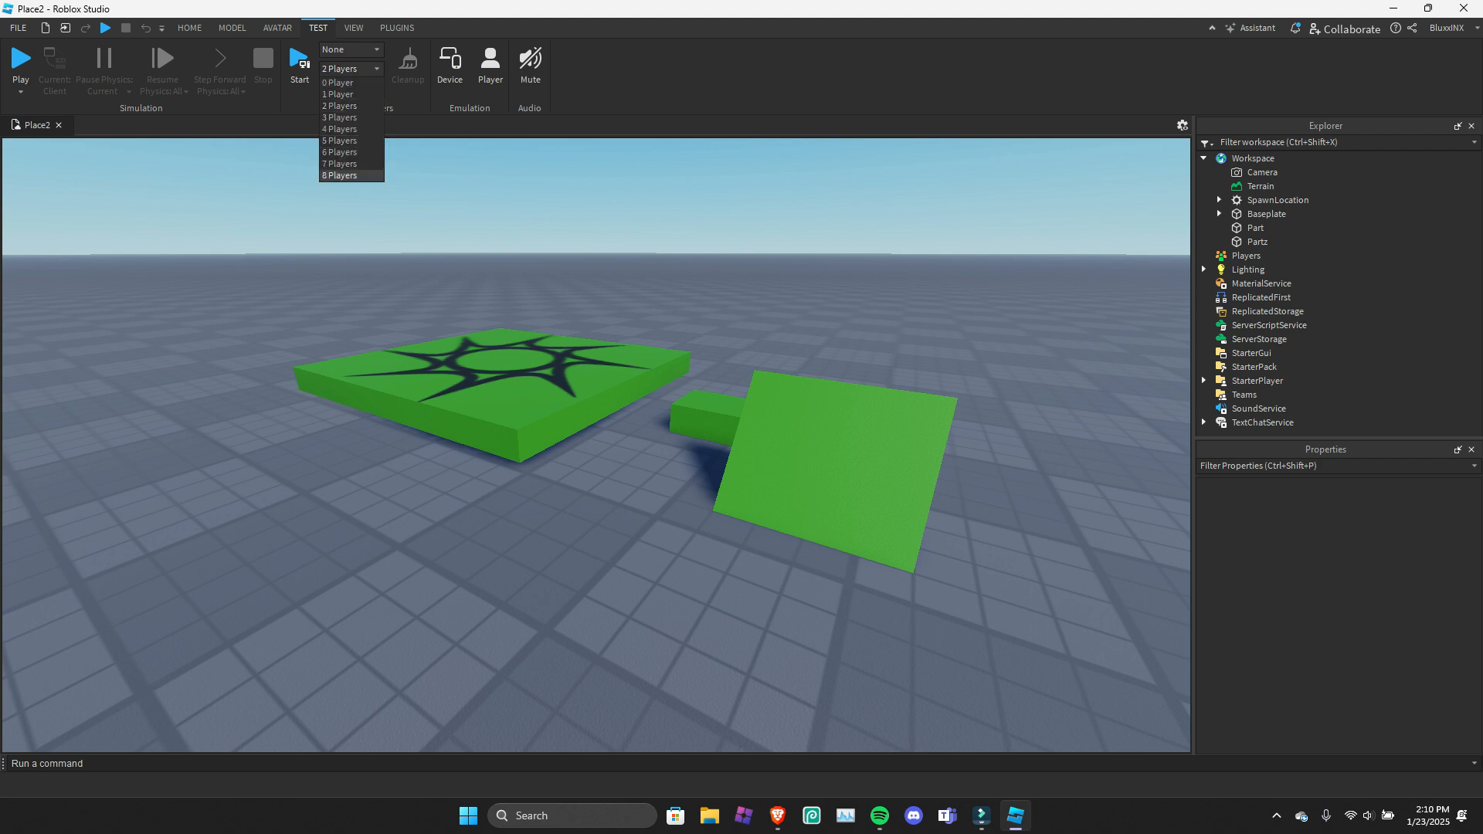
pyautogui.click(352, 175)
pyautogui.click(351, 70)
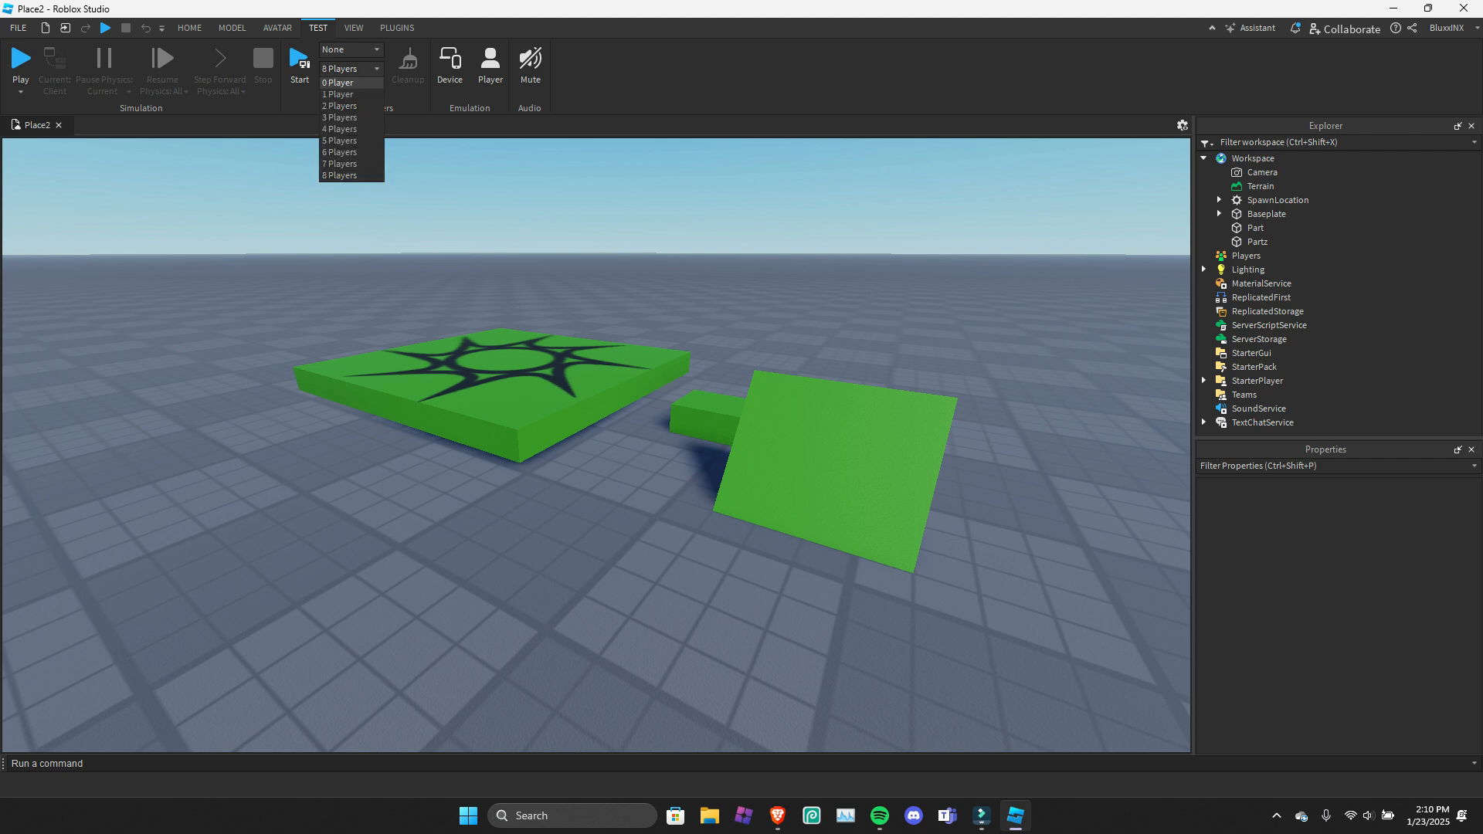
pyautogui.click(351, 82)
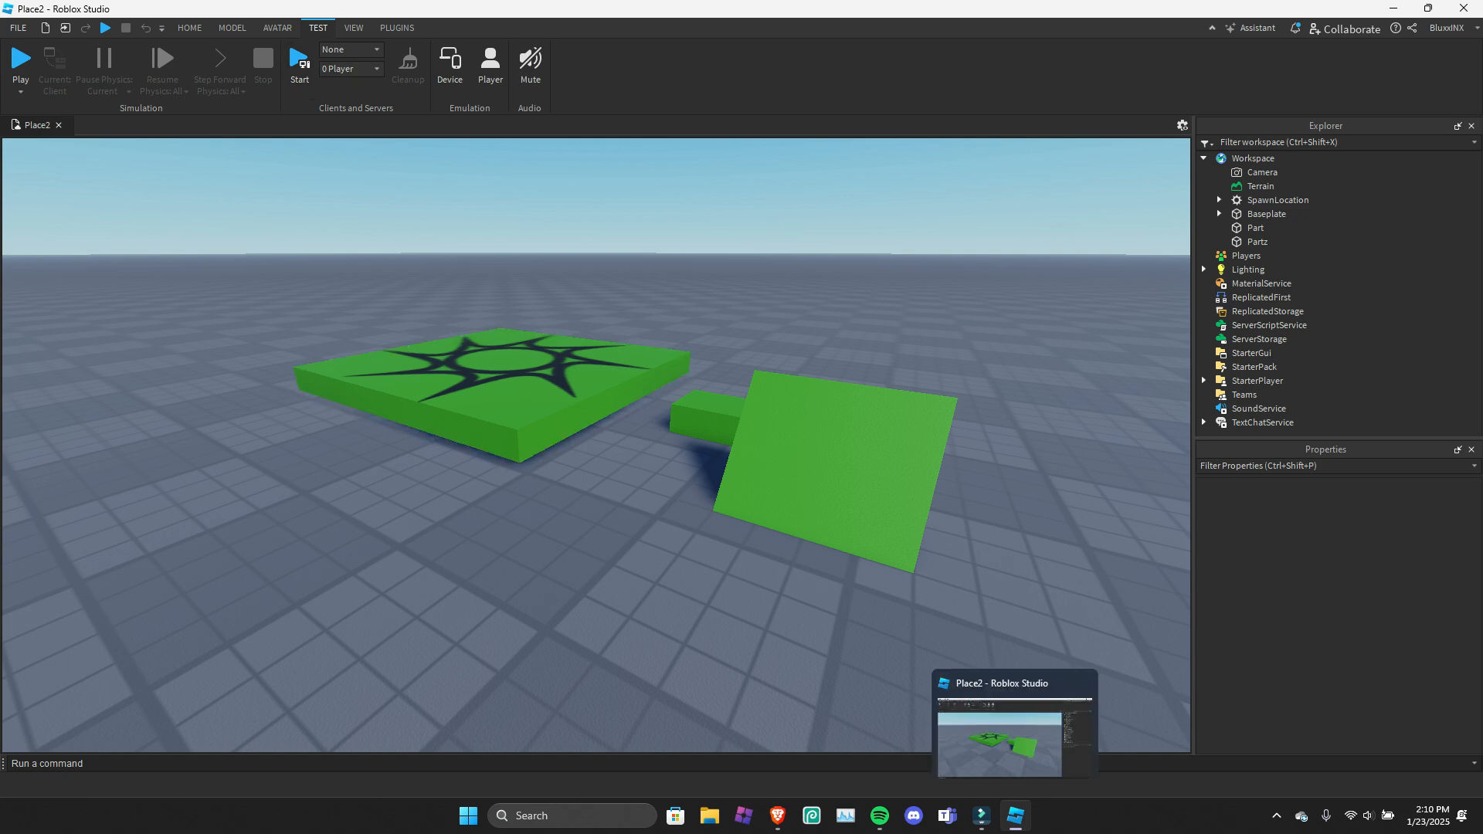
pyautogui.press('s')
pyautogui.press('e')
pyautogui.press('w')
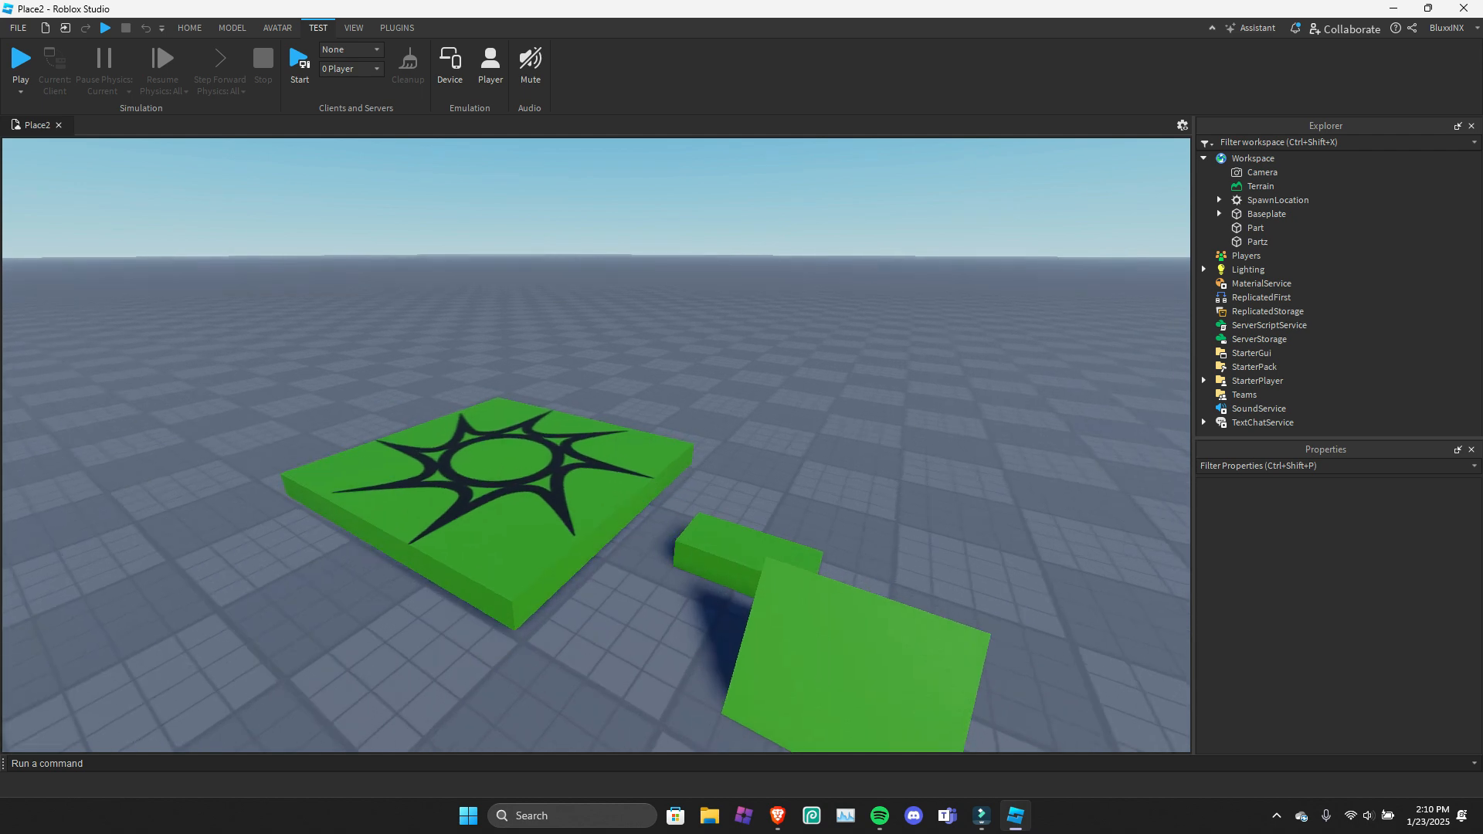
# Turn on device emulation and preview the scene on an iPad 6th Generation.
pyautogui.press('q')
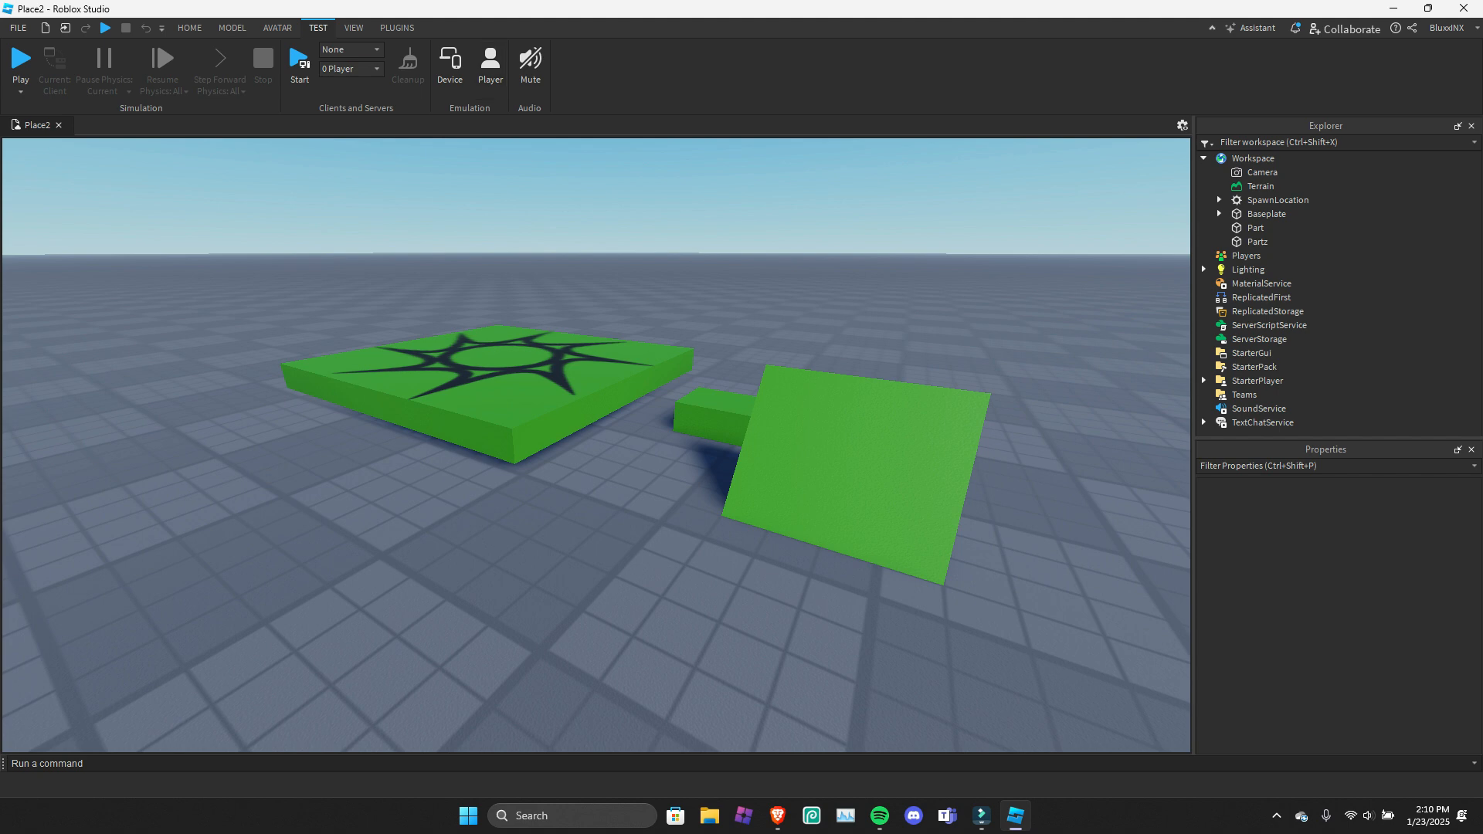
pyautogui.click(449, 65)
pyautogui.click(541, 145)
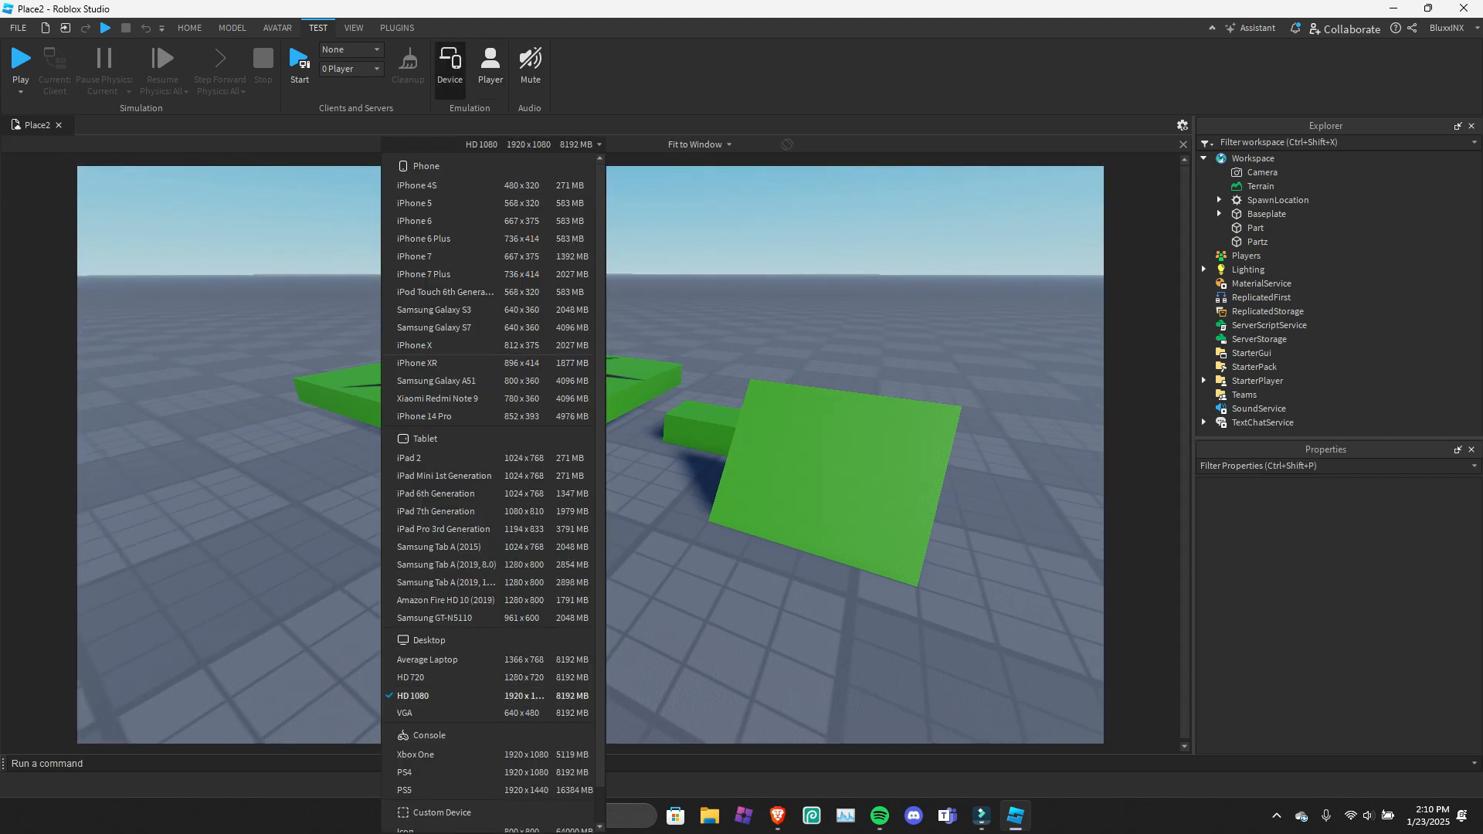
pyautogui.click(436, 493)
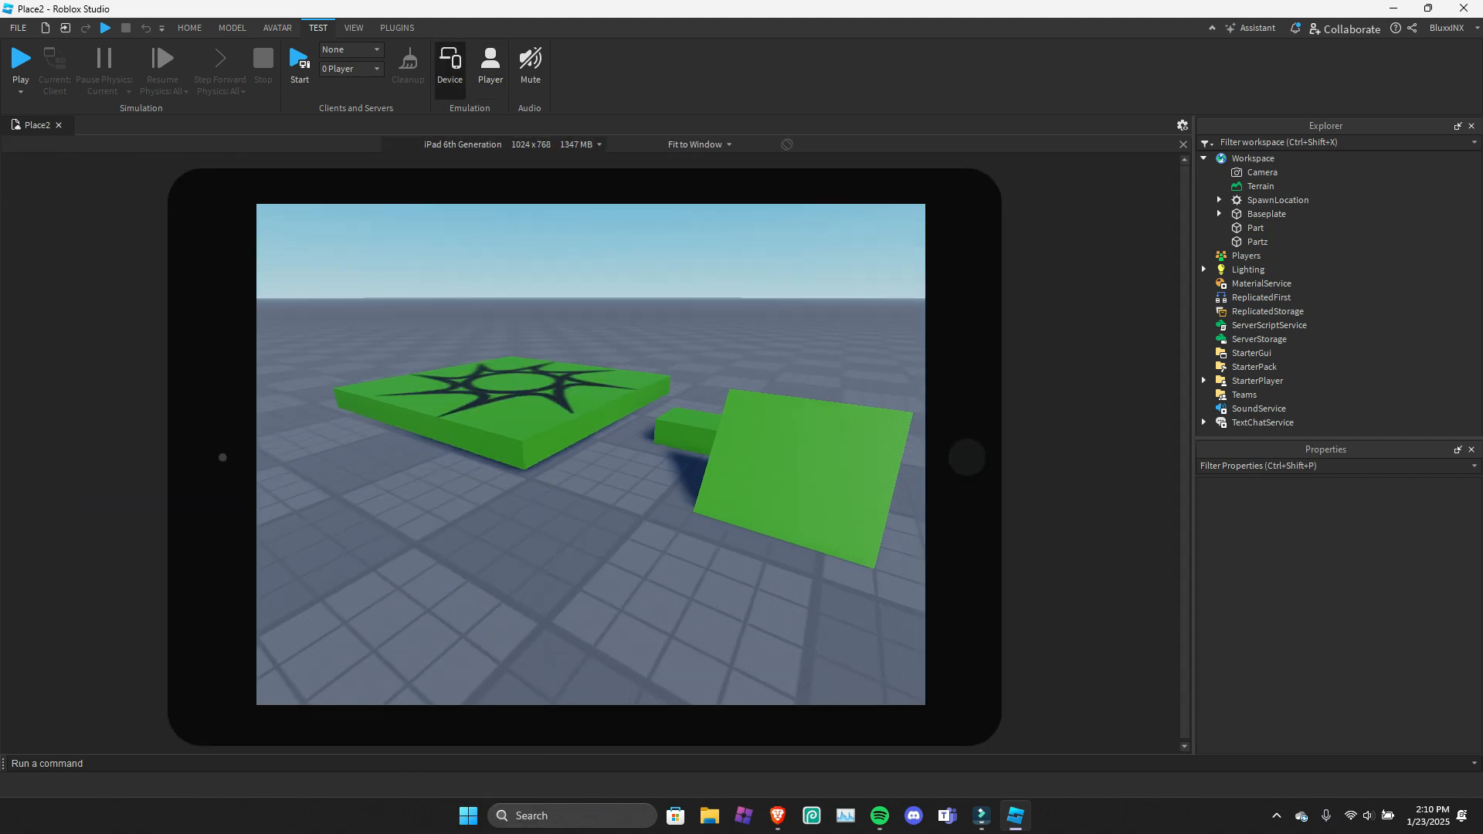
# Switch the emulated device to the custom 800 x 800 Icon device.
pyautogui.click(494, 144)
pyautogui.scroll(-2, 463, 790)
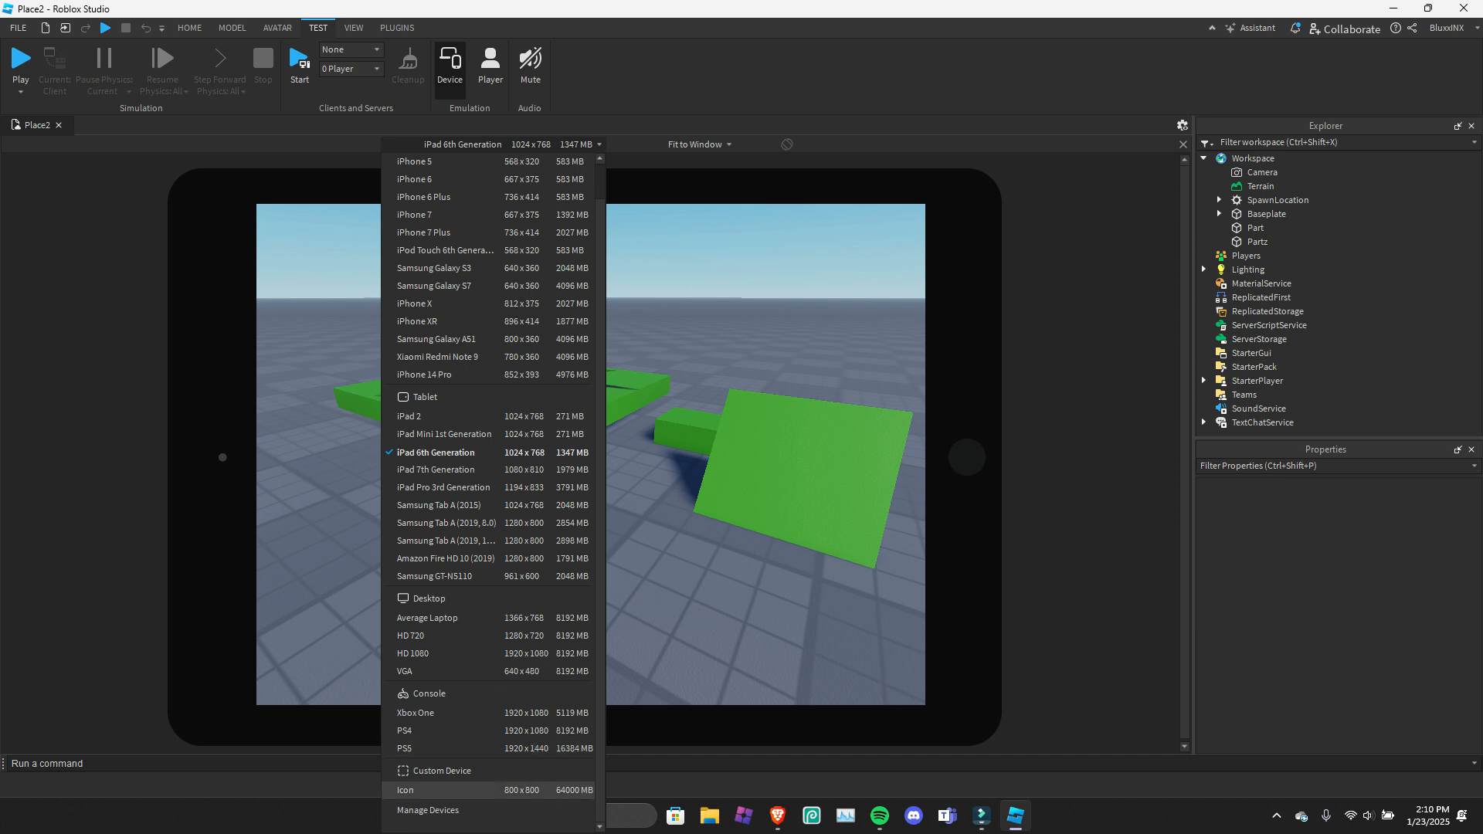
pyautogui.click(417, 790)
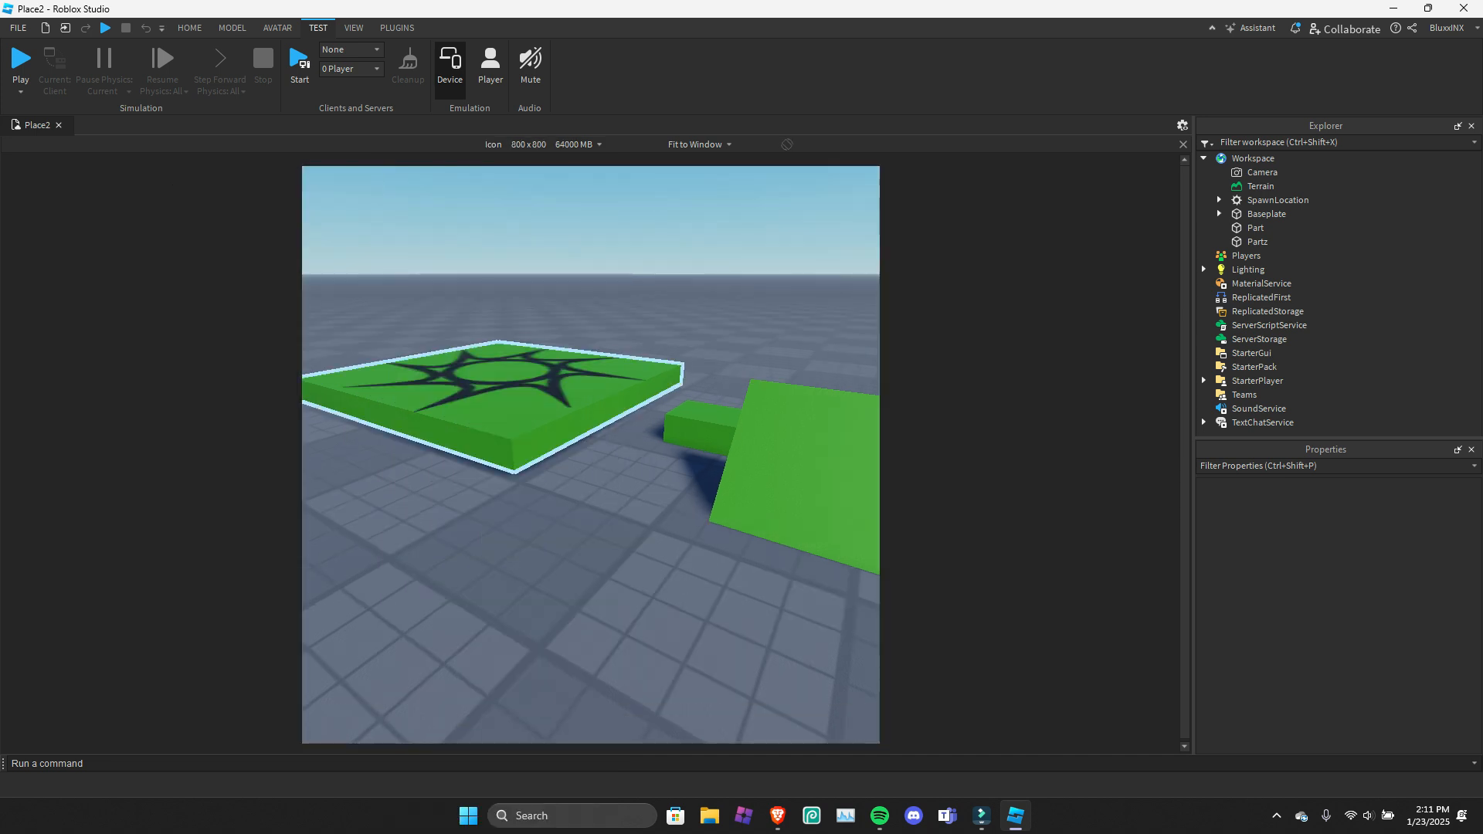
pyautogui.click(1182, 125)
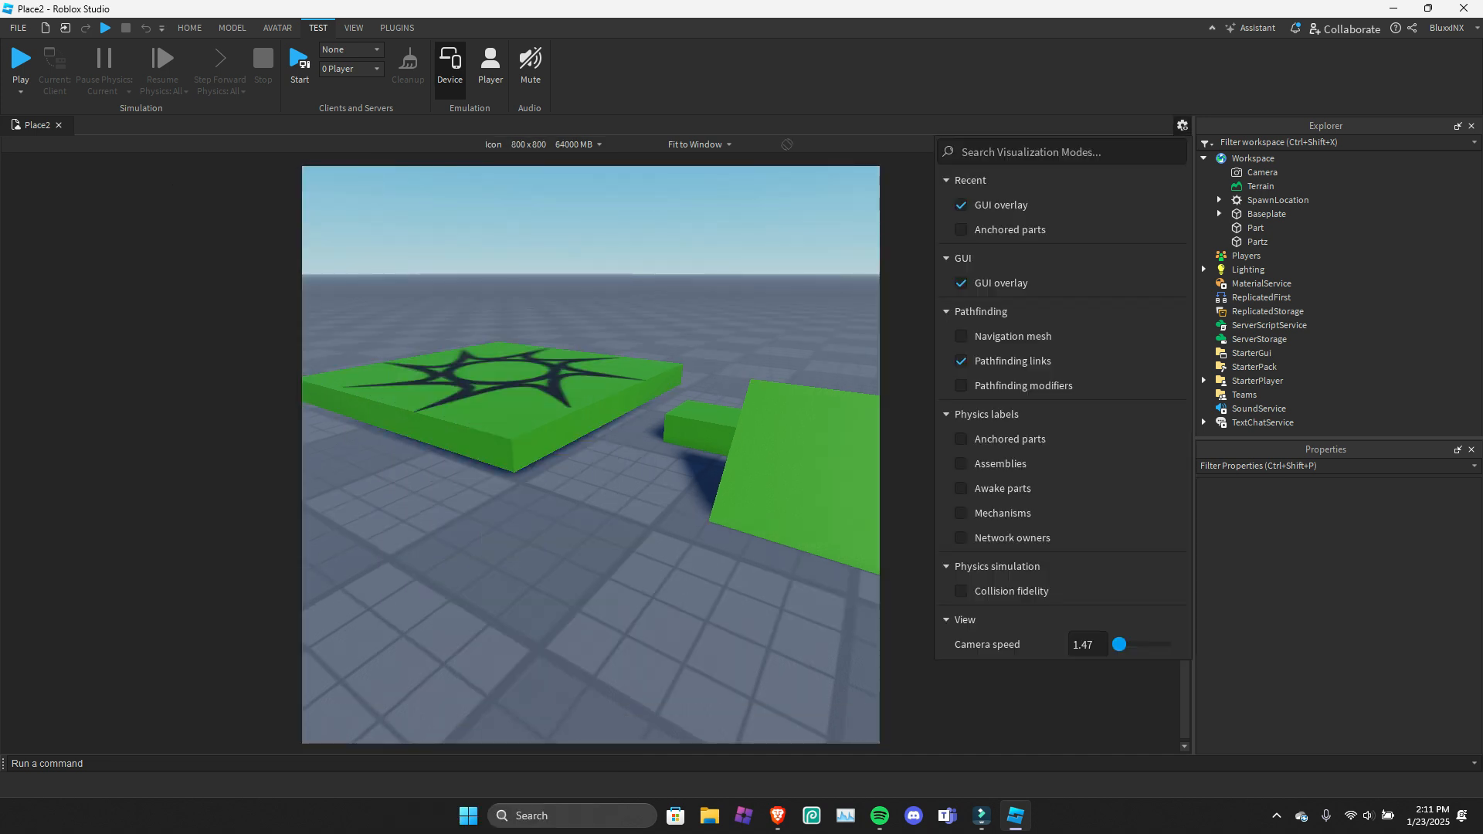
pyautogui.click(1182, 125)
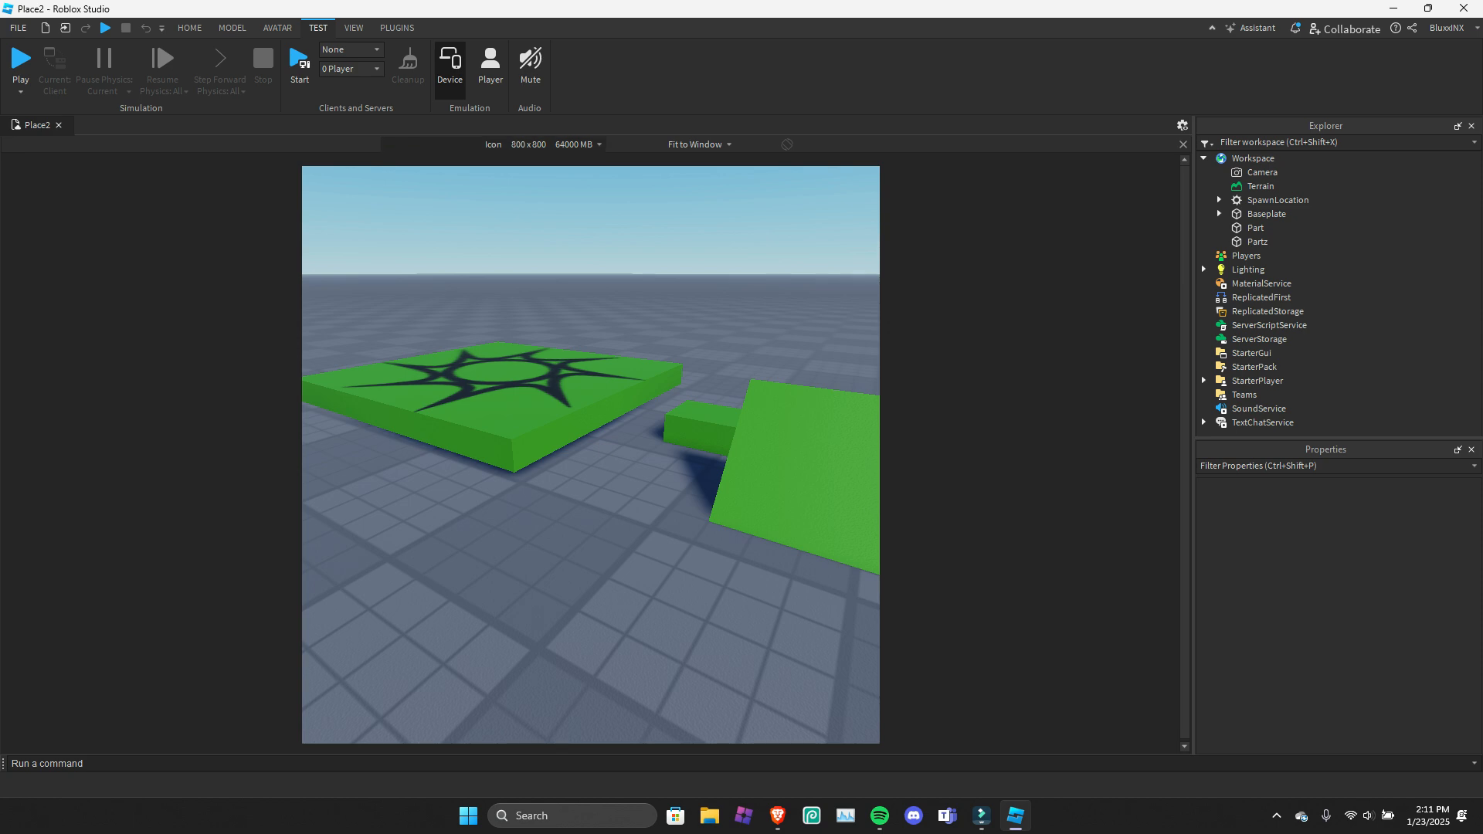
# Add a new custom device in the Emulation Device Manager and close the device emulation.
pyautogui.click(541, 144)
pyautogui.click(440, 809)
pyautogui.scroll(-1, 518, 441)
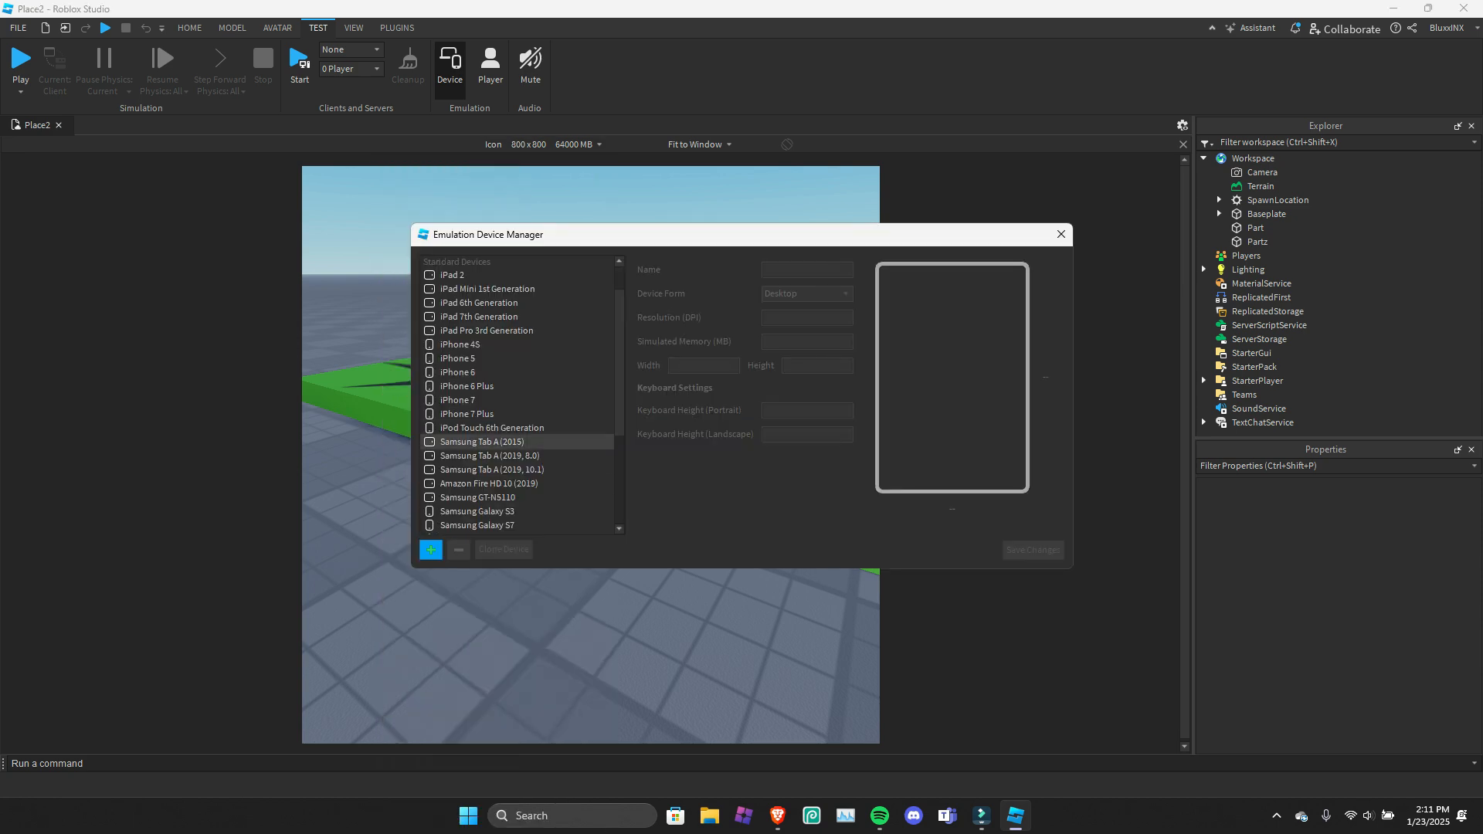
pyautogui.scroll(-5, 517, 442)
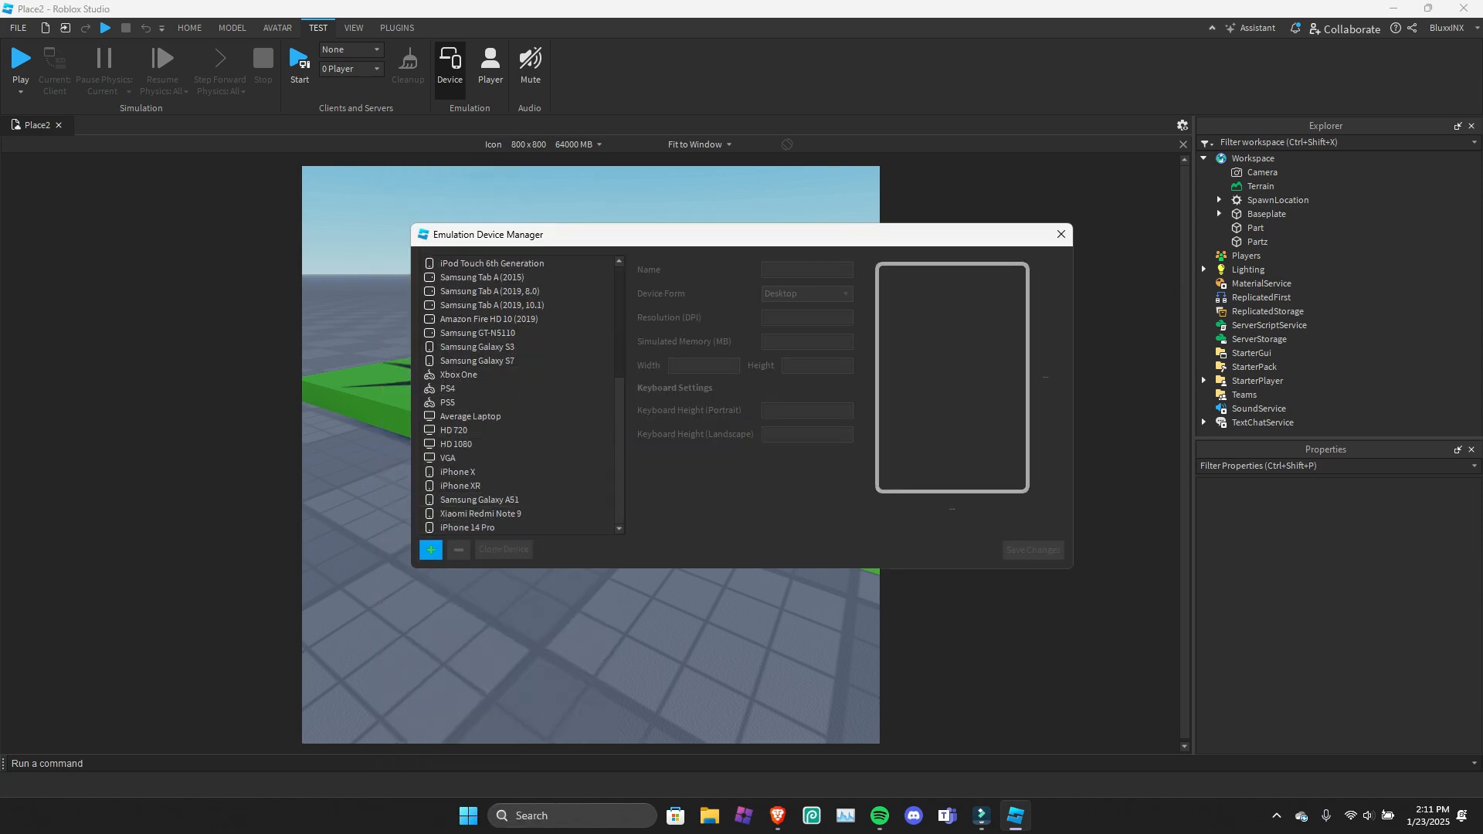
pyautogui.click(431, 549)
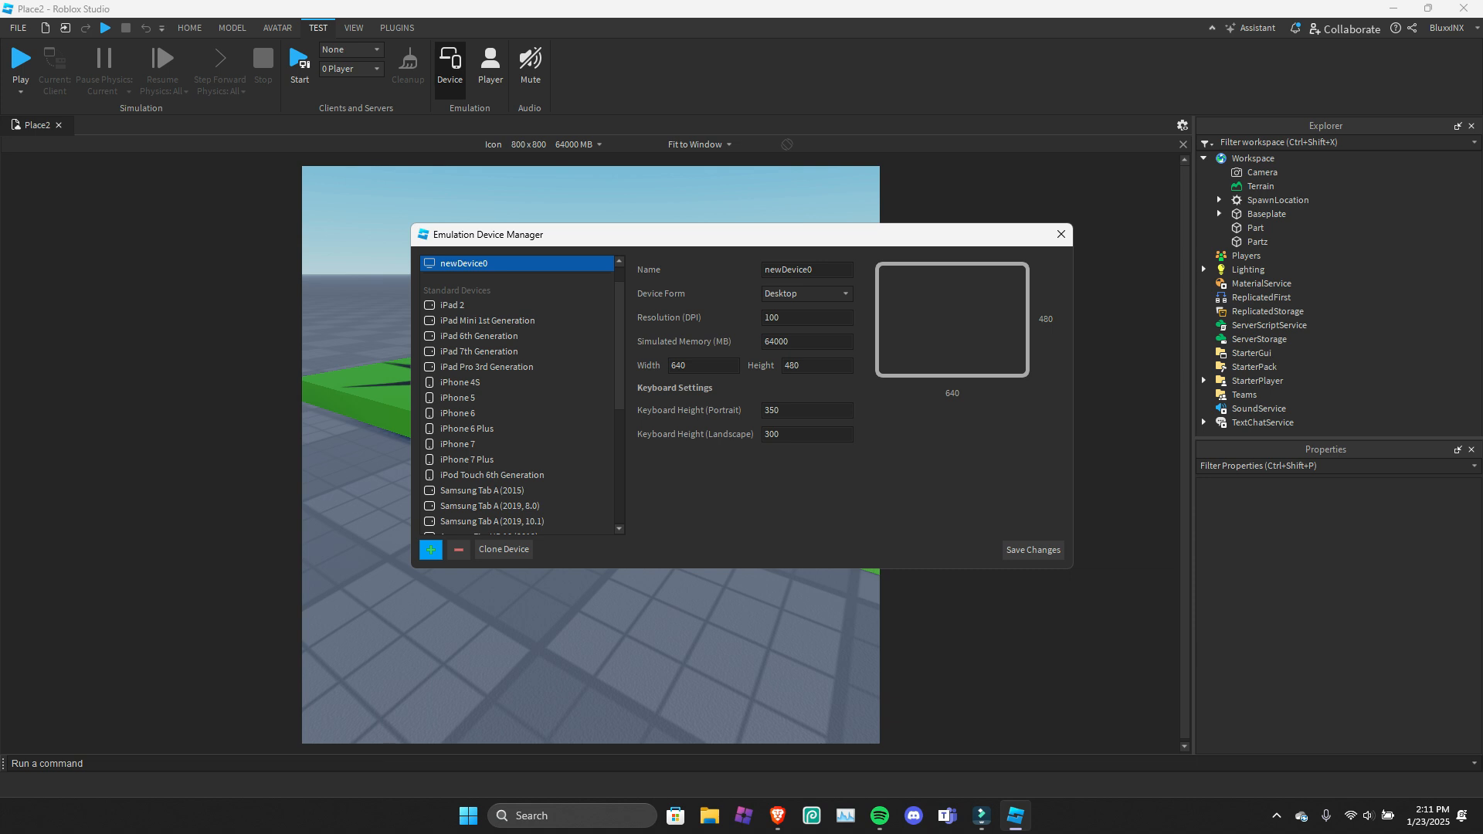
pyautogui.click(807, 294)
pyautogui.click(808, 307)
pyautogui.click(1061, 234)
pyautogui.click(1183, 145)
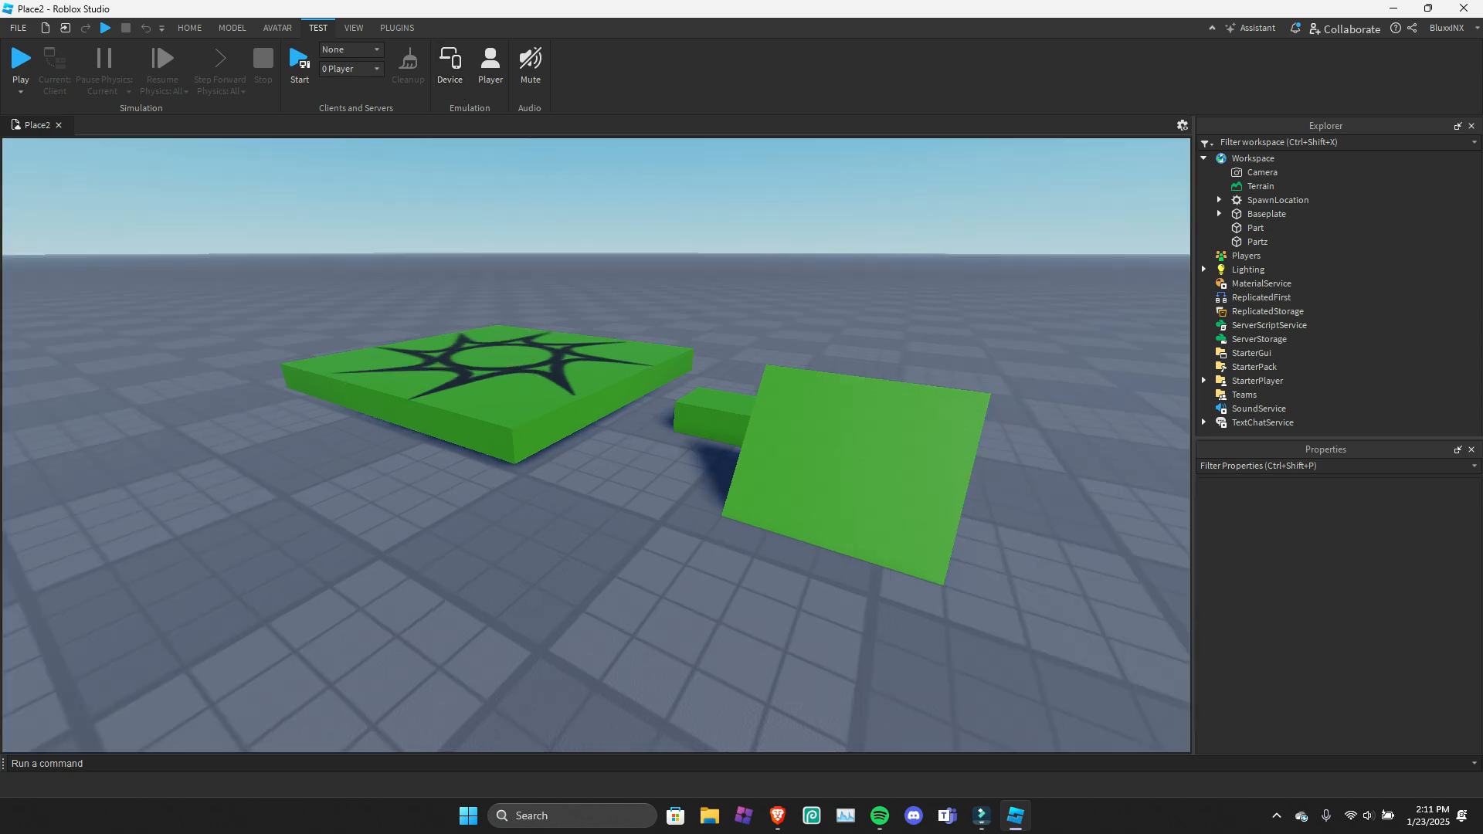
# Reopen device emulation, look through the list of available devices and turn the emulation off again.
pyautogui.click(450, 71)
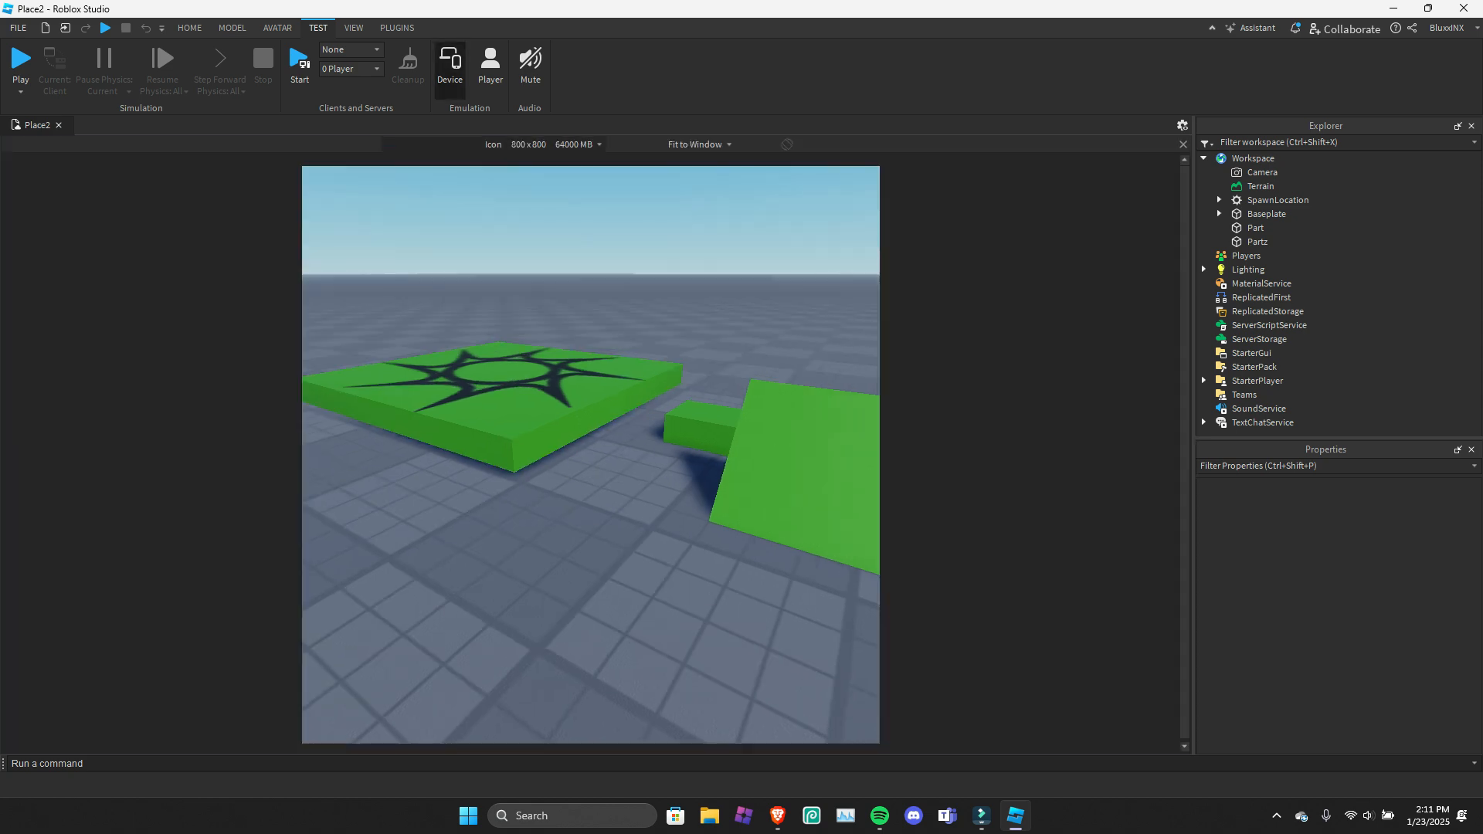
pyautogui.click(494, 145)
pyautogui.scroll(1, 464, 328)
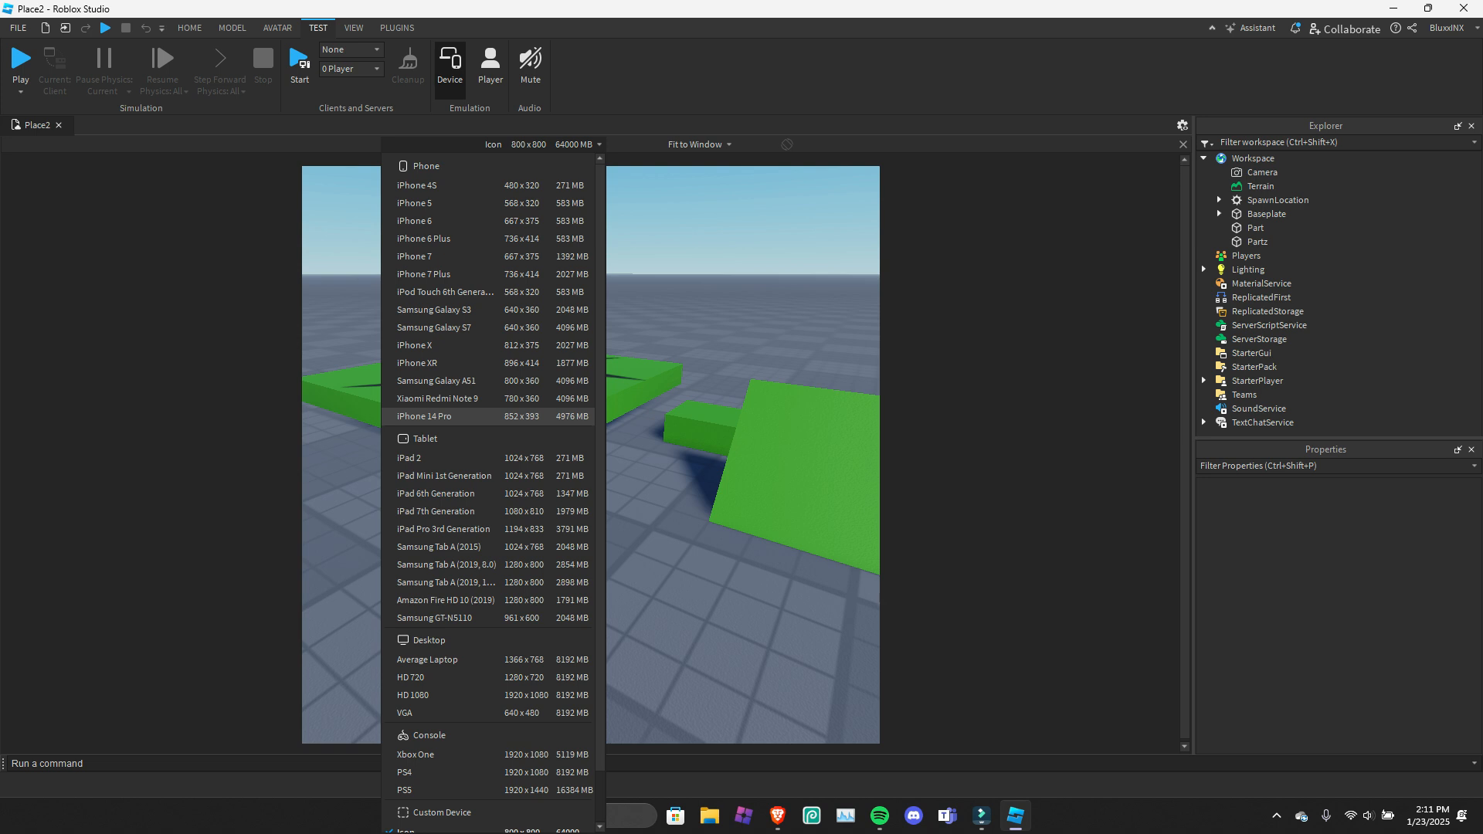
pyautogui.scroll(-1, 464, 417)
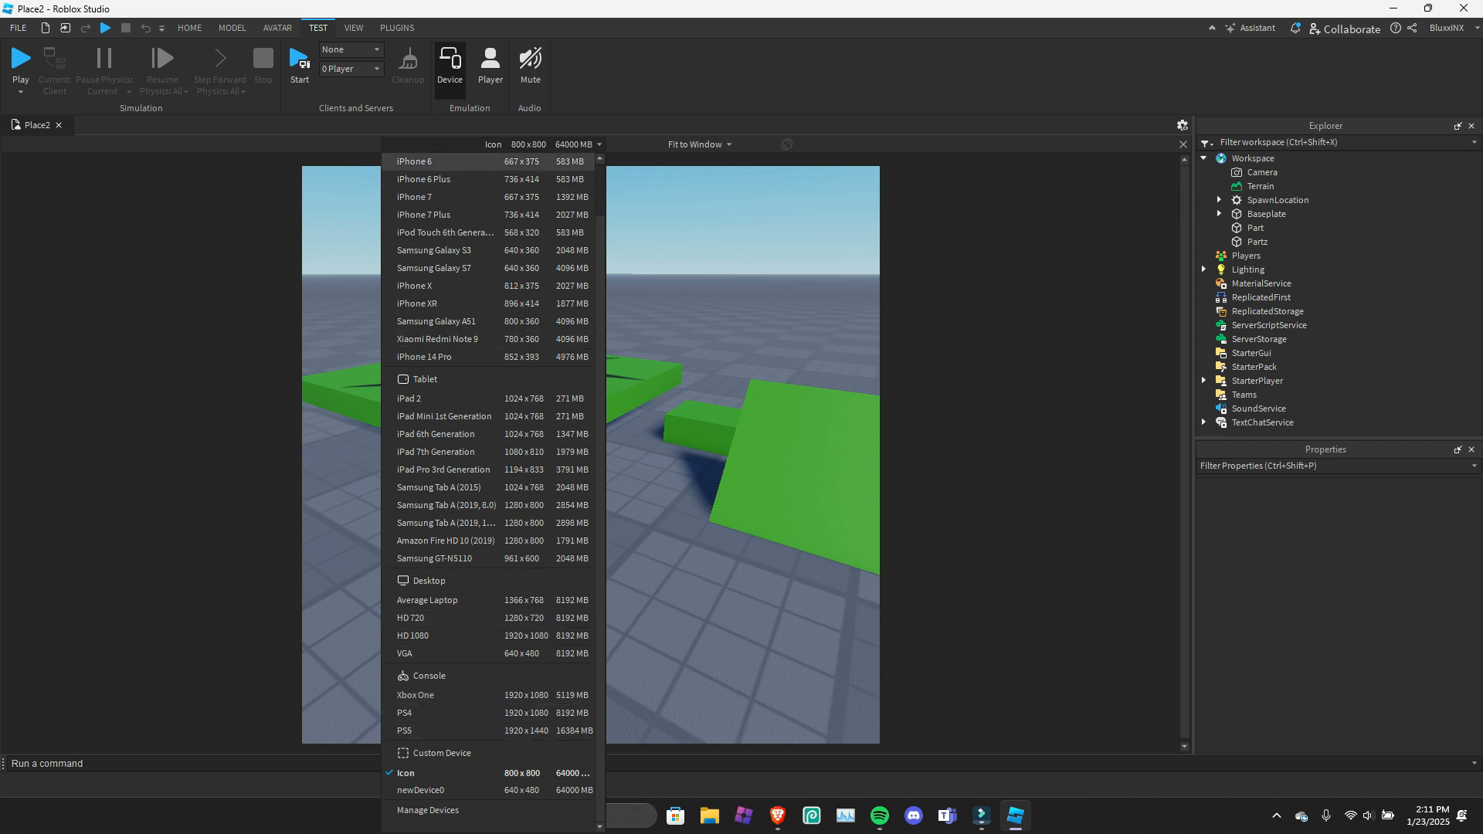
pyautogui.click(450, 71)
pyautogui.click(451, 71)
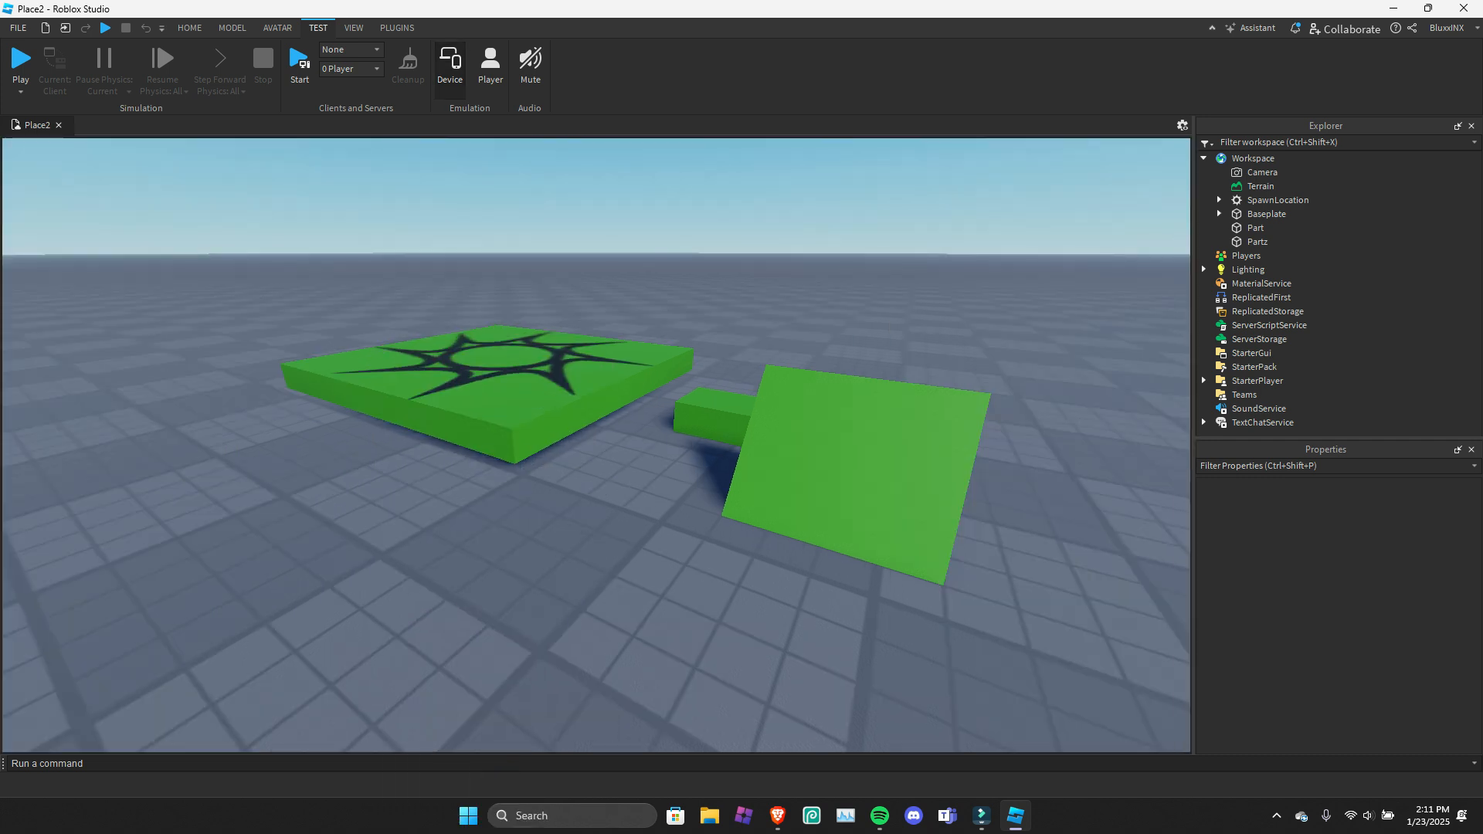
# Enable the test profile in the Player Emulator, look at the region choices and close the emulator.
pyautogui.click(491, 66)
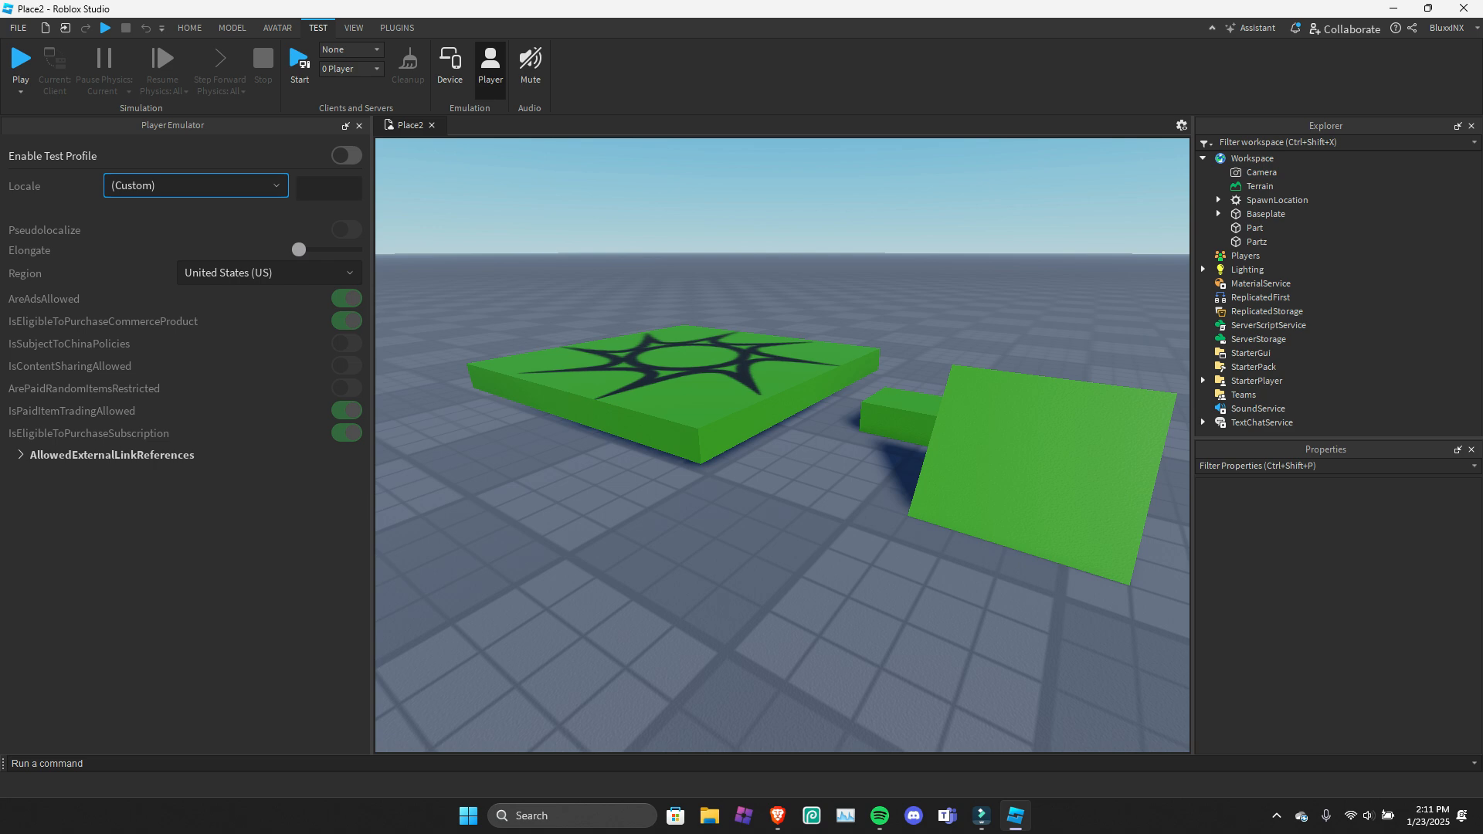
pyautogui.click(347, 156)
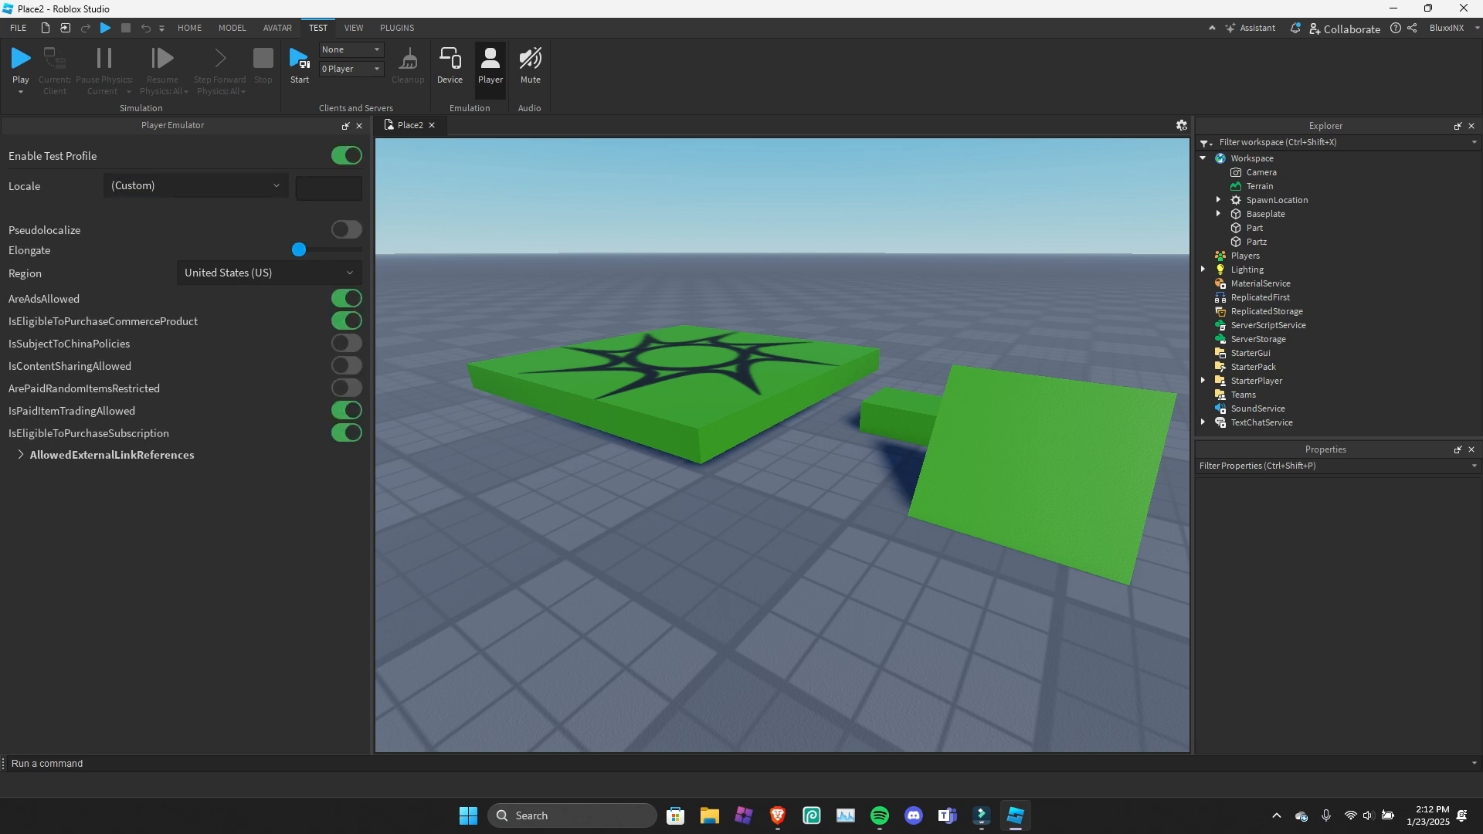
pyautogui.click(270, 273)
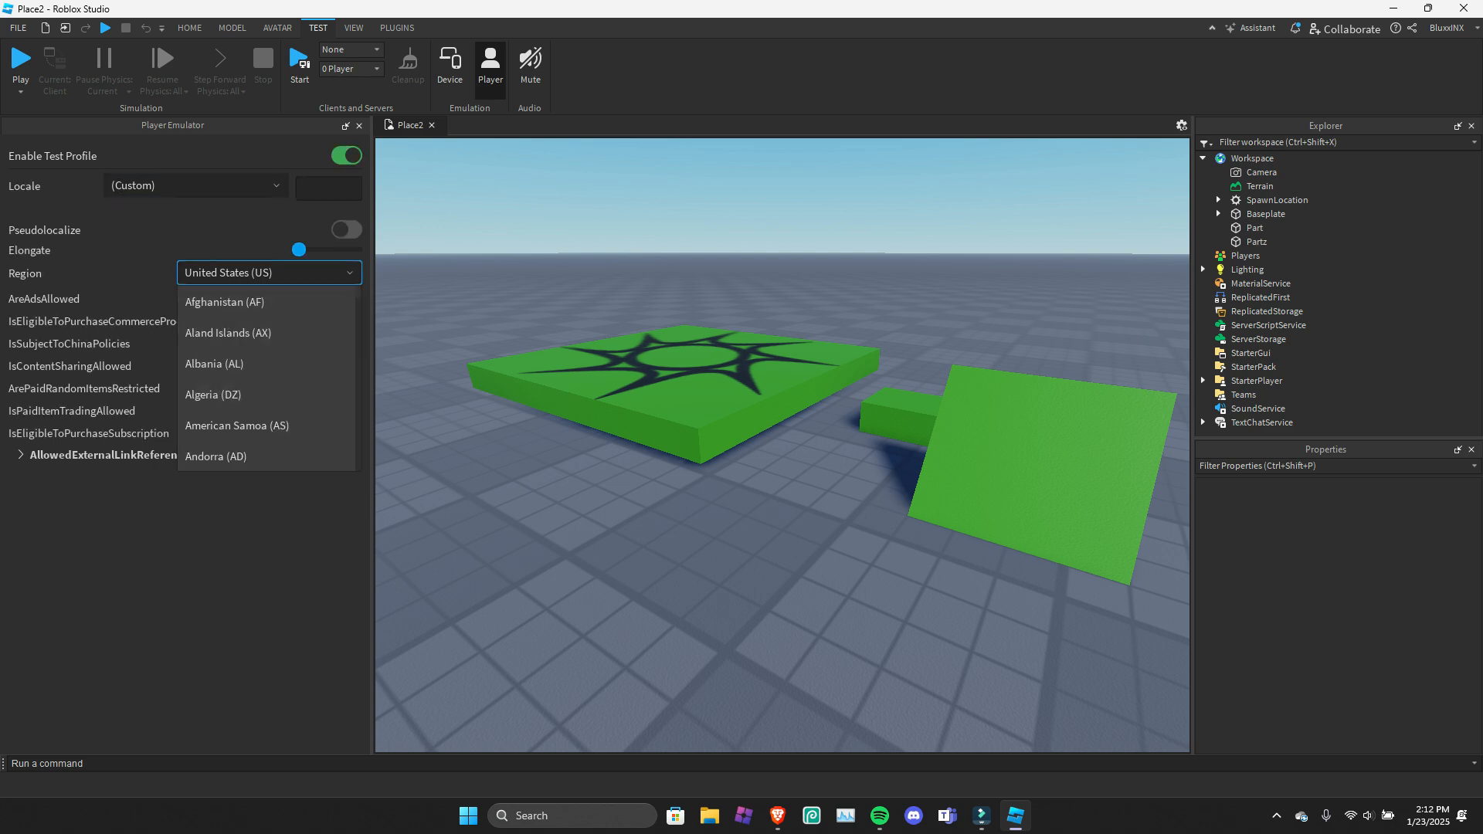
pyautogui.click(269, 273)
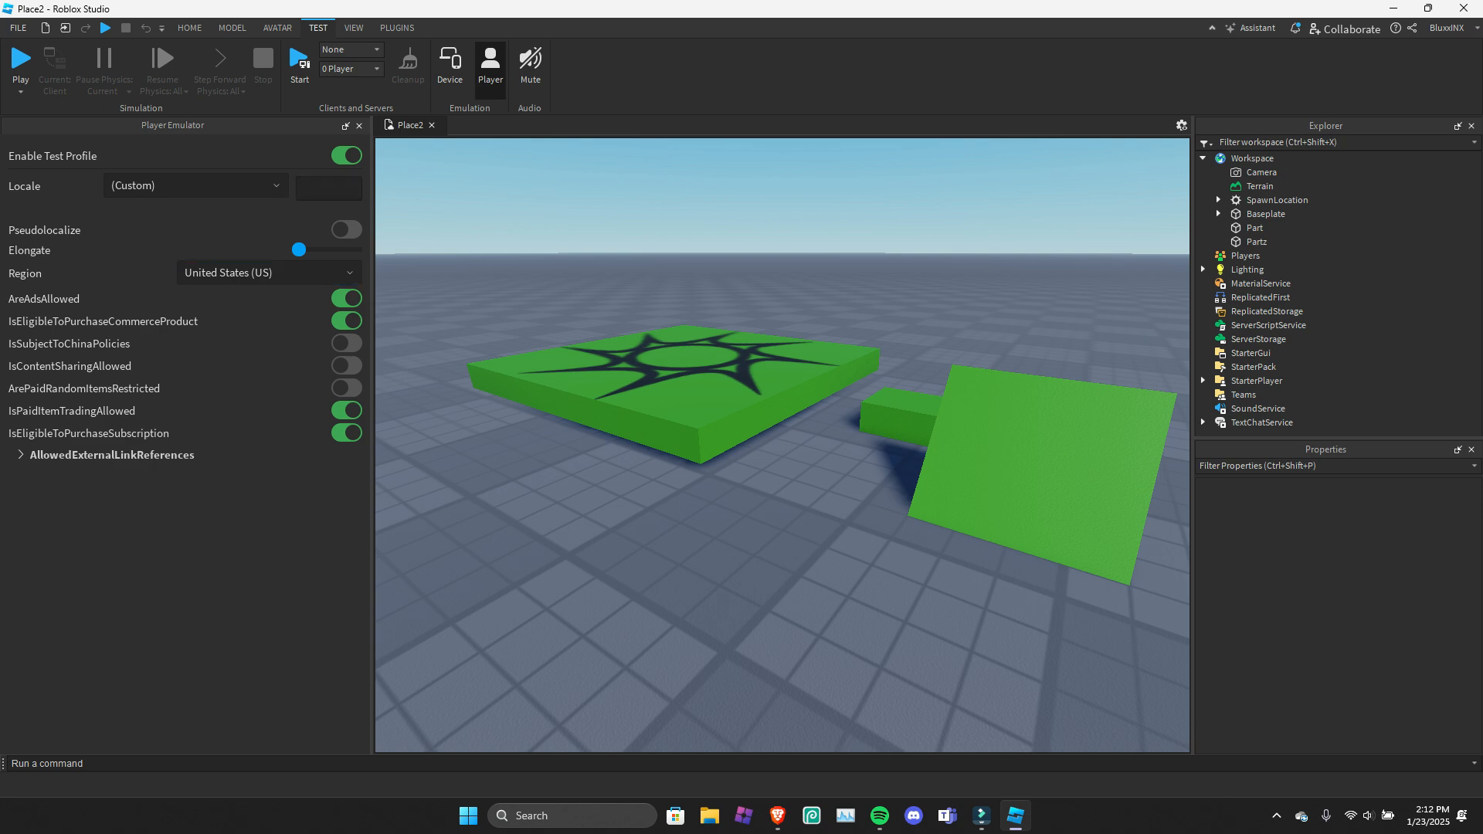
pyautogui.click(490, 68)
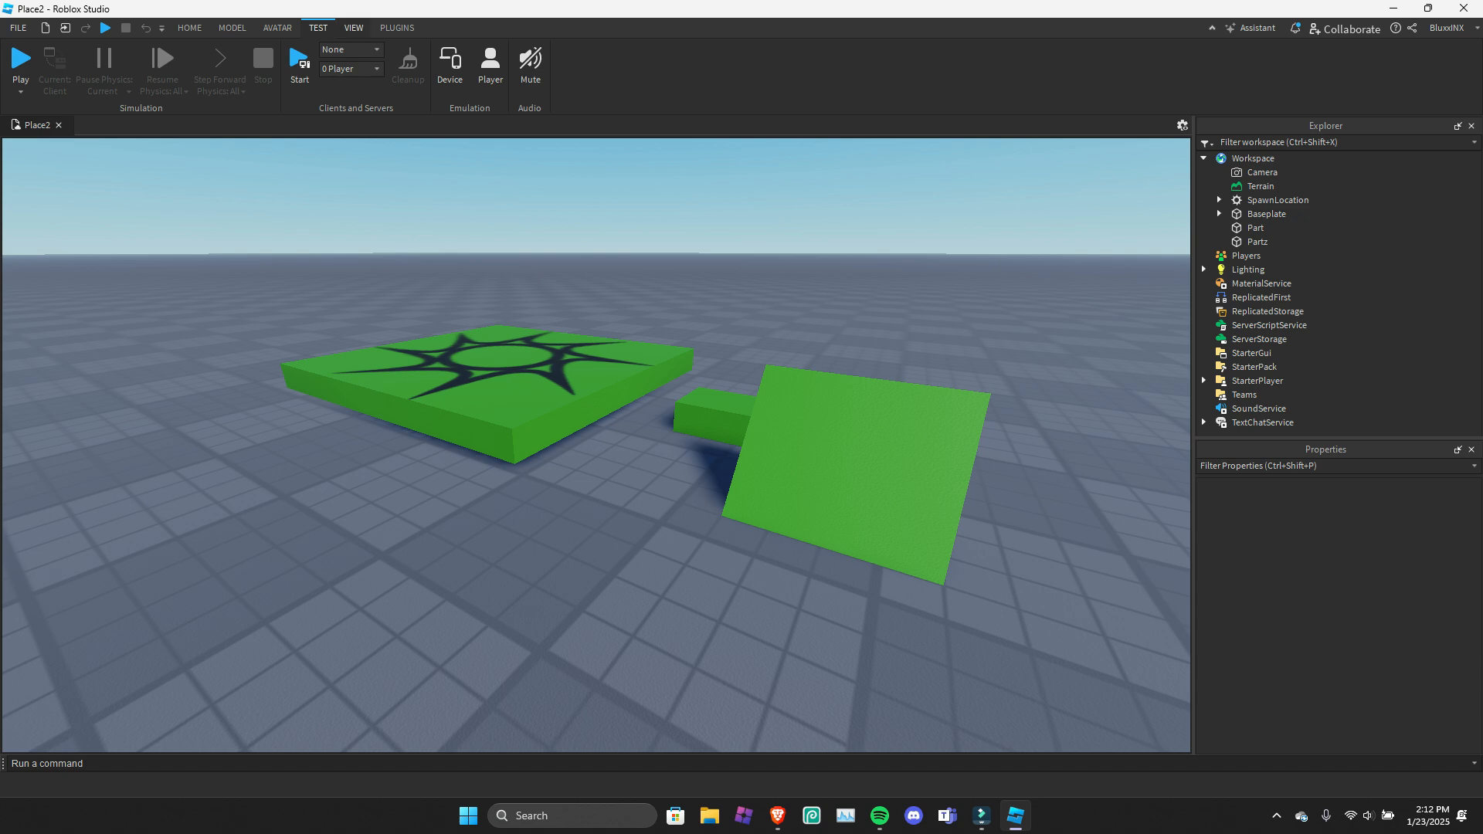
# Start saving the place to Roblox from the Asset Manager, with the name "Tutorial Arcadia" and the description "test".
pyautogui.click(354, 29)
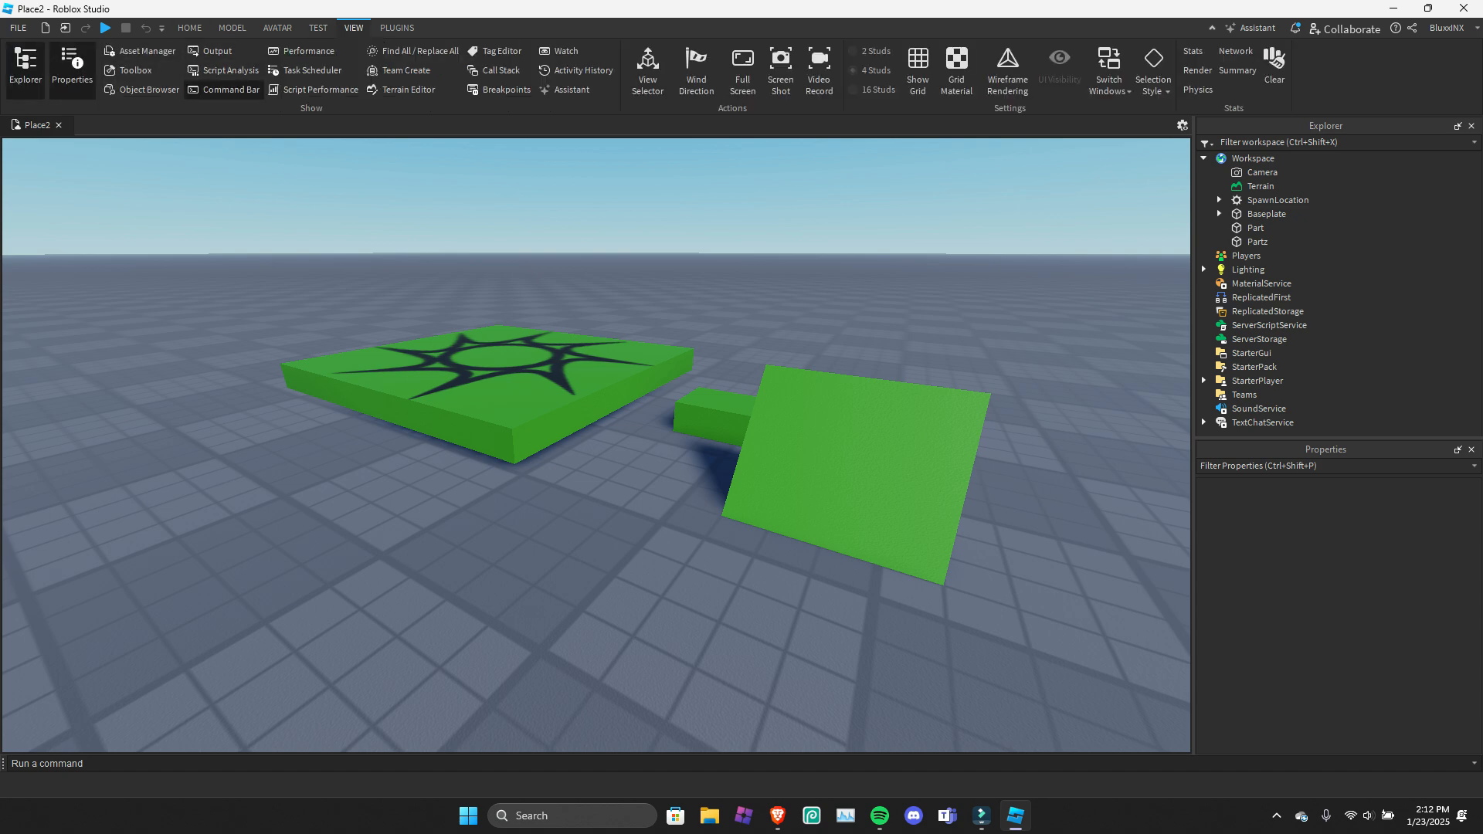
pyautogui.click(141, 51)
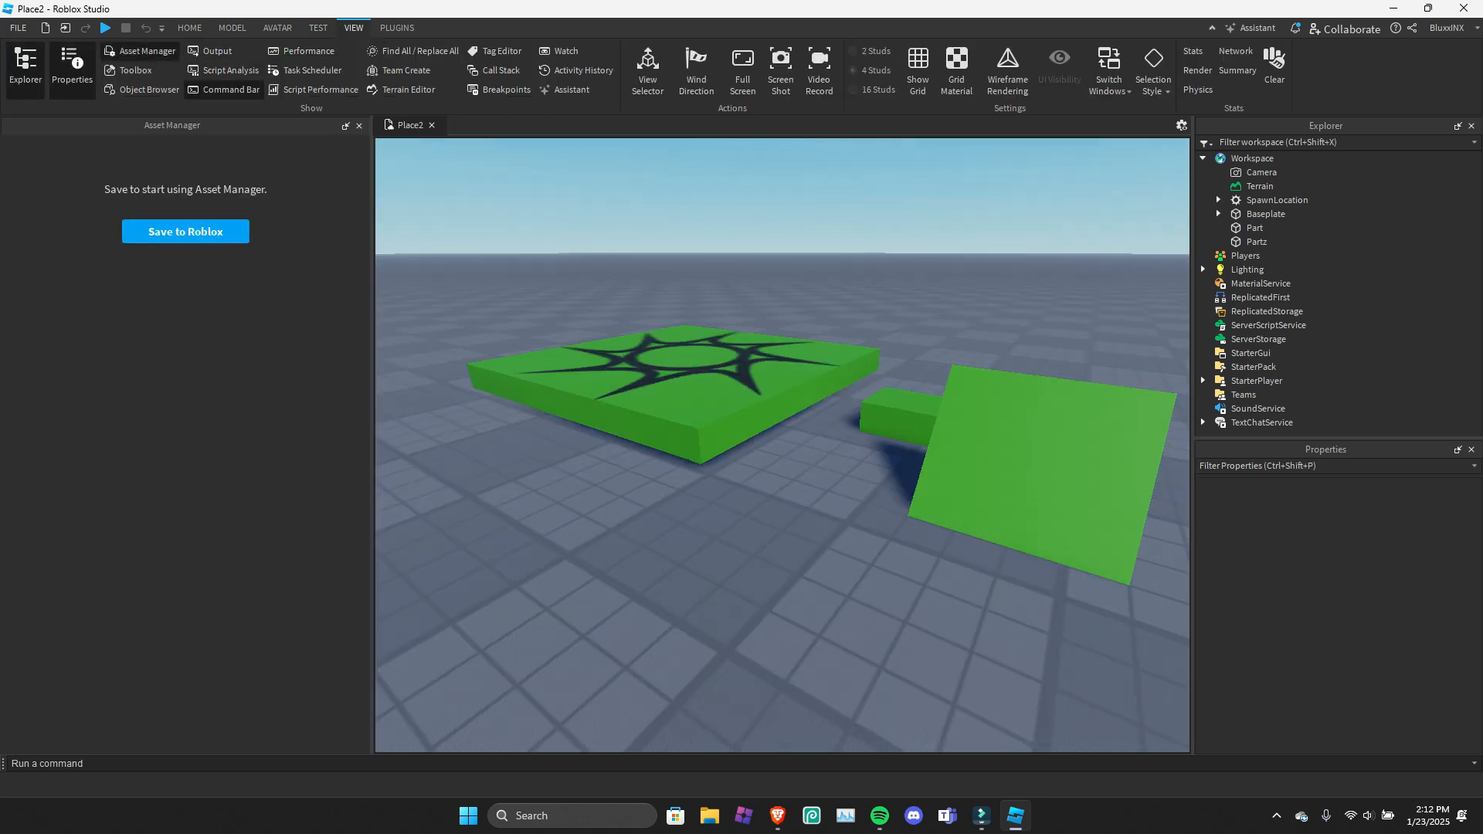
pyautogui.click(185, 231)
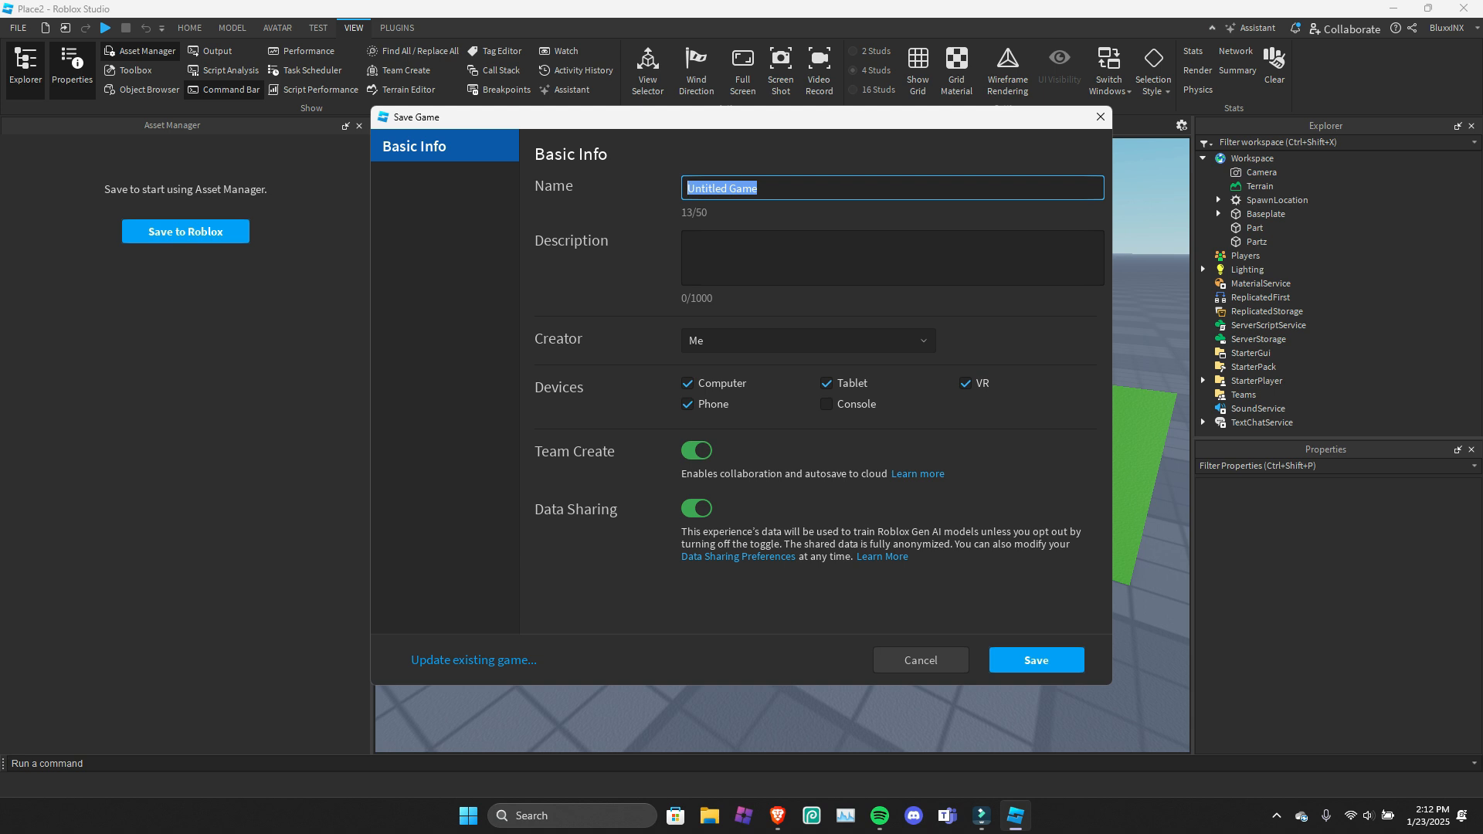
pyautogui.write('Tutorial Arcadia')
pyautogui.press('Tab')
pyautogui.write('test')
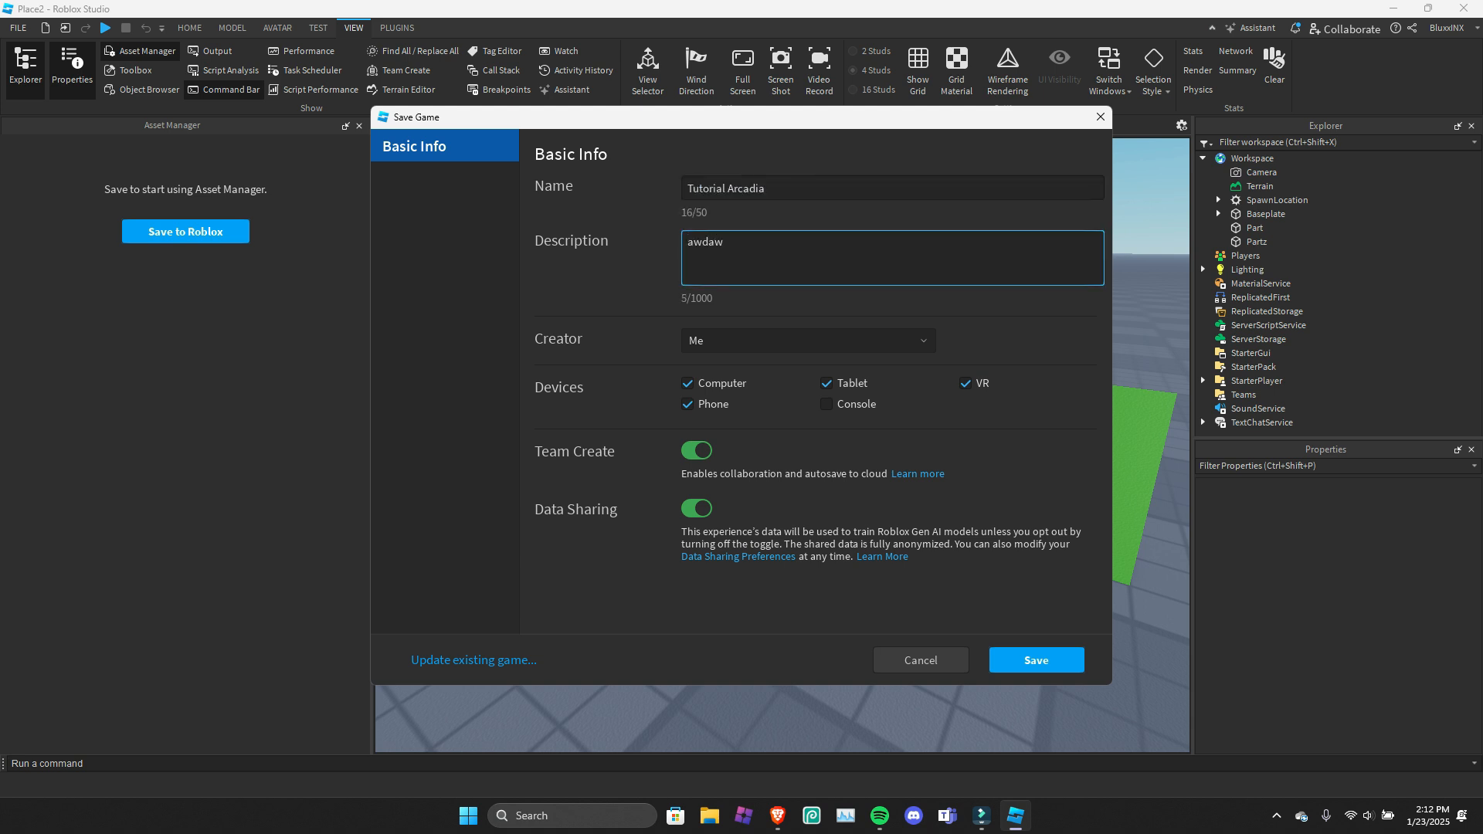
# Keep Me as the creator, allow Console and disallow VR among the devices, and save the game to Roblox.
pyautogui.press('Tab')
pyautogui.click(808, 341)
pyautogui.click(809, 341)
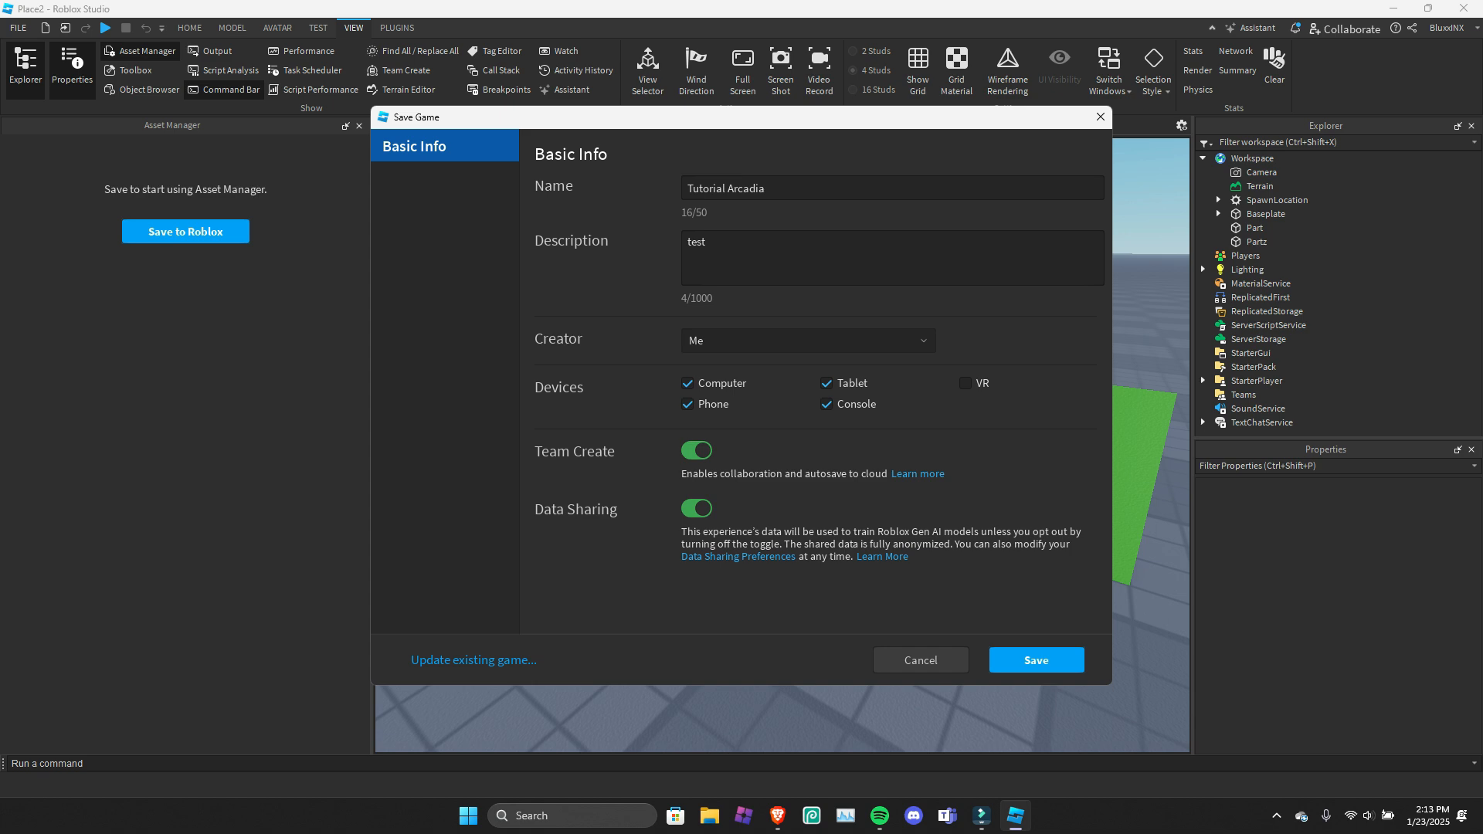
pyautogui.click(1036, 660)
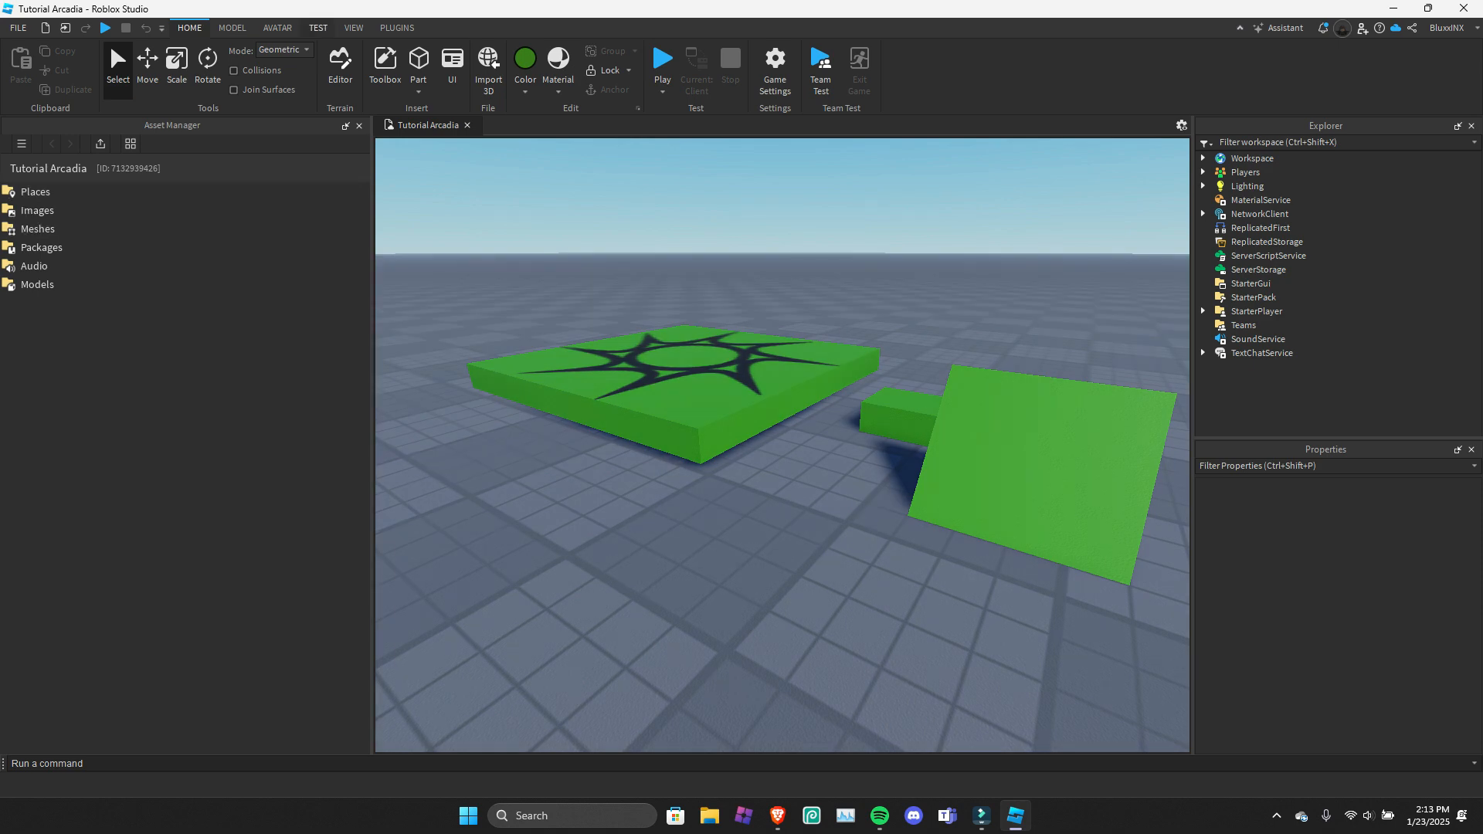
# Add a new place to the game in the Asset Manager's Places folder and look at the options for that place.
pyautogui.click(354, 27)
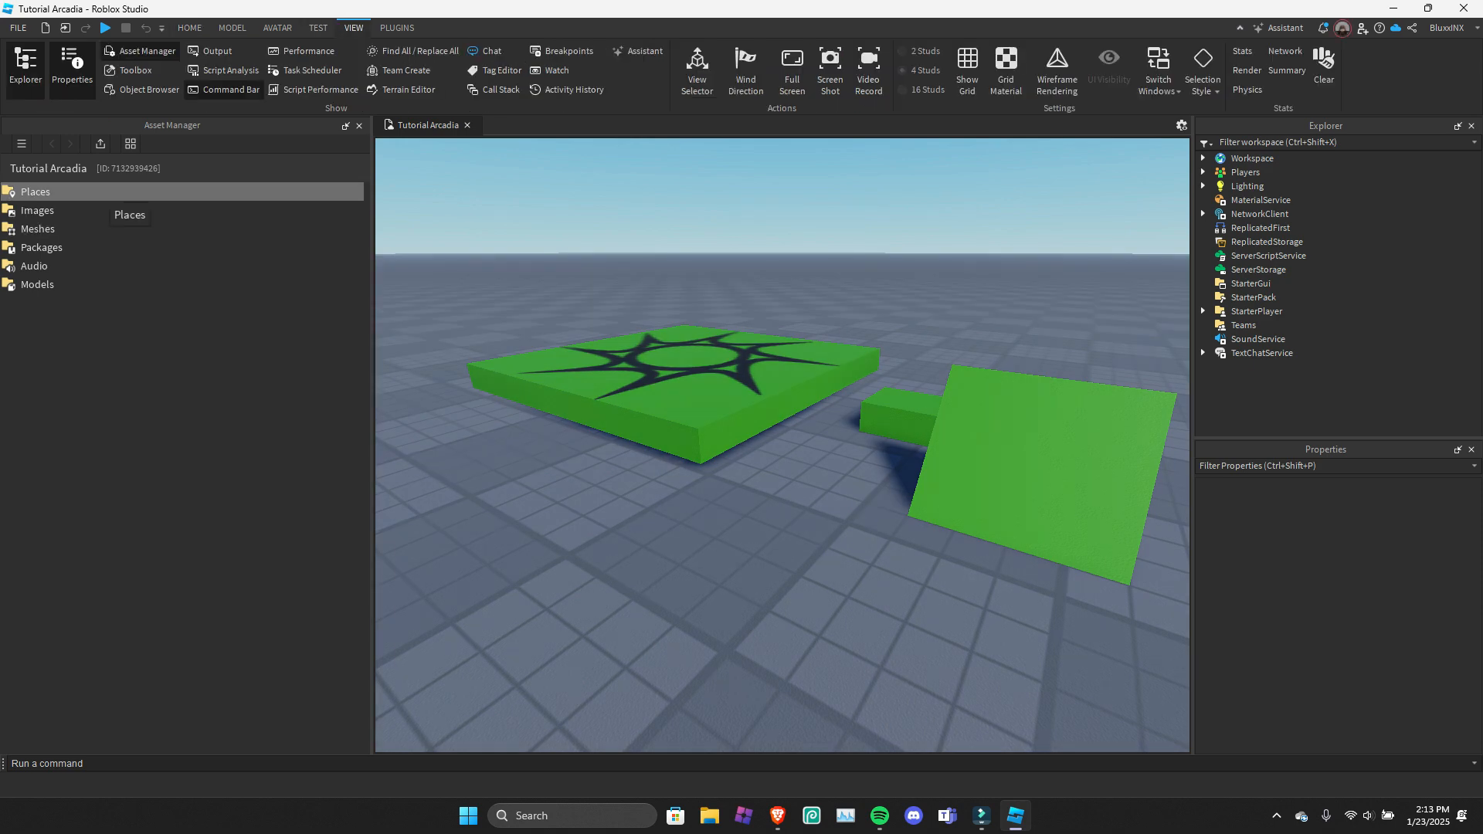
pyautogui.doubleClick(108, 192)
pyautogui.rightClick(94, 228)
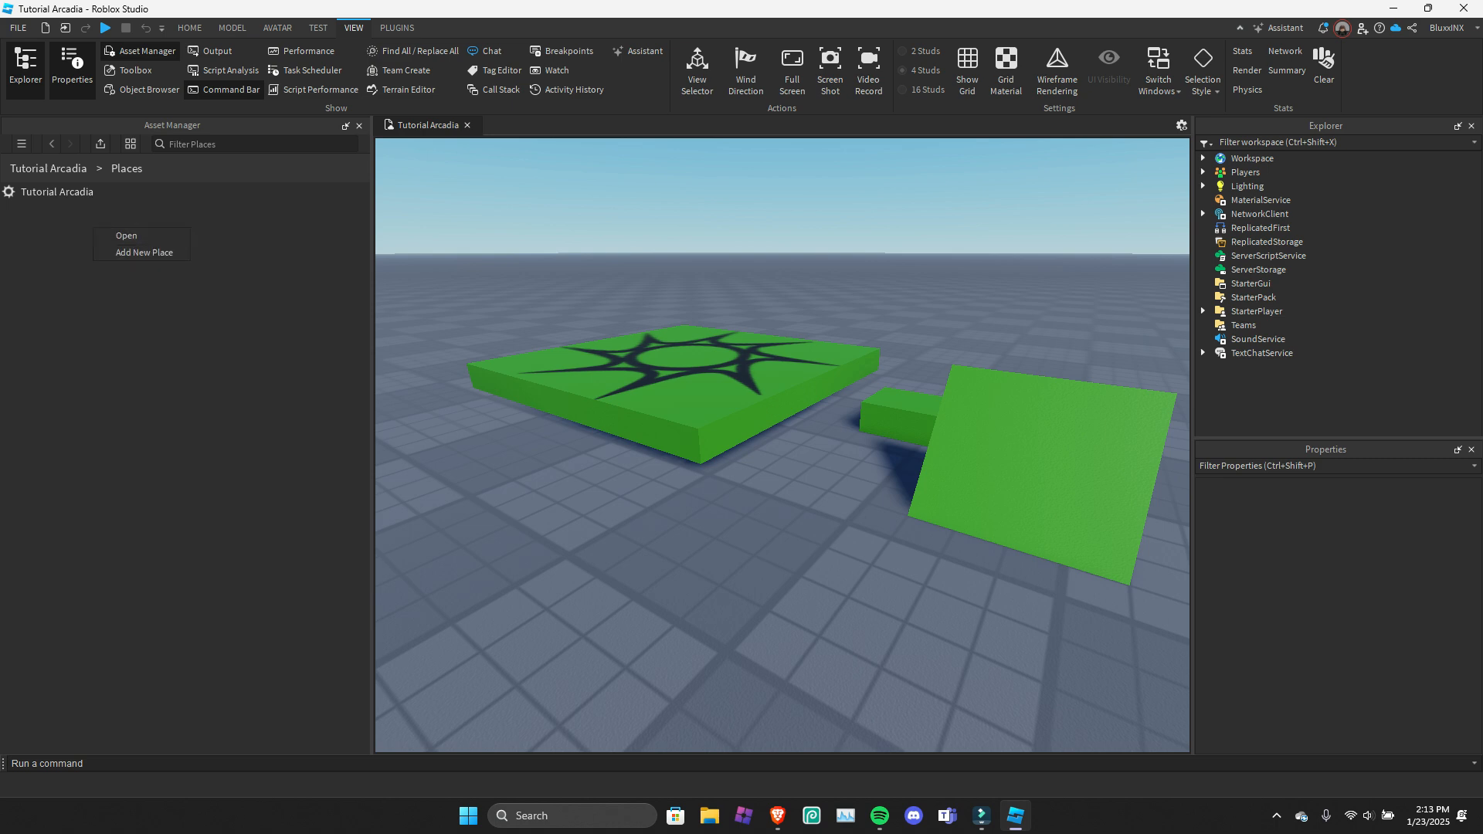
pyautogui.click(92, 192)
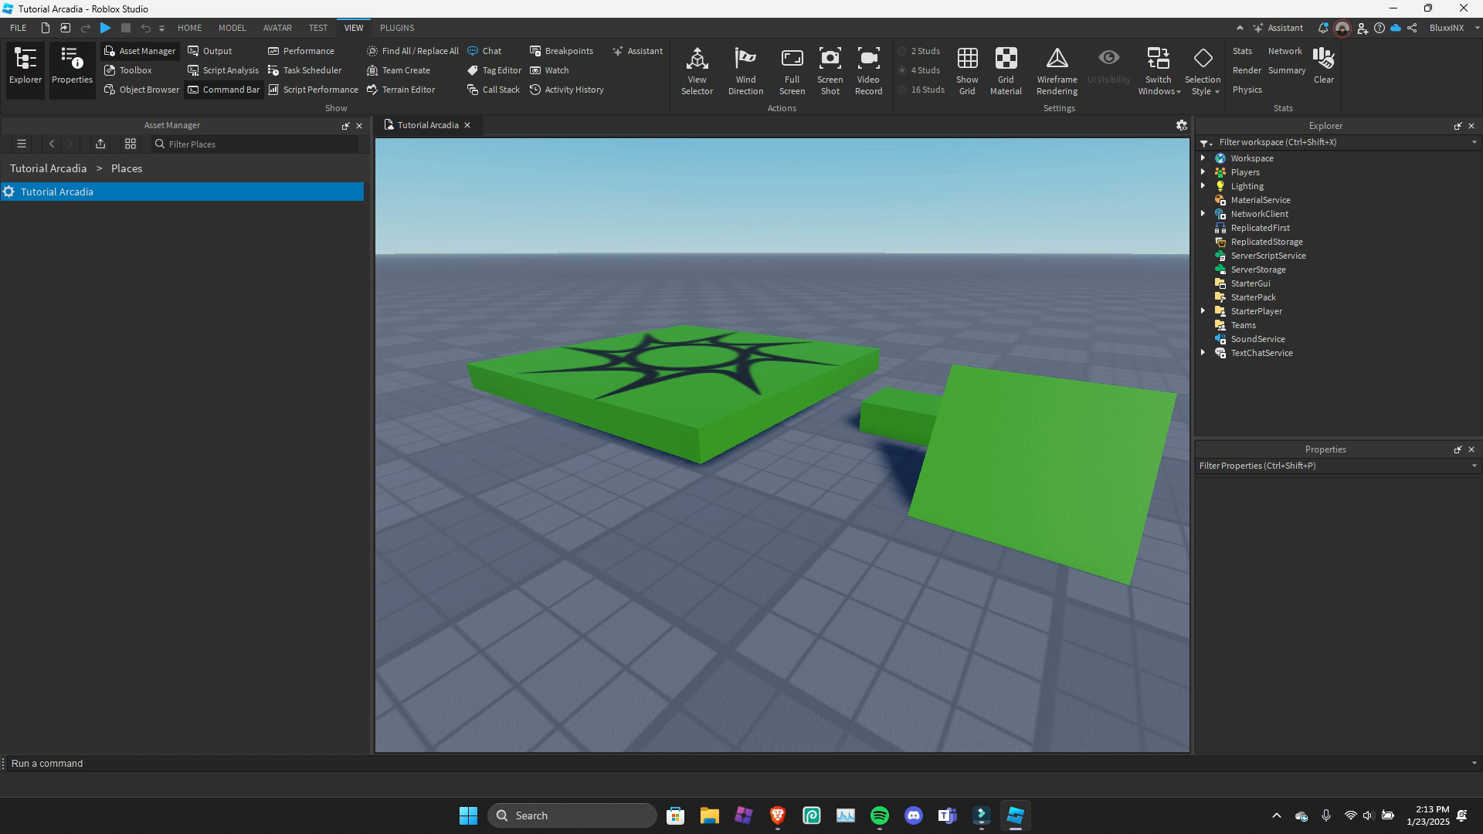
pyautogui.rightClick(56, 262)
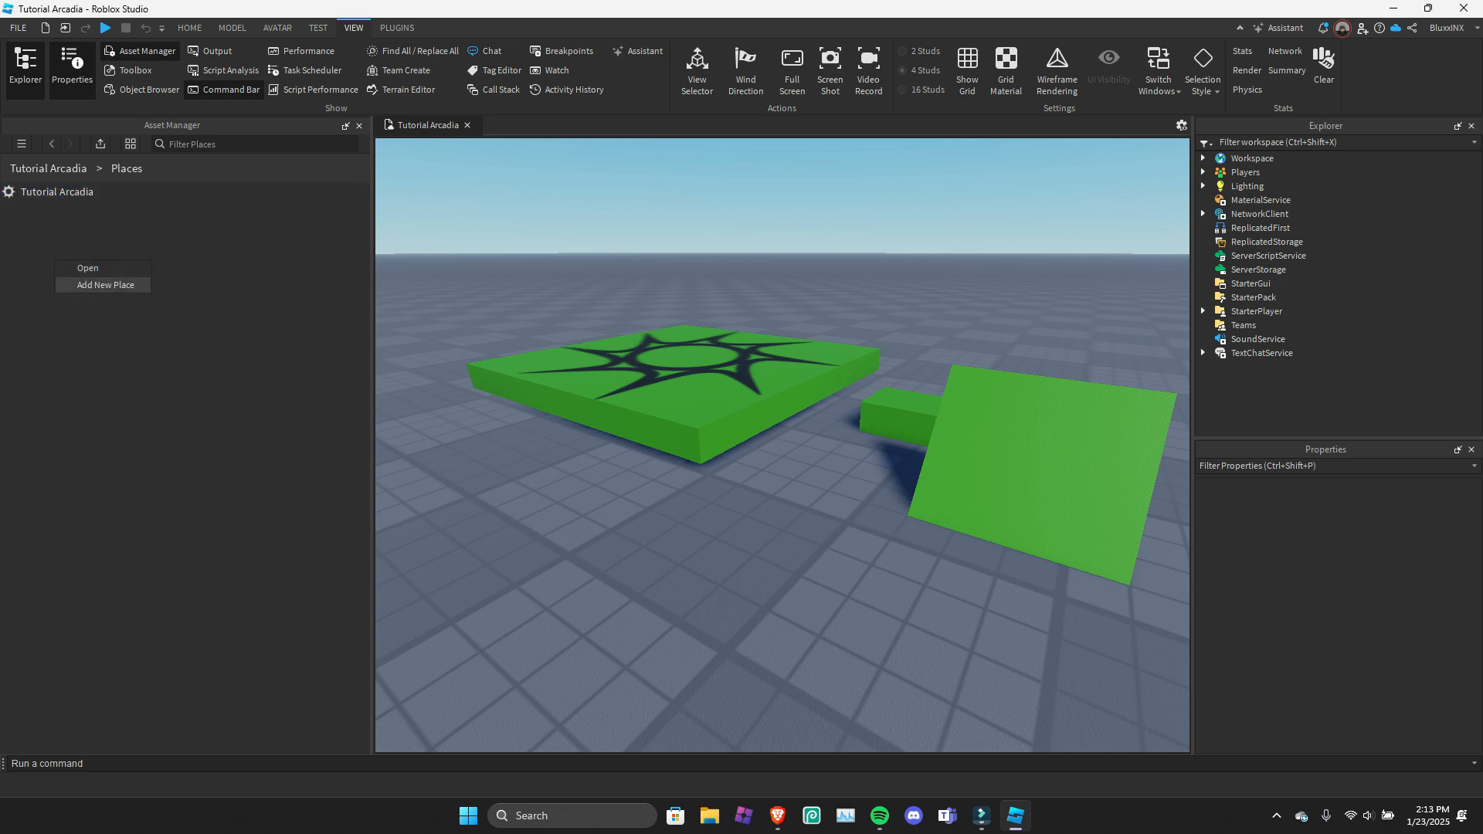
pyautogui.click(105, 285)
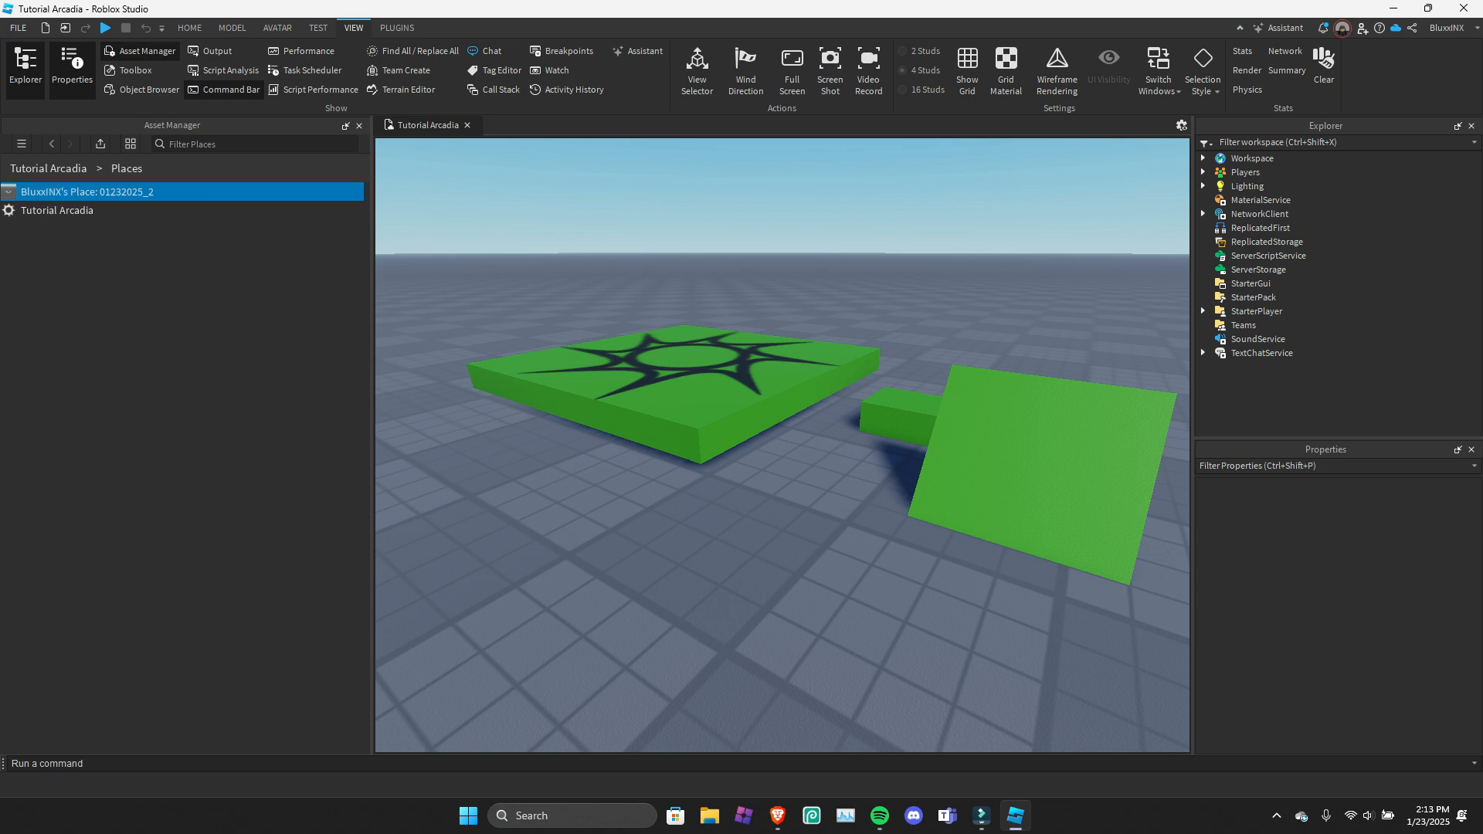
pyautogui.rightClick(61, 198)
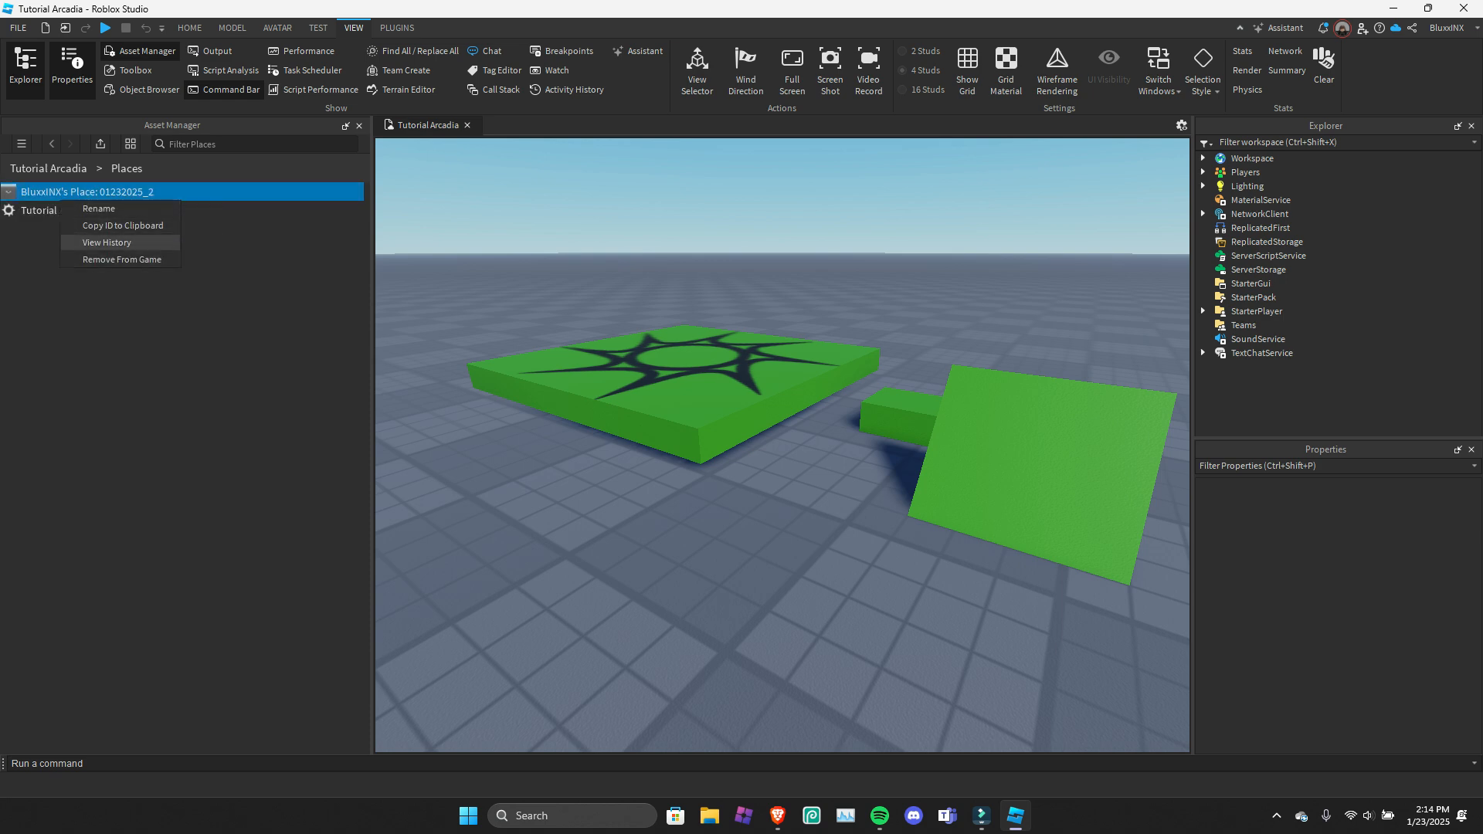
pyautogui.click(133, 309)
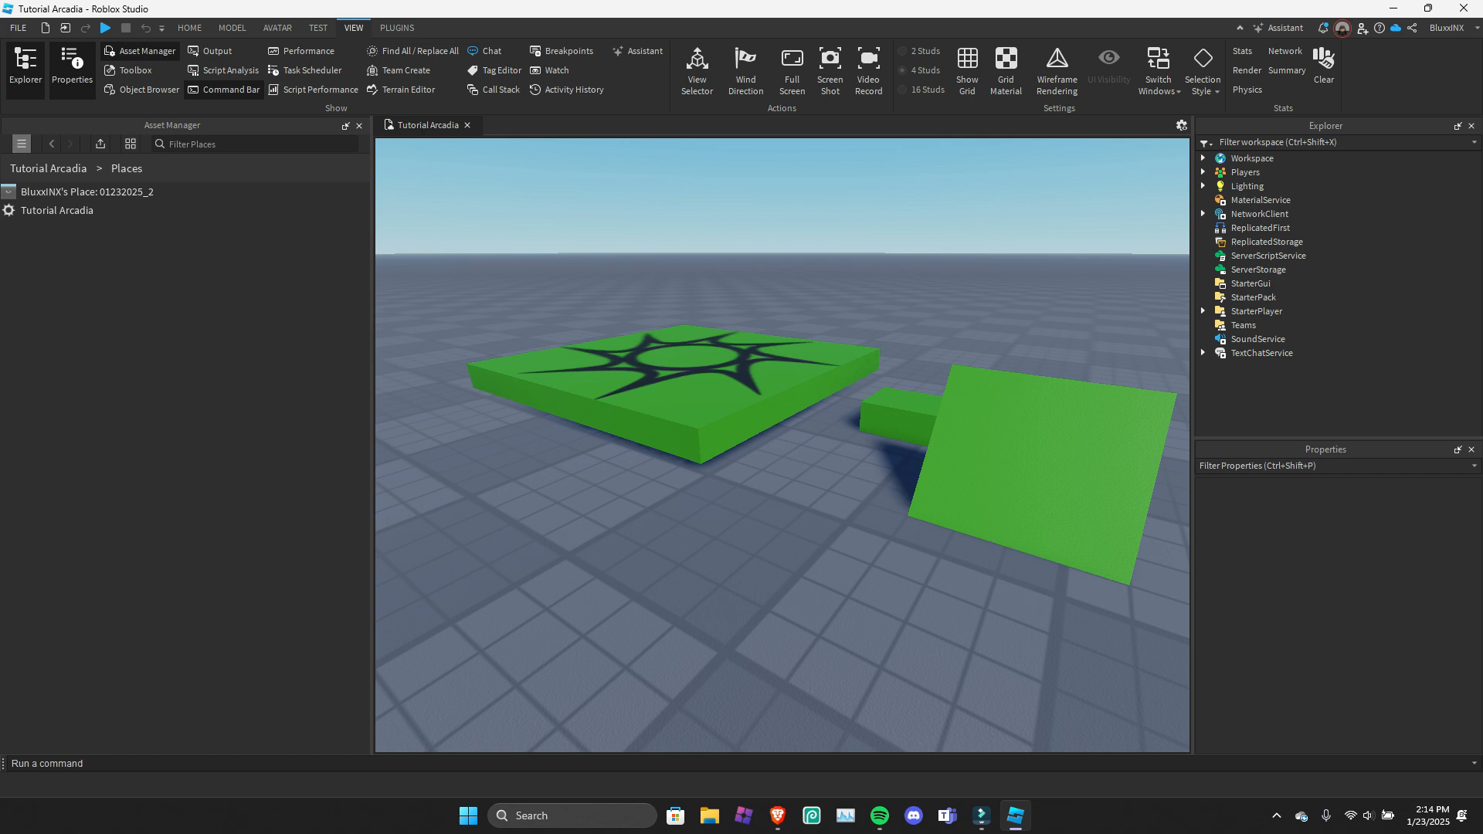
# Look into the Asset Manager's Images folder and return to the game's top-level folder list.
pyautogui.click(52, 145)
pyautogui.doubleClick(55, 210)
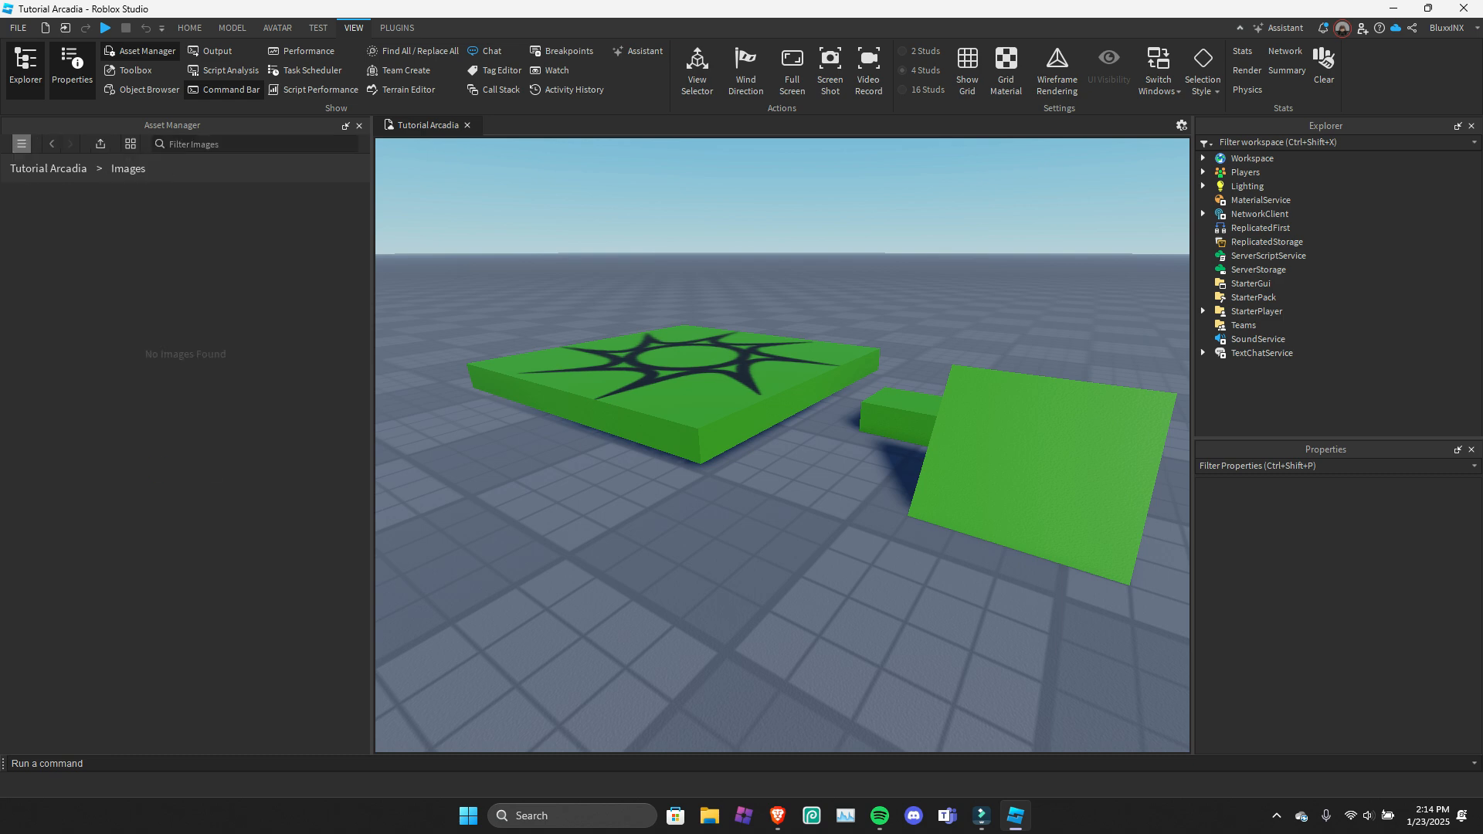
pyautogui.click(21, 144)
pyautogui.click(264, 145)
pyautogui.click(51, 144)
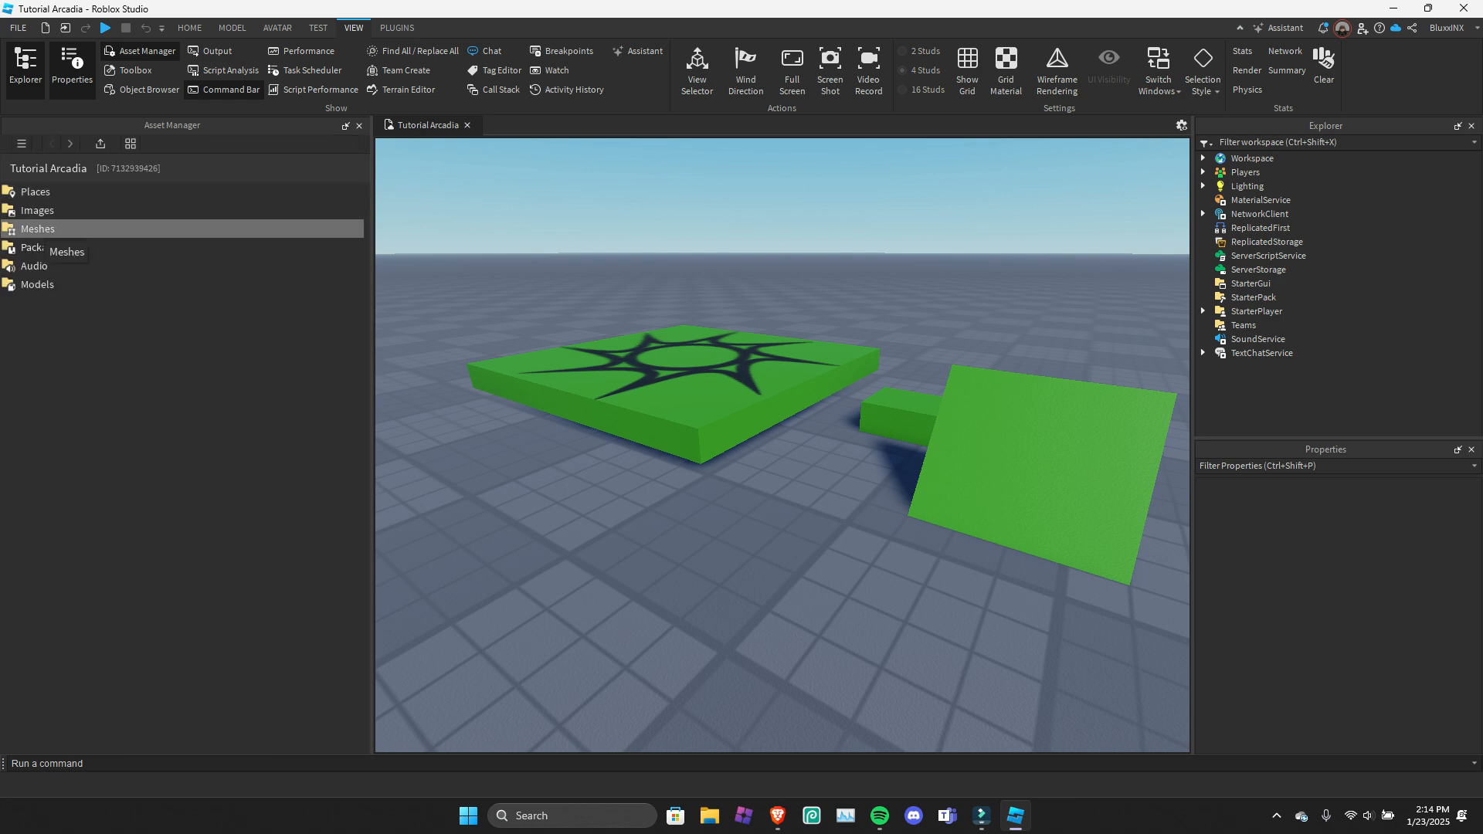
# Look into the Asset Manager's Meshes folder, return to the folder list and open the file picker for importing assets.
pyautogui.click(39, 230)
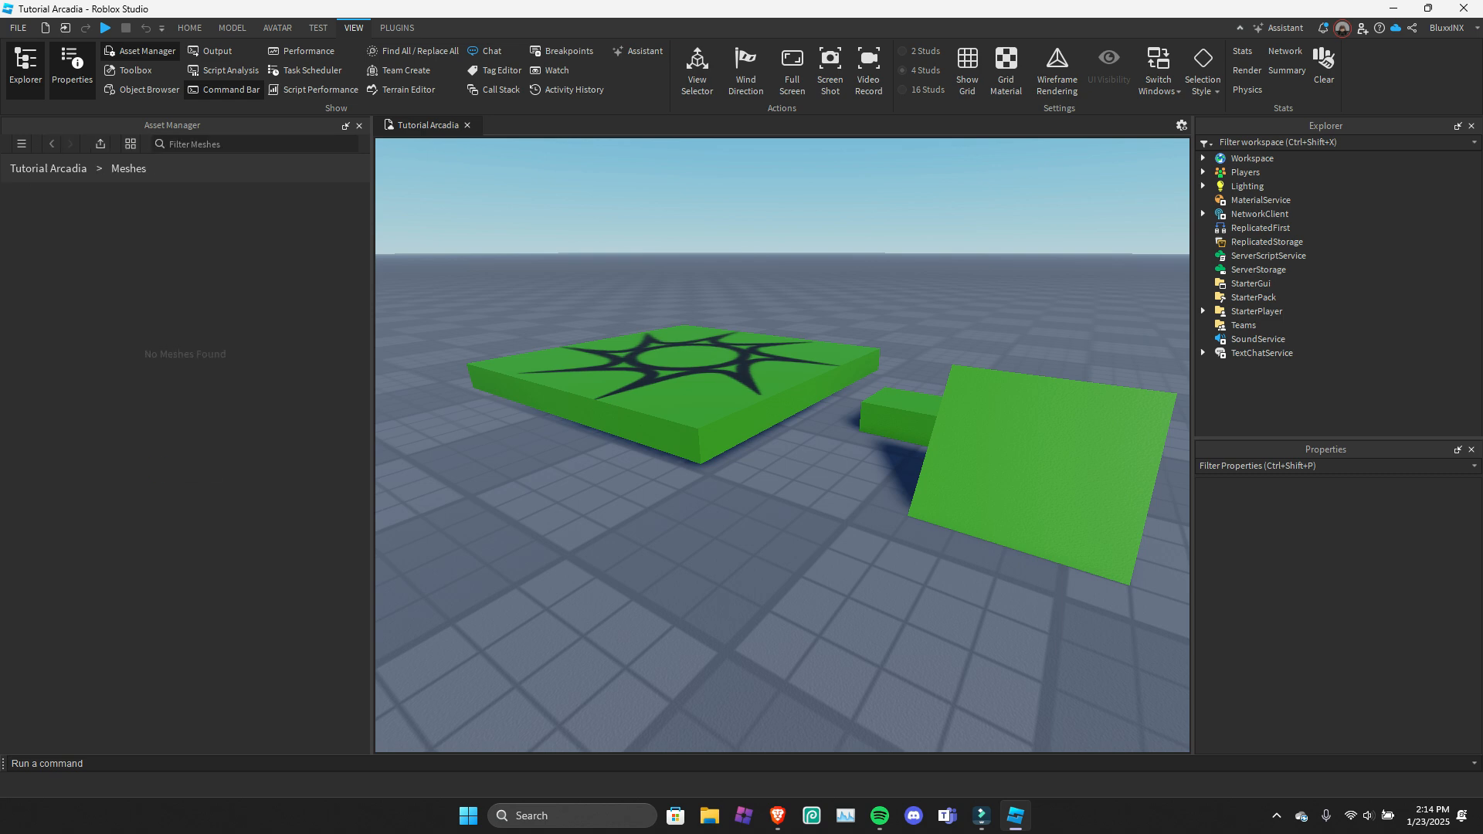
pyautogui.click(51, 144)
pyautogui.click(51, 144)
pyautogui.click(101, 144)
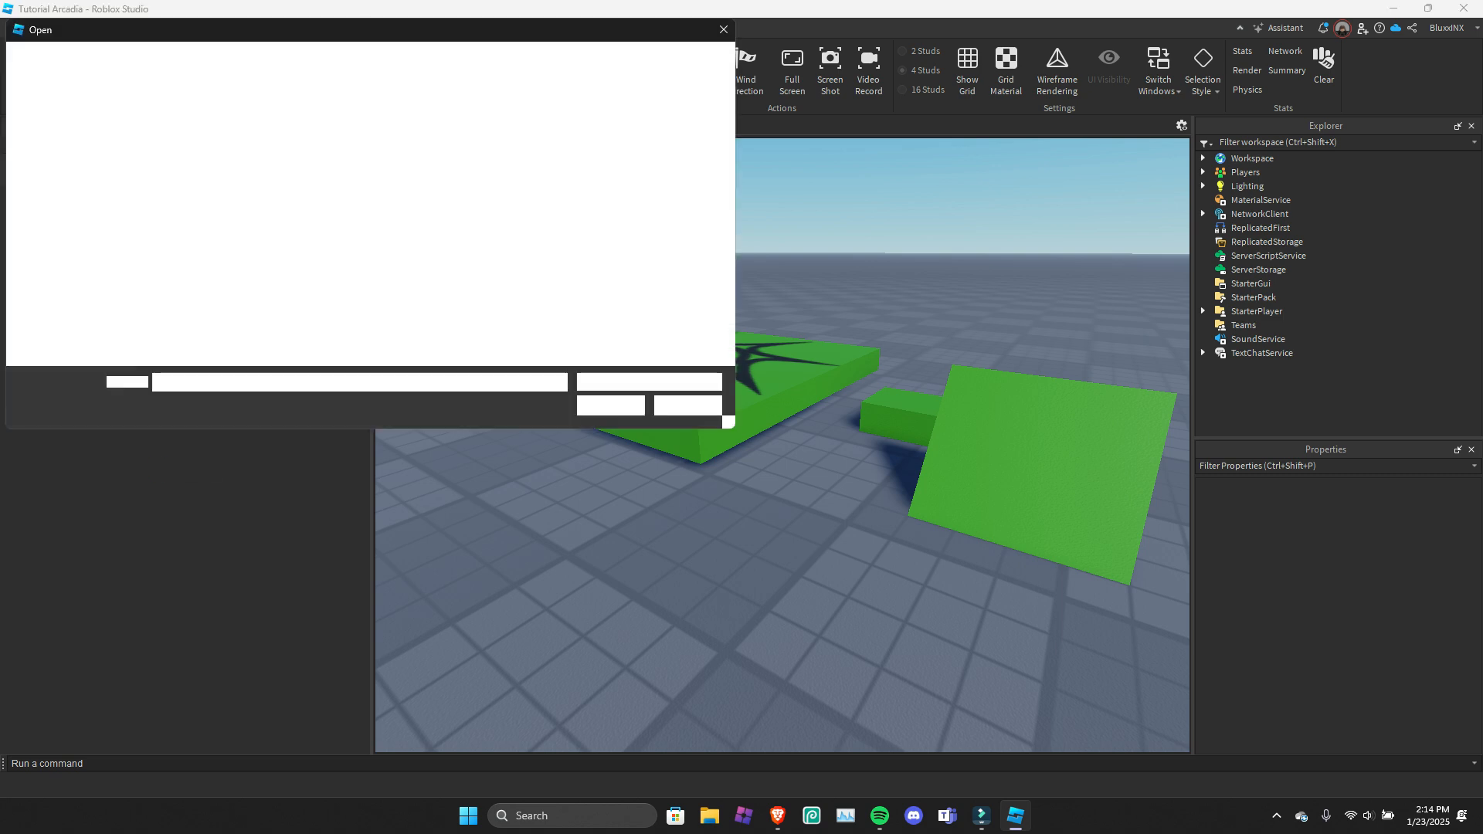
# Look into the Audio and Models folders, return to the folder list and close the Asset Manager.
pyautogui.doubleClick(92, 265)
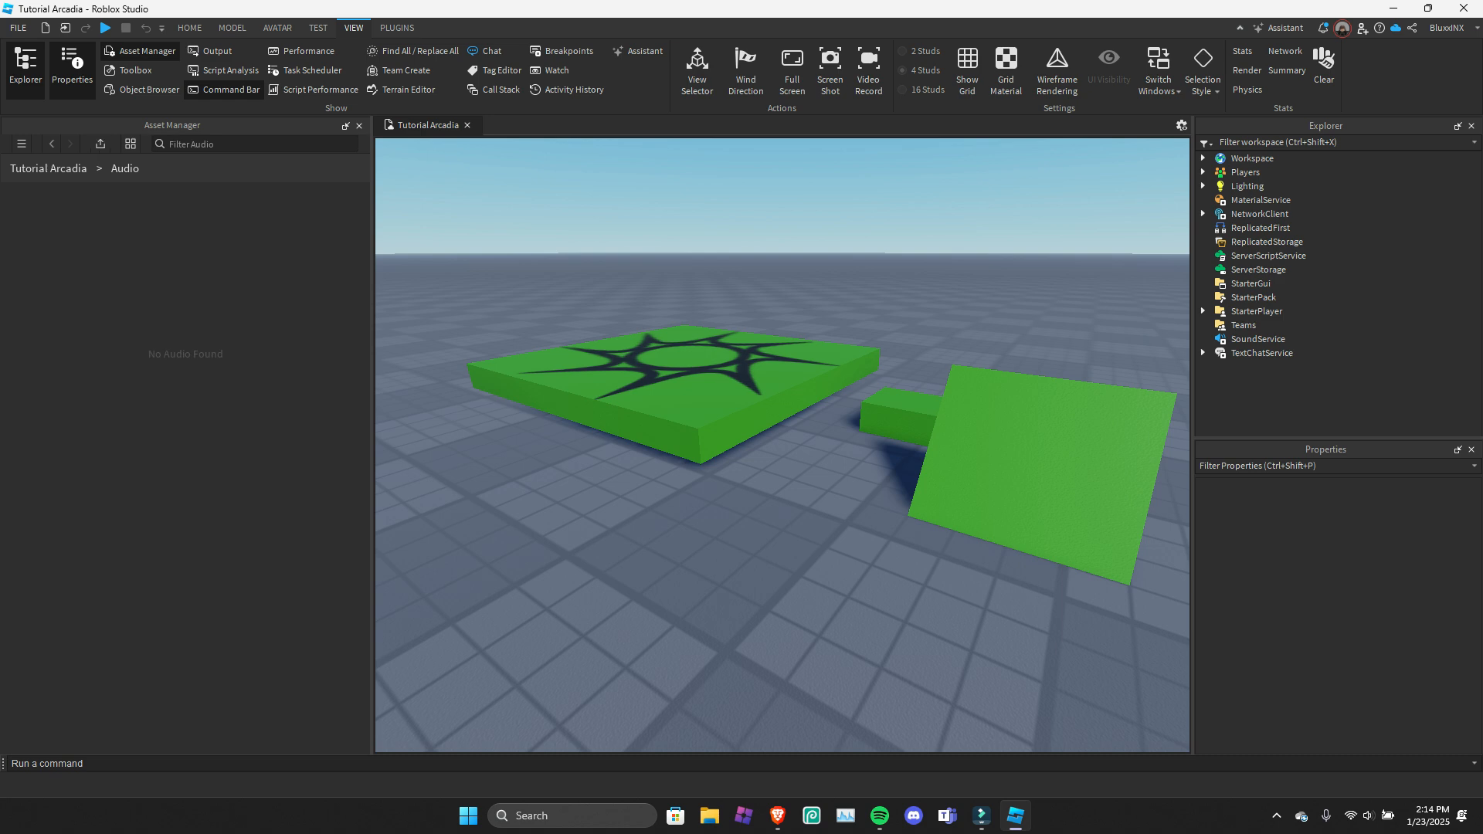
pyautogui.click(51, 144)
pyautogui.doubleClick(70, 285)
pyautogui.click(51, 144)
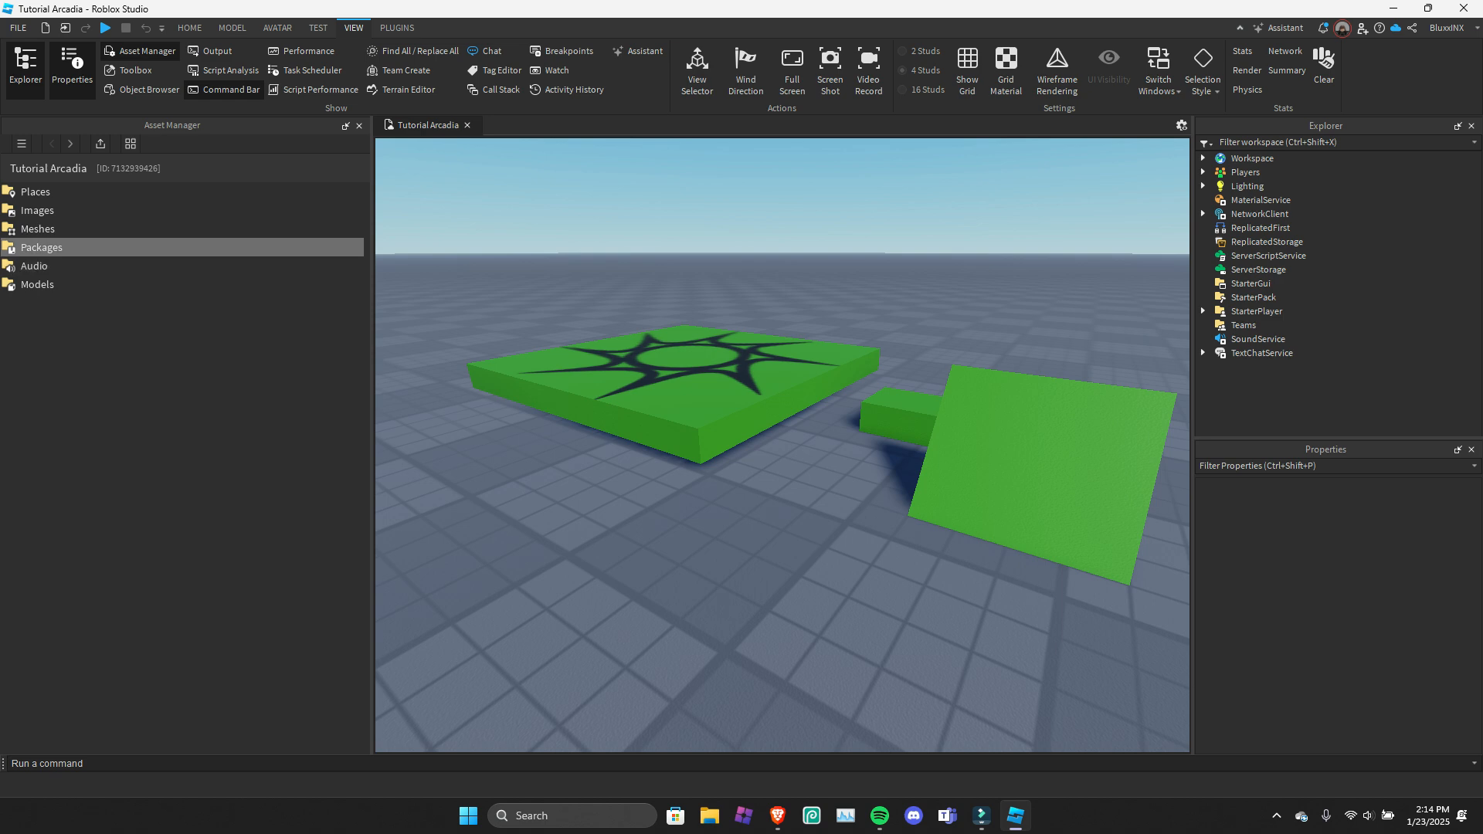
pyautogui.click(359, 125)
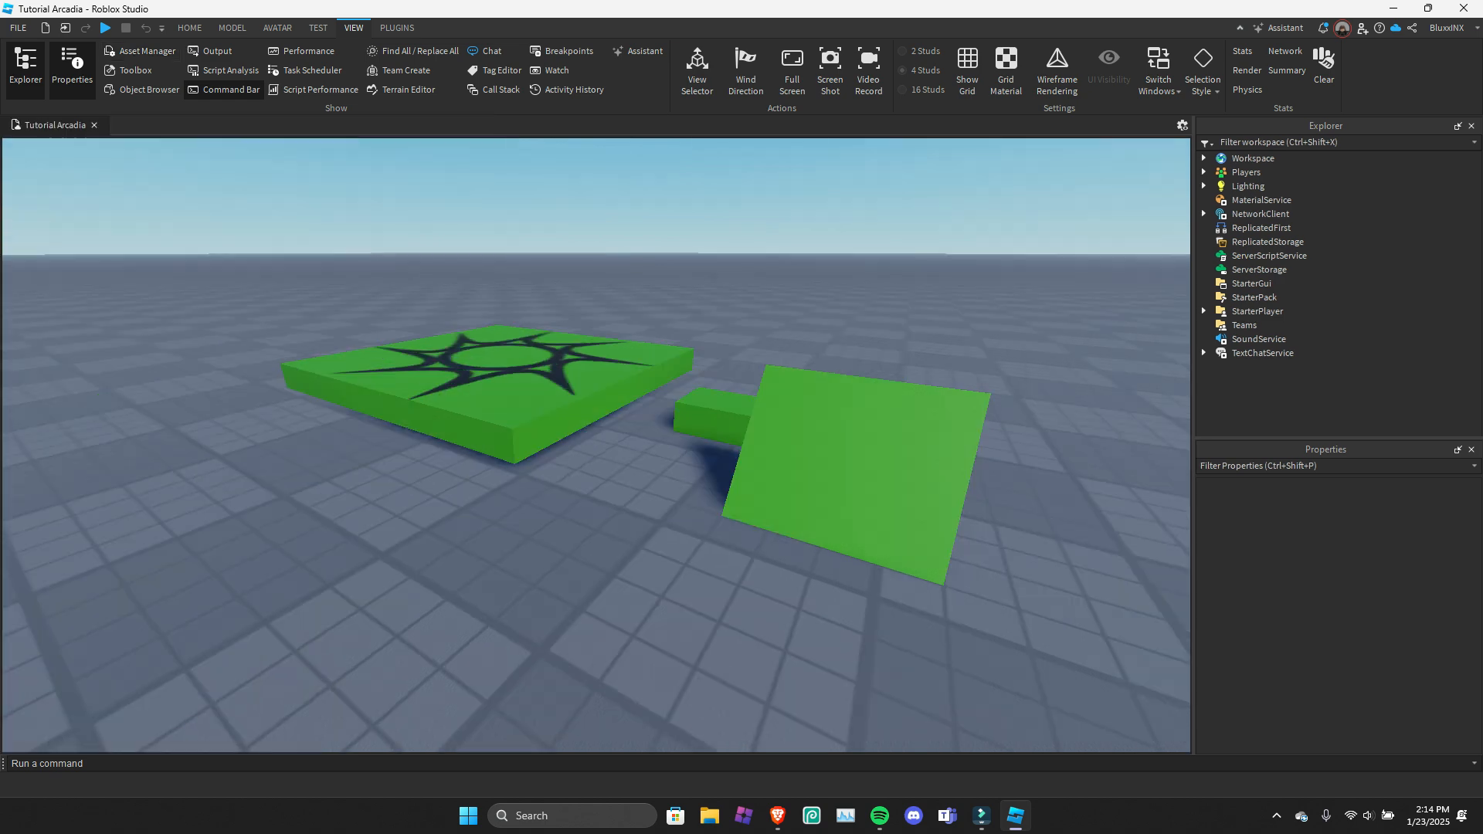
# Look at the Creator Store models in the Toolbox, close it and open the Object Browser.
pyautogui.click(129, 70)
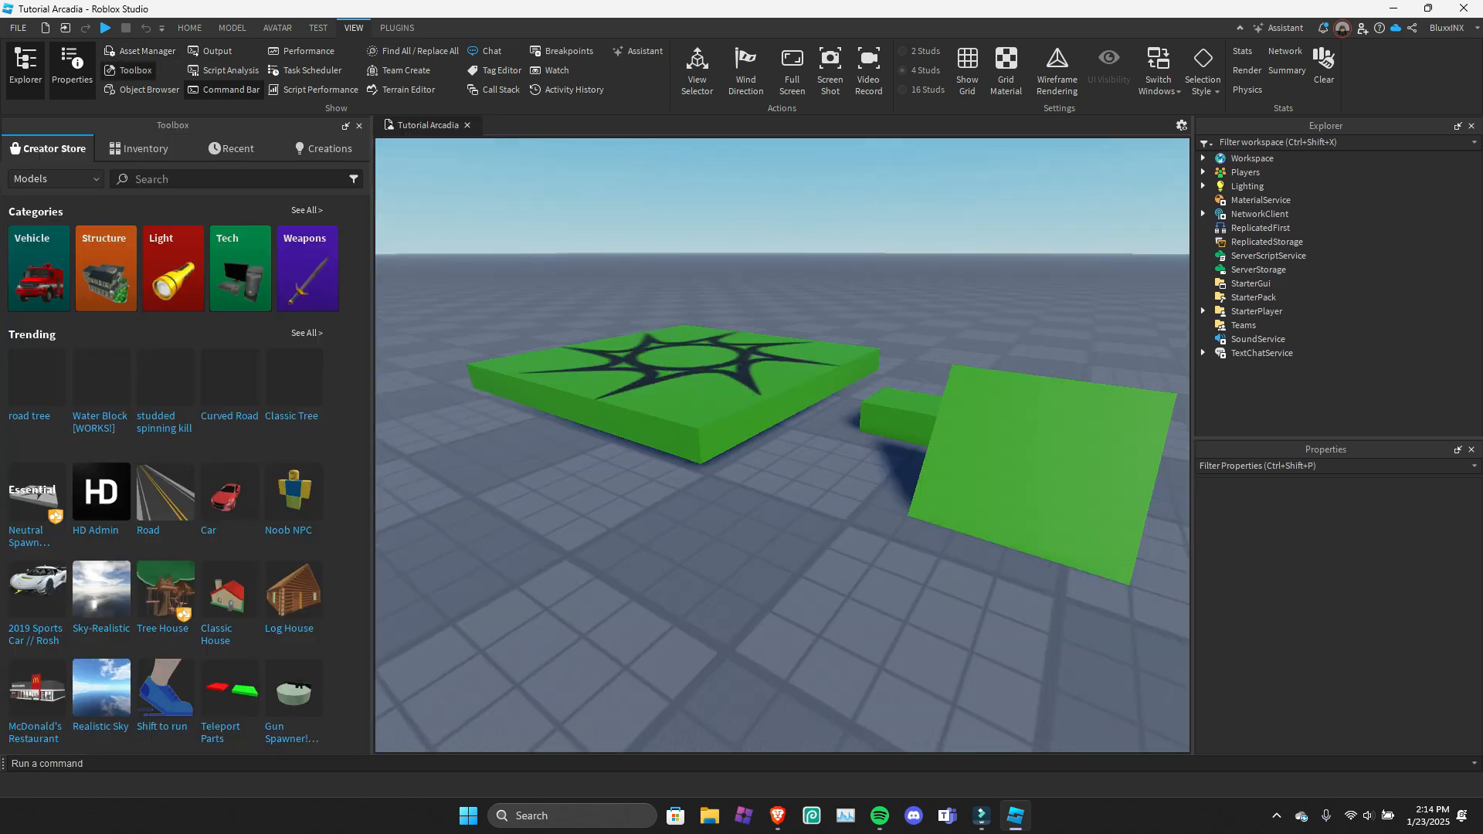
pyautogui.click(359, 125)
pyautogui.click(136, 71)
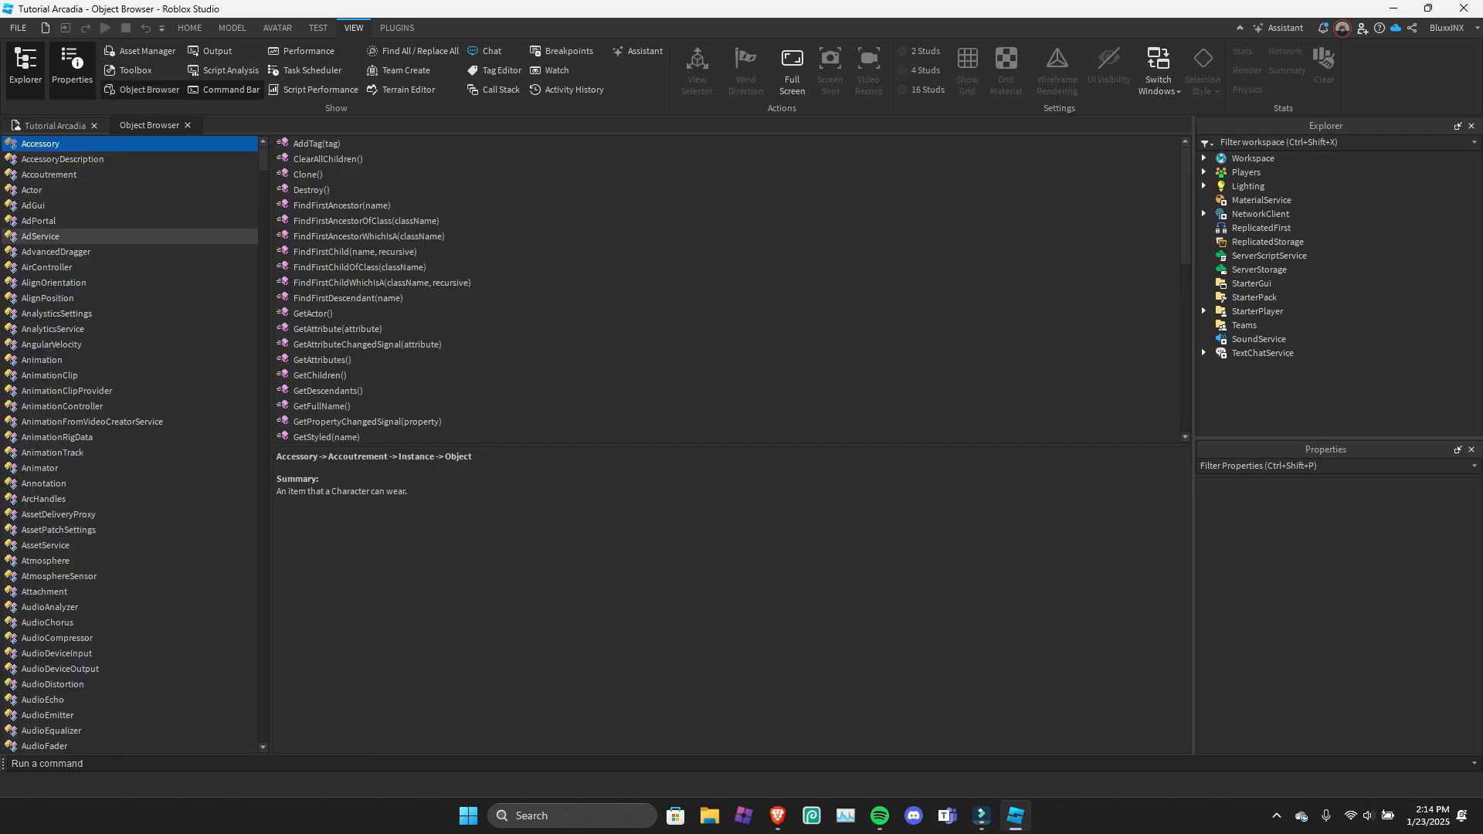
# Browse down through the Object Browser's list and examine the members of the TextDirection enum.
pyautogui.scroll(-5, 116, 224)
pyautogui.scroll(-3, 116, 221)
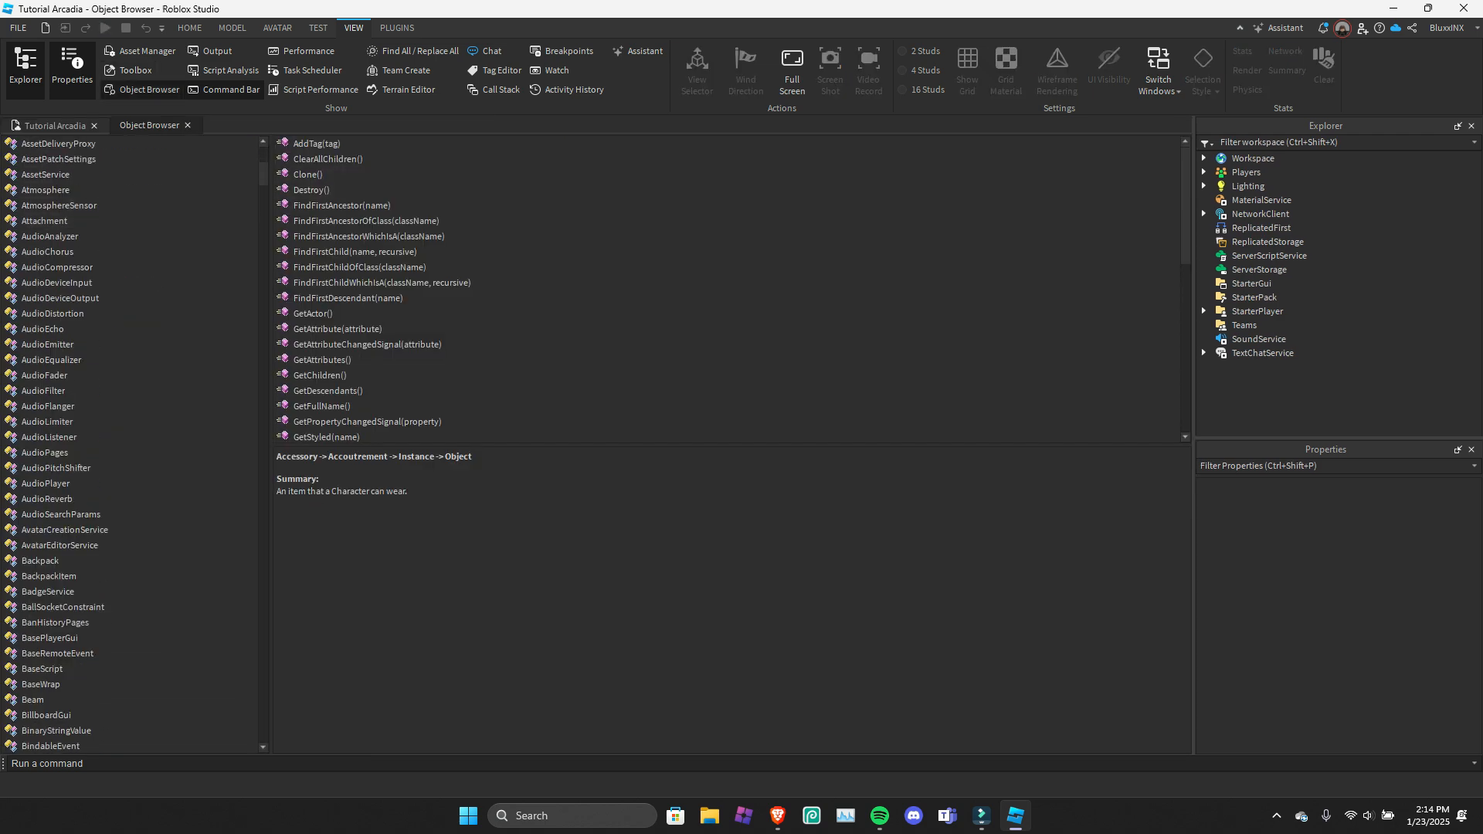
pyautogui.moveTo(264, 174); pyautogui.dragTo(247, 693)
pyautogui.click(155, 530)
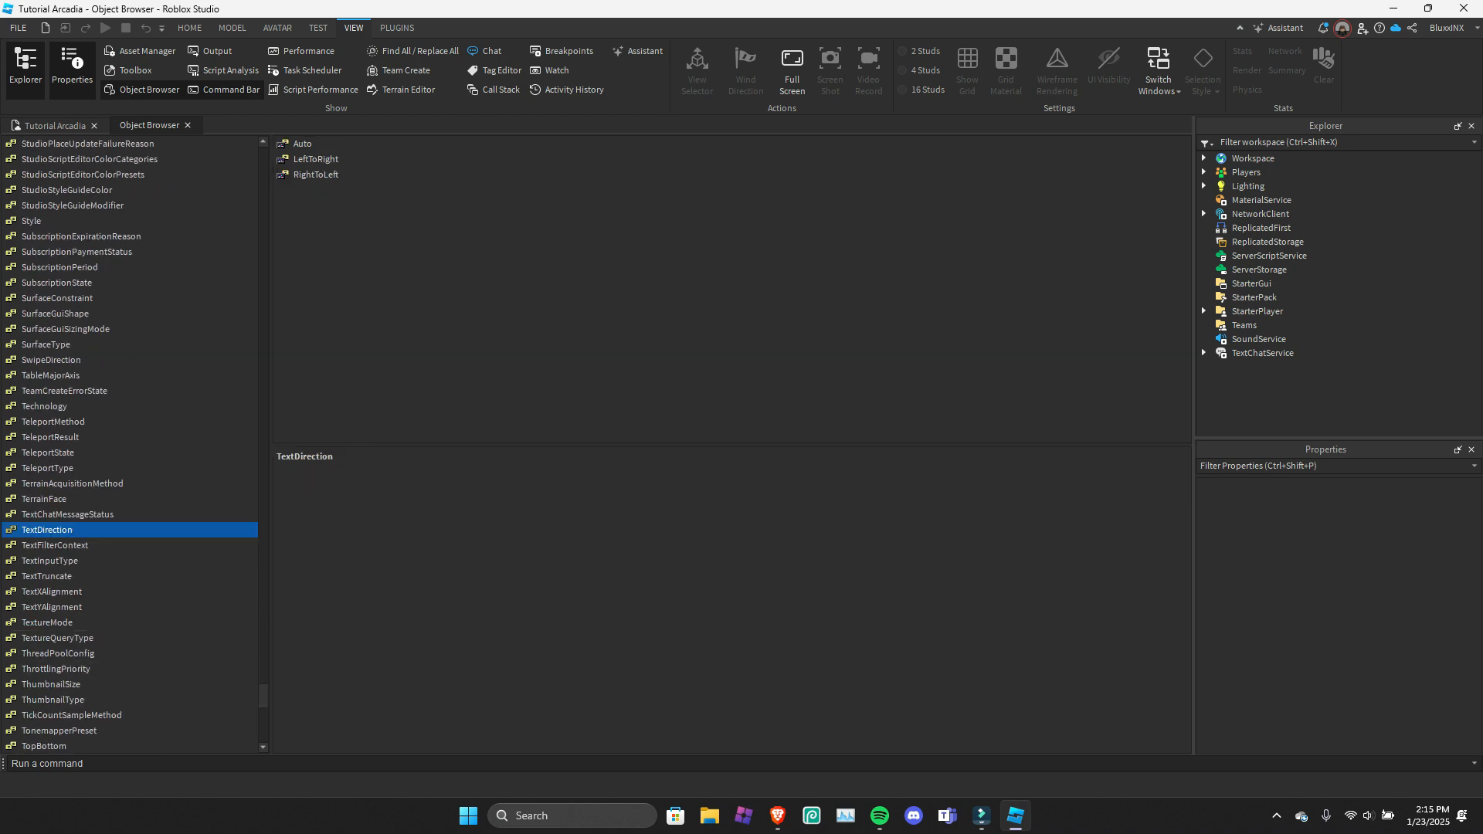
pyautogui.scroll(-10, 131, 445)
pyautogui.scroll(-8, 131, 444)
# Return to the start of the Object Browser's list and view the description of AdService's Destroy() method.
pyautogui.moveTo(263, 731); pyautogui.dragTo(264, 155)
pyautogui.click(155, 237)
pyautogui.click(311, 206)
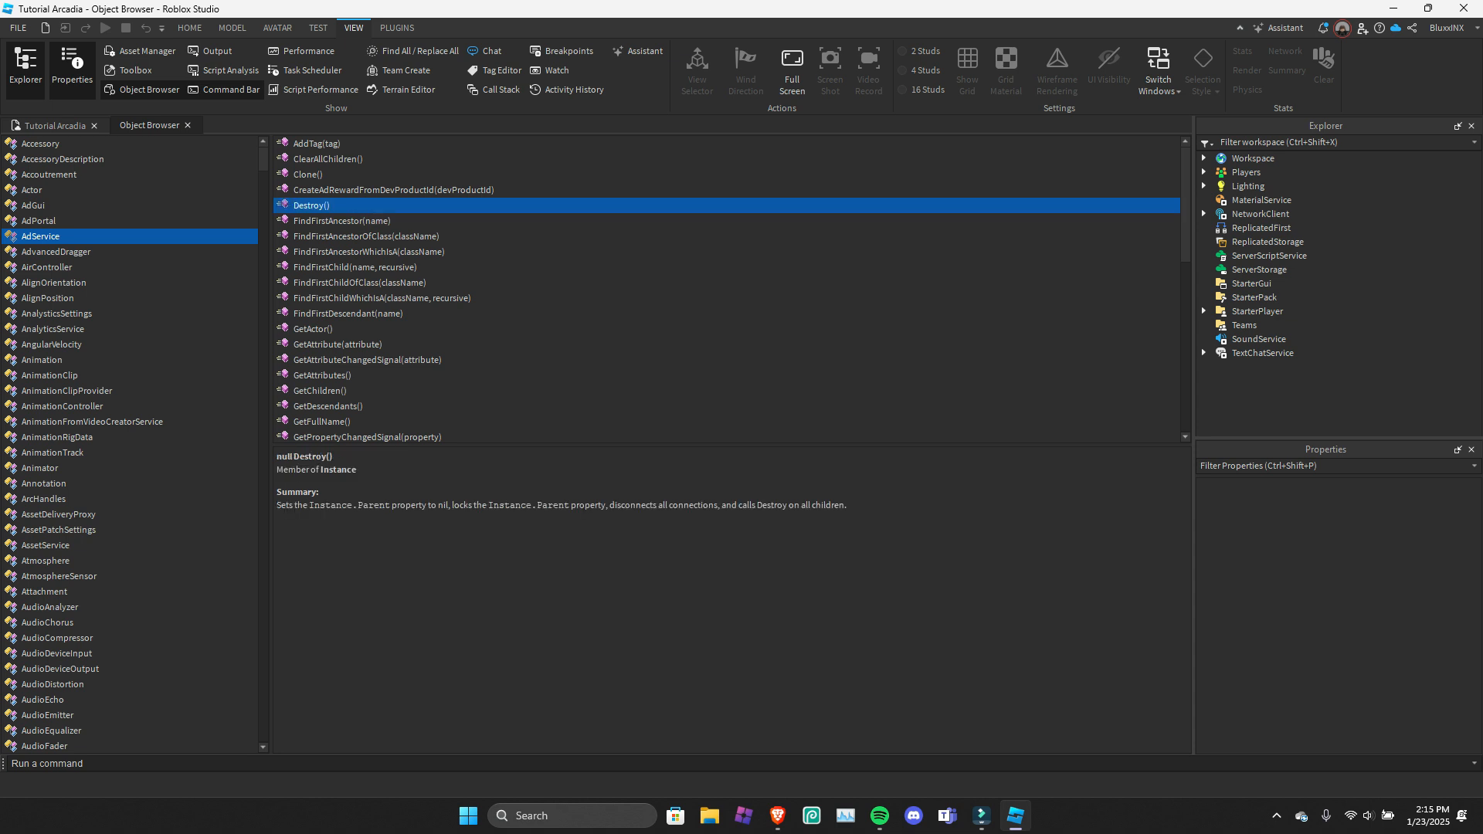
# View the AdPortal, AdGui, Accoutrement, AccessoryDescription and Accessory classes, and close the Object Browser.
pyautogui.click(131, 221)
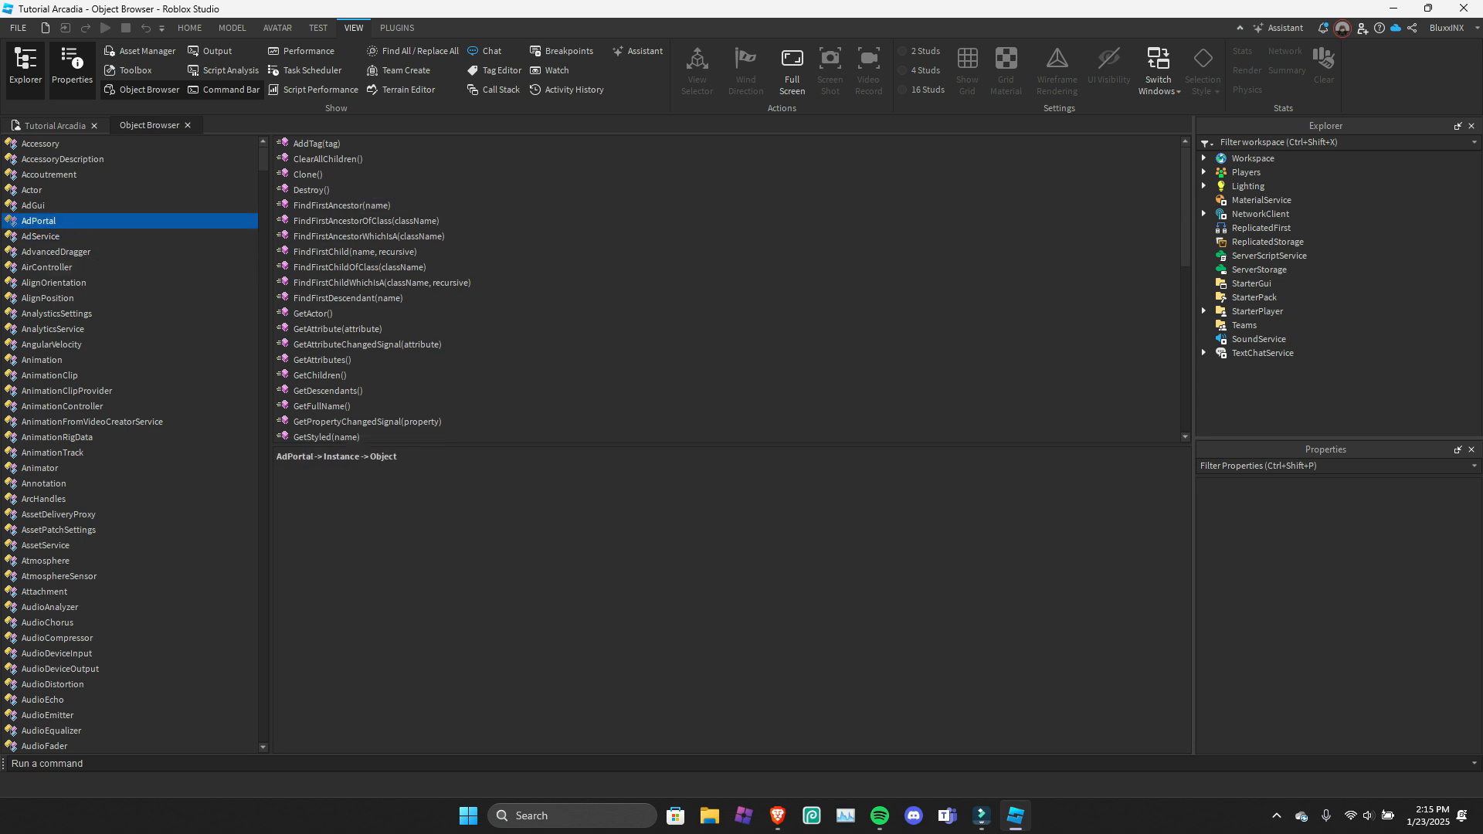
pyautogui.click(131, 205)
pyautogui.click(139, 174)
pyautogui.click(139, 159)
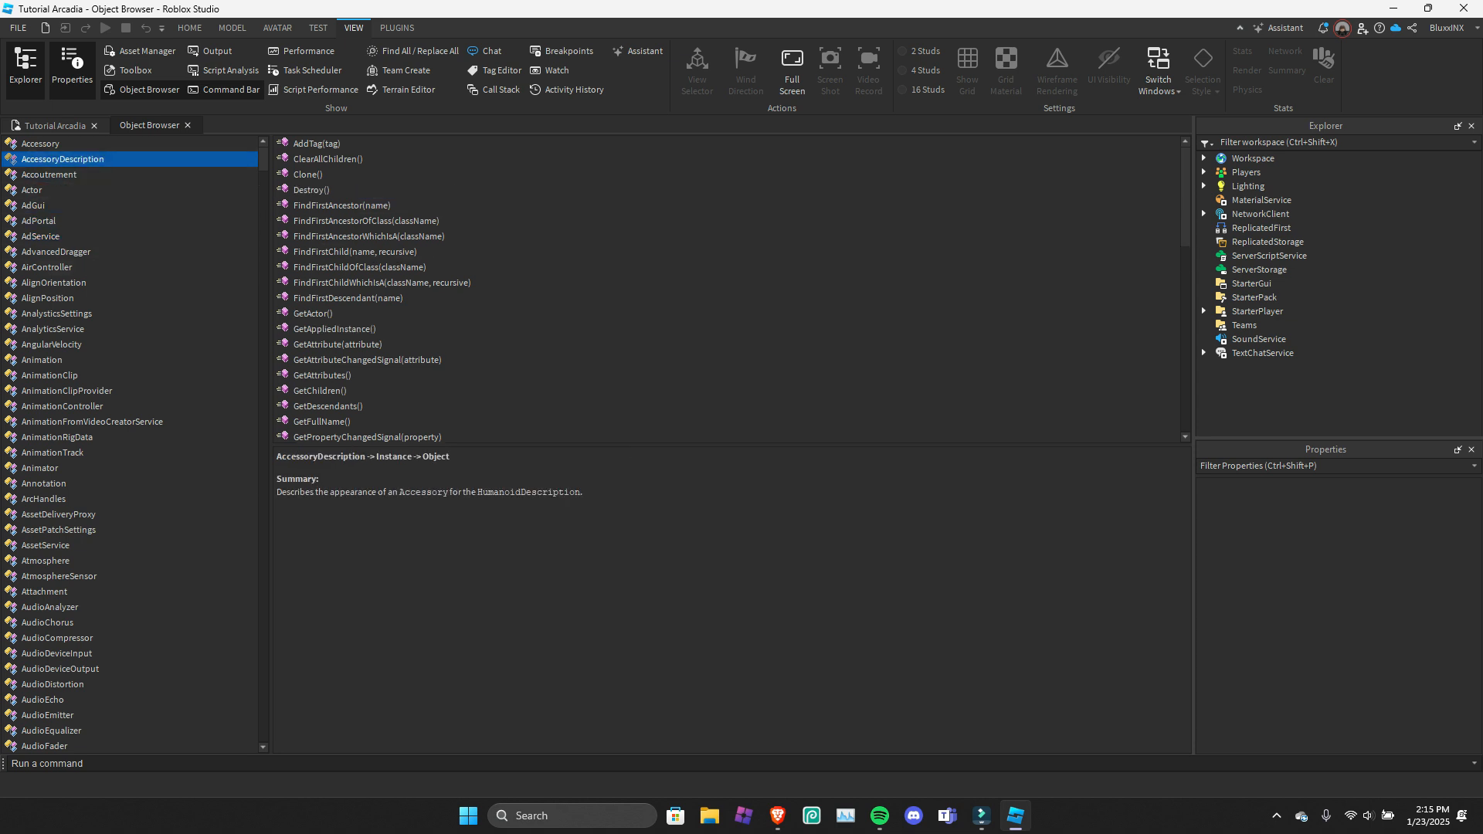
pyautogui.click(139, 143)
pyautogui.click(188, 126)
# Hide the Command Bar and show the Output window with its message type filter options.
pyautogui.click(223, 90)
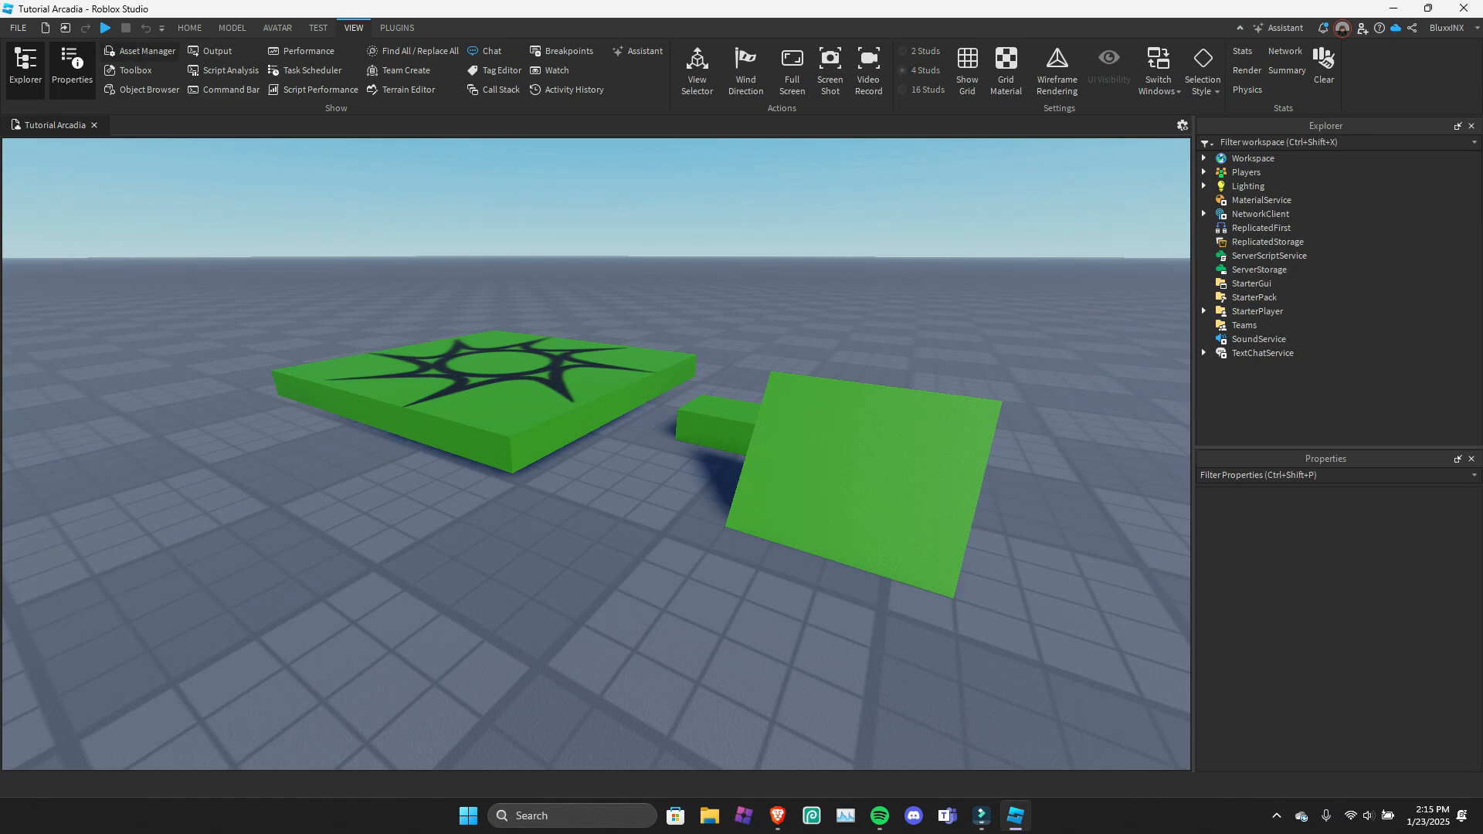
pyautogui.click(210, 51)
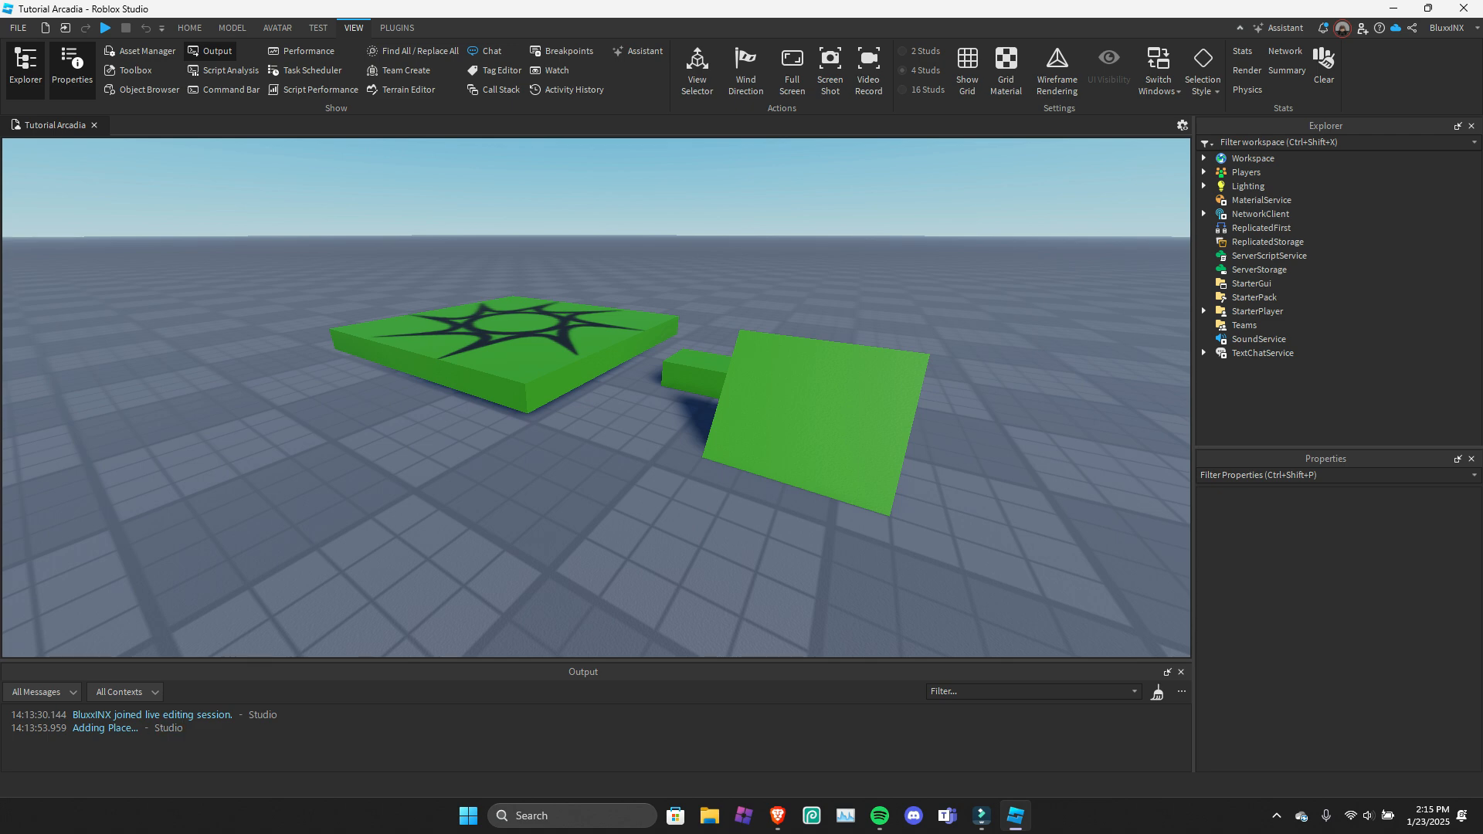
pyautogui.click(44, 692)
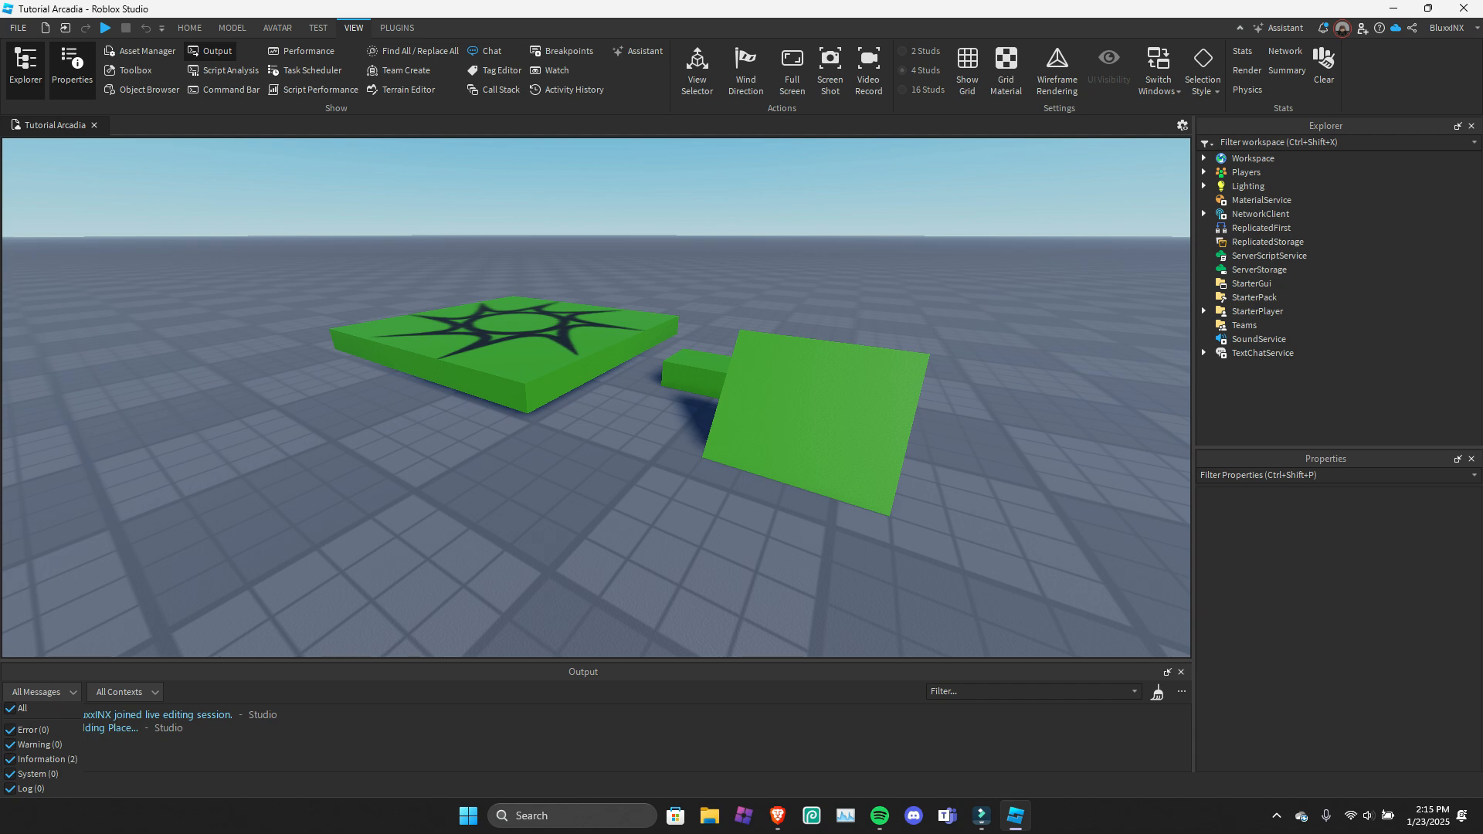
# Dismiss the message type filter options and view the Script Analysis window, hiding it again.
pyautogui.press('Escape')
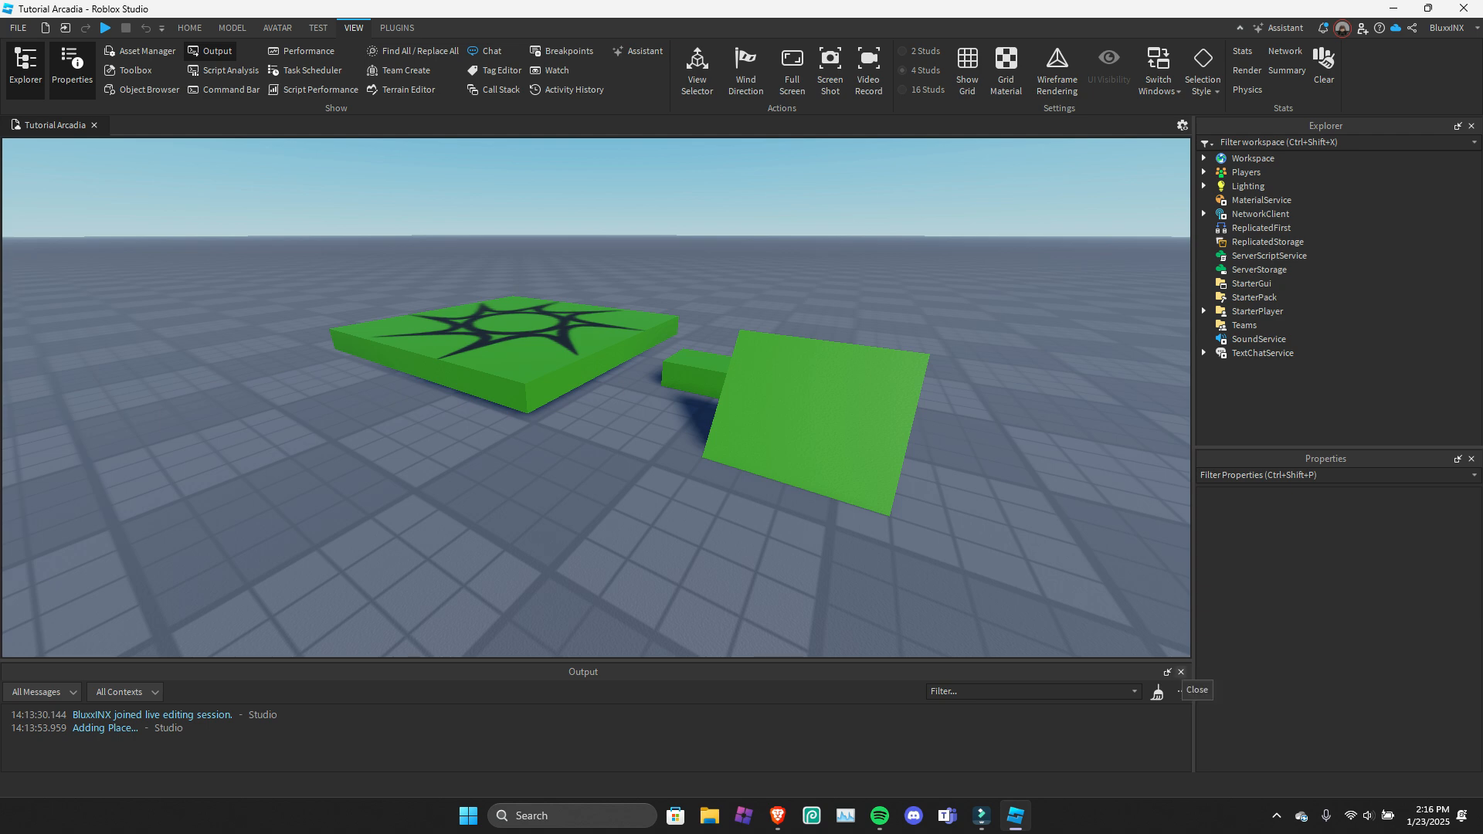
pyautogui.click(224, 70)
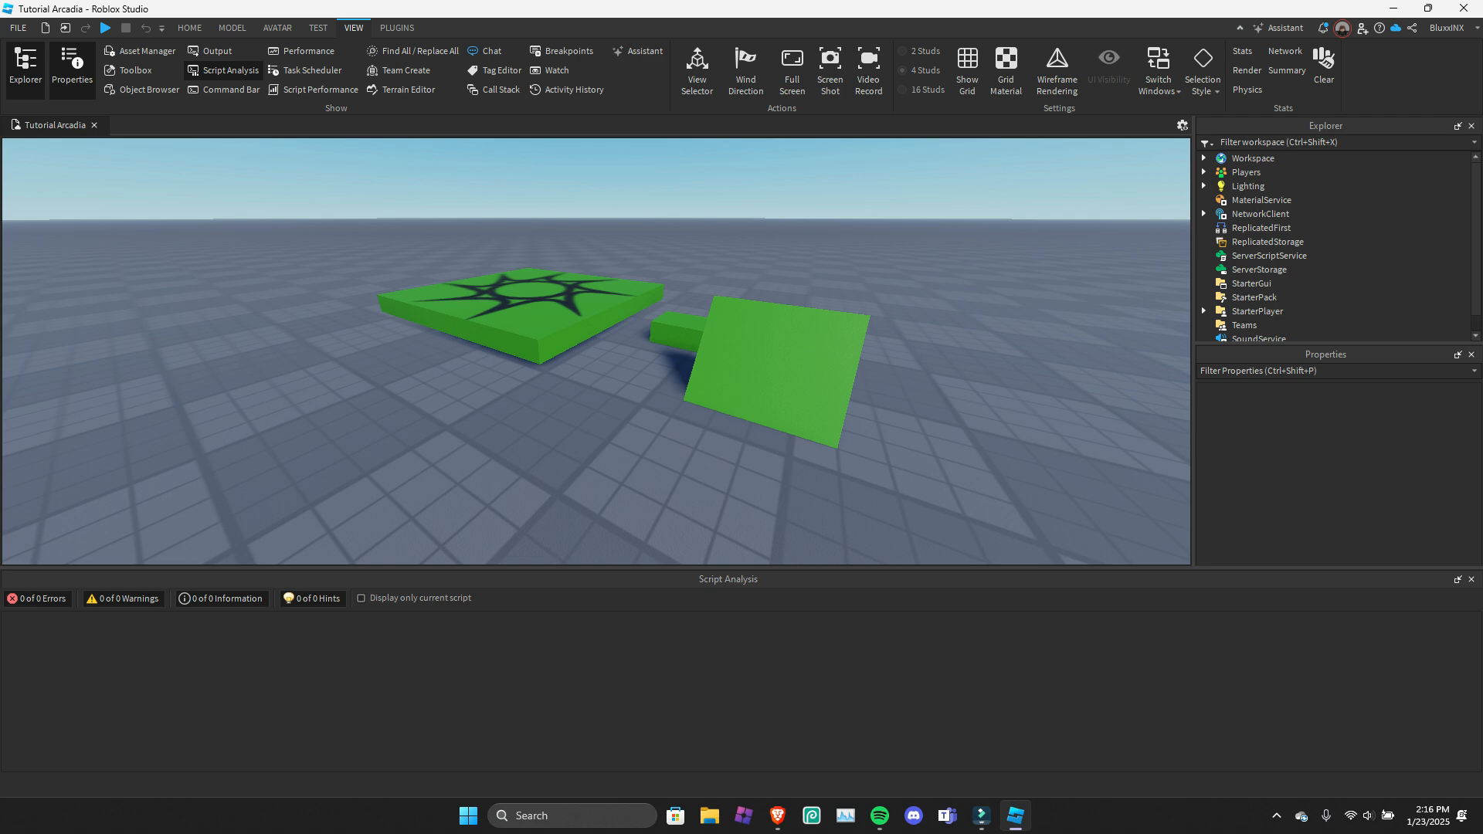
pyautogui.click(224, 69)
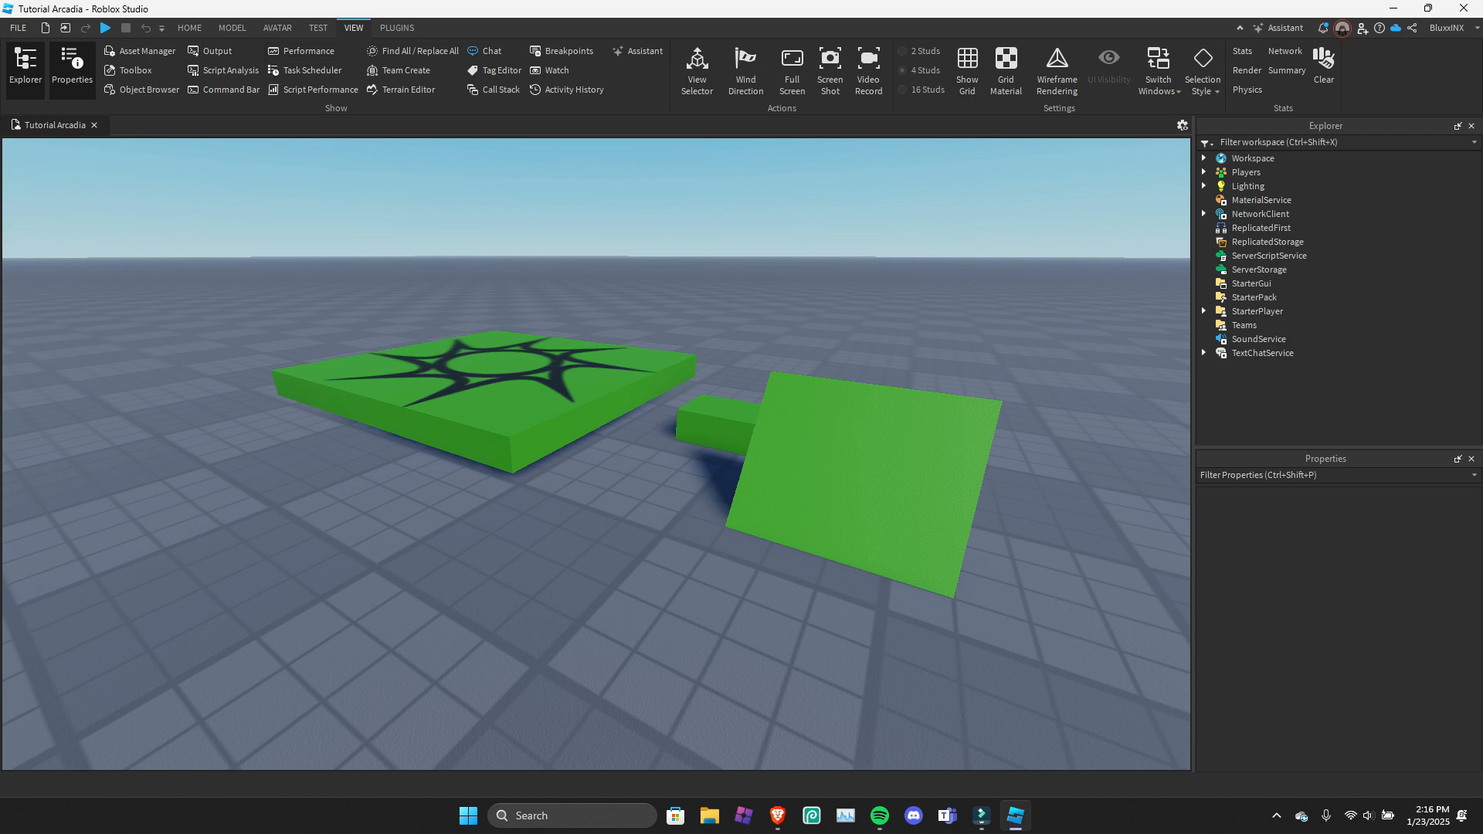
# Show the Command Bar and its command entry line, and hide it again.
pyautogui.click(226, 89)
pyautogui.click(47, 765)
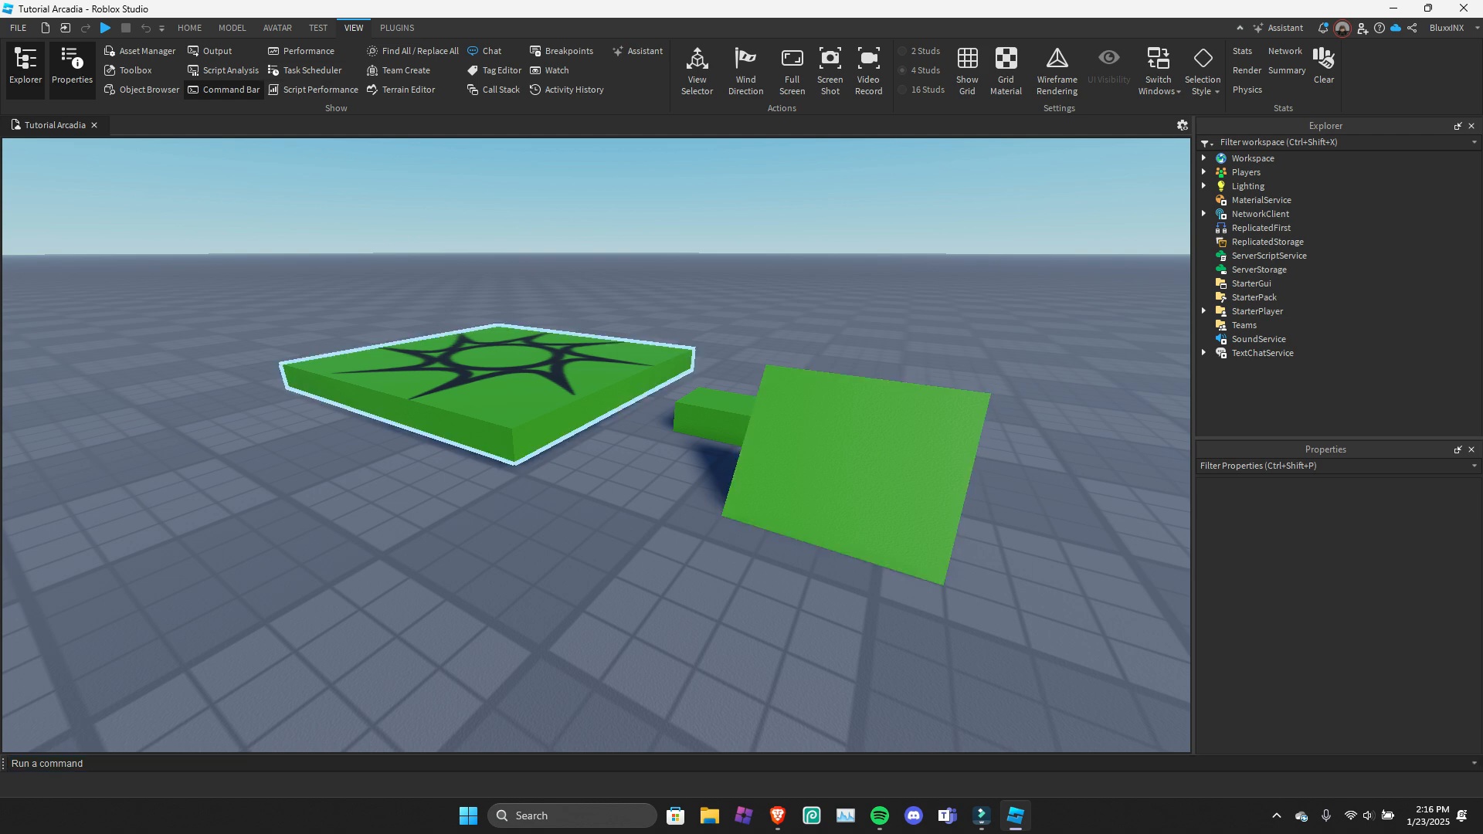
pyautogui.click(224, 90)
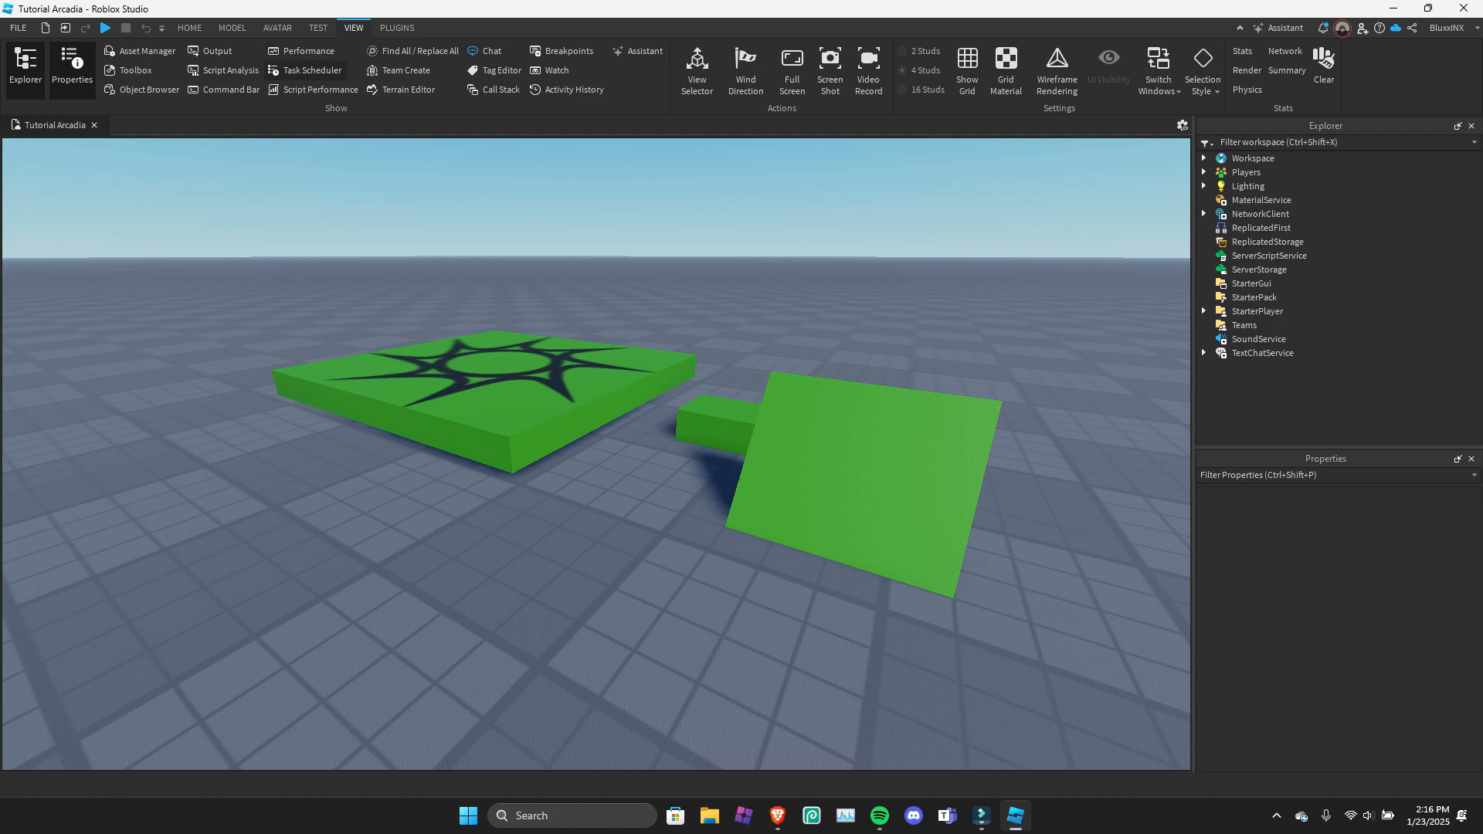
# View the Performance window's PerformanceStats group, followed by the Task Scheduler and Script Performance windows.
pyautogui.click(301, 51)
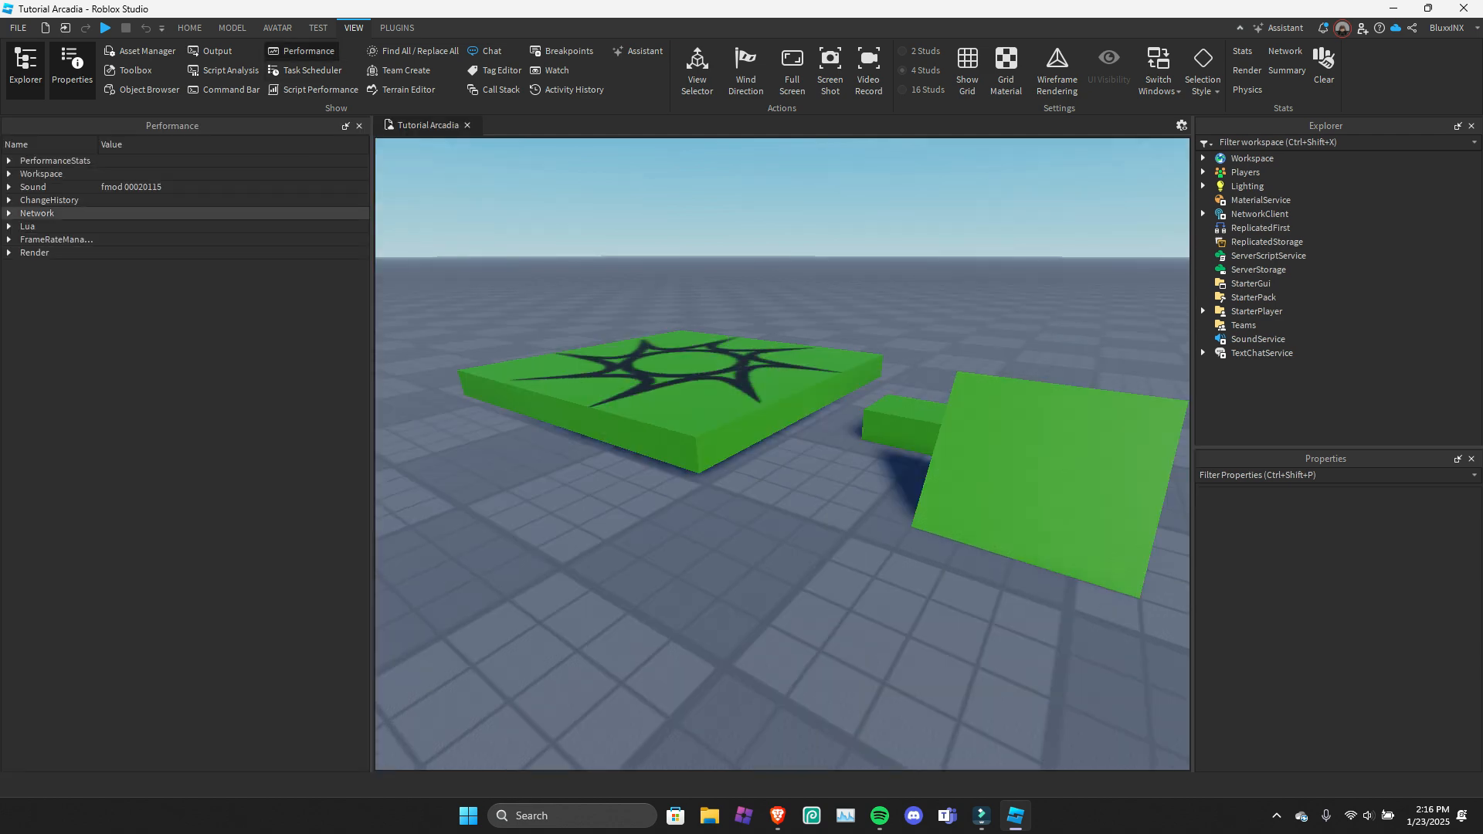
pyautogui.click(8, 161)
pyautogui.click(9, 161)
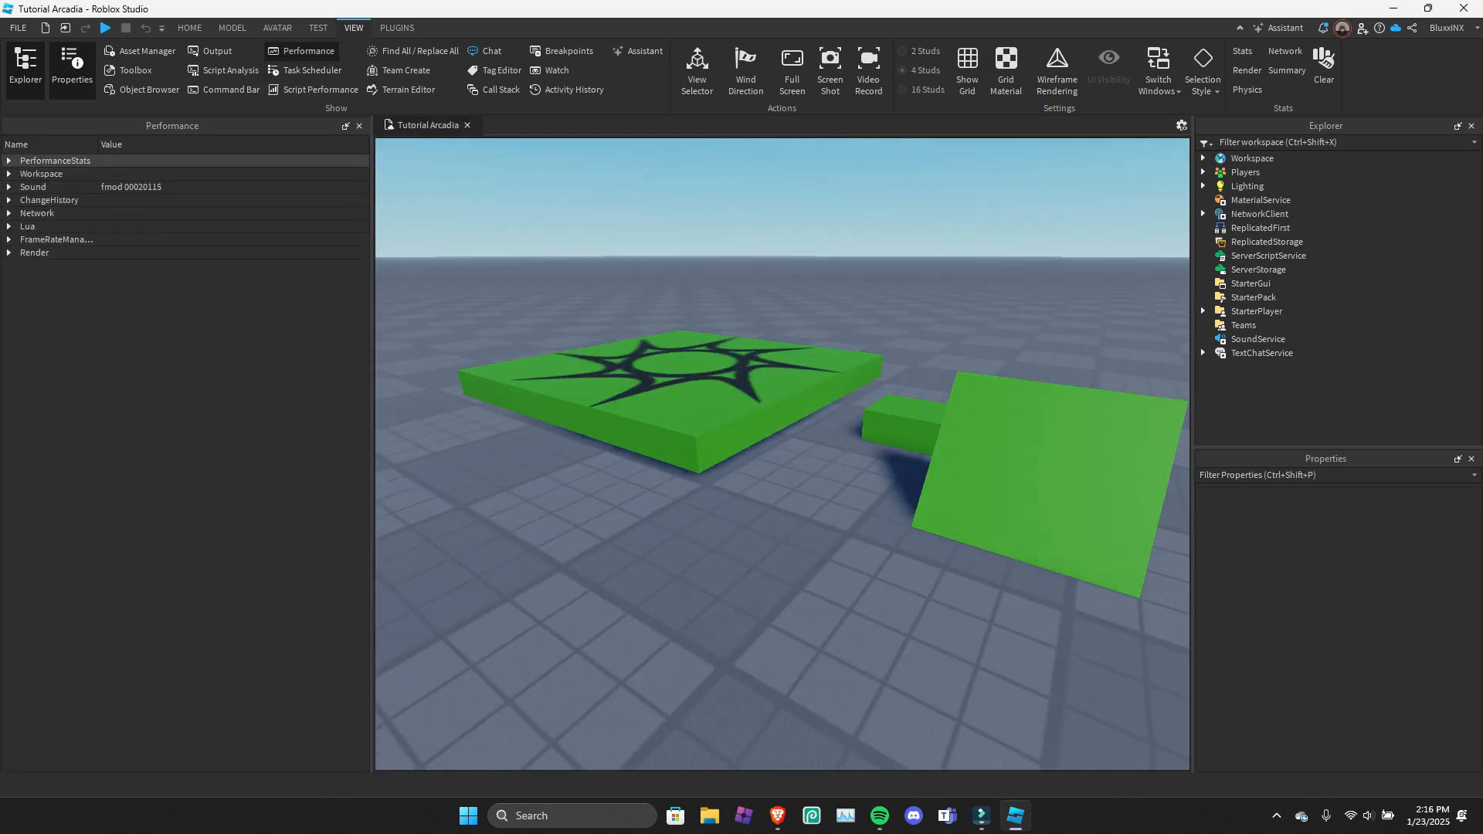
pyautogui.click(305, 70)
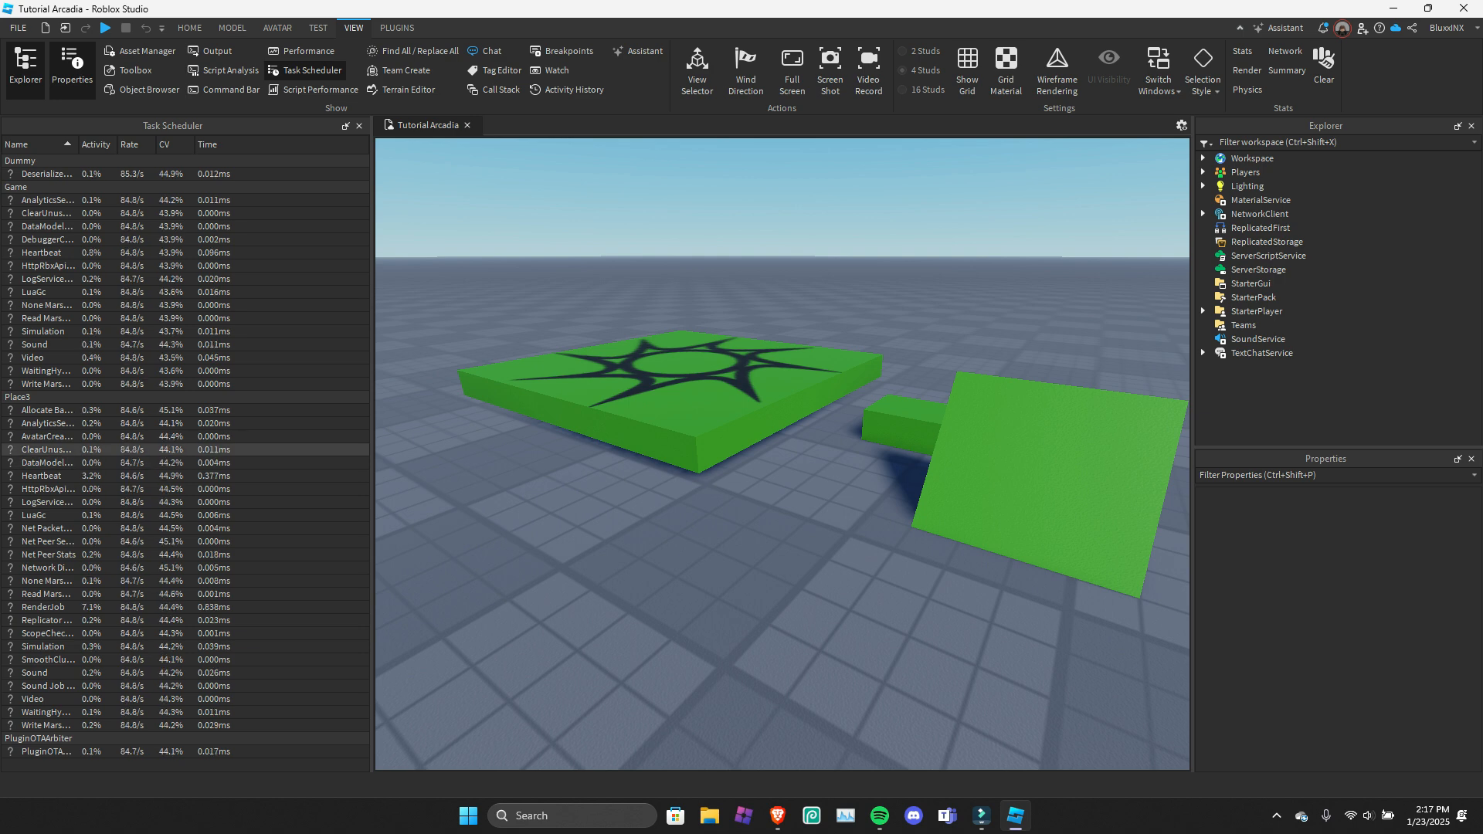
pyautogui.click(313, 89)
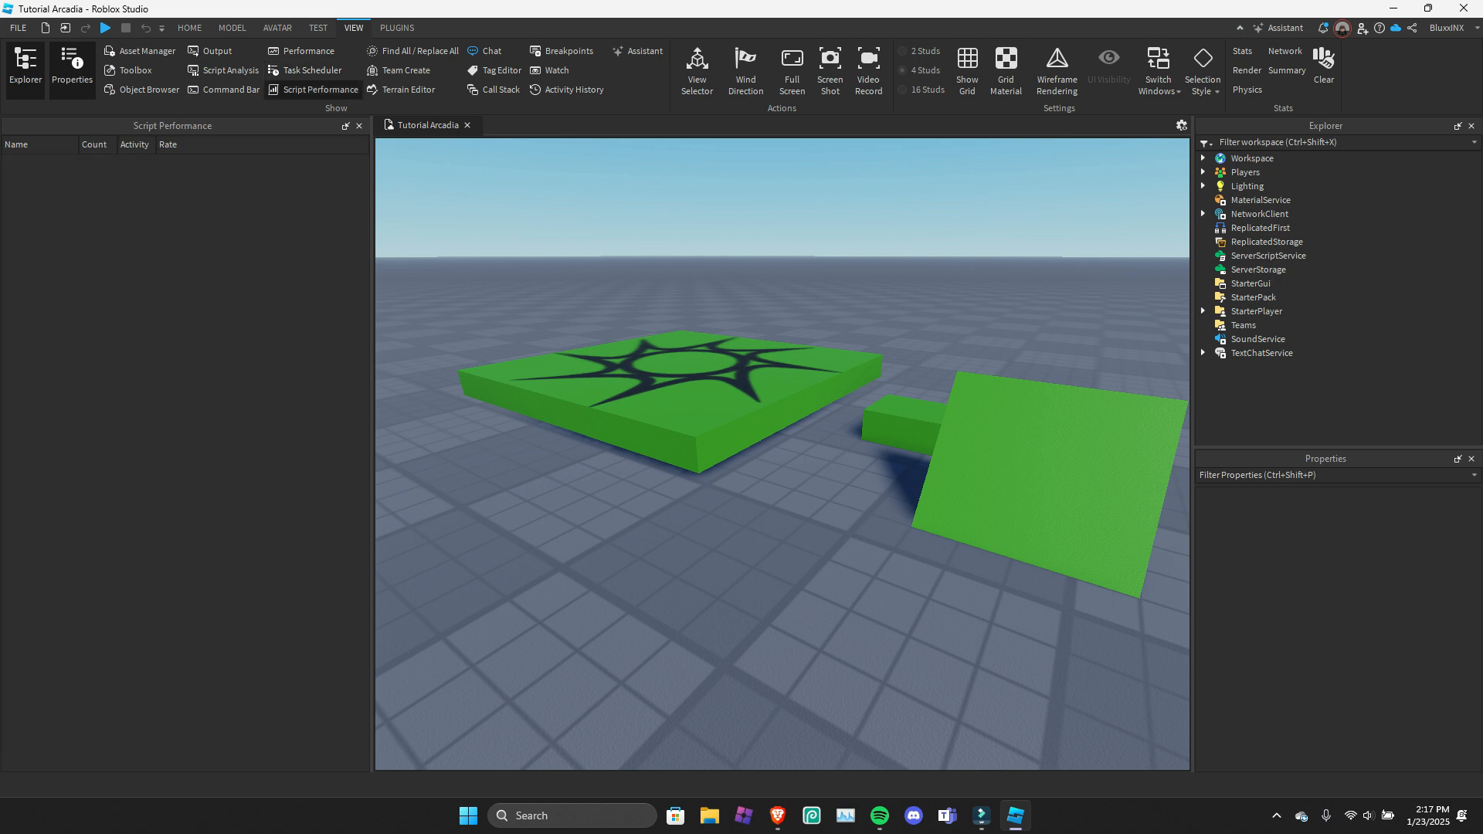
# View the Find All / Replace All window and the Team Create window, closing each one.
pyautogui.click(413, 51)
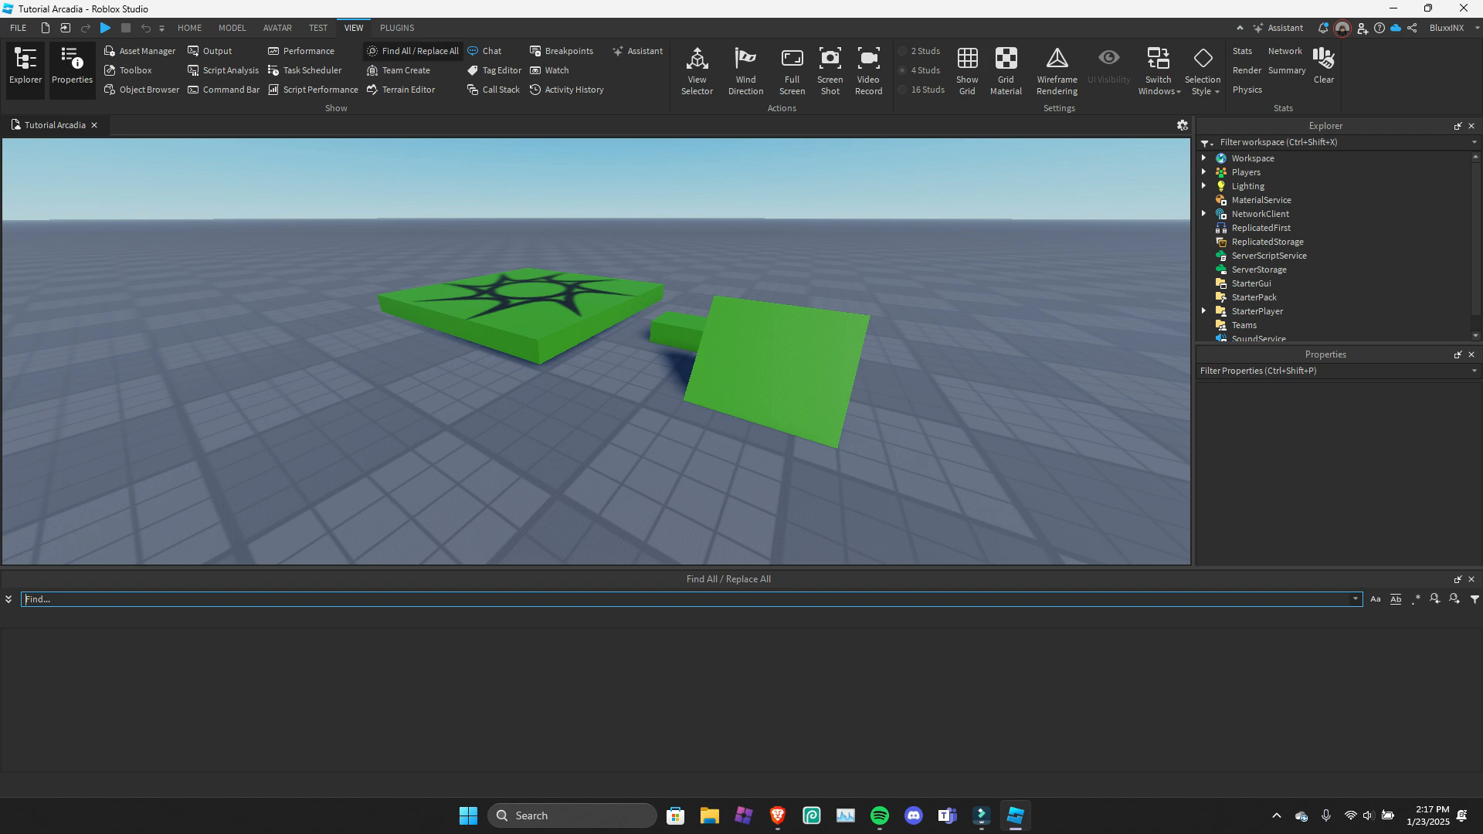
pyautogui.click(414, 51)
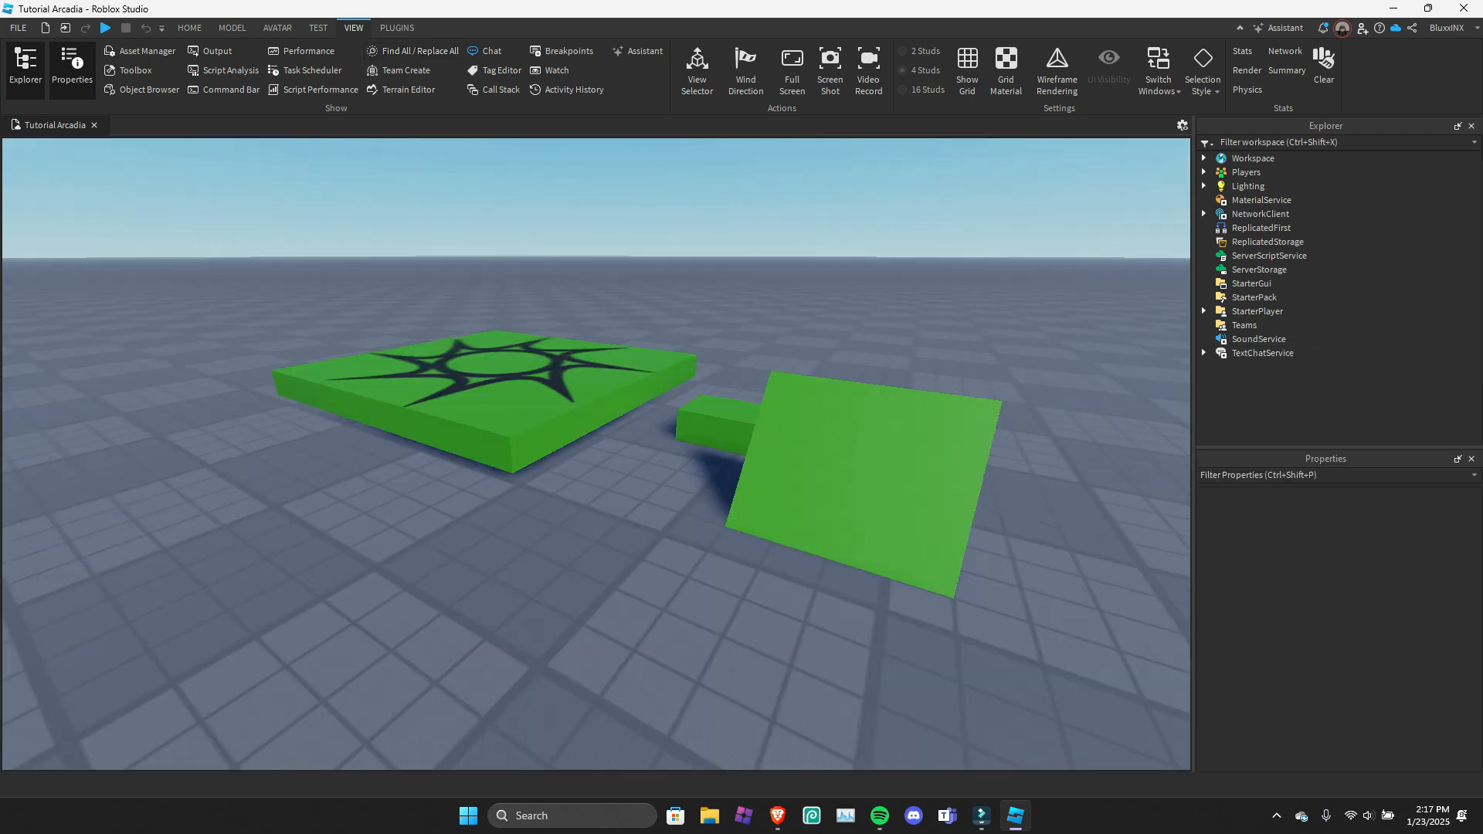
pyautogui.click(400, 71)
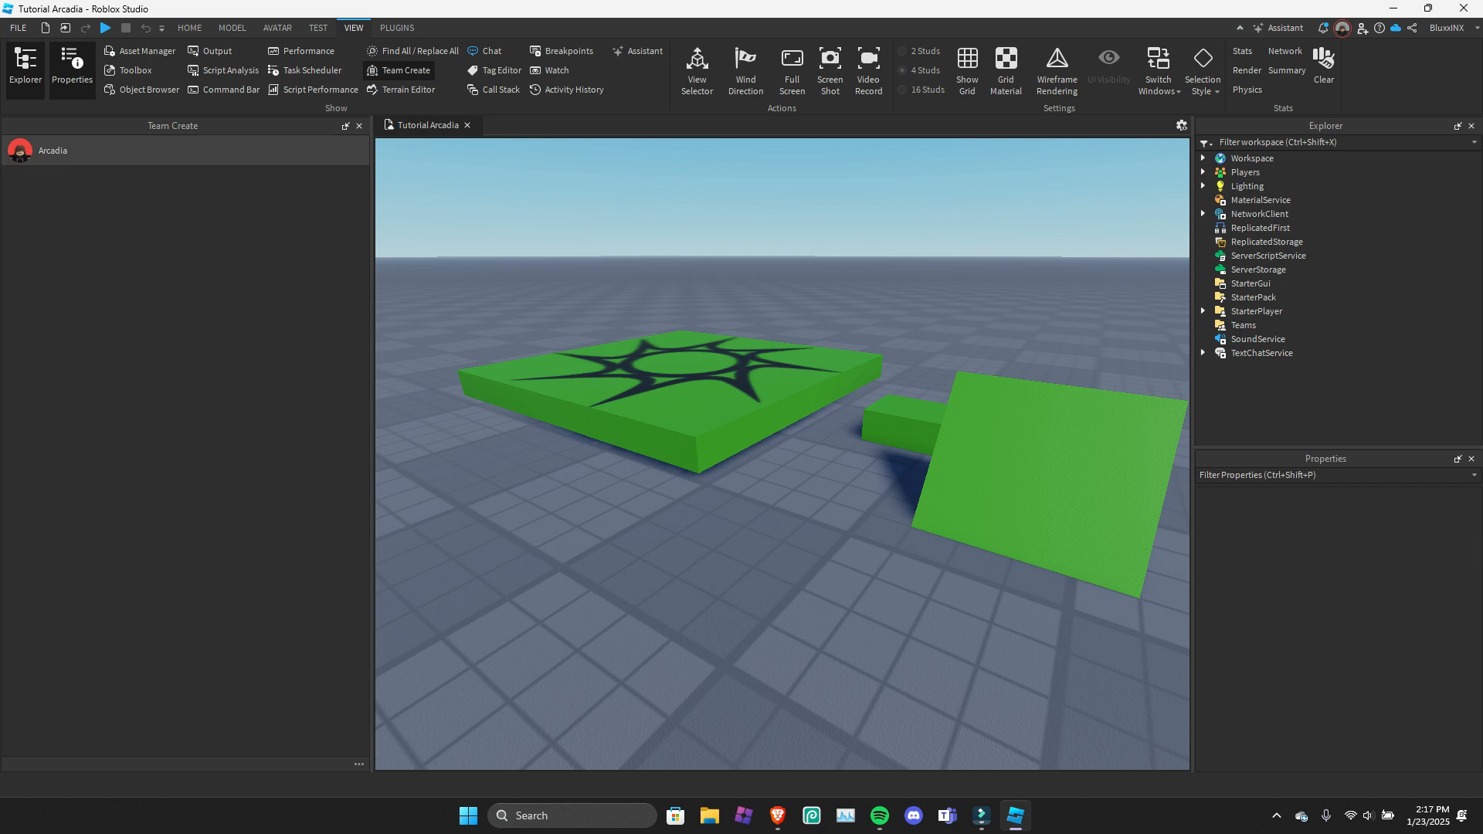
pyautogui.click(359, 126)
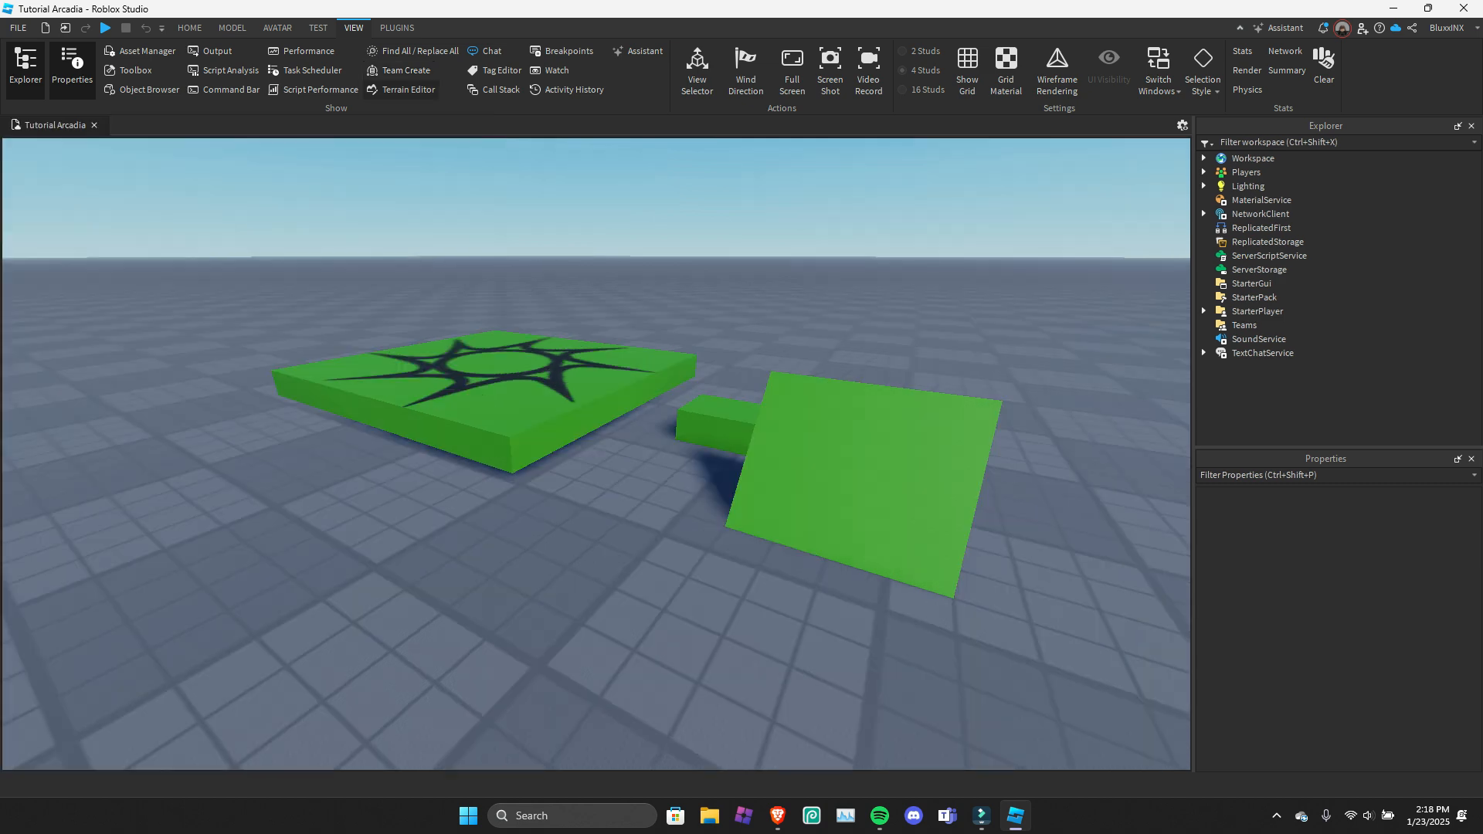
# Show the Terrain Editor and view its Import settings with the selection region in the scene.
pyautogui.click(406, 89)
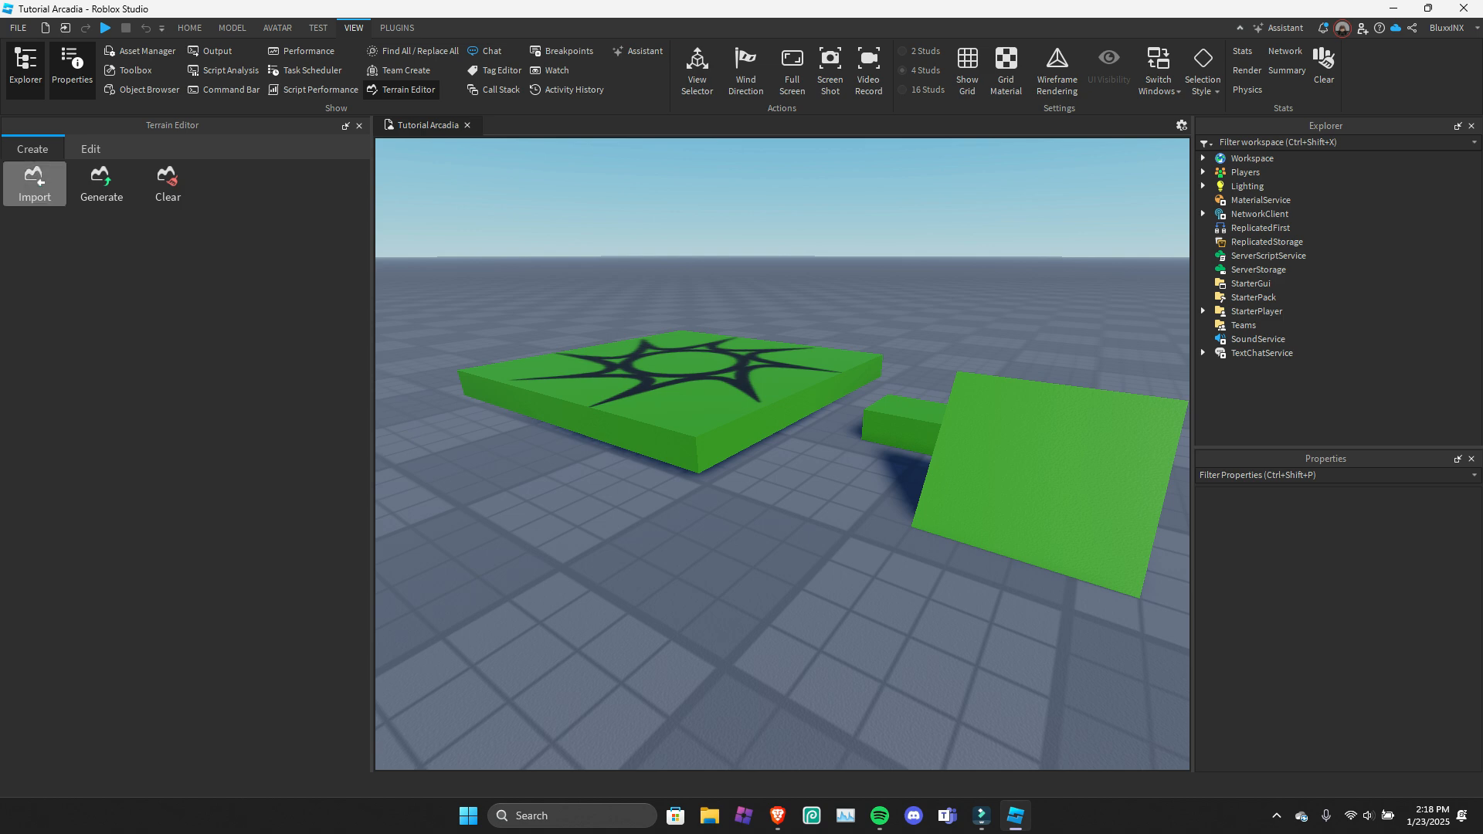
pyautogui.click(35, 185)
pyautogui.press('e')
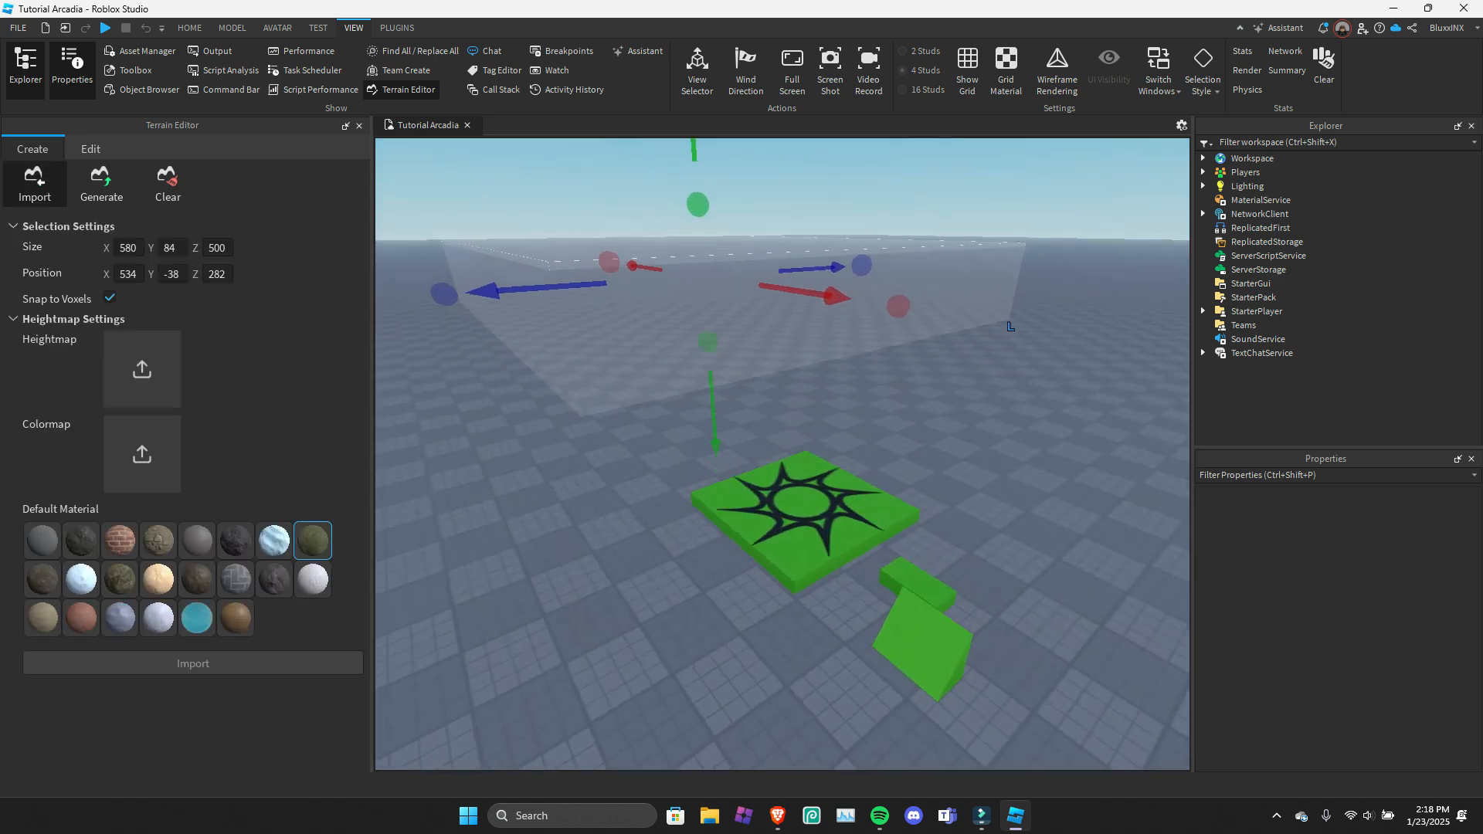
pyautogui.press('e')
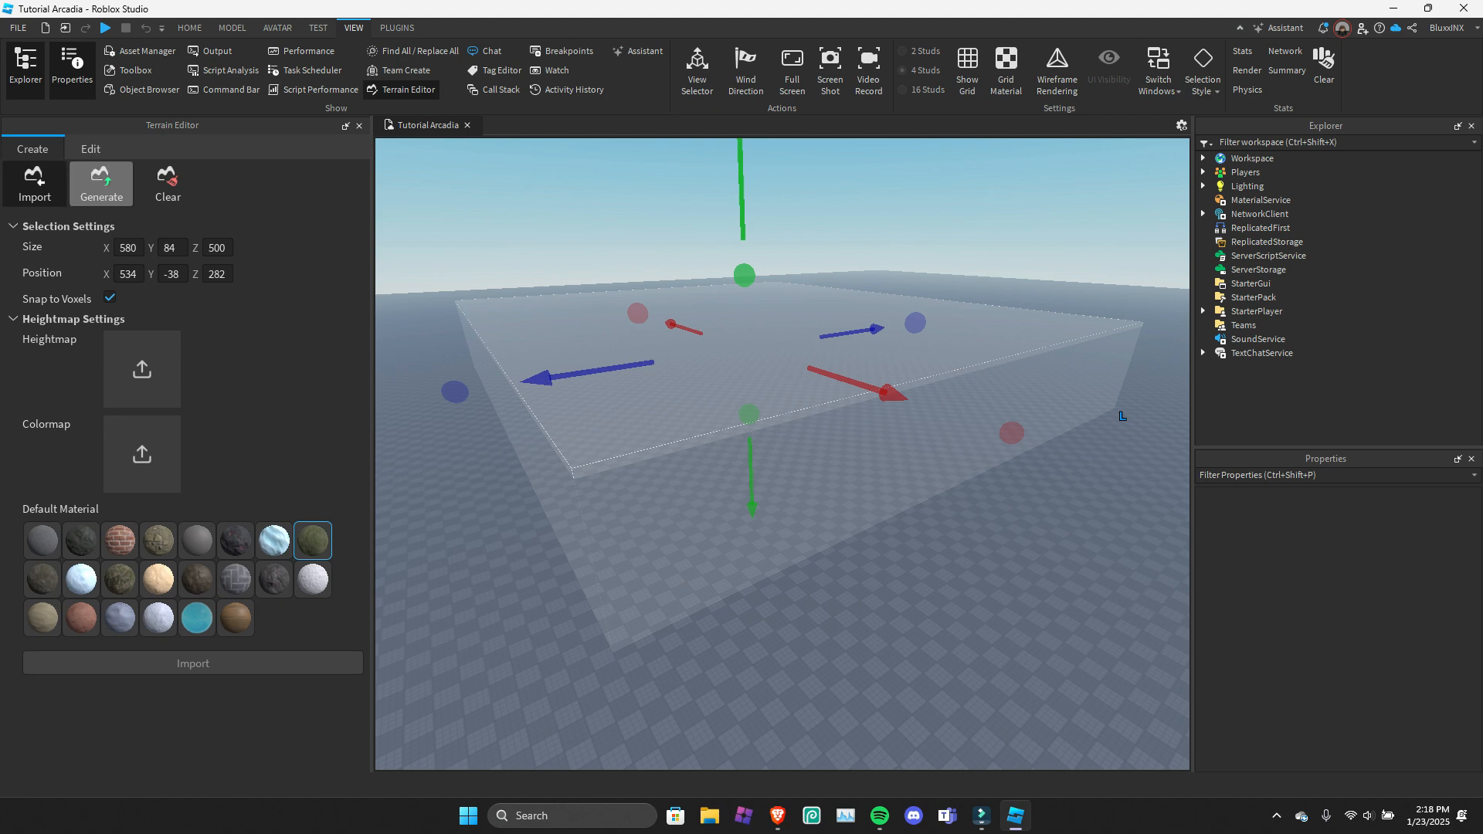
# View the Terrain Editor's Generate biome settings and its Clear settings.
pyautogui.click(101, 183)
pyautogui.moveTo(782, 454); pyautogui.dragTo(791, 417, button='right')
pyautogui.press('e')
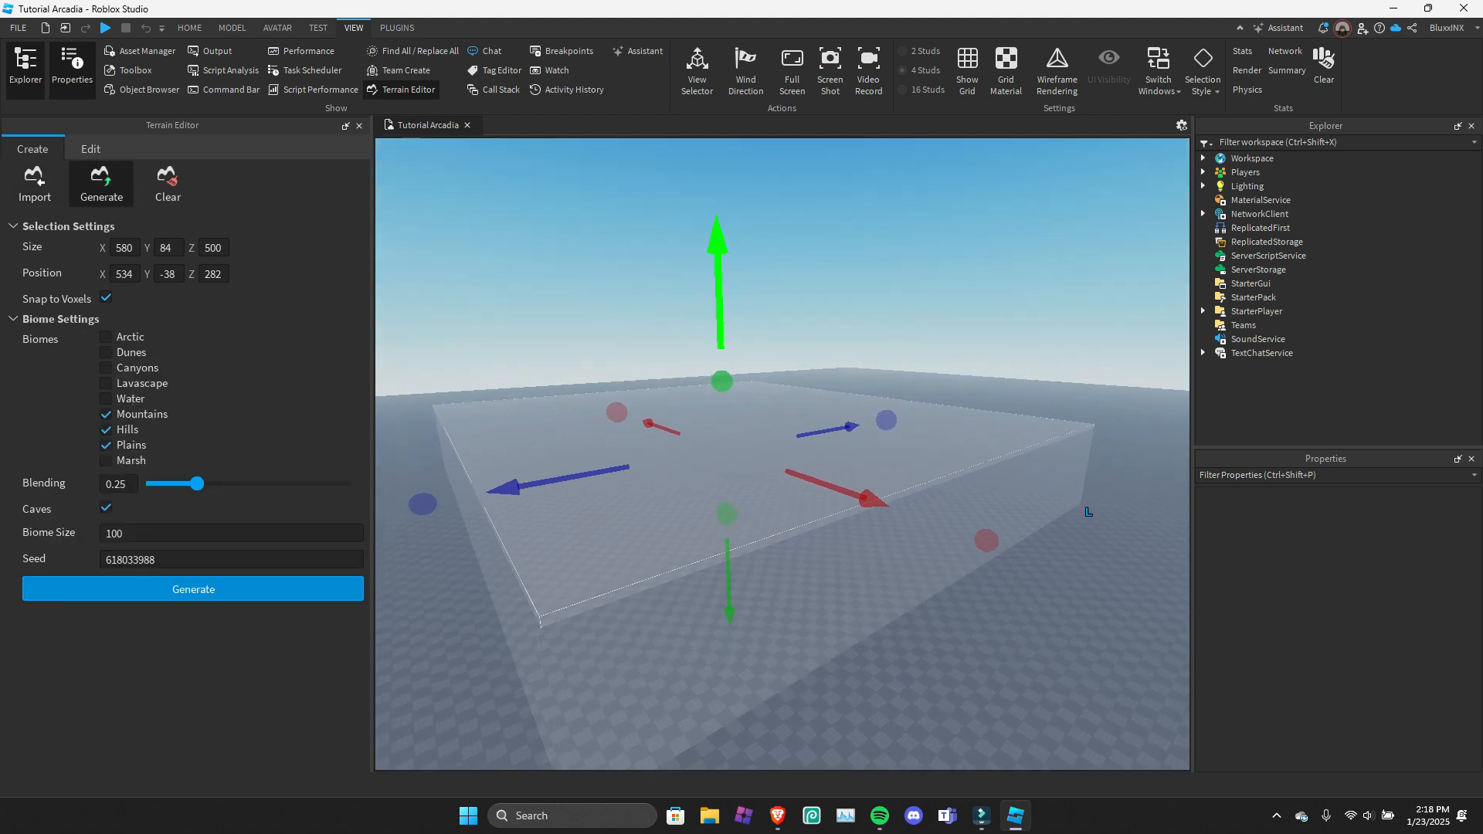
pyautogui.click(168, 183)
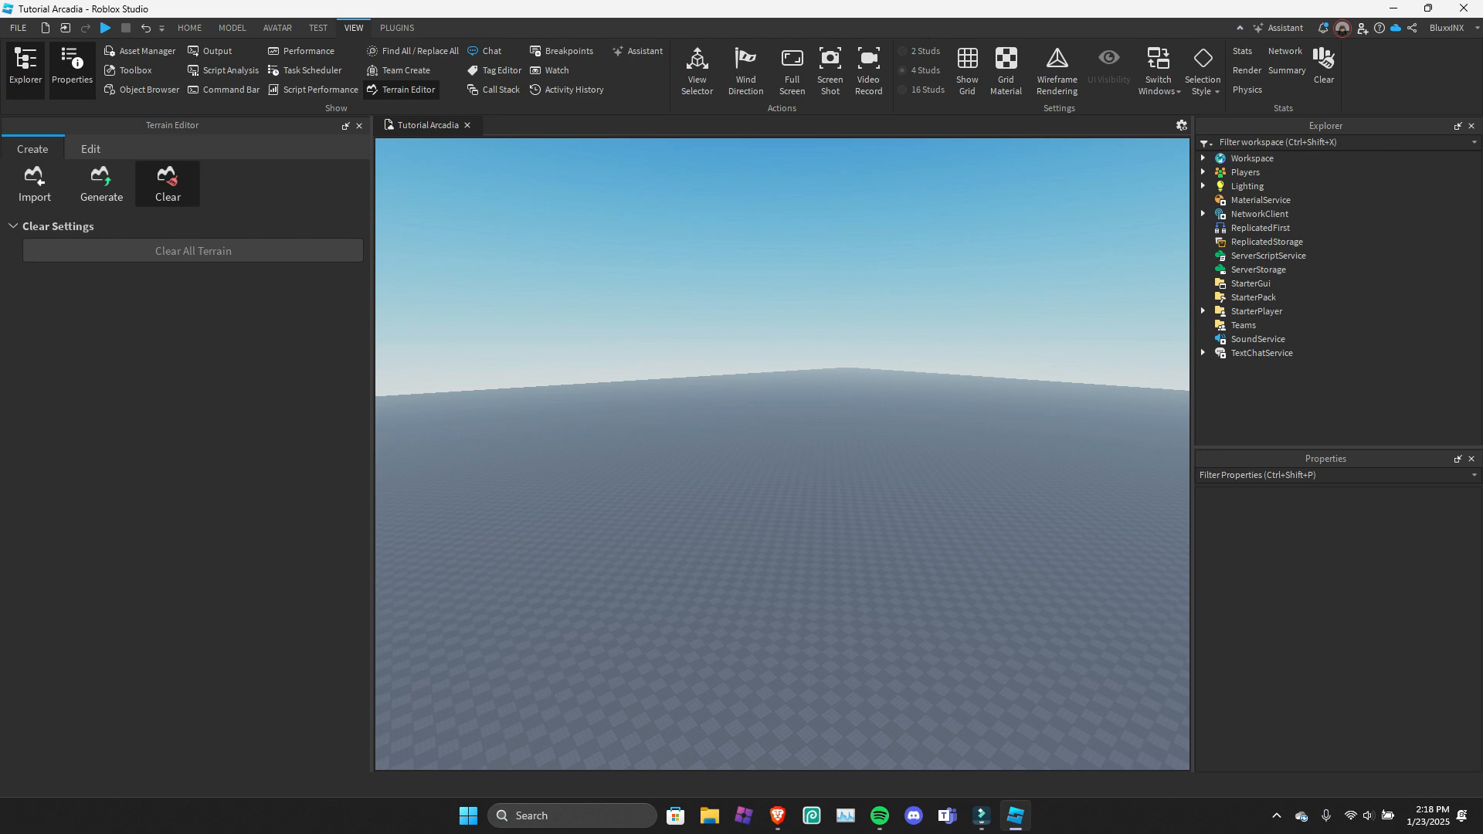
pyautogui.moveTo(783, 455); pyautogui.dragTo(816, 525, button='right')
pyautogui.press('d')
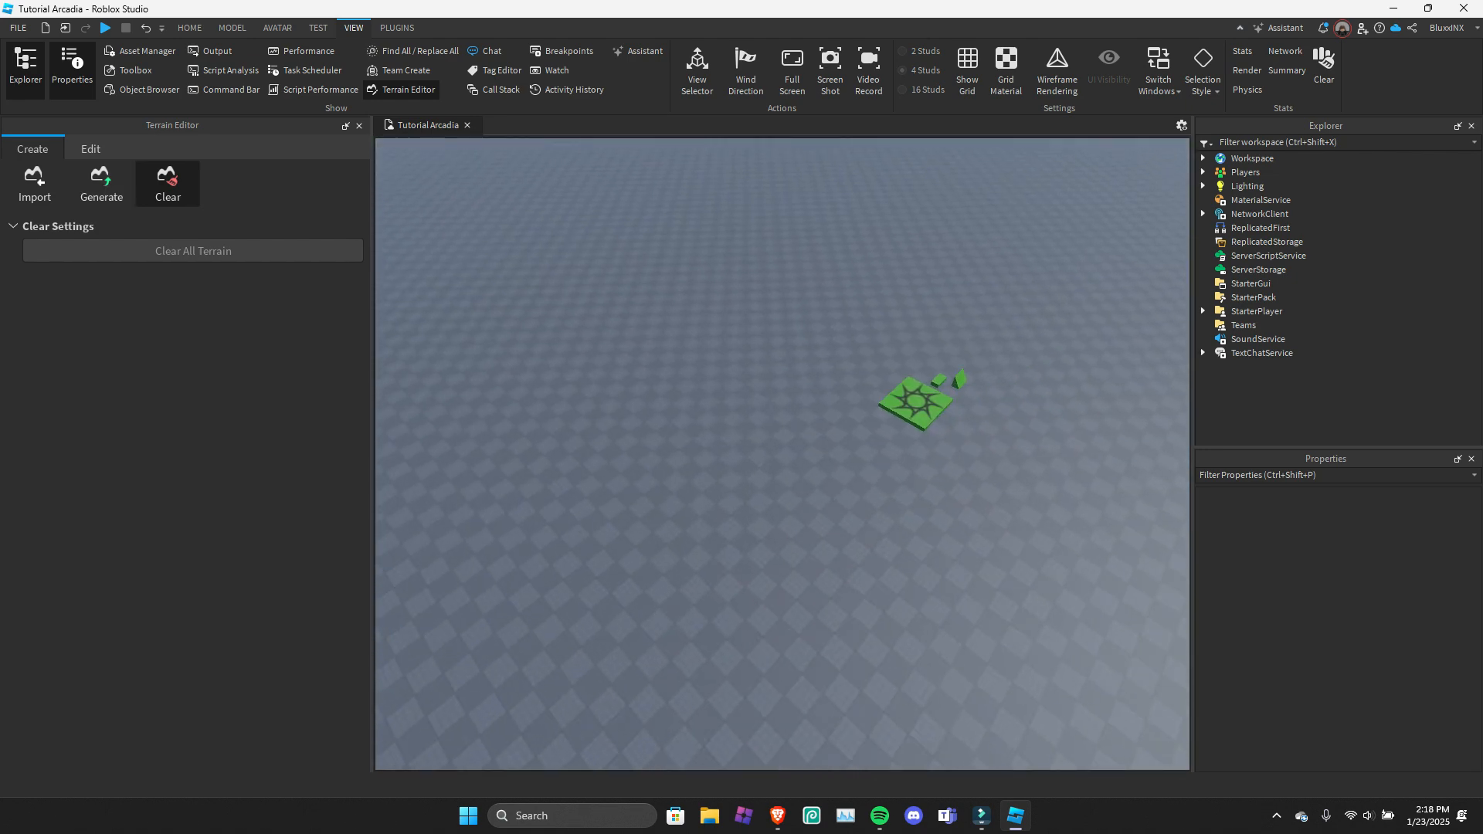
# Switch the Terrain Editor to its editing tools and raise the selection region to a Y position of -2.
pyautogui.click(90, 150)
pyautogui.moveTo(782, 455); pyautogui.dragTo(772, 318, button='right')
pyautogui.press('w')
pyautogui.press('w')
pyautogui.press('a')
pyautogui.press('e')
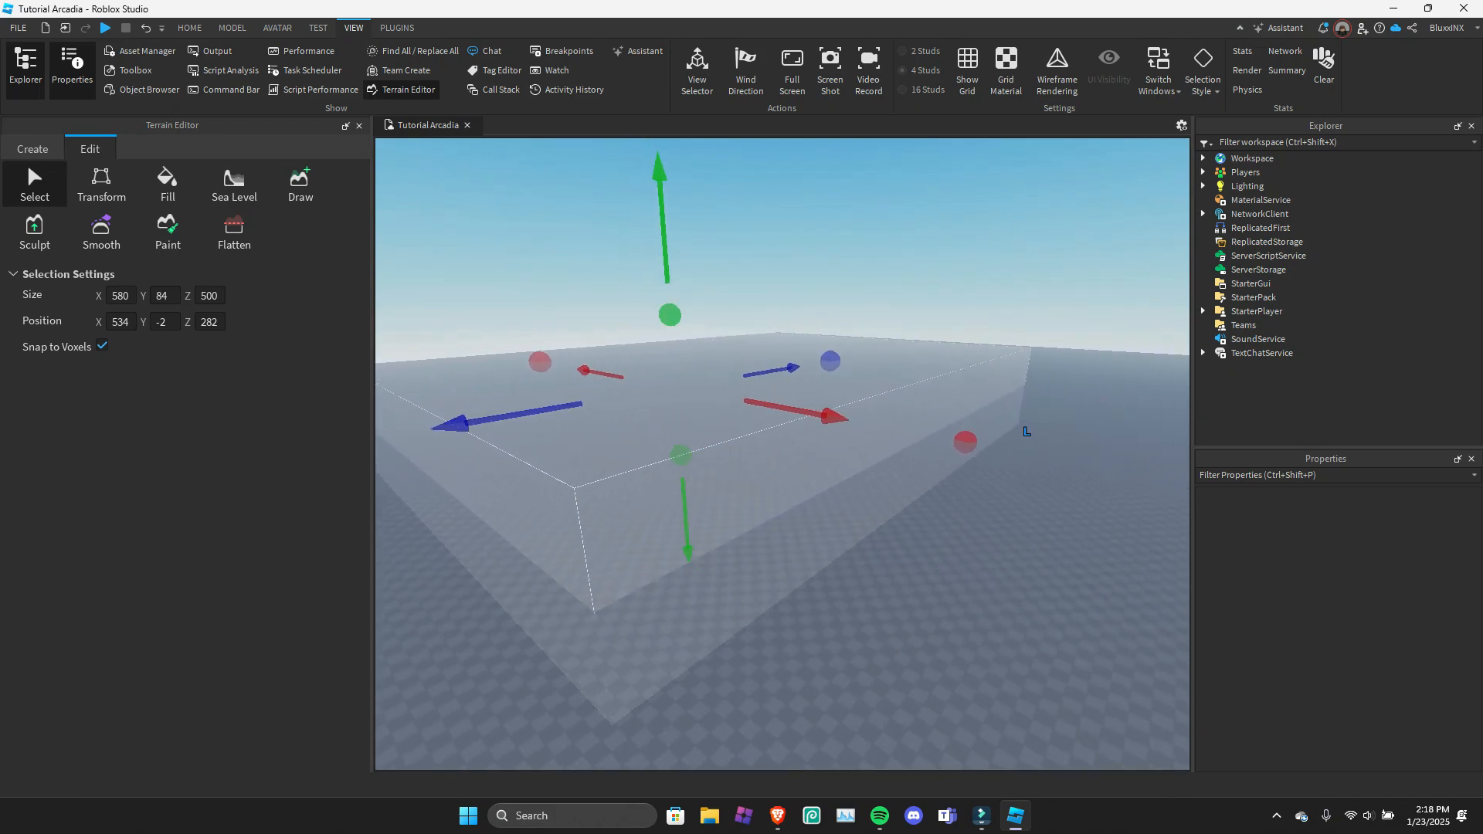
# Try the terrain Transform tool by rotating the region about 32.4 degrees around Z, and undo the rotation.
pyautogui.click(102, 183)
pyautogui.moveTo(744, 373); pyautogui.dragTo(745, 442)
pyautogui.press('a')
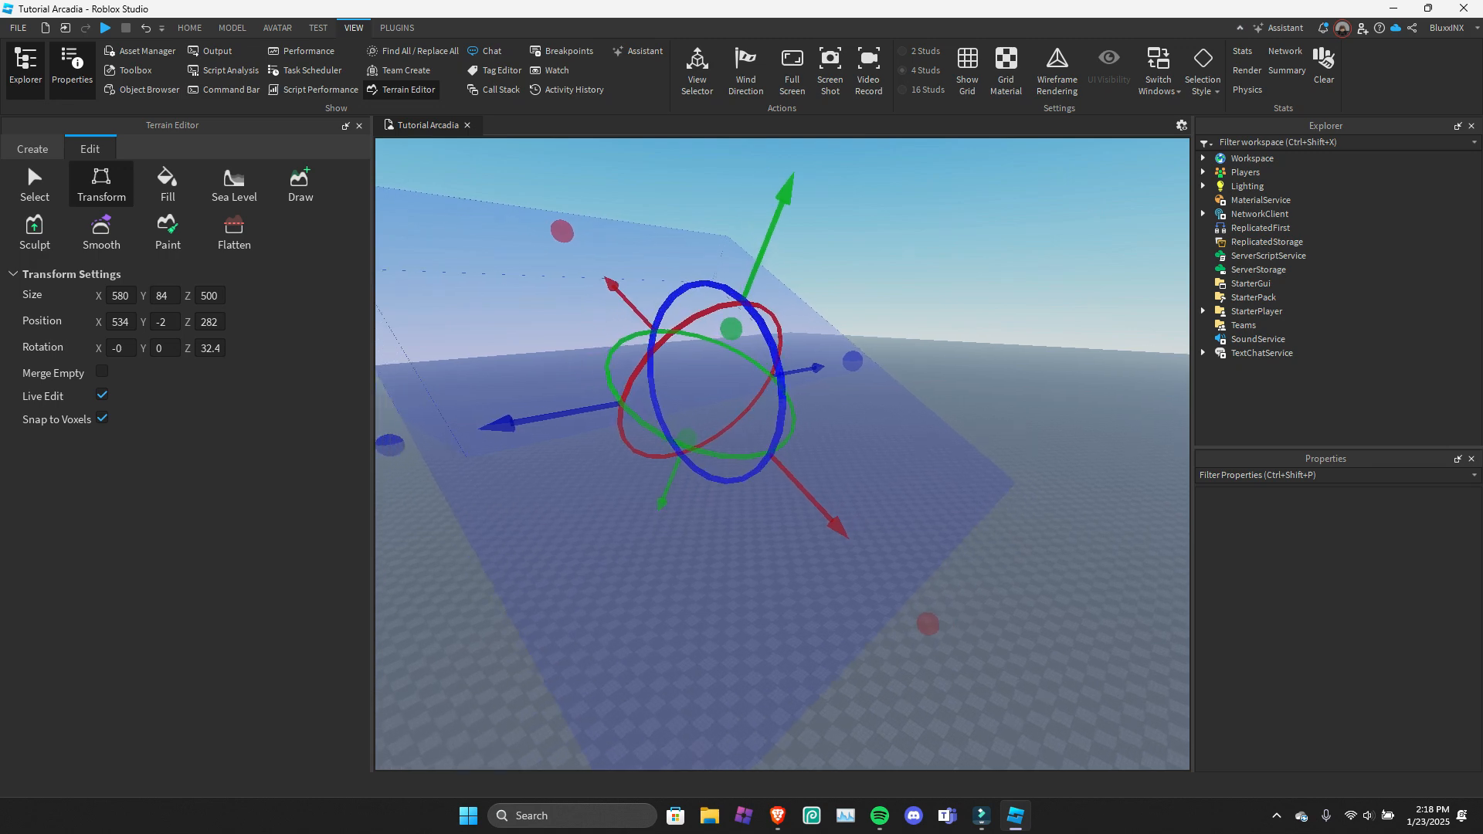
pyautogui.hotkey('ctrl', 'z')
pyautogui.press('a')
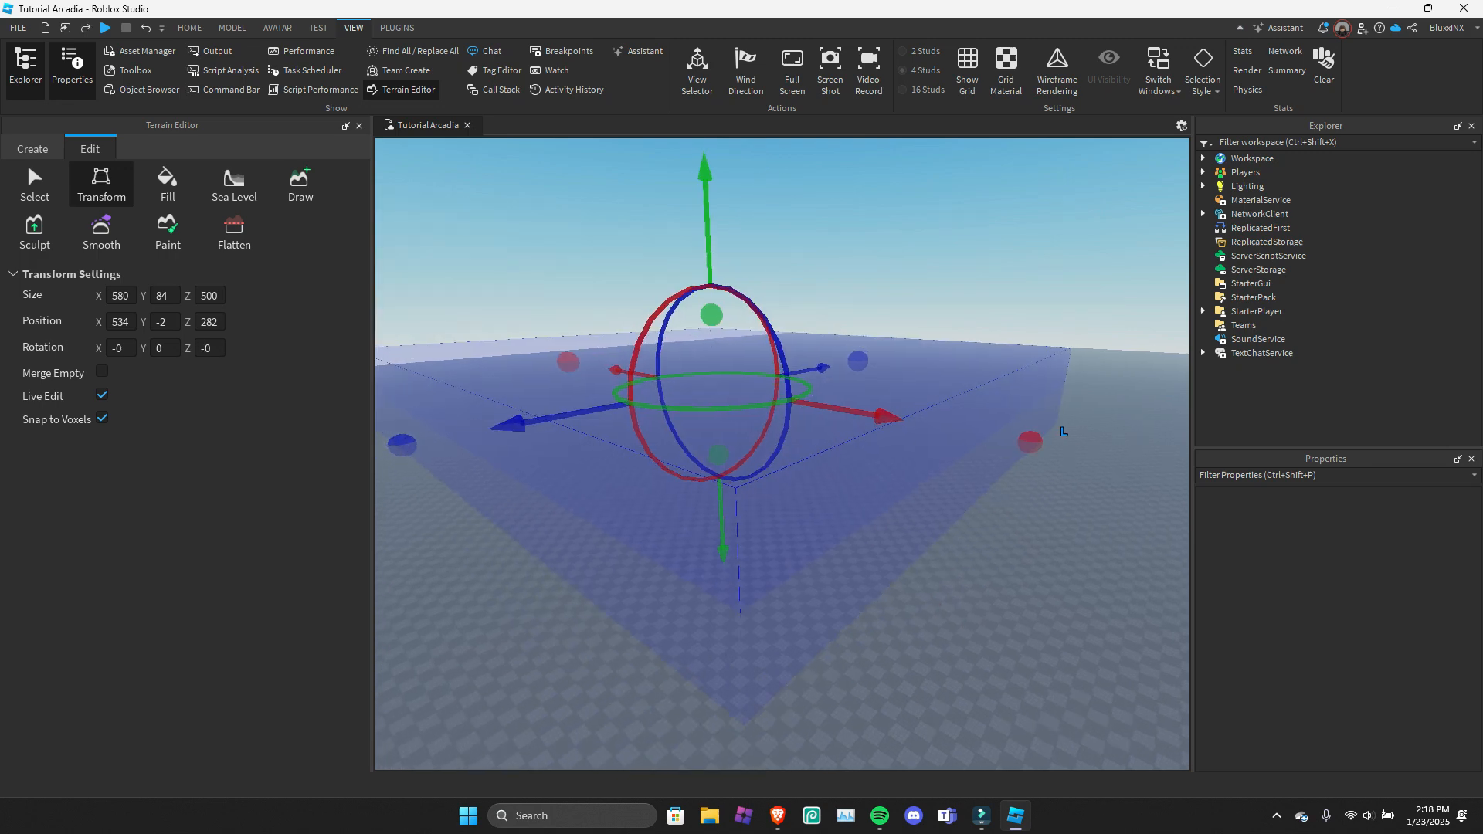
# Fill the selected terrain region with the grass material.
pyautogui.press('e')
pyautogui.click(168, 184)
pyautogui.moveTo(649, 433); pyautogui.dragTo(757, 517, button='right')
pyautogui.press('a')
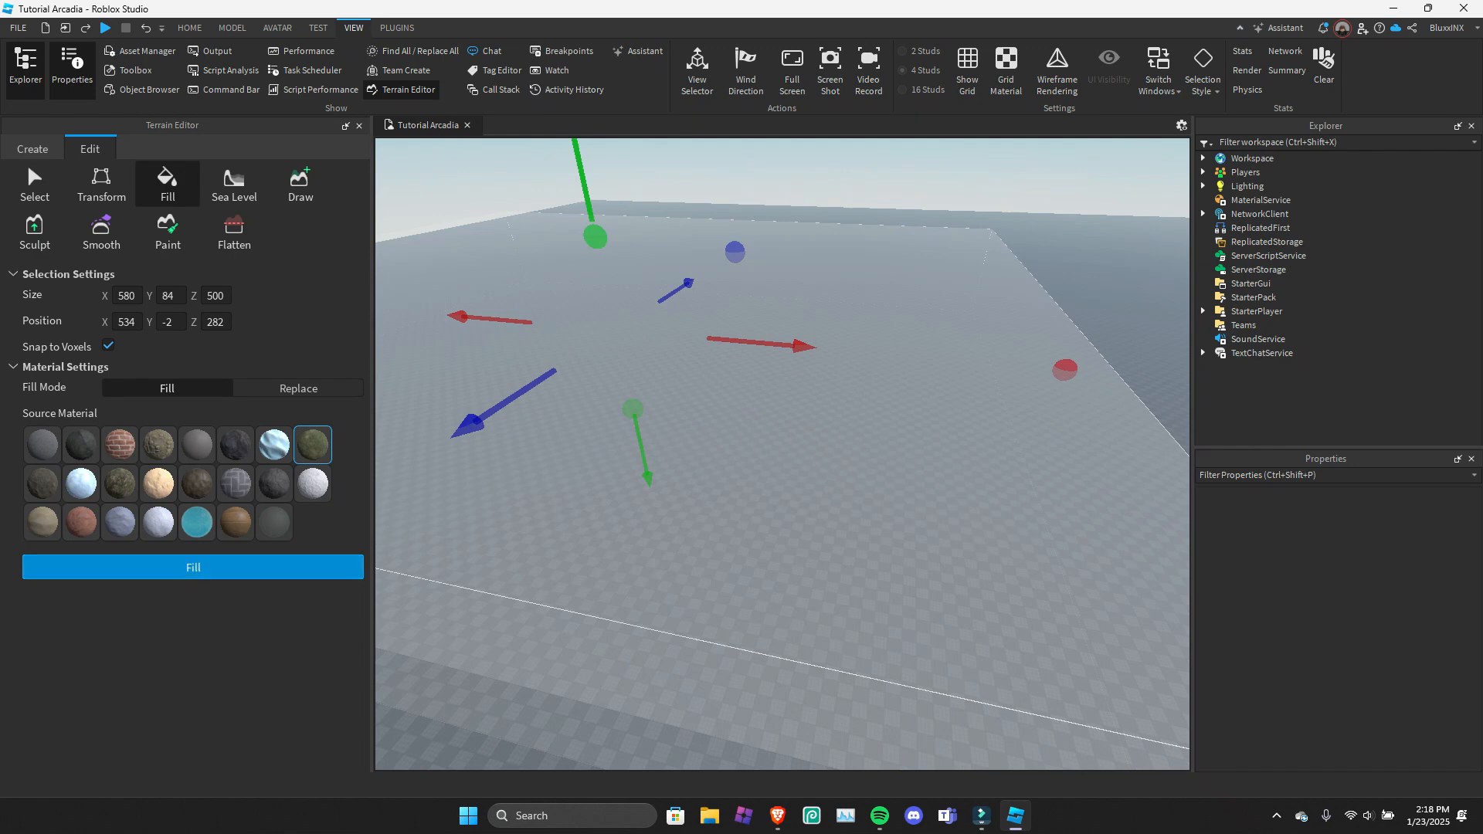
pyautogui.moveTo(649, 479); pyautogui.dragTo(541, 441, button='right')
pyautogui.press('a')
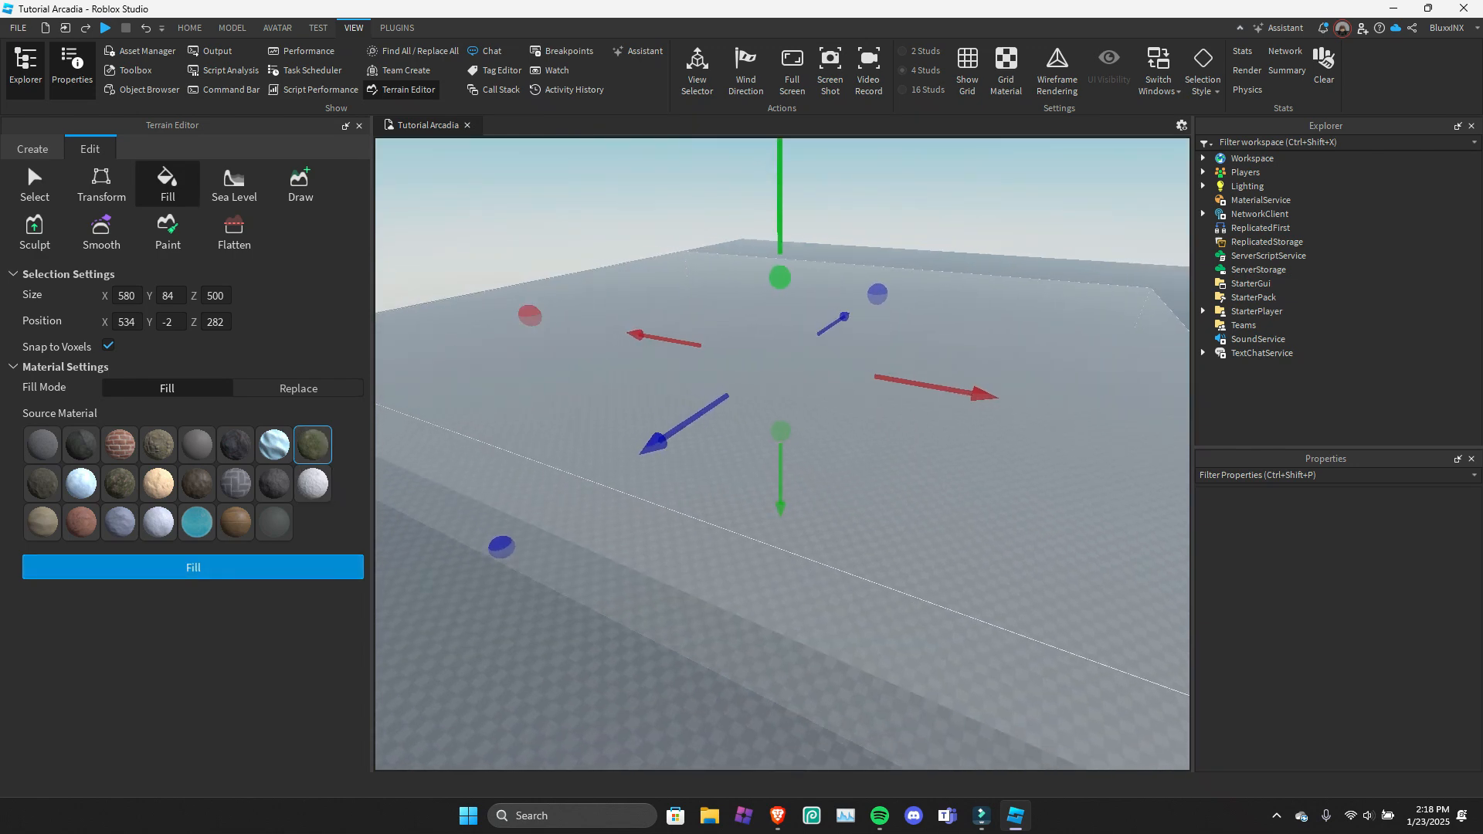
pyautogui.click(193, 567)
pyautogui.moveTo(618, 464); pyautogui.dragTo(309, 388, button='right')
pyautogui.press('w')
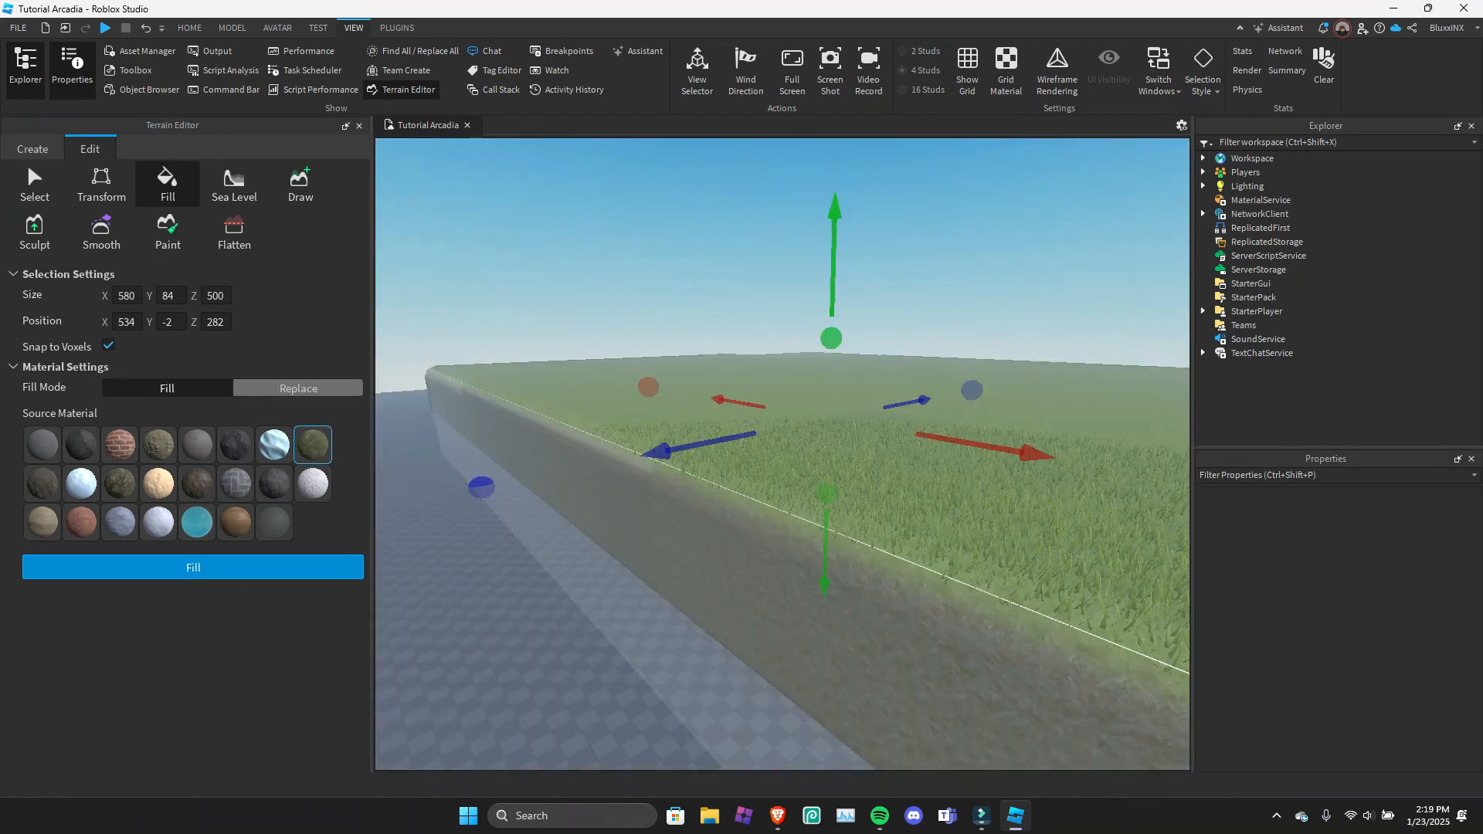
# Replace the region's grass material with the ice material using the Replace fill mode.
pyautogui.click(309, 388)
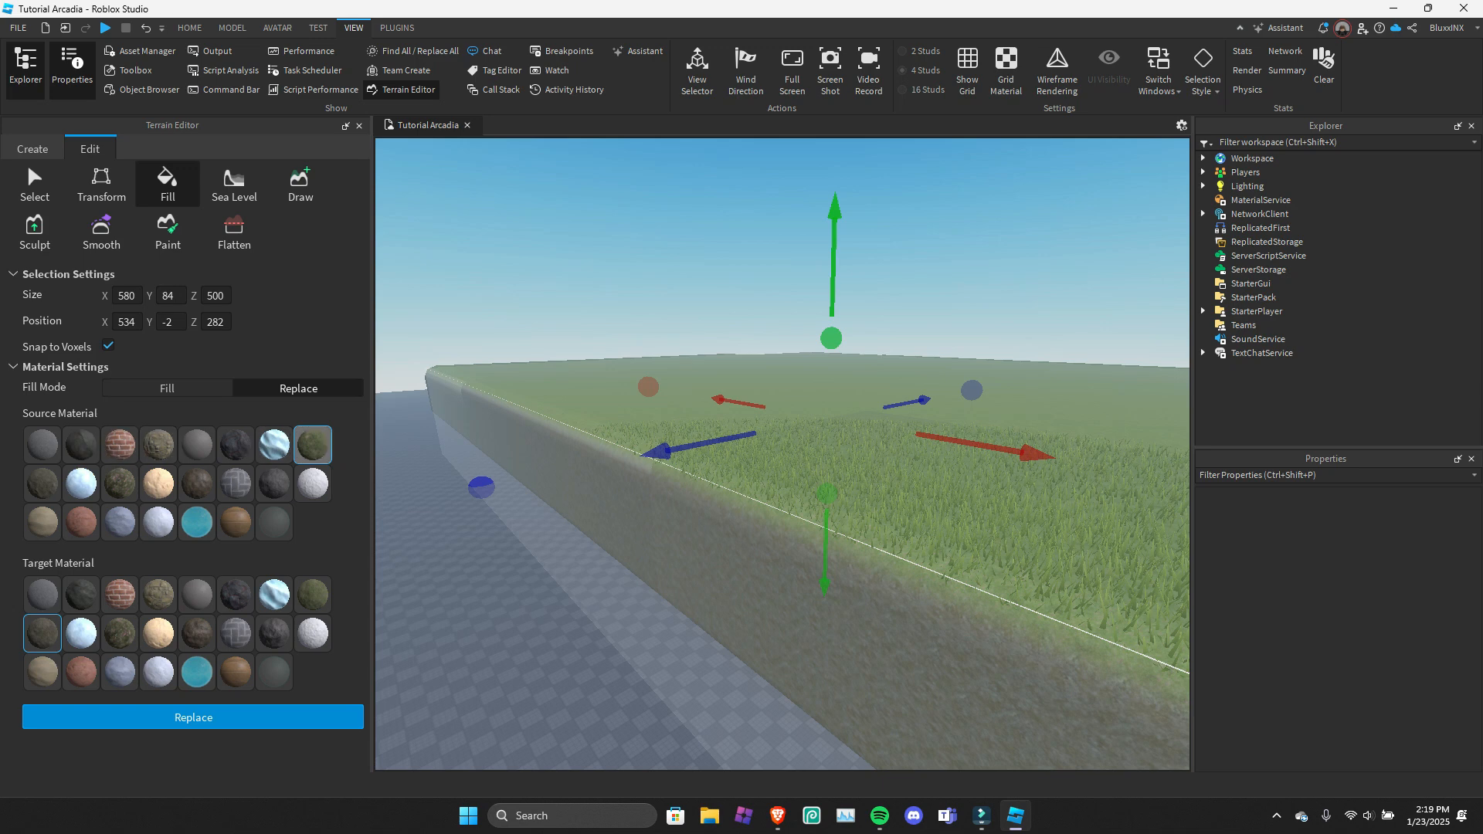
pyautogui.click(81, 633)
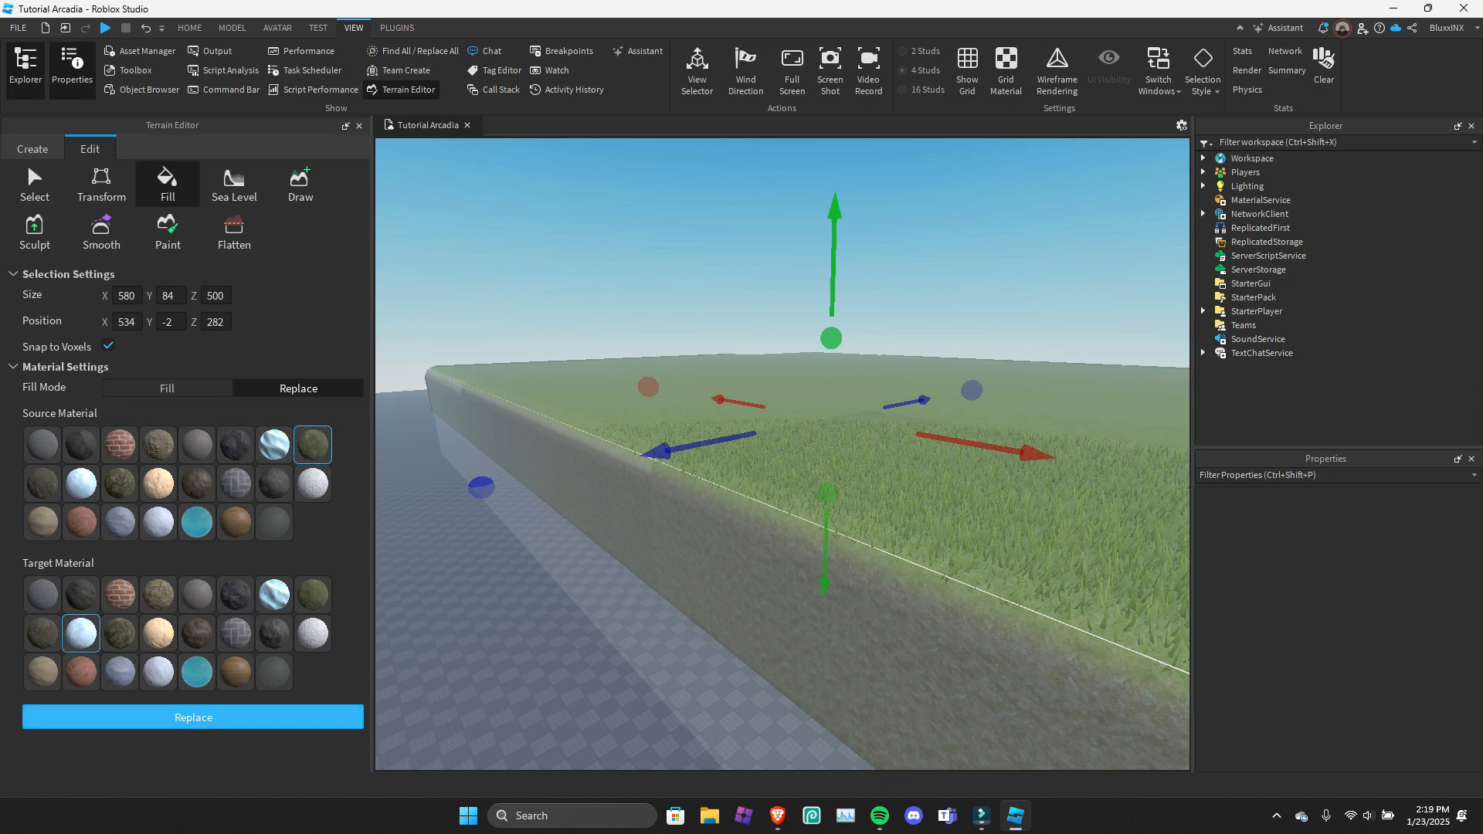
pyautogui.click(193, 717)
pyautogui.press('d')
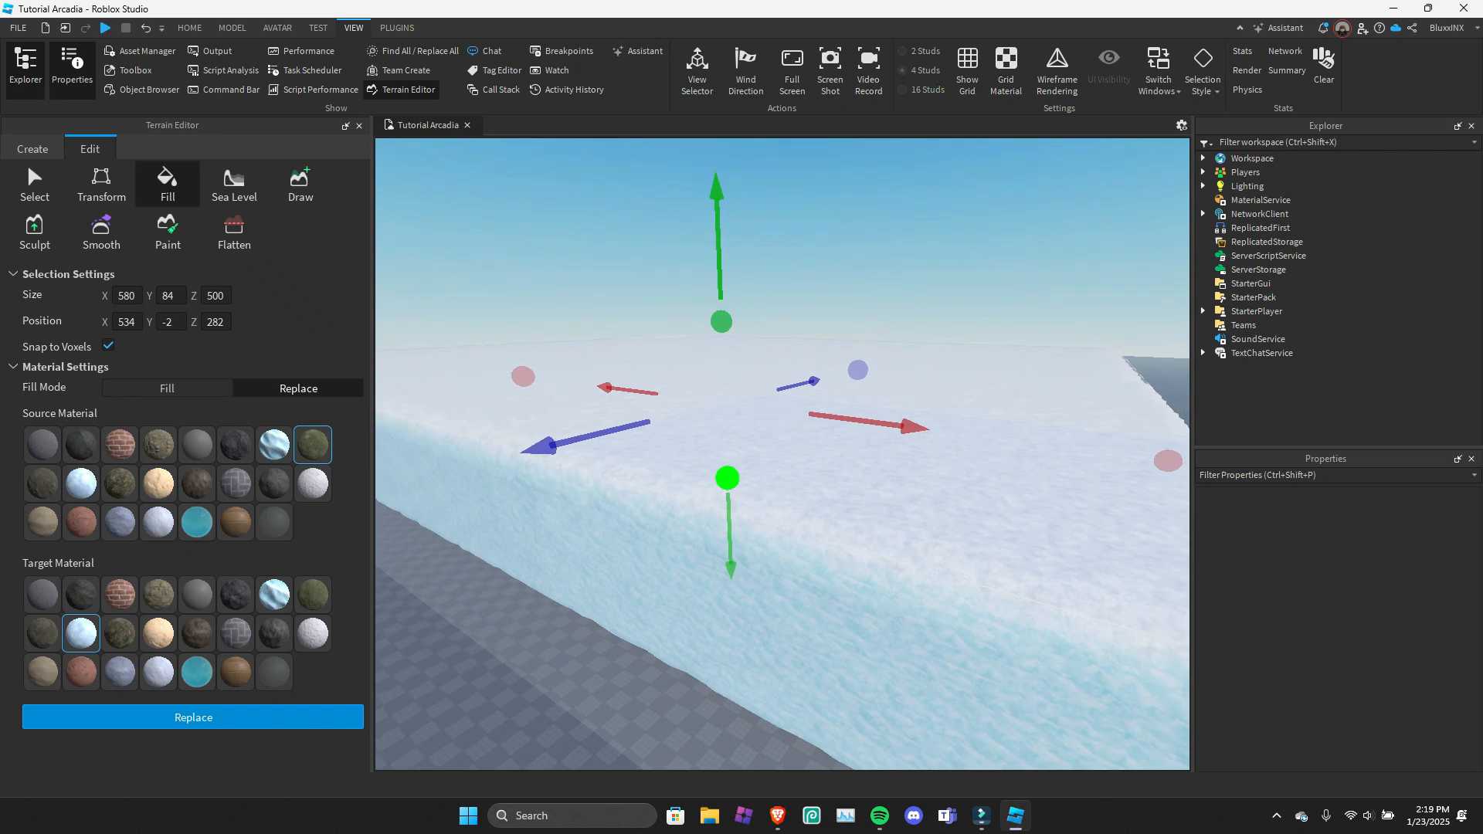
# Activate the Sea Level tool and move its region to about X -302 and Y -2.
pyautogui.click(234, 184)
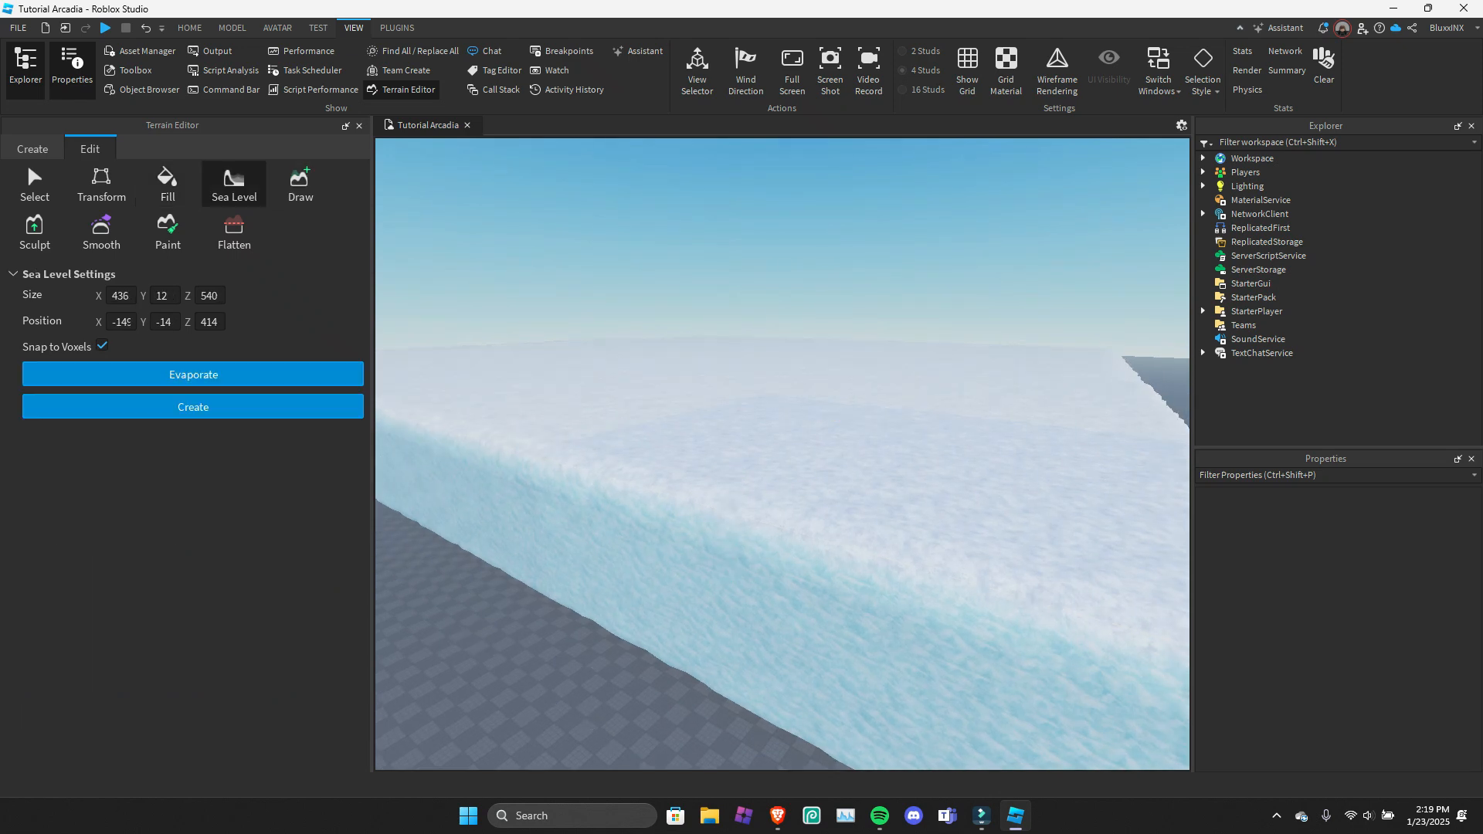
pyautogui.press('w')
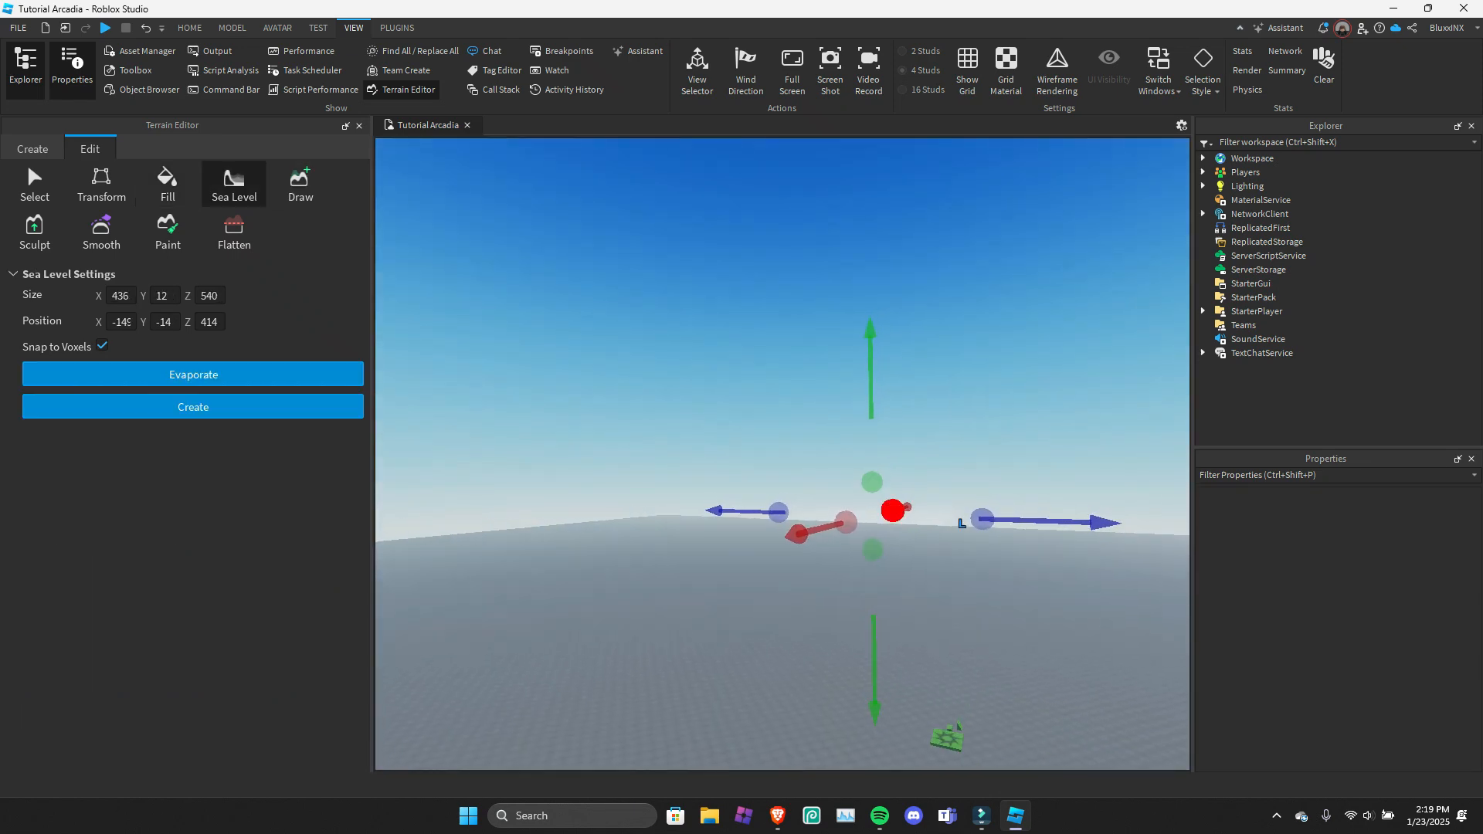
pyautogui.moveTo(724, 555); pyautogui.dragTo(413, 635)
pyautogui.moveTo(634, 587); pyautogui.dragTo(540, 610, button='right')
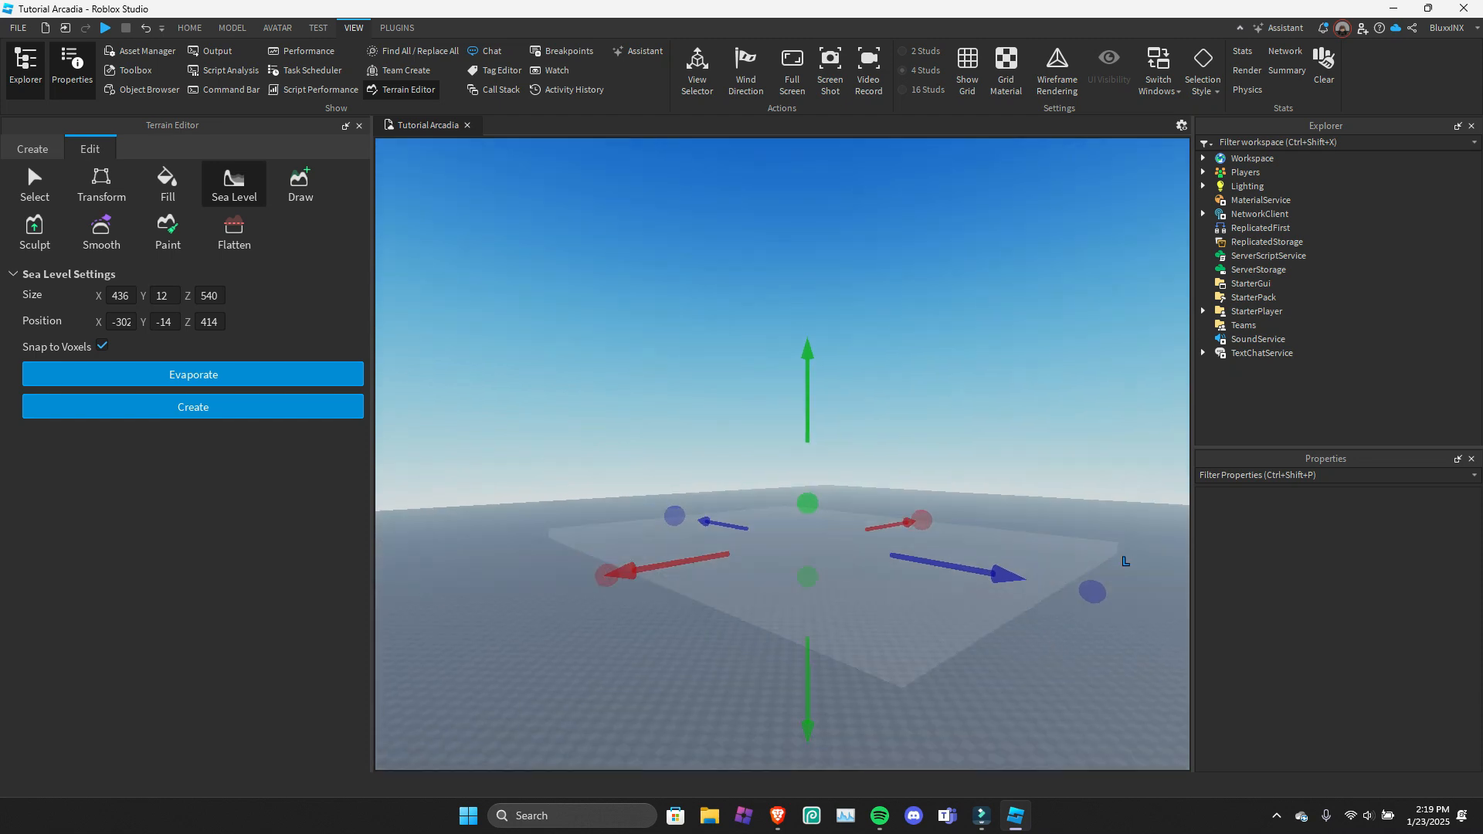
pyautogui.moveTo(825, 718); pyautogui.dragTo(825, 661)
pyautogui.moveTo(824, 662); pyautogui.dragTo(865, 726, button='right')
# Shrink the sea level region to about 280 by 280 and raise it to a Y position of about 14.
pyautogui.scroll(-5, 824, 661)
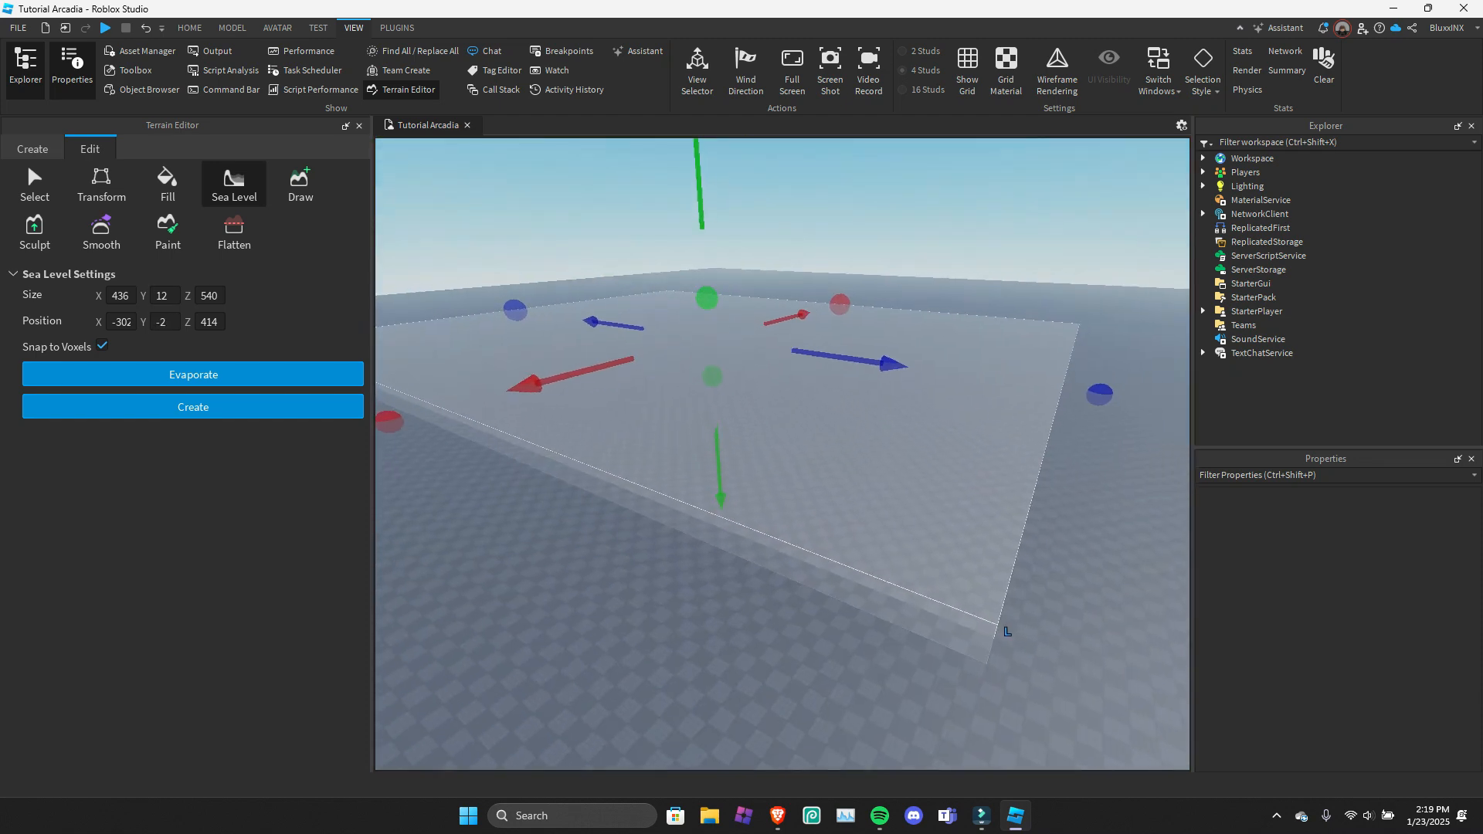
pyautogui.moveTo(1089, 409); pyautogui.dragTo(923, 375)
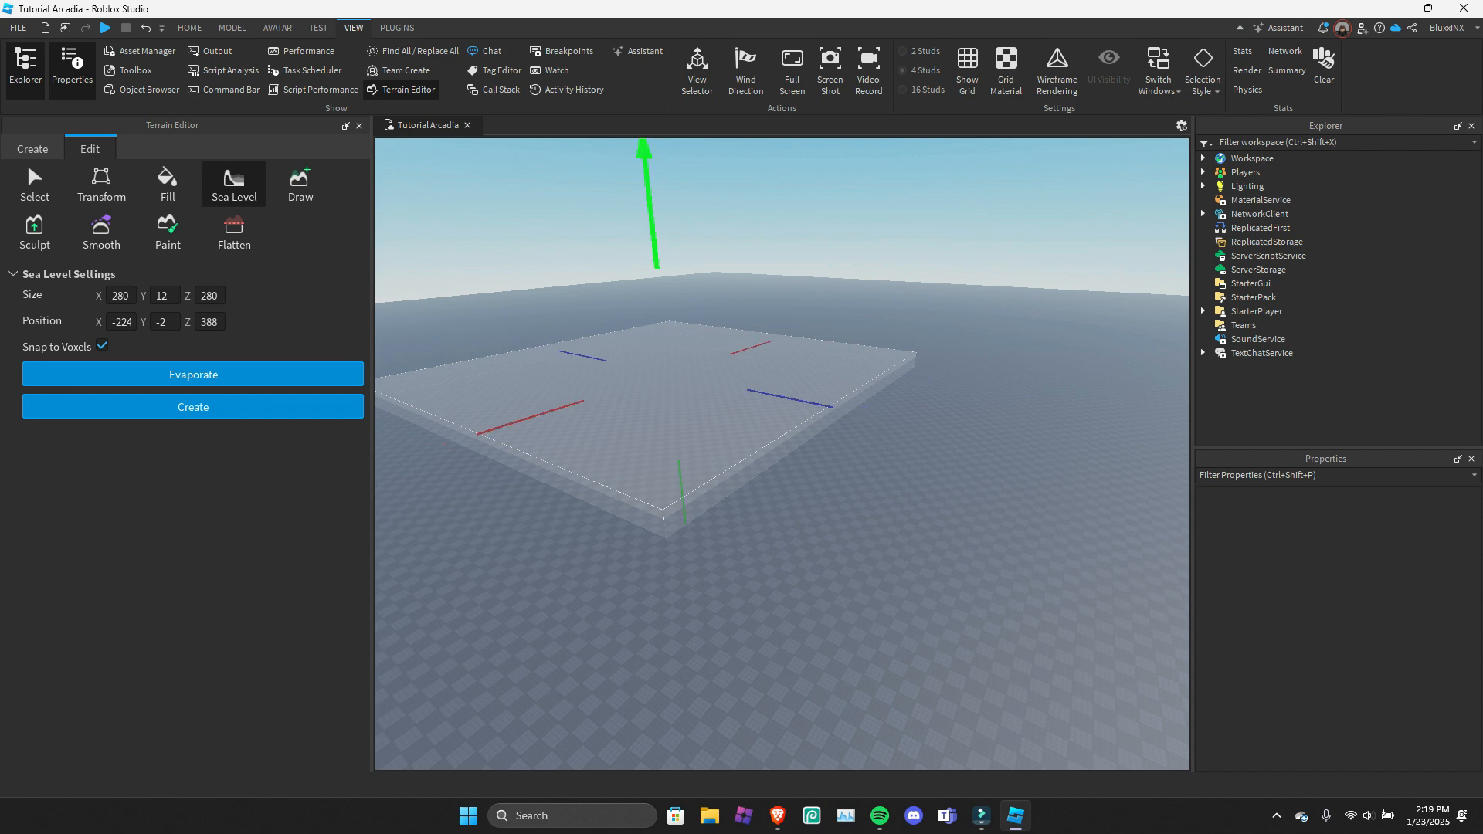
pyautogui.moveTo(652, 217); pyautogui.dragTo(649, 196)
pyautogui.press('w')
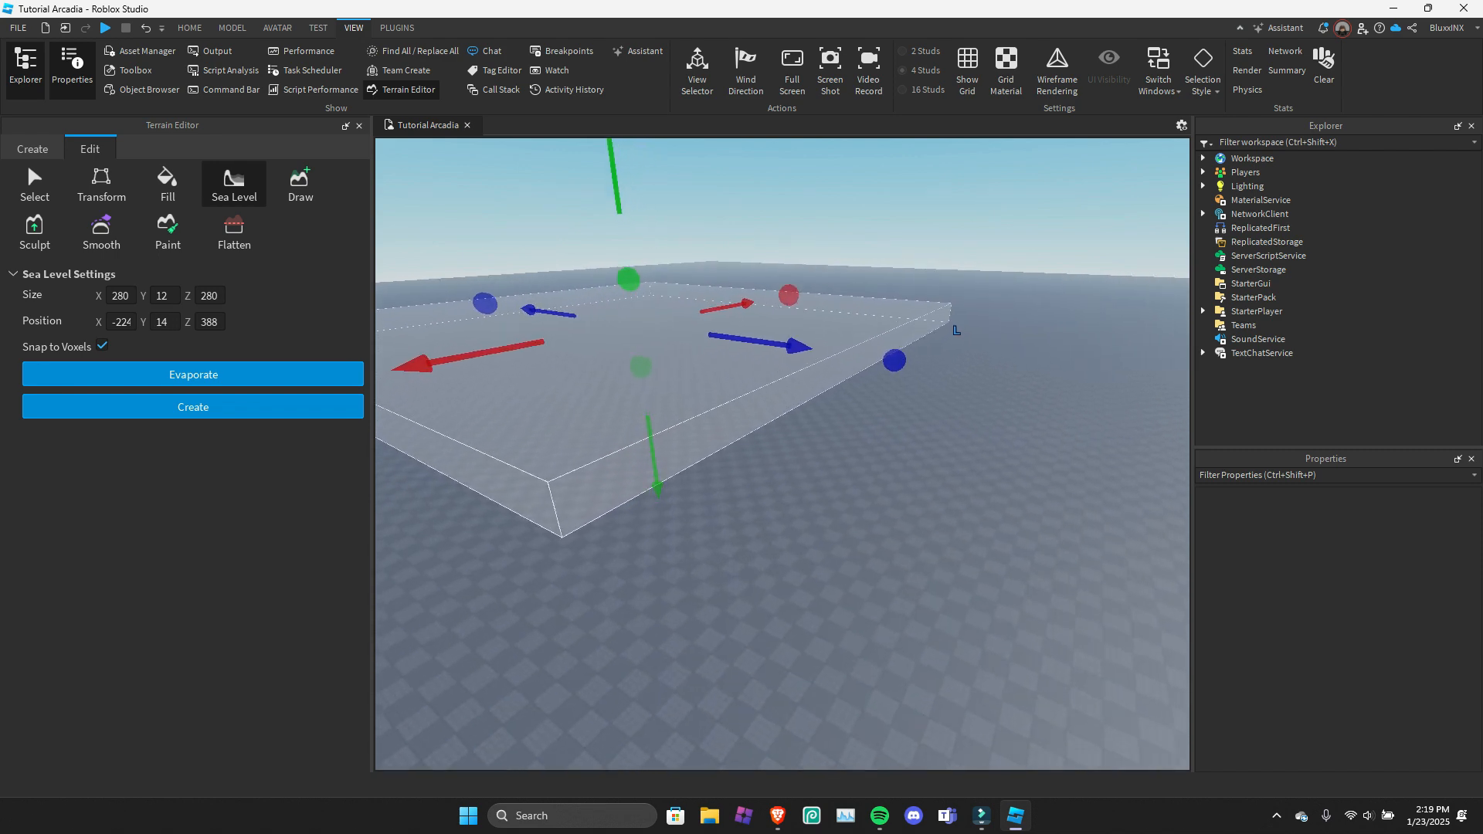
pyautogui.press('w')
pyautogui.moveTo(649, 196); pyautogui.dragTo(672, 164, button='right')
pyautogui.press('a')
pyautogui.press('q')
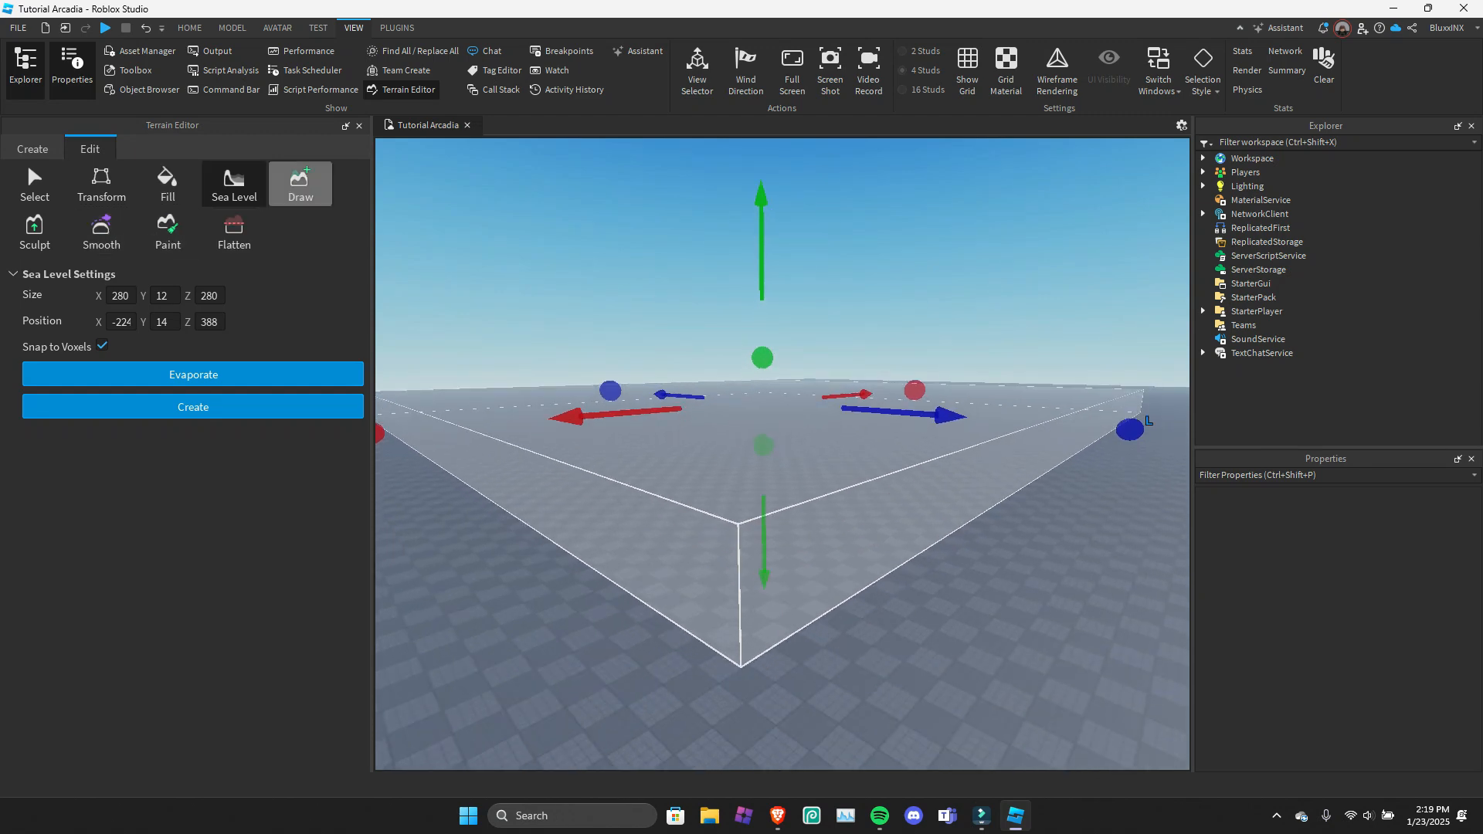
# Create water throughout the 280 by 280 sea level region.
pyautogui.moveTo(672, 164); pyautogui.dragTo(673, 195, button='right')
pyautogui.press('w')
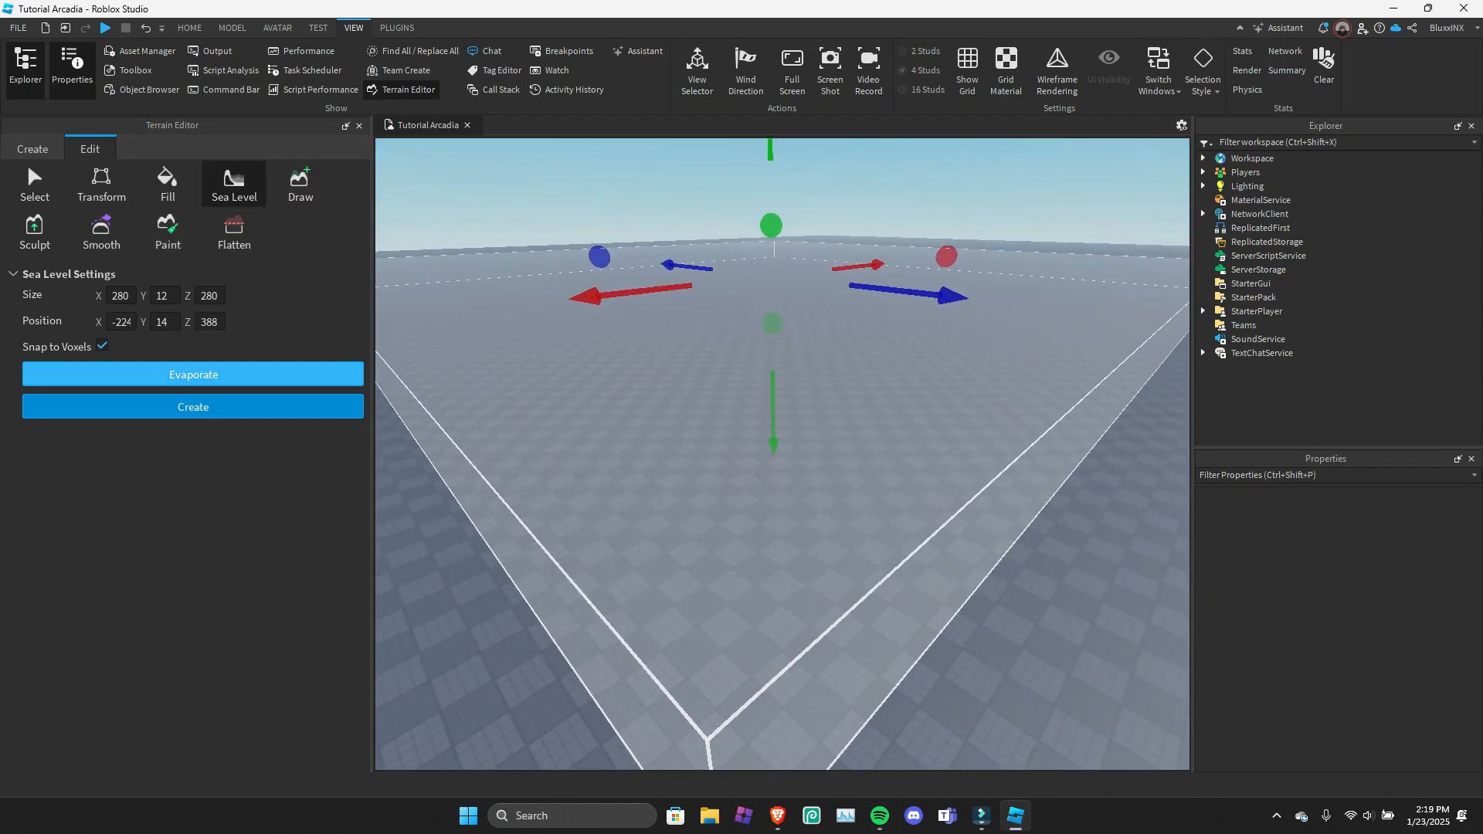
pyautogui.click(193, 407)
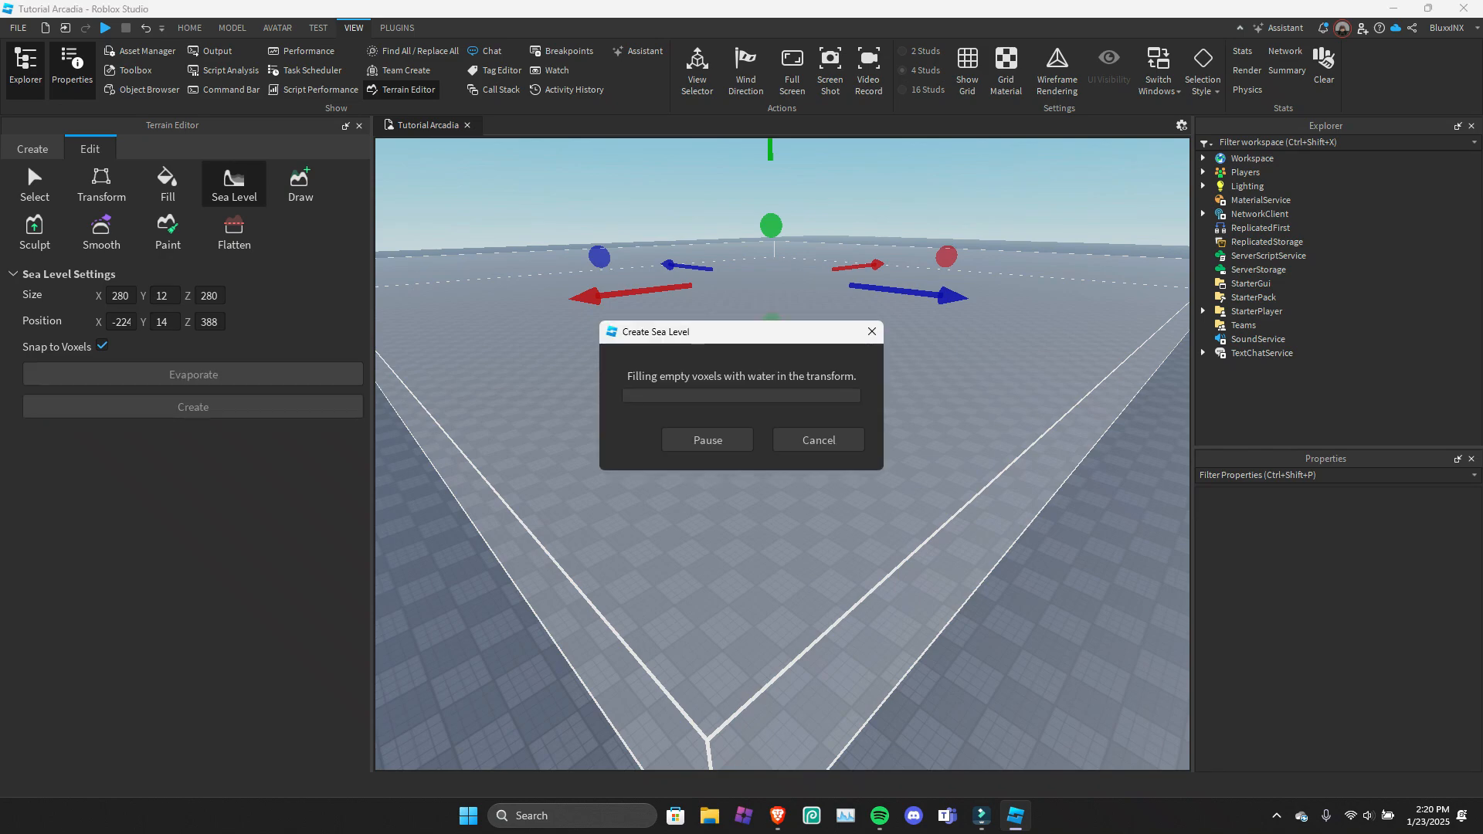
pyautogui.moveTo(695, 386)
pyautogui.mouseDown(button='right')
pyautogui.moveTo(757, 390)
pyautogui.moveTo(722, 437)
pyautogui.moveTo(633, 398)
pyautogui.moveTo(723, 390)
pyautogui.mouseUp(button='right')
pyautogui.press('a')
pyautogui.press('q')
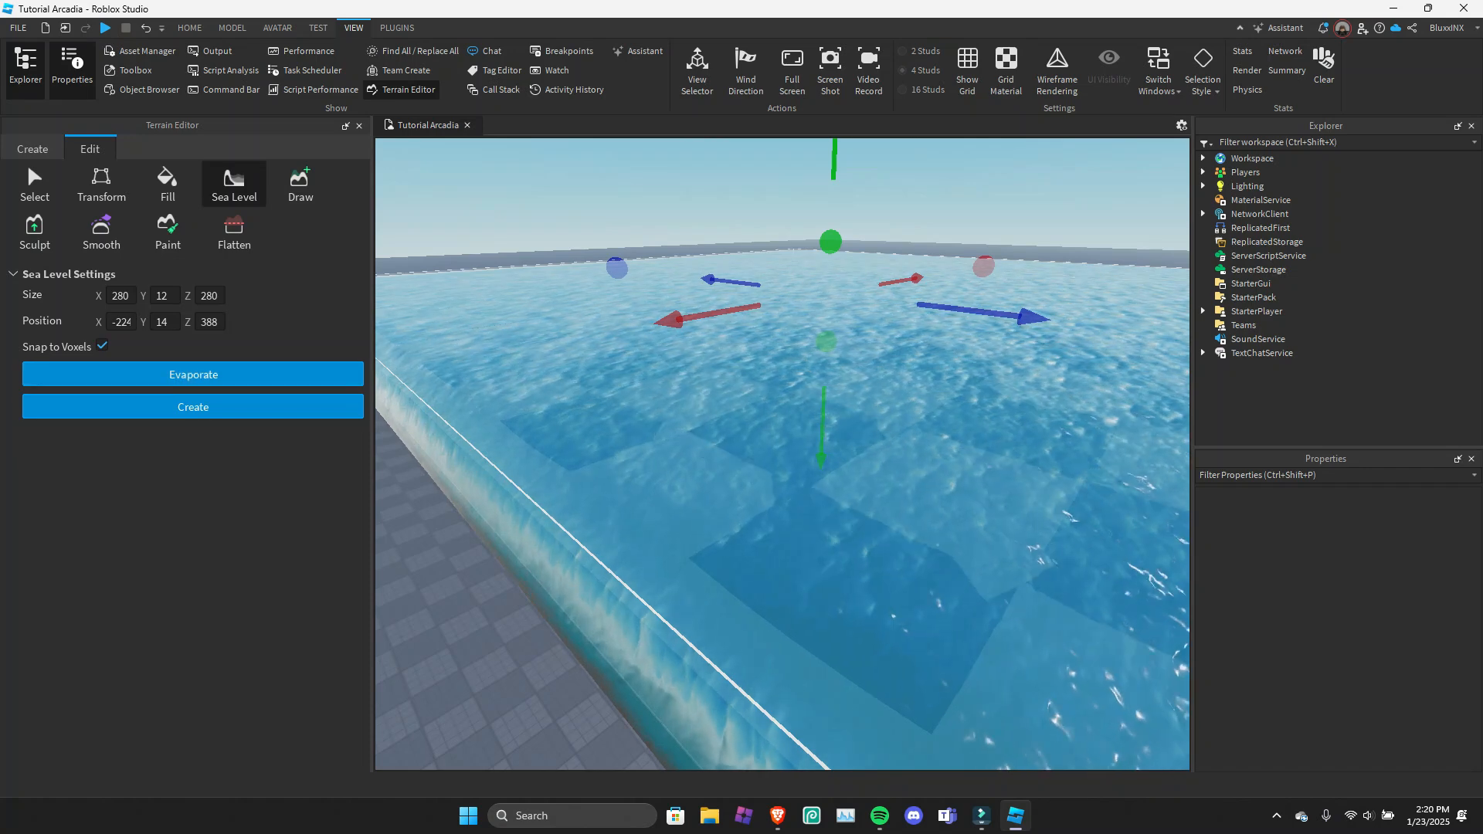
# Evaporate the water from the sea level region.
pyautogui.click(193, 375)
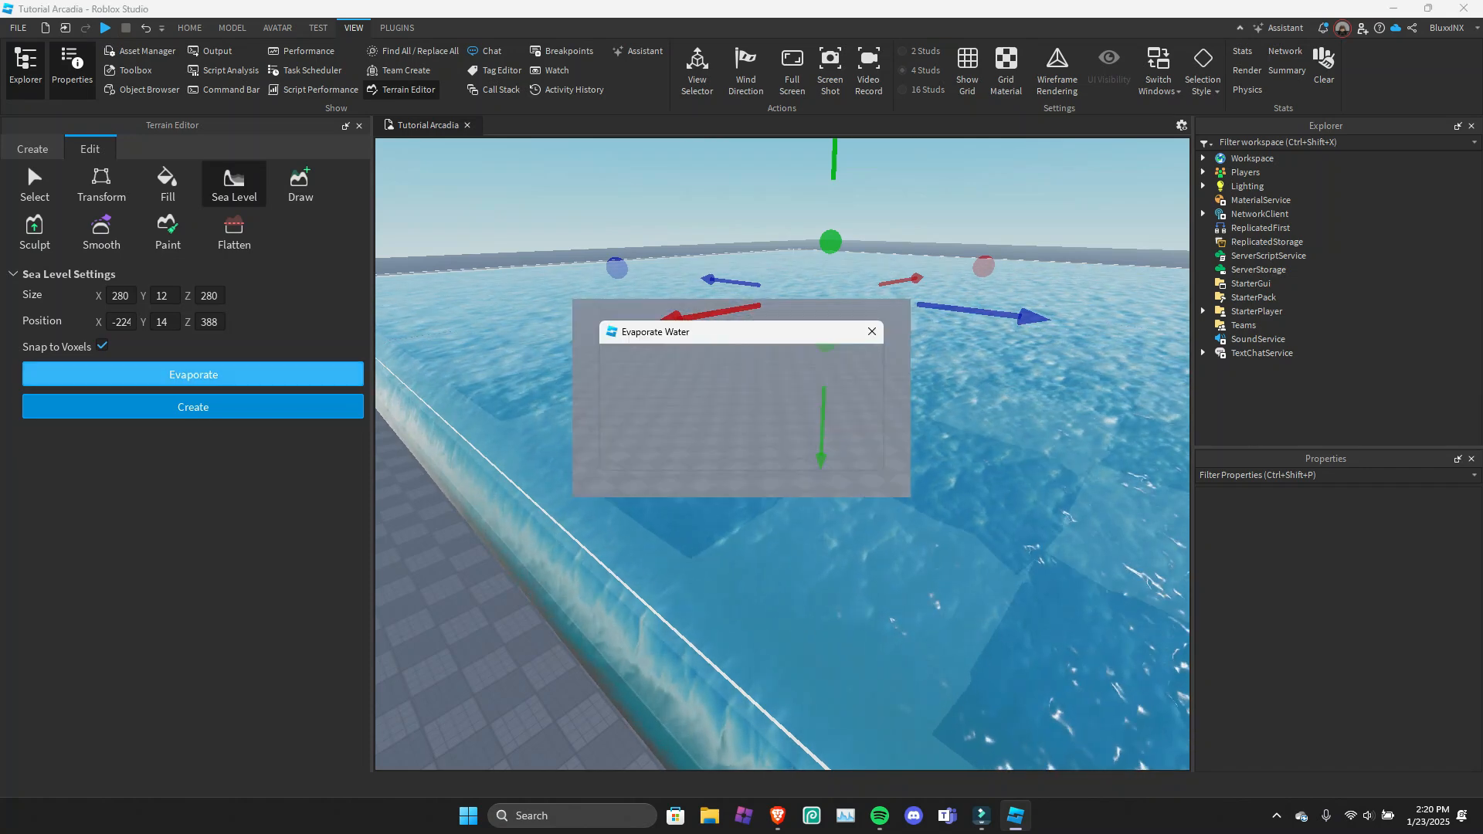
pyautogui.moveTo(695, 433); pyautogui.dragTo(719, 347, button='right')
pyautogui.press('s')
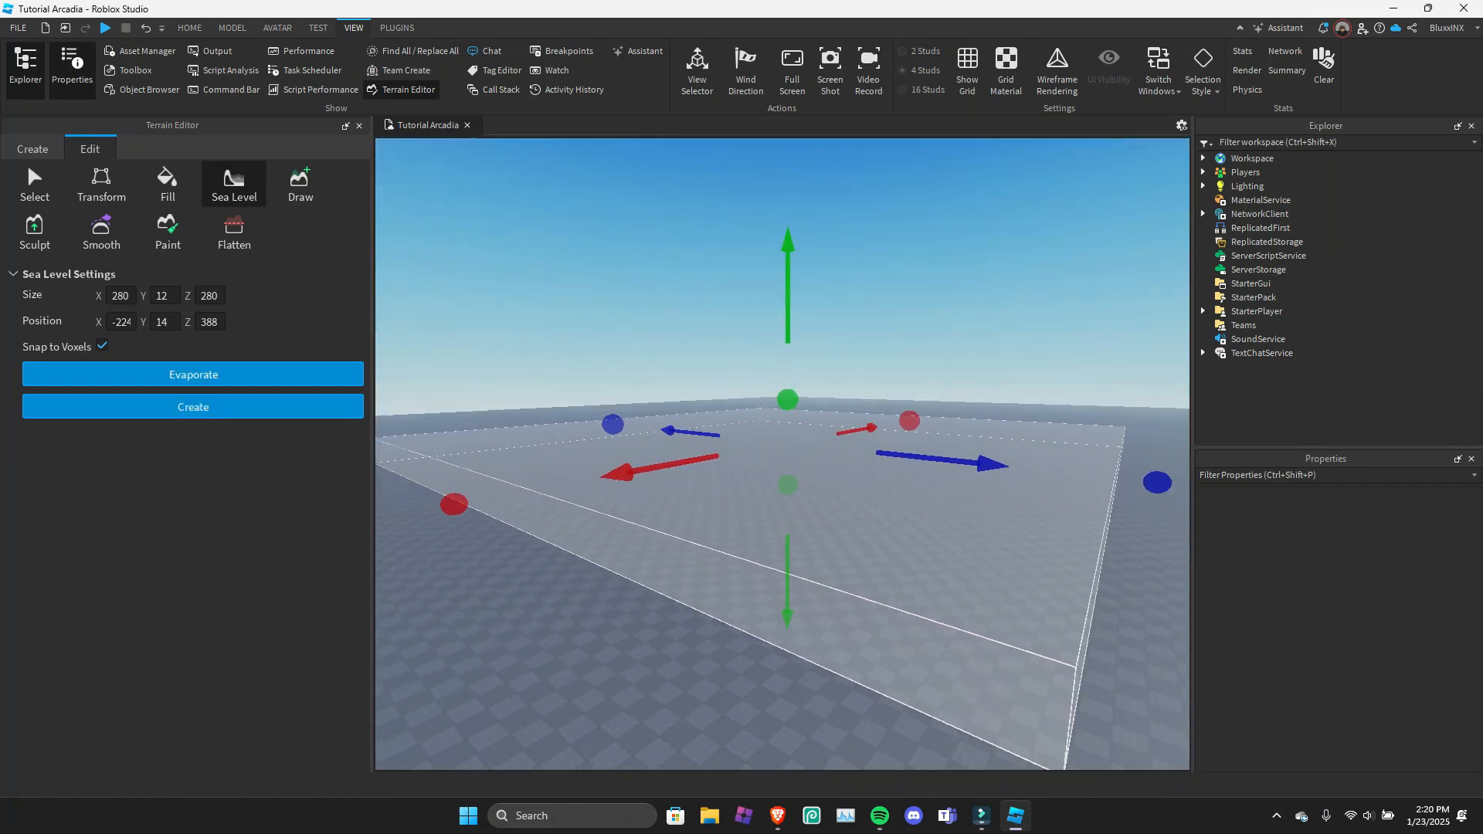
# Set up the terrain Draw tool with a spherical brush of size 5 and the grass source material.
pyautogui.click(300, 186)
pyautogui.moveTo(679, 503); pyautogui.dragTo(653, 537, button='right')
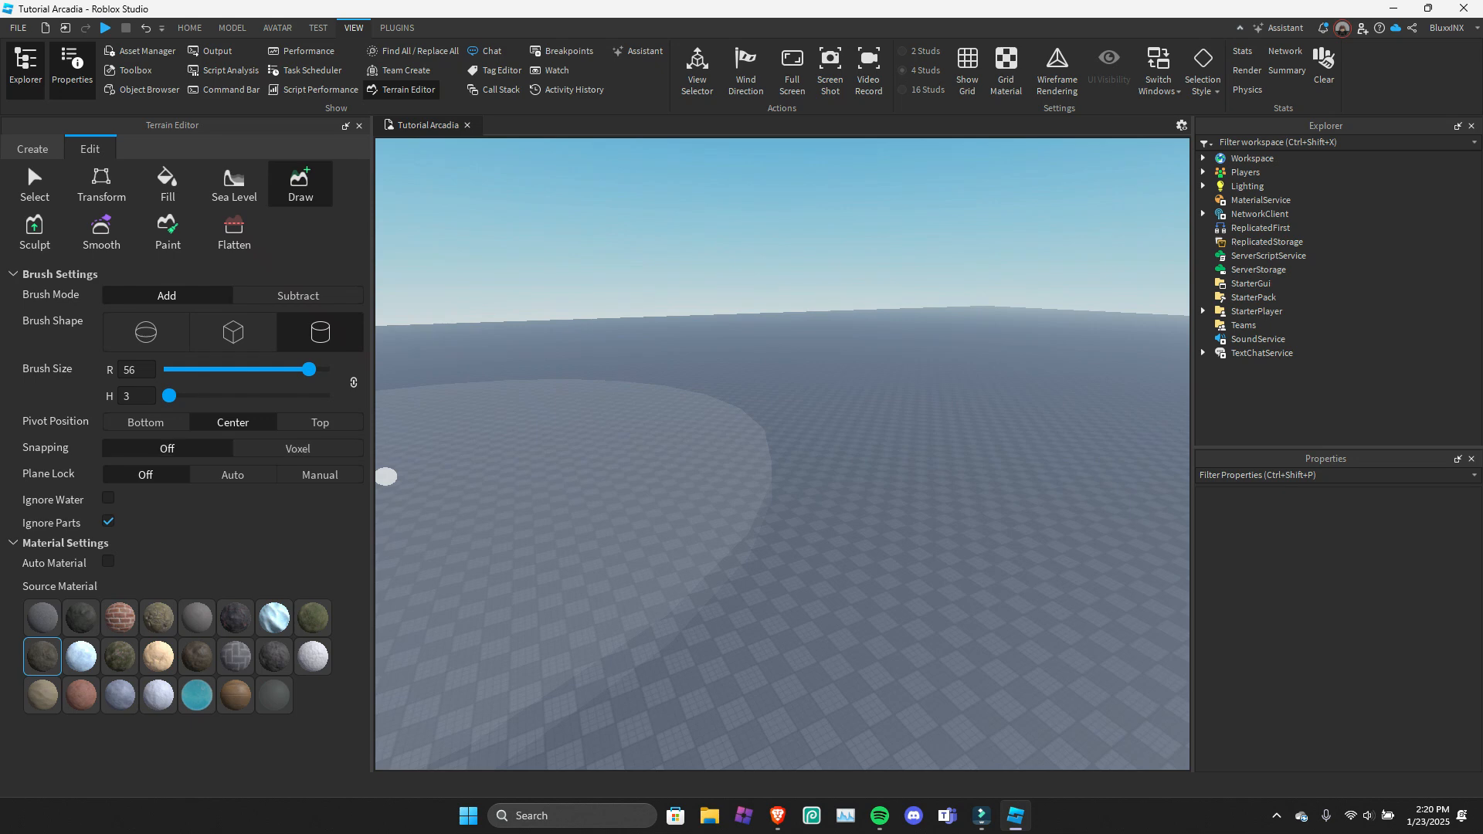
pyautogui.moveTo(309, 369); pyautogui.dragTo(198, 369)
pyautogui.moveTo(695, 410); pyautogui.dragTo(653, 424, button='right')
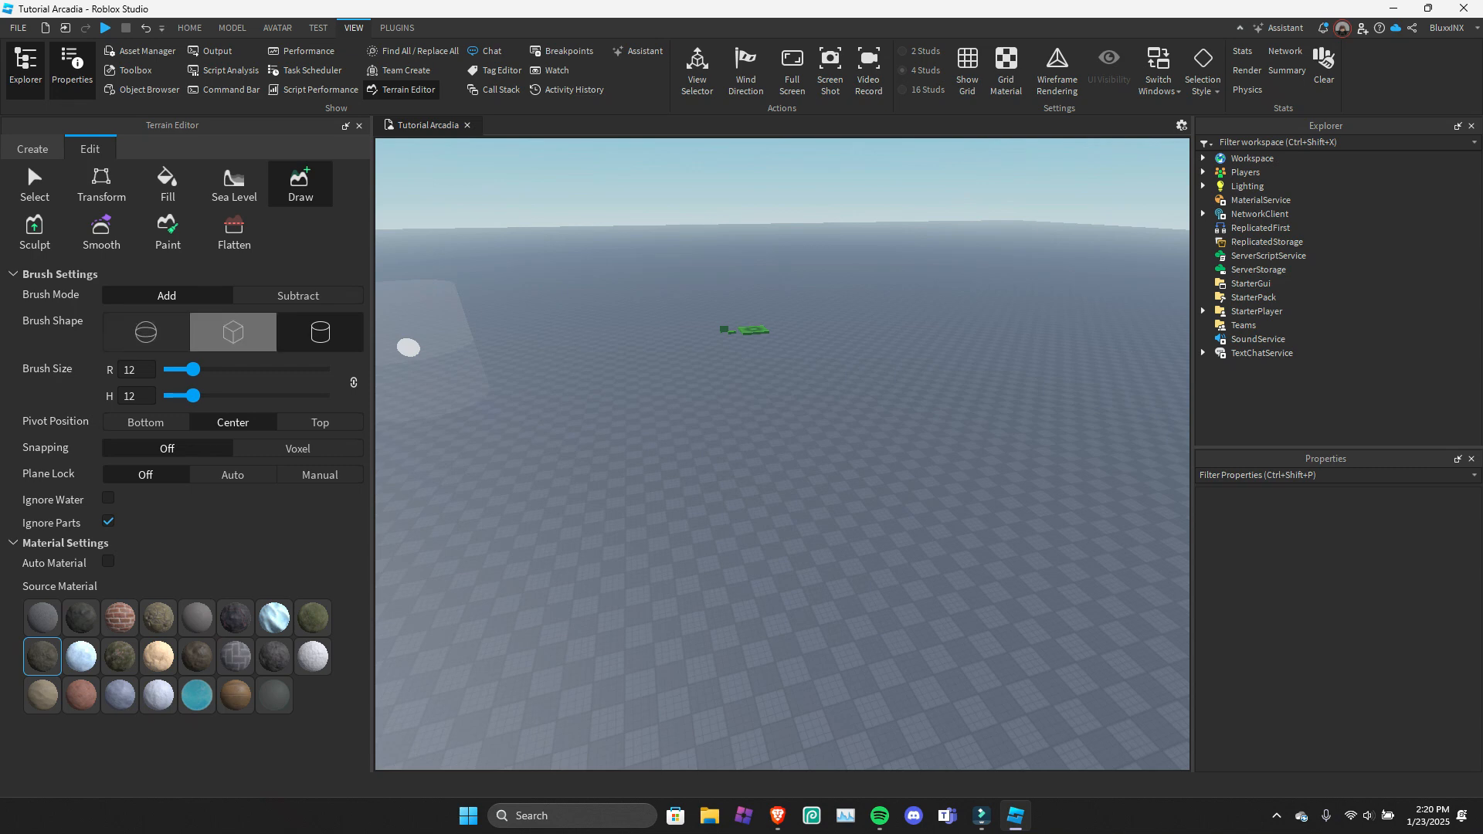
pyautogui.click(145, 332)
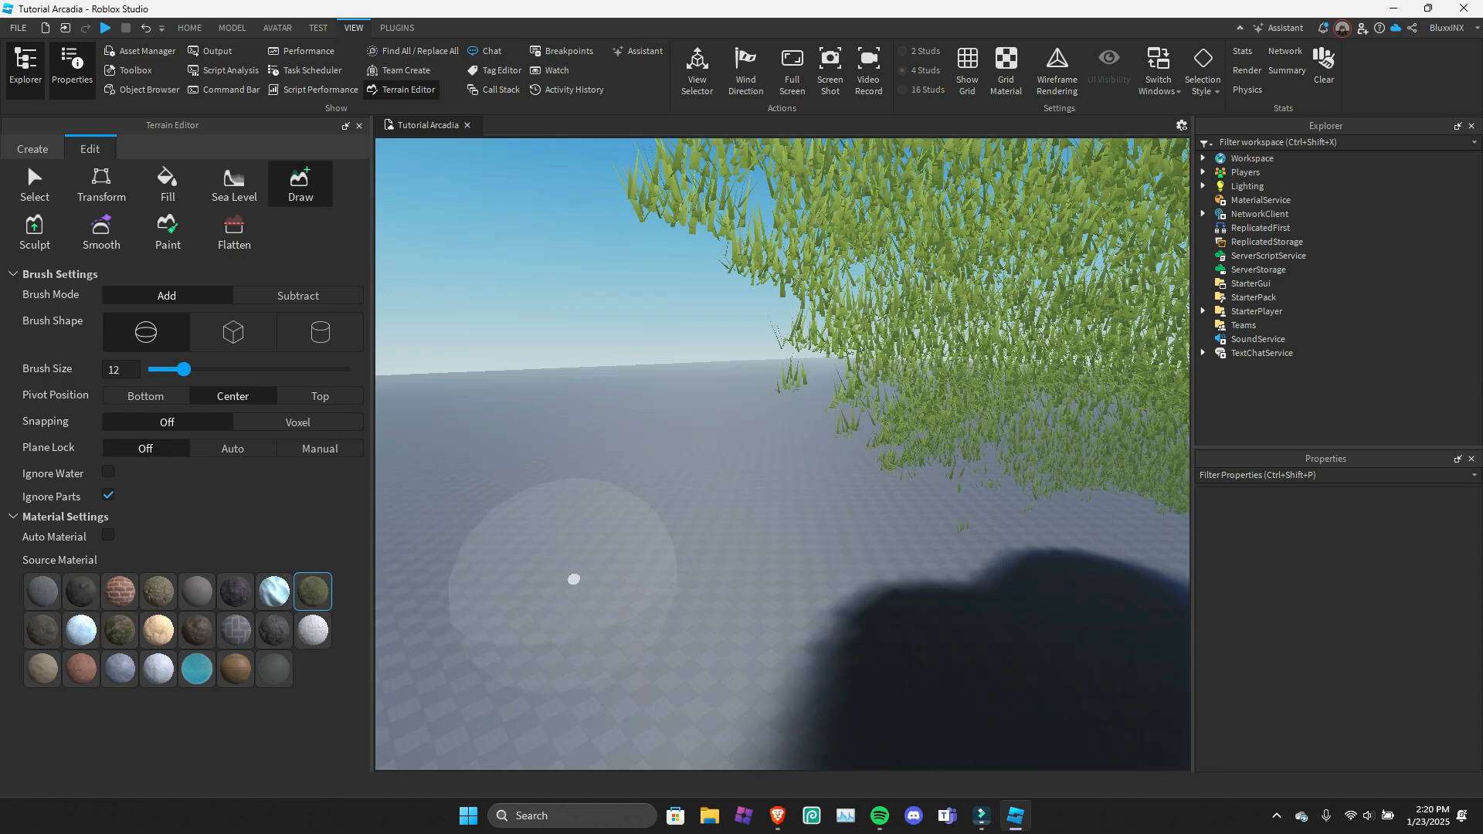
pyautogui.moveTo(572, 580); pyautogui.dragTo(384, 448, button='right')
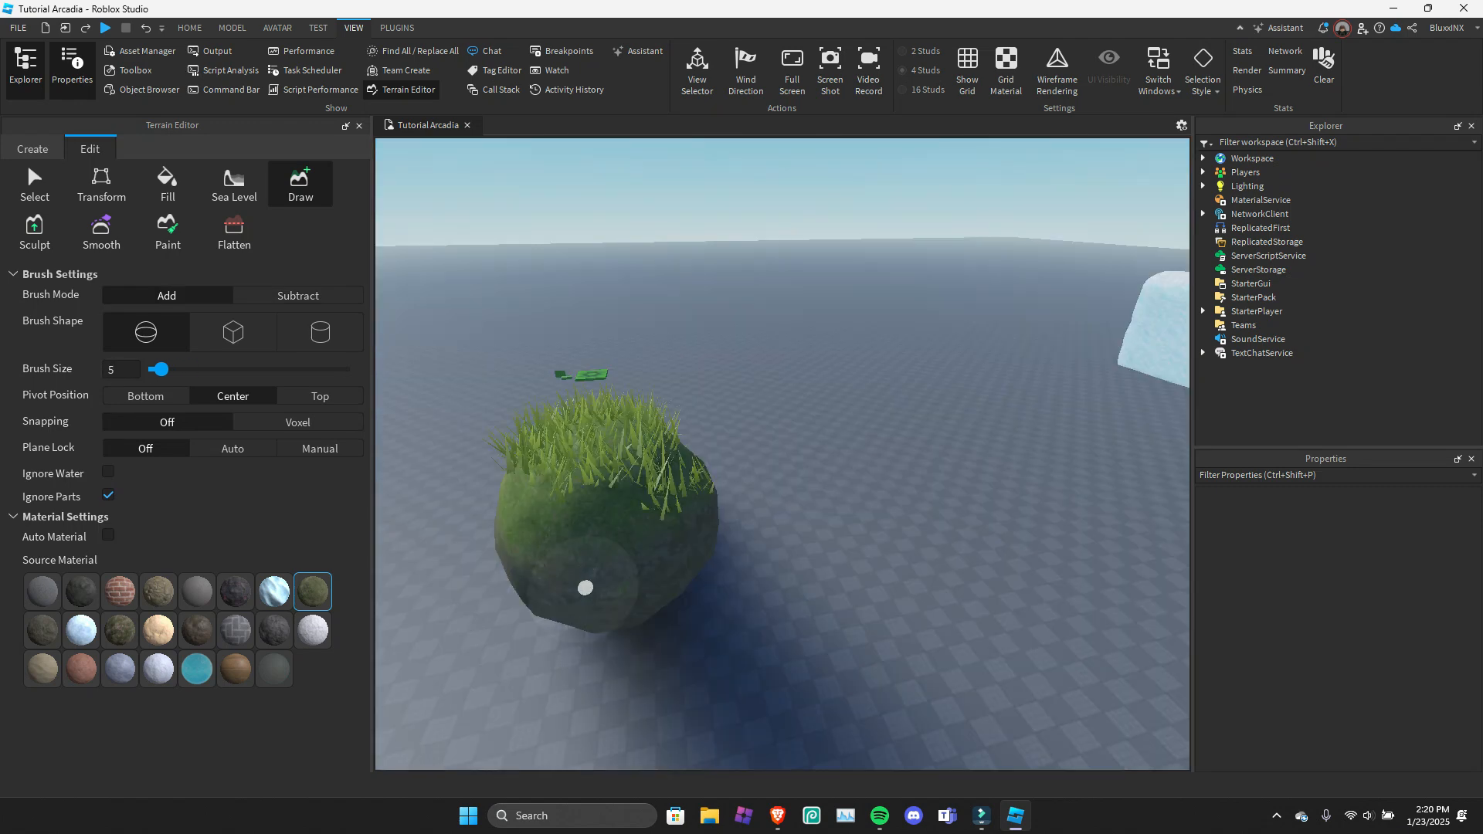
pyautogui.moveTo(580, 589); pyautogui.dragTo(728, 656)
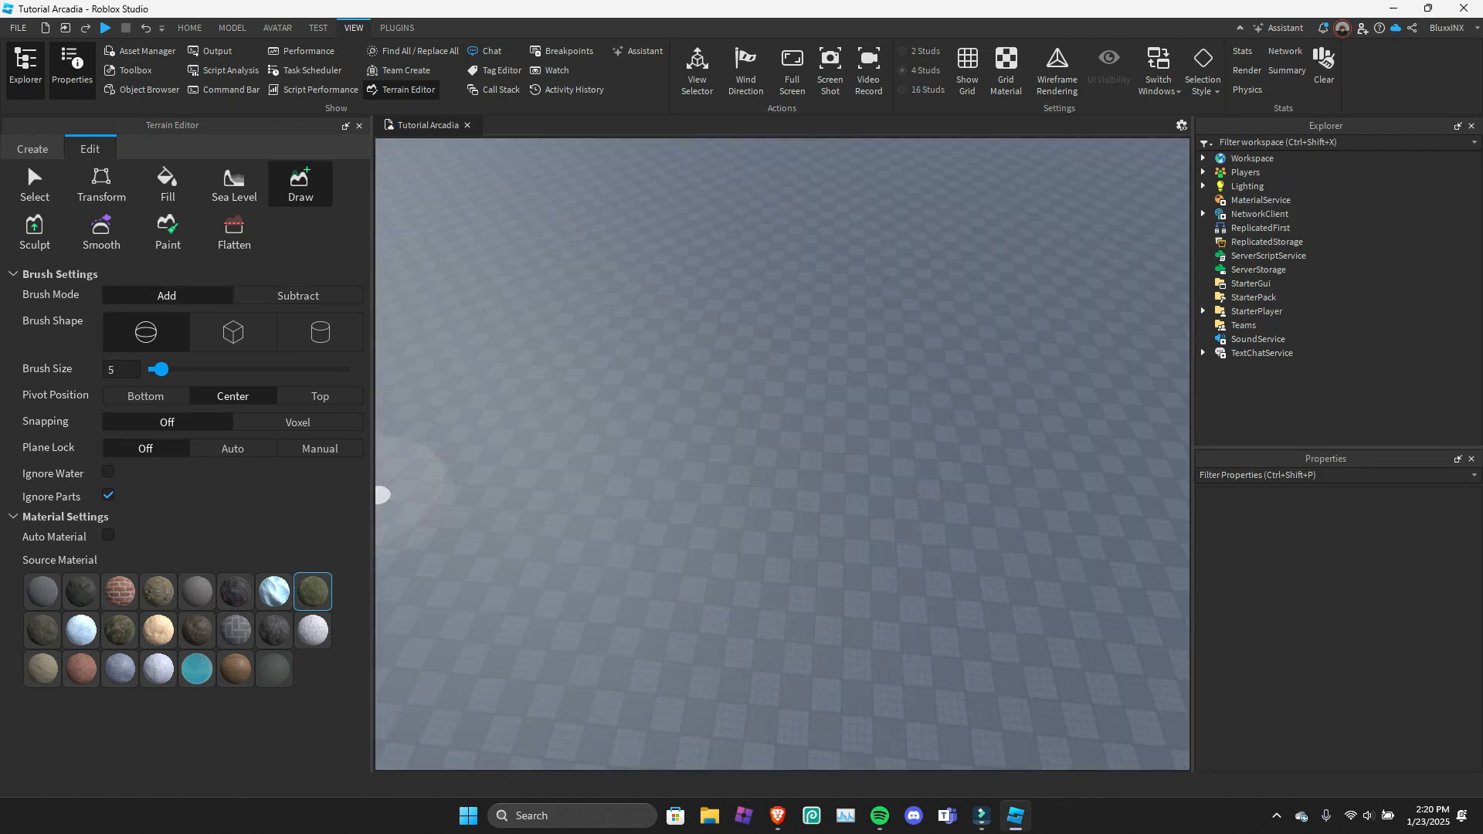
# Set Plane Lock to Auto and draw a rounded patch of grass terrain on the baseplate.
pyautogui.click(232, 449)
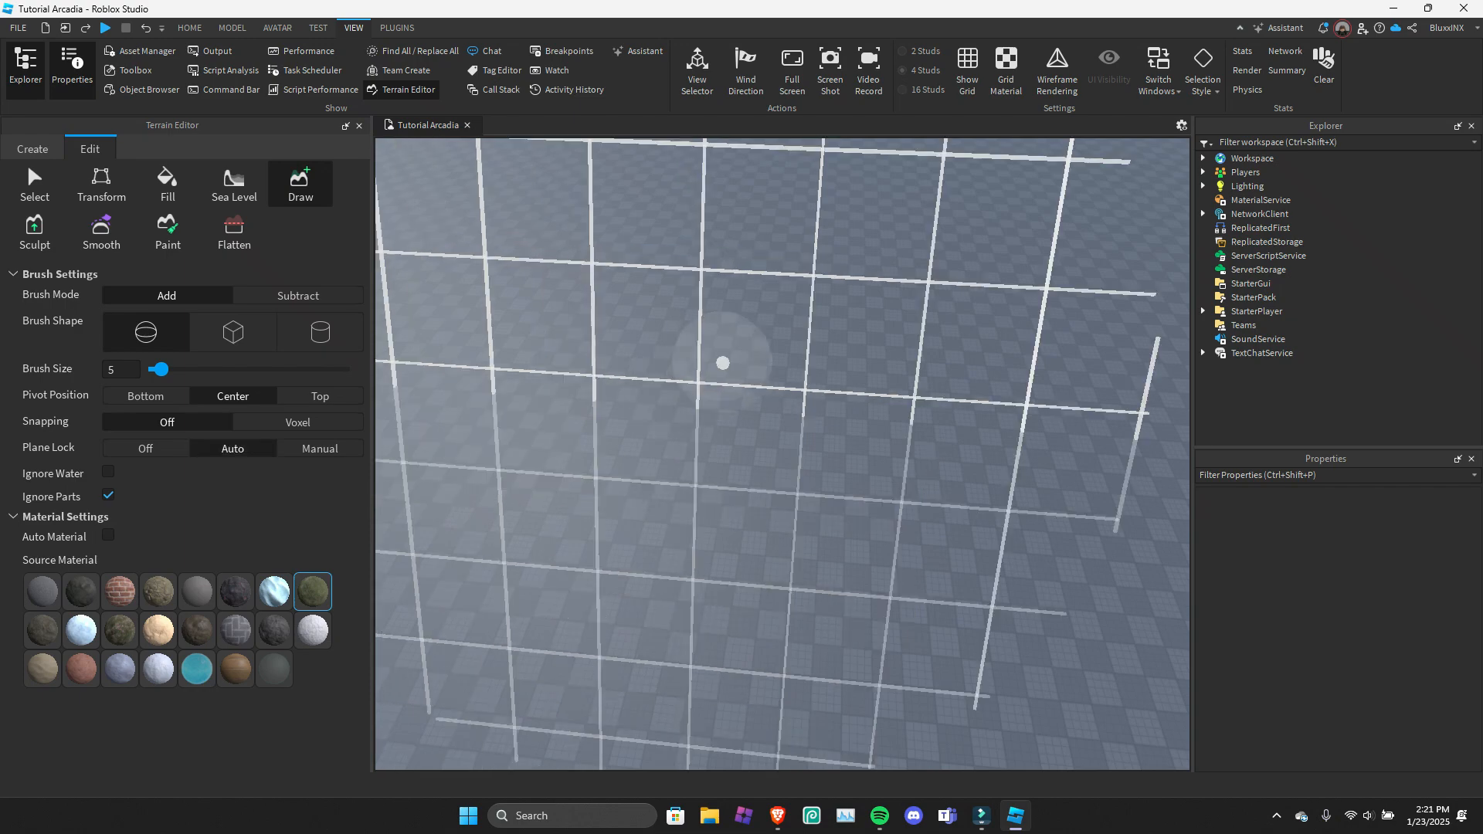
pyautogui.moveTo(731, 360)
pyautogui.mouseDown(button='right')
pyautogui.moveTo(653, 334)
pyautogui.moveTo(672, 424)
pyautogui.moveTo(684, 368)
pyautogui.mouseUp(button='right')
pyautogui.moveTo(685, 368); pyautogui.dragTo(661, 435)
pyautogui.moveTo(640, 378); pyautogui.dragTo(804, 352)
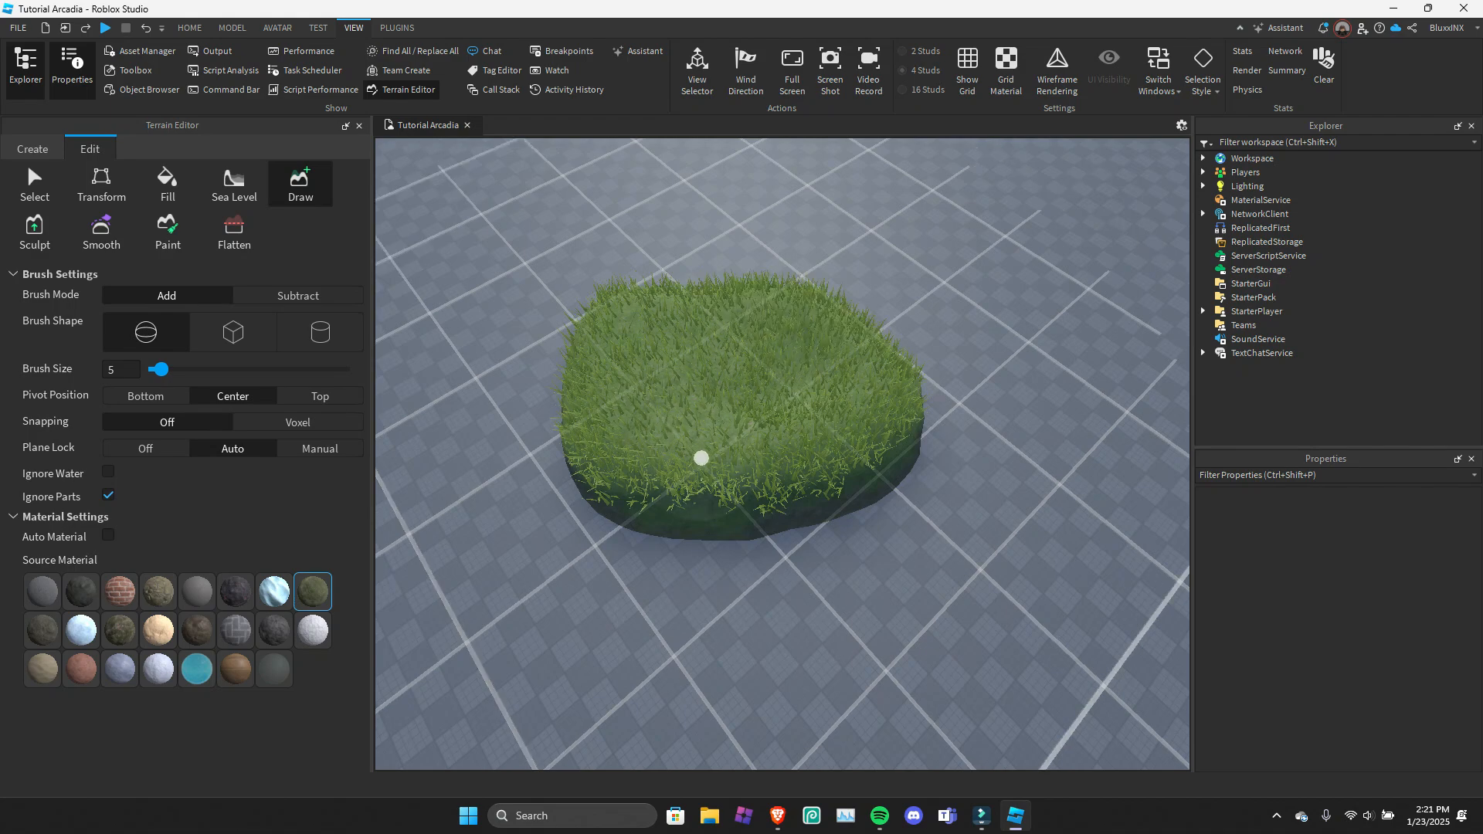
pyautogui.moveTo(701, 458)
pyautogui.mouseDown()
pyautogui.moveTo(639, 490)
pyautogui.moveTo(712, 401)
pyautogui.mouseUp()
pyautogui.moveTo(712, 401)
pyautogui.mouseDown(button='right')
pyautogui.moveTo(881, 424)
pyautogui.moveTo(900, 410)
pyautogui.mouseUp(button='right')
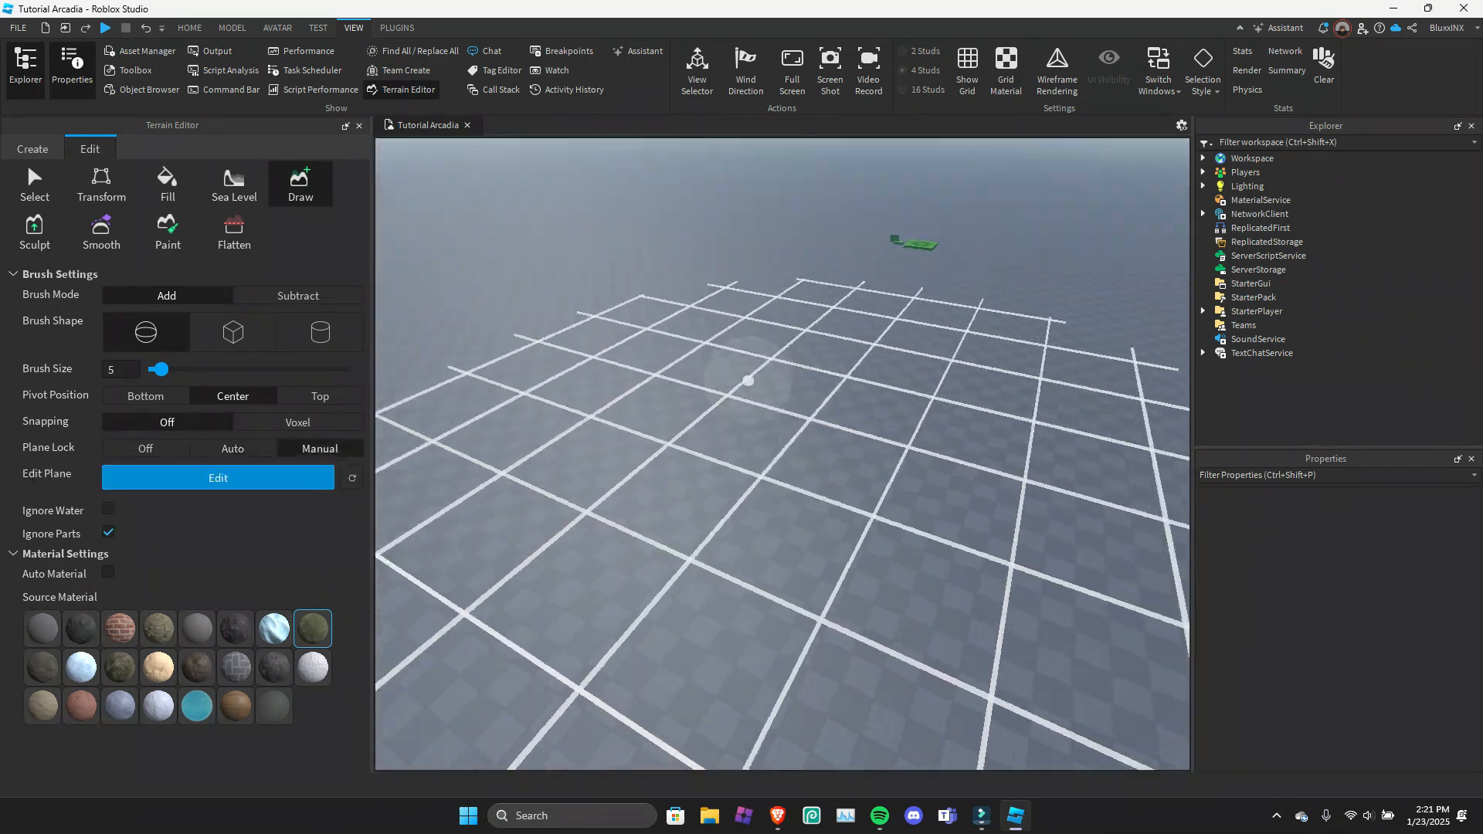
# Raise the manual lock plane to a Y position of about 24.6, apply it and draw a floating grass island on it.
pyautogui.moveTo(748, 380); pyautogui.dragTo(696, 363, button='right')
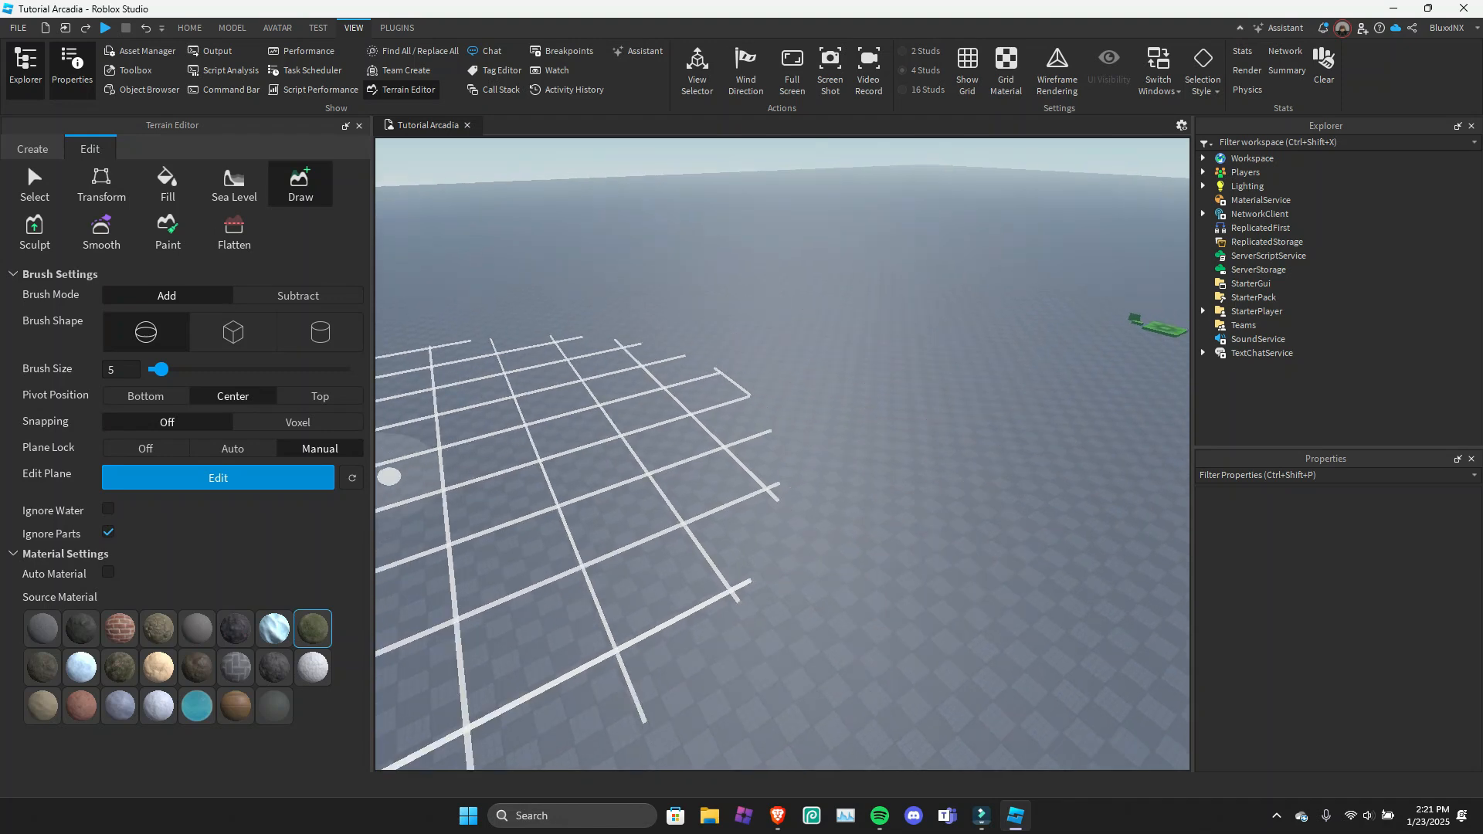
pyautogui.click(218, 477)
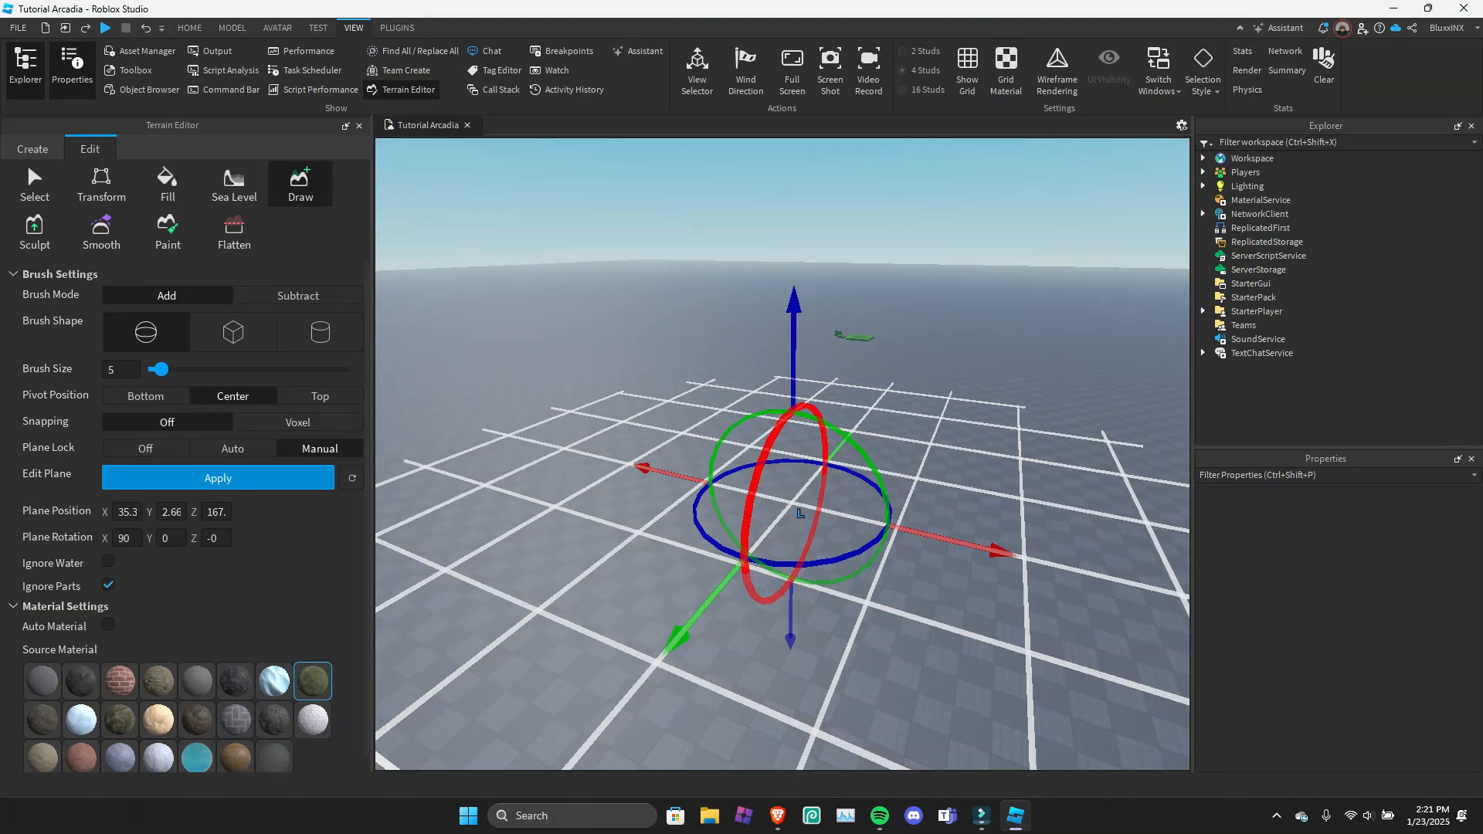
pyautogui.moveTo(772, 494); pyautogui.dragTo(772, 506, button='right')
pyautogui.moveTo(795, 282); pyautogui.dragTo(795, 124)
pyautogui.press('e')
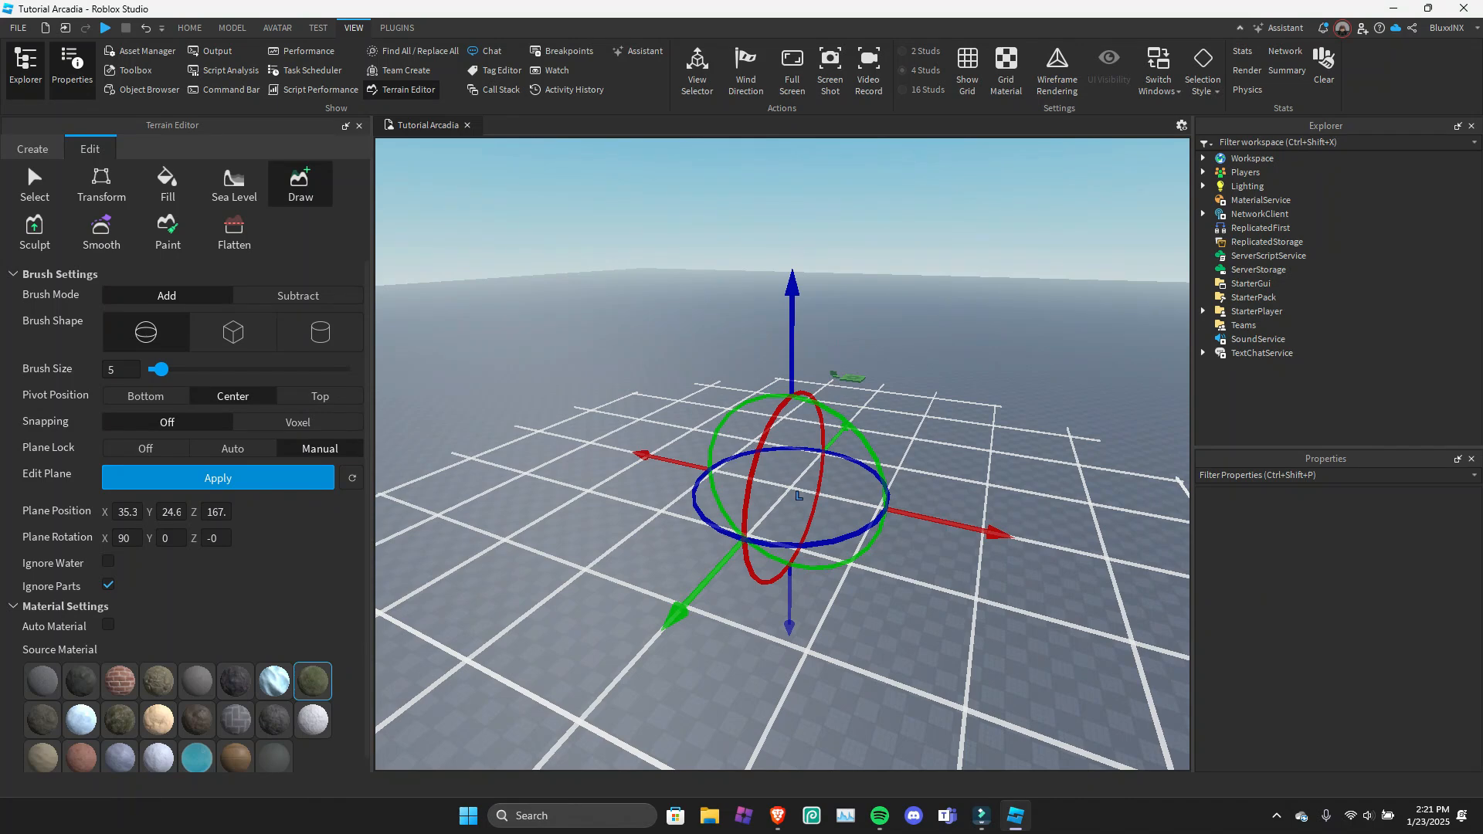
pyautogui.click(218, 478)
pyautogui.moveTo(587, 421); pyautogui.dragTo(550, 435, button='right')
pyautogui.moveTo(638, 413); pyautogui.dragTo(665, 436)
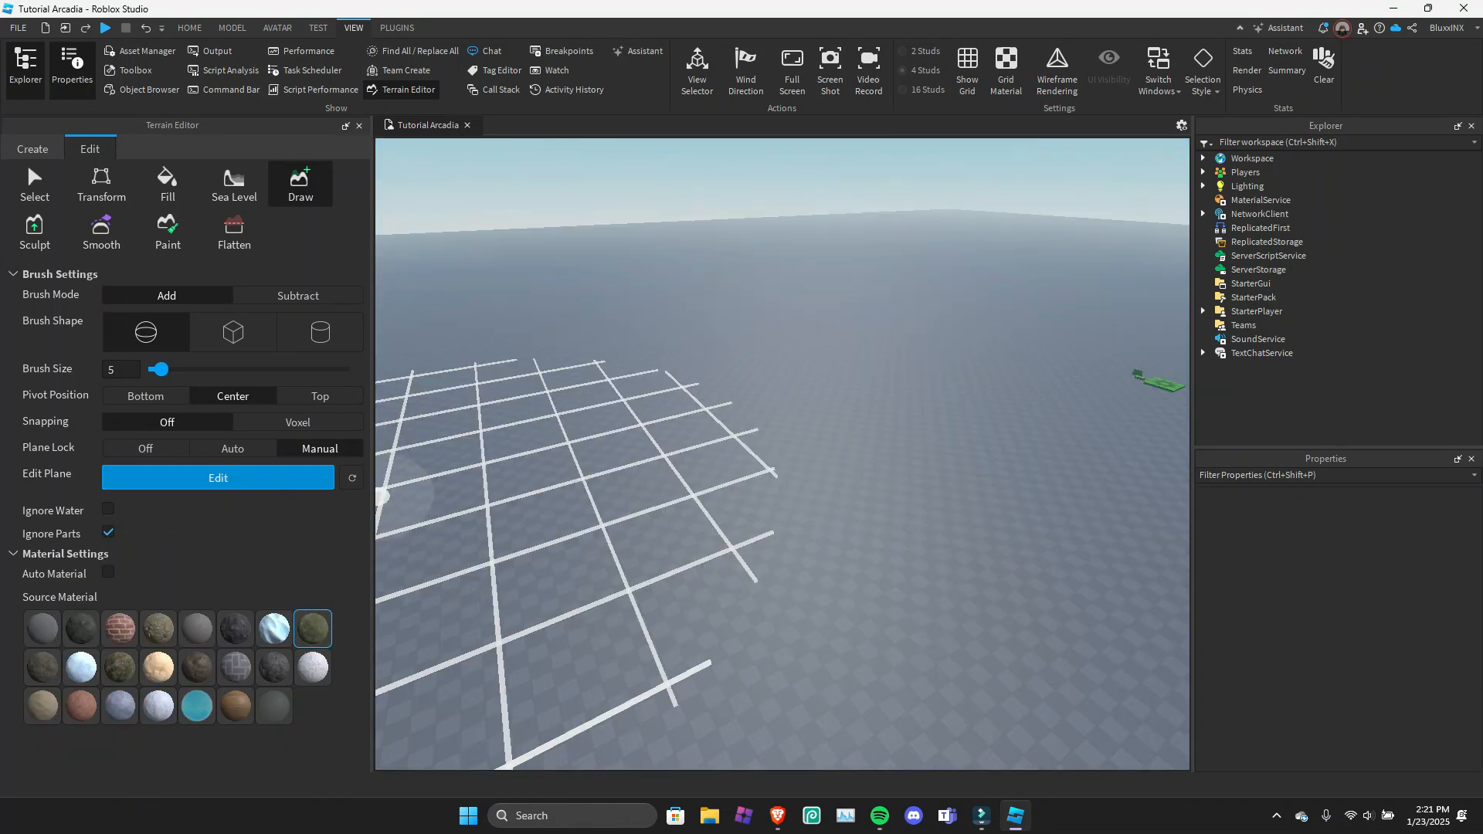
# Turn Plane Lock off and extend the floating grass island with freehand strokes.
pyautogui.click(146, 448)
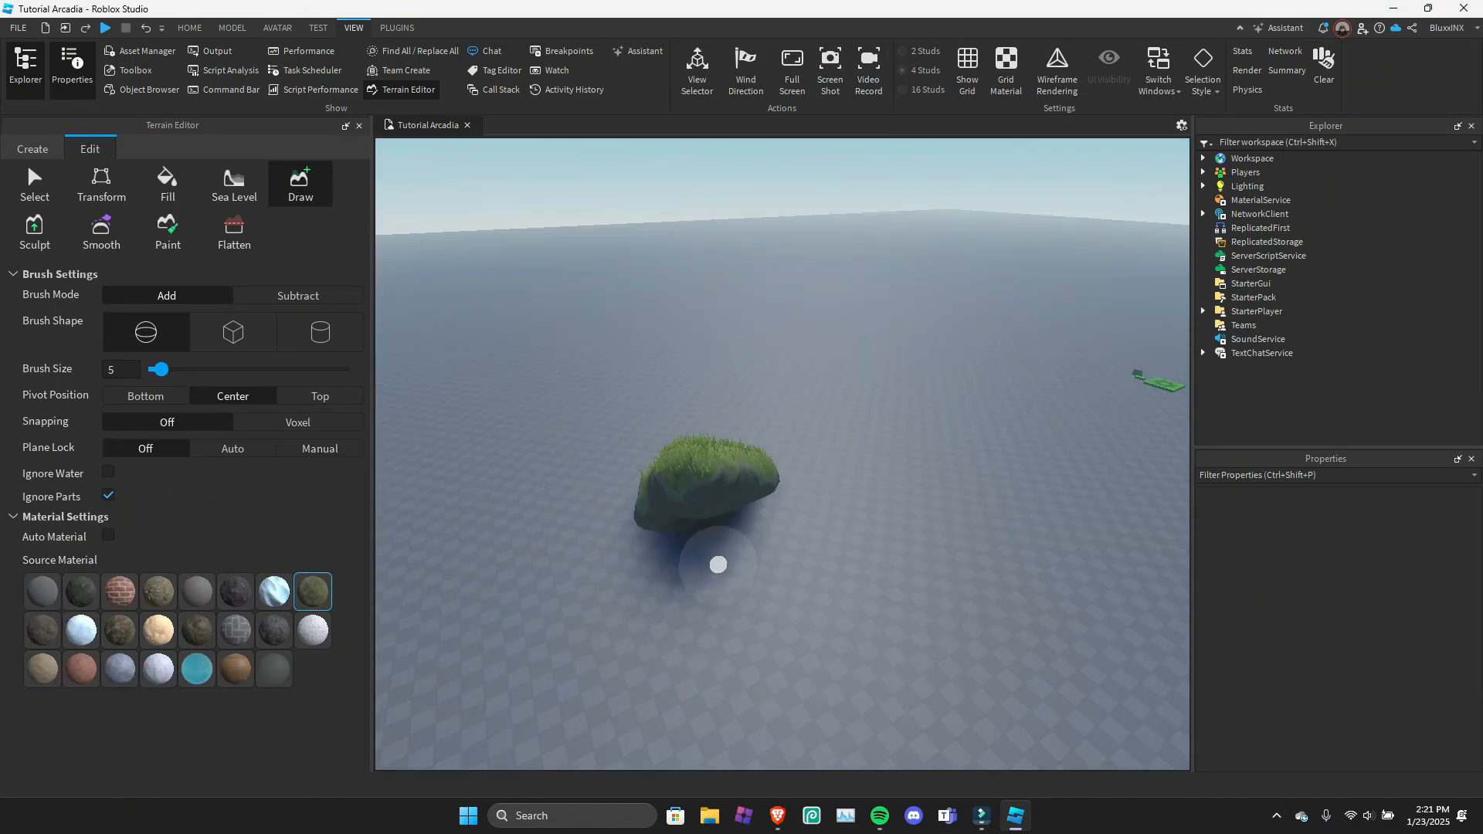
pyautogui.moveTo(772, 553)
pyautogui.mouseDown()
pyautogui.moveTo(709, 512)
pyautogui.moveTo(795, 526)
pyautogui.mouseUp()
pyautogui.press('d')
pyautogui.moveTo(795, 527); pyautogui.dragTo(818, 484, button='right')
pyautogui.press('w')
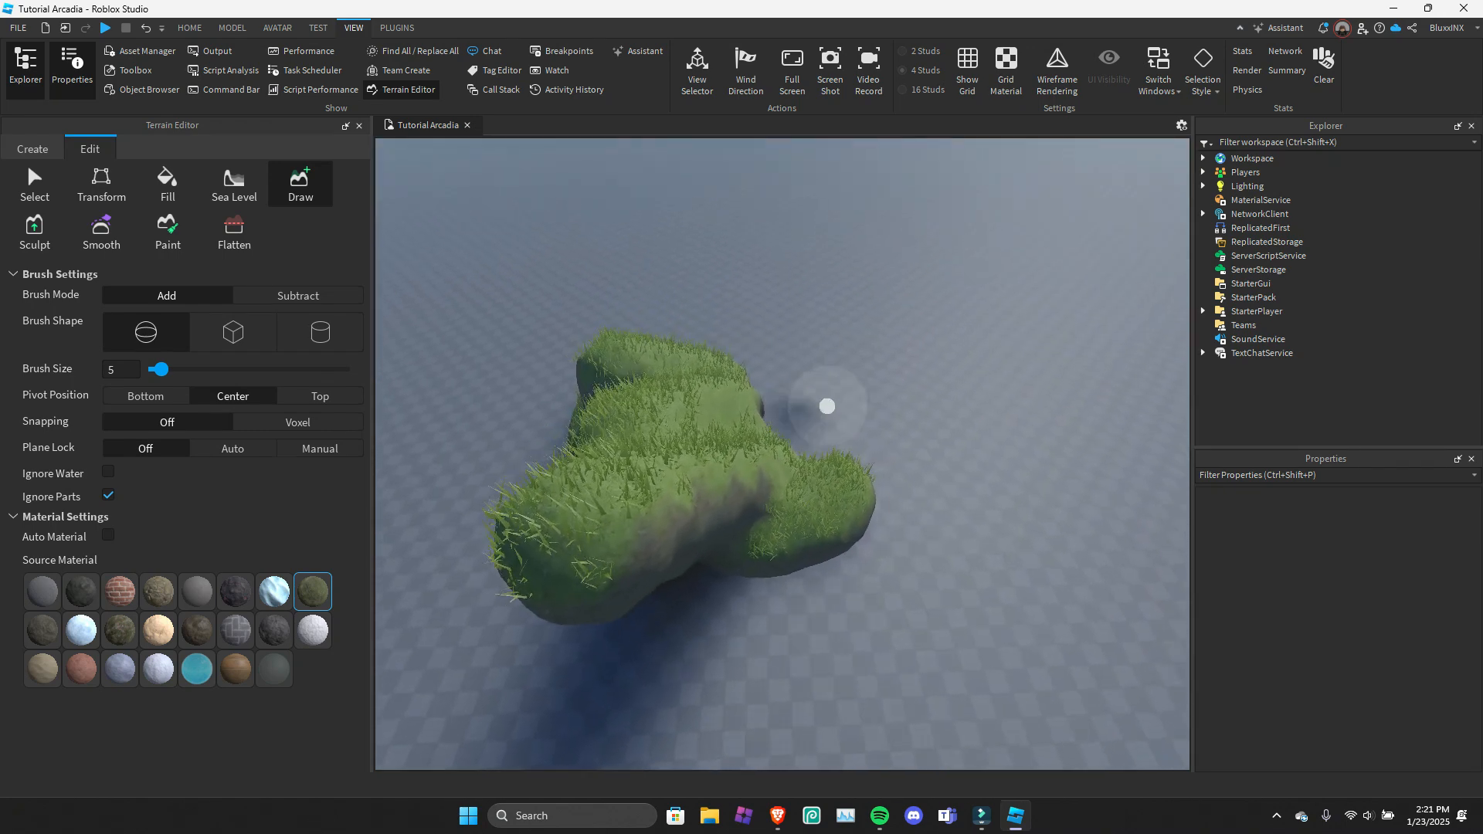
pyautogui.moveTo(828, 406); pyautogui.dragTo(859, 558)
# Undo the recent grass terrain strokes.
pyautogui.hotkey('ctrl', 'z')
pyautogui.hotkey('ctrl', 'z')
pyautogui.hotkey('ctrl', 'z')
pyautogui.hotkey('ctrl', 'z')
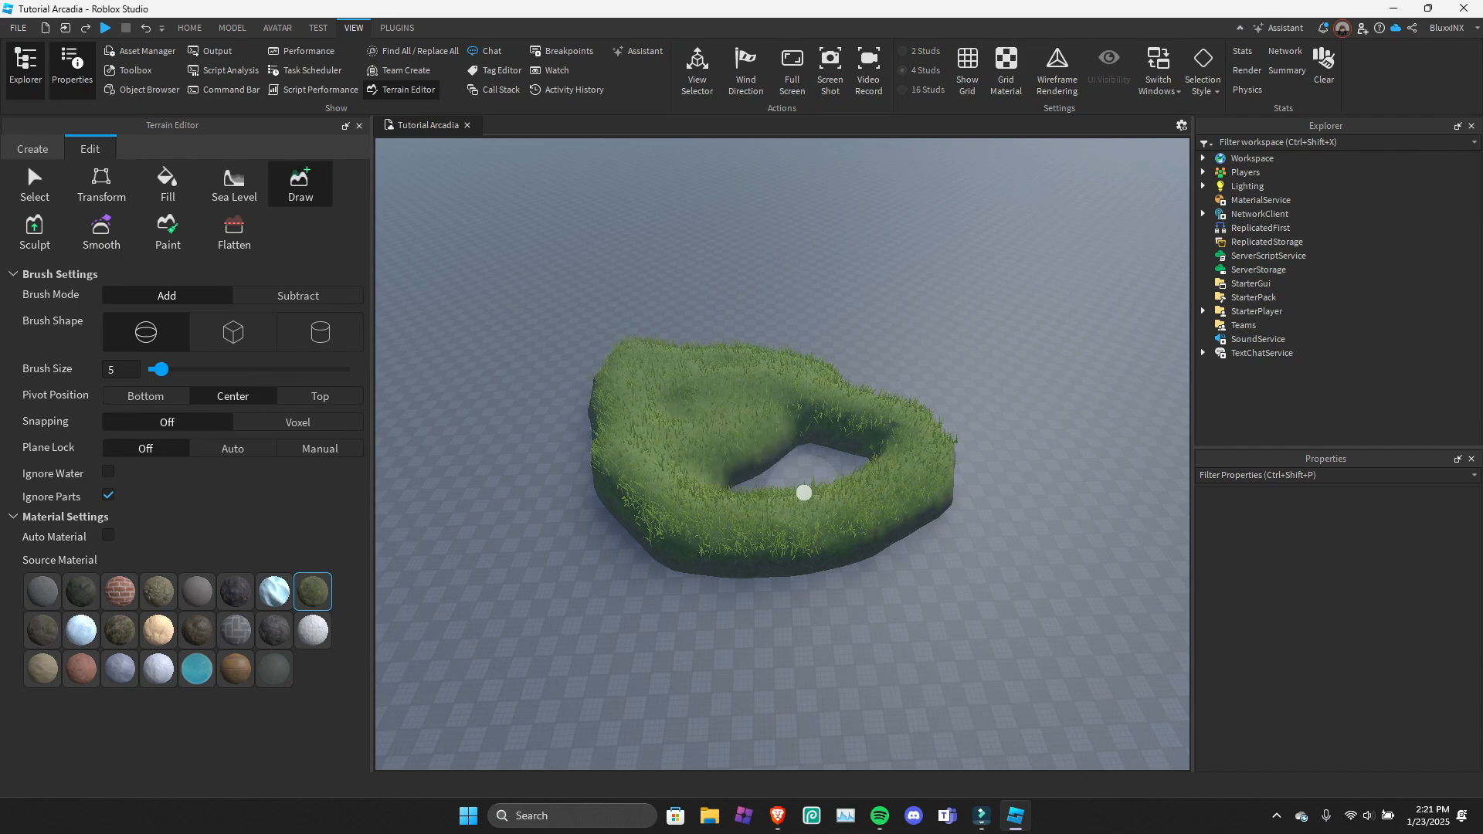
# Fill the hole in the ring of grass on the baseplate to make one solid patch.
pyautogui.moveTo(732, 453); pyautogui.dragTo(804, 427)
pyautogui.press('w')
pyautogui.press('a')
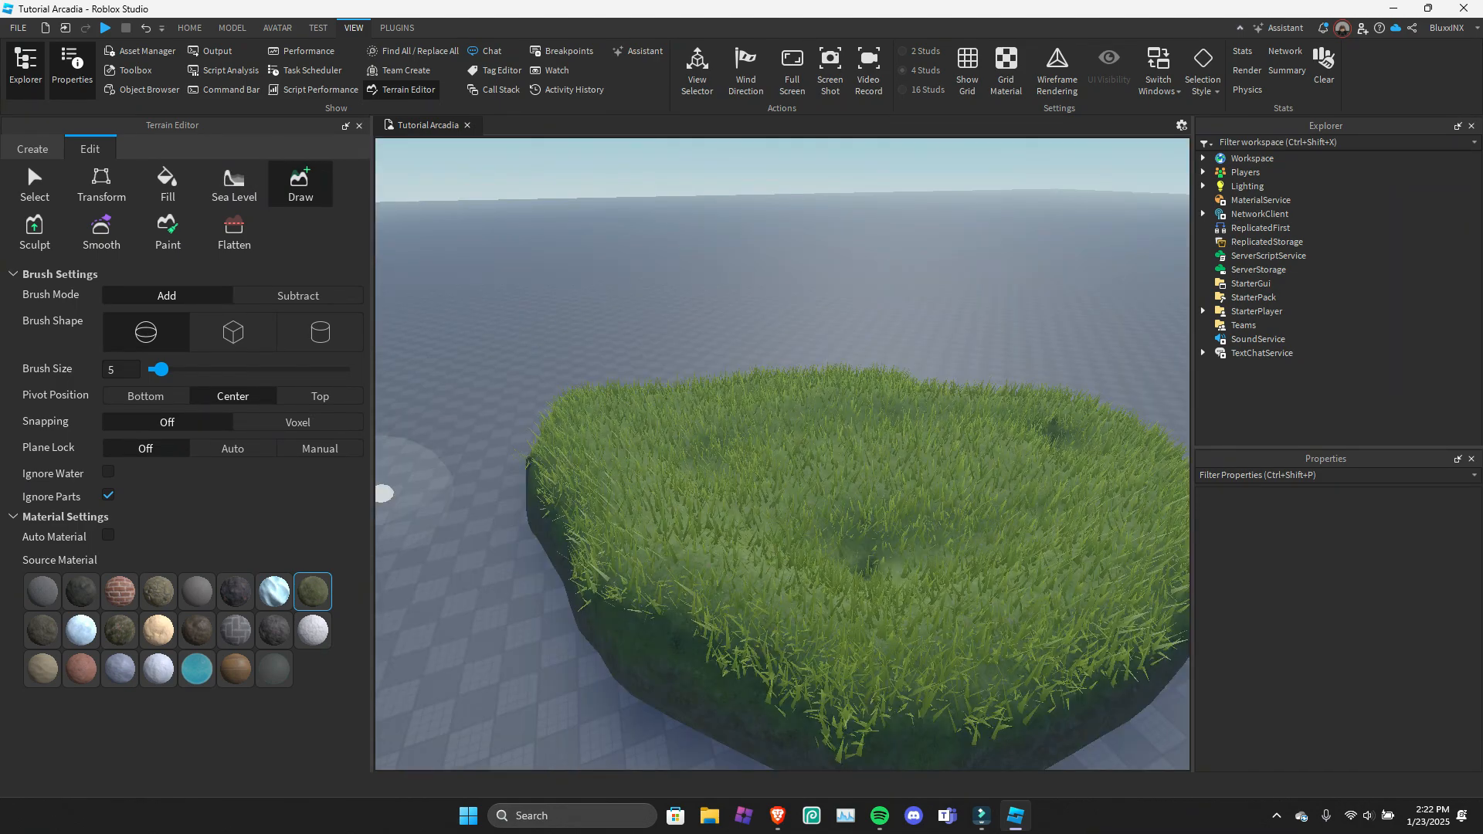
# Enable Auto Material and try drawing a mound on the edge of the grass patch.
pyautogui.click(108, 535)
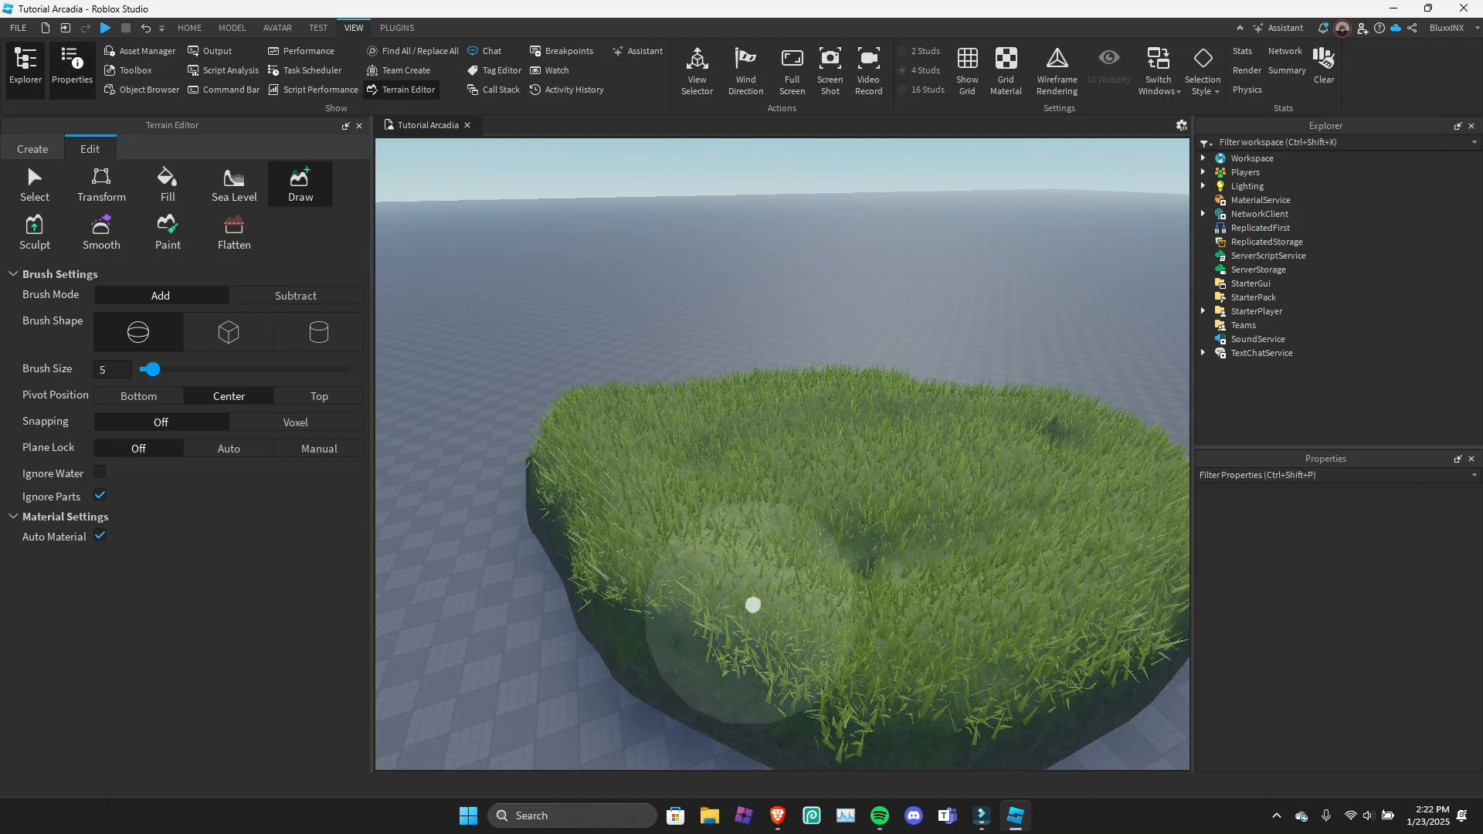
pyautogui.moveTo(619, 497); pyautogui.dragTo(776, 568)
pyautogui.moveTo(776, 568); pyautogui.dragTo(778, 556, button='right')
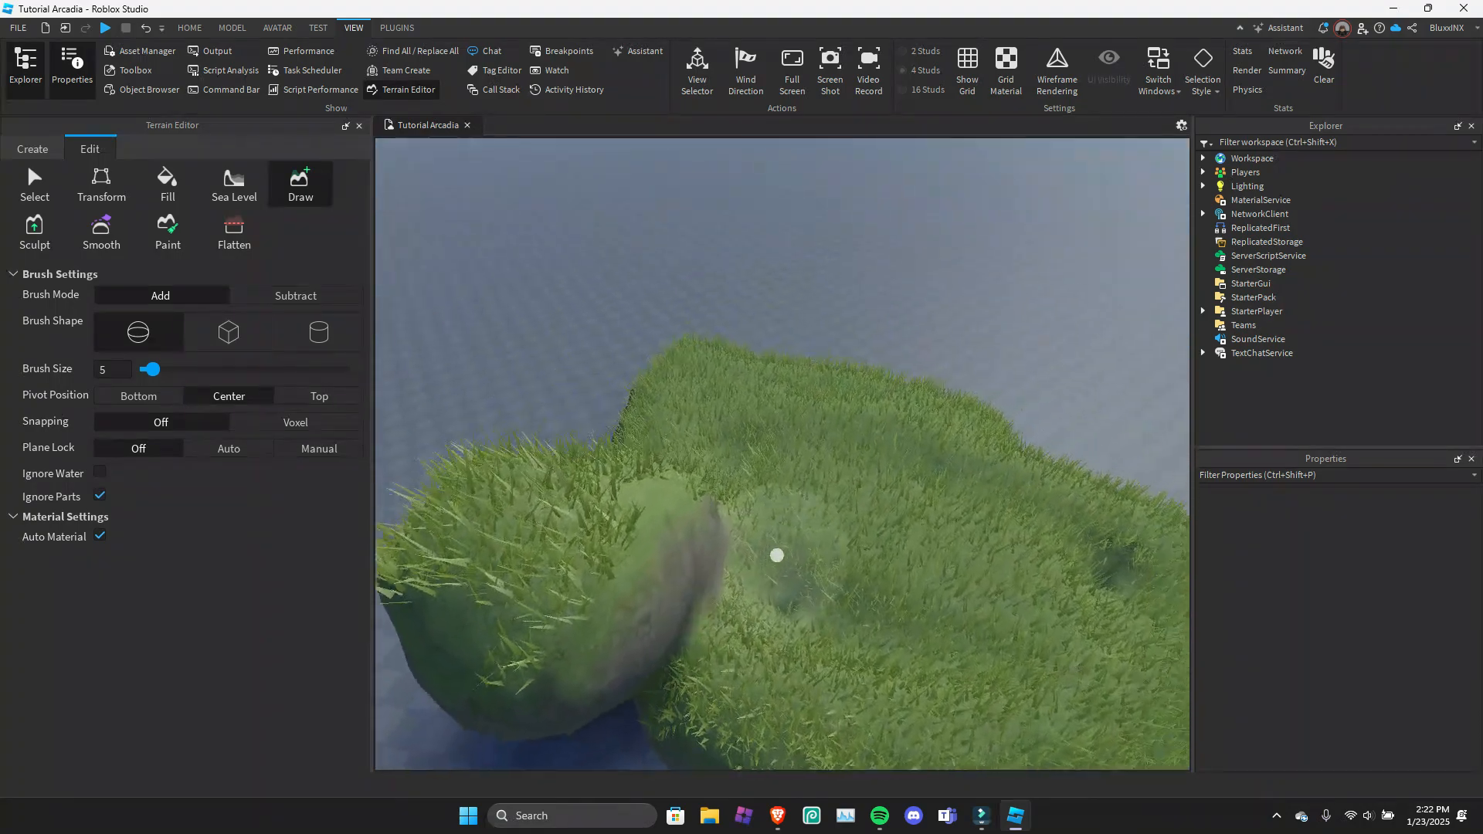
pyautogui.hotkey('ctrl', 'z')
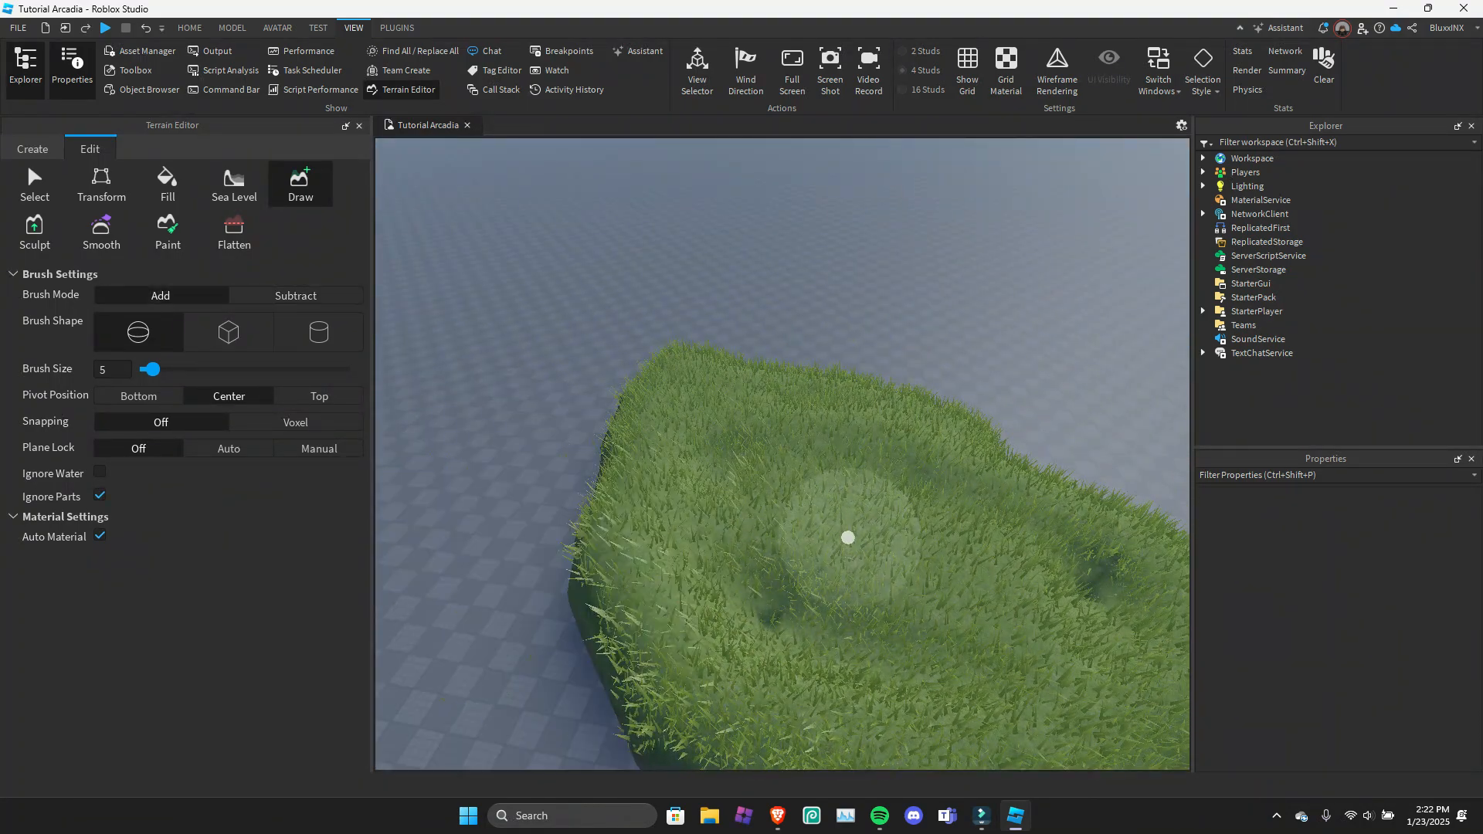
# Try building up rounded mounds on top of the grass patch with Auto Material enabled.
pyautogui.moveTo(742, 538)
pyautogui.mouseDown(button='right')
pyautogui.moveTo(838, 510)
pyautogui.moveTo(795, 479)
pyautogui.moveTo(795, 442)
pyautogui.moveTo(693, 437)
pyautogui.moveTo(719, 437)
pyautogui.mouseUp(button='right')
pyautogui.click(827, 500)
pyautogui.click(910, 400)
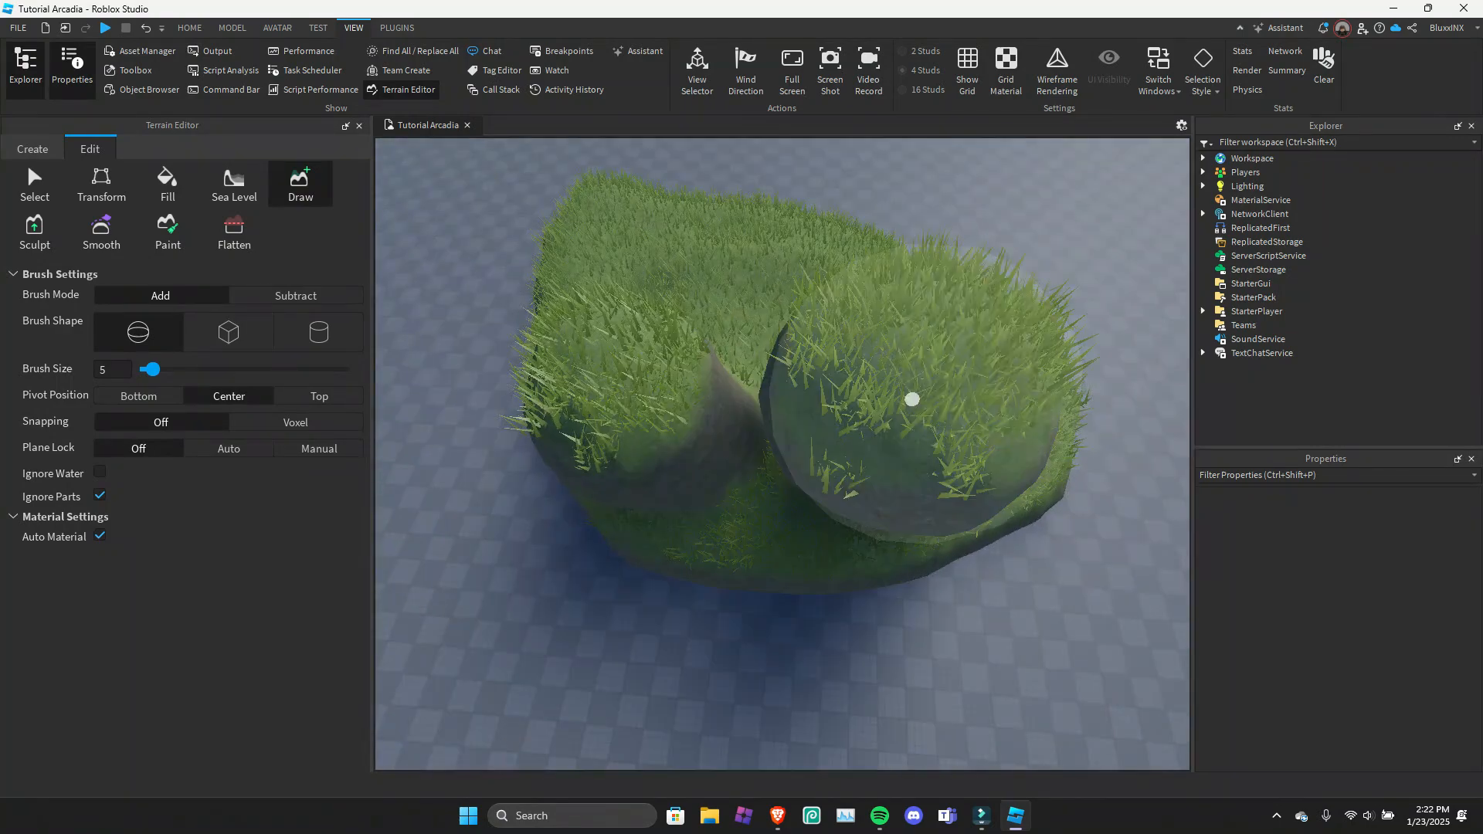
pyautogui.moveTo(911, 401)
pyautogui.mouseDown(button='right')
pyautogui.moveTo(791, 470)
pyautogui.moveTo(649, 484)
pyautogui.moveTo(623, 468)
pyautogui.mouseUp(button='right')
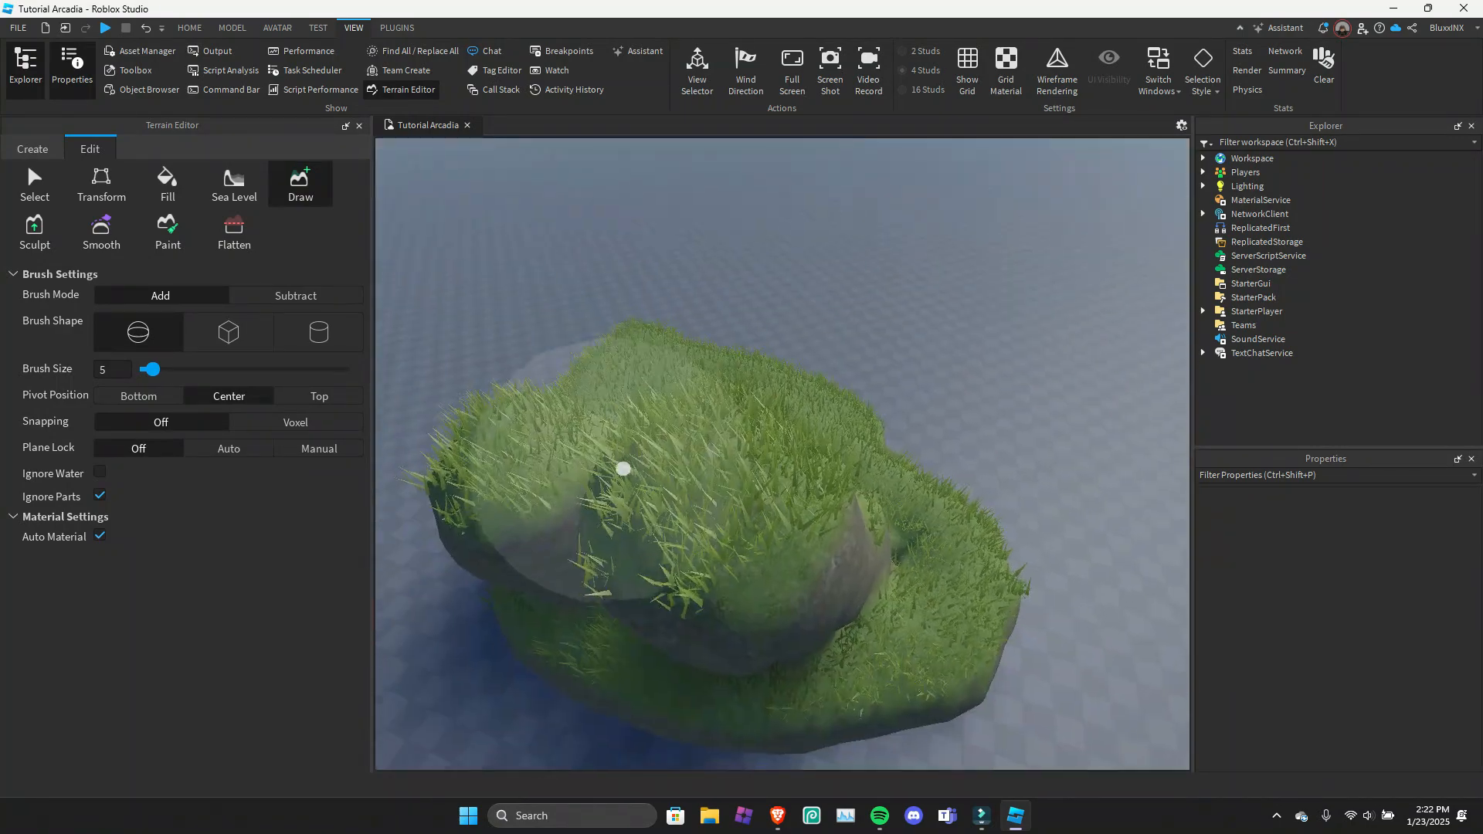
pyautogui.hotkey('ctrl', 'z')
pyautogui.hotkey('ctrl', 'z')
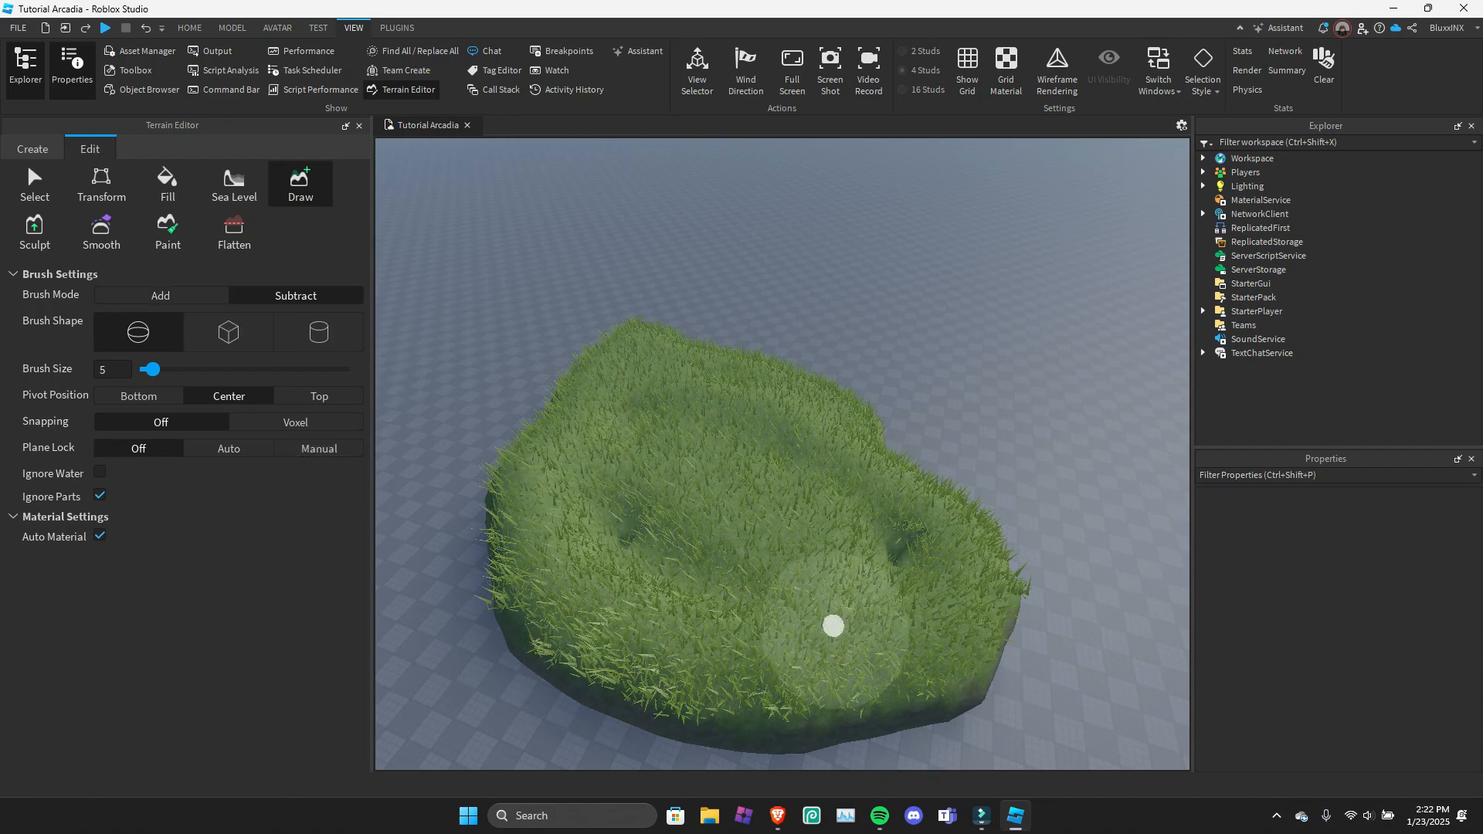
# Carve away much of the grass patch with the Draw tool in Subtract mode, and activate the Sculpt tool.
pyautogui.moveTo(881, 583)
pyautogui.mouseDown()
pyautogui.moveTo(808, 677)
pyautogui.moveTo(680, 649)
pyautogui.mouseUp()
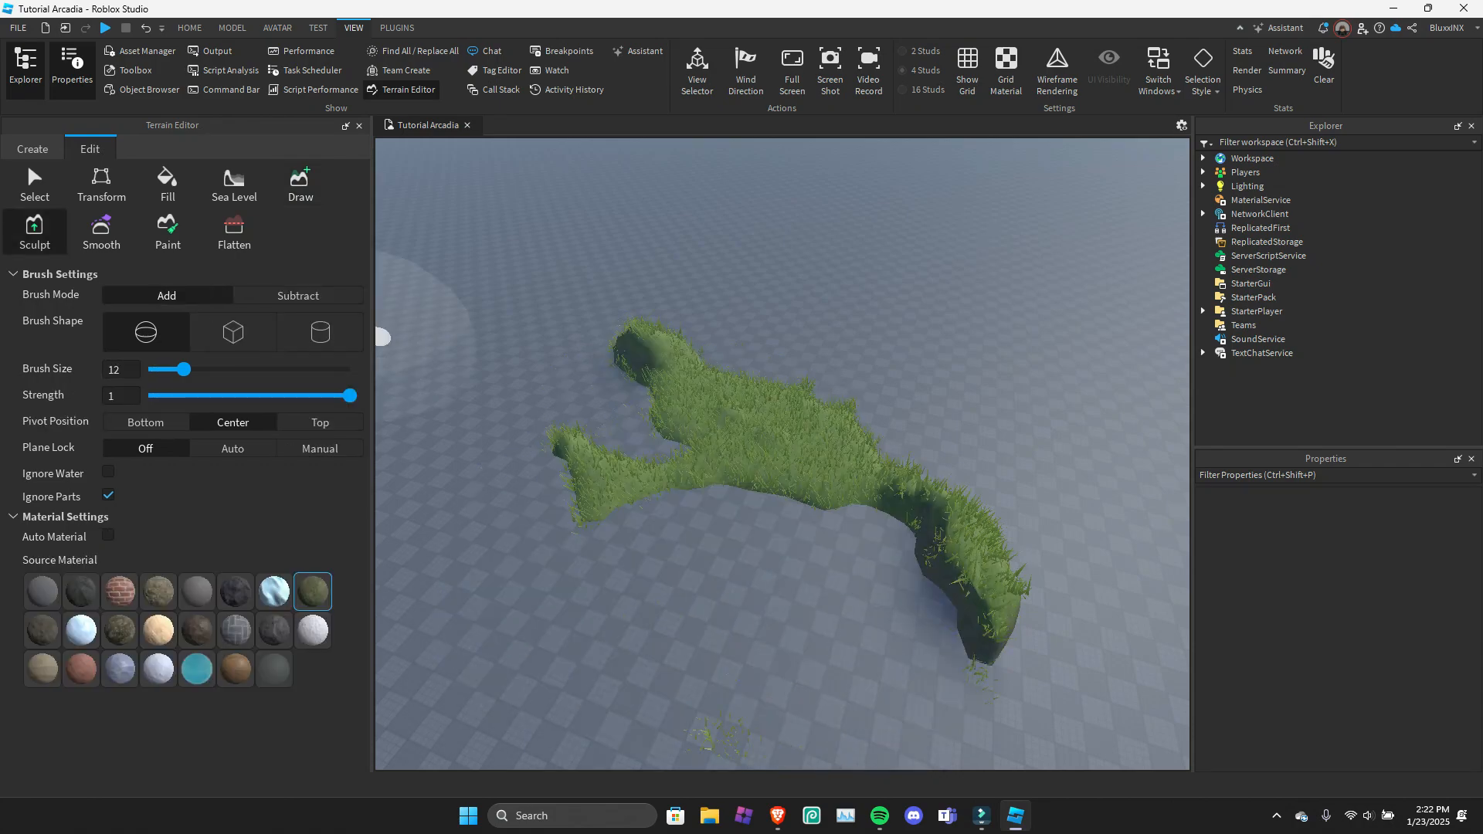
pyautogui.moveTo(730, 438); pyautogui.dragTo(817, 421, button='right')
pyautogui.scroll(5, 818, 420)
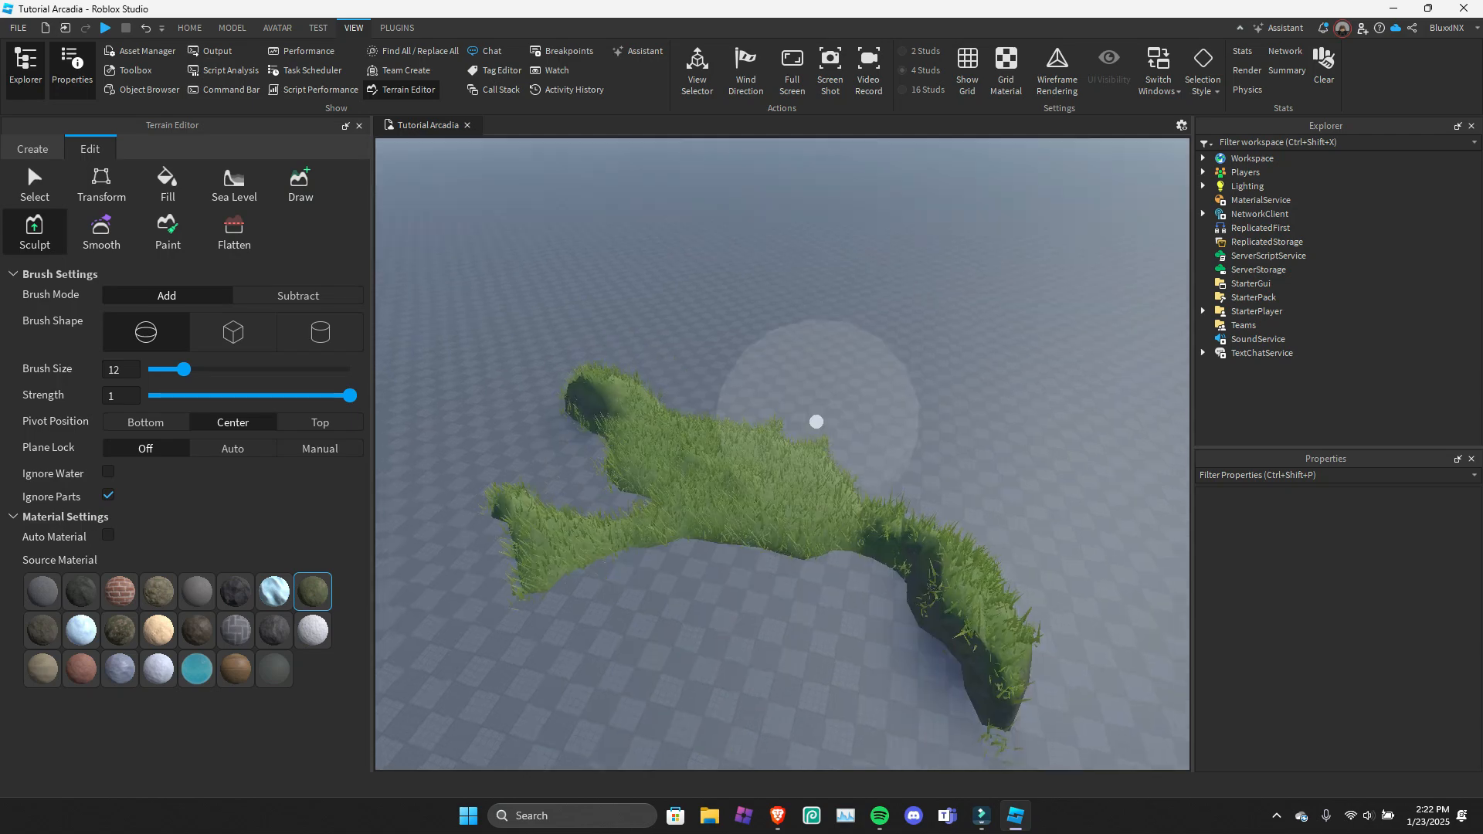
pyautogui.scroll(3, 723, 470)
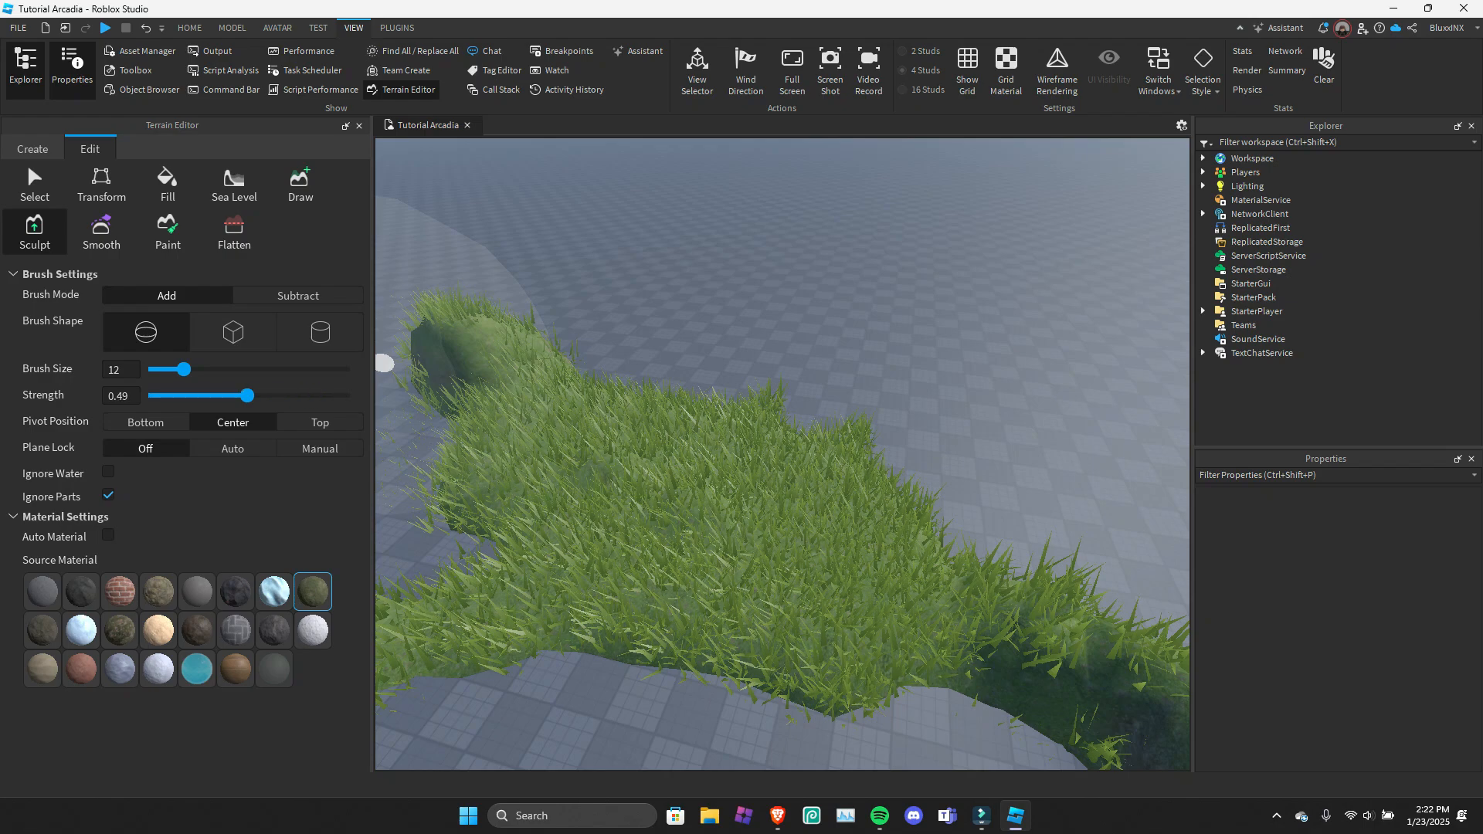
# Build the remaining grass up into a mound with Sculpt in Add mode, lowering the strength to 0.33.
pyautogui.moveTo(384, 363)
pyautogui.mouseDown()
pyautogui.moveTo(745, 546)
pyautogui.moveTo(652, 440)
pyautogui.moveTo(725, 469)
pyautogui.moveTo(616, 506)
pyautogui.moveTo(791, 523)
pyautogui.moveTo(682, 536)
pyautogui.moveTo(688, 484)
pyautogui.moveTo(695, 520)
pyautogui.moveTo(788, 633)
pyautogui.moveTo(896, 611)
pyautogui.moveTo(912, 581)
pyautogui.moveTo(740, 513)
pyautogui.moveTo(857, 534)
pyautogui.moveTo(870, 576)
pyautogui.mouseUp()
pyautogui.press('q')
pyautogui.moveTo(870, 577); pyautogui.dragTo(757, 603, button='right')
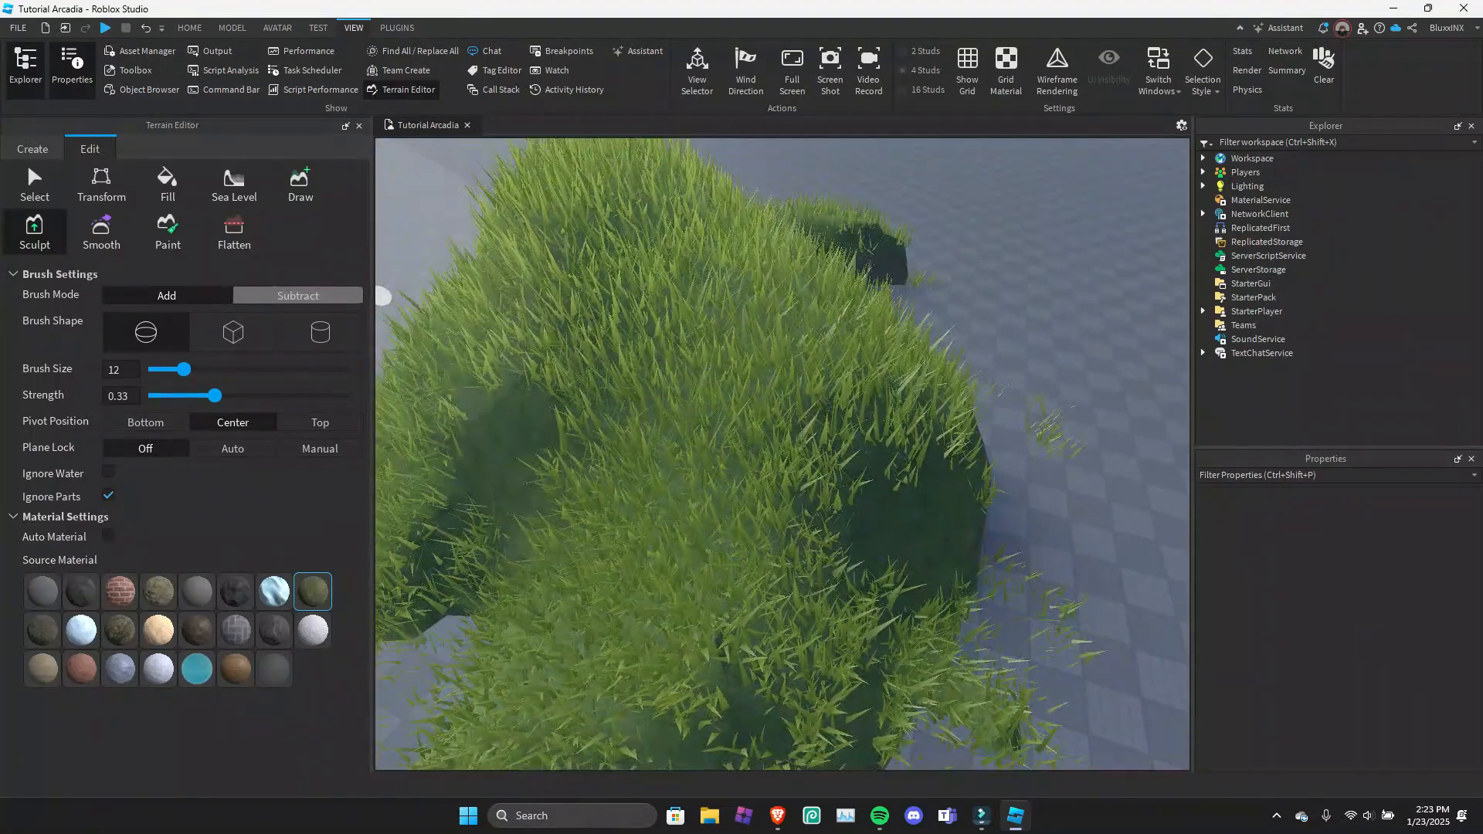
# Set the Sculpt brush to Subtract mode and try the cube shape, finishing with the cylinder shape.
pyautogui.click(295, 297)
pyautogui.moveTo(786, 308)
pyautogui.mouseDown(button='right')
pyautogui.moveTo(845, 308)
pyautogui.moveTo(850, 348)
pyautogui.mouseUp(button='right')
pyautogui.click(233, 332)
pyautogui.moveTo(811, 386)
pyautogui.mouseDown()
pyautogui.moveTo(739, 557)
pyautogui.moveTo(541, 456)
pyautogui.mouseUp()
pyautogui.click(320, 333)
pyautogui.moveTo(417, 363)
pyautogui.mouseDown()
pyautogui.moveTo(494, 367)
pyautogui.moveTo(409, 379)
pyautogui.mouseUp()
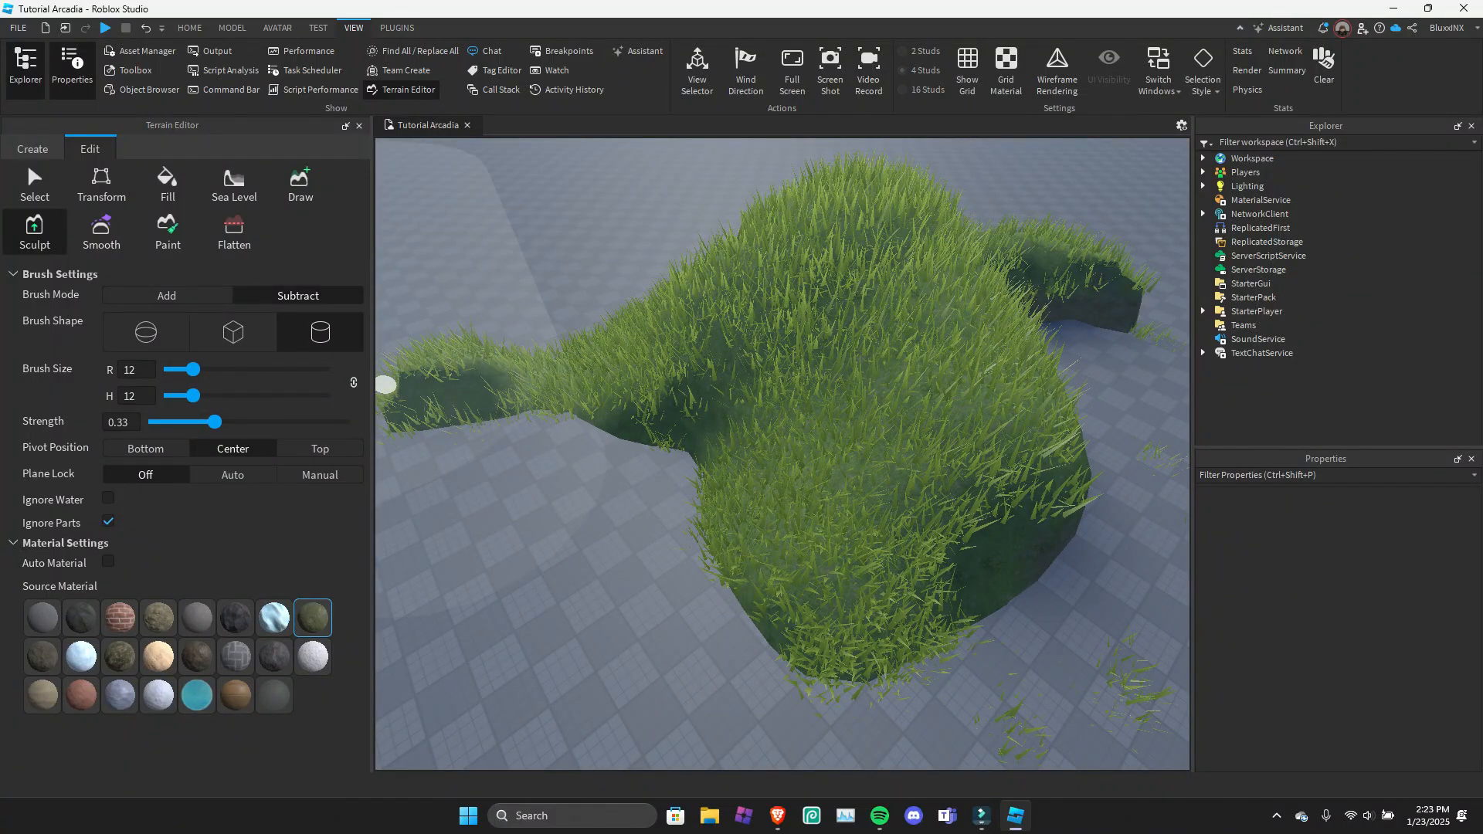
# Set the cylinder brush's pivot position to Bottom and check its placement over the grass terrain.
pyautogui.moveTo(630, 328)
pyautogui.mouseDown(button='right')
pyautogui.moveTo(610, 186)
pyautogui.moveTo(618, 263)
pyautogui.mouseUp(button='right')
pyautogui.press('q')
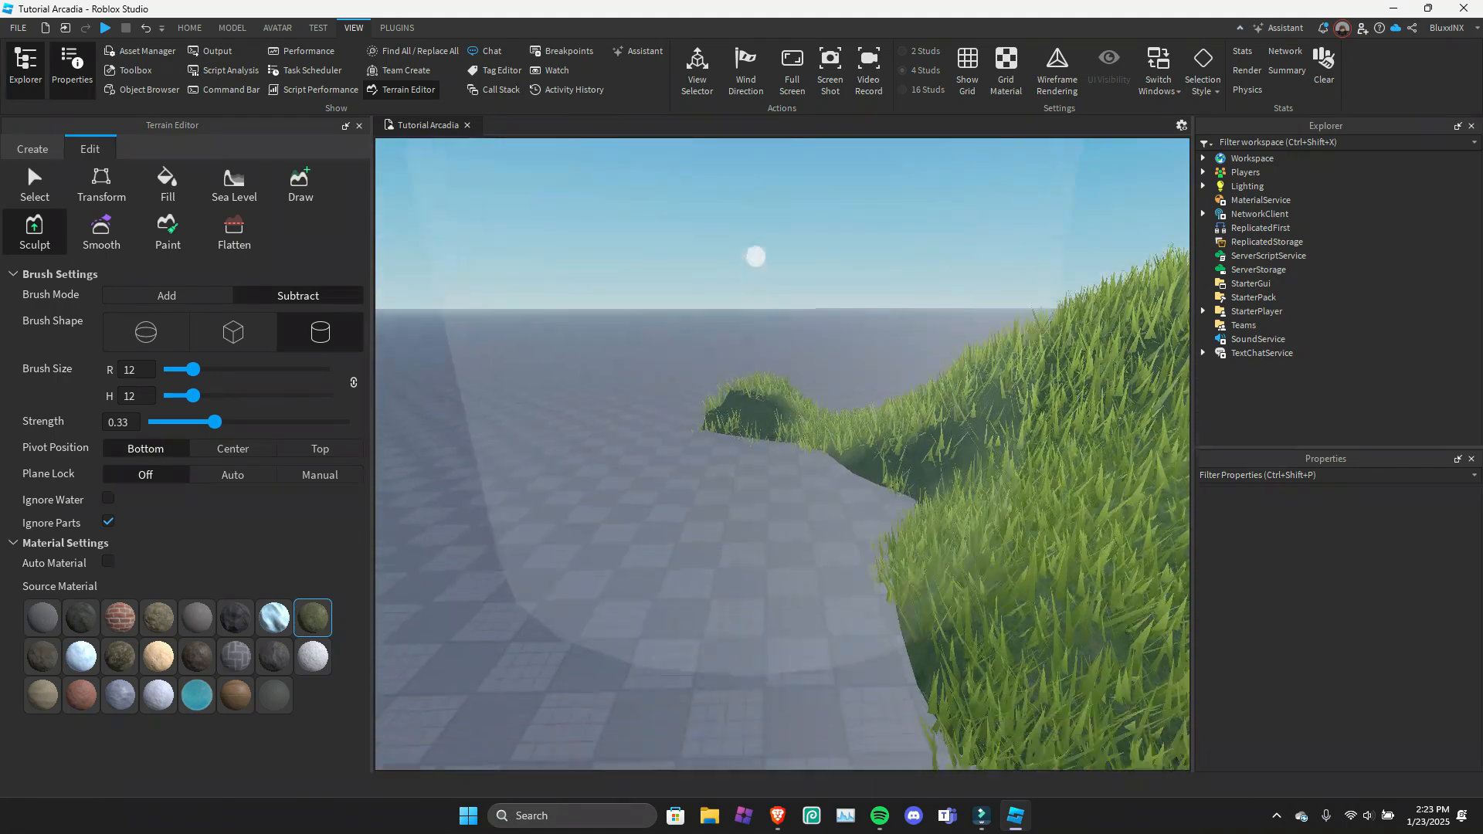
pyautogui.press('e')
pyautogui.moveTo(742, 255)
pyautogui.mouseDown(button='right')
pyautogui.moveTo(765, 308)
pyautogui.moveTo(807, 324)
pyautogui.moveTo(811, 398)
pyautogui.moveTo(761, 348)
pyautogui.moveTo(510, 304)
pyautogui.moveTo(574, 300)
pyautogui.moveTo(540, 262)
pyautogui.moveTo(610, 225)
pyautogui.mouseUp(button='right')
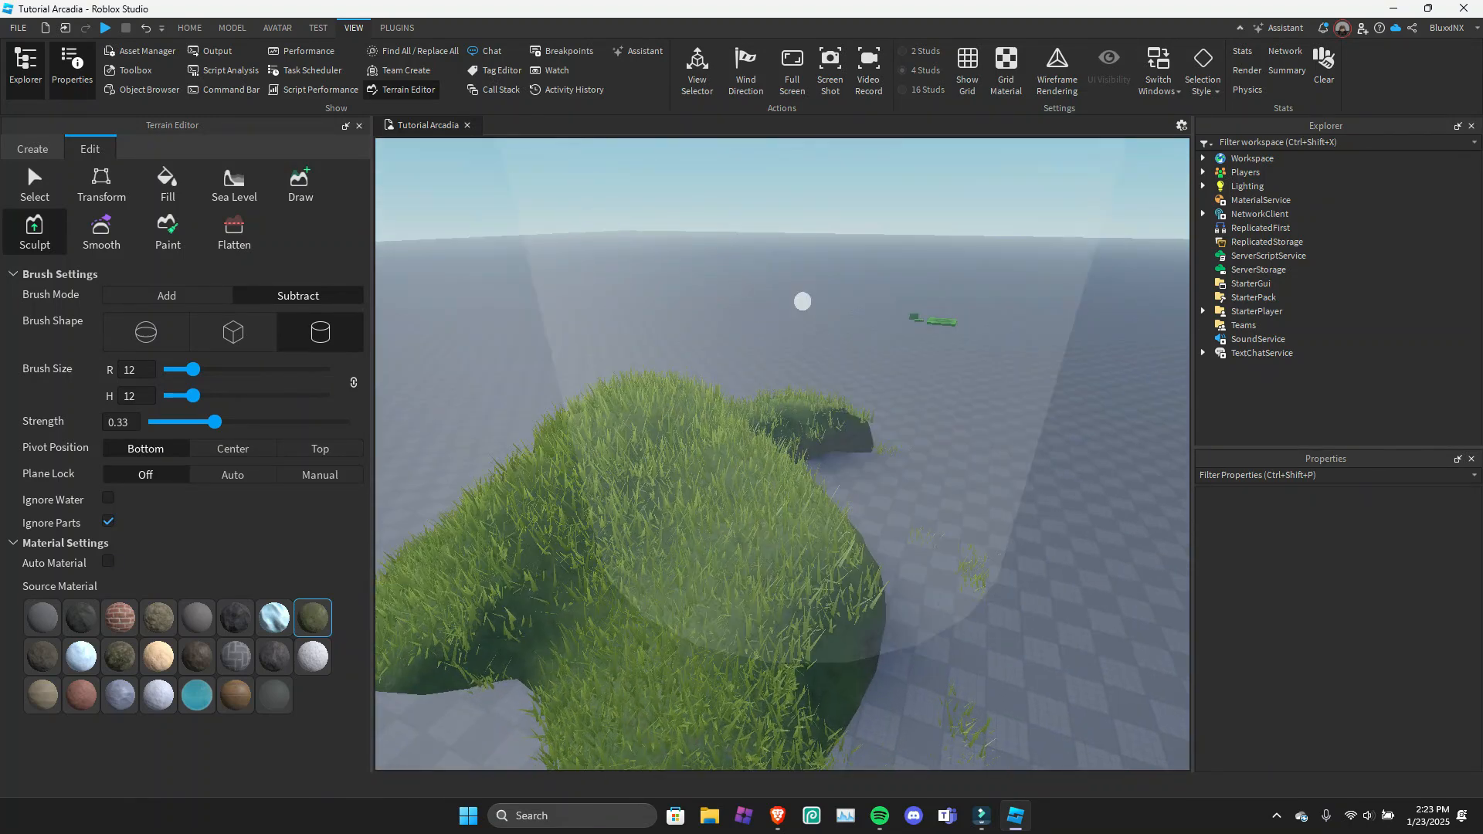
pyautogui.press('w')
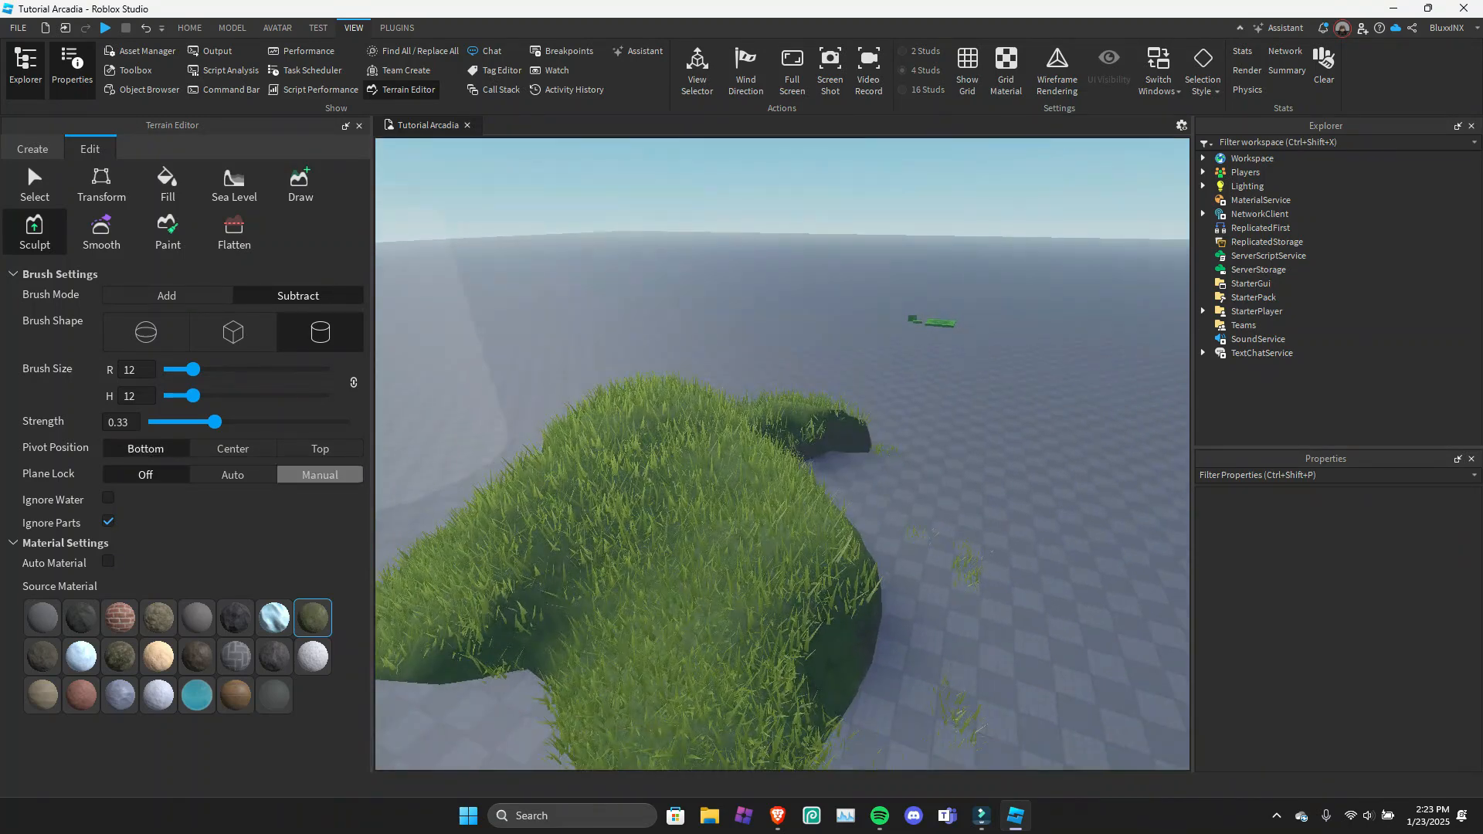
# Set the Sculpt brush's pivot position to Top and check its placement over the grass mound.
pyautogui.click(320, 448)
pyautogui.press('a')
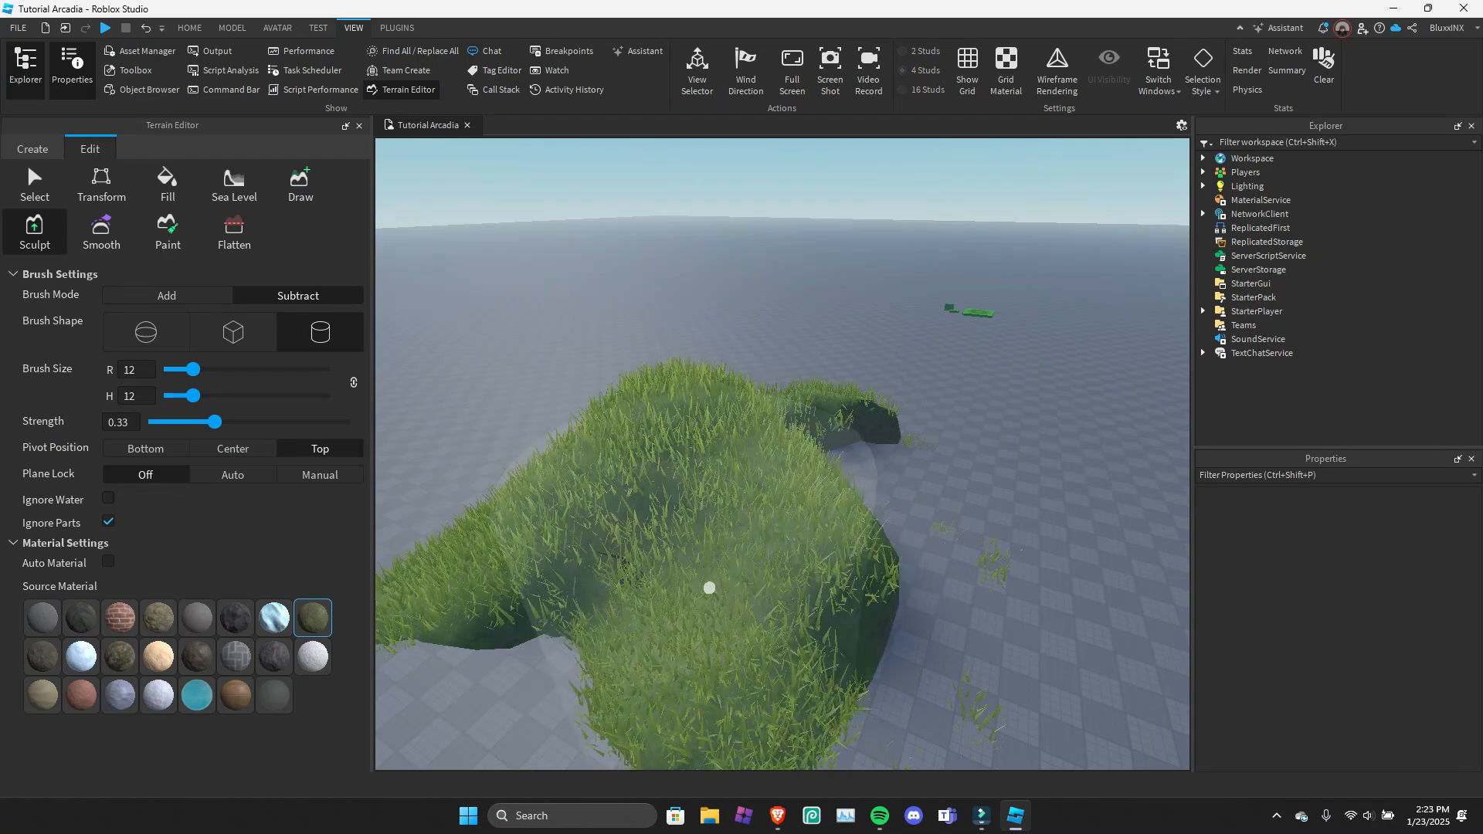
pyautogui.moveTo(716, 600)
pyautogui.mouseDown(button='right')
pyautogui.moveTo(762, 610)
pyautogui.moveTo(421, 357)
pyautogui.mouseUp(button='right')
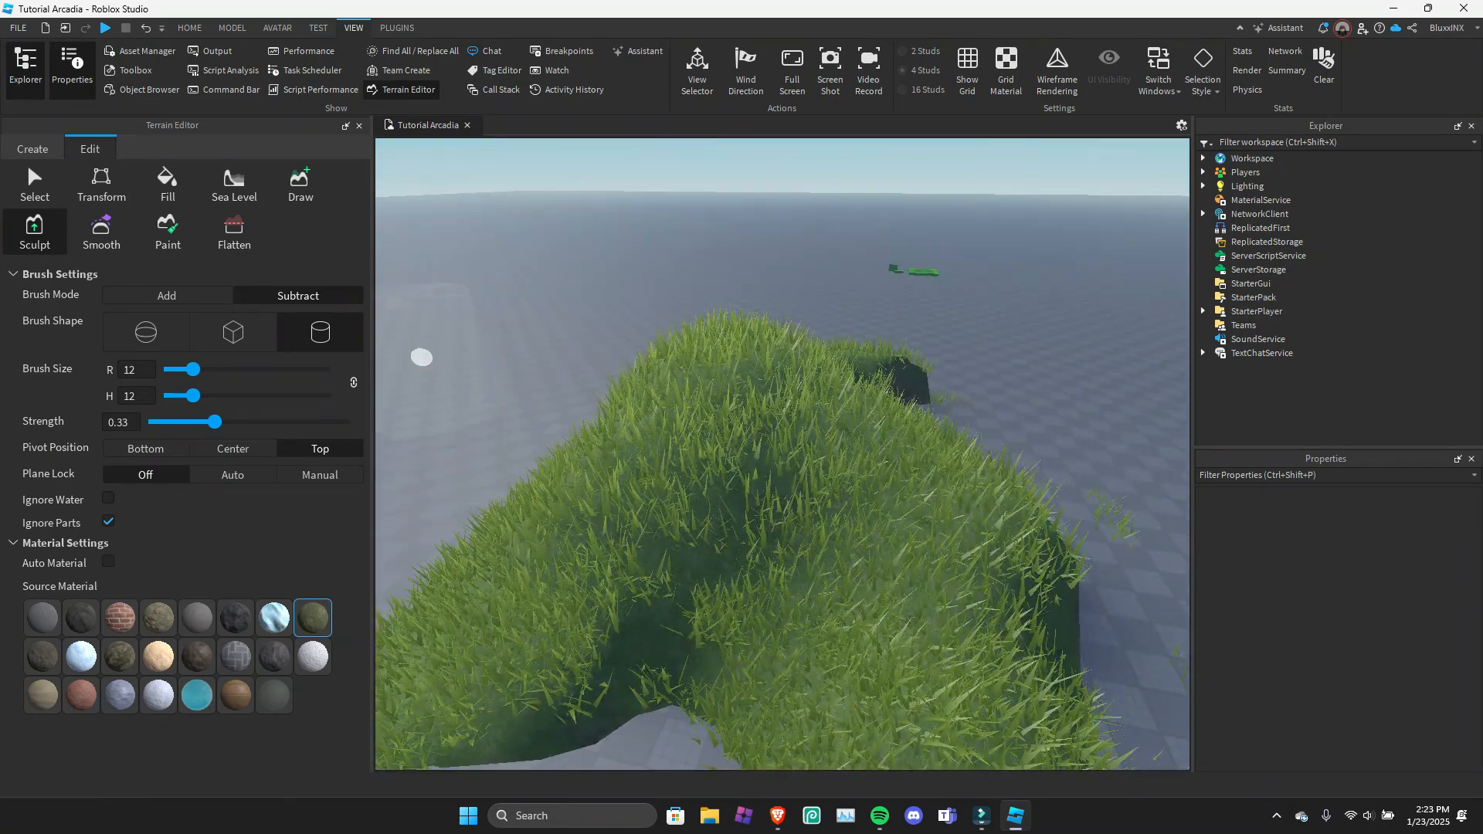
# Enable Auto Material, return the Sculpt brush to Add mode and build up the grass mound.
pyautogui.click(109, 561)
pyautogui.moveTo(652, 633)
pyautogui.mouseDown()
pyautogui.moveTo(708, 665)
pyautogui.moveTo(780, 620)
pyautogui.mouseUp()
pyautogui.click(185, 296)
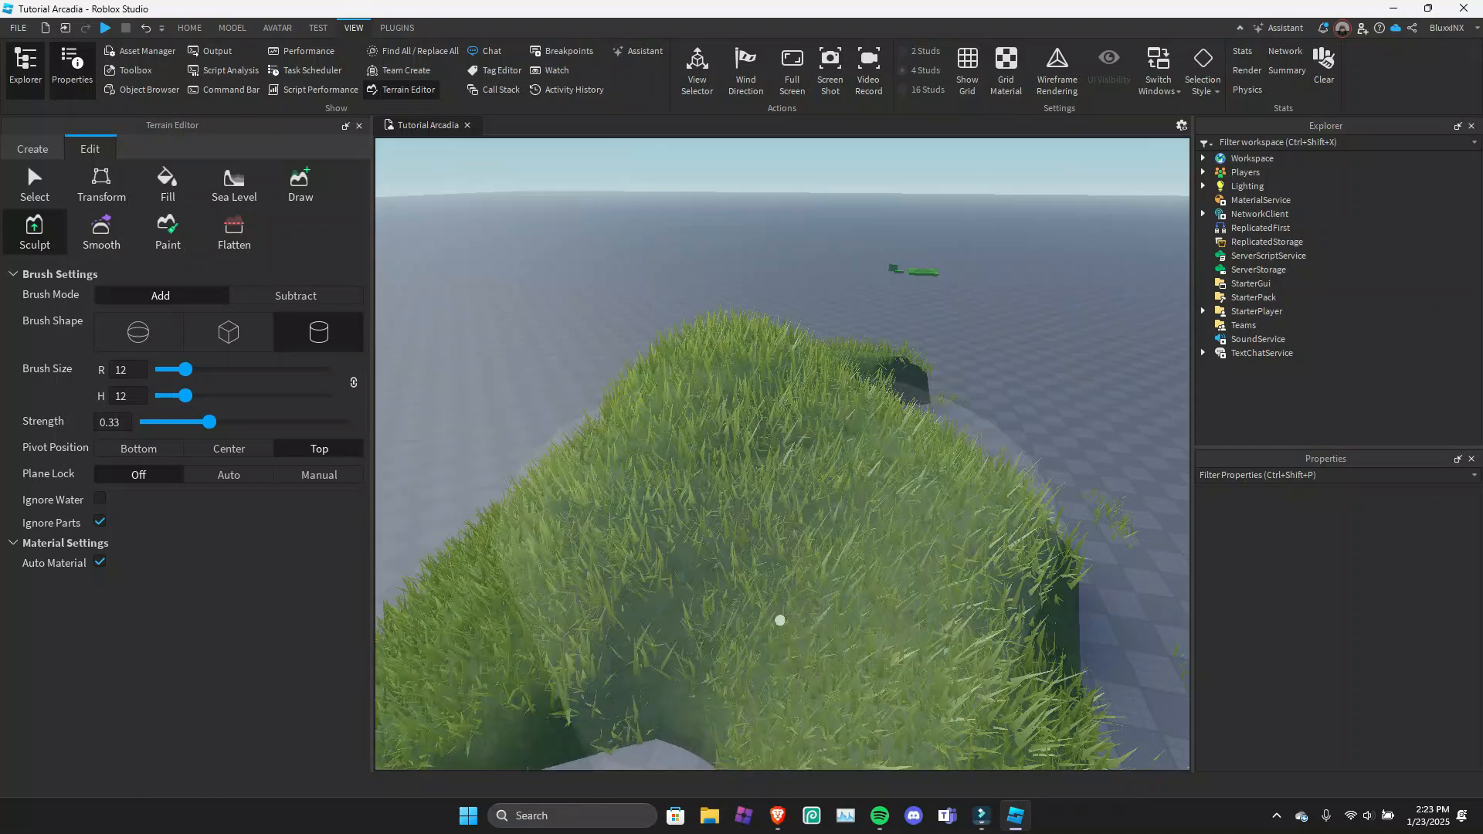
pyautogui.moveTo(479, 452); pyautogui.dragTo(447, 489, button='right')
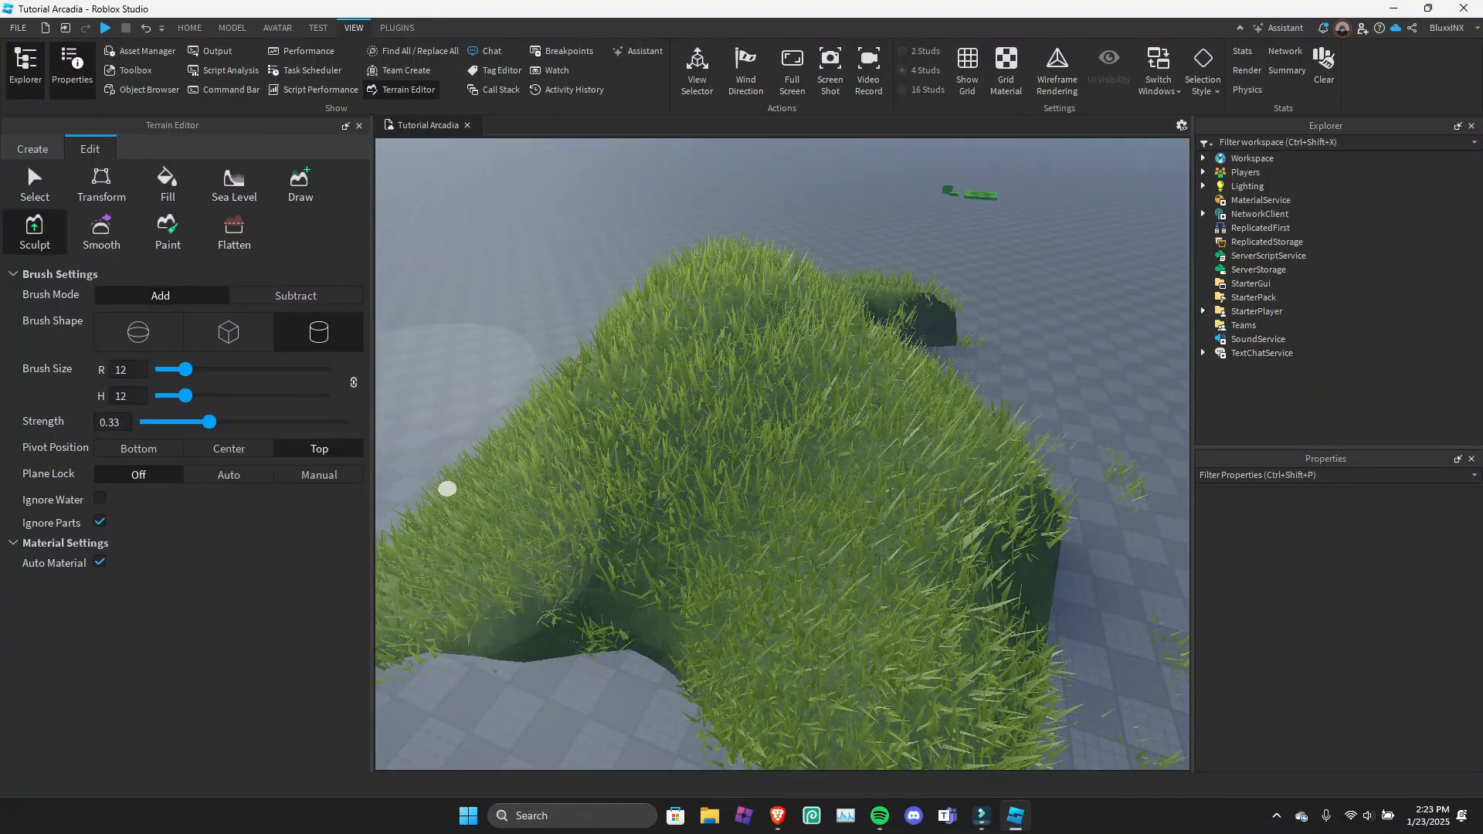
# Enlarge the cylinder Sculpt brush to a radius of 19 and reduce its height to 2.
pyautogui.keyDown('ctrl'); pyautogui.scroll(7, 448, 489); pyautogui.keyUp('ctrl')
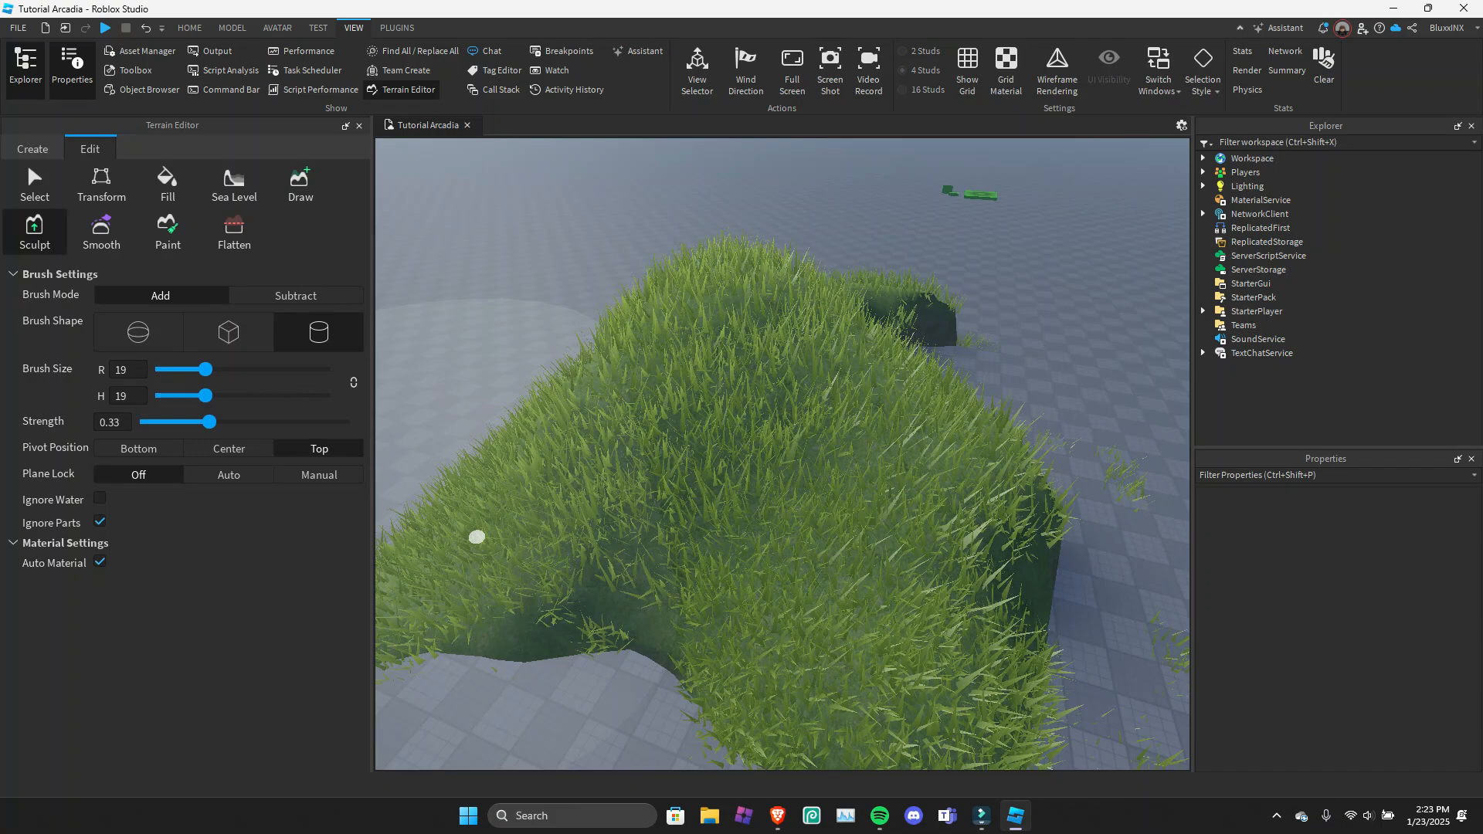
pyautogui.moveTo(477, 536); pyautogui.dragTo(462, 605, button='right')
pyautogui.moveTo(205, 396); pyautogui.dragTo(158, 396)
pyautogui.moveTo(682, 520); pyautogui.dragTo(783, 548, button='right')
pyautogui.press('s')
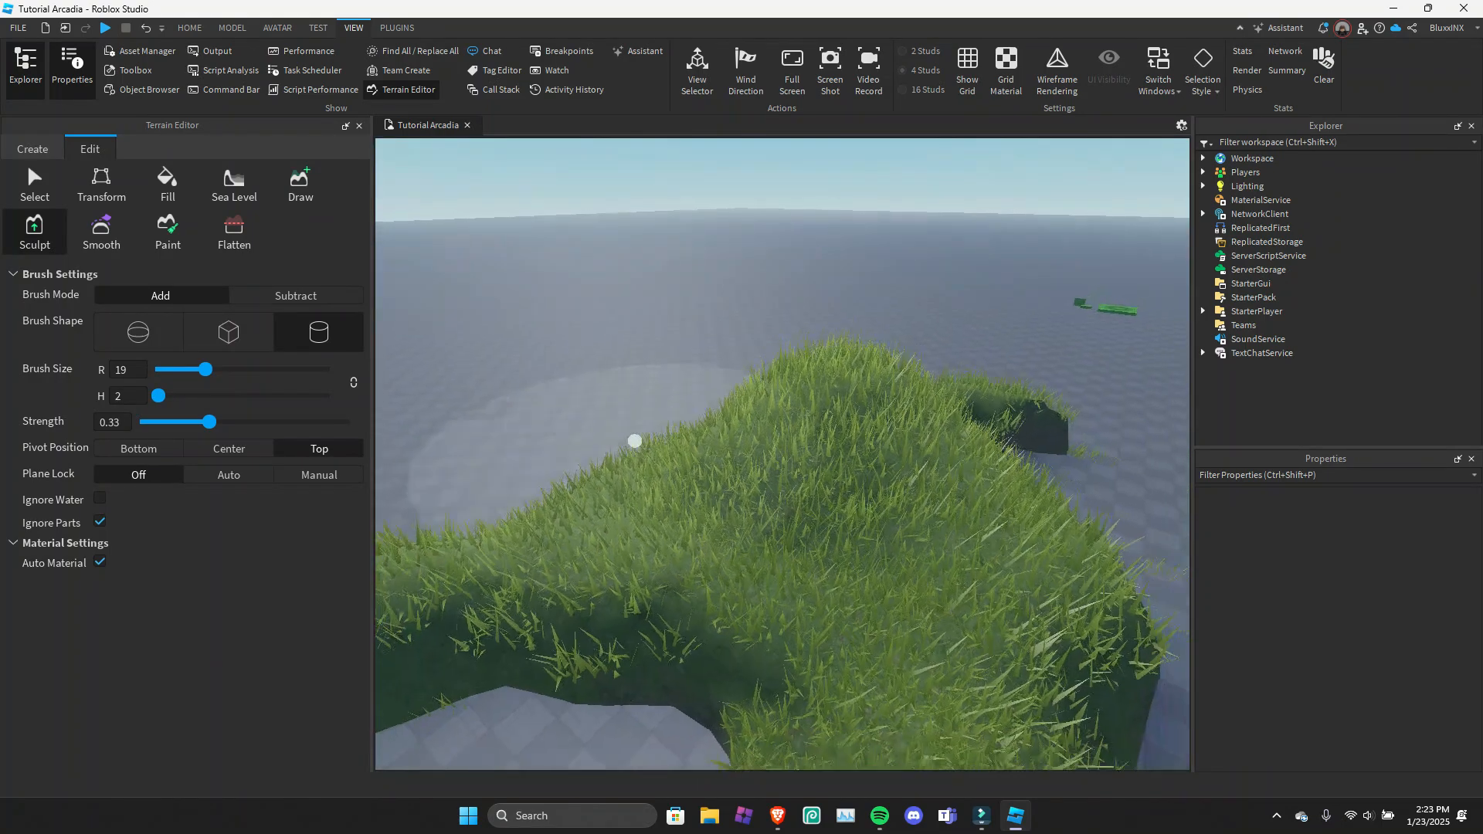
# Compare the sphere, cylinder and cube Sculpt brush shapes, raising the brush size to 25 and finishing with the sphere.
pyautogui.click(140, 333)
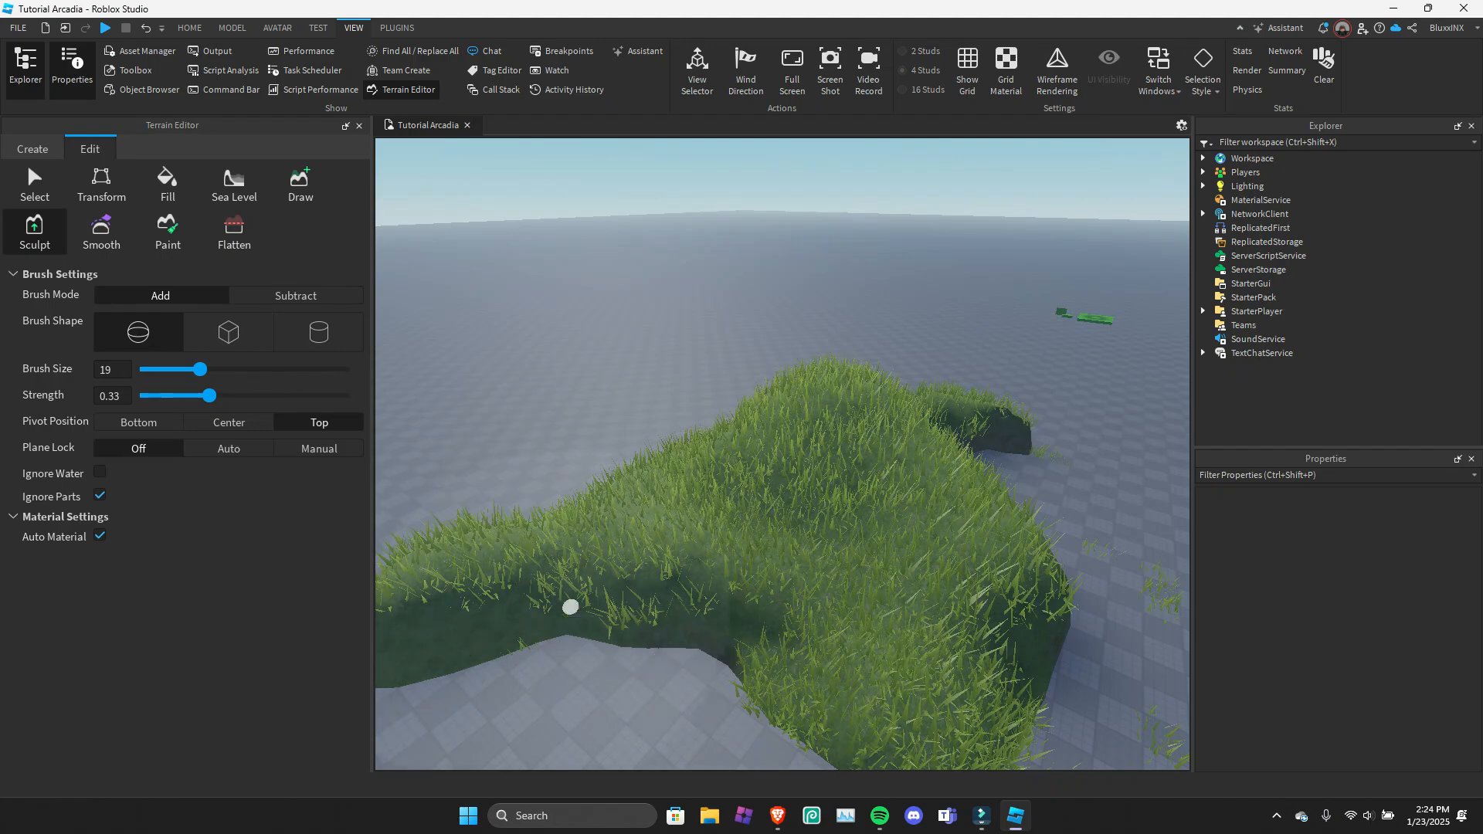
pyautogui.moveTo(569, 606); pyautogui.dragTo(464, 610, button='right')
pyautogui.click(319, 333)
pyautogui.moveTo(432, 409); pyautogui.dragTo(514, 389, button='right')
pyautogui.press('w')
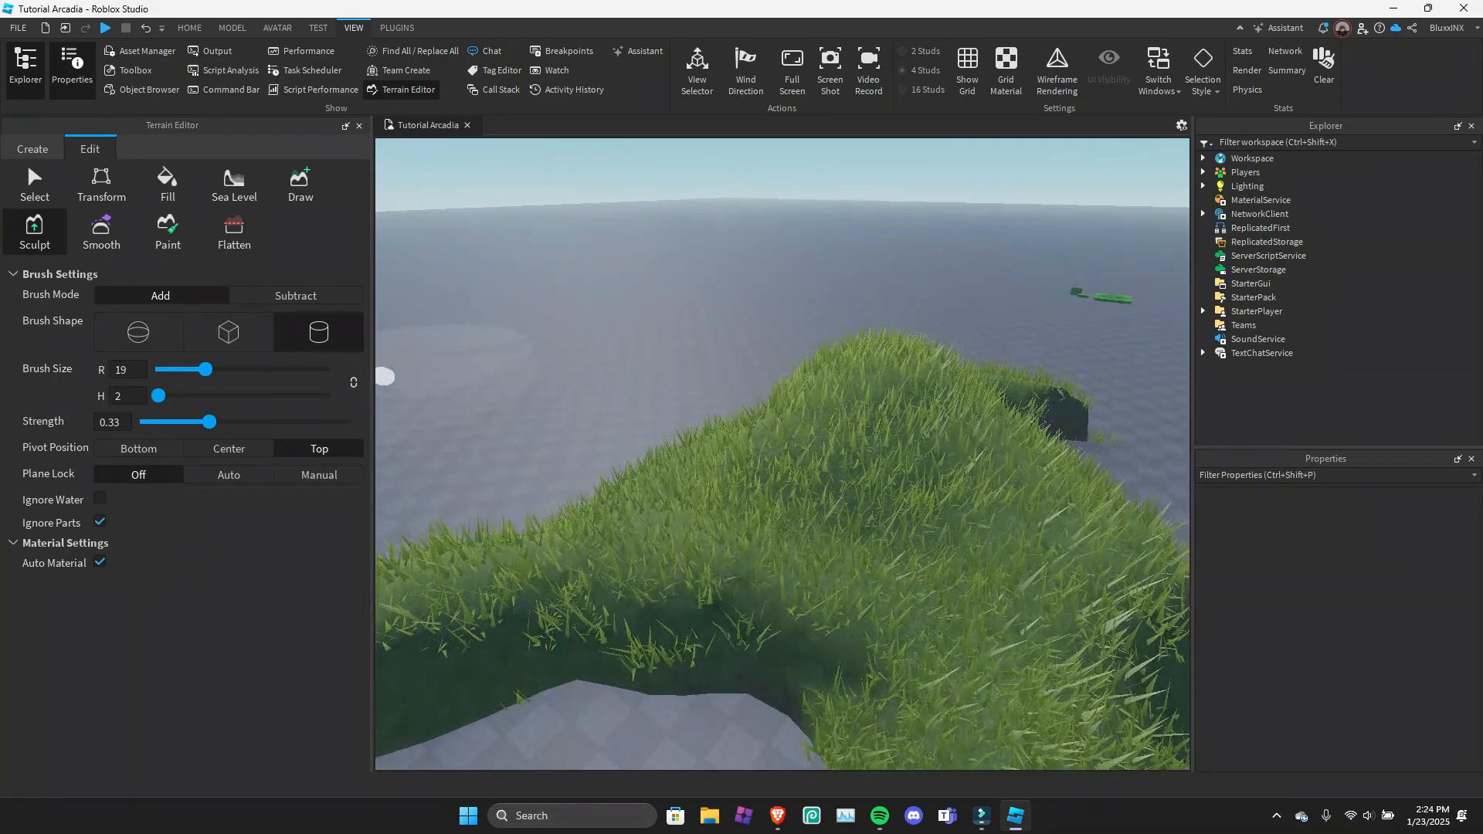
pyautogui.moveTo(206, 369); pyautogui.dragTo(221, 370)
pyautogui.click(228, 333)
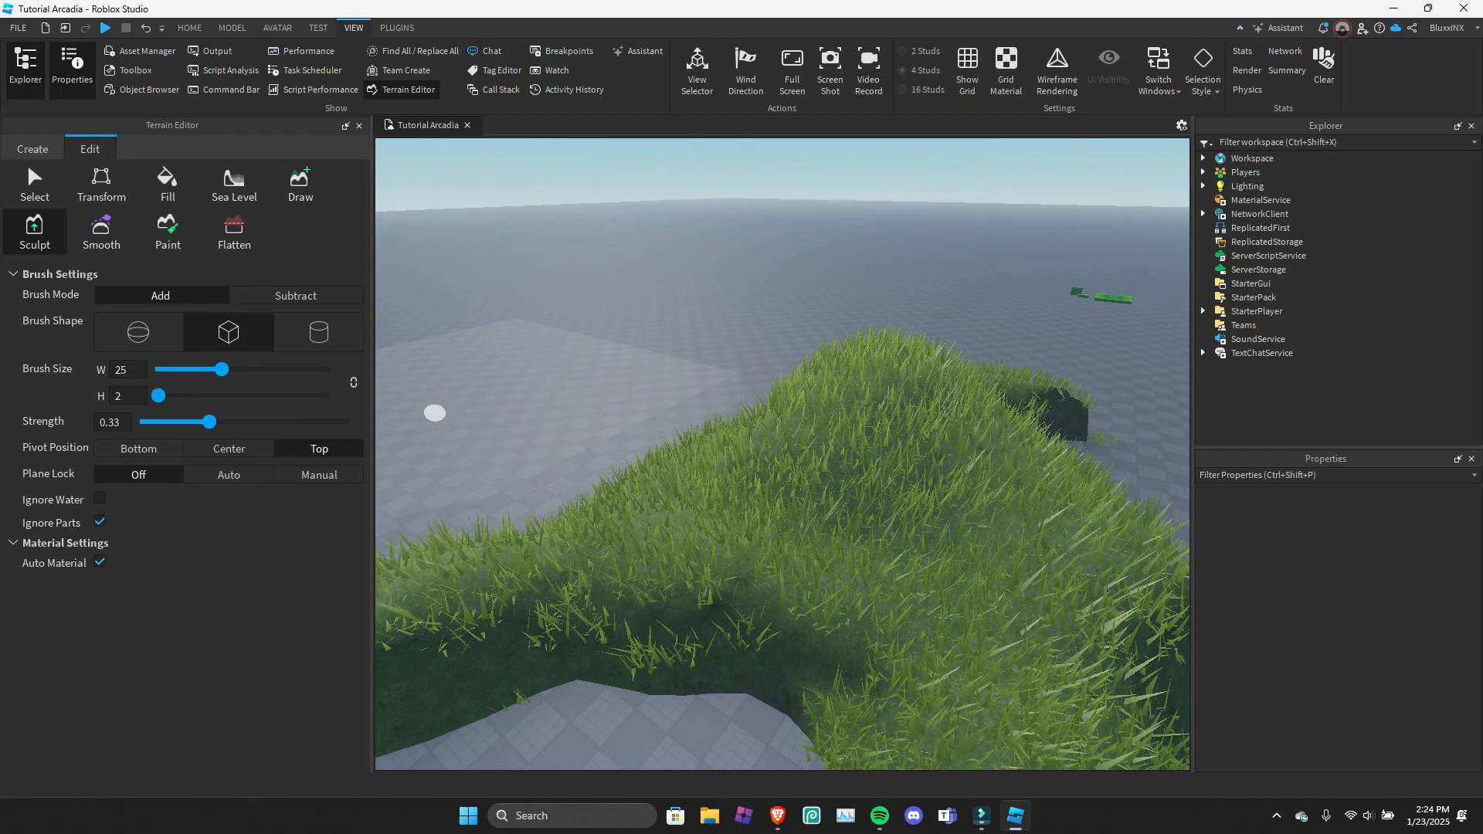
pyautogui.click(138, 333)
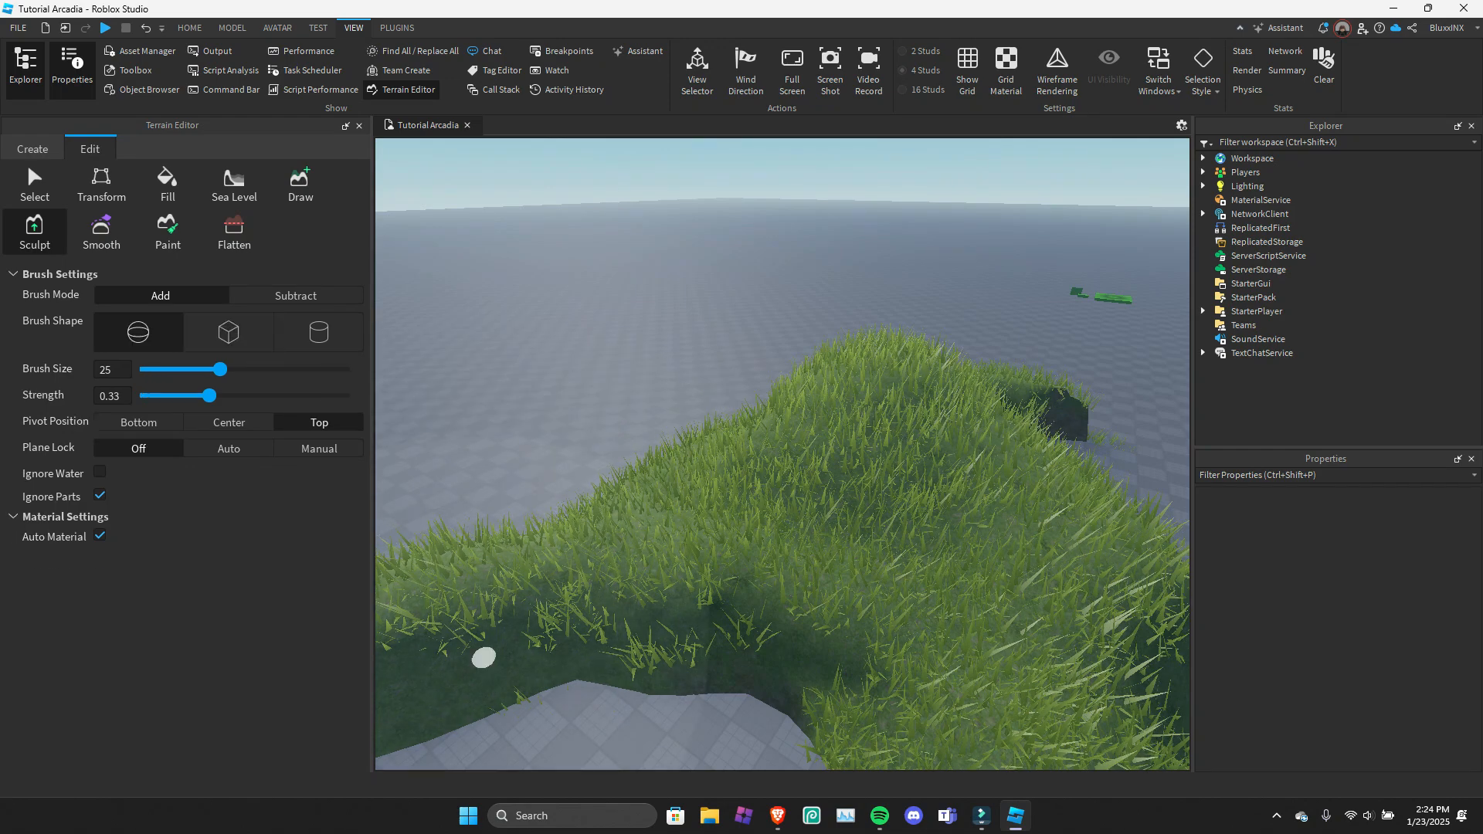
pyautogui.moveTo(479, 659); pyautogui.dragTo(591, 699, button='right')
# Even out the bumps of the grass mound with the Smooth tool's sphere brush.
pyautogui.click(101, 233)
pyautogui.moveTo(693, 387); pyautogui.dragTo(603, 371, button='right')
pyautogui.press('s')
pyautogui.moveTo(636, 461)
pyautogui.mouseDown()
pyautogui.moveTo(516, 619)
pyautogui.moveTo(692, 577)
pyautogui.moveTo(749, 513)
pyautogui.moveTo(716, 358)
pyautogui.mouseUp()
pyautogui.press('w')
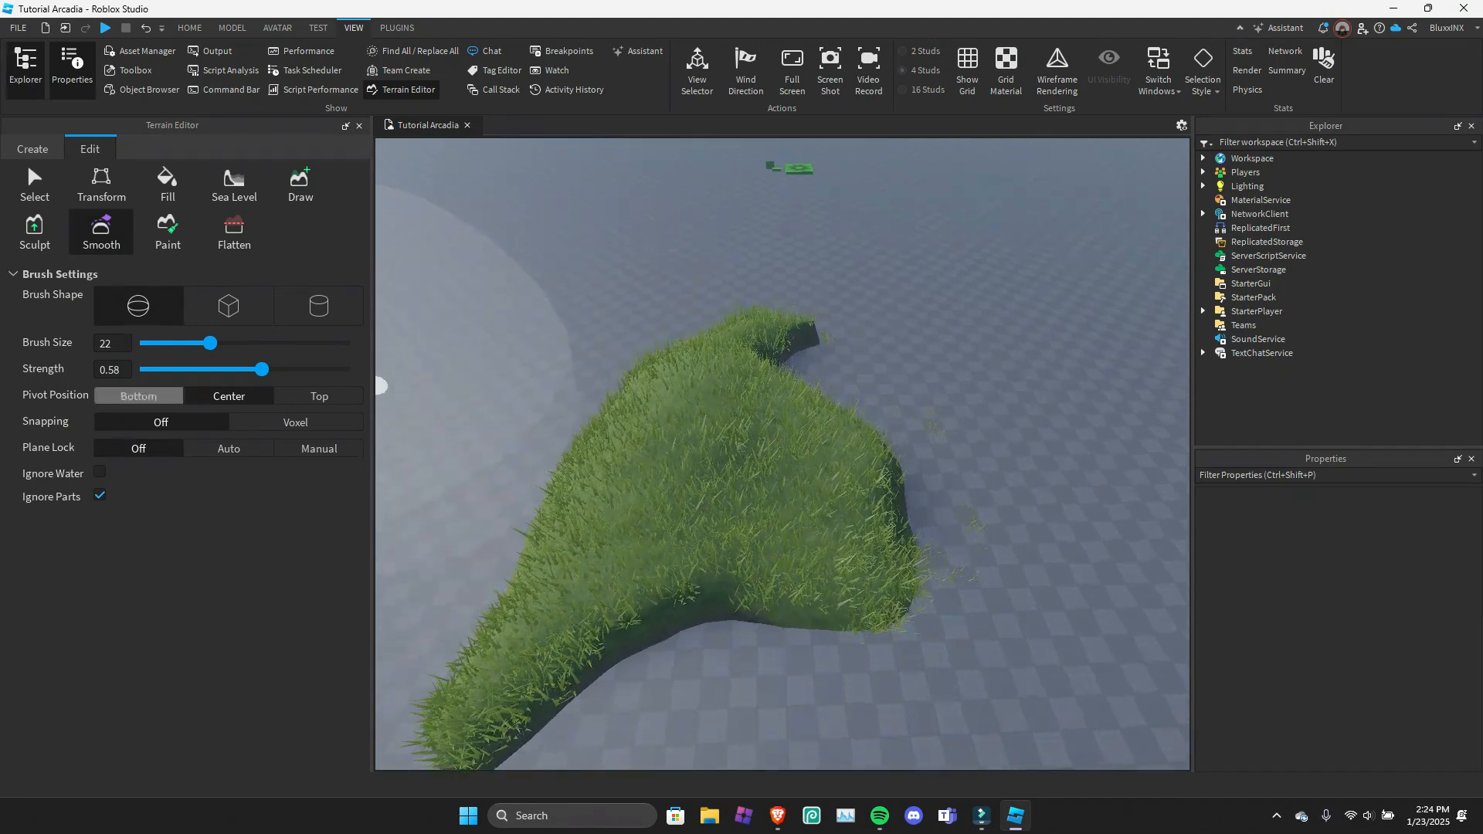
# Set the Smooth brush to strength 0.55 with Voxel snapping and continue smoothing the mound's slopes.
pyautogui.moveTo(262, 369)
pyautogui.mouseDown()
pyautogui.moveTo(228, 369)
pyautogui.moveTo(256, 370)
pyautogui.mouseUp()
pyautogui.click(295, 422)
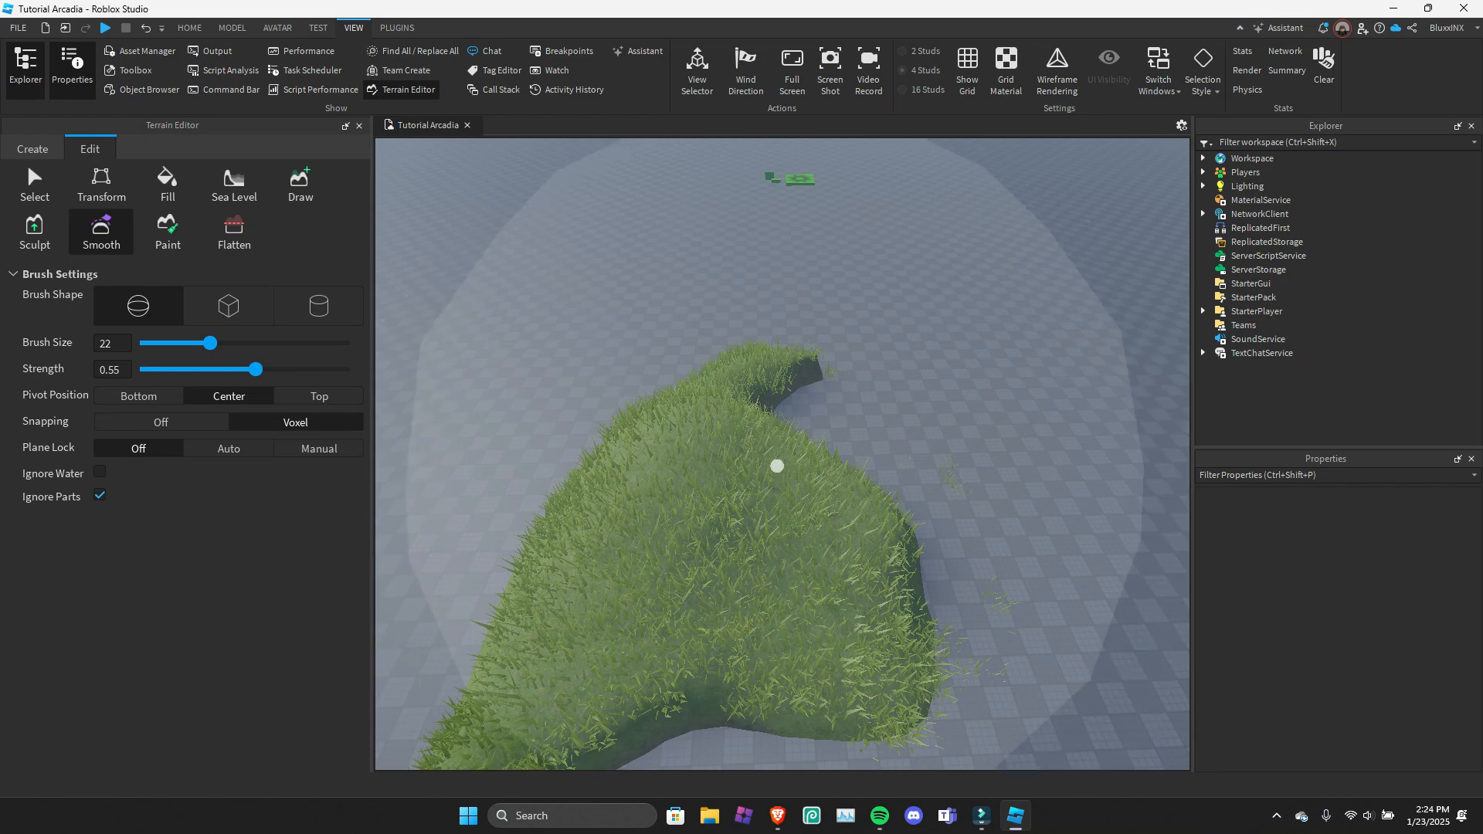
pyautogui.moveTo(881, 499); pyautogui.dragTo(878, 497, button='right')
pyautogui.scroll(3, 878, 497)
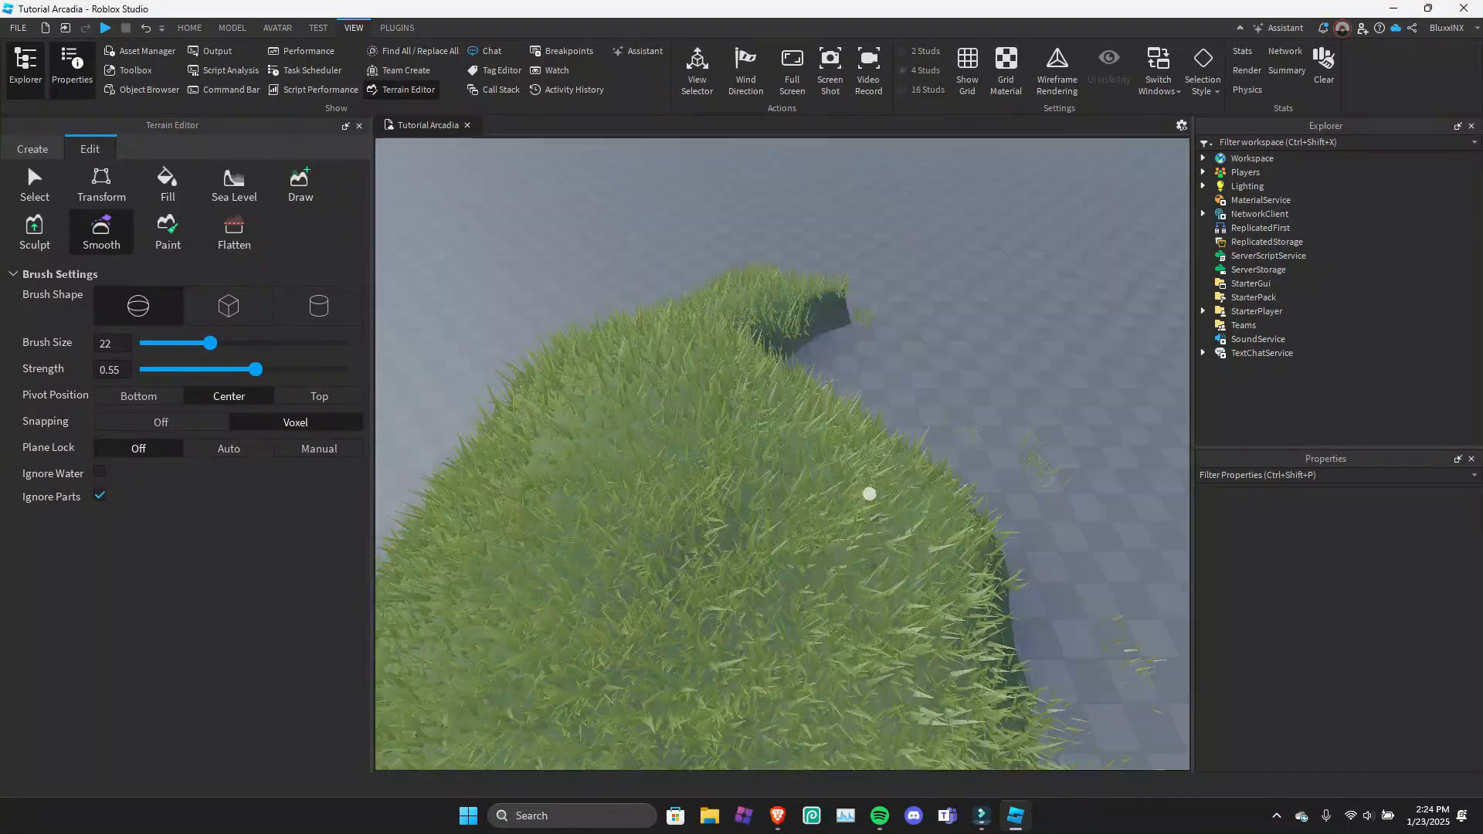
pyautogui.scroll(-3, 857, 483)
pyautogui.press('s')
pyautogui.press('w')
pyautogui.press('a')
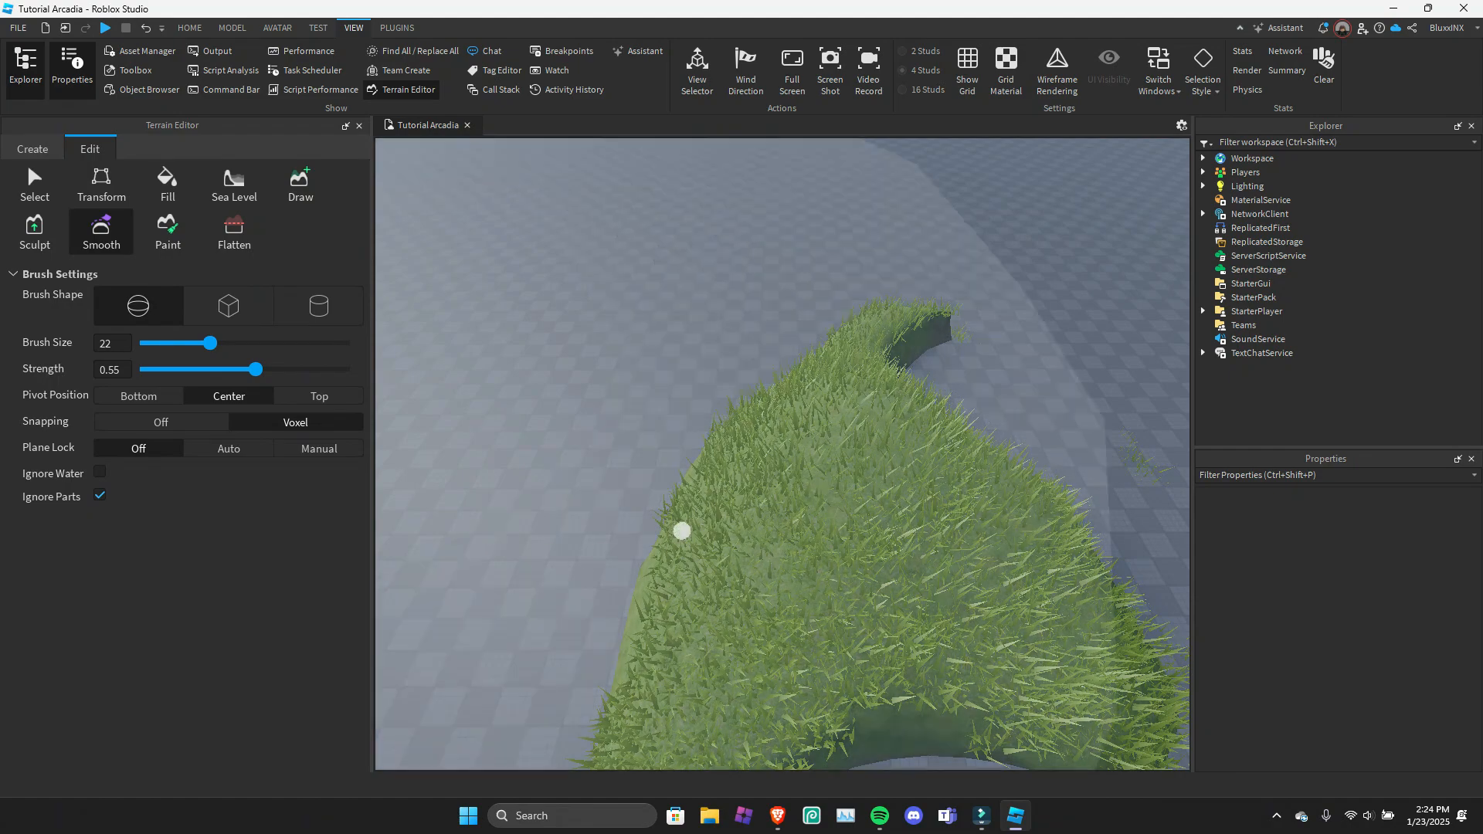
pyautogui.moveTo(682, 530); pyautogui.dragTo(698, 546, button='right')
pyautogui.moveTo(503, 461); pyautogui.dragTo(385, 424, button='right')
pyautogui.press('s')
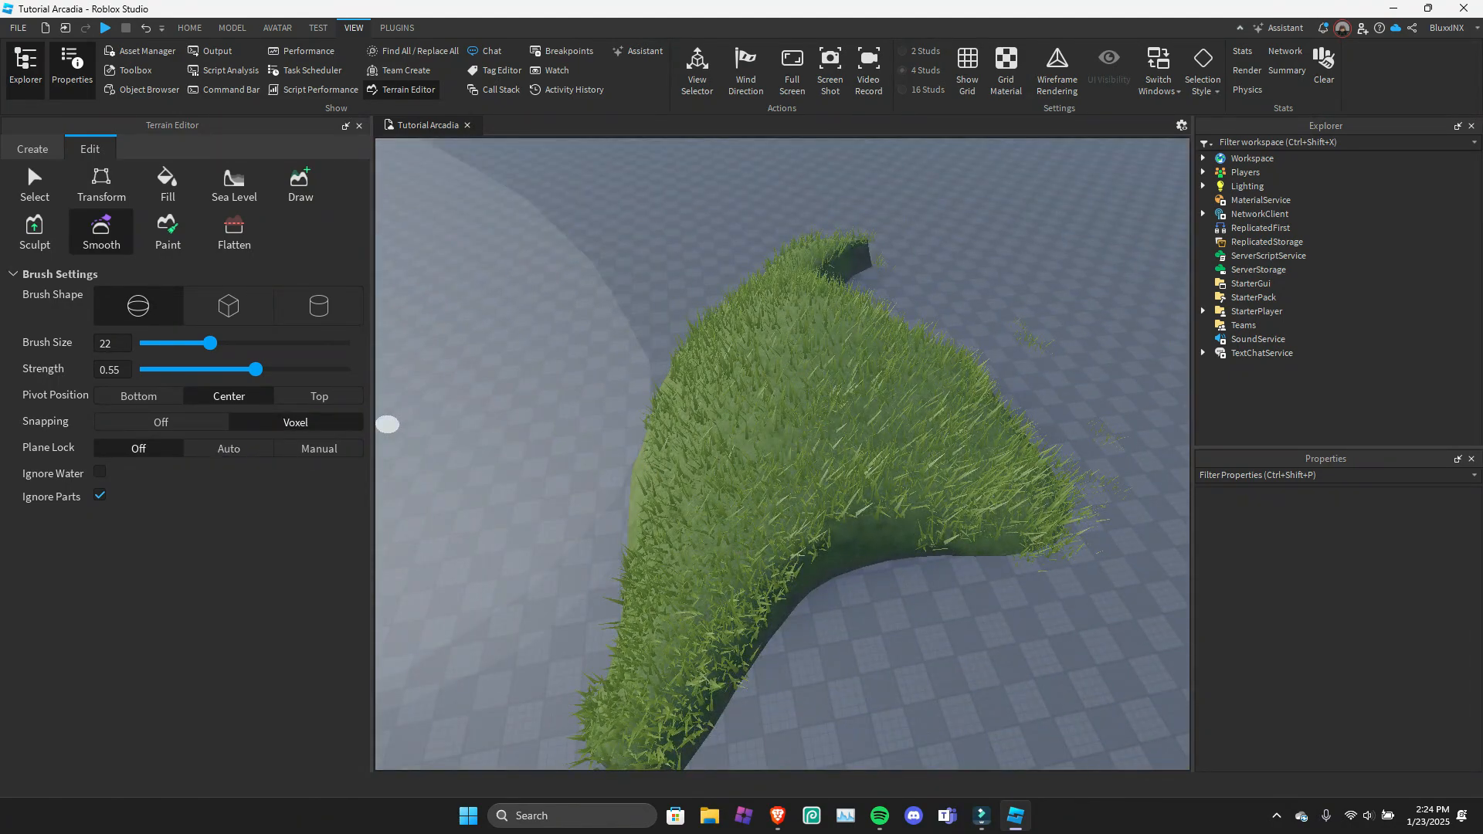
# Turn on Ignore Water for the Smooth brush and check the brush over the smoothed mound.
pyautogui.moveTo(918, 526); pyautogui.dragTo(921, 521, button='right')
pyautogui.press('s')
pyautogui.press('w')
pyautogui.moveTo(392, 502); pyautogui.dragTo(379, 501, button='right')
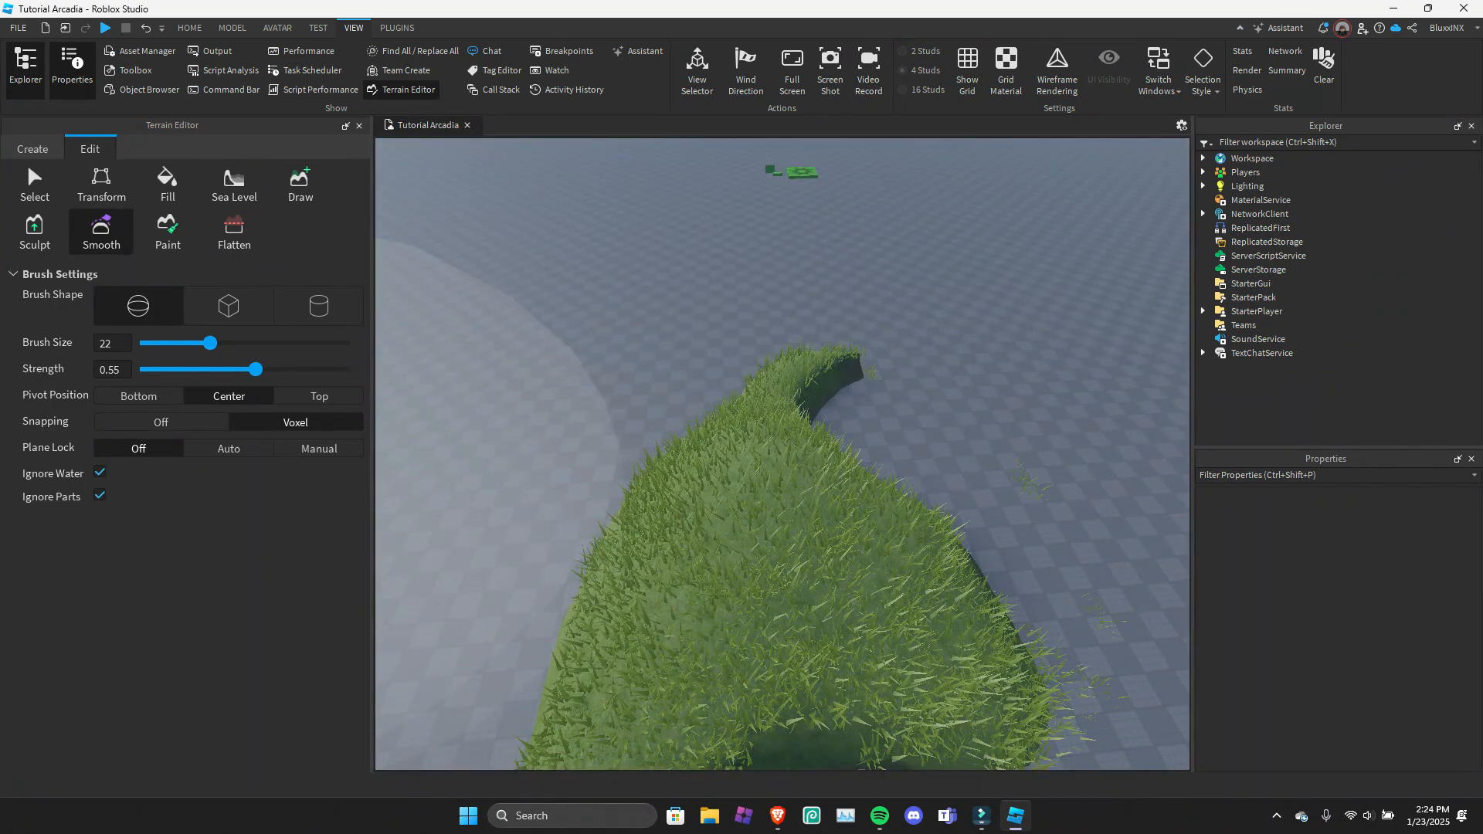
pyautogui.scroll(-3, 735, 500)
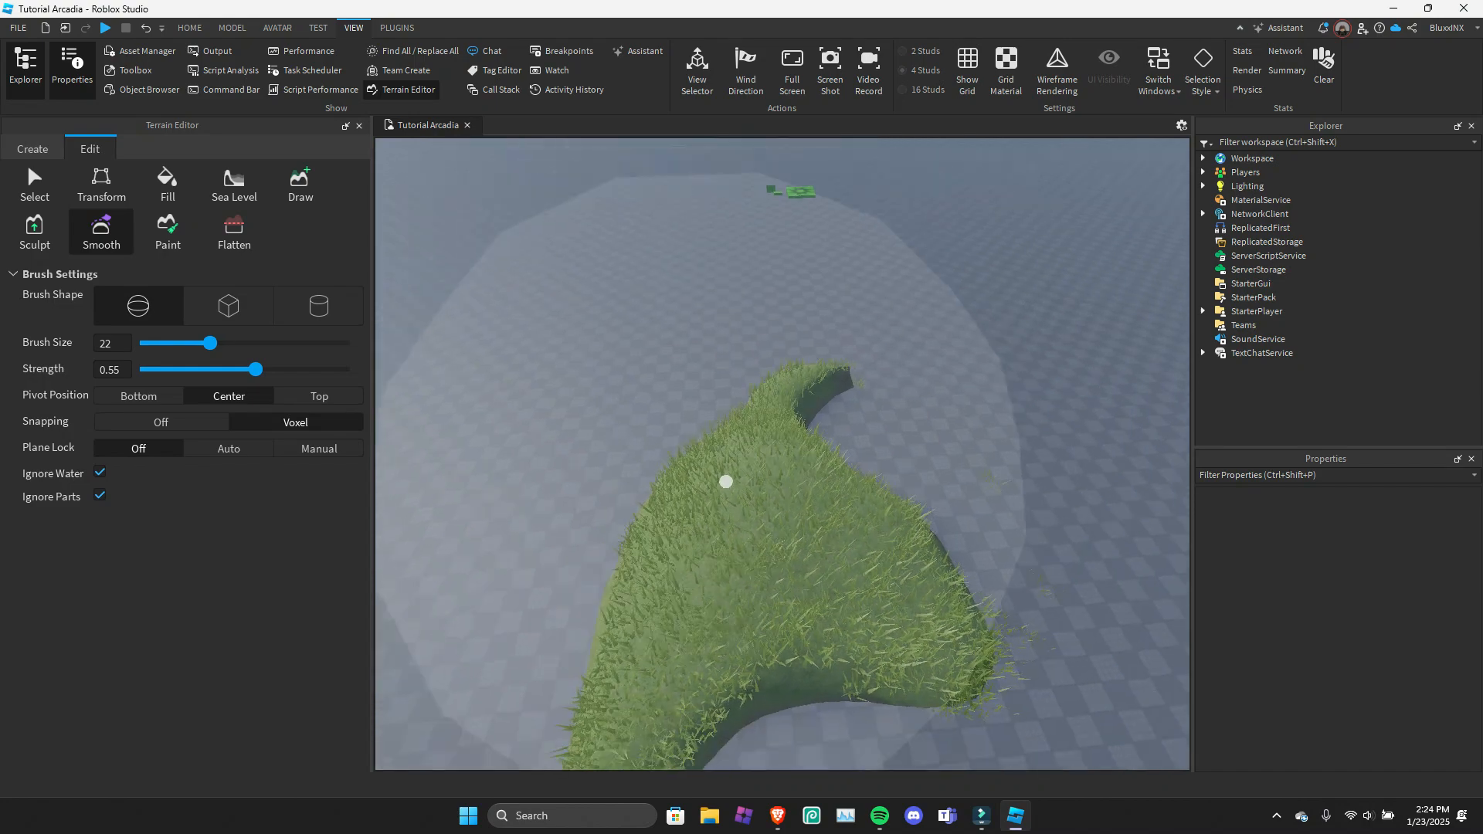
# Paint the narrow end of the grass mound with the wood plank material using the Paint tool.
pyautogui.click(168, 232)
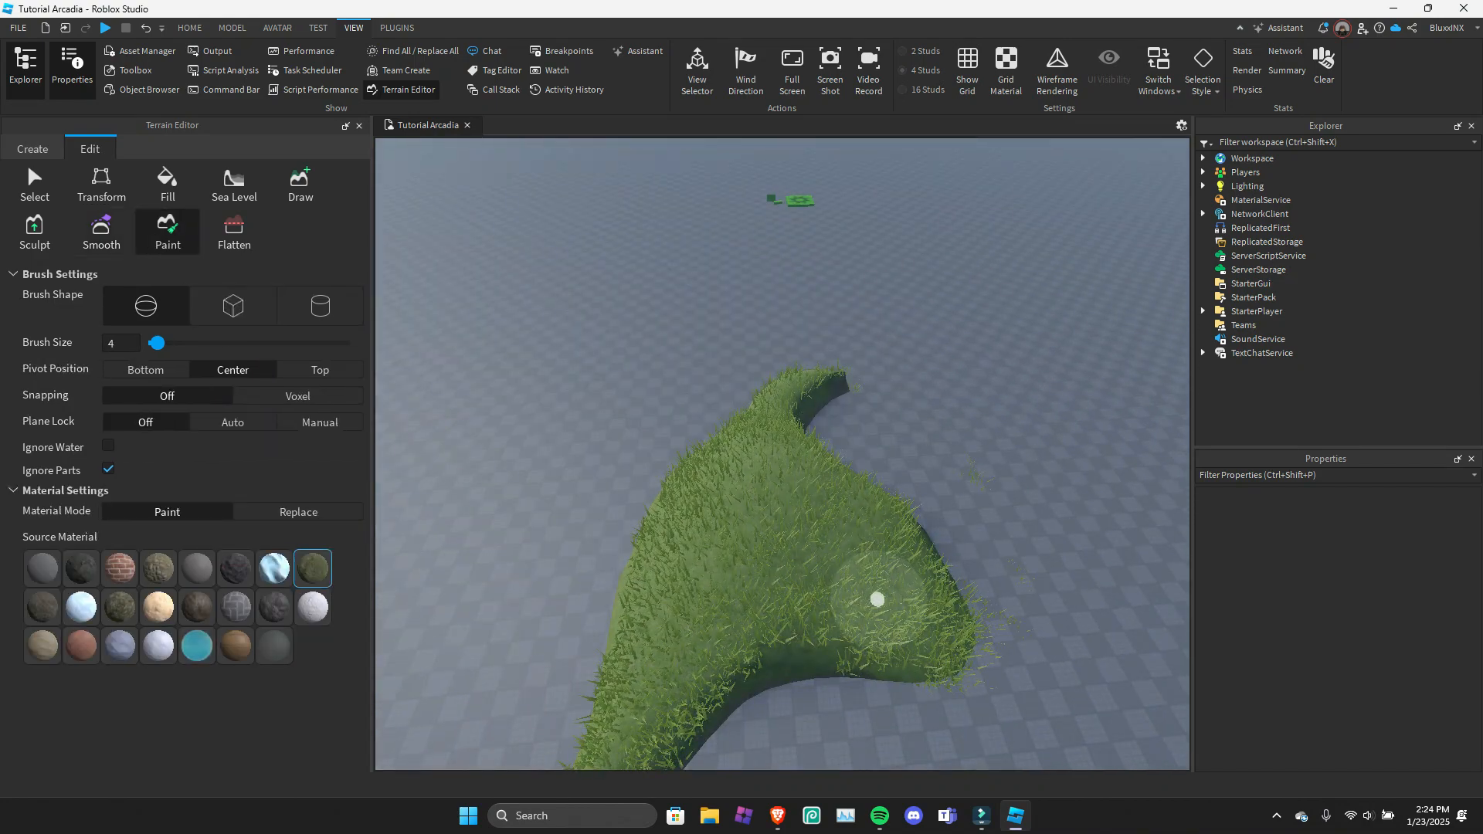
pyautogui.moveTo(921, 530); pyautogui.dragTo(917, 534, button='right')
pyautogui.press('q')
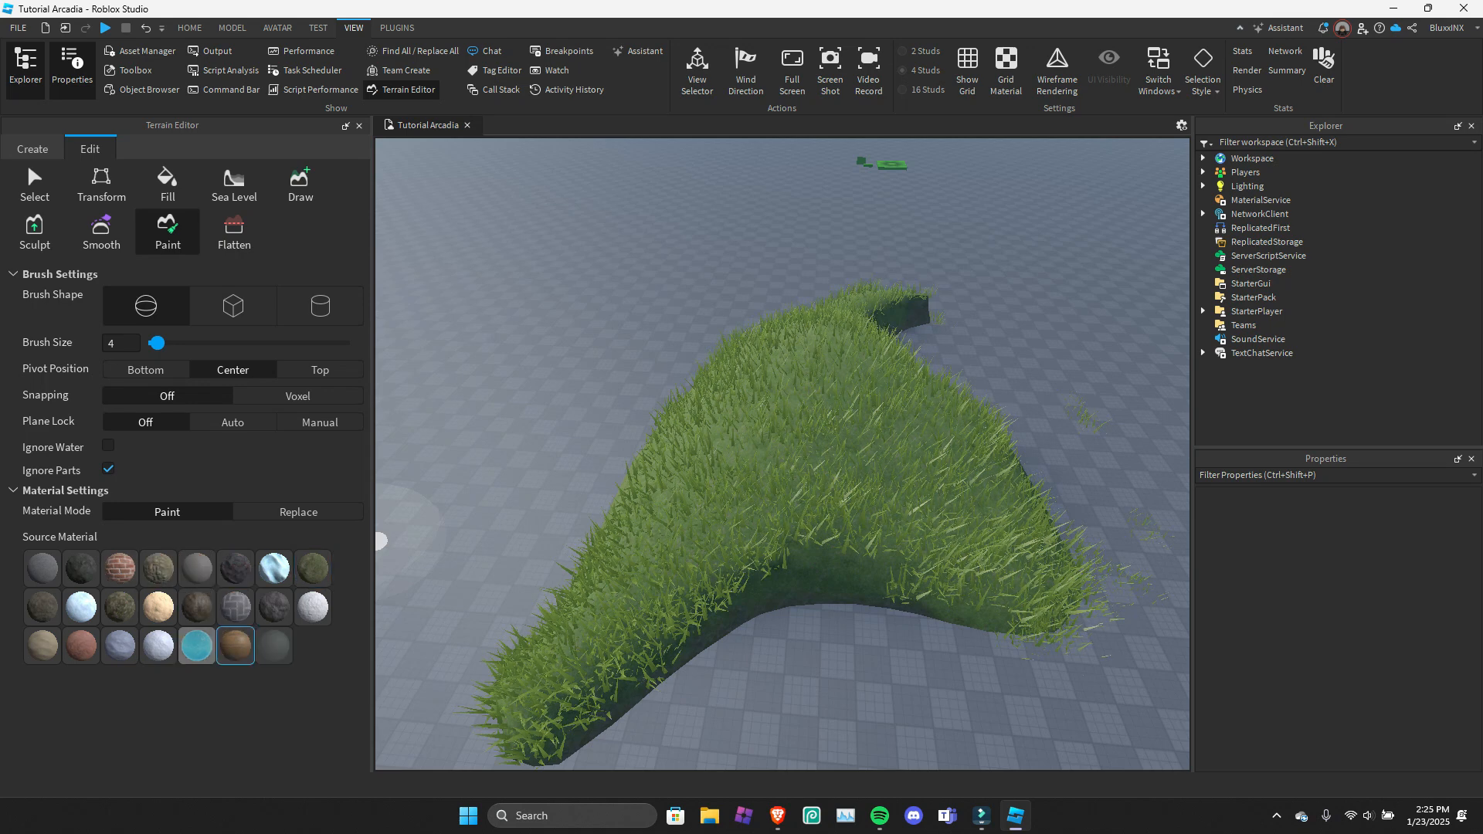
pyautogui.click(235, 646)
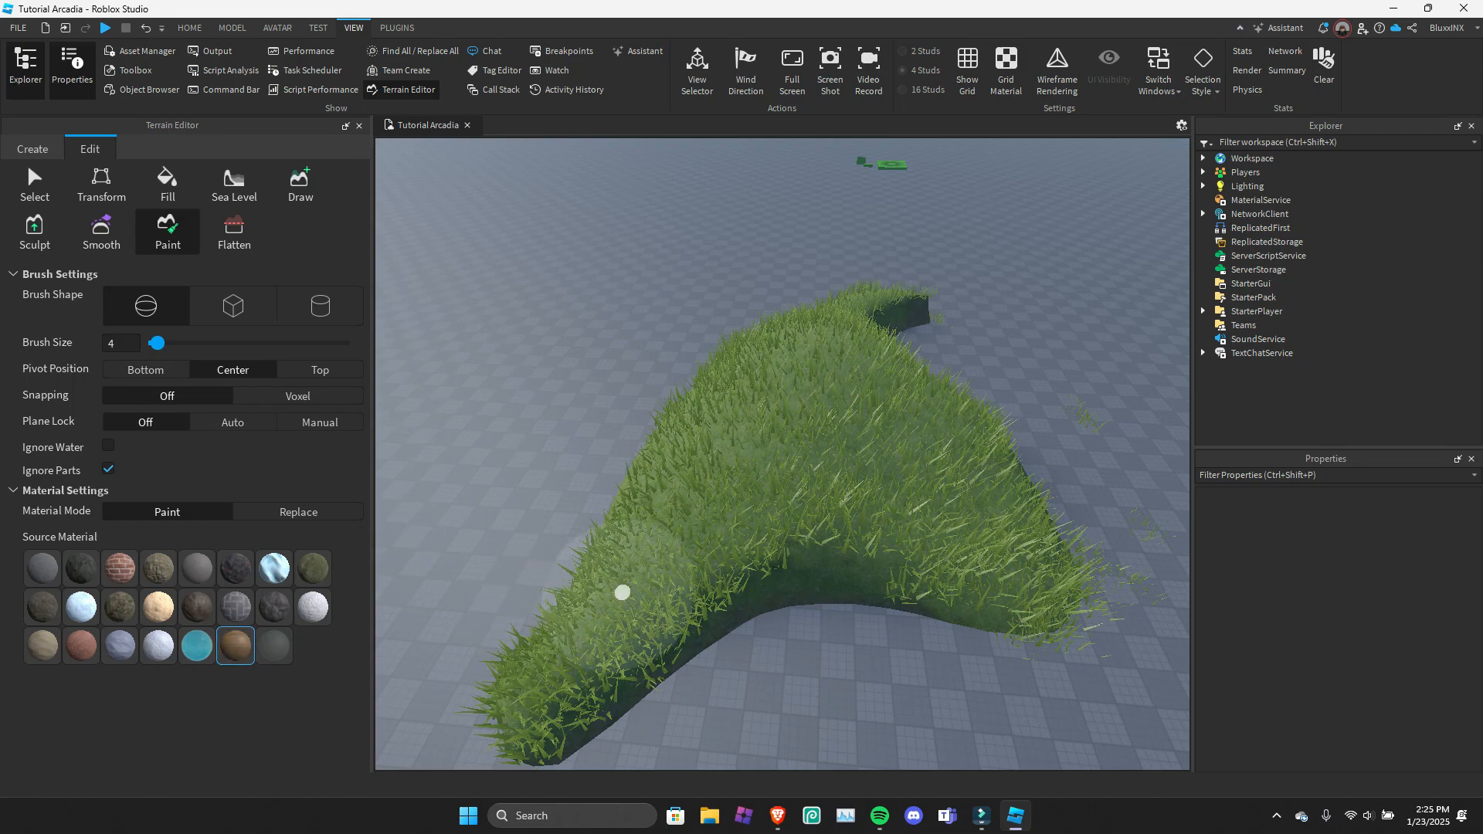
pyautogui.moveTo(616, 600); pyautogui.dragTo(576, 609, button='right')
pyautogui.moveTo(774, 554); pyautogui.dragTo(646, 584)
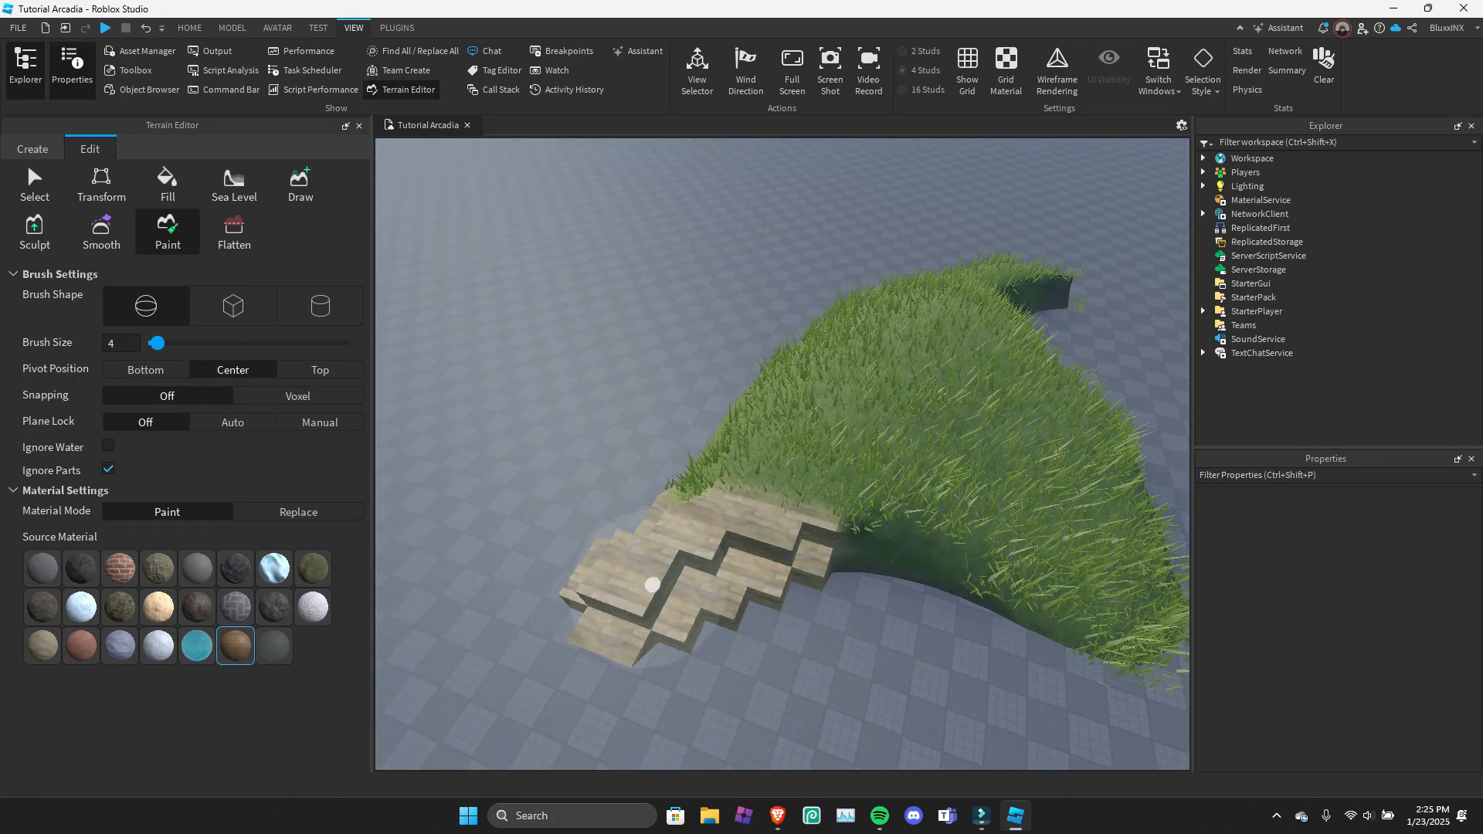
pyautogui.moveTo(646, 584)
pyautogui.mouseDown(button='right')
pyautogui.moveTo(725, 572)
pyautogui.moveTo(664, 510)
pyautogui.mouseUp(button='right')
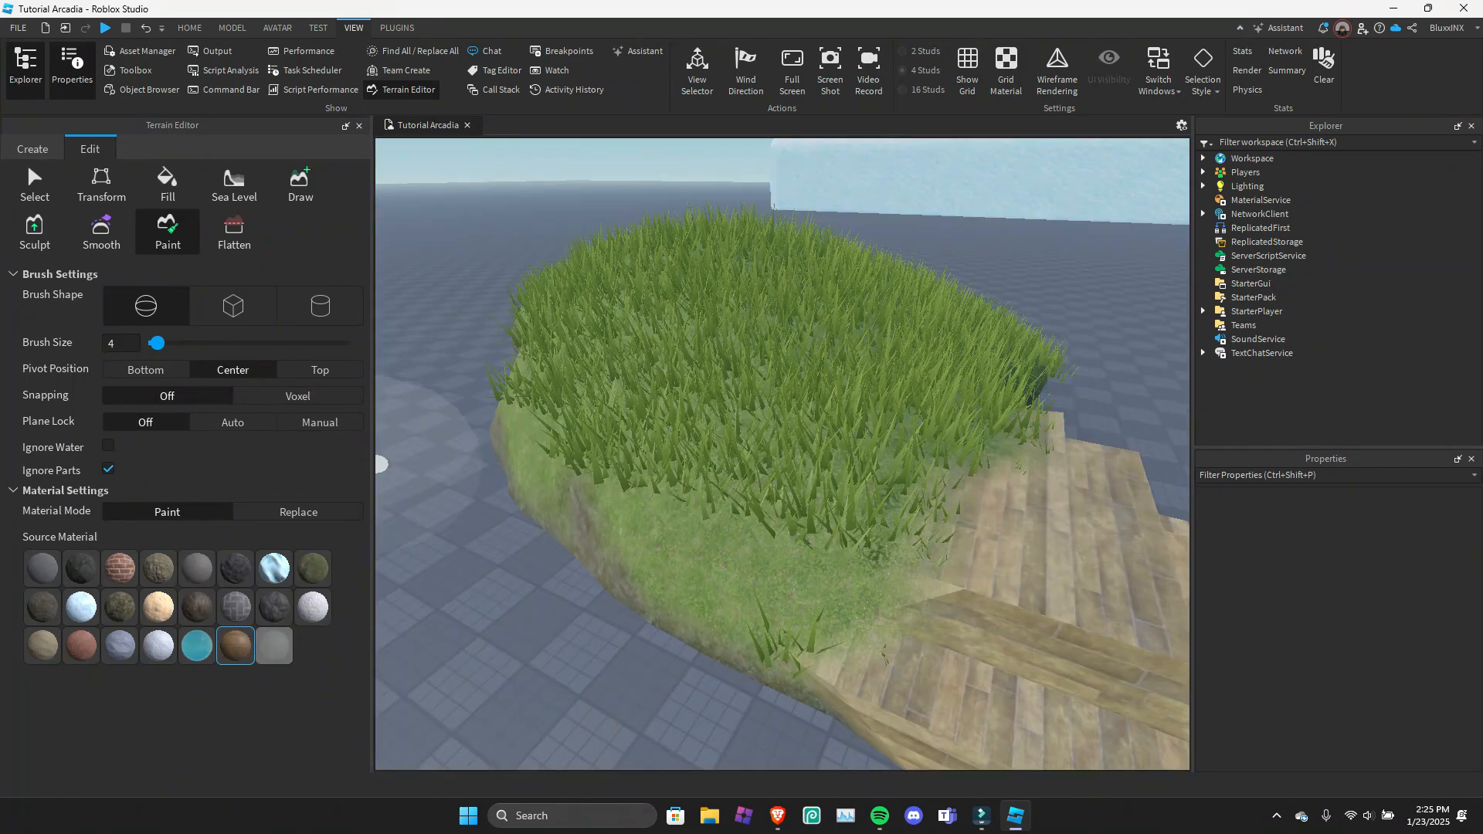
# Try painting the grass mound's edge with the last source material, and undo the stroke.
pyautogui.click(273, 645)
pyautogui.moveTo(662, 523)
pyautogui.mouseDown()
pyautogui.moveTo(701, 489)
pyautogui.moveTo(565, 568)
pyautogui.mouseUp()
pyautogui.hotkey('ctrl', 'z')
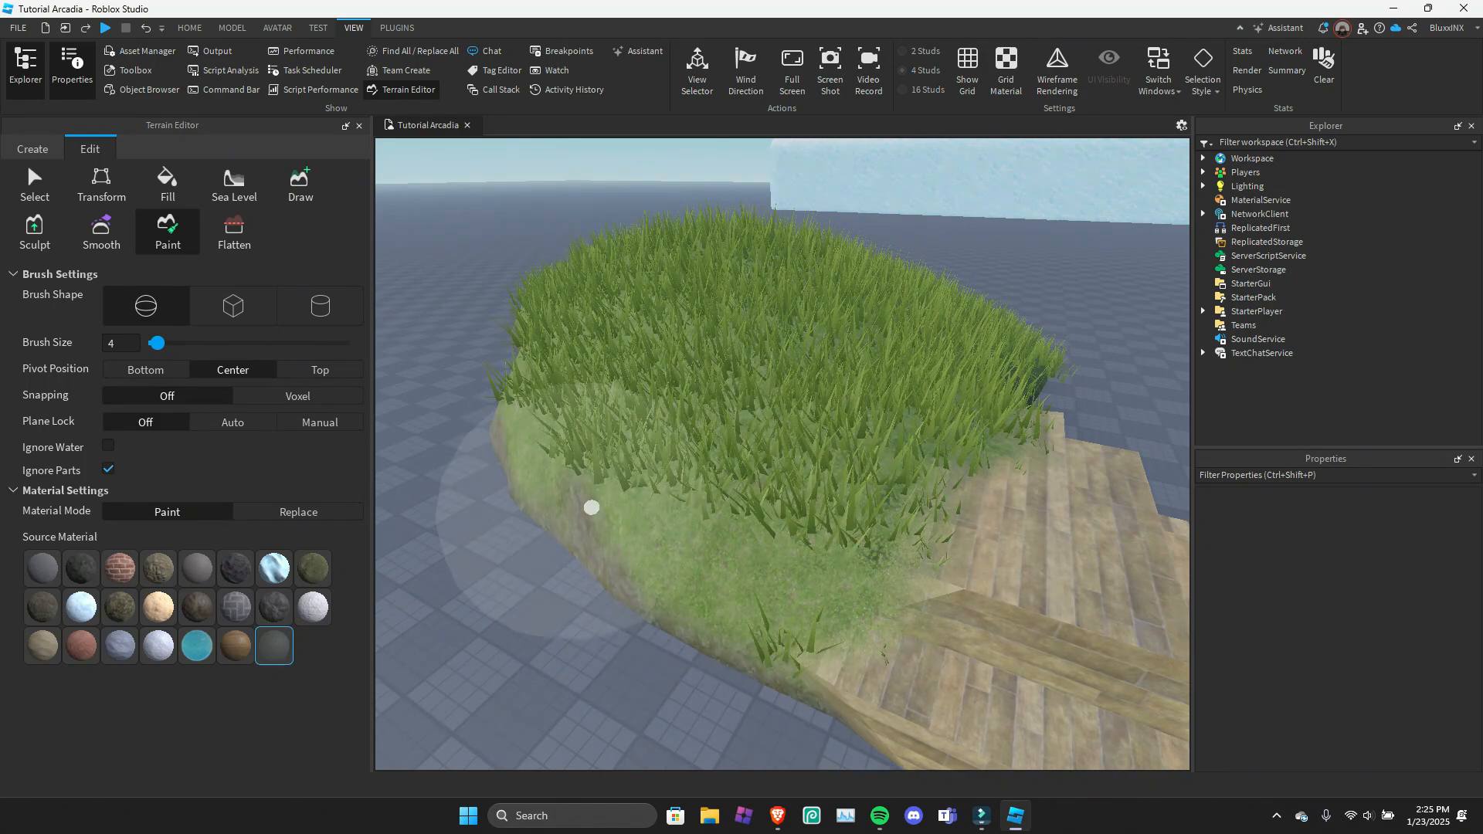
# Set the Paint tool to Replace mode with grass as source and Rock as target, and convert the grass beside the planks.
pyautogui.press('d')
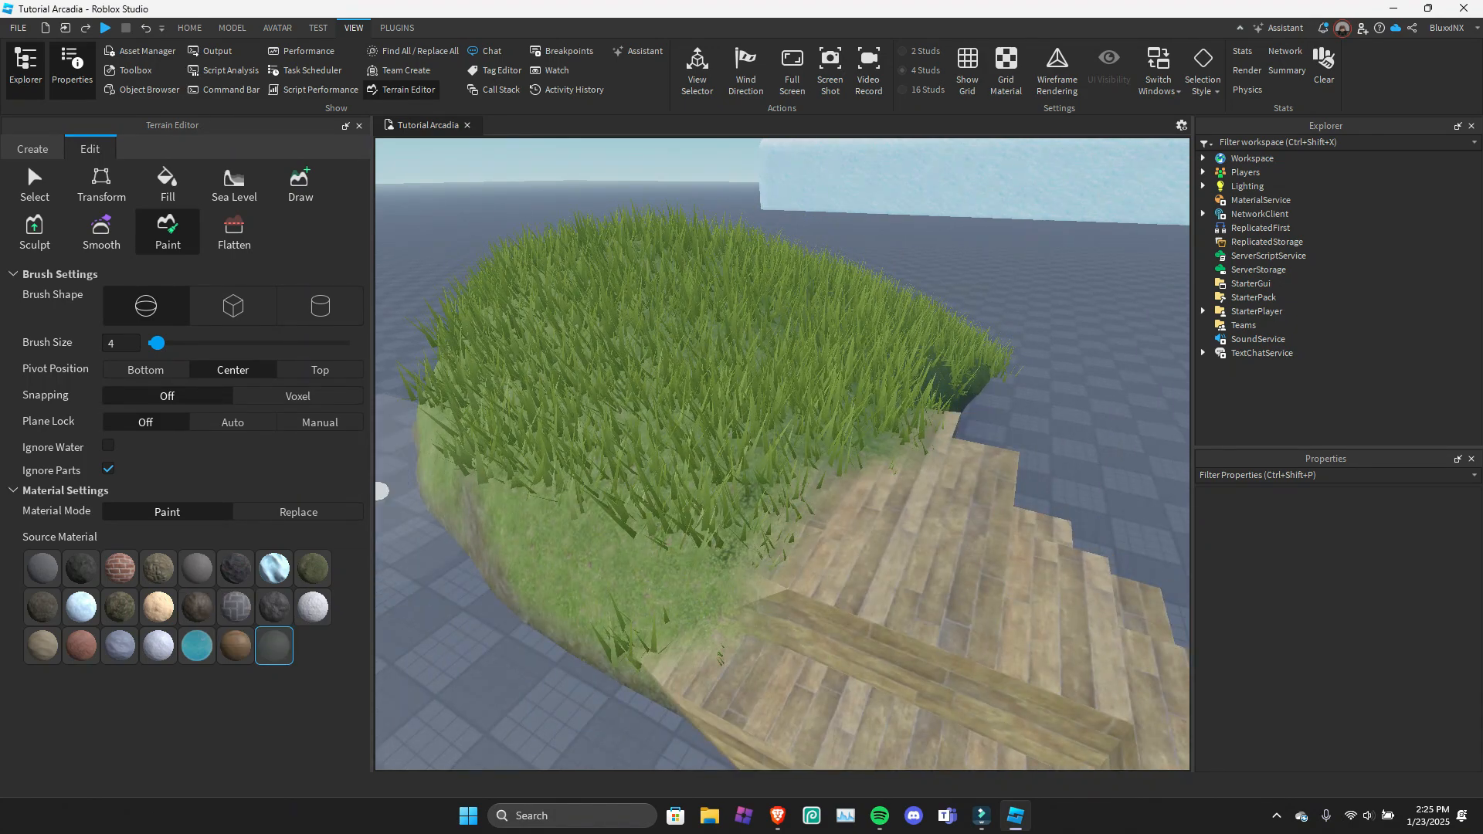
pyautogui.click(298, 512)
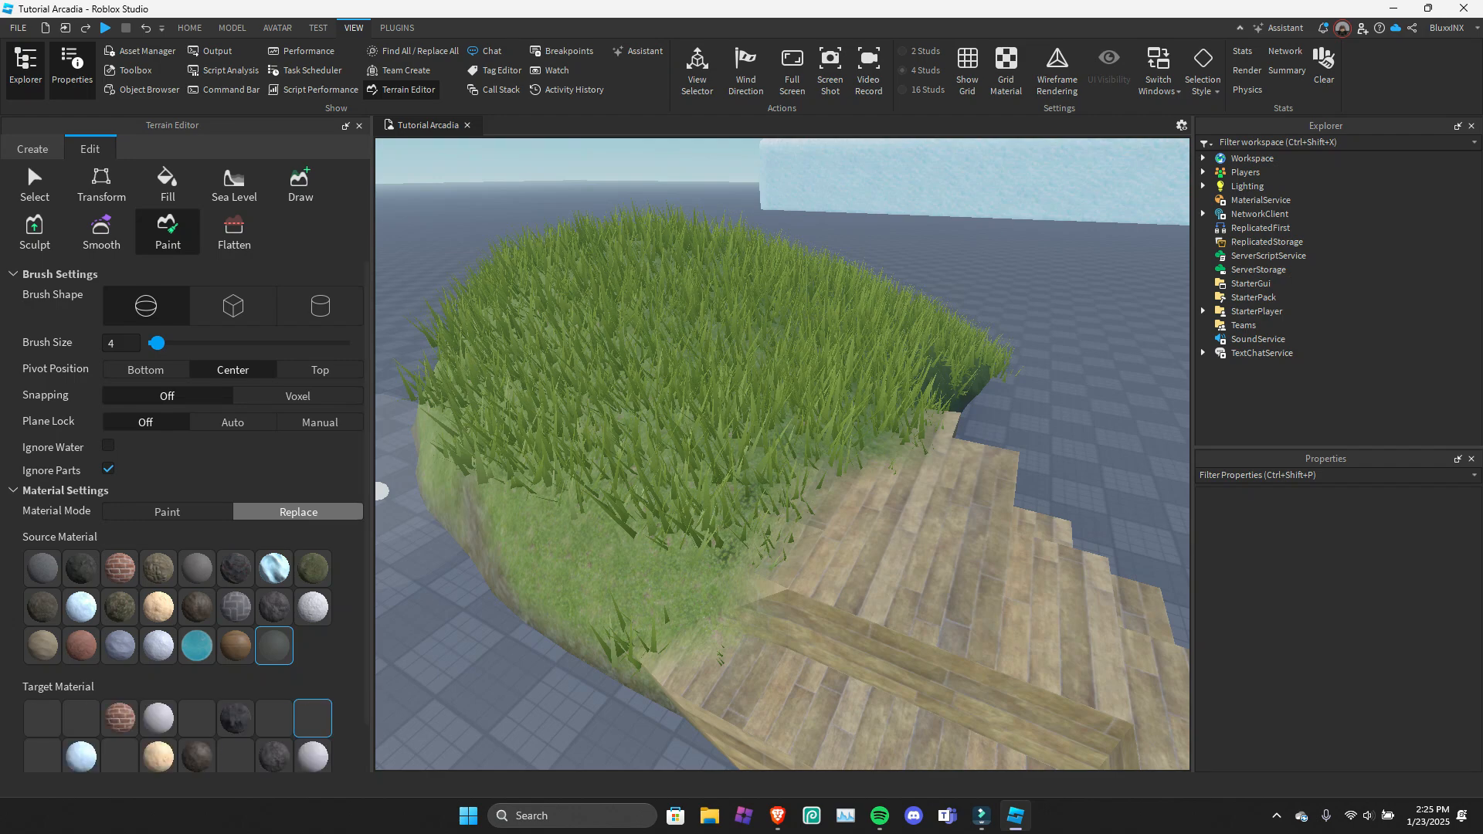
pyautogui.scroll(-1, 81, 640)
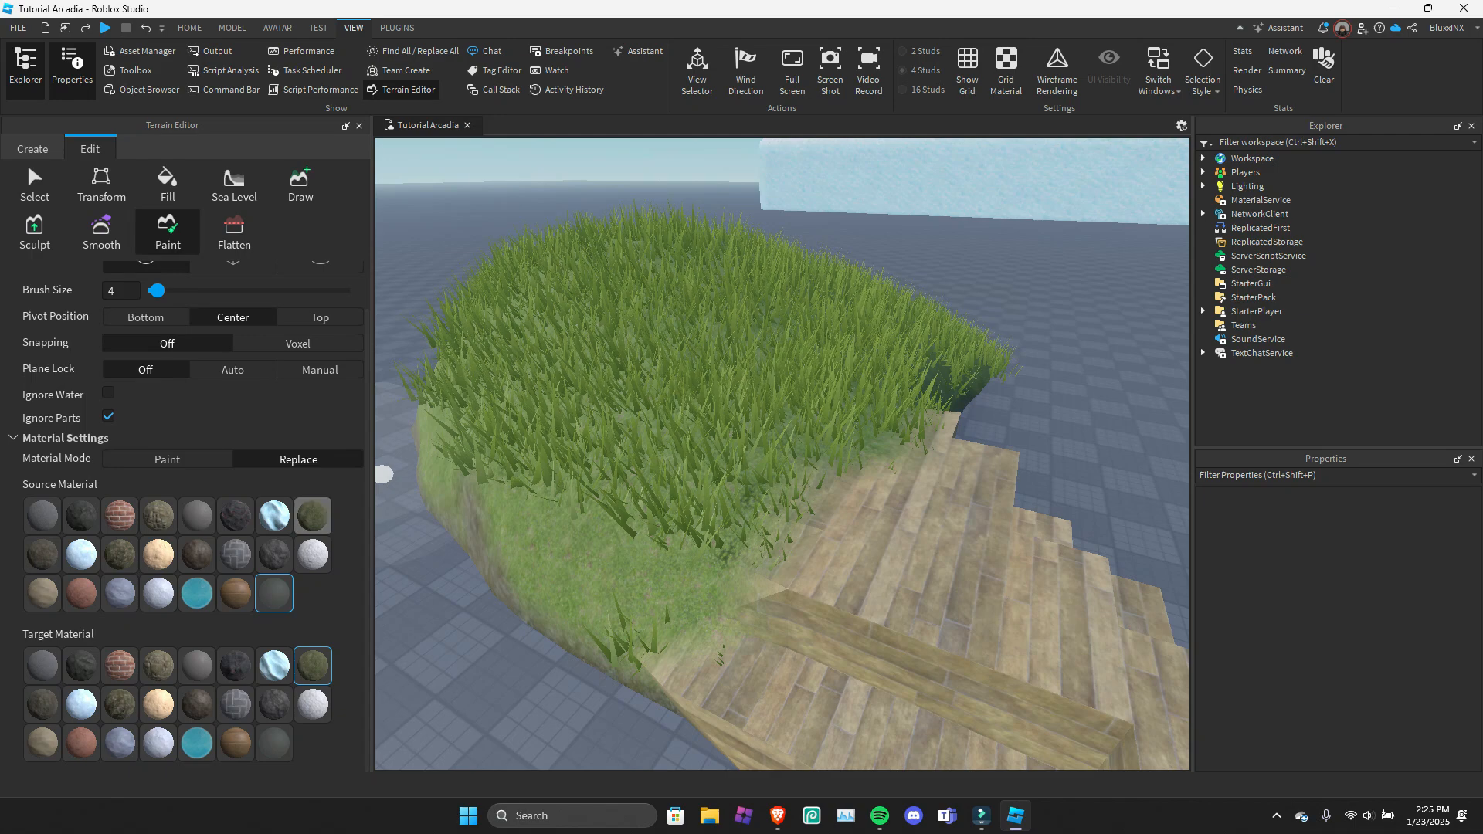
pyautogui.click(313, 516)
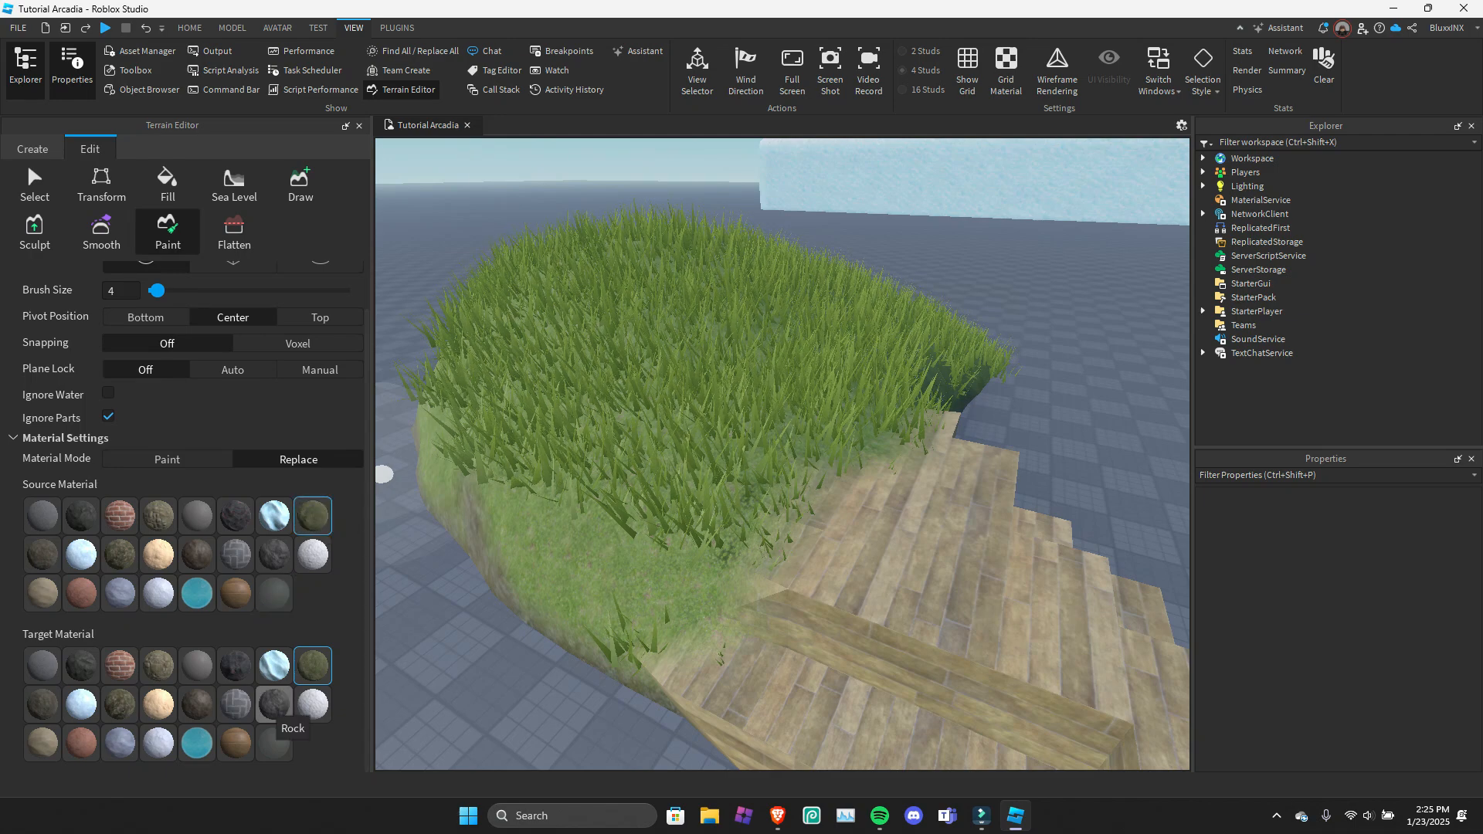
pyautogui.click(274, 704)
pyautogui.moveTo(448, 487)
pyautogui.mouseDown()
pyautogui.moveTo(675, 513)
pyautogui.moveTo(707, 566)
pyautogui.moveTo(841, 421)
pyautogui.mouseUp()
pyautogui.moveTo(762, 493)
pyautogui.mouseDown(button='right')
pyautogui.moveTo(728, 533)
pyautogui.moveTo(952, 610)
pyautogui.mouseUp(button='right')
pyautogui.press('d')
pyautogui.press('d')
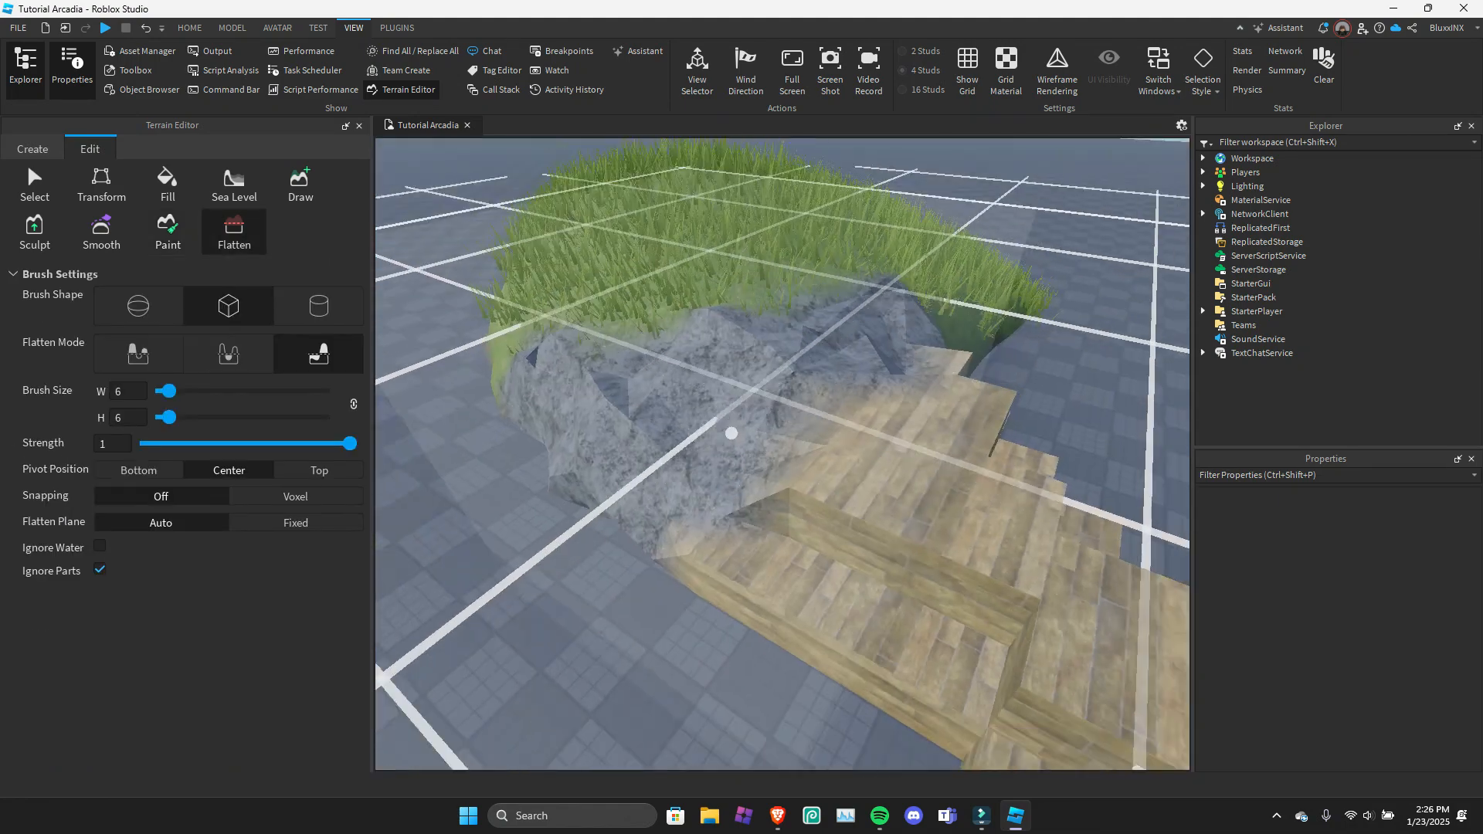
# Level the top of the grass mound with the Flatten tool and close the Terrain Editor.
pyautogui.press('s')
pyautogui.moveTo(762, 371); pyautogui.dragTo(765, 364, button='right')
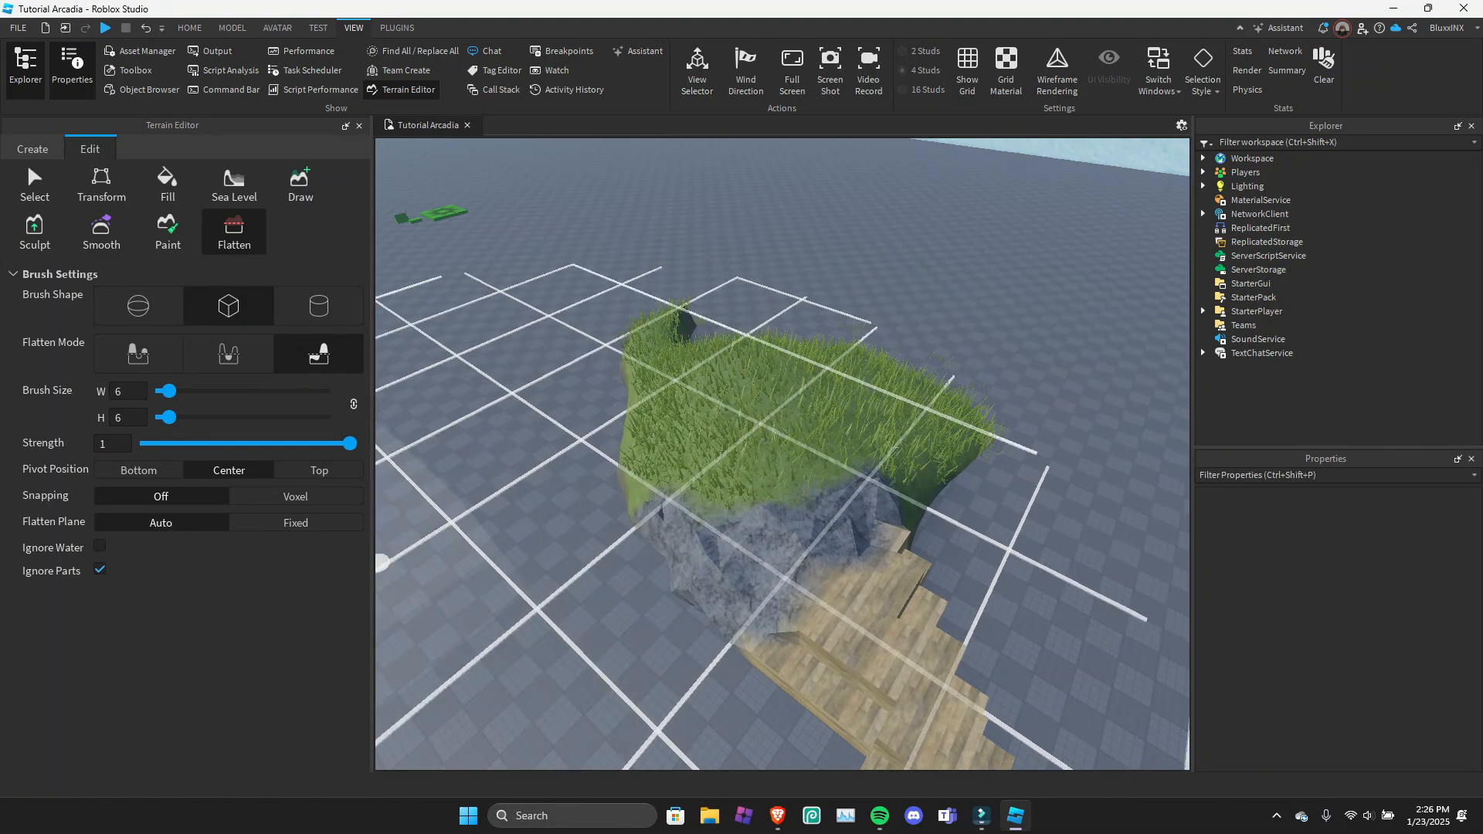
pyautogui.click(138, 354)
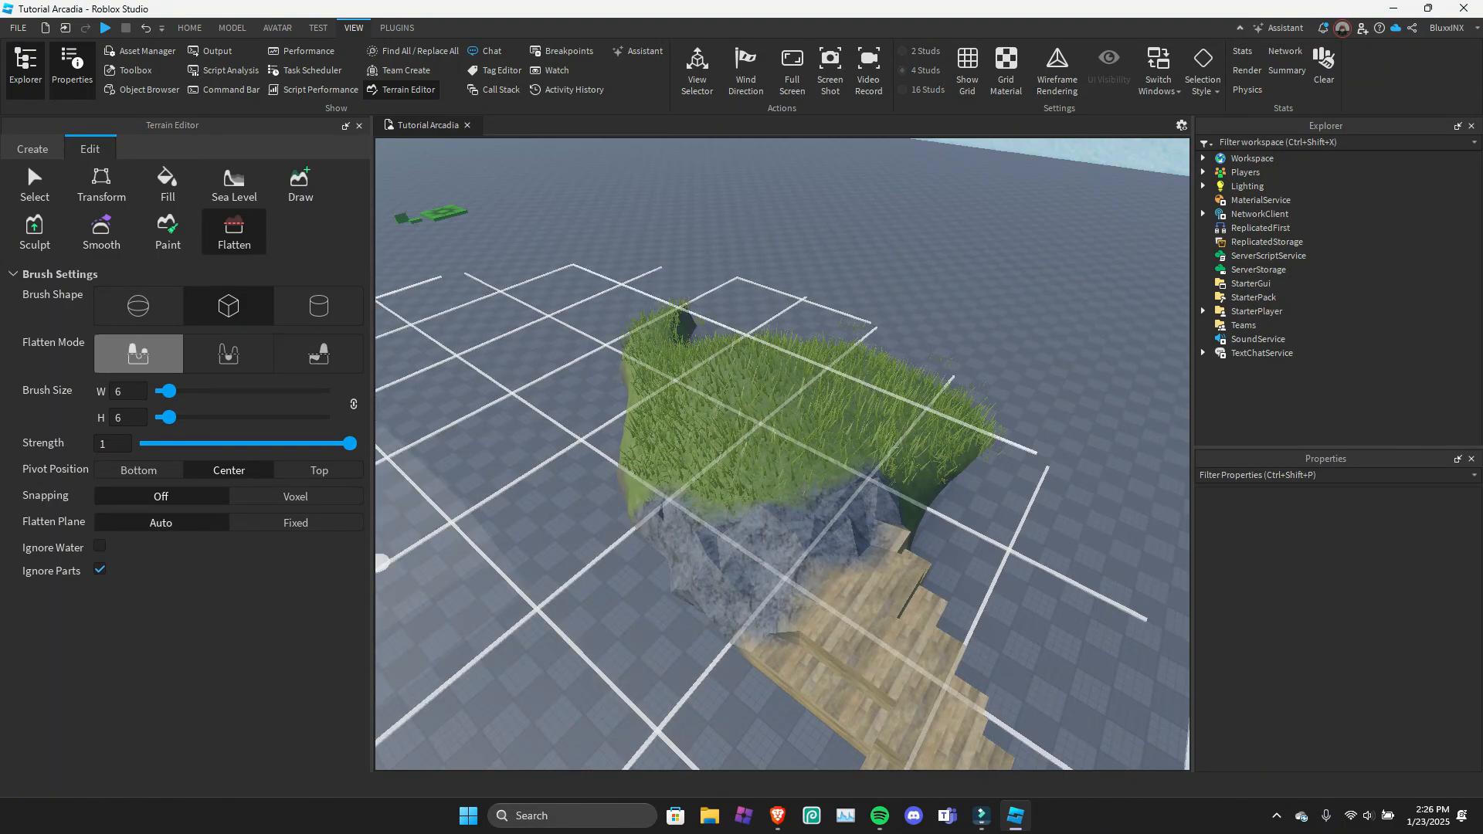
pyautogui.moveTo(900, 410); pyautogui.dragTo(815, 391, button='right')
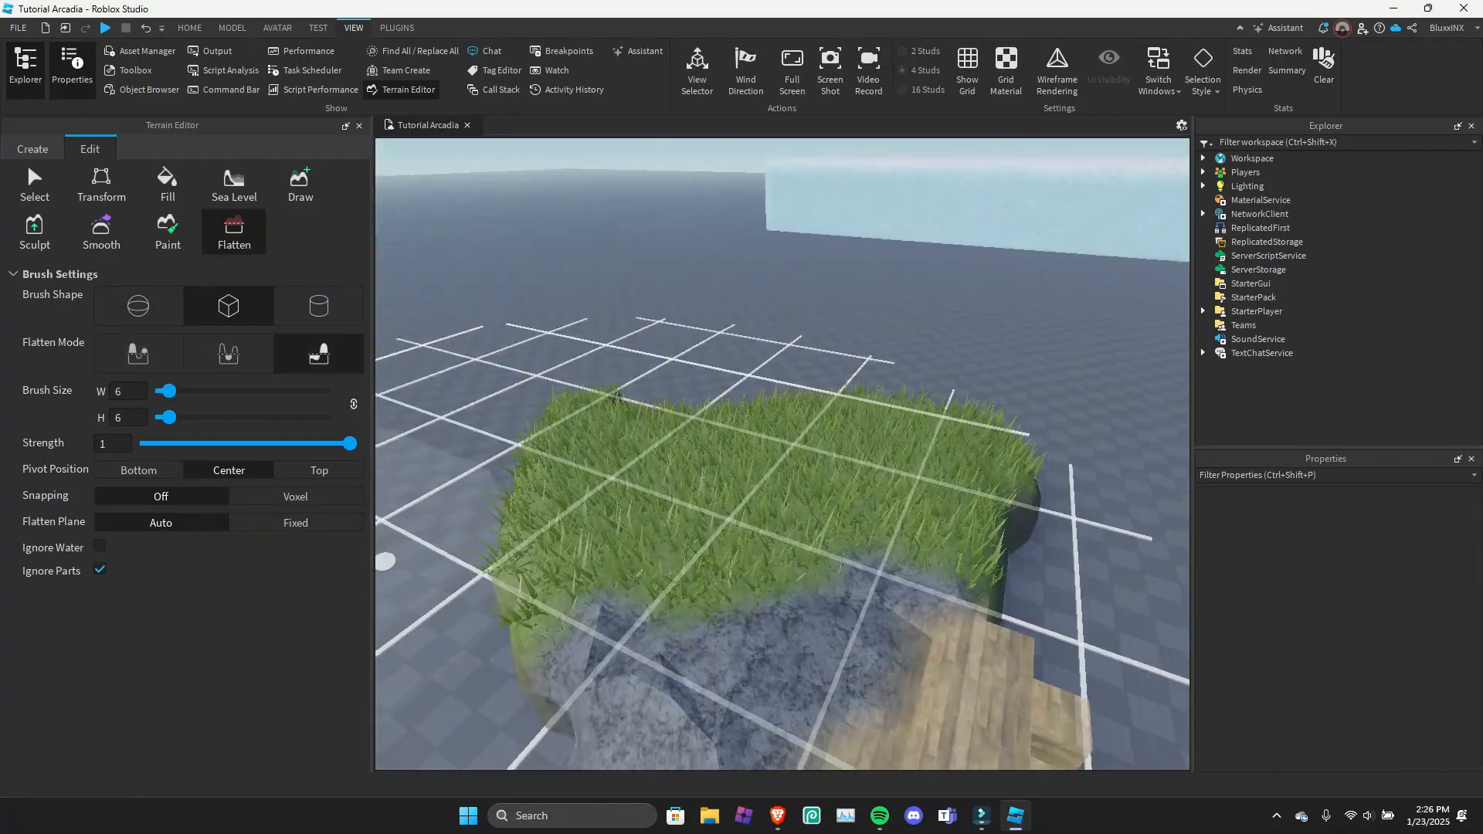
pyautogui.press('s')
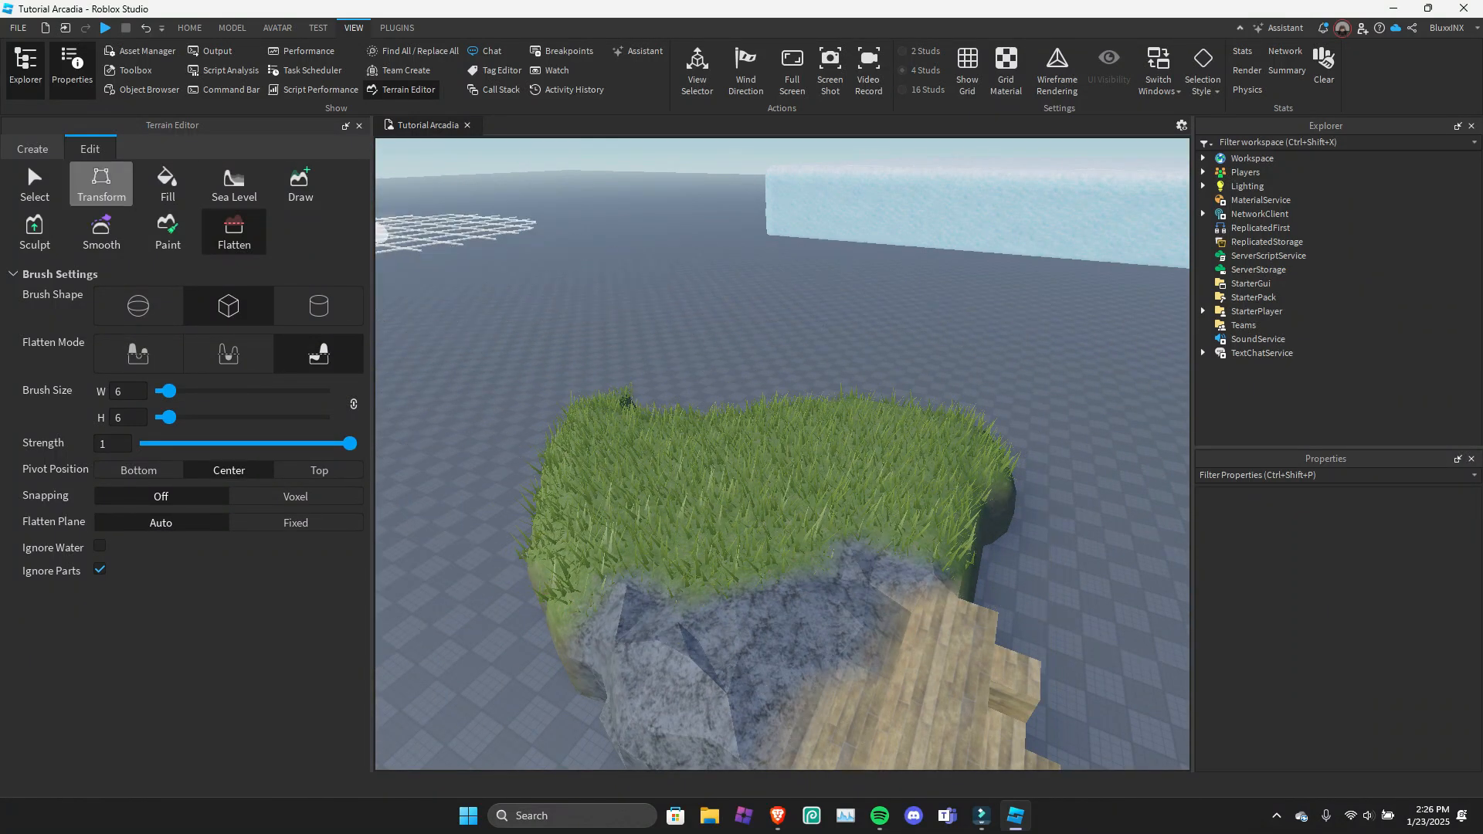
pyautogui.click(358, 126)
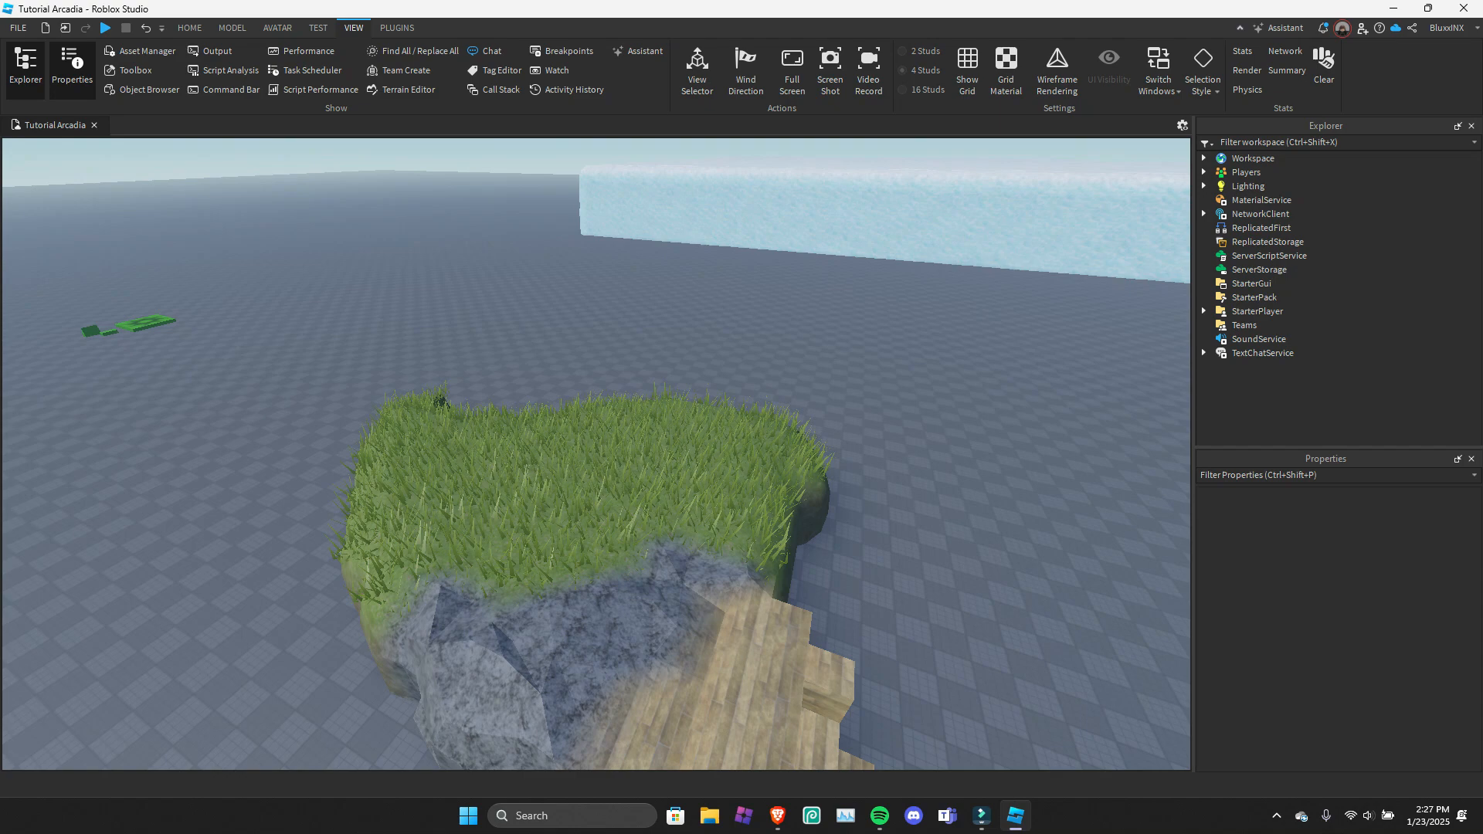
# Open the Chat window for a brief look and close it again.
pyautogui.click(486, 51)
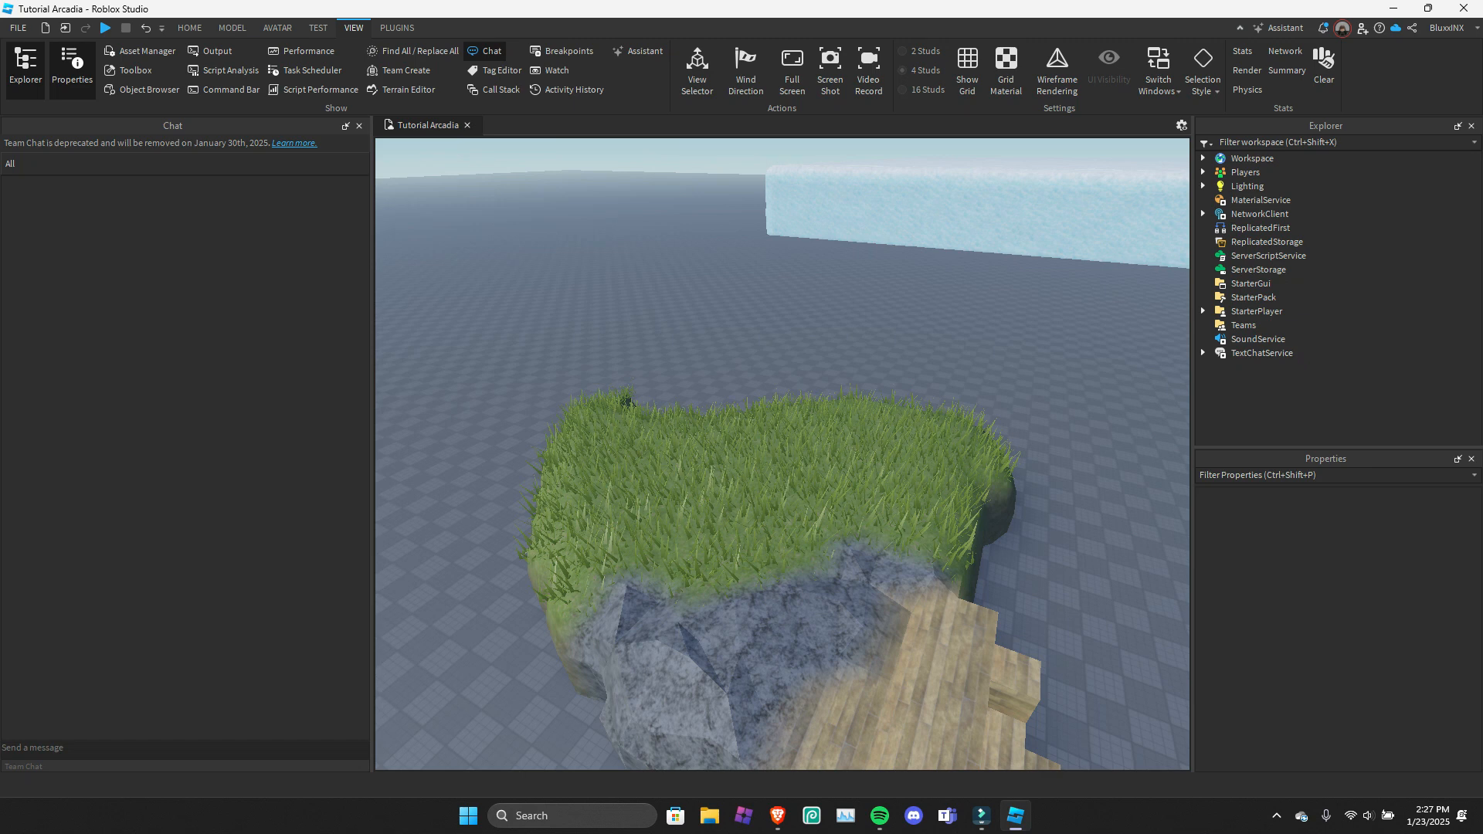
pyautogui.click(359, 126)
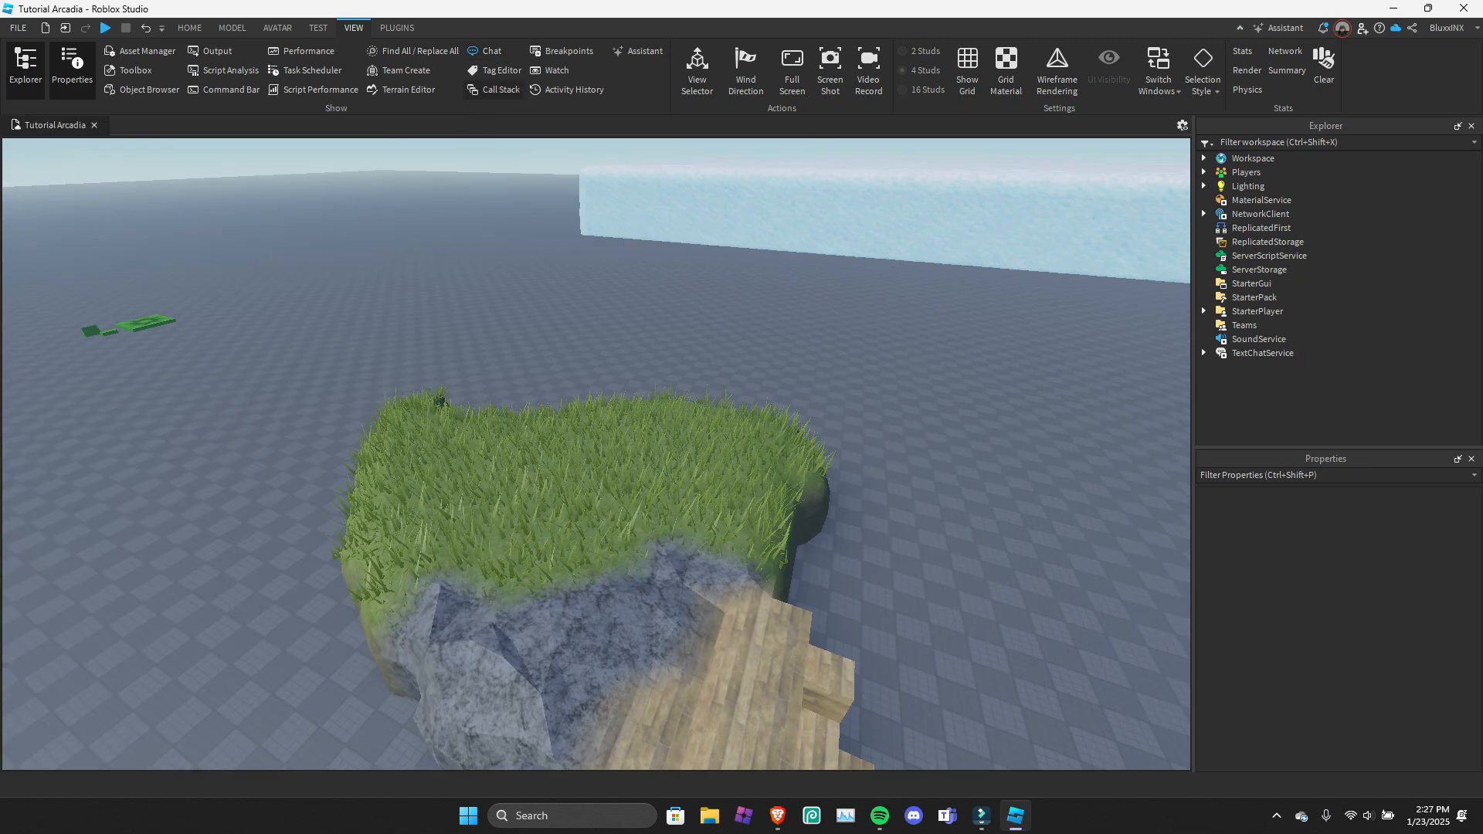
# Open the Tag Editor window, look over its tag controls, and close it again.
pyautogui.click(495, 71)
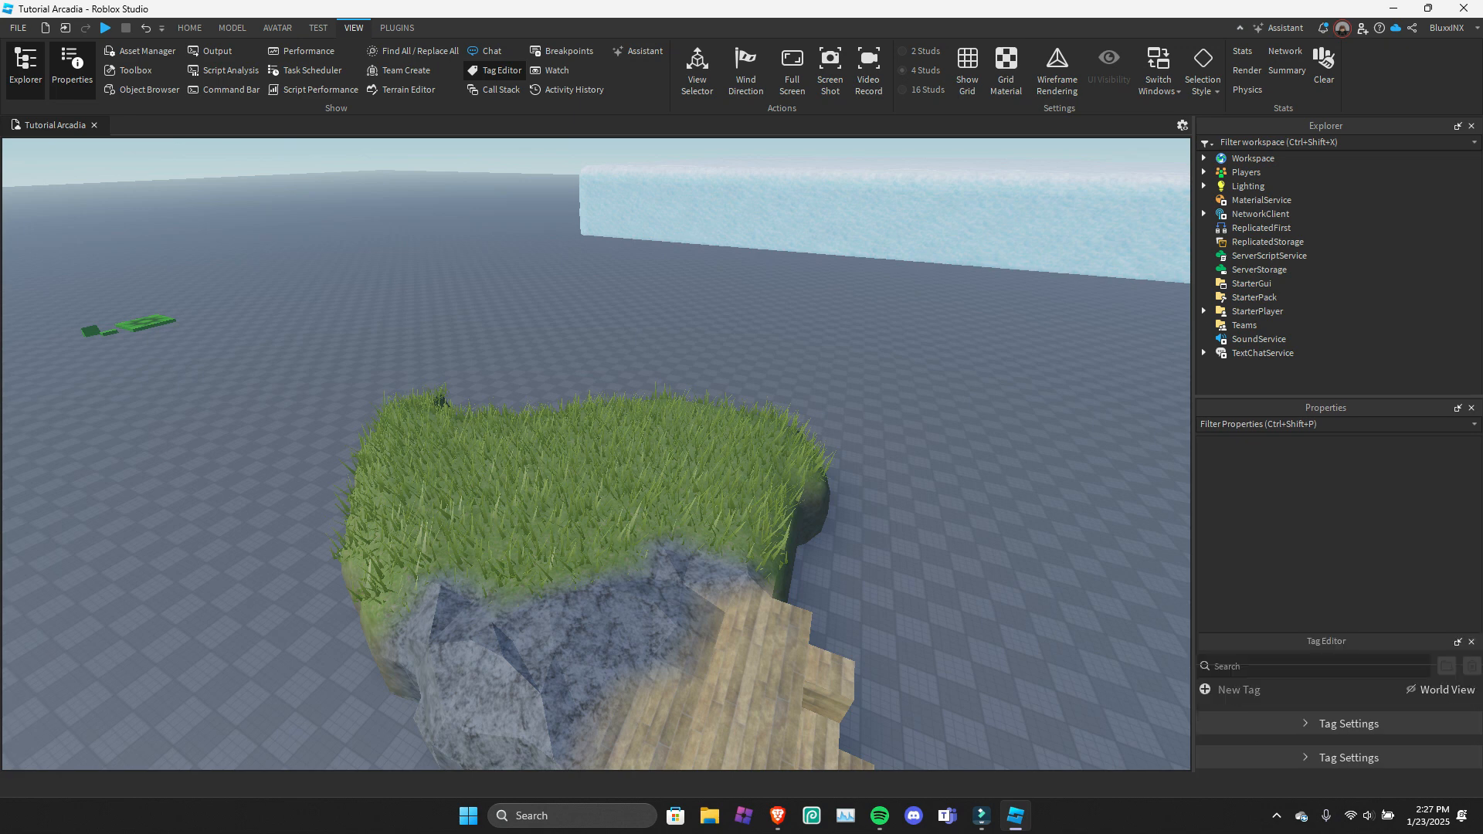
pyautogui.moveTo(1339, 493); pyautogui.dragTo(1339, 519)
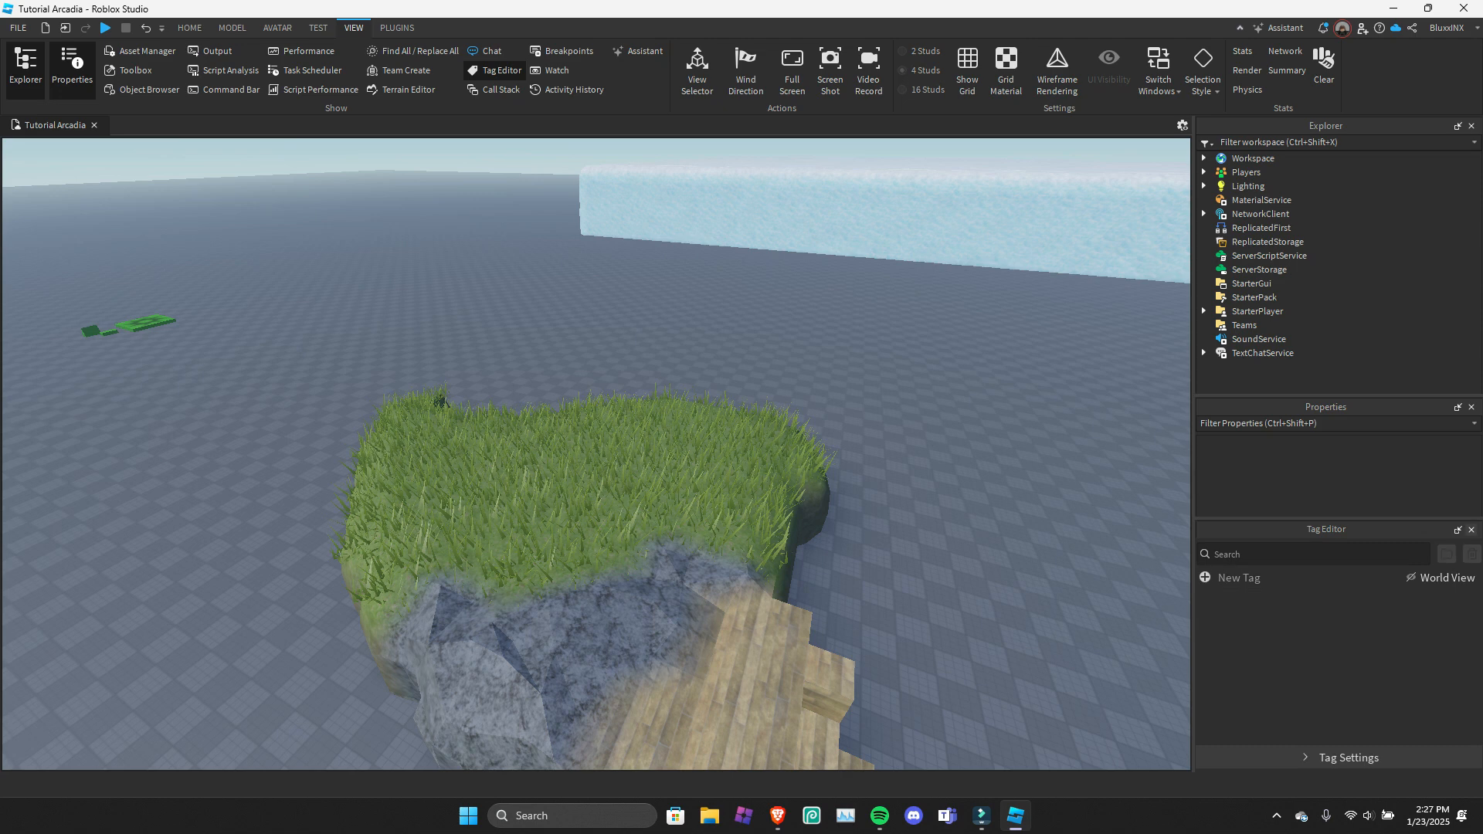
pyautogui.click(1472, 530)
# Look briefly at the Call Stack and Breakpoints windows, closing each one after viewing it.
pyautogui.click(495, 90)
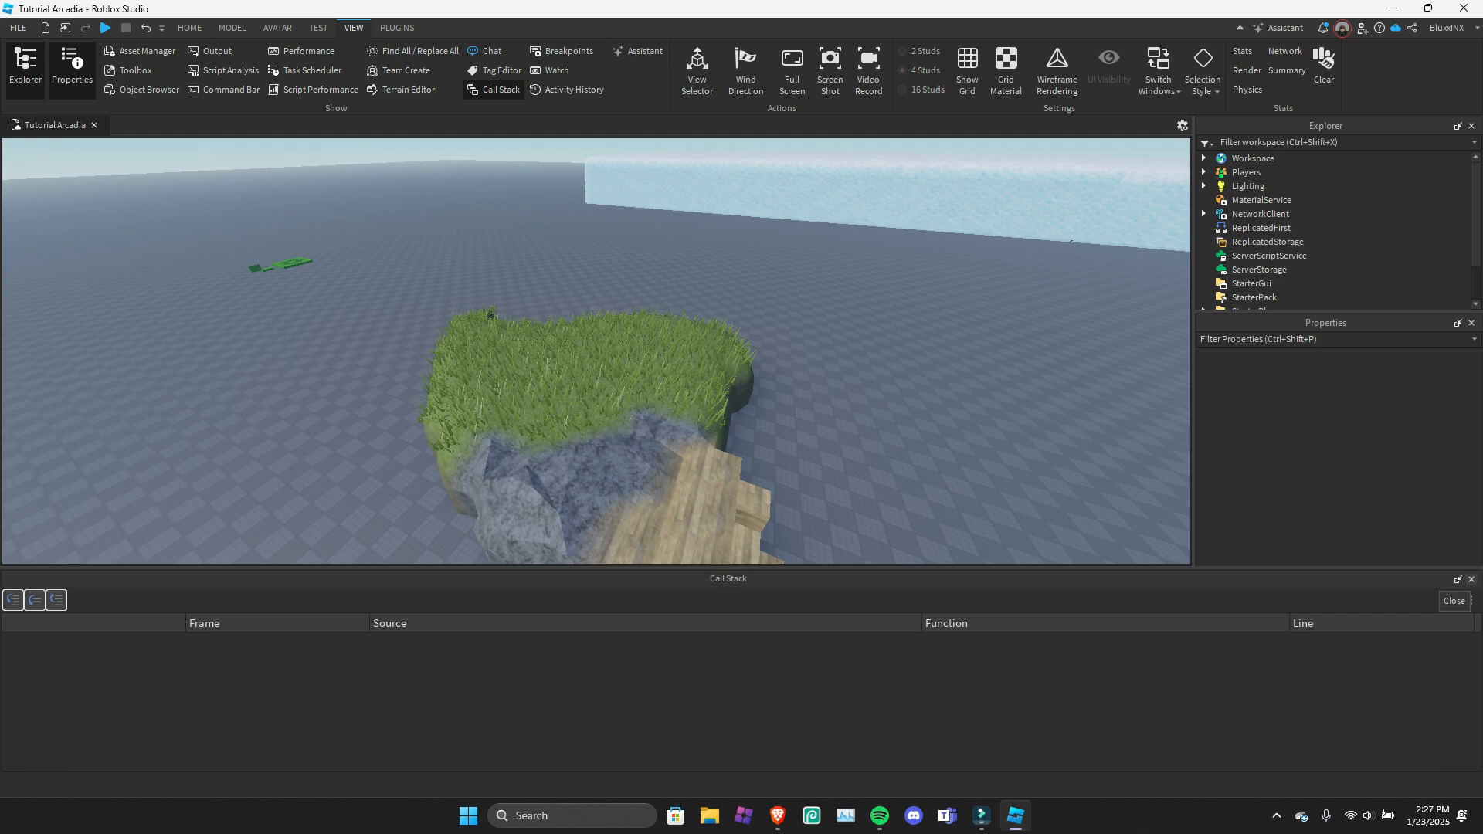
pyautogui.click(495, 90)
pyautogui.click(563, 51)
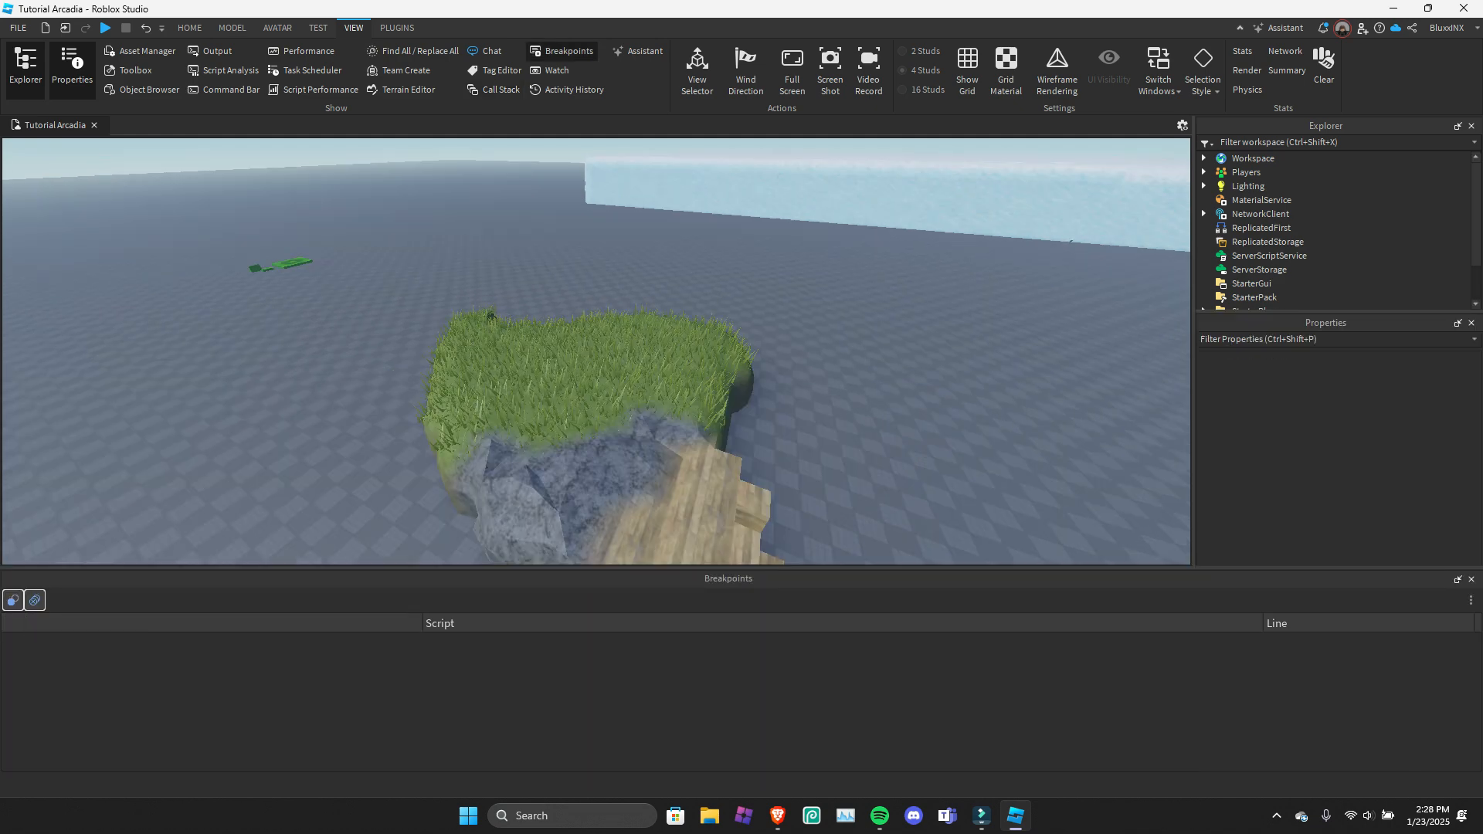
pyautogui.click(1472, 580)
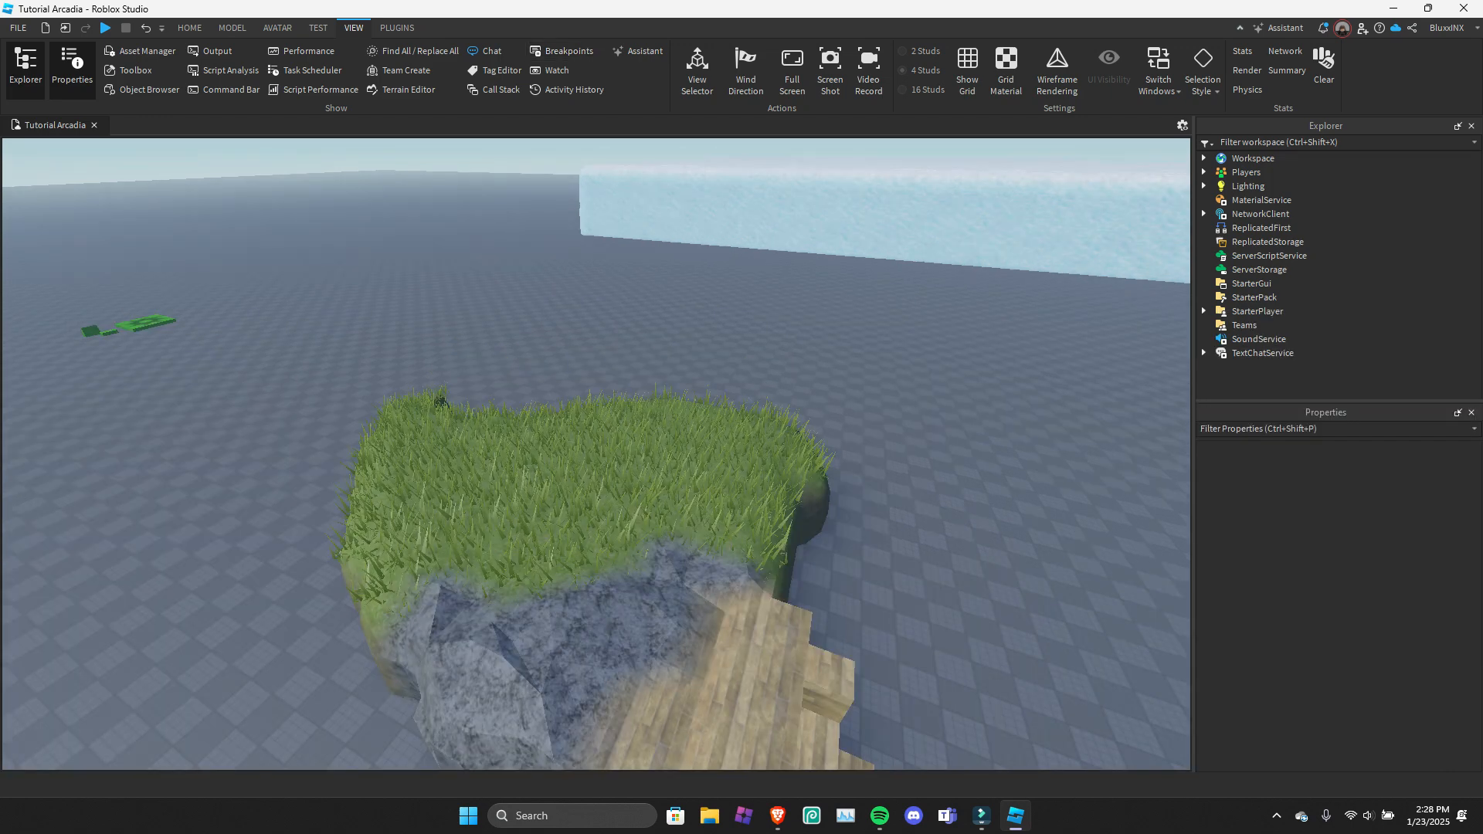
# Open the Watch window, view its My Watches list, and close the window.
pyautogui.click(550, 70)
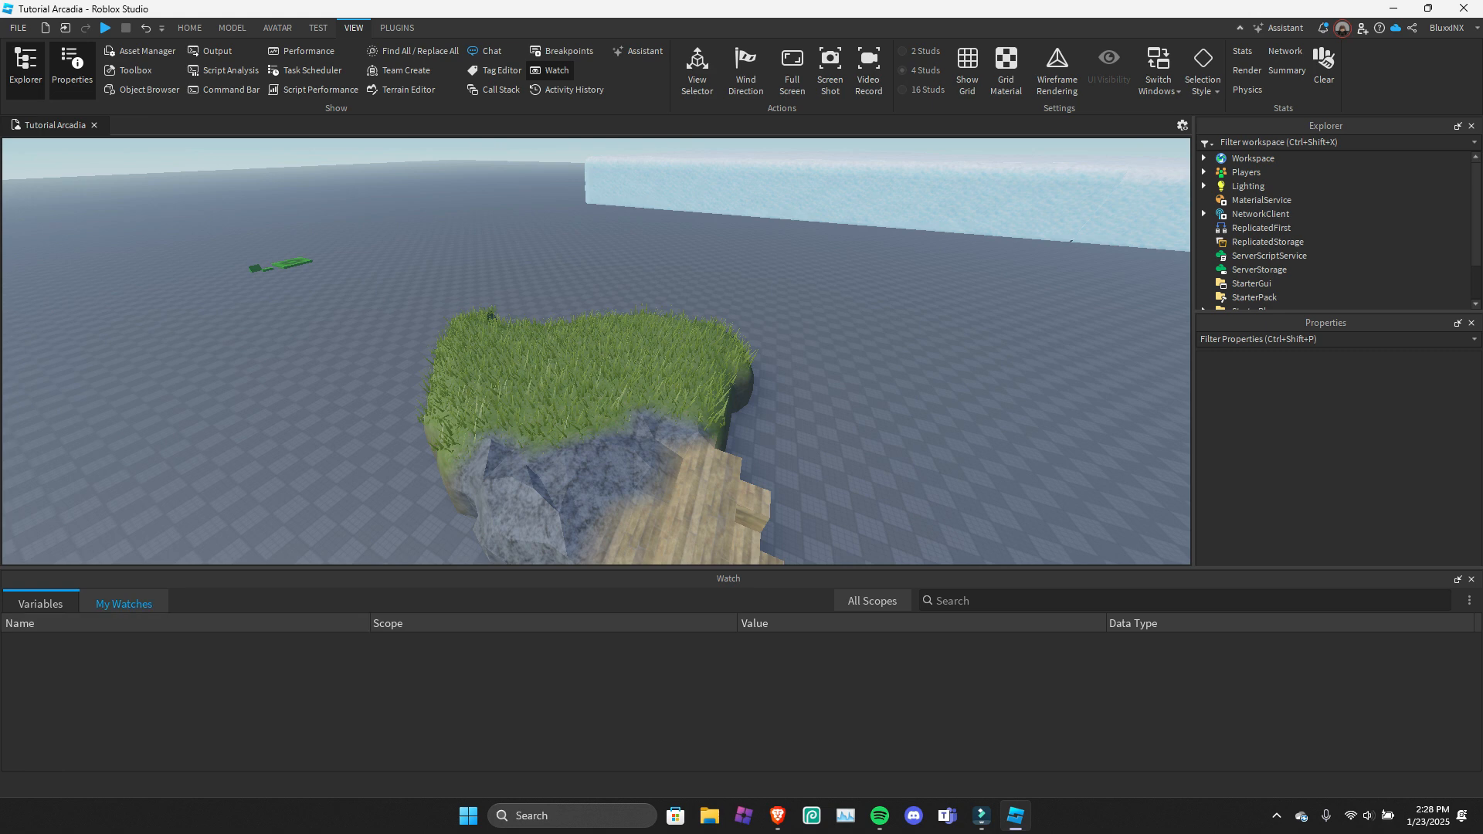
pyautogui.click(124, 603)
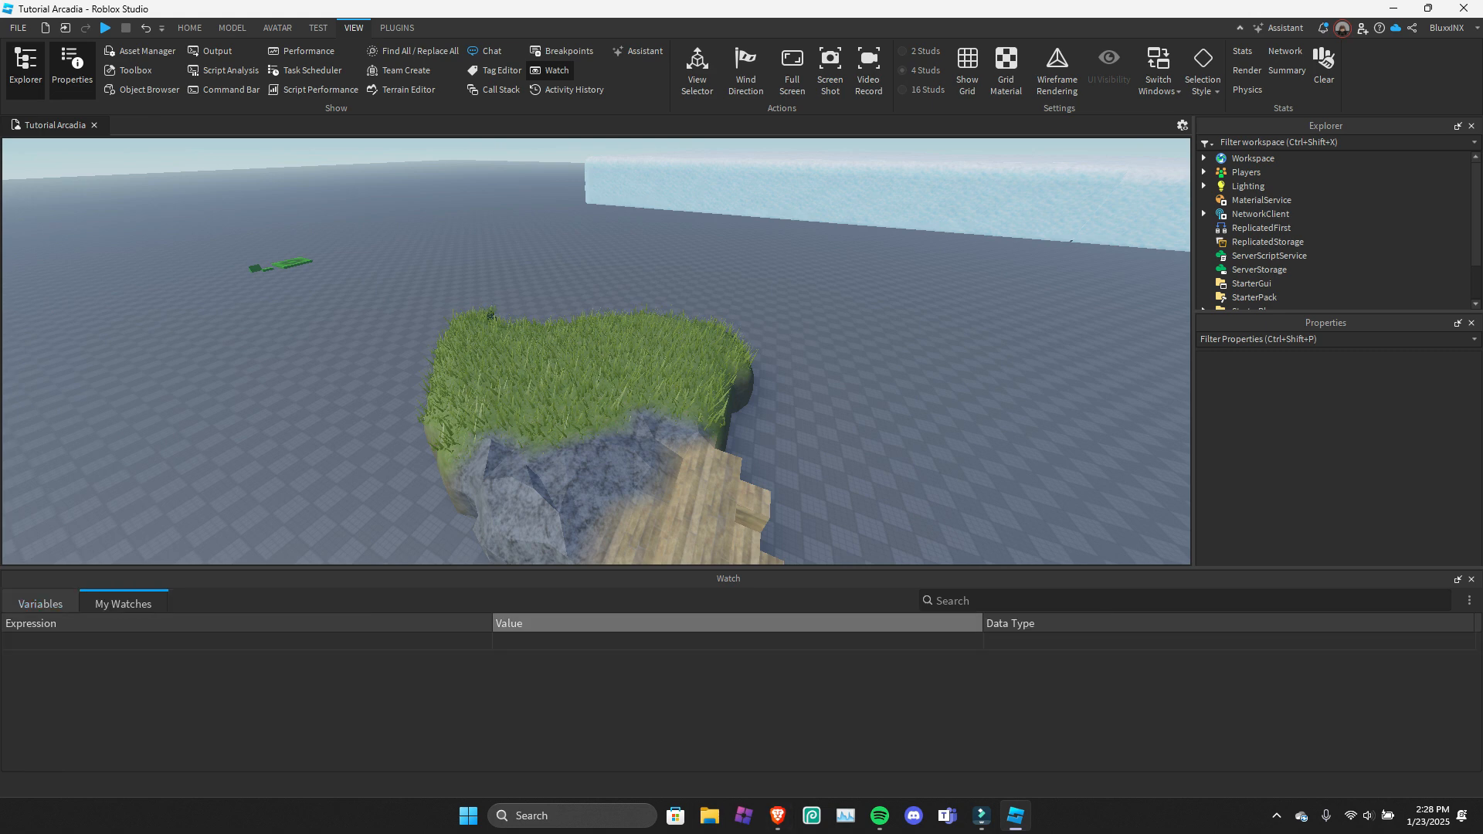
pyautogui.click(550, 70)
# Review the experience's Activity History and the Assistant's suggestions, closing each window after viewing it.
pyautogui.click(568, 89)
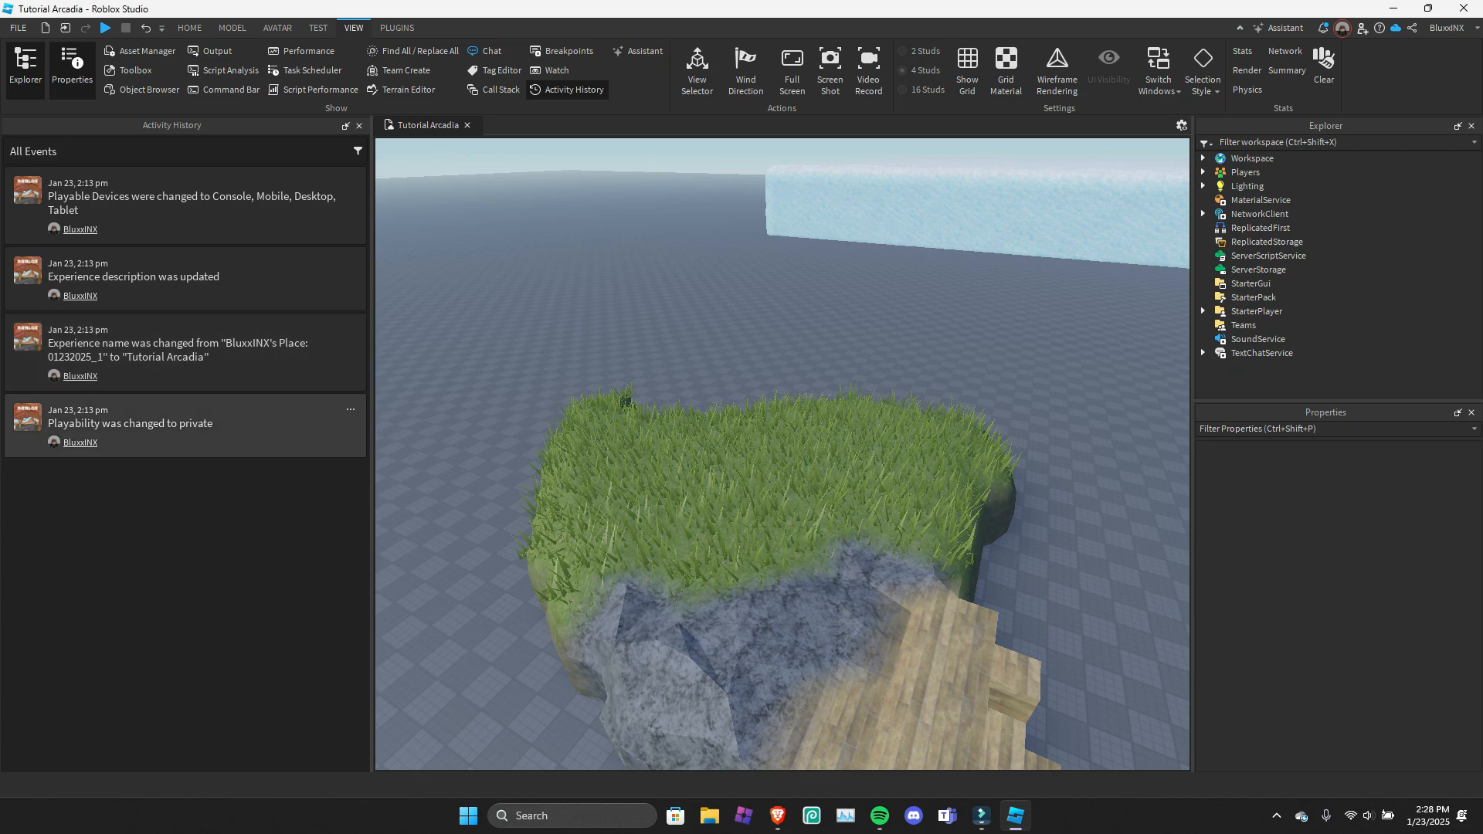
pyautogui.click(568, 90)
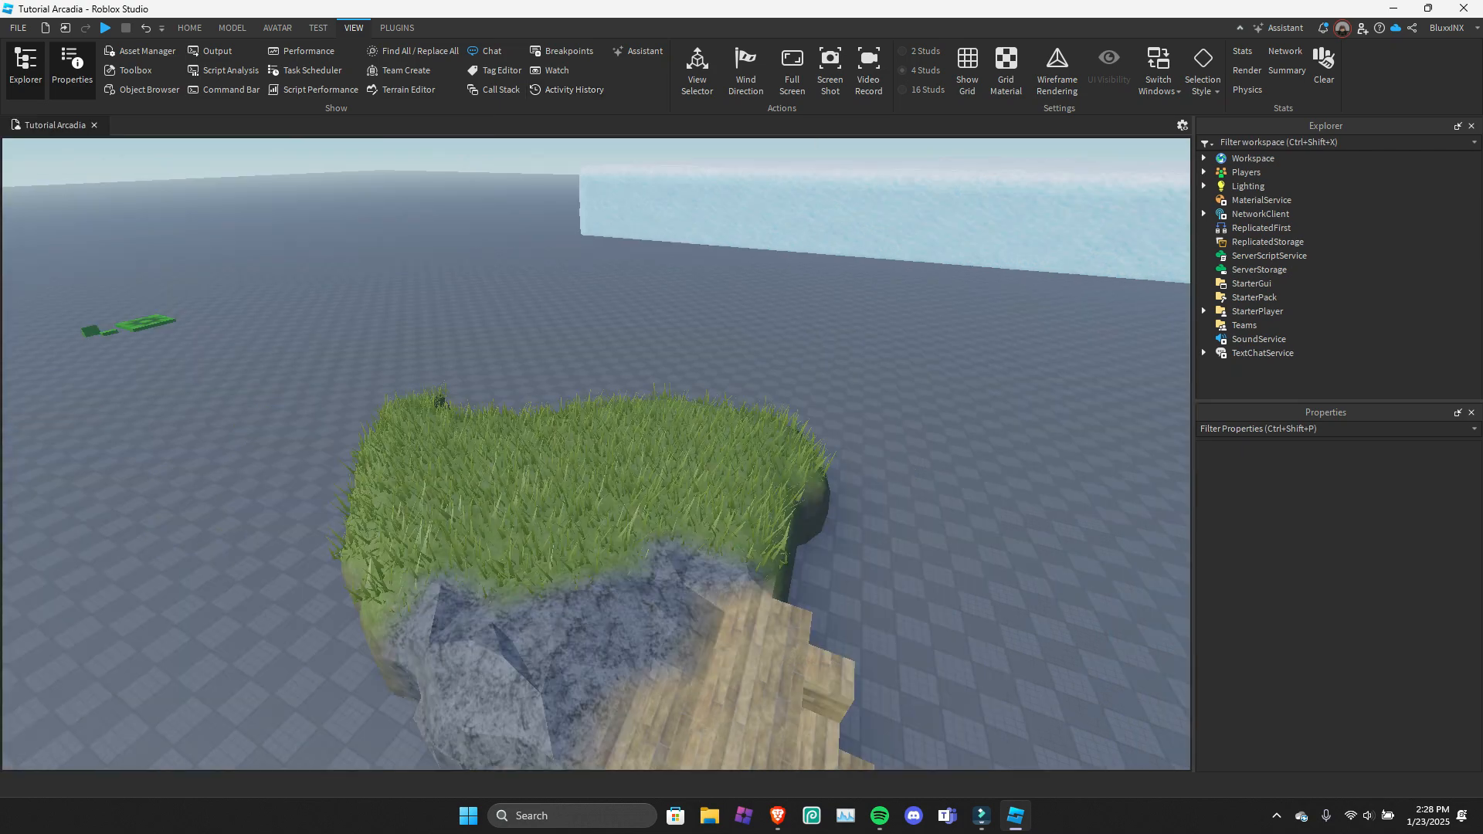
pyautogui.click(638, 51)
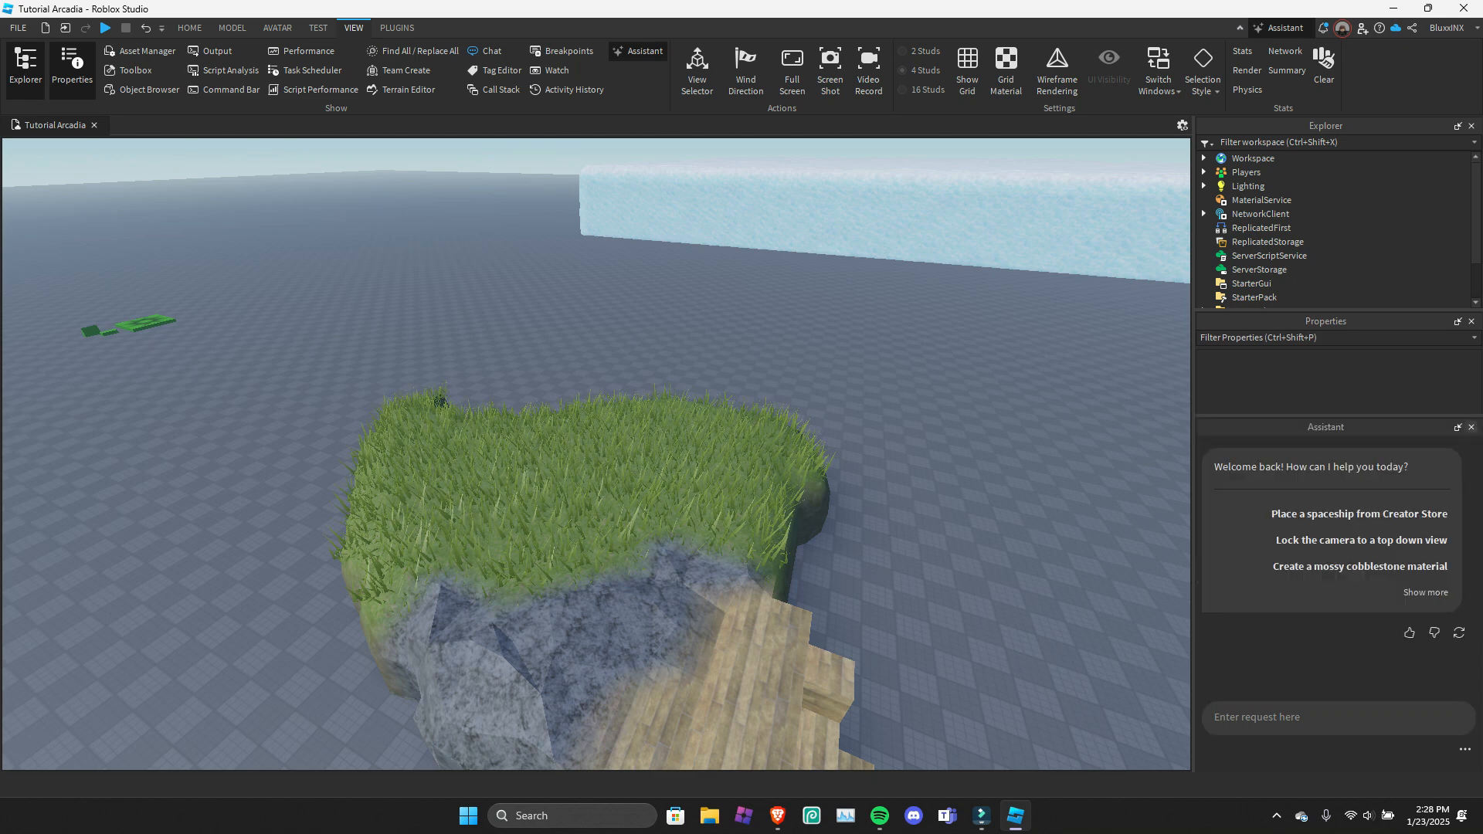
pyautogui.click(1471, 427)
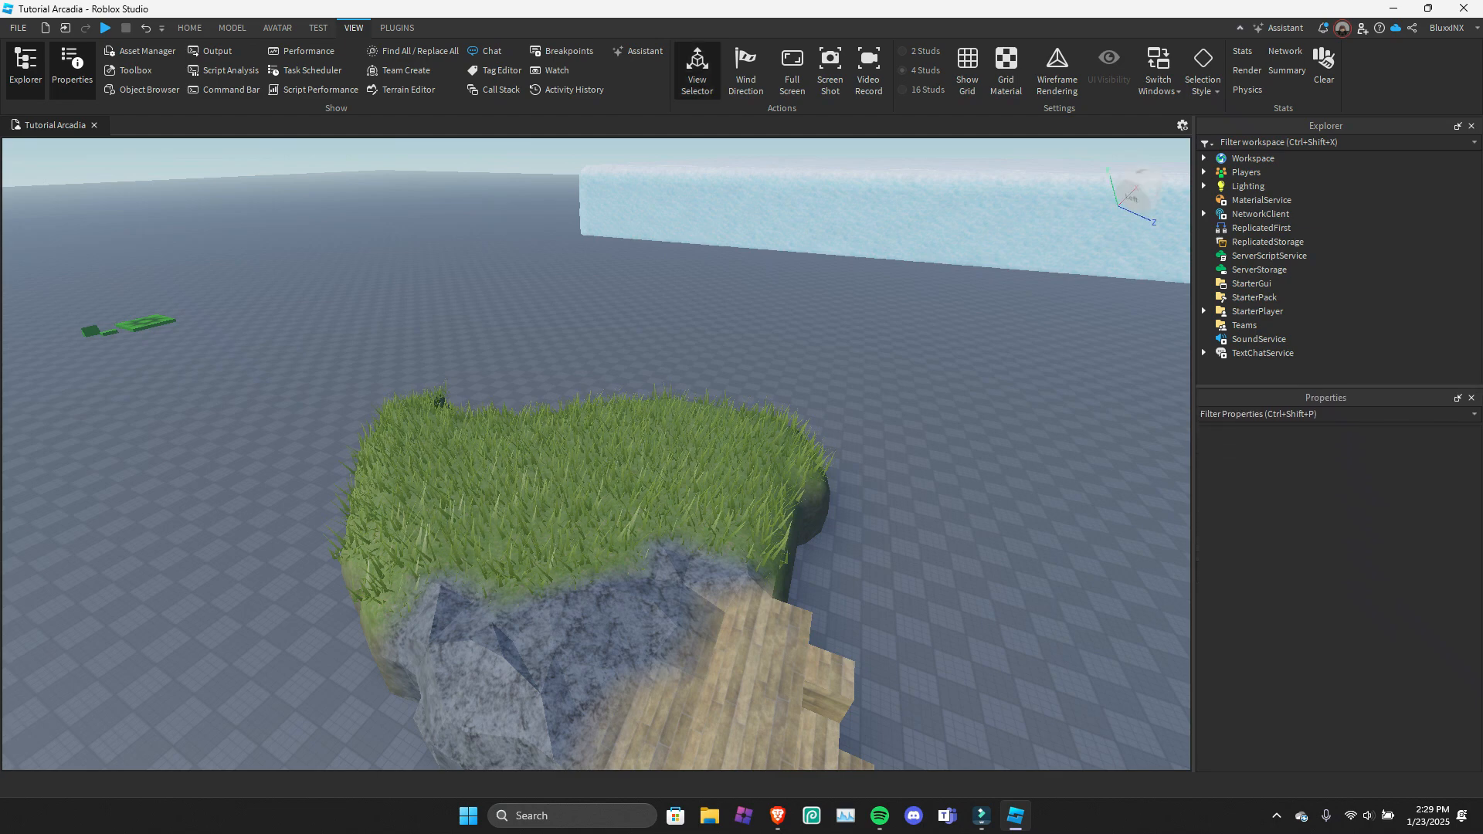
# Explore the View Selector cube by orbiting the camera and snapping it to the Right, Top, Left and Bottom views.
pyautogui.moveTo(596, 455); pyautogui.dragTo(410, 510, button='right')
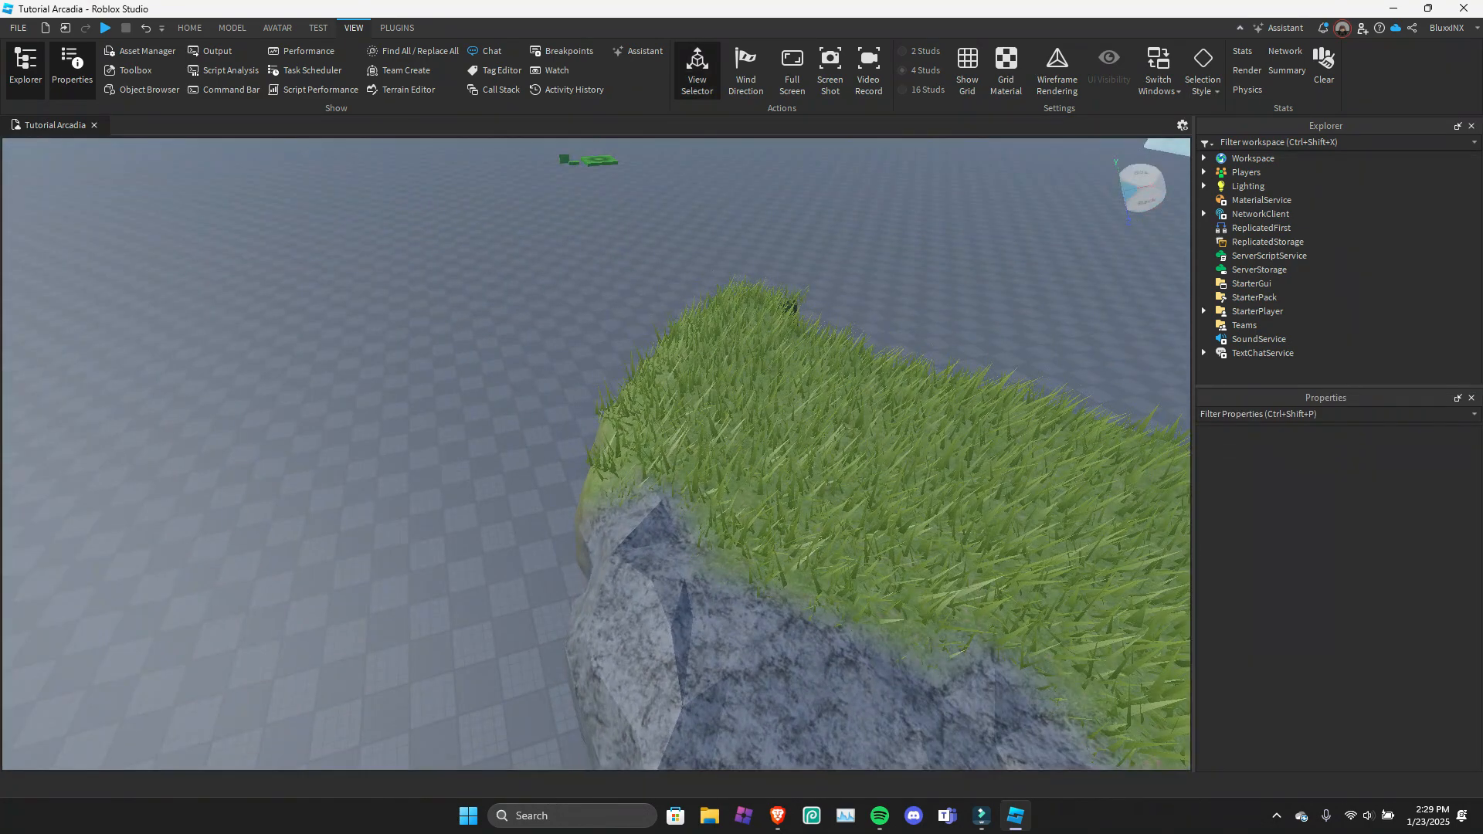
pyautogui.moveTo(597, 454); pyautogui.dragTo(645, 408, button='right')
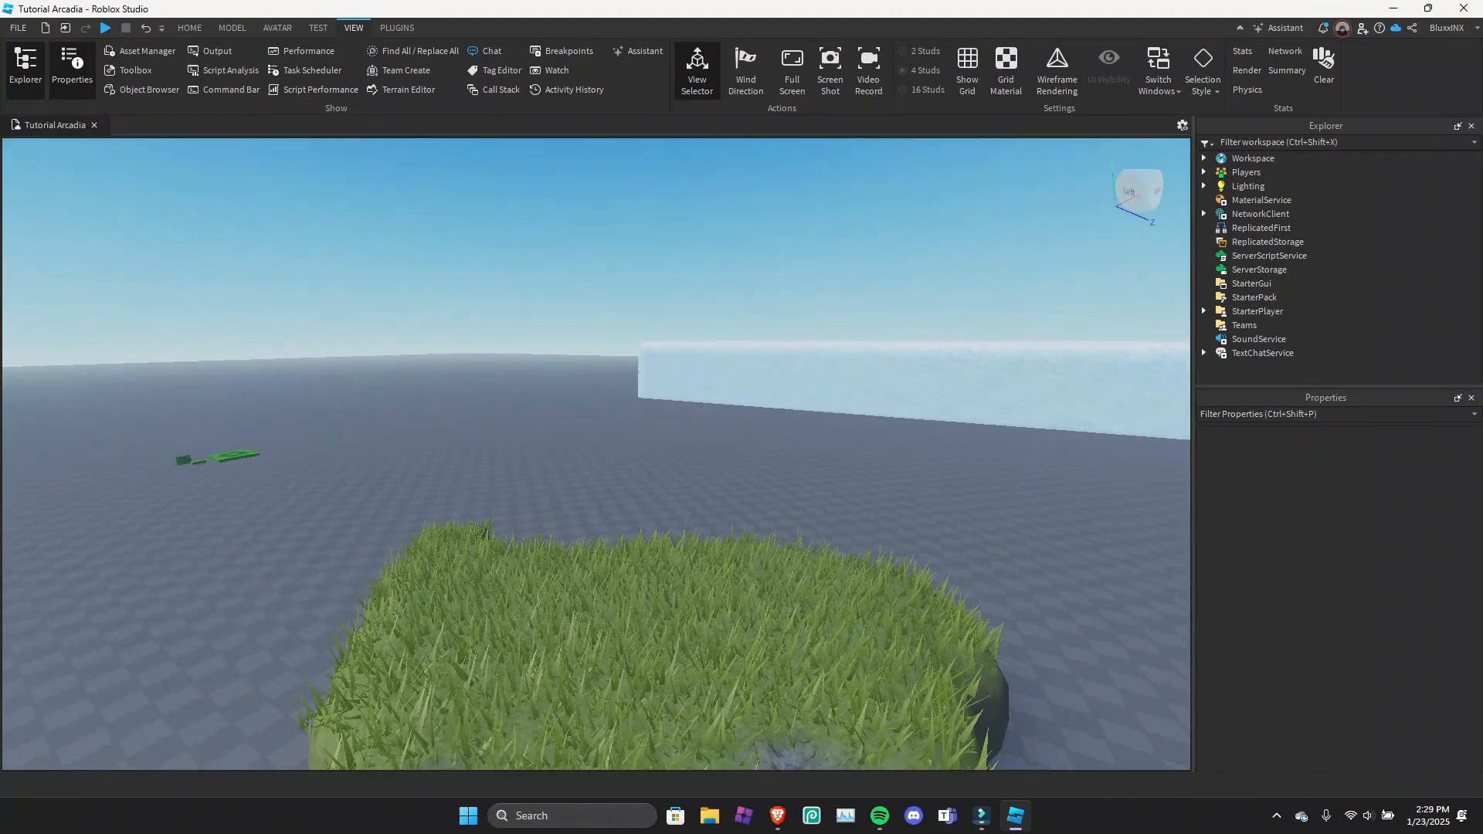
pyautogui.moveTo(597, 454); pyautogui.dragTo(238, 494, button='right')
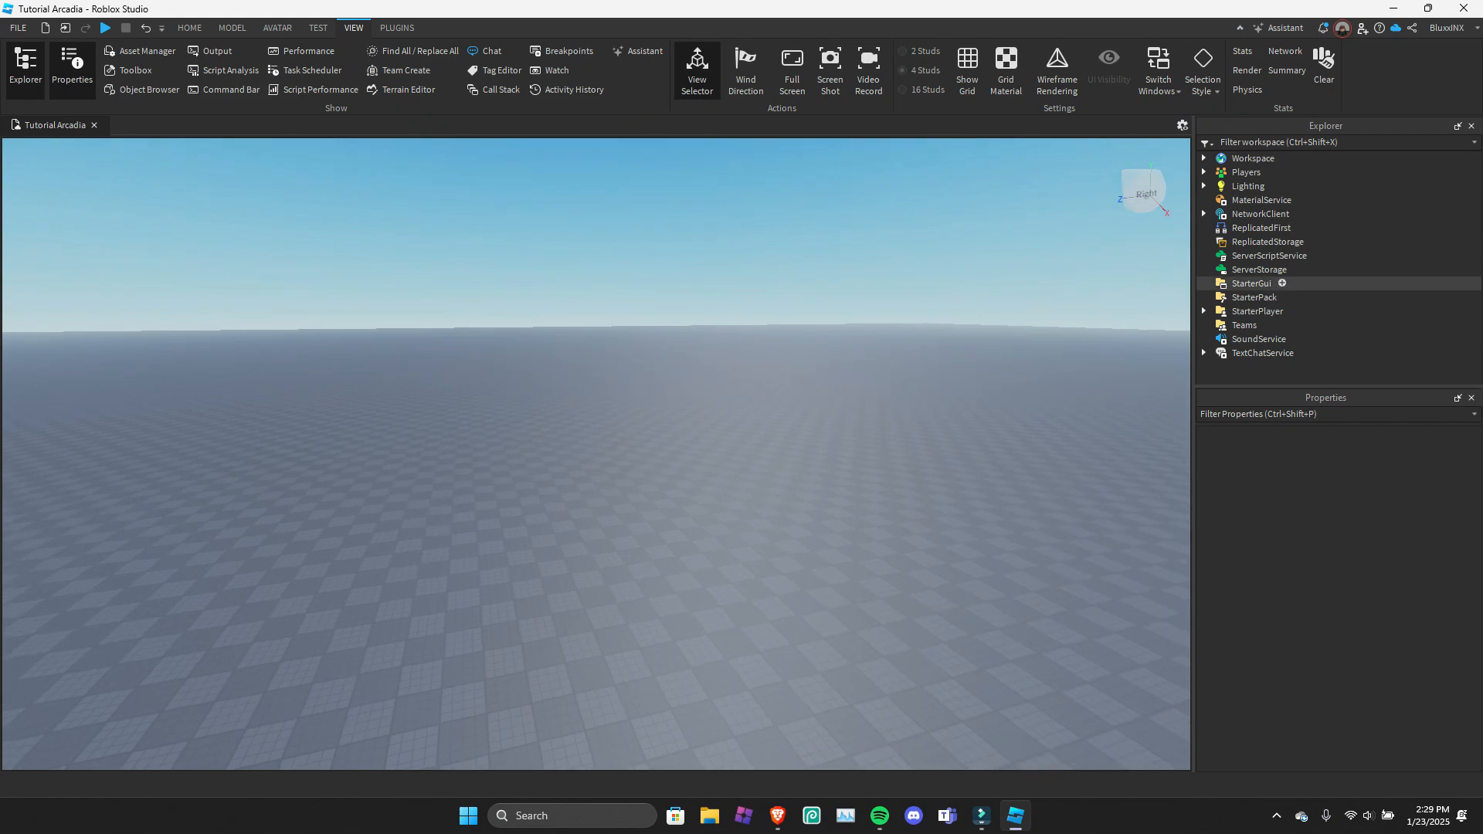
pyautogui.click(1146, 193)
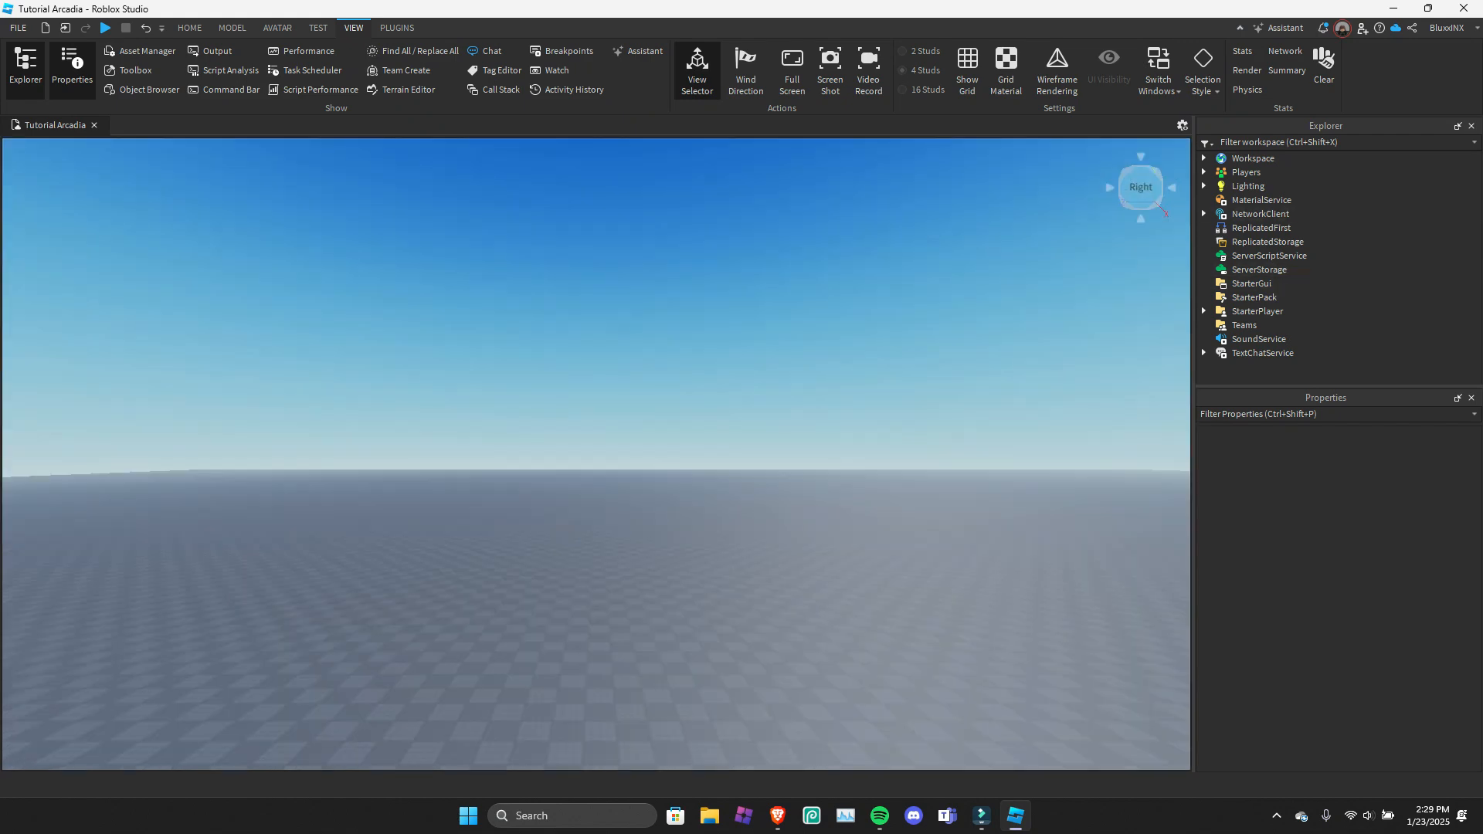
pyautogui.moveTo(773, 402); pyautogui.dragTo(495, 463, button='right')
pyautogui.click(1128, 184)
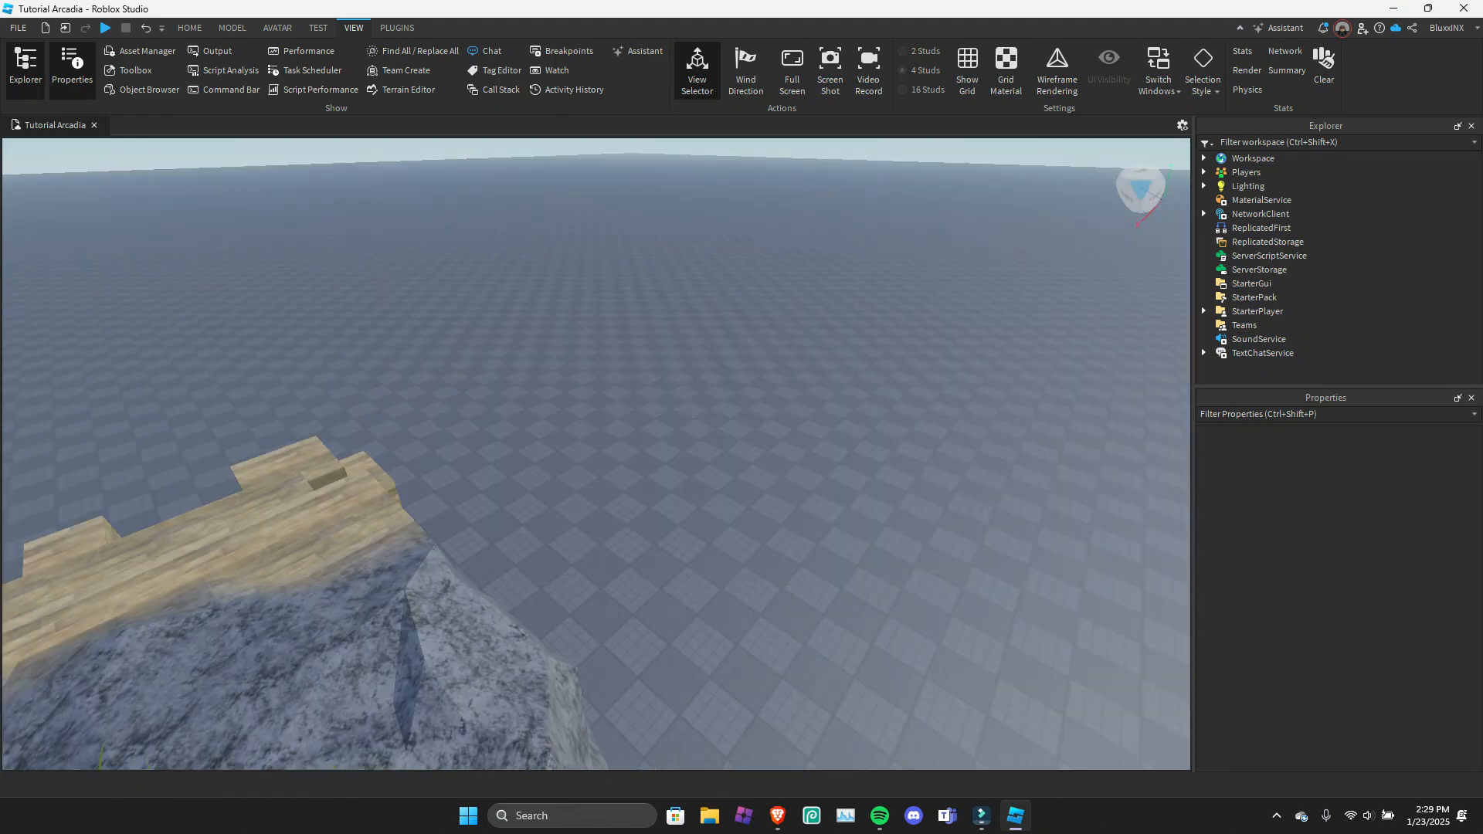
pyautogui.click(1141, 172)
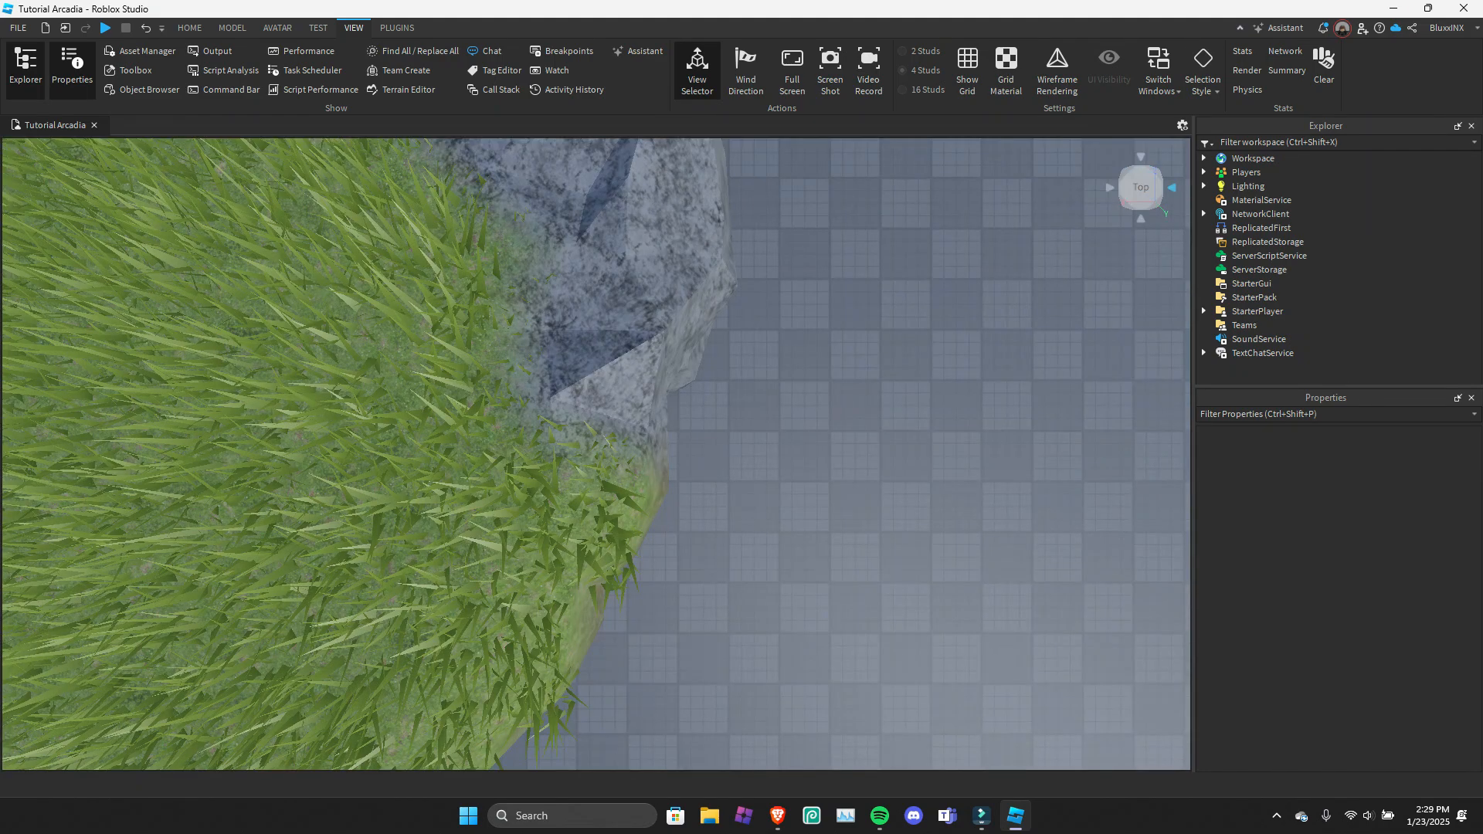
pyautogui.click(1172, 187)
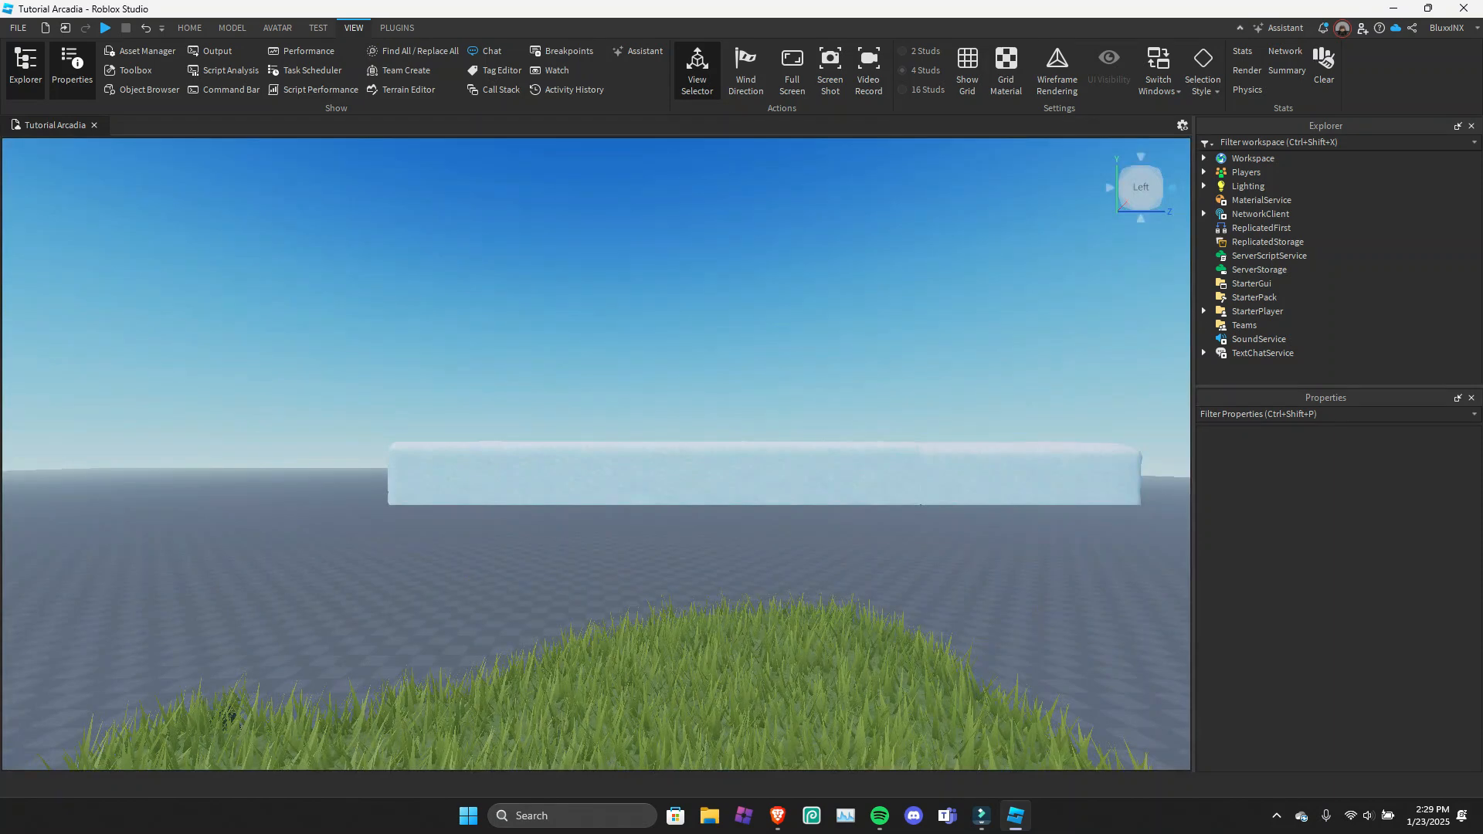
pyautogui.click(1141, 219)
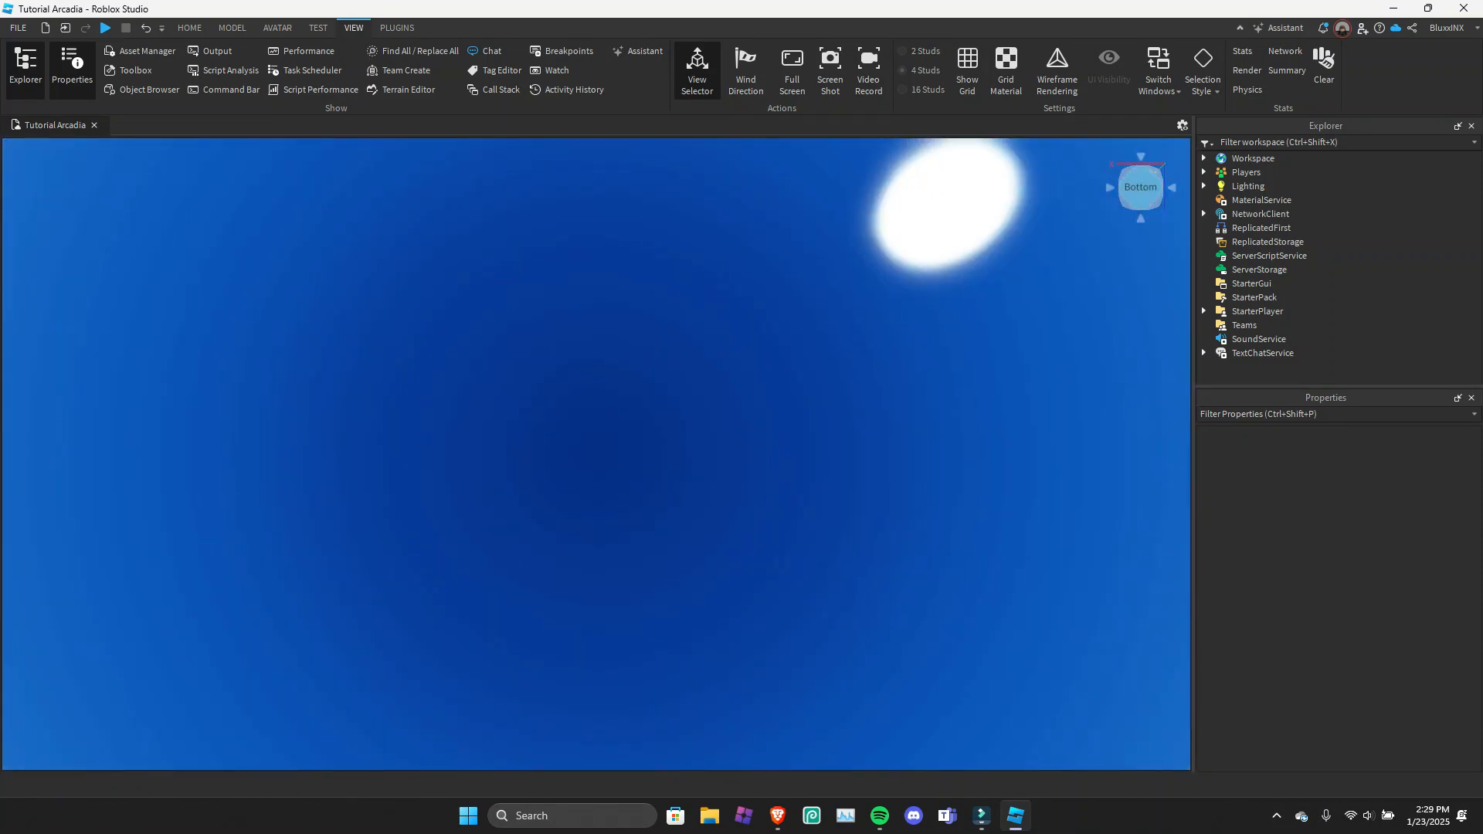
# Bring the camera back to the grass mound, toggle the View Selector off and on, and move its cube to the viewport's opposite upper corner.
pyautogui.moveTo(850, 386); pyautogui.dragTo(811, 656, button='right')
pyautogui.press('s')
pyautogui.moveTo(695, 425); pyautogui.dragTo(889, 479, button='right')
pyautogui.press('s')
pyautogui.press('w')
pyautogui.click(697, 70)
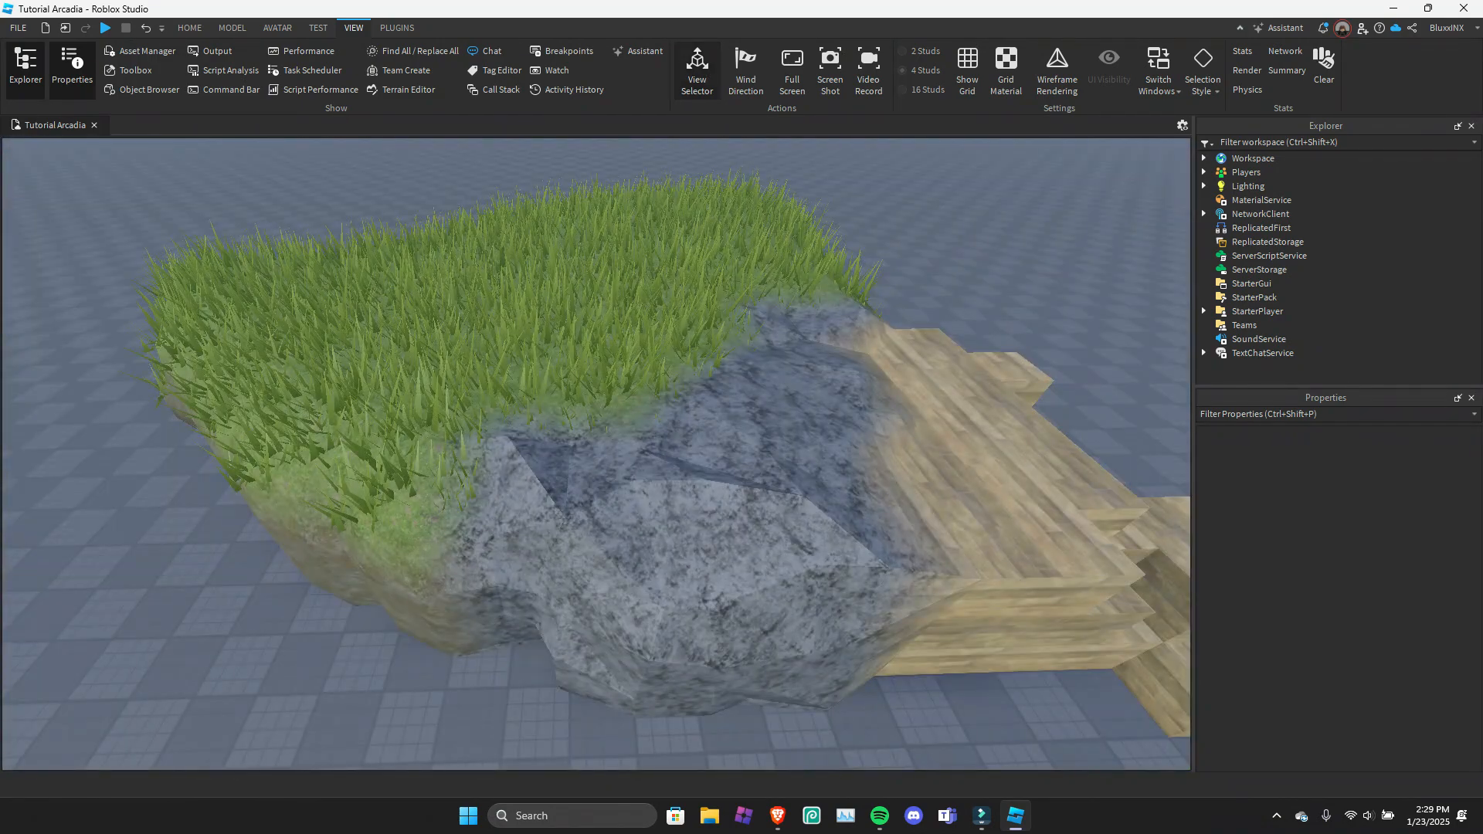
pyautogui.click(698, 71)
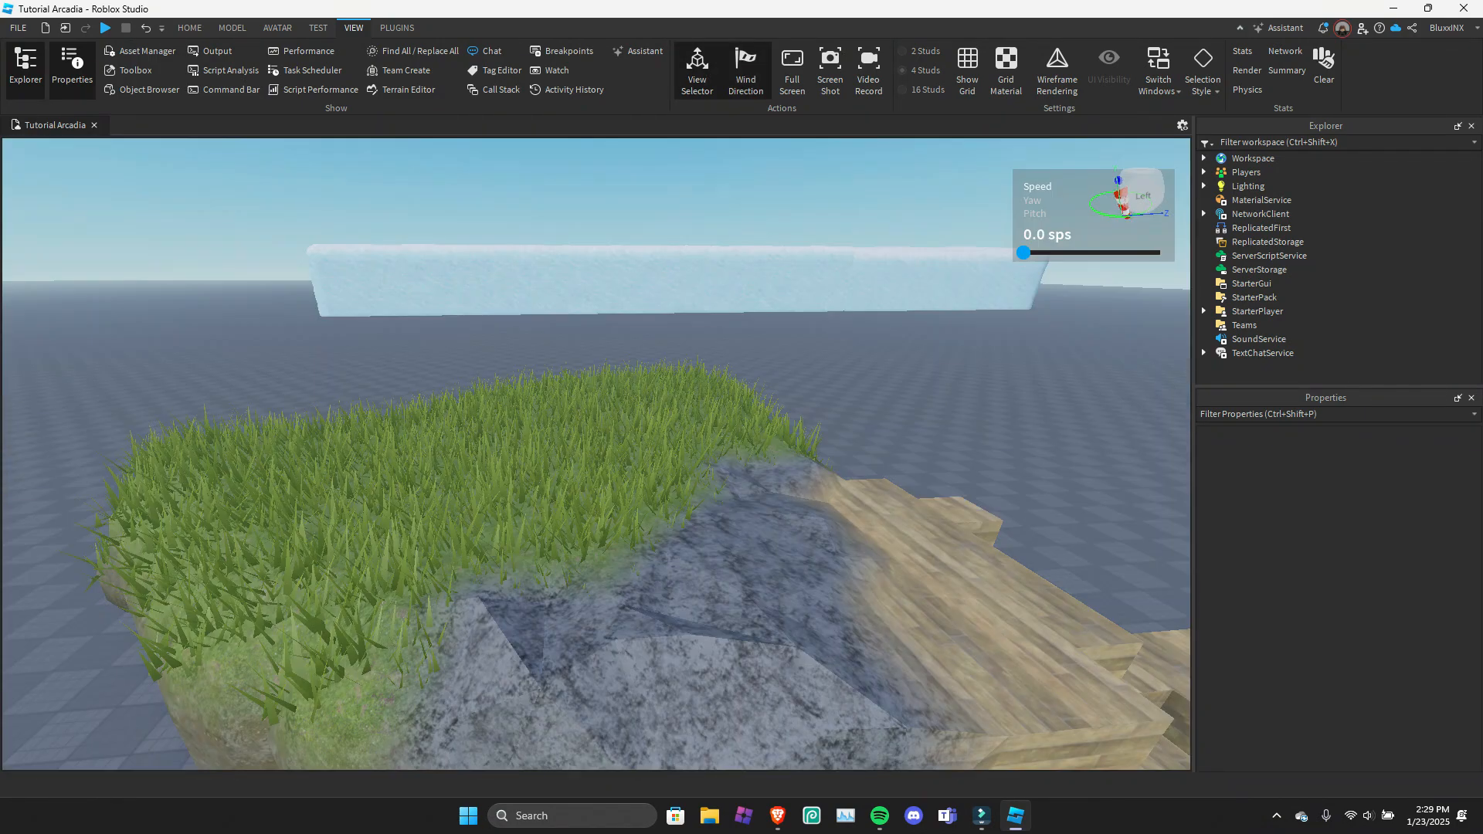
pyautogui.moveTo(773, 387); pyautogui.dragTo(737, 385, button='right')
pyautogui.moveTo(1142, 194); pyautogui.dragTo(50, 196)
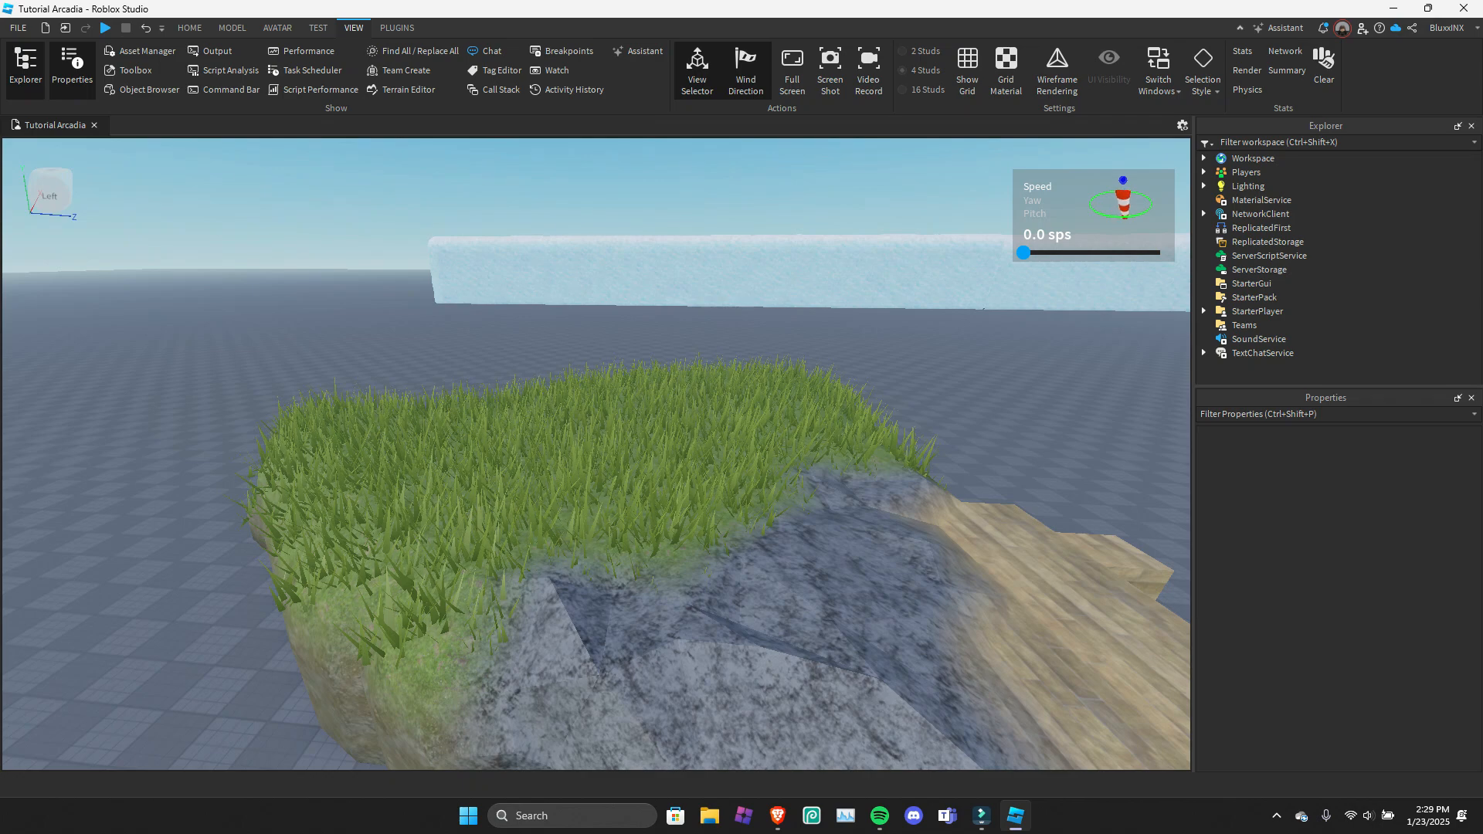
# Set the wind speed to about 22.6 sps and adjust its pitch, trying -86° while checking how the grass sways.
pyautogui.moveTo(1023, 252); pyautogui.dragTo(1111, 253)
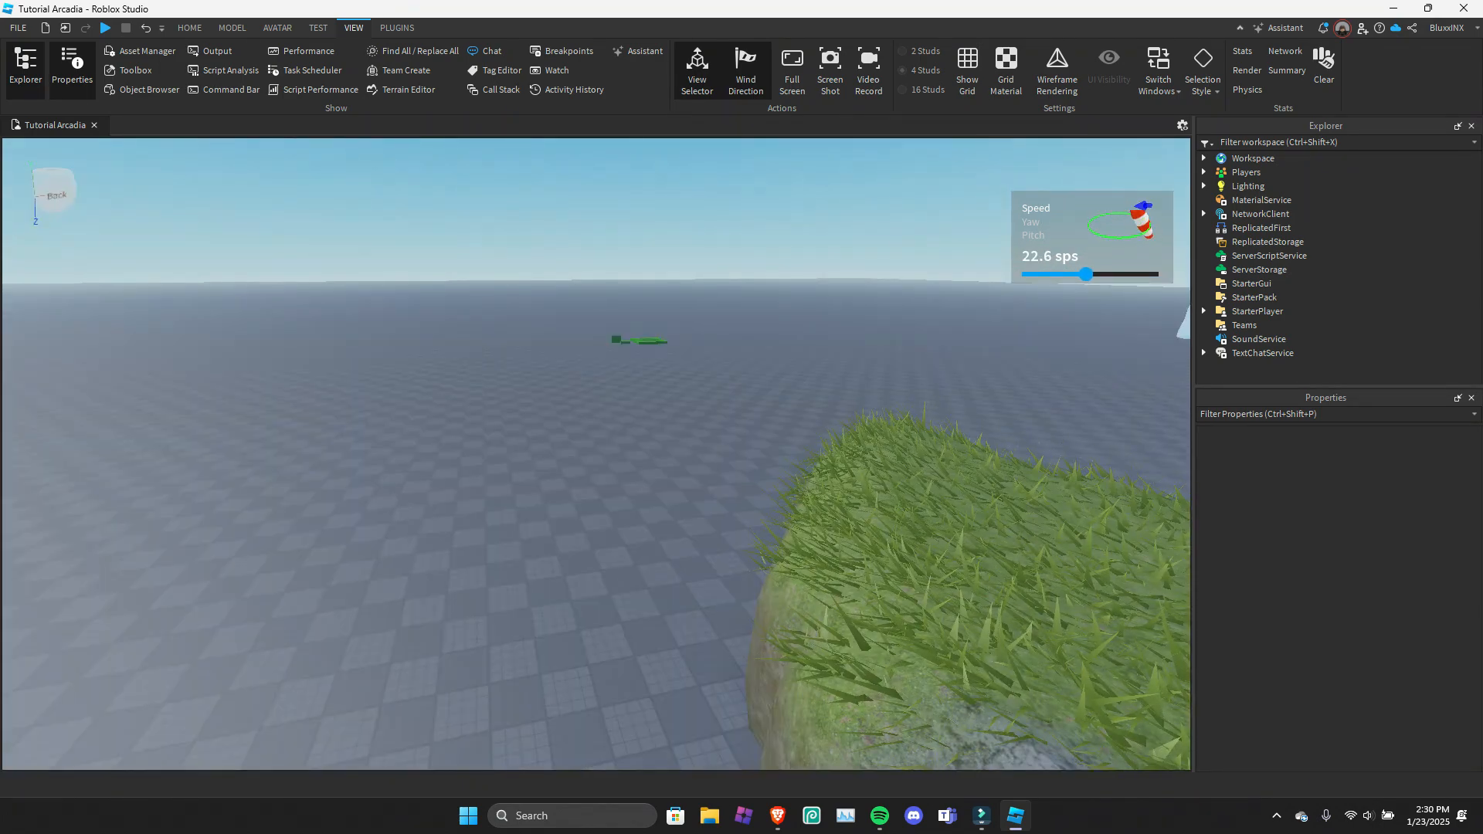
pyautogui.moveTo(1033, 236); pyautogui.dragTo(1036, 249)
pyautogui.click(1036, 249)
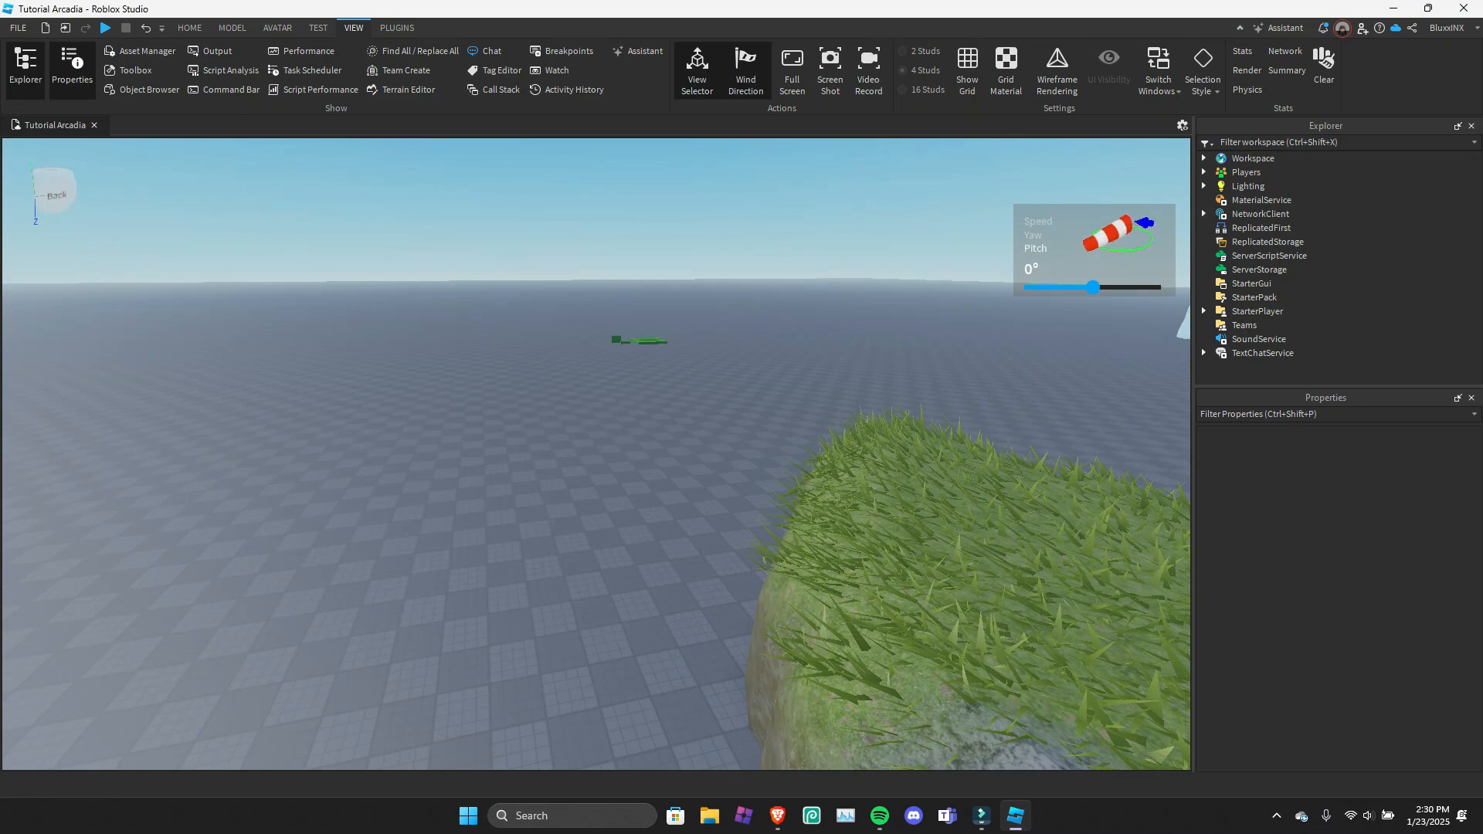
pyautogui.moveTo(1094, 287); pyautogui.dragTo(1027, 287)
pyautogui.moveTo(1027, 287); pyautogui.dragTo(1149, 323, button='right')
pyautogui.press('w')
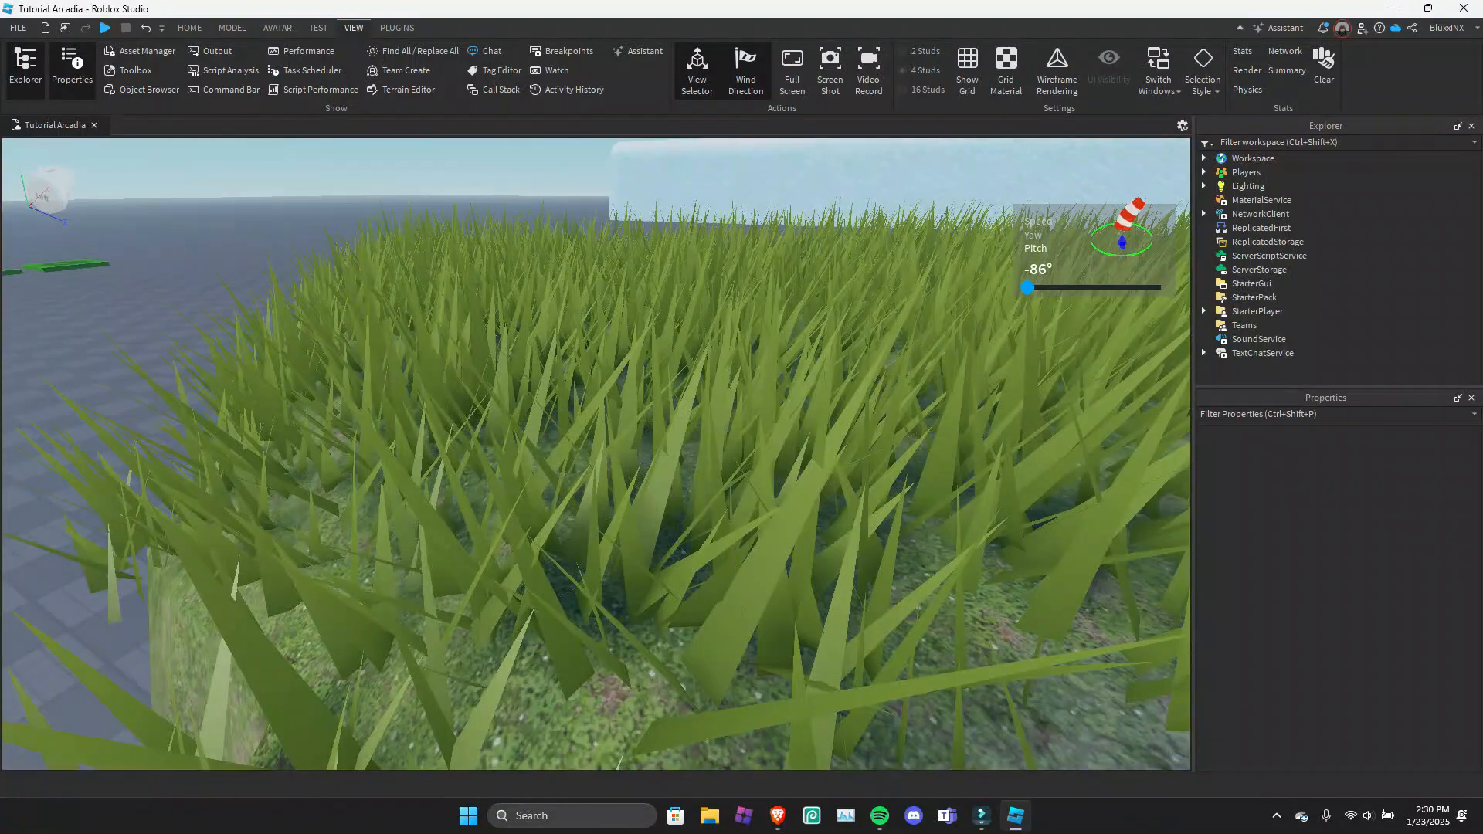
pyautogui.moveTo(1028, 288); pyautogui.dragTo(1065, 288)
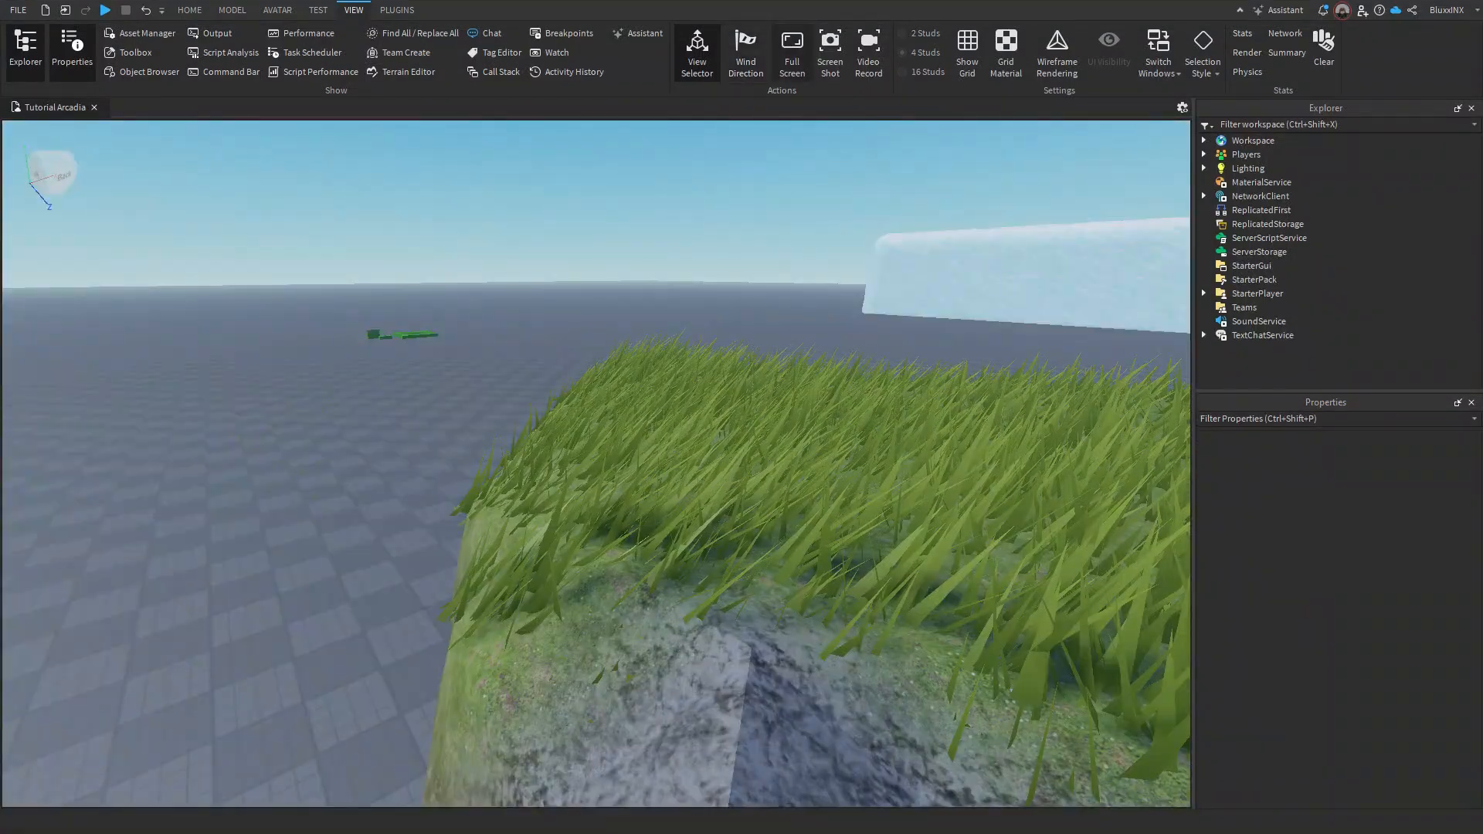
# Leave full-screen mode and bring the grass mound's rocky edge back into view.
pyautogui.click(791, 58)
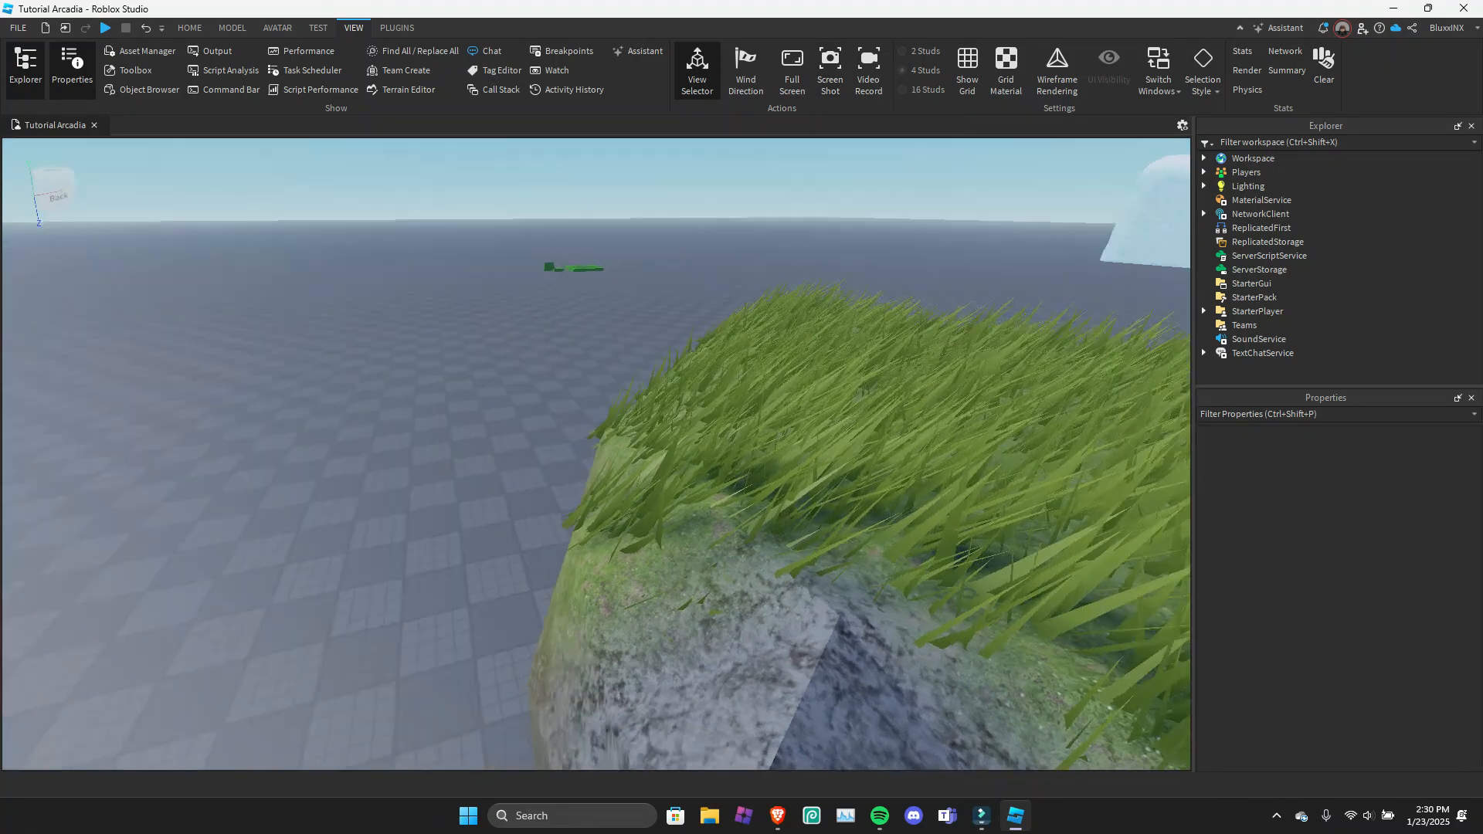
pyautogui.press('s')
pyautogui.moveTo(596, 455); pyautogui.dragTo(673, 458, button='right')
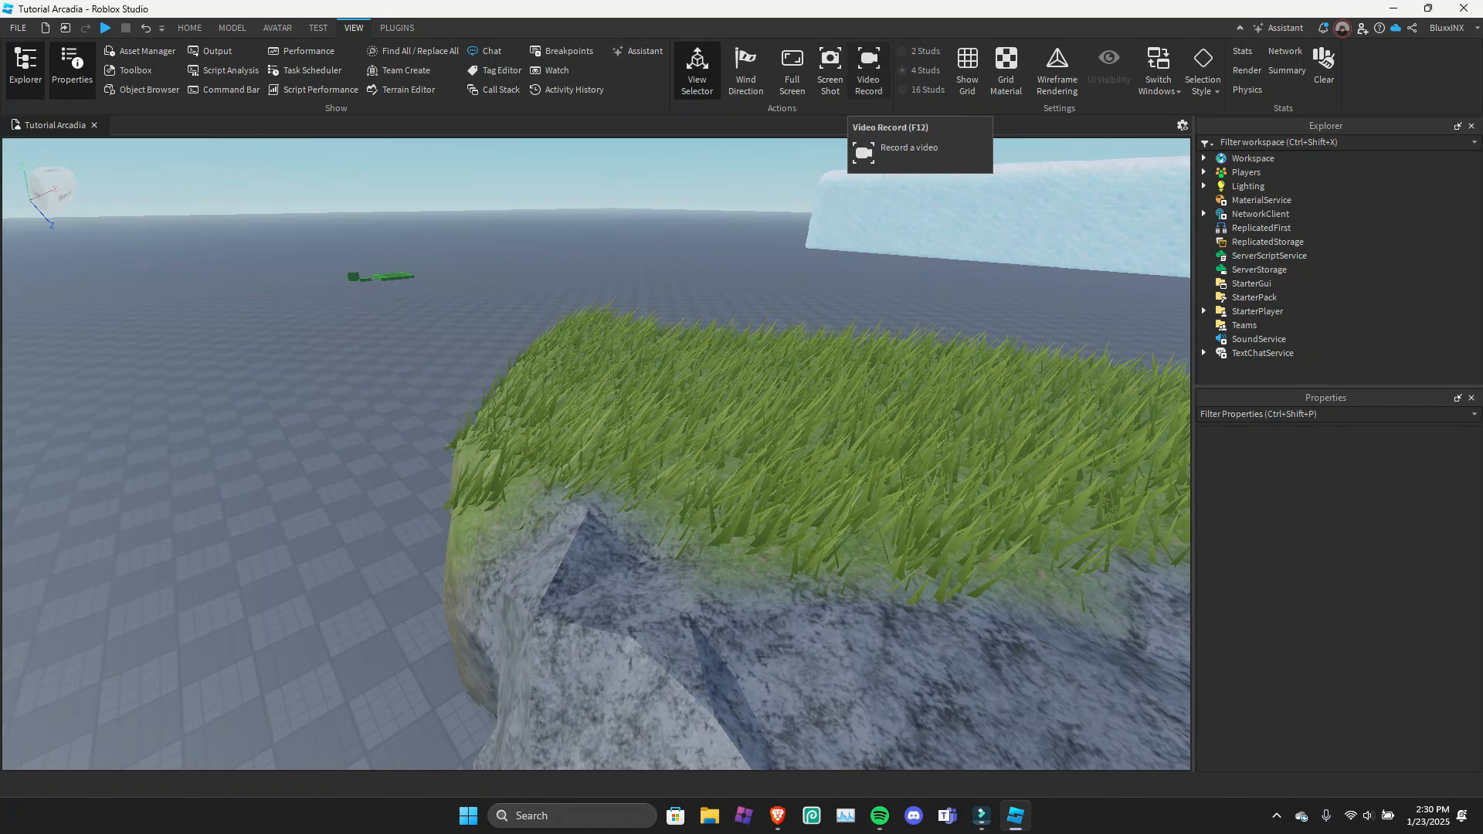
# Show the grid with 4 Studs spacing and examine it up close on the baseplate.
pyautogui.click(967, 71)
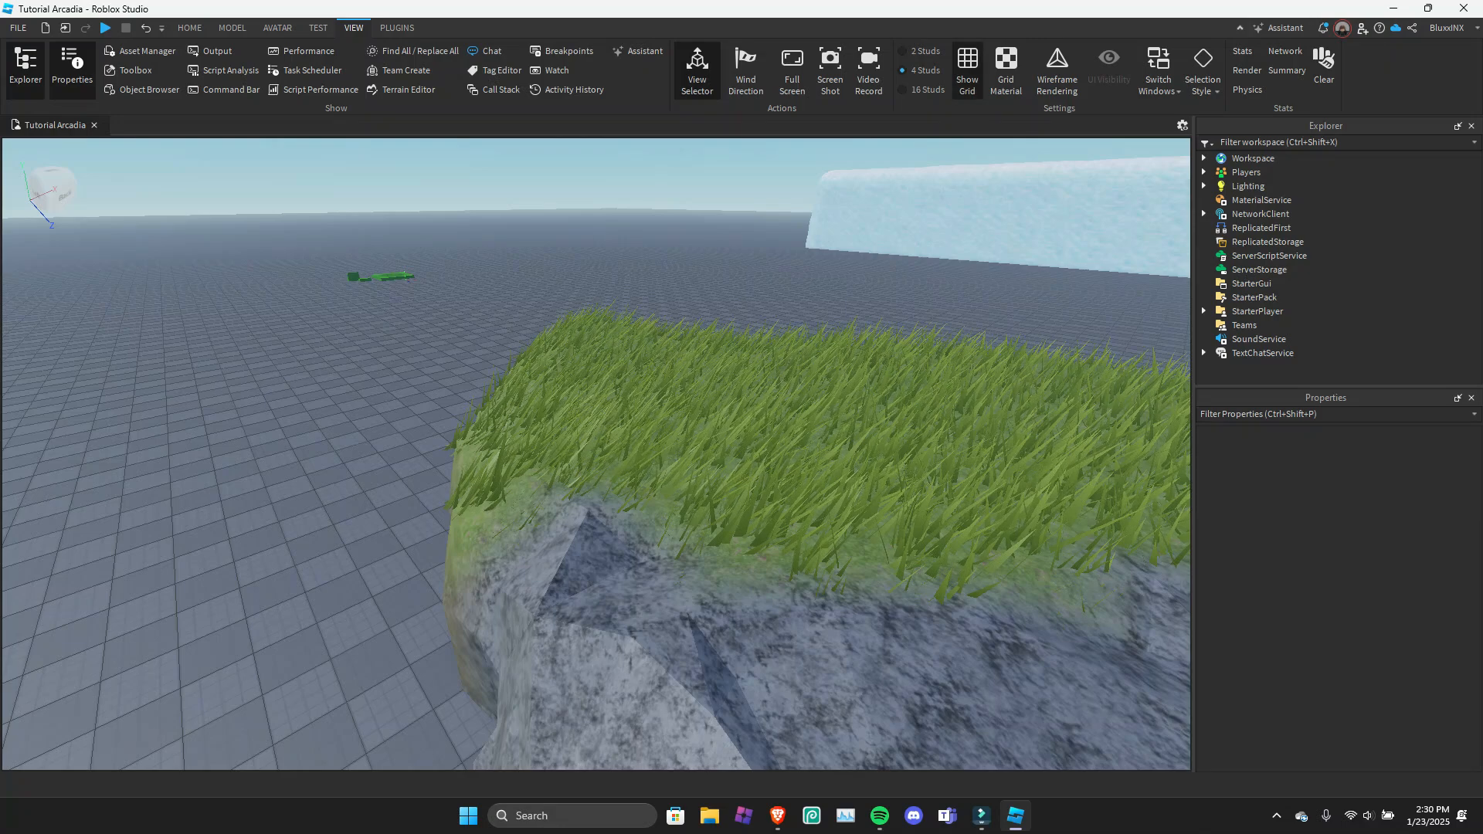
pyautogui.moveTo(772, 325)
pyautogui.mouseDown(button='right')
pyautogui.moveTo(657, 351)
pyautogui.moveTo(679, 350)
pyautogui.moveTo(657, 367)
pyautogui.moveTo(706, 336)
pyautogui.mouseUp(button='right')
pyautogui.press('w')
pyautogui.press('w')
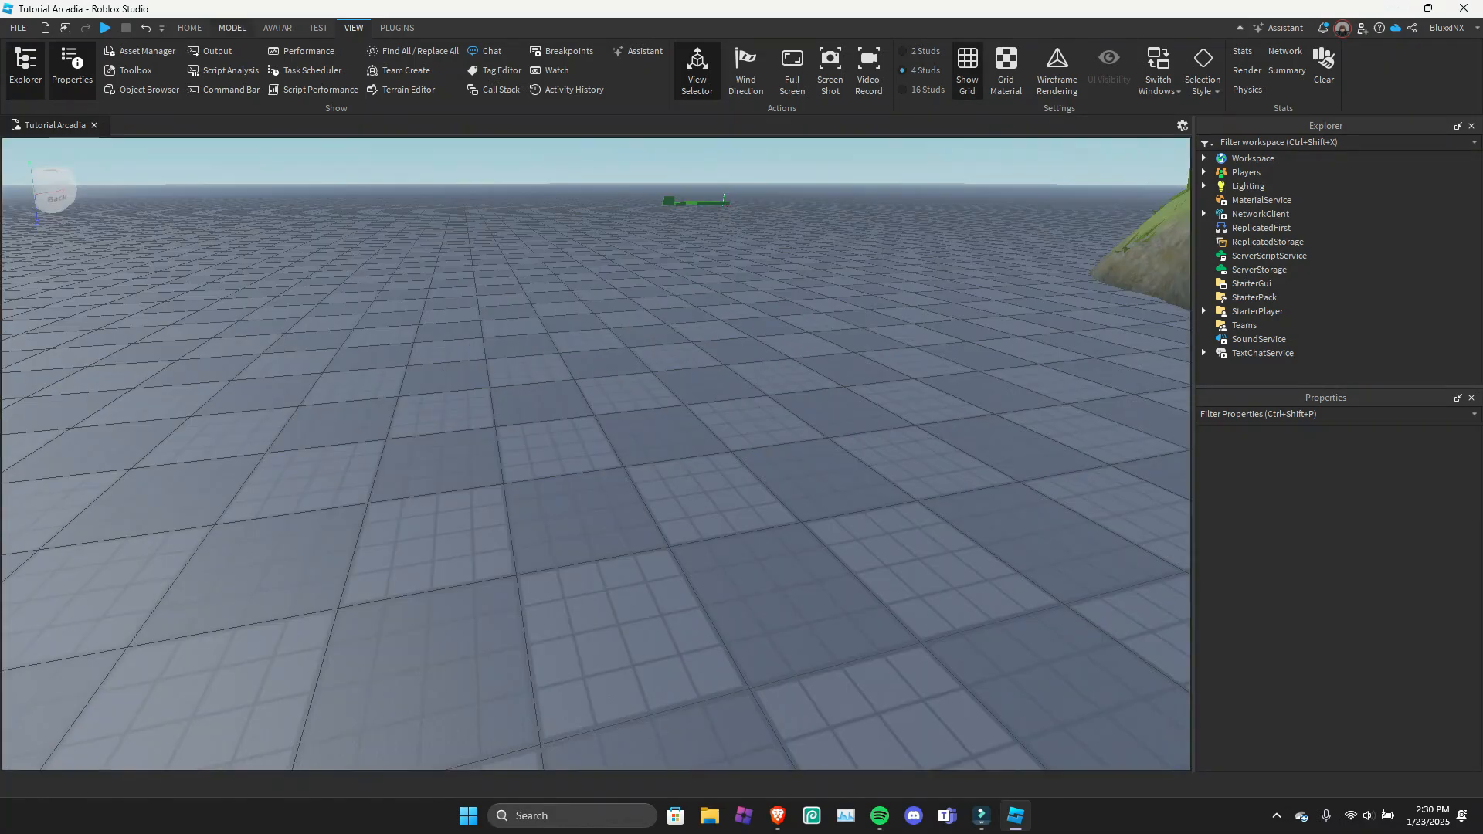
# Insert a new block part and place it on the baseplate beside the grass mound.
pyautogui.click(190, 28)
pyautogui.click(418, 63)
pyautogui.moveTo(589, 441); pyautogui.dragTo(589, 522)
pyautogui.click(318, 27)
pyautogui.click(354, 27)
# Display the grid material on parts, examine it on the new green part, and turn it off again.
pyautogui.click(1006, 71)
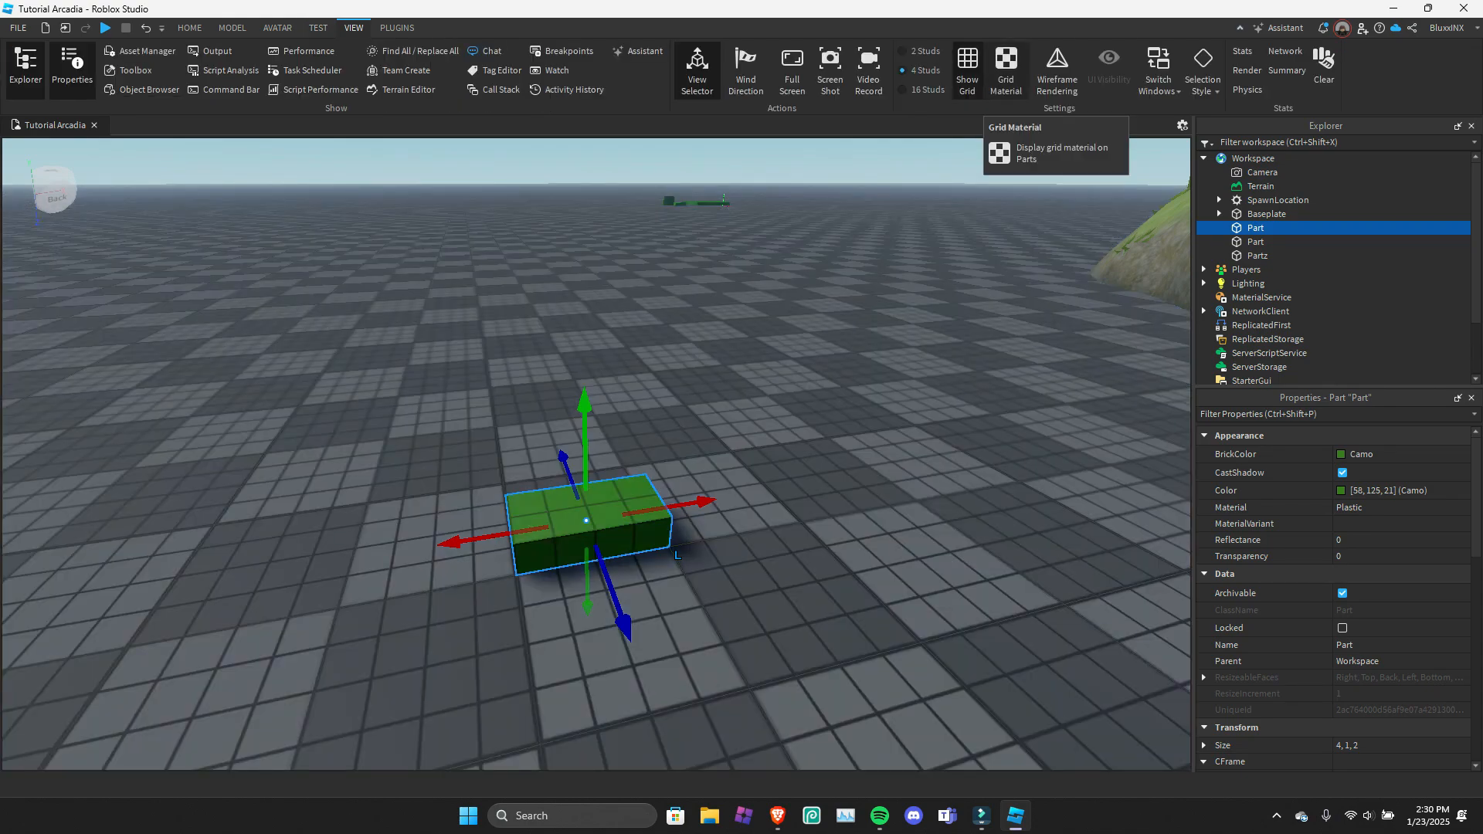
pyautogui.moveTo(742, 347)
pyautogui.mouseDown(button='right')
pyautogui.moveTo(803, 328)
pyautogui.moveTo(753, 363)
pyautogui.mouseUp(button='right')
pyautogui.scroll(1, 753, 363)
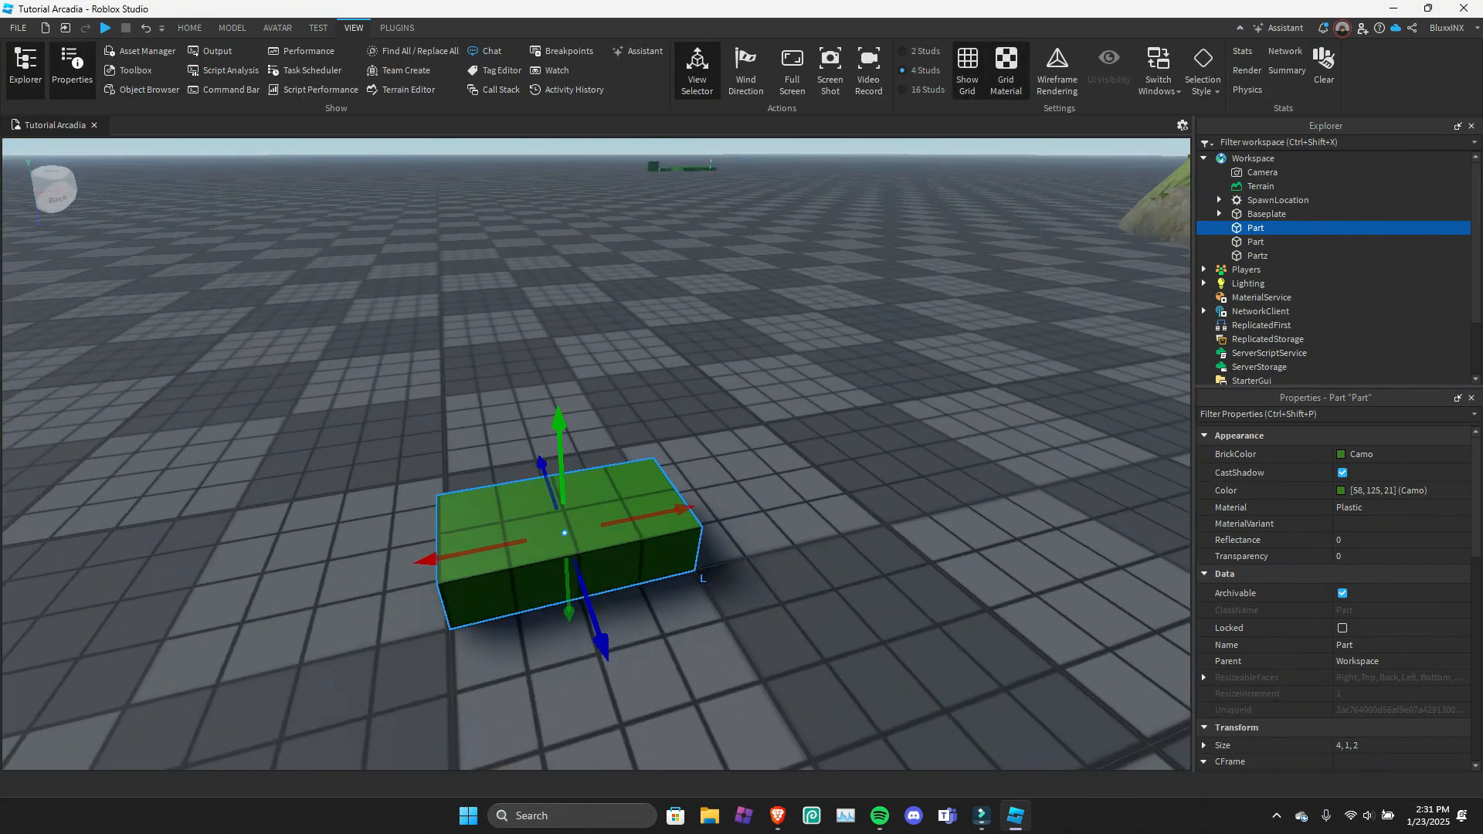
pyautogui.click(1006, 72)
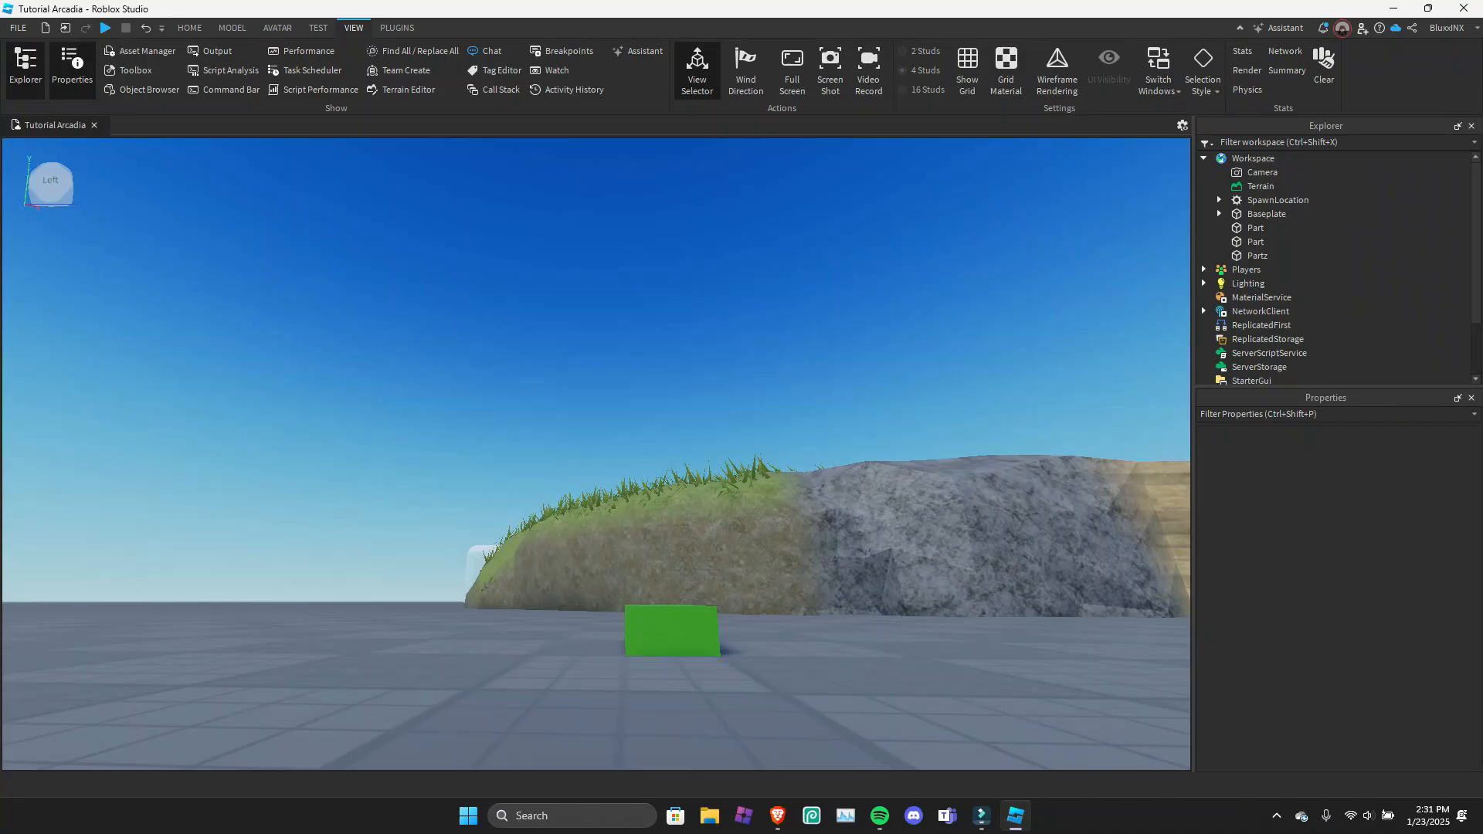
# Examine the terrain in Wireframe Rendering while flying around the grass mound, and return to normal rendering.
pyautogui.moveTo(597, 455); pyautogui.dragTo(510, 502, button='right')
pyautogui.press('e')
pyautogui.click(1058, 71)
pyautogui.moveTo(597, 455); pyautogui.dragTo(70, 506, button='right')
pyautogui.press('w')
pyautogui.press('d')
pyautogui.press('e')
pyautogui.press('w')
pyautogui.press('w')
# Fly closer to the grass mound, view the Switch Windows list of open documents, and dismiss it.
pyautogui.press('w')
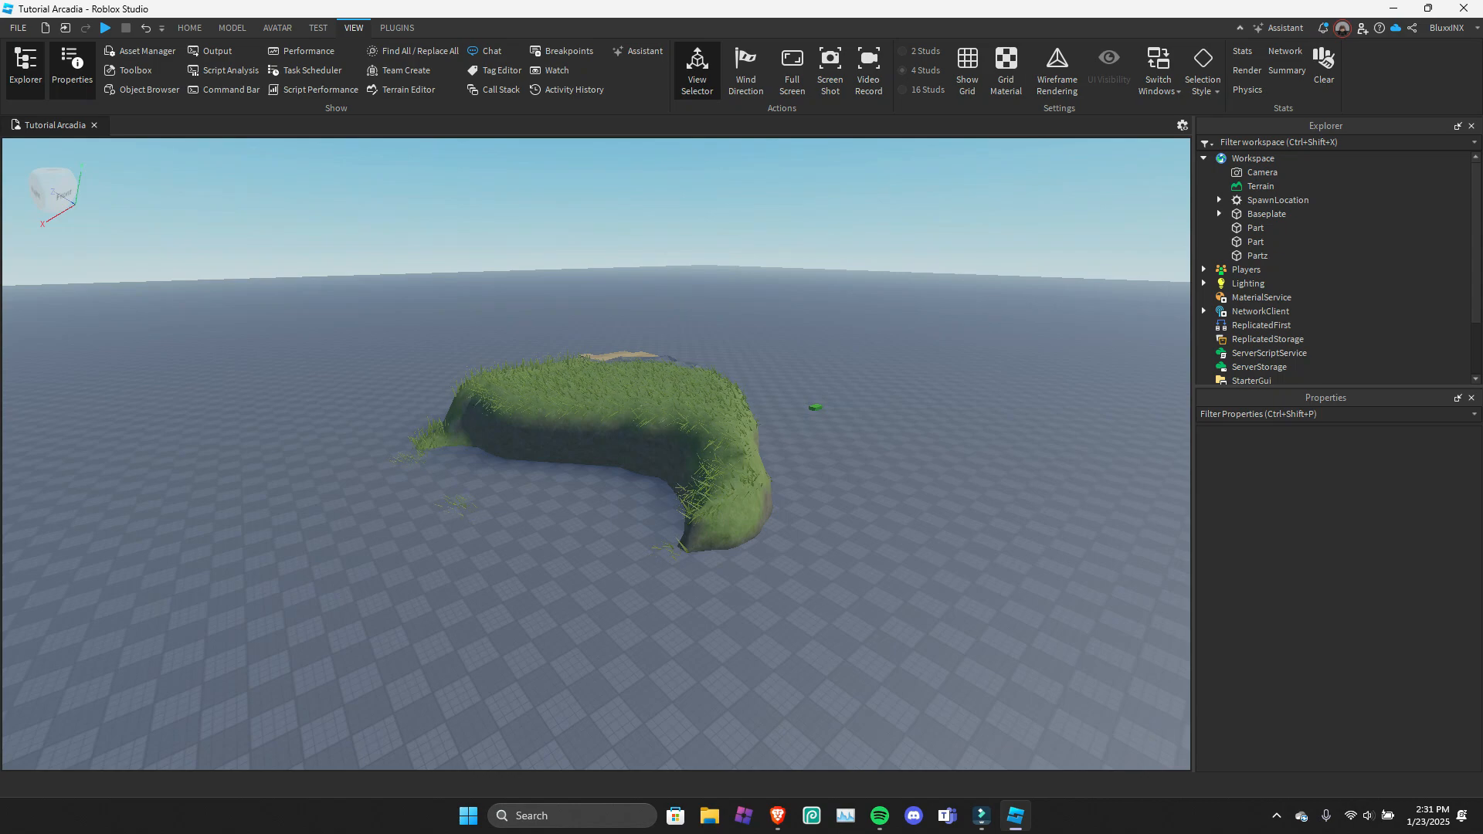
pyautogui.moveTo(595, 456); pyautogui.dragTo(456, 452, button='right')
pyautogui.press('w')
pyautogui.press('d')
pyautogui.click(1159, 74)
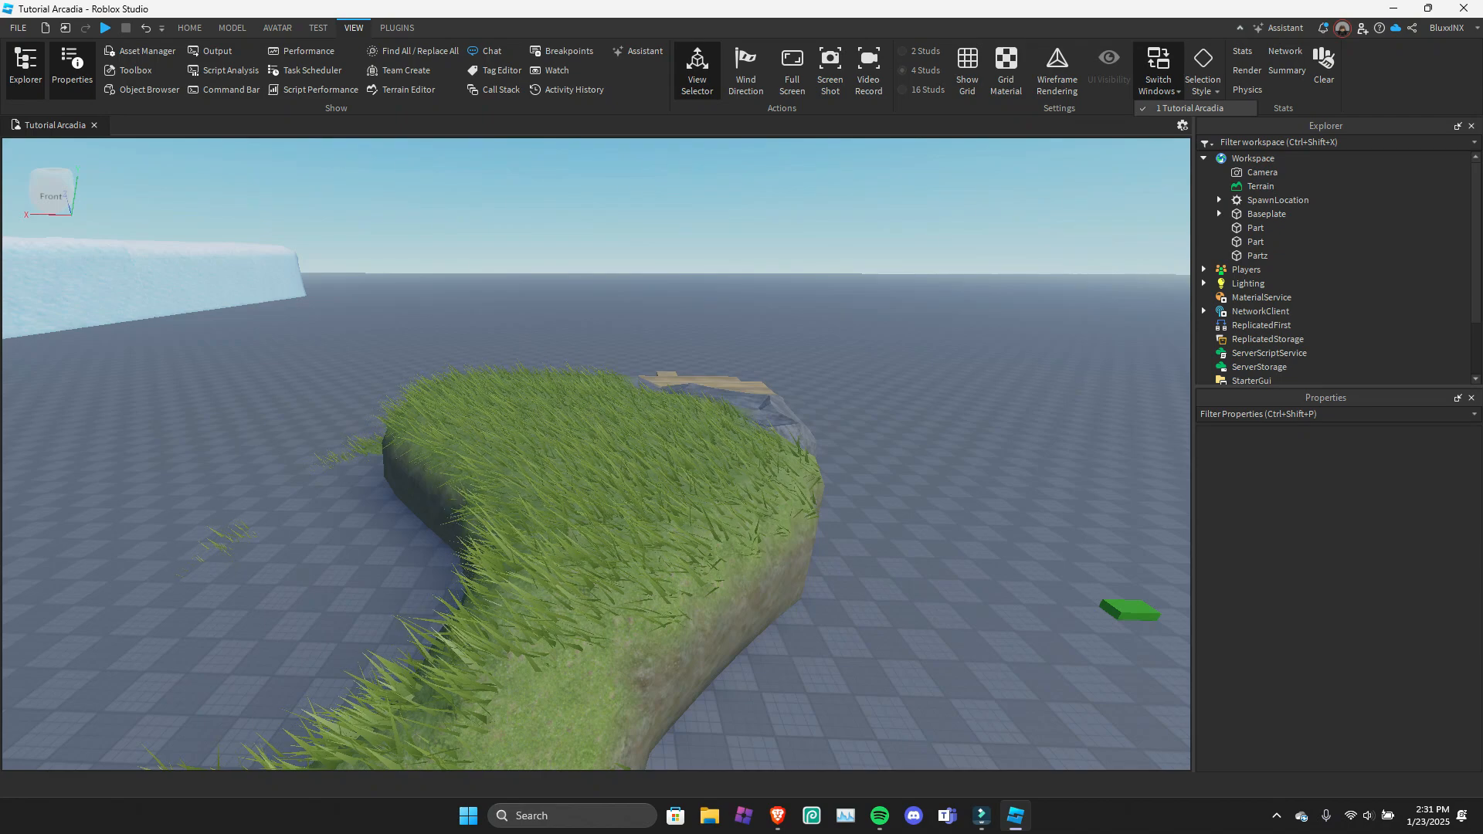
pyautogui.click(1160, 77)
# Set the selection style to Outlines and select the green part on the baseplate.
pyautogui.click(1203, 77)
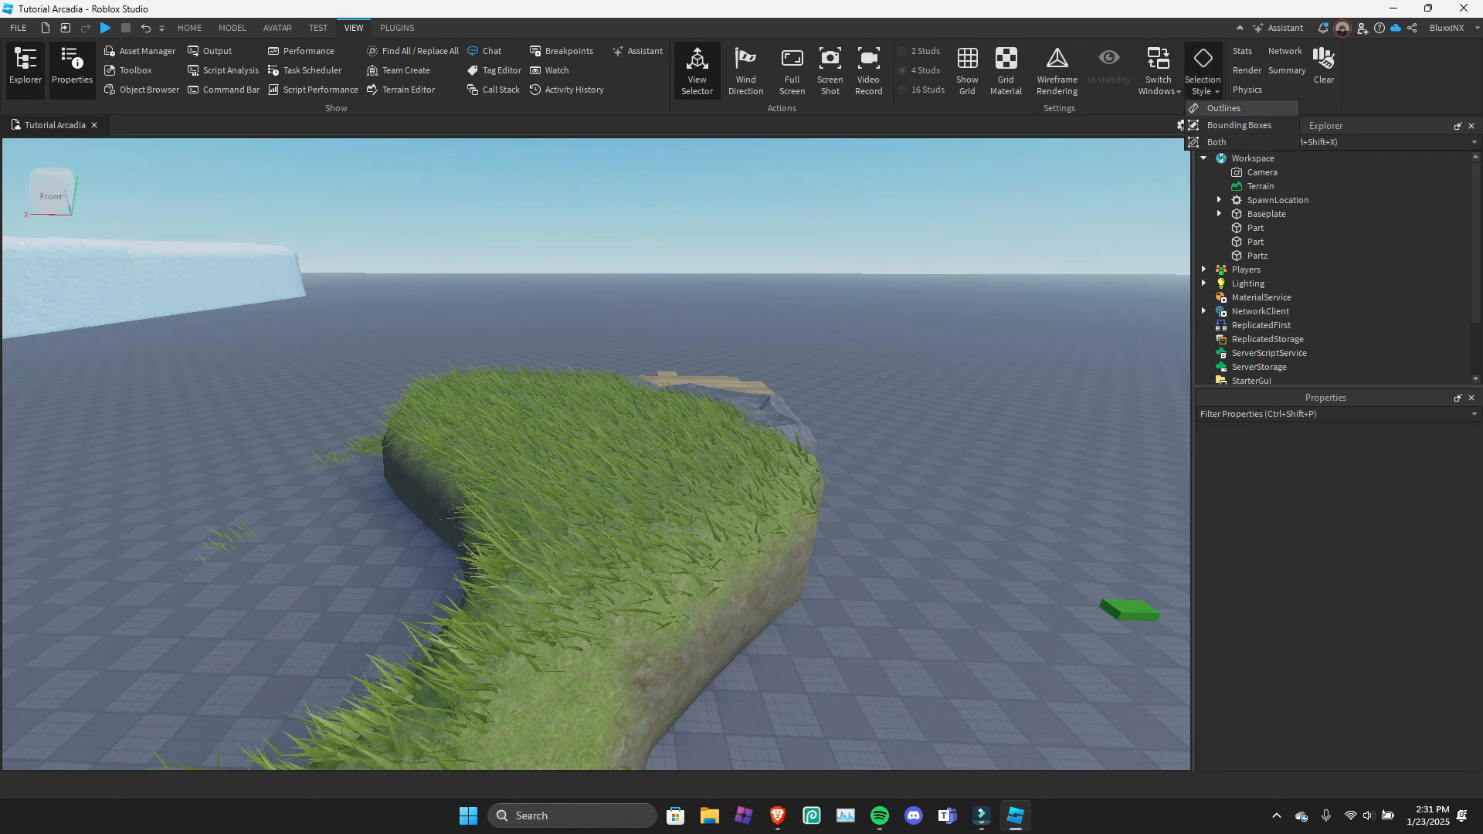
pyautogui.click(1224, 108)
pyautogui.moveTo(780, 463); pyautogui.dragTo(849, 481, button='right')
pyautogui.press('d')
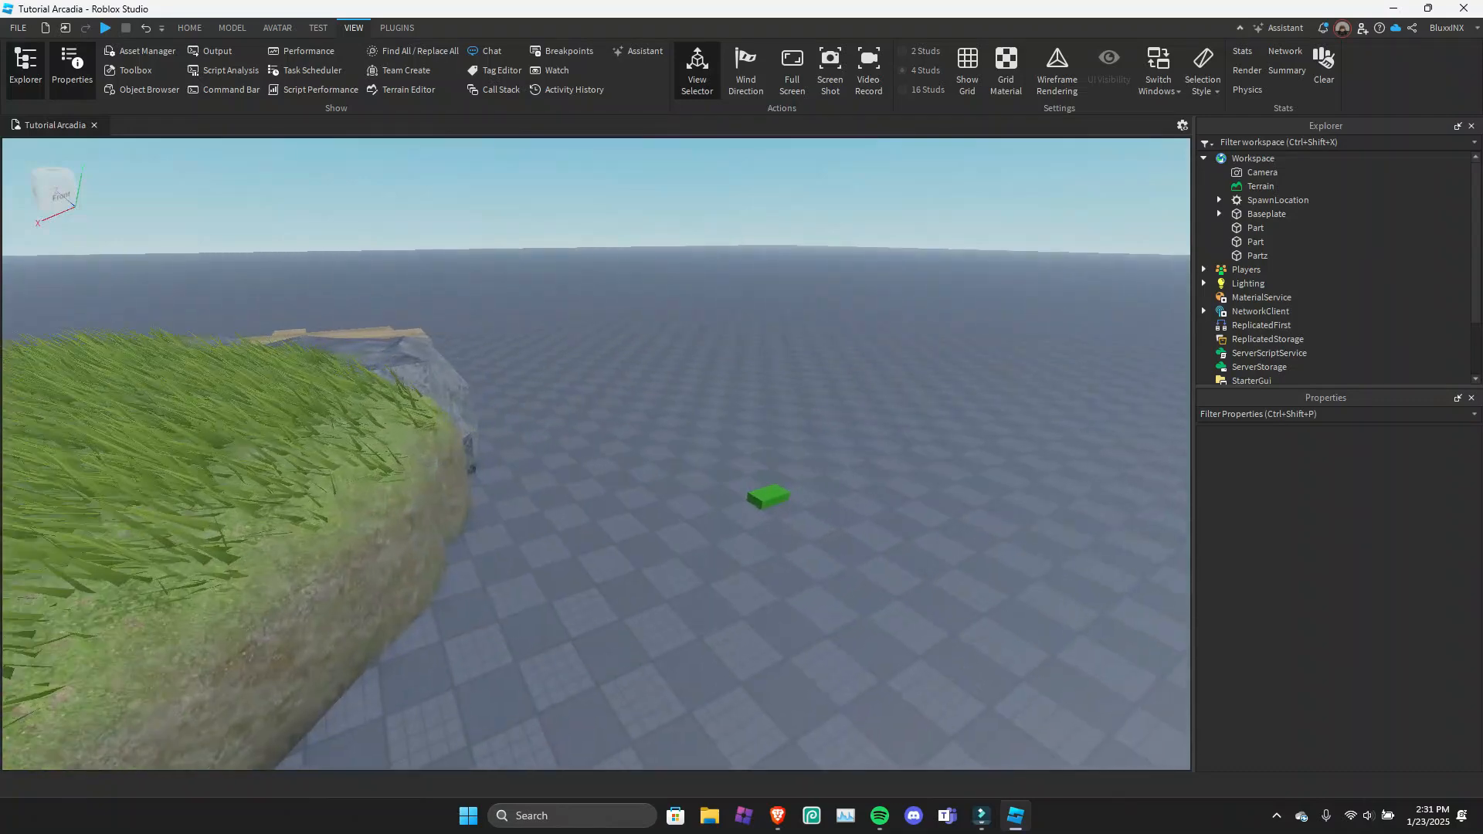
pyautogui.click(775, 498)
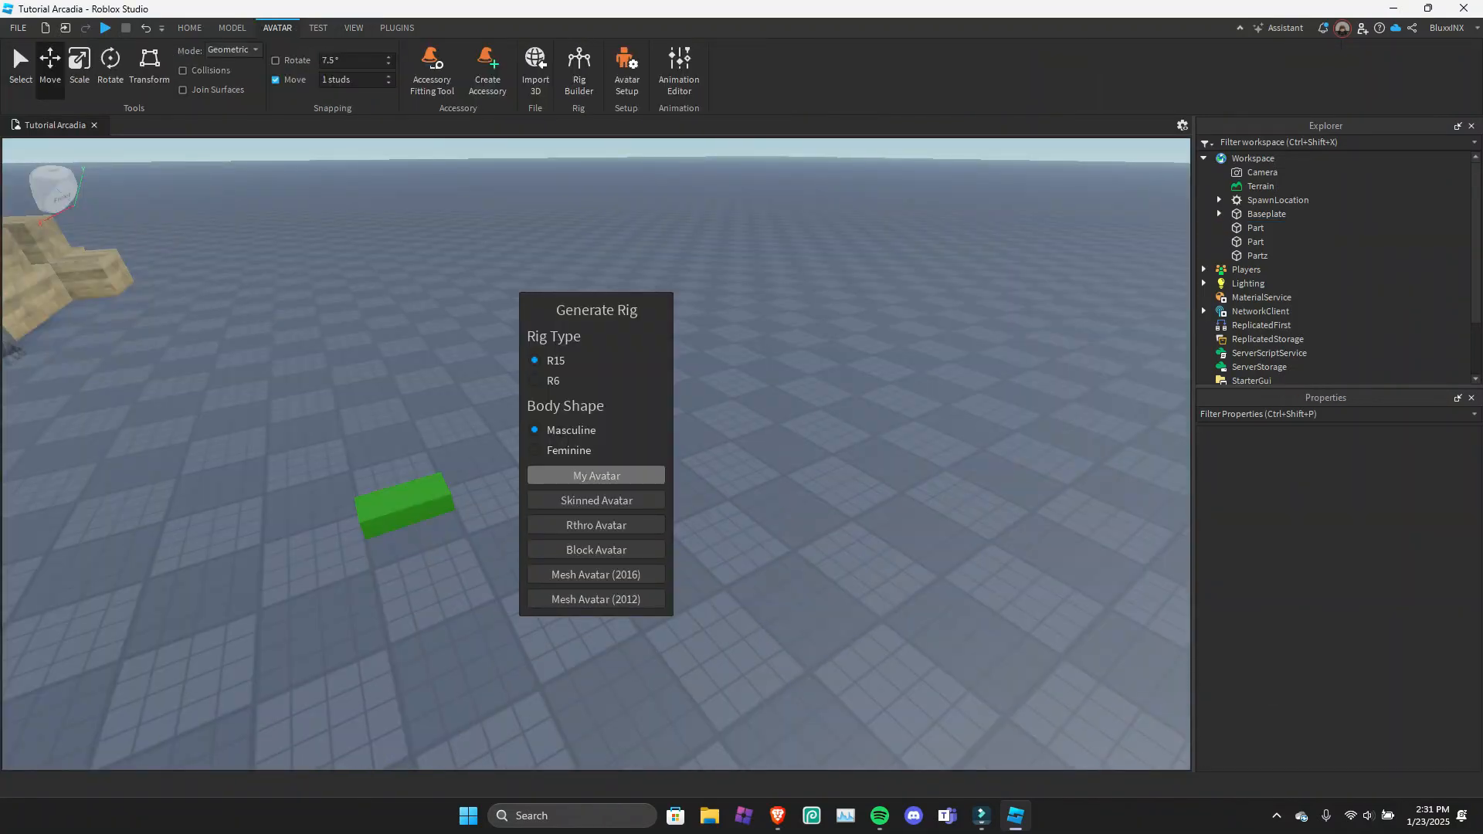
# Insert an R15 masculine rig of My Avatar, set the selection style to Bounding Boxes, and examine the selected rig.
pyautogui.click(638, 467)
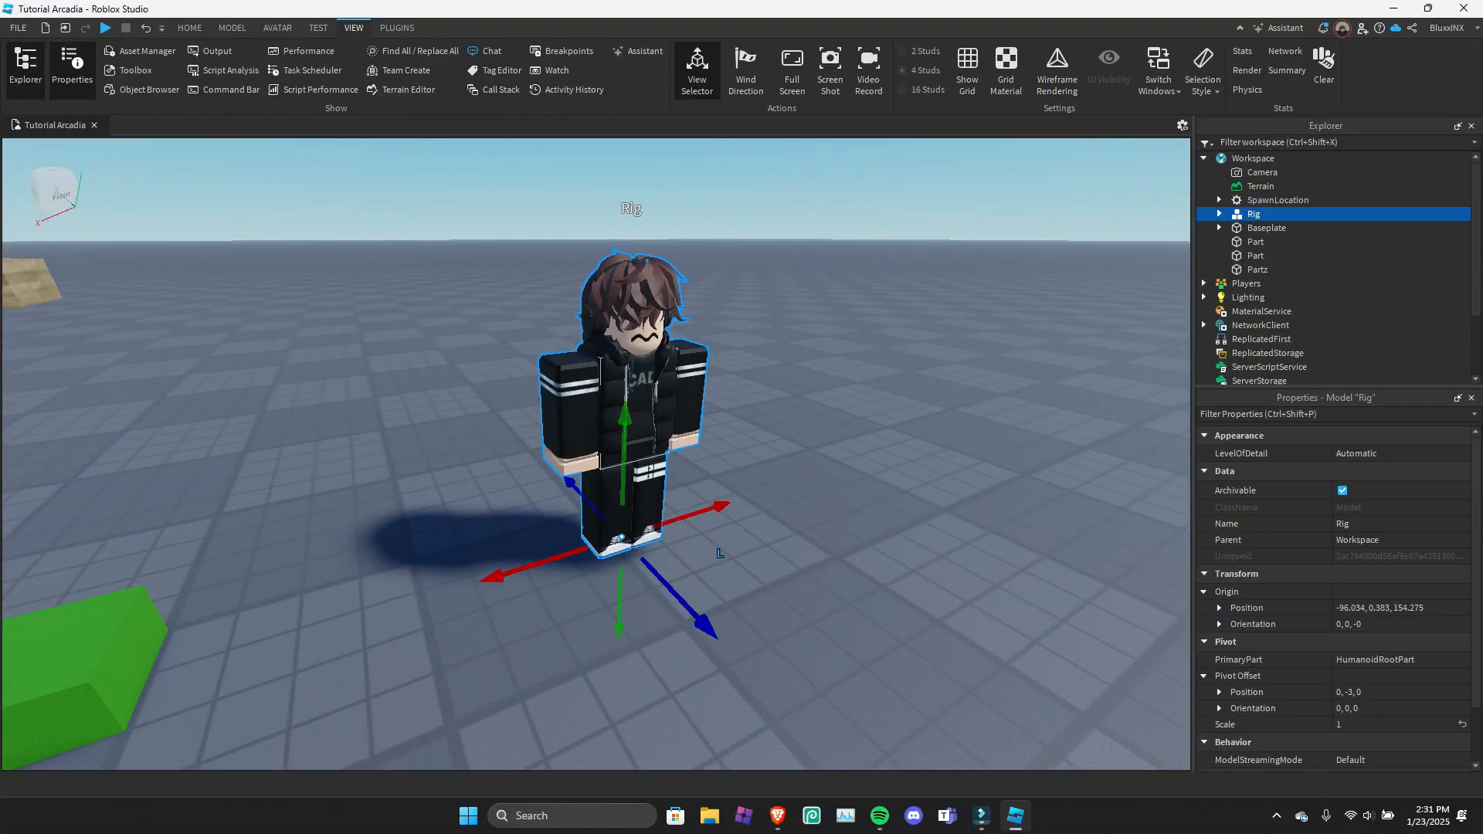
pyautogui.click(1202, 85)
pyautogui.click(1236, 125)
pyautogui.moveTo(597, 454); pyautogui.dragTo(587, 402, button='right')
pyautogui.scroll(3, 596, 455)
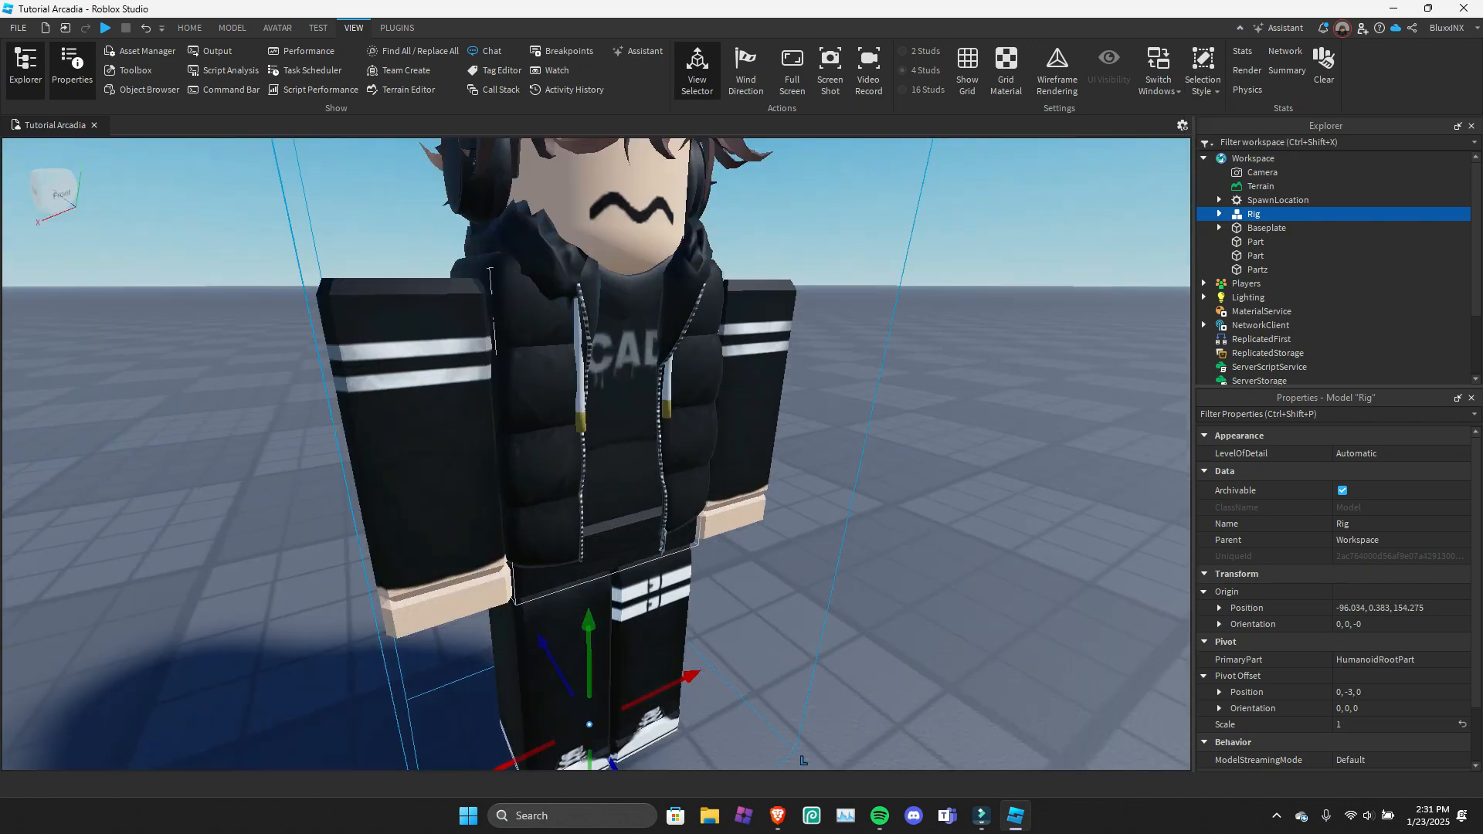
pyautogui.scroll(-3, 596, 454)
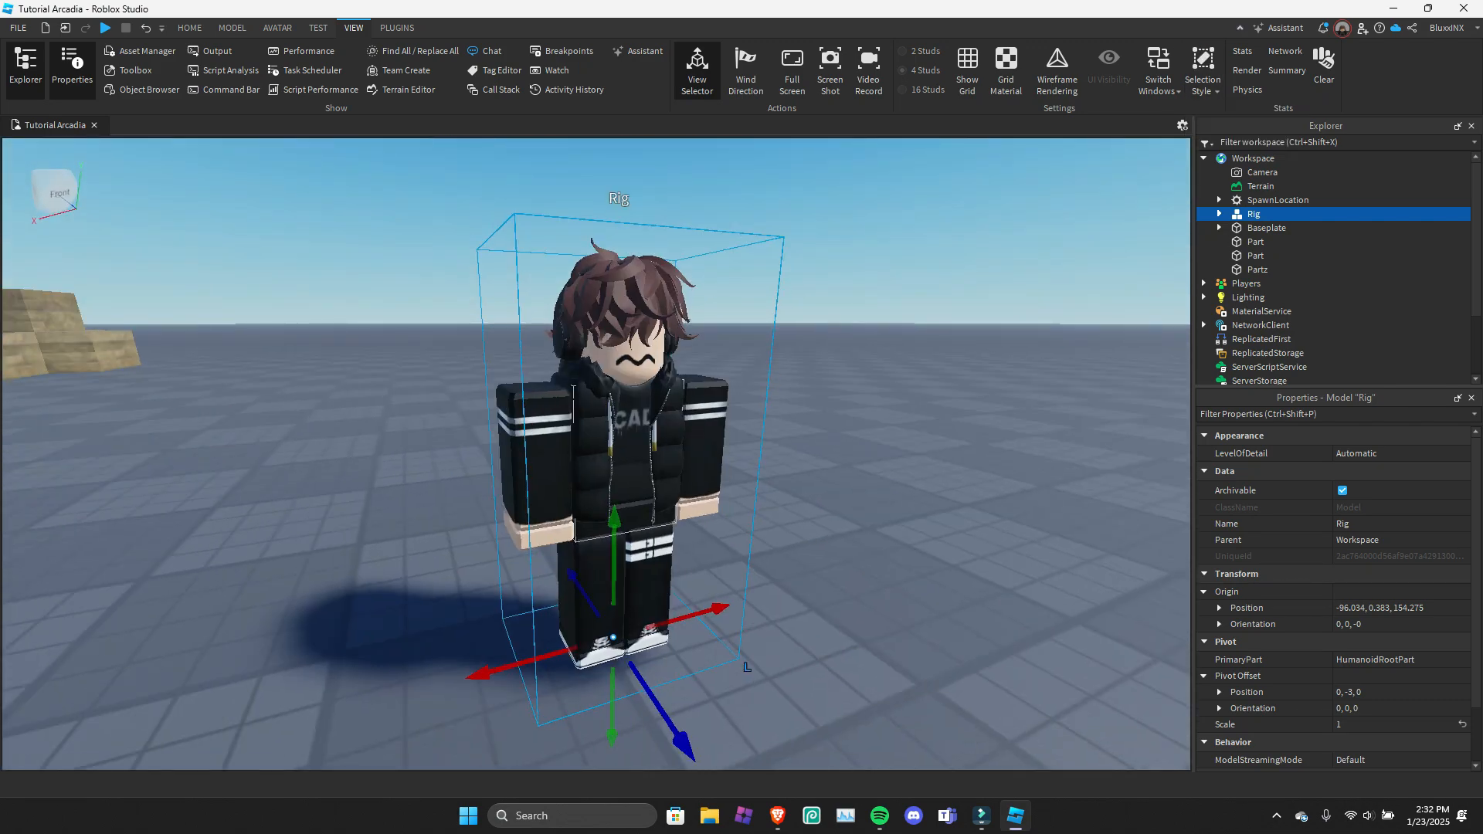
# Fly around the rig, select the green part beside it, and compare how the Bounding Boxes style looks on both.
pyautogui.press('a')
pyautogui.moveTo(597, 454); pyautogui.dragTo(634, 498, button='right')
pyautogui.press('d')
pyautogui.moveTo(761, 642); pyautogui.dragTo(696, 618, button='right')
pyautogui.click(108, 610)
pyautogui.press('a')
pyautogui.moveTo(109, 610); pyautogui.dragTo(533, 618, button='right')
pyautogui.press('a')
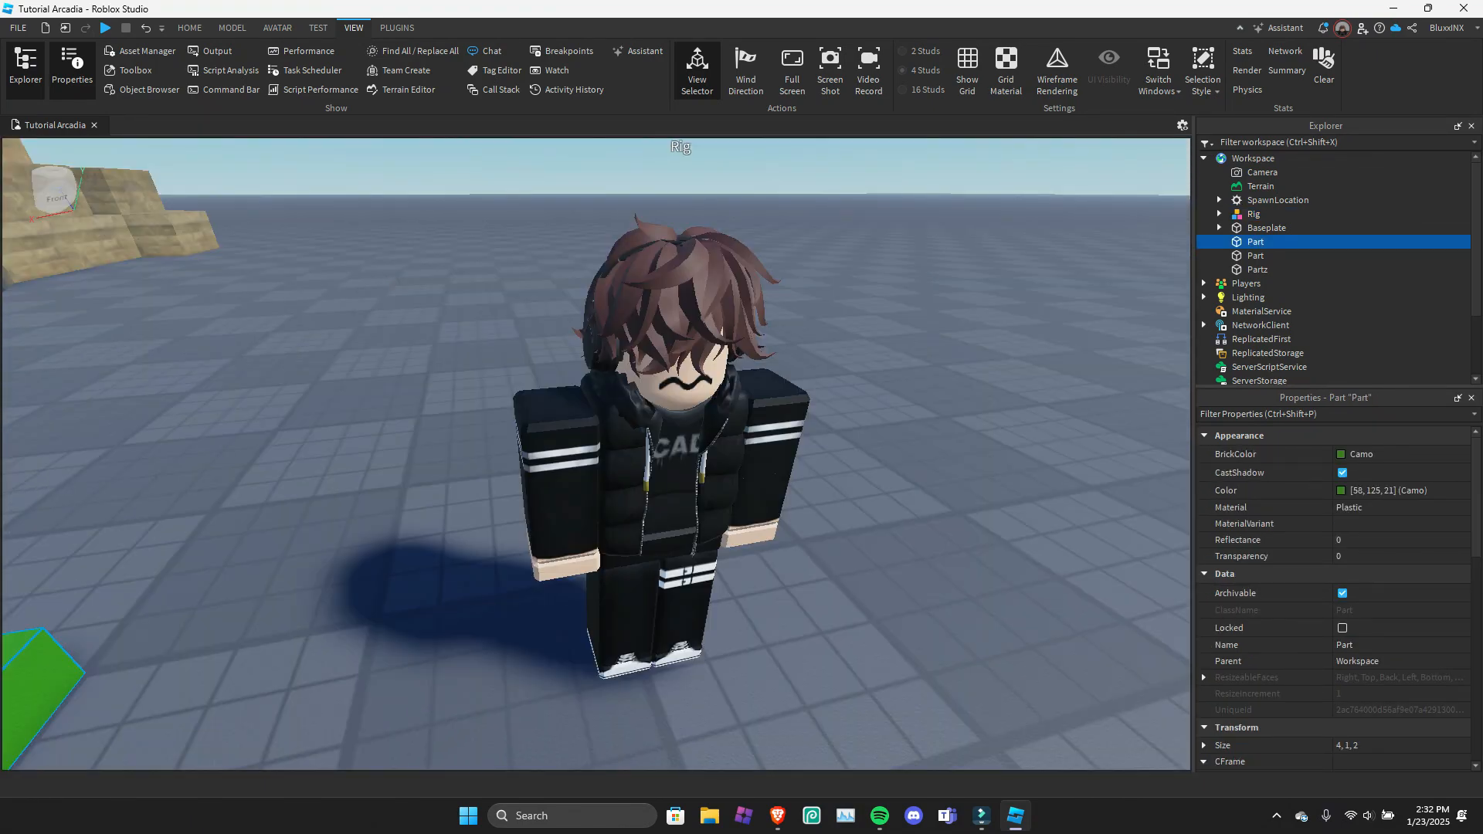
# Set the selection style to Both, select the rig, and examine its highlighting from the side.
pyautogui.click(1203, 71)
pyautogui.click(1234, 142)
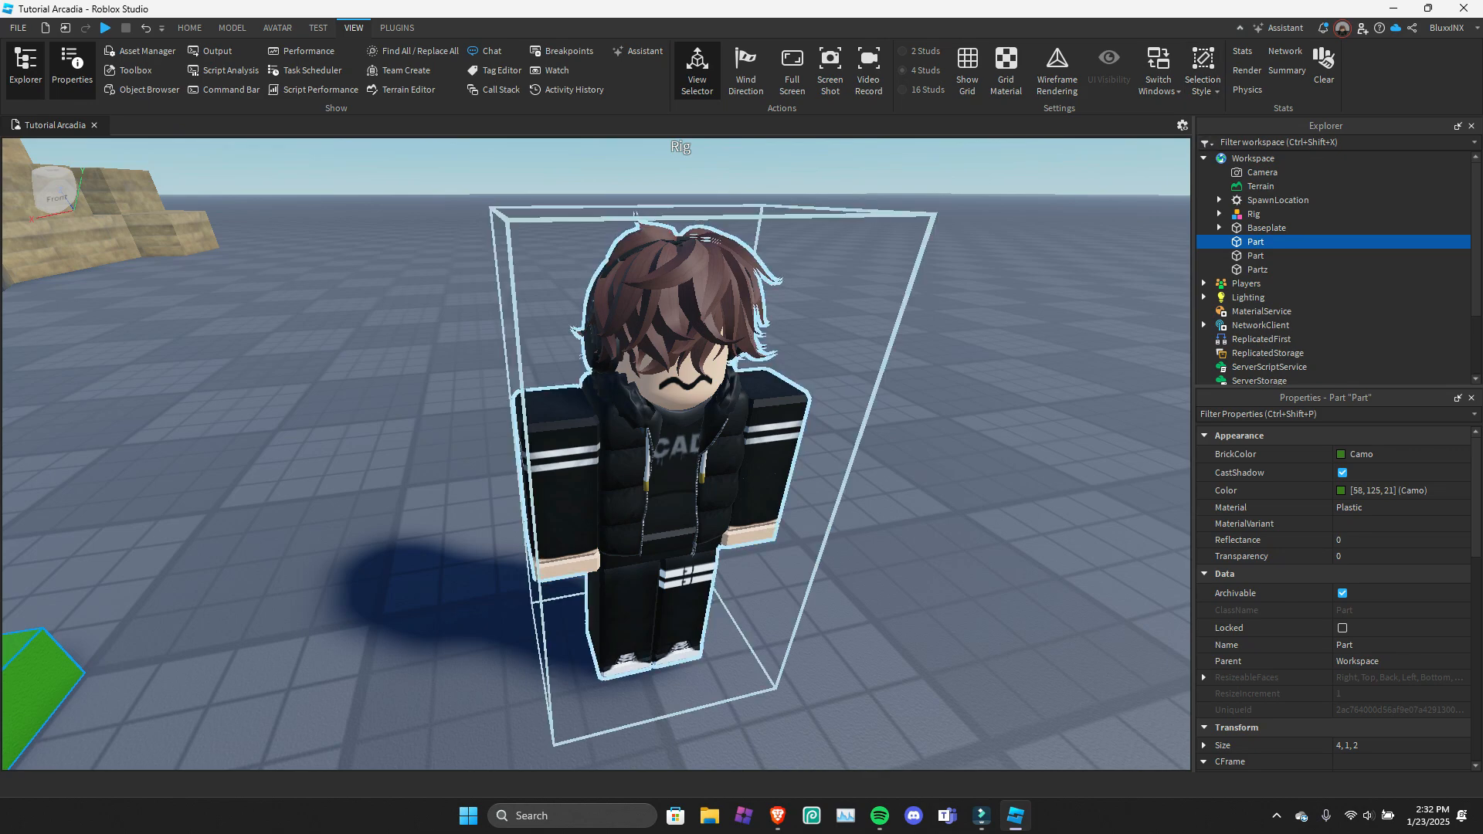
pyautogui.click(672, 463)
pyautogui.moveTo(672, 464); pyautogui.dragTo(781, 440, button='right')
pyautogui.press('a')
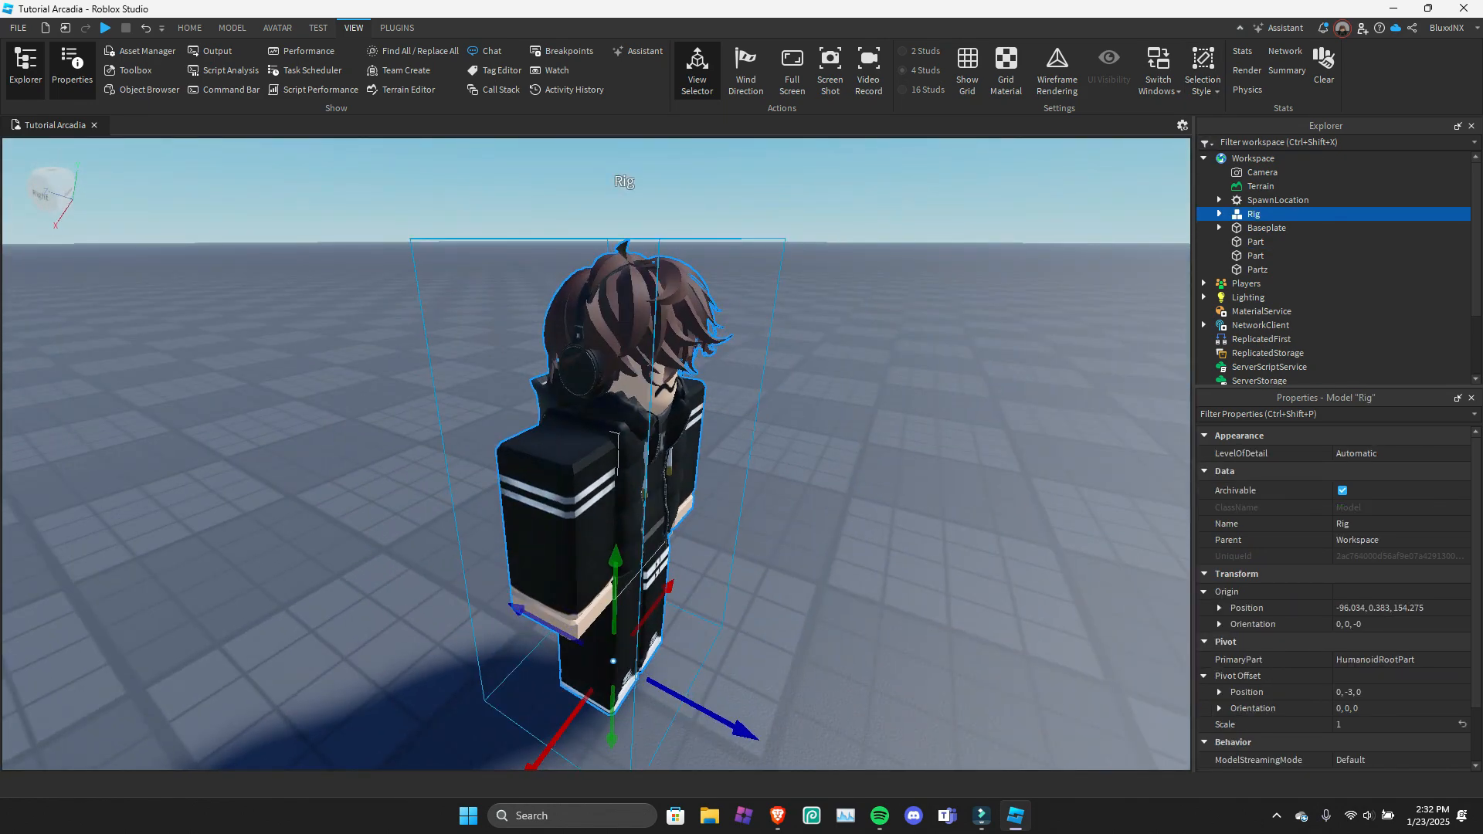
# View the Stats, Render, Physics, Network and Summary overlays, hide them again, and deselect the rig.
pyautogui.click(1242, 51)
pyautogui.click(1242, 51)
pyautogui.click(1247, 71)
pyautogui.click(1247, 70)
pyautogui.click(1247, 90)
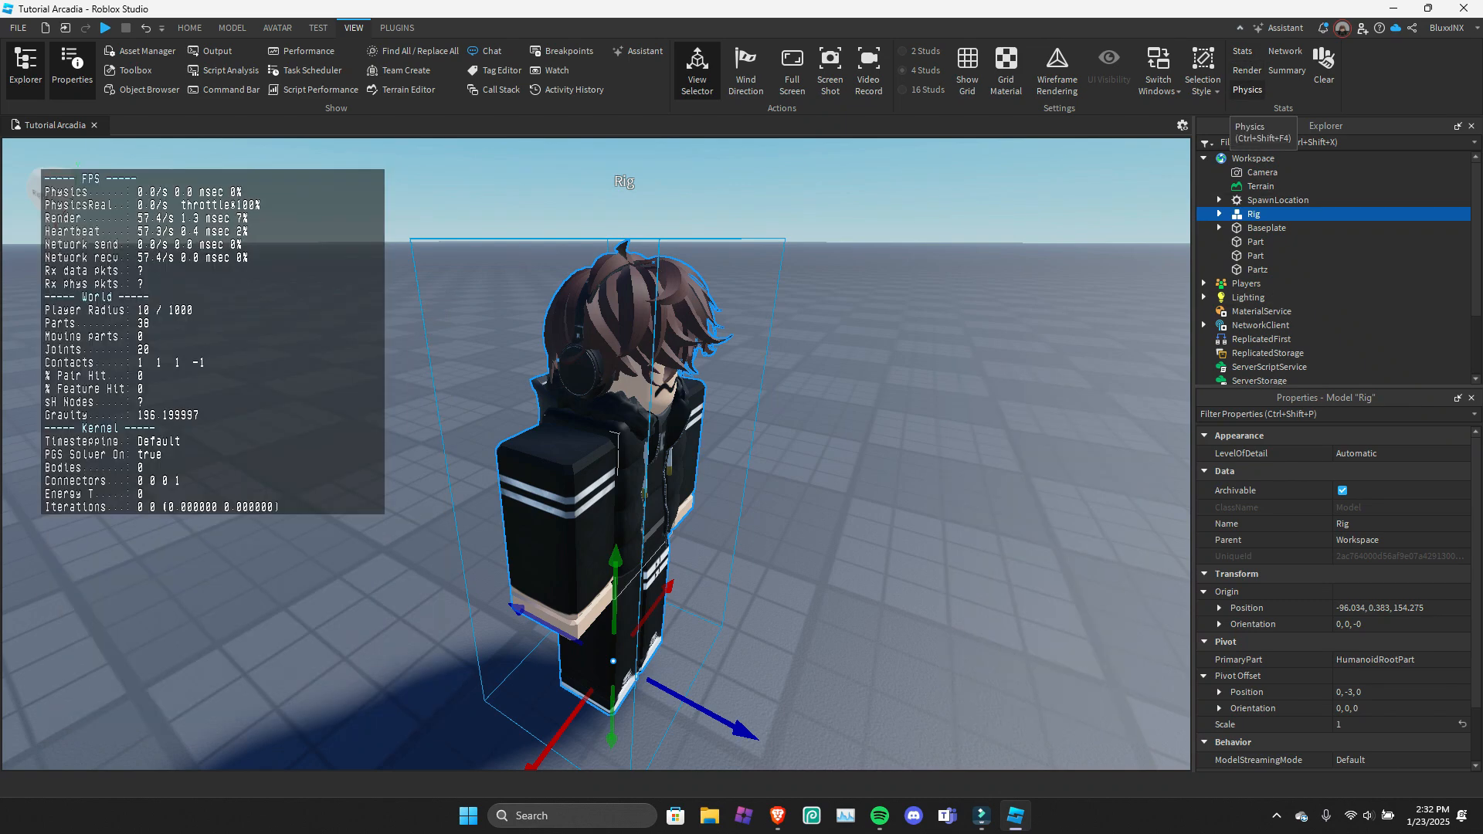
pyautogui.click(1285, 51)
pyautogui.click(1287, 71)
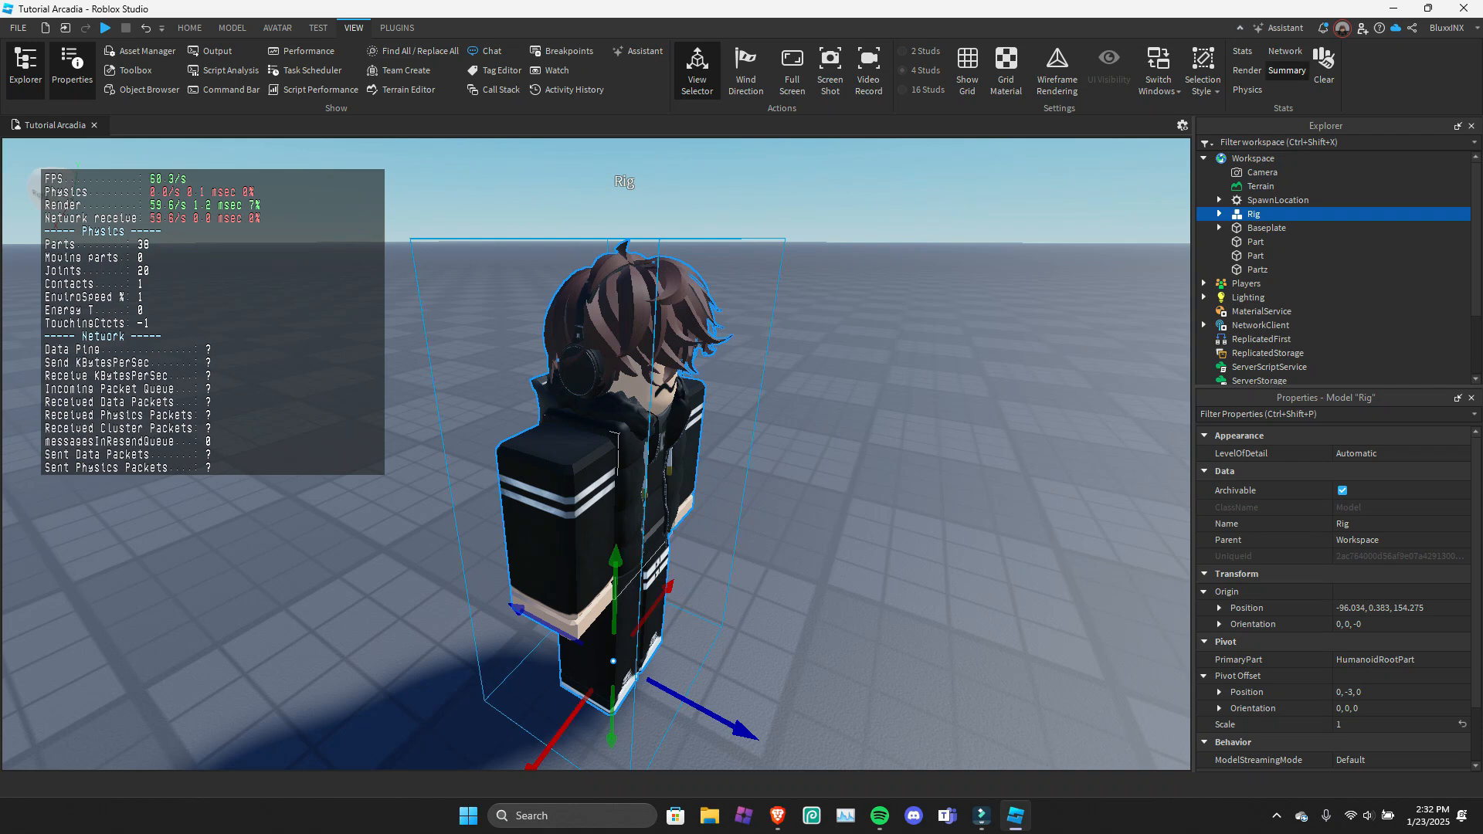
pyautogui.click(1288, 70)
pyautogui.click(919, 363)
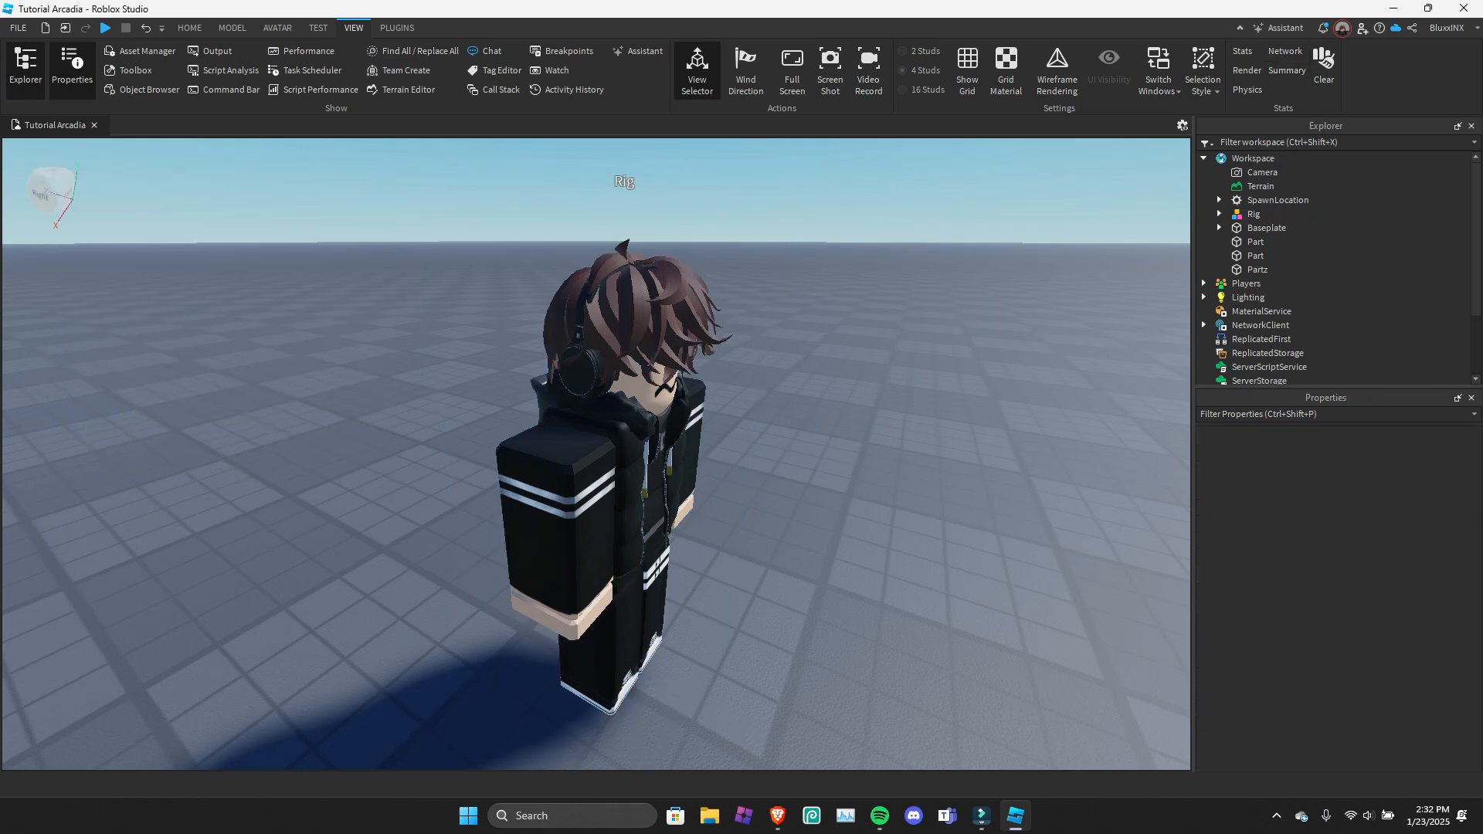
# View the installed plugins in Plugin Management, browse plugins in the Creator Store, and close the Toolbox.
pyautogui.click(397, 28)
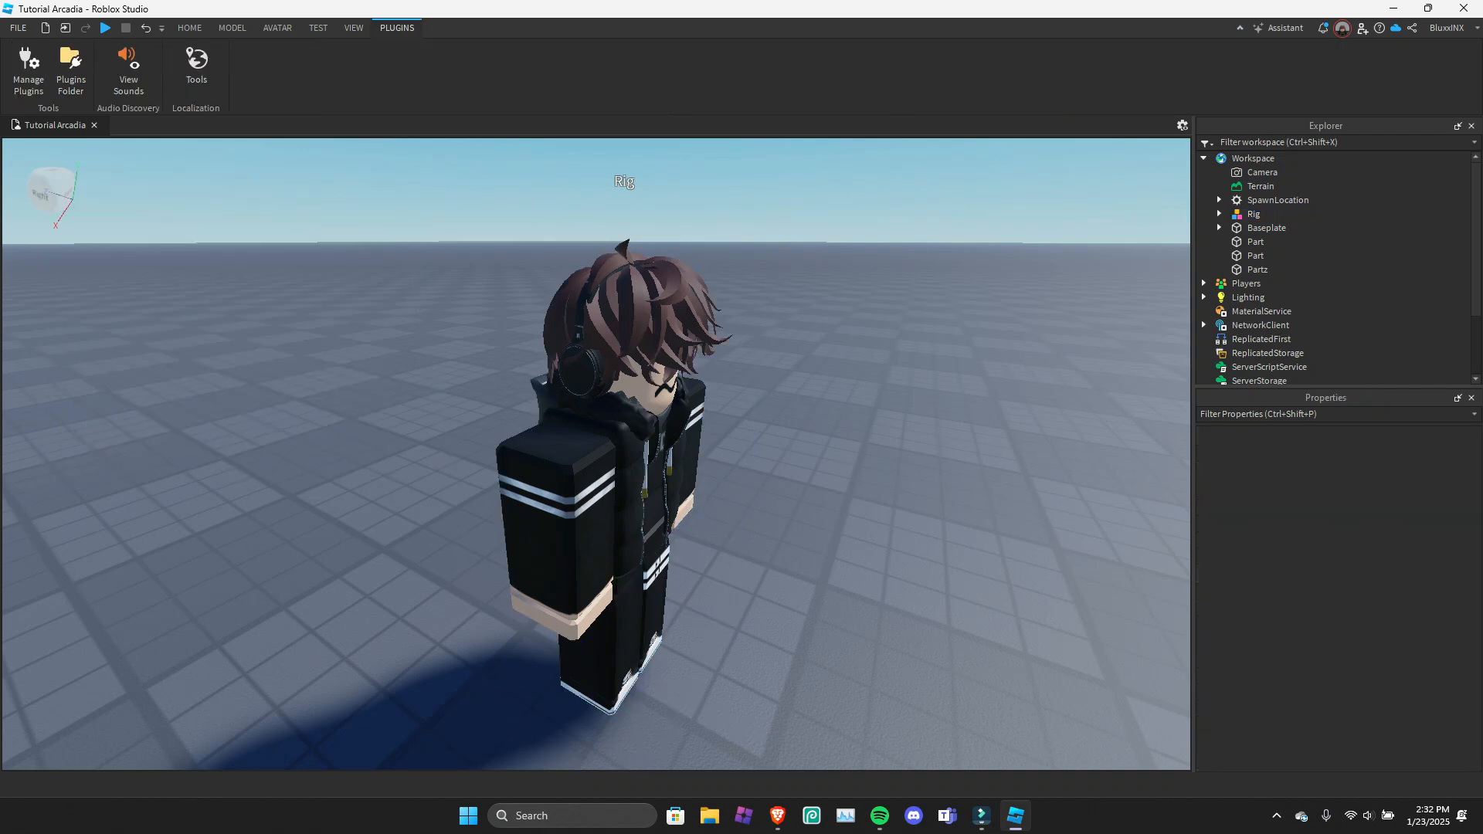
pyautogui.click(29, 69)
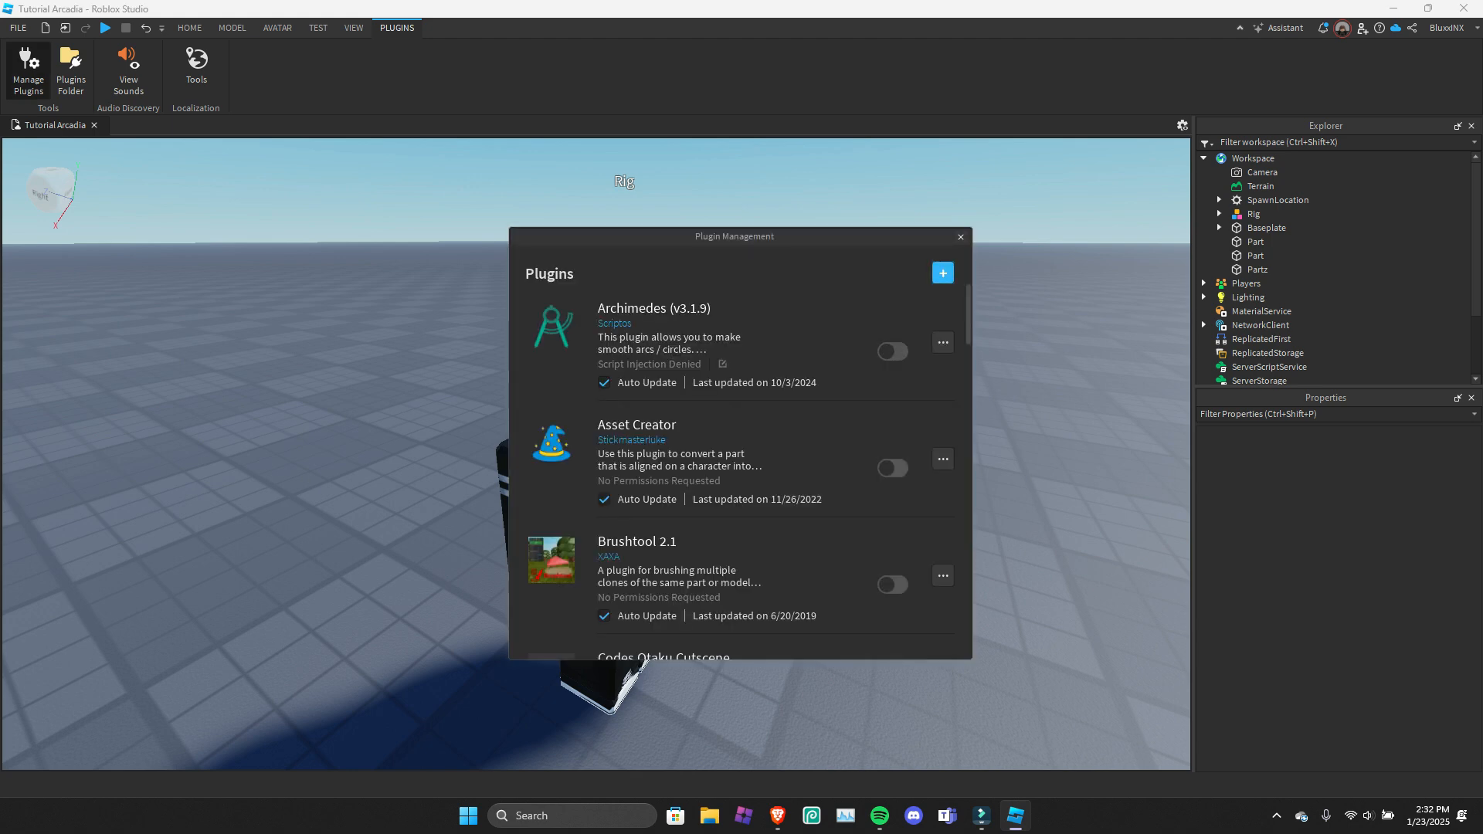
pyautogui.click(942, 273)
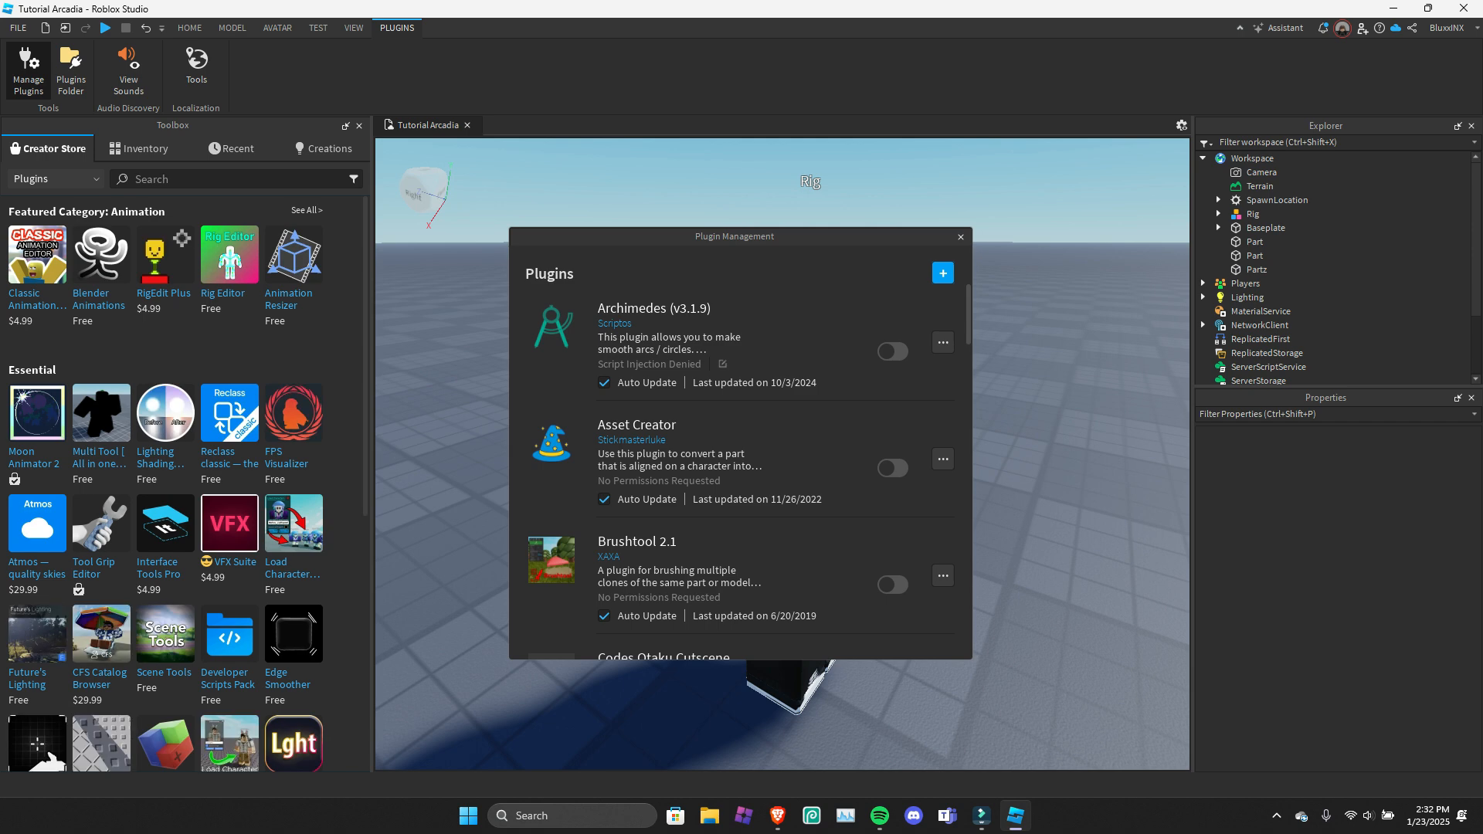
pyautogui.scroll(-3, 294, 587)
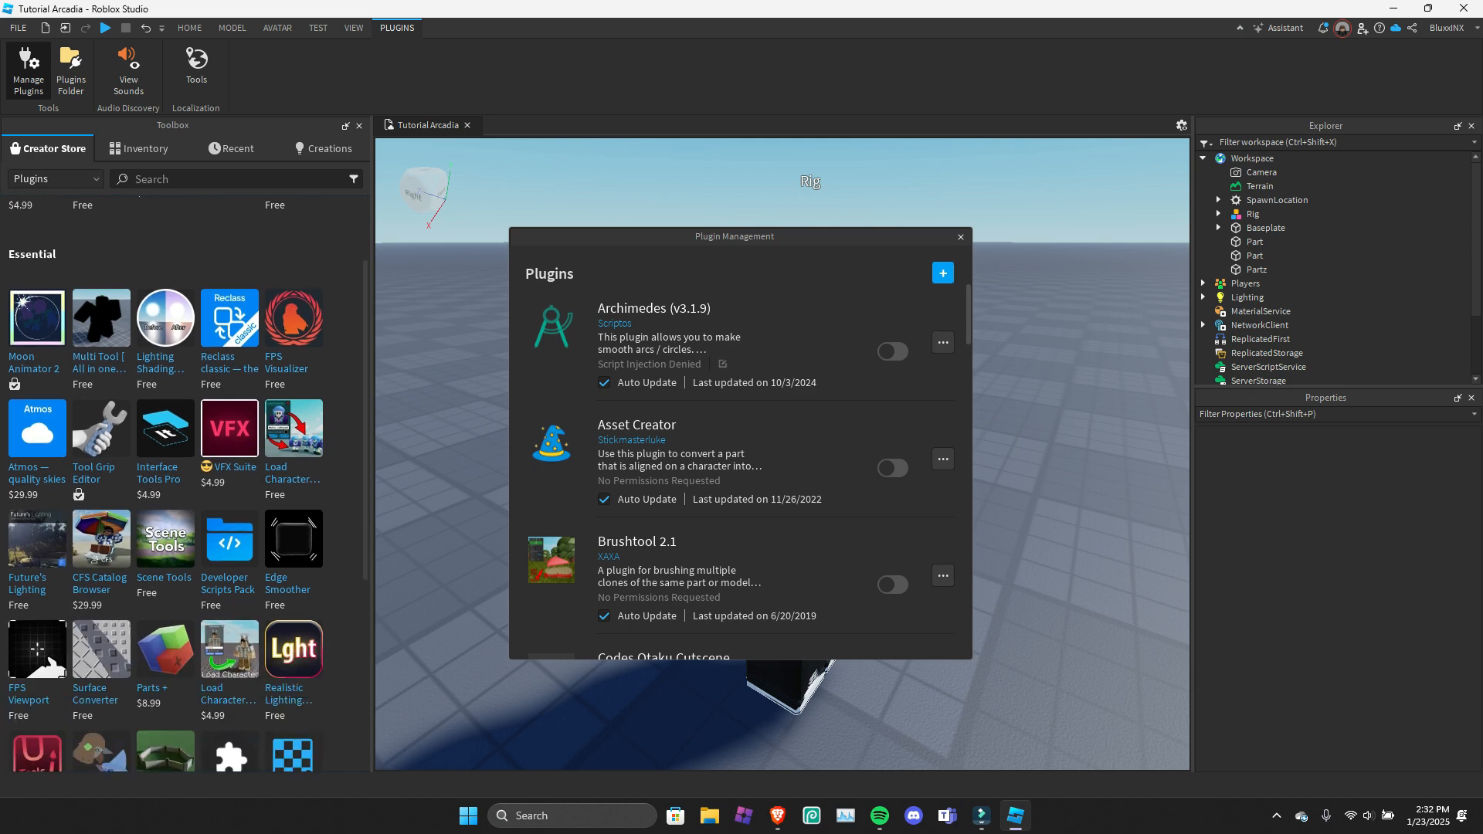
pyautogui.scroll(3, 294, 587)
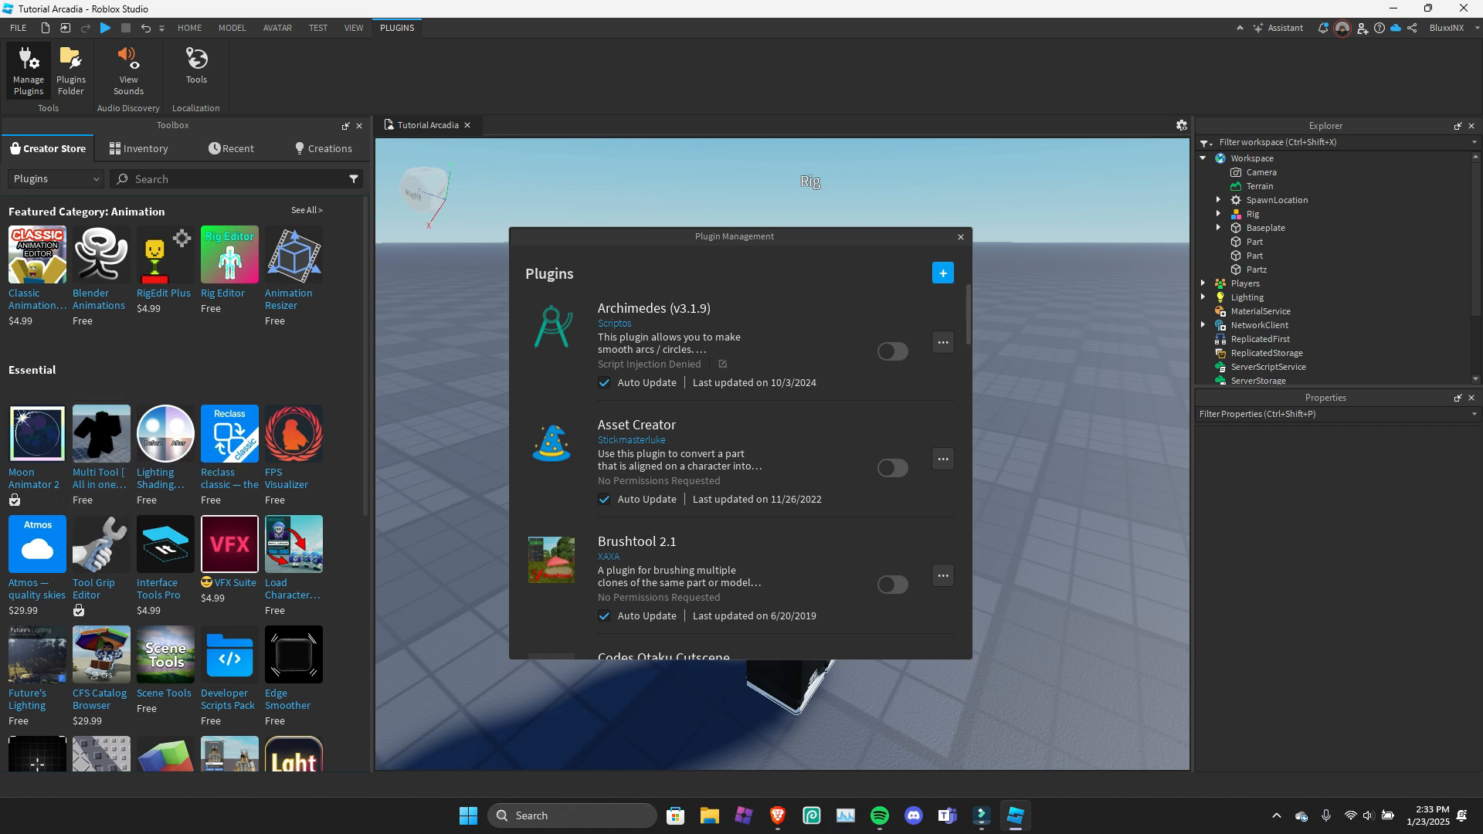
pyautogui.click(358, 125)
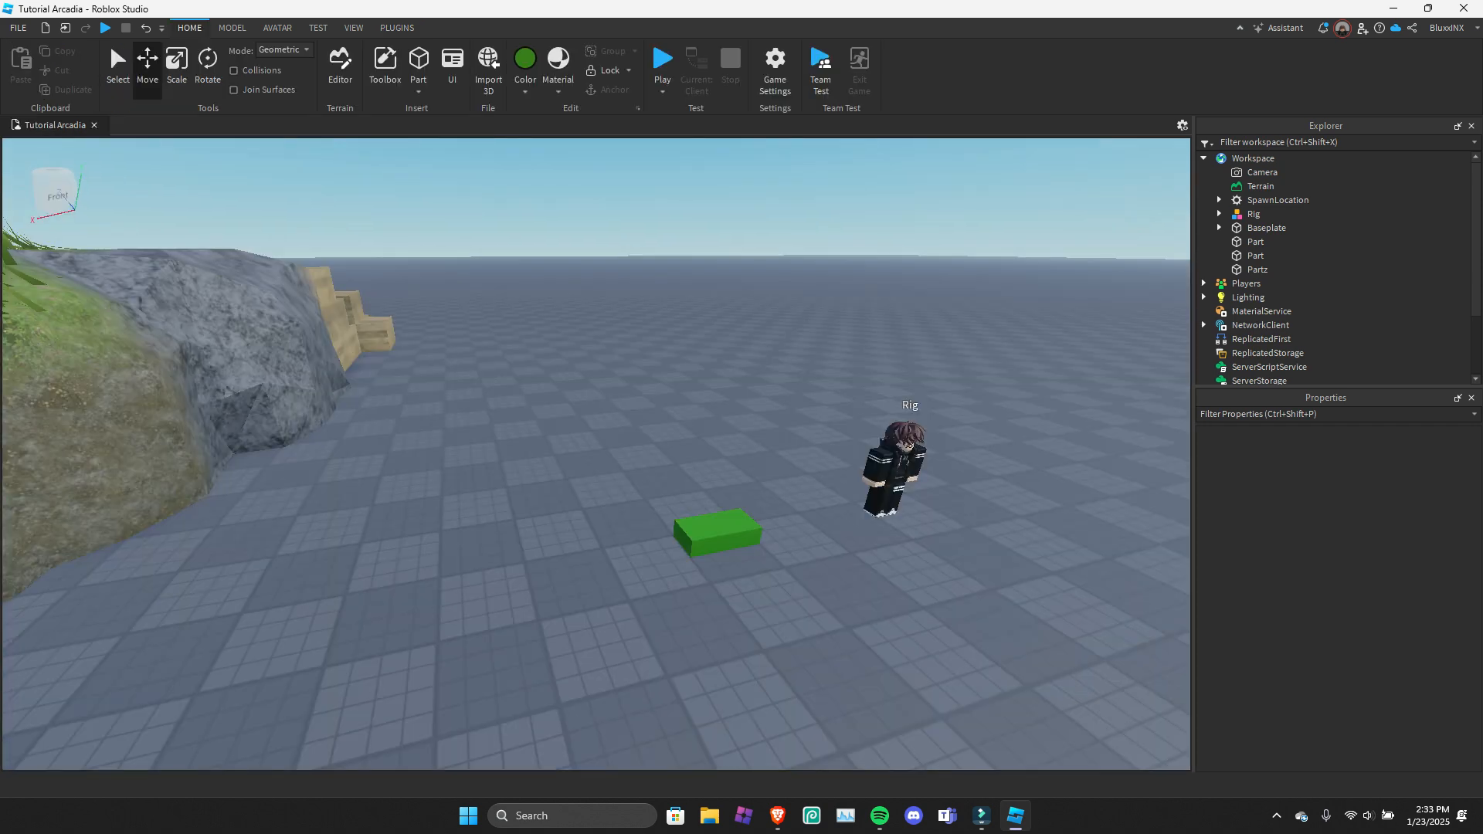
# Look through the file commands and the Advanced options, and view the Basic Info page of the Game Settings.
pyautogui.click(18, 28)
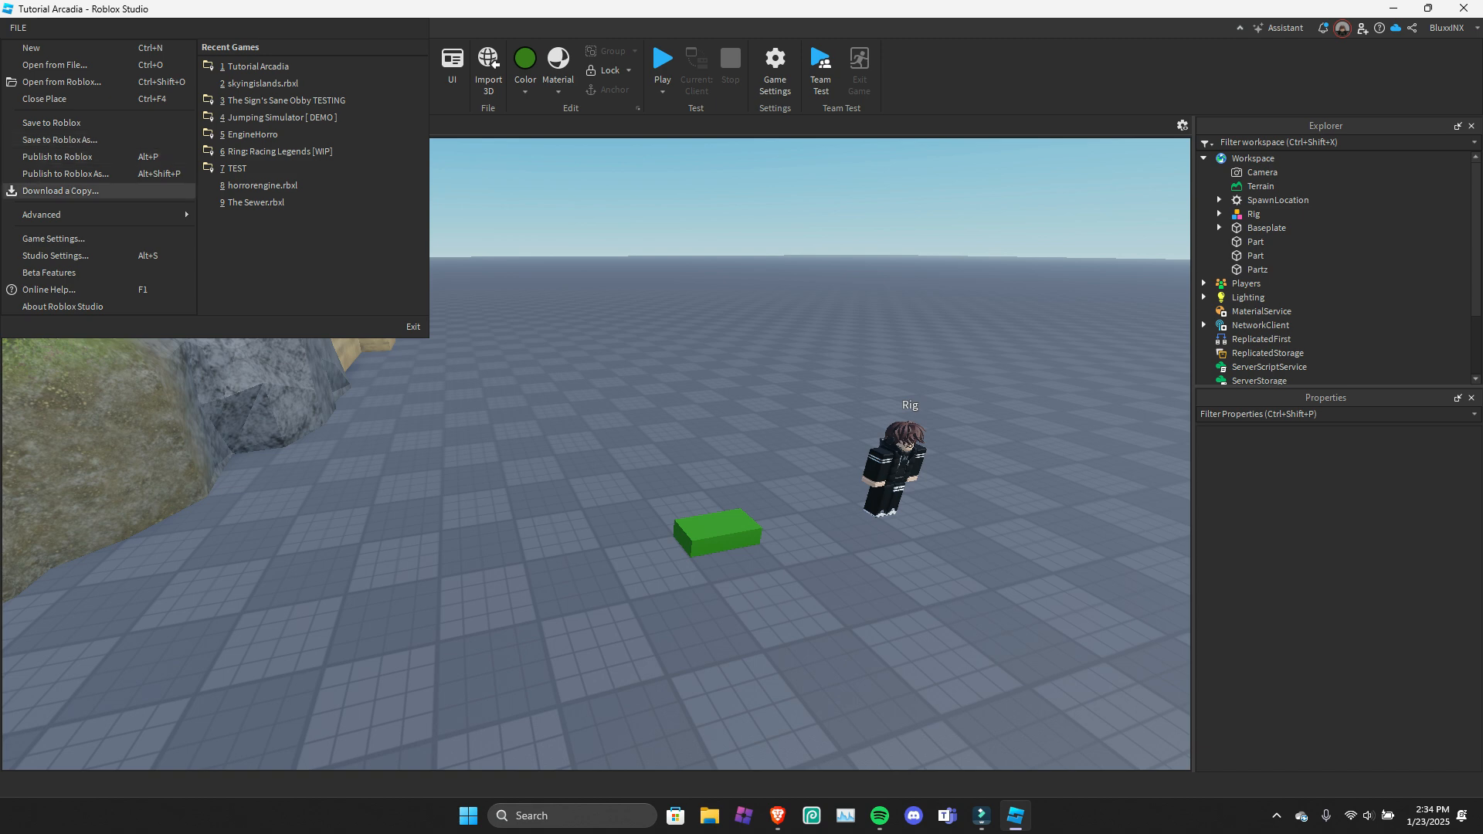
pyautogui.moveTo(61, 215)
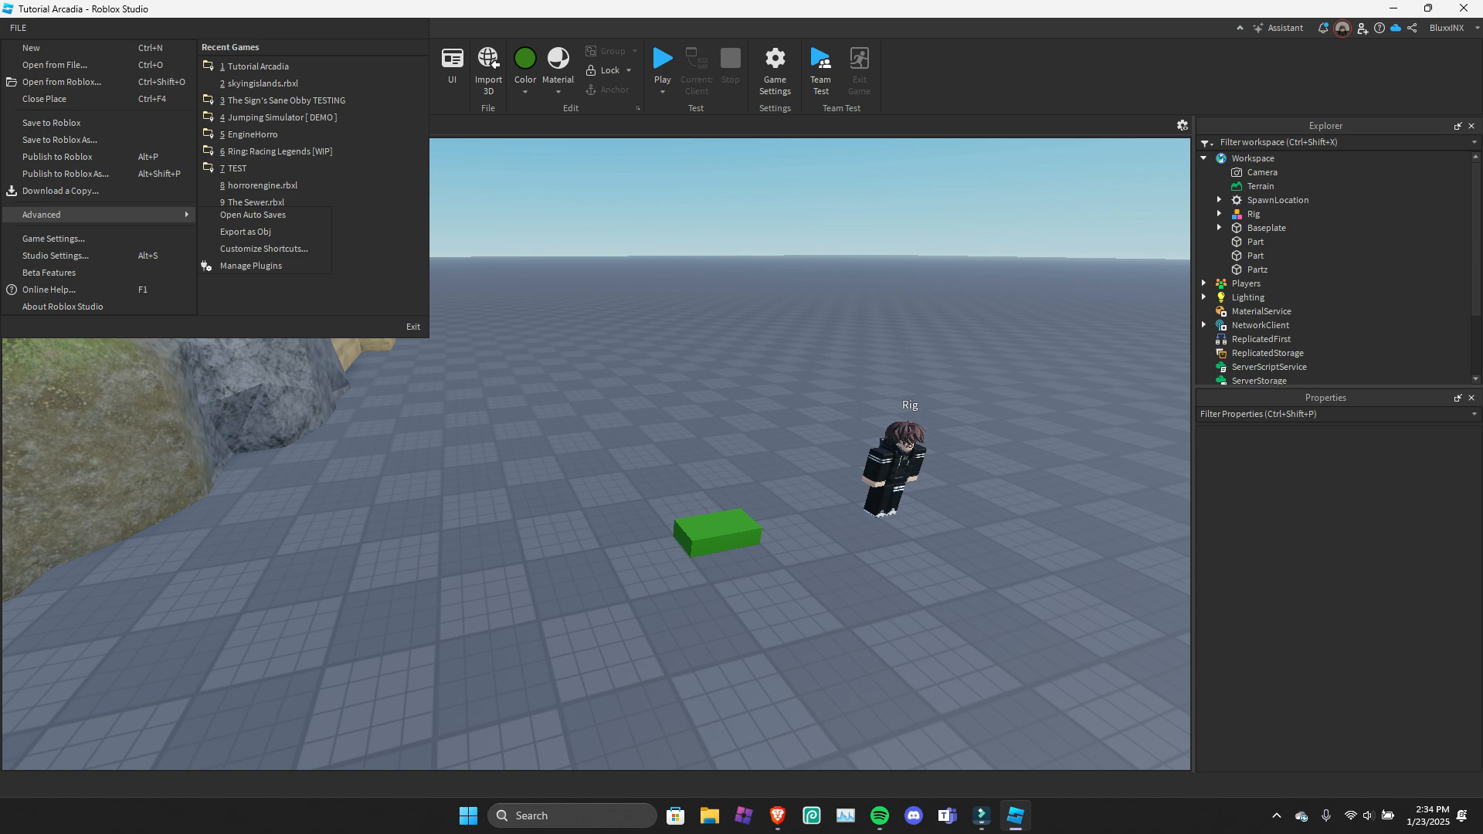
pyautogui.click(54, 238)
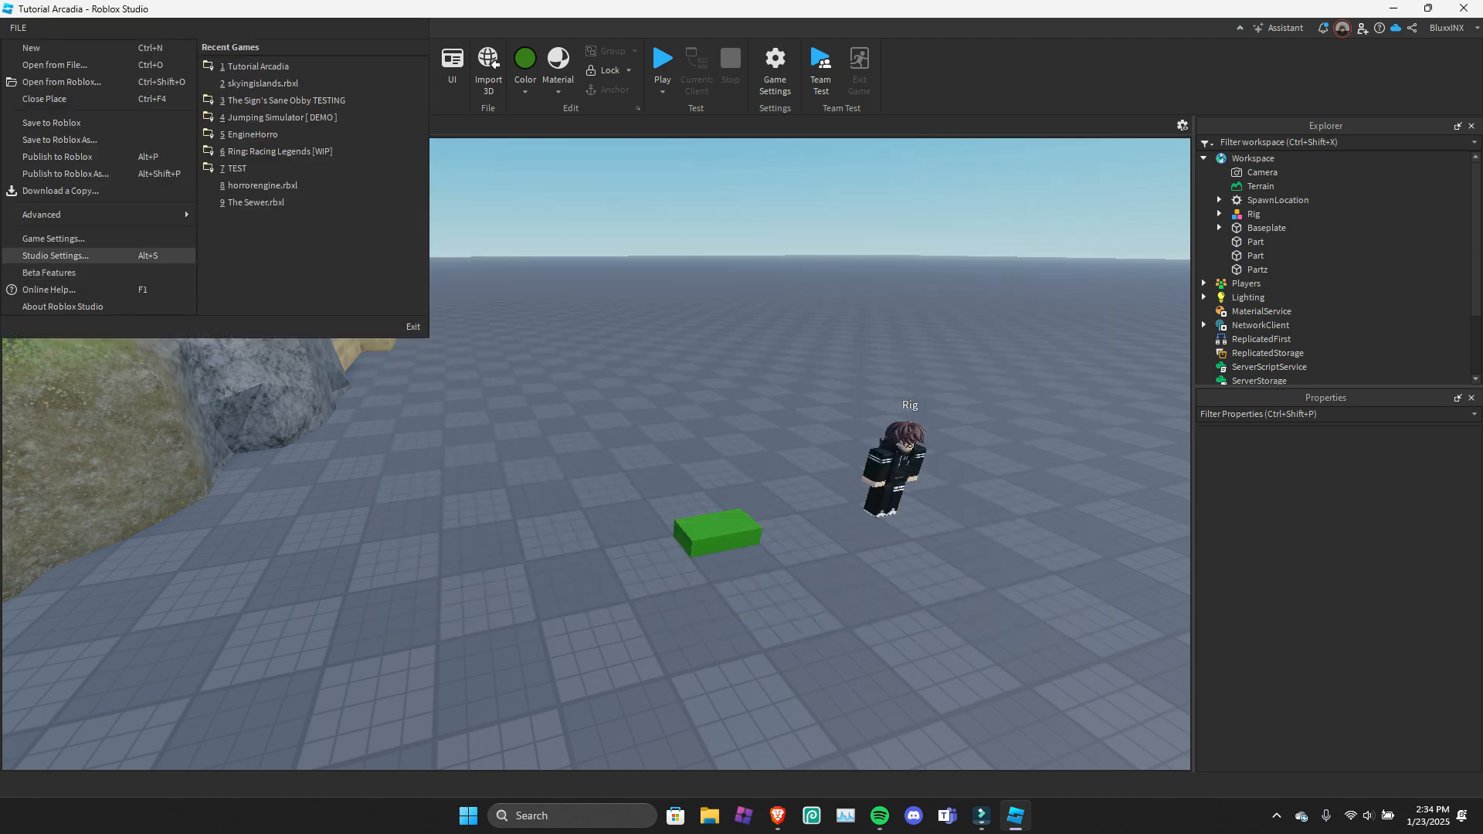
# Examine the Script Editor page of the Studio Settings, including the font choices and the theme colours, without changing anything.
pyautogui.click(55, 254)
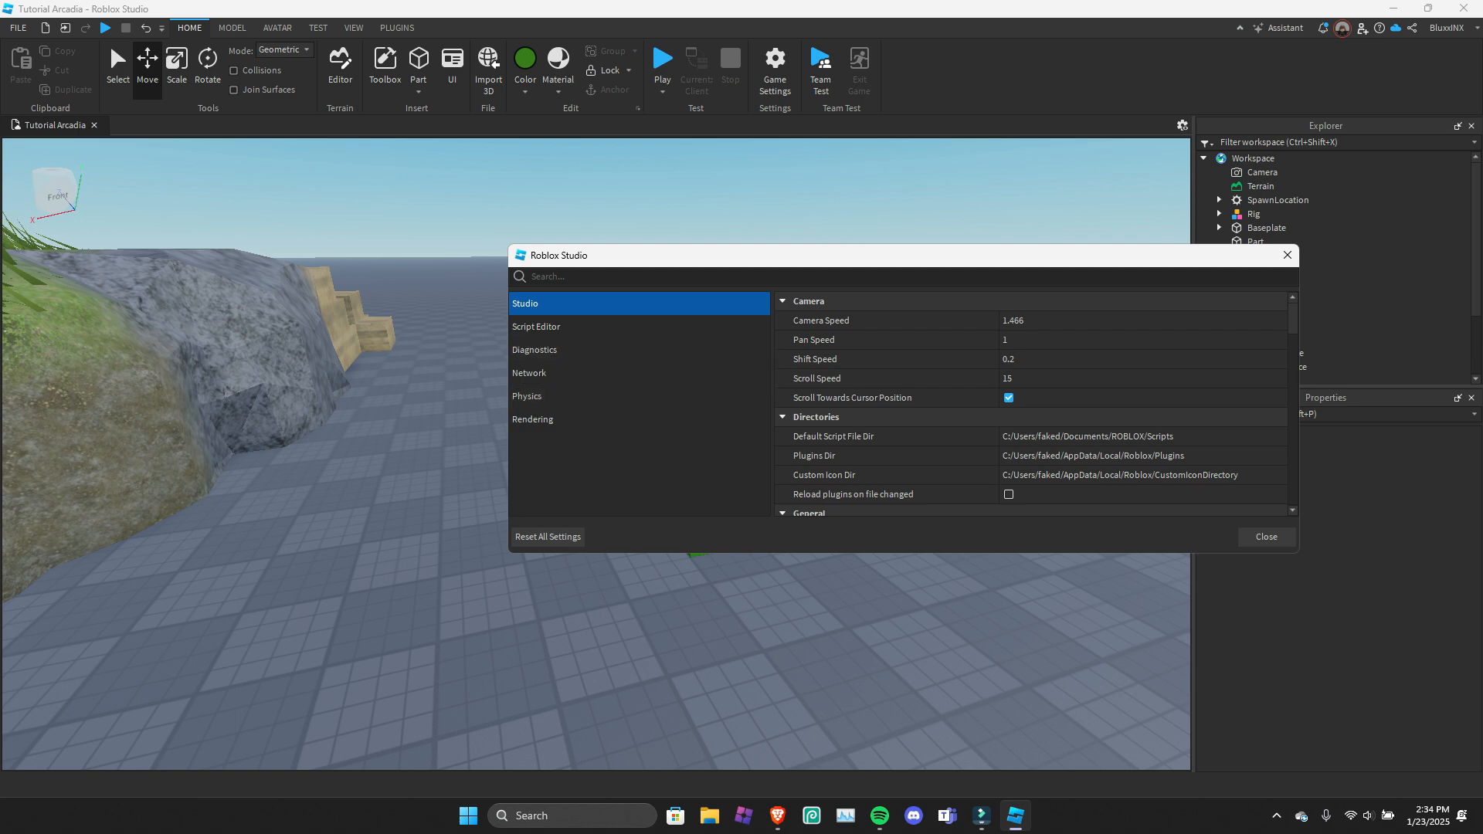
pyautogui.moveTo(754, 259); pyautogui.dragTo(602, 250)
pyautogui.click(525, 318)
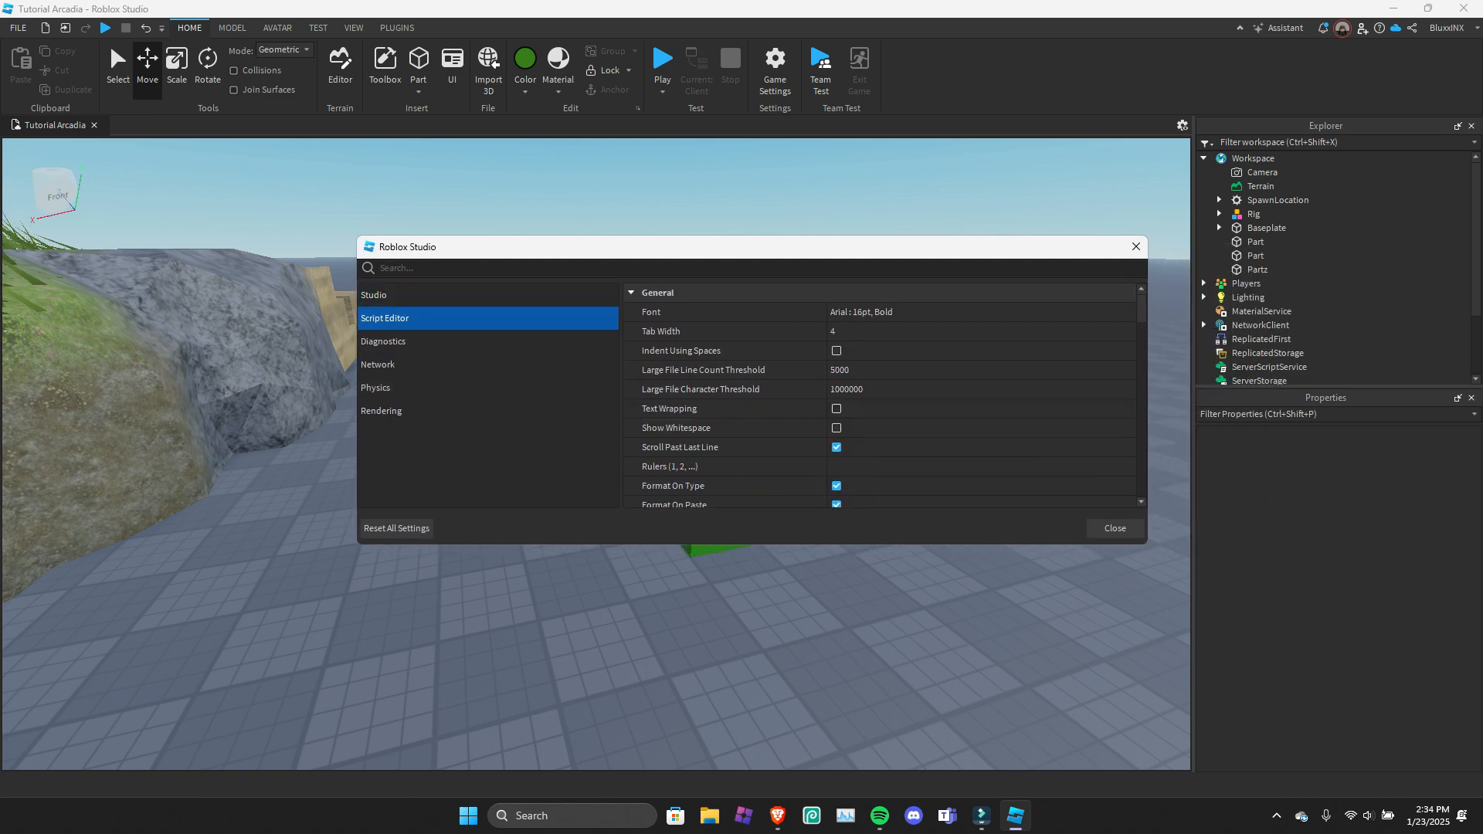
pyautogui.click(905, 309)
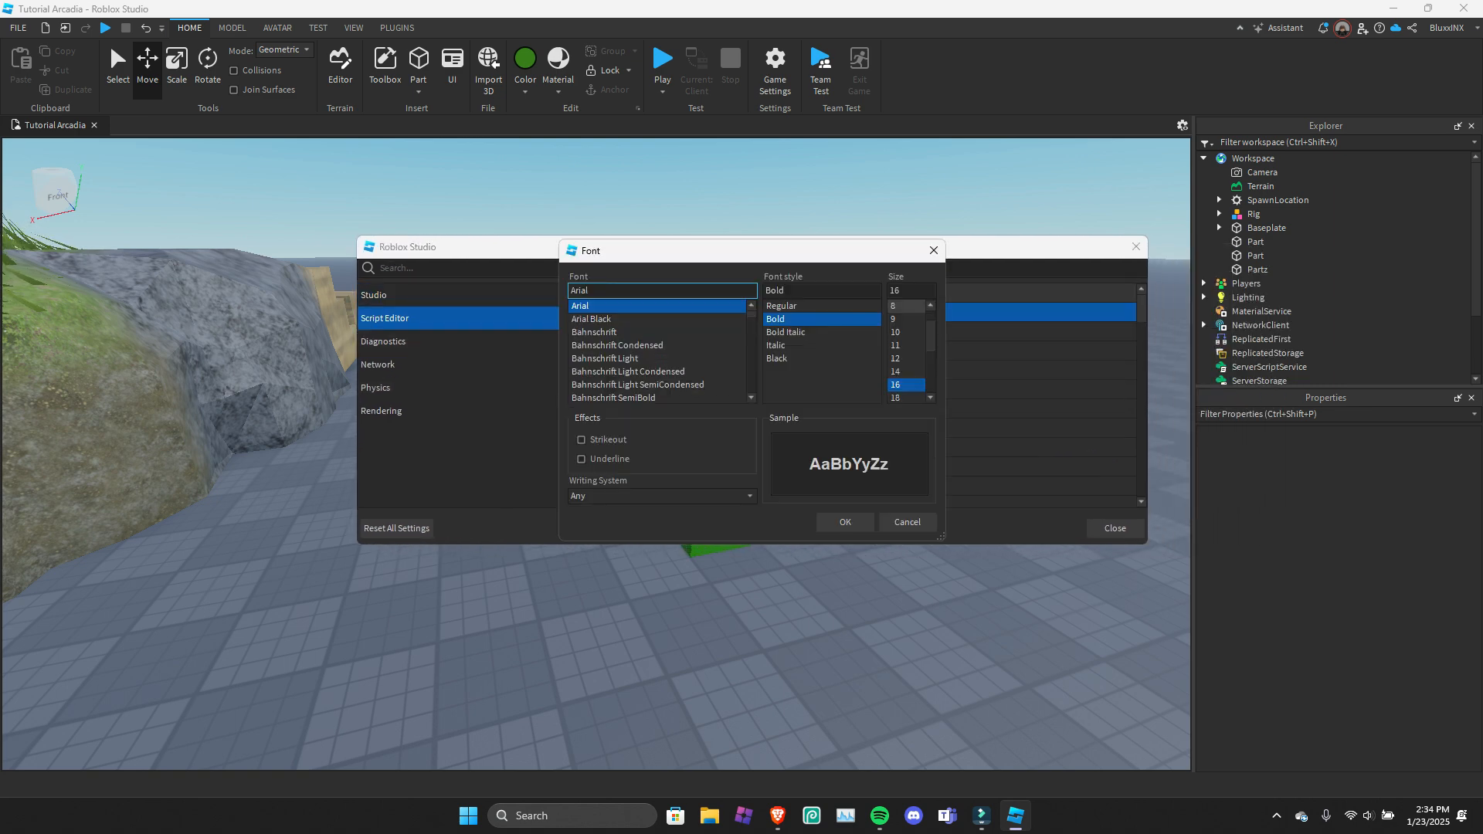
pyautogui.click(907, 523)
pyautogui.scroll(-10, 897, 386)
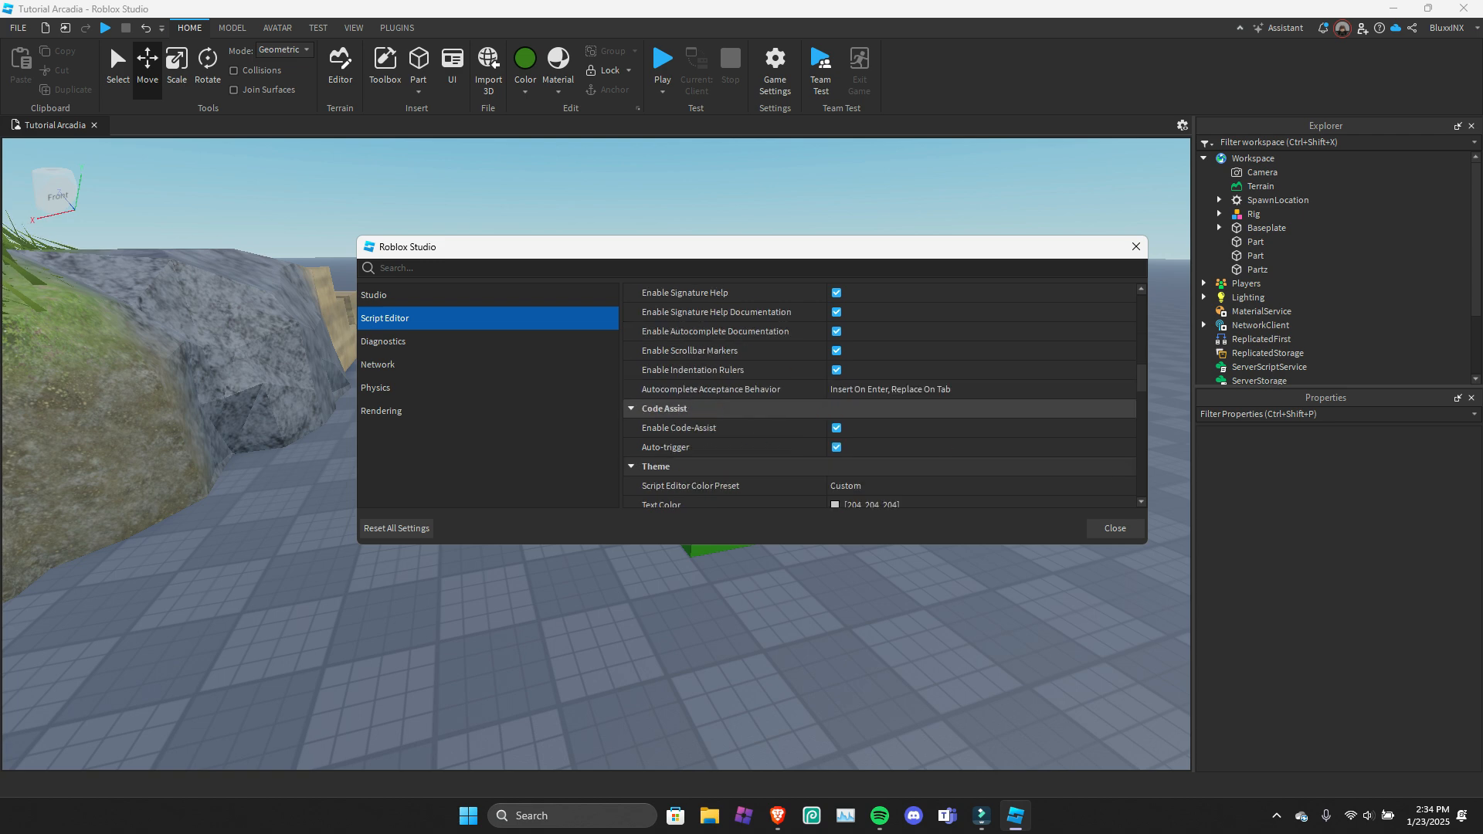
pyautogui.scroll(-4, 897, 408)
pyautogui.scroll(1, 896, 378)
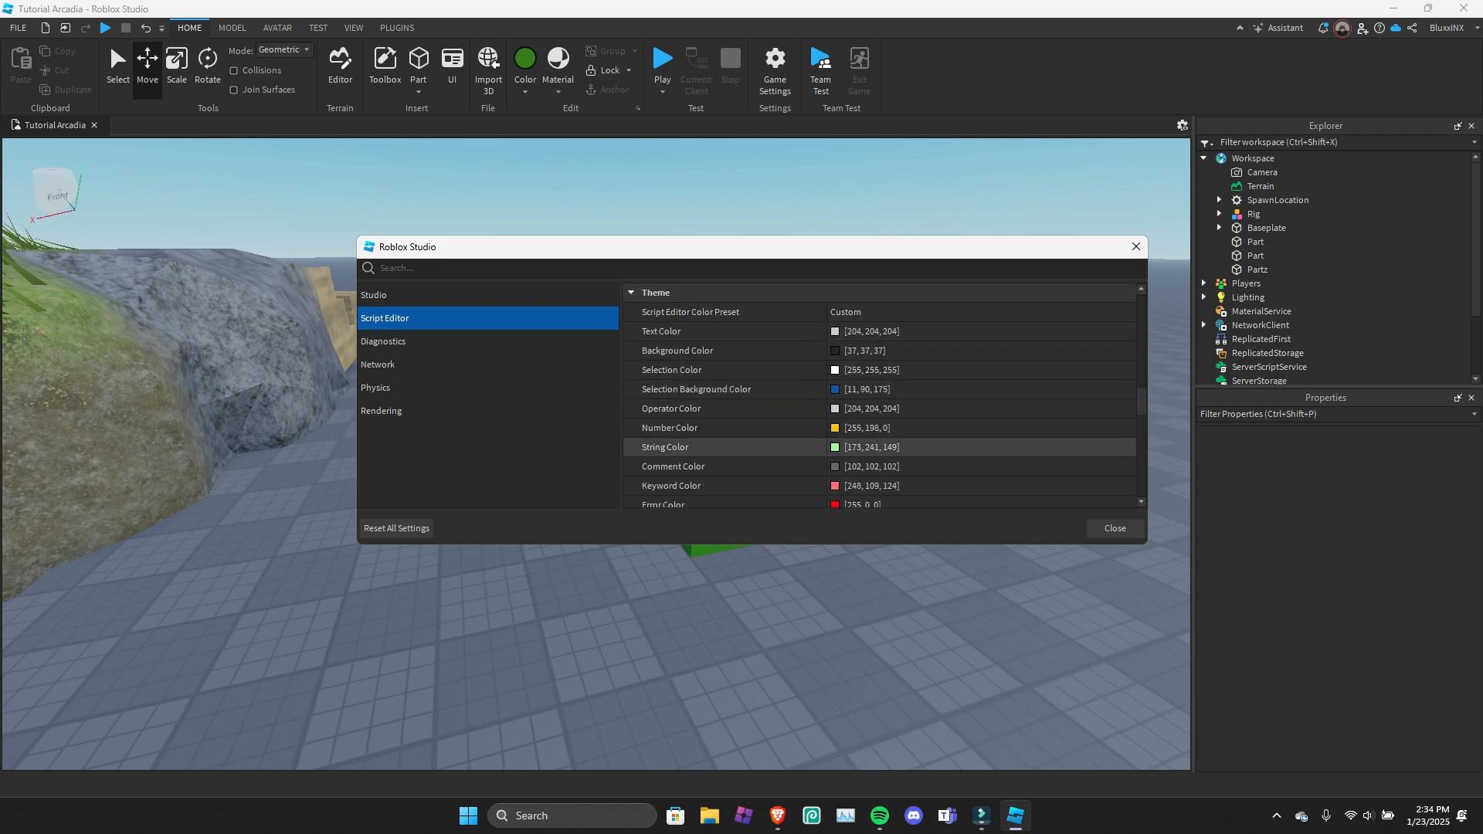
pyautogui.scroll(-8, 897, 448)
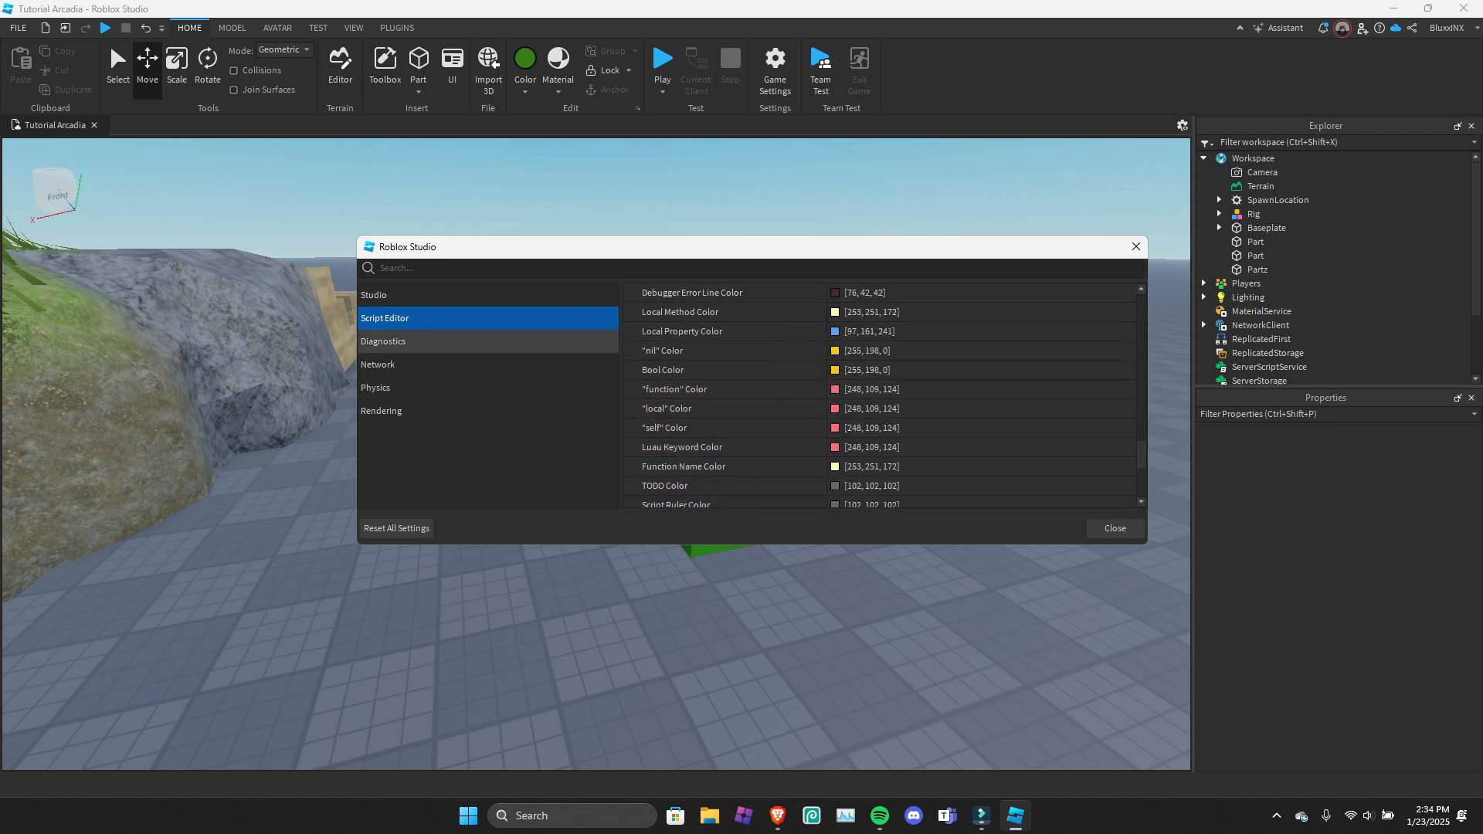
# View the Diagnostics, Network, Physics and Rendering pages of the Studio Settings.
pyautogui.click(383, 340)
pyautogui.scroll(-1, 881, 398)
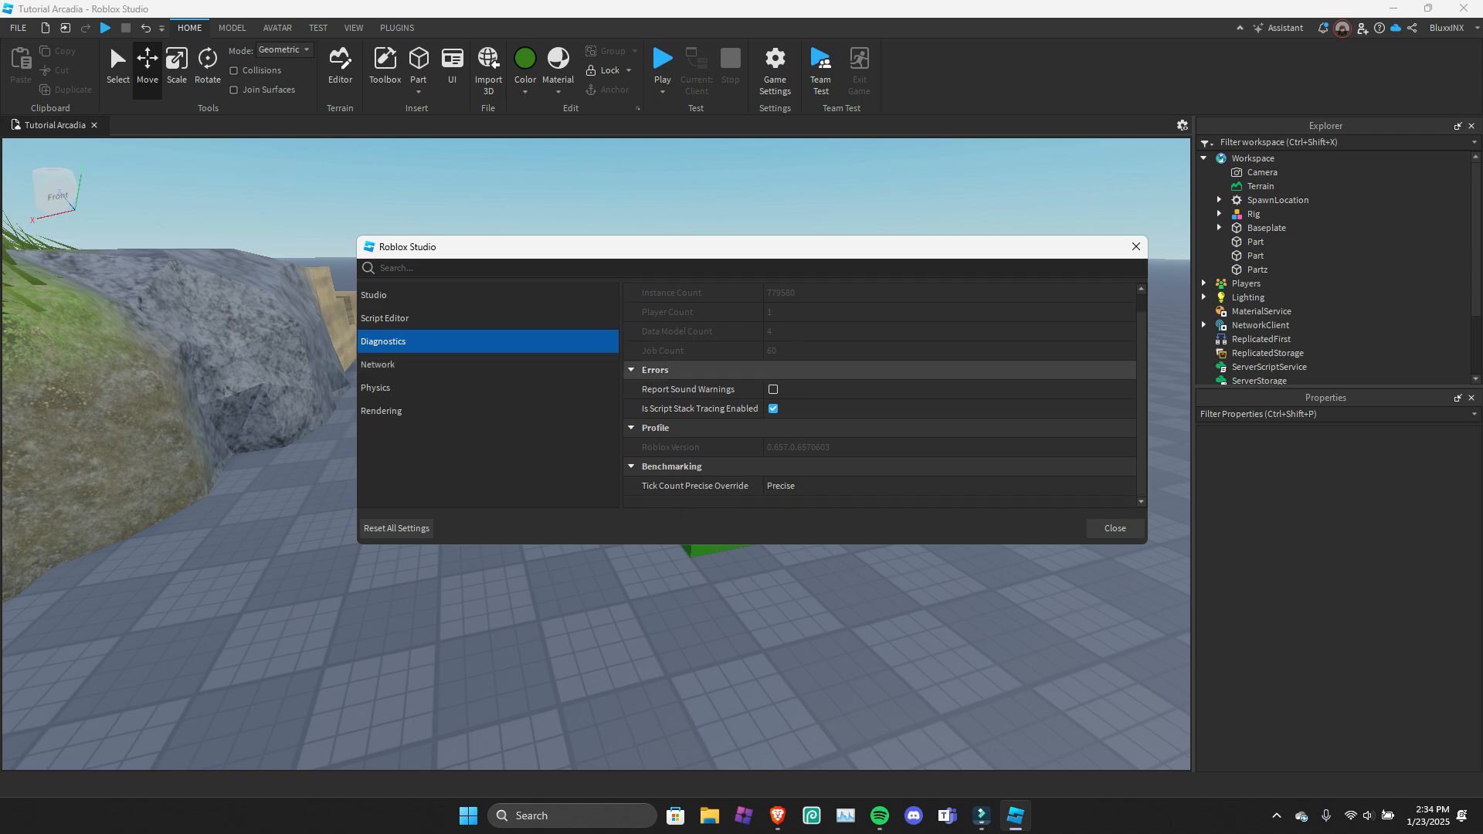
pyautogui.click(402, 364)
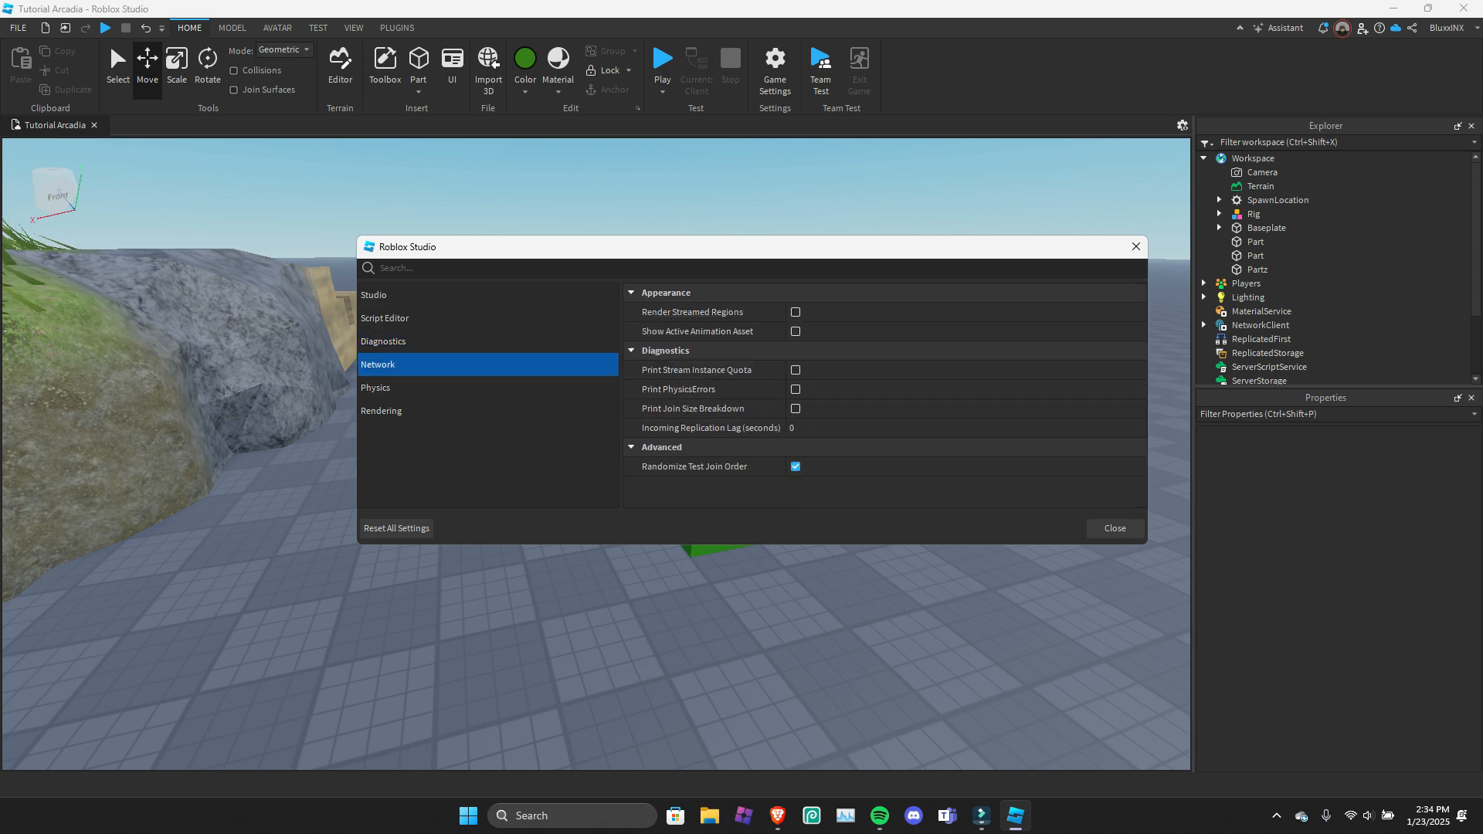
pyautogui.click(402, 387)
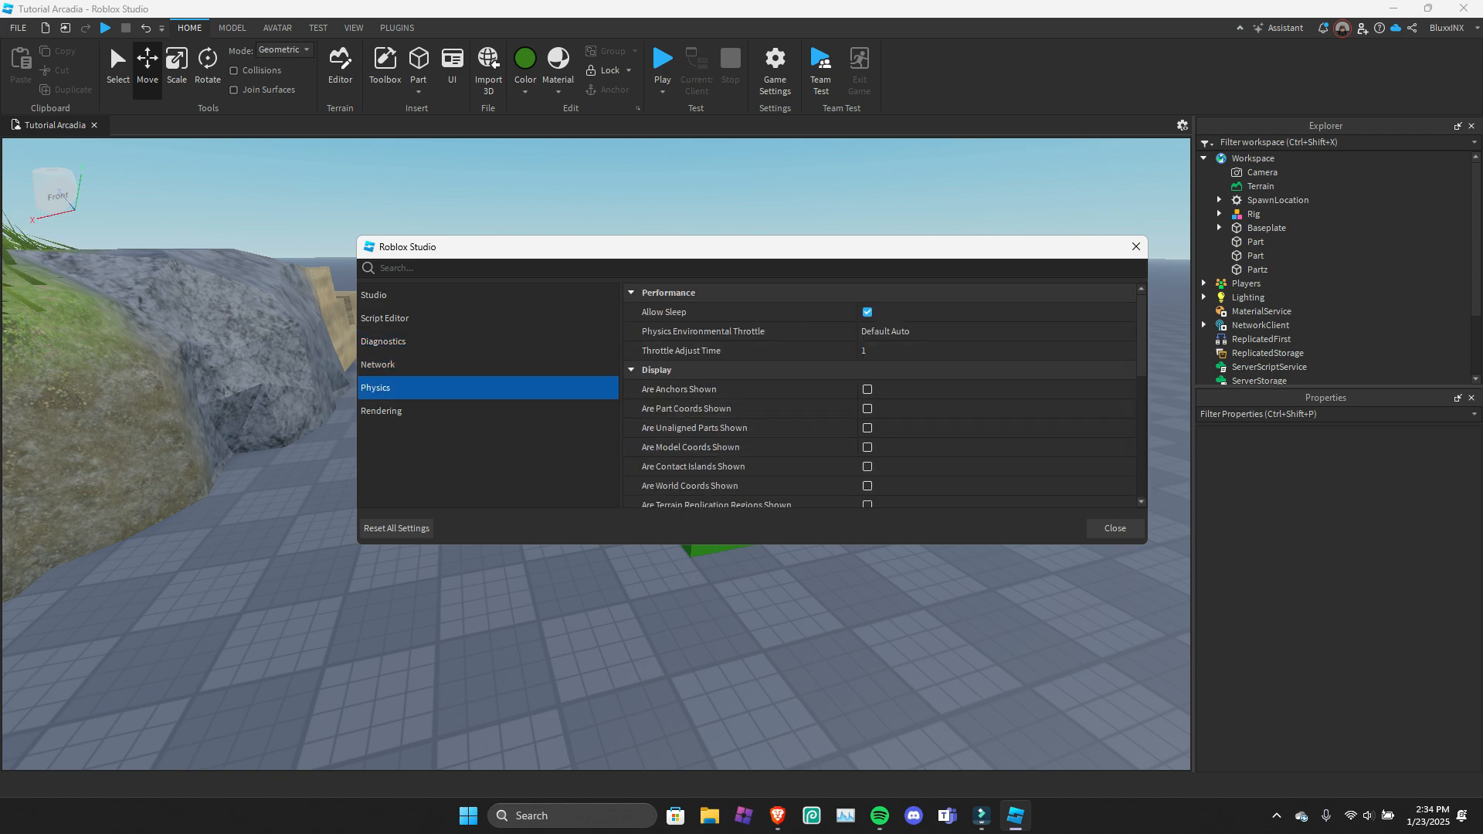
pyautogui.click(402, 410)
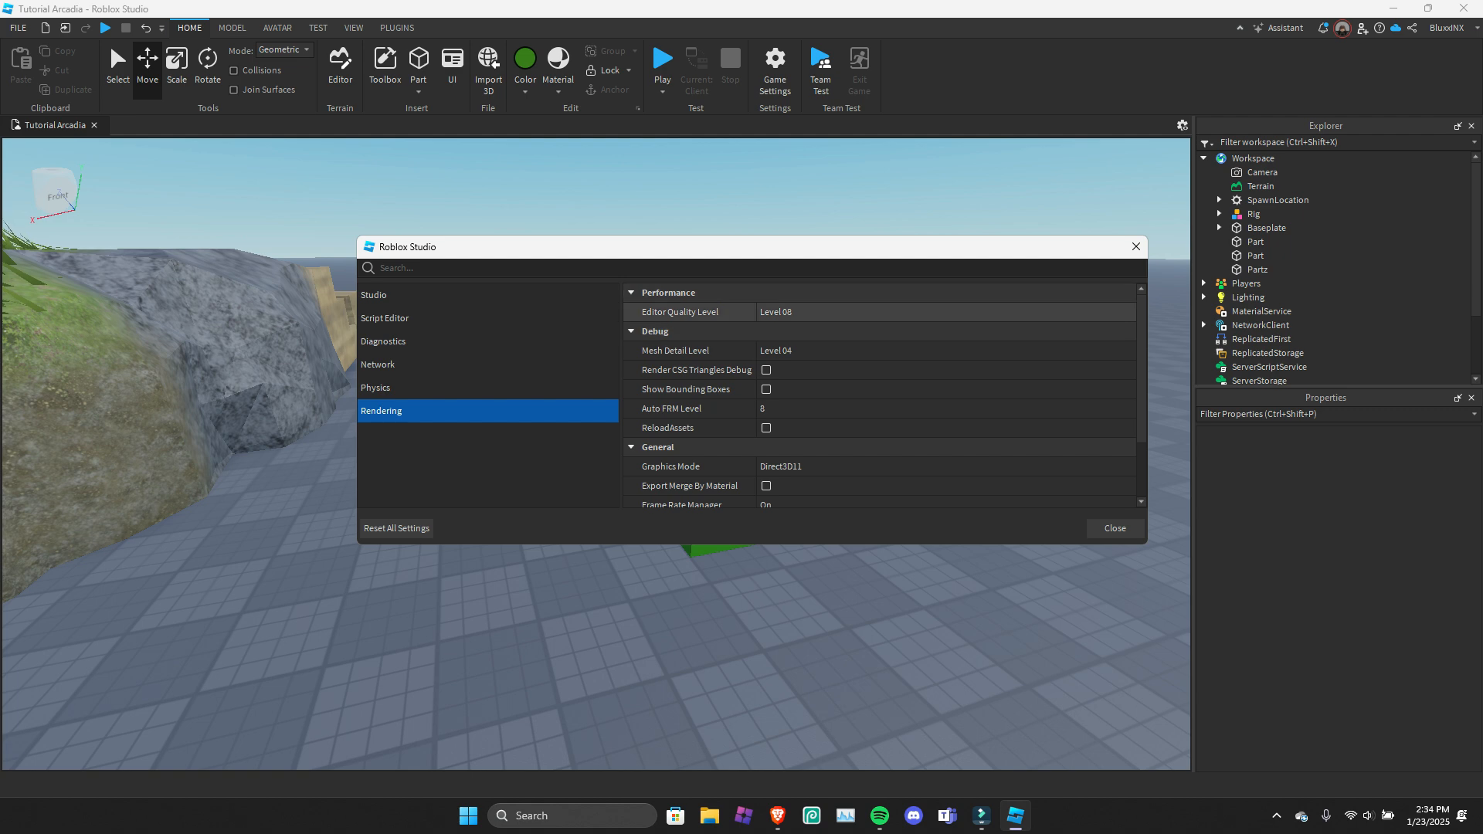
# Set the Editor Quality Level in the Rendering settings to Level 14.
pyautogui.click(850, 312)
pyautogui.click(850, 312)
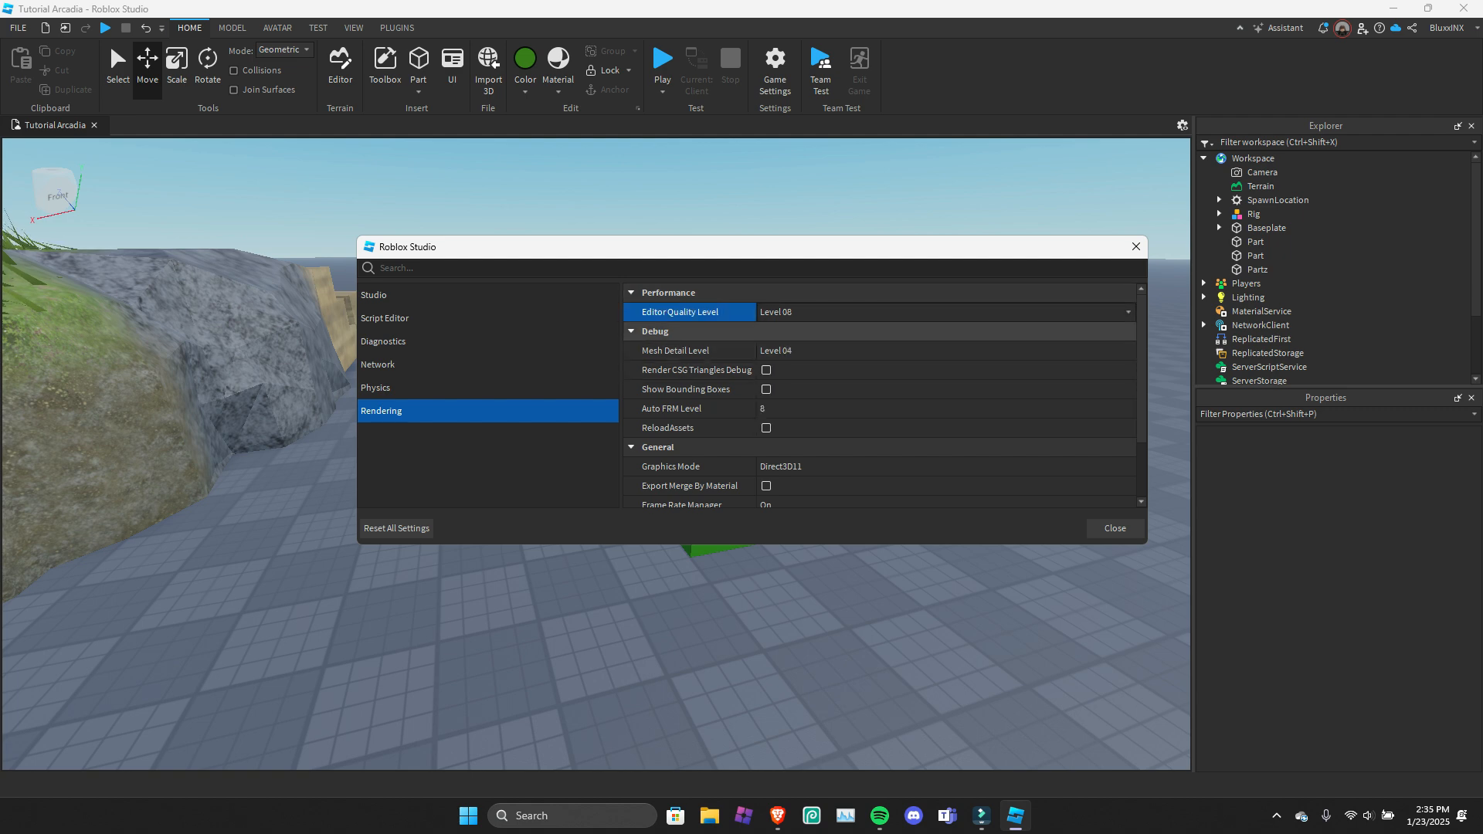
pyautogui.click(850, 314)
pyautogui.scroll(-4, 850, 427)
pyautogui.click(850, 351)
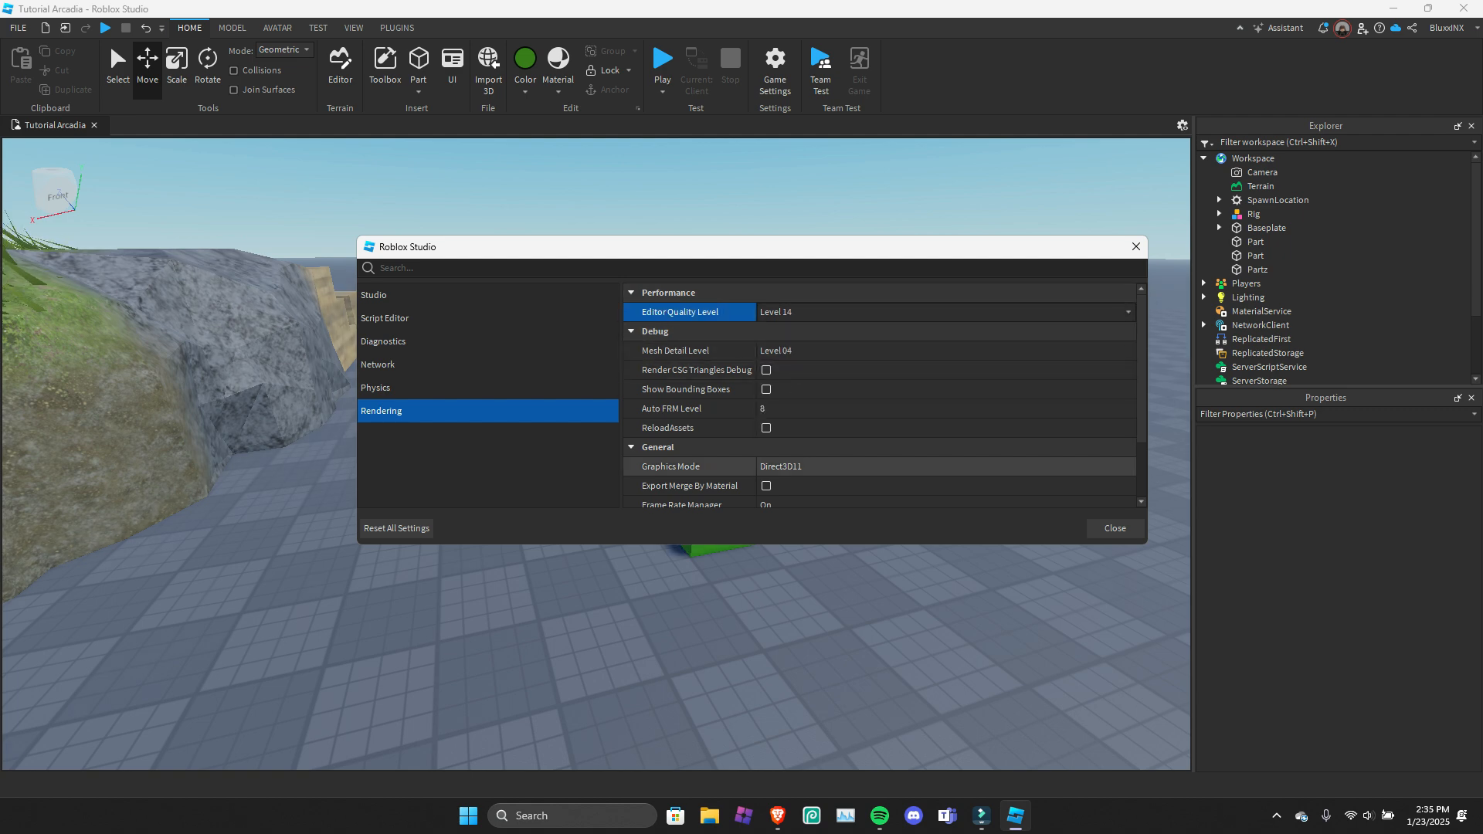
# Move the settings window aside and set the Editor Quality Level back to Level 08.
pyautogui.moveTo(776, 250); pyautogui.dragTo(714, 261)
pyautogui.click(742, 323)
pyautogui.scroll(2, 742, 396)
pyautogui.click(742, 362)
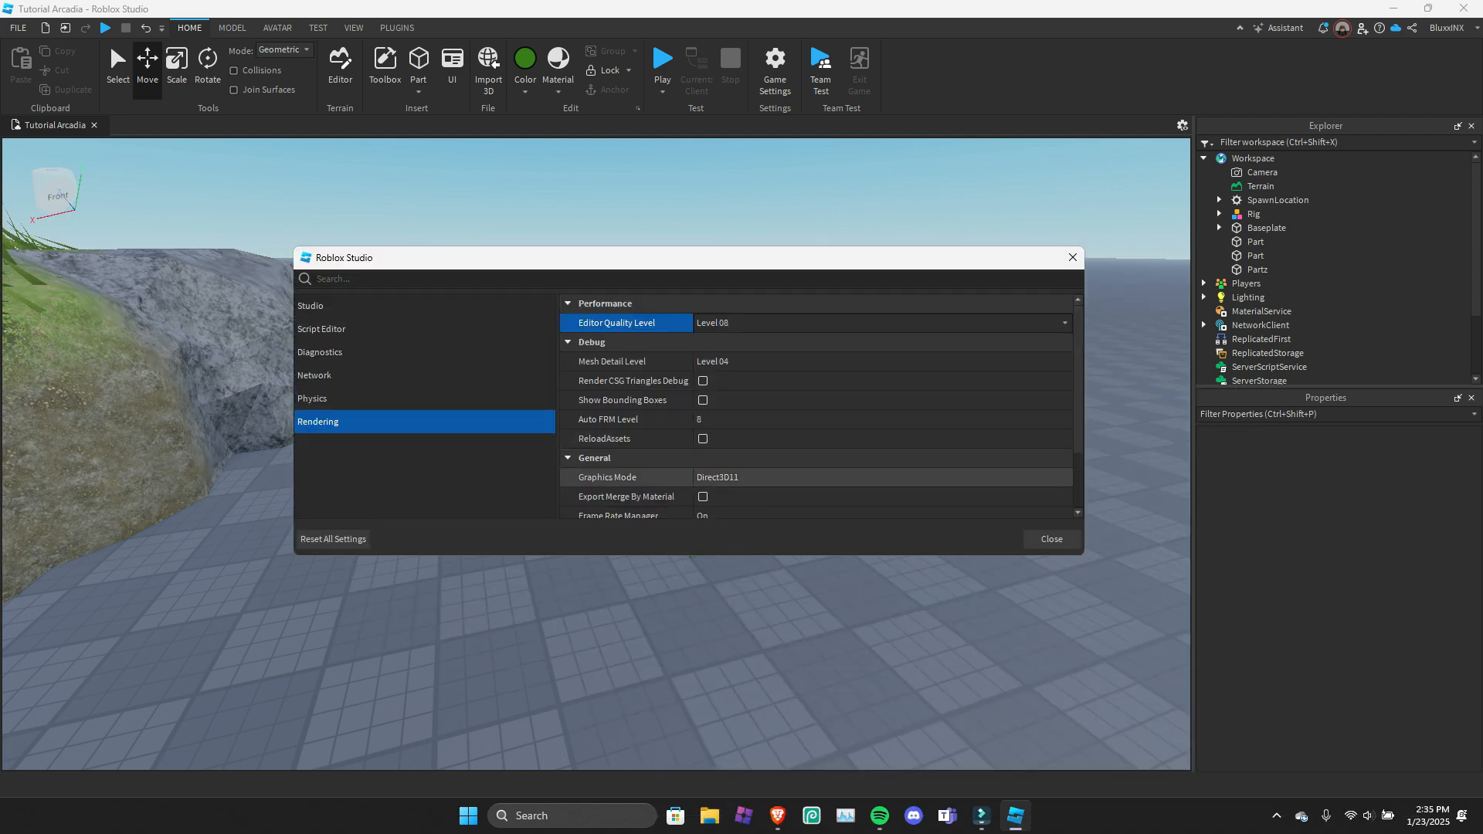
# Try Level 00 for the Mesh Detail Level in the Rendering settings, and set it to DistanceBased.
pyautogui.click(742, 362)
pyautogui.click(742, 362)
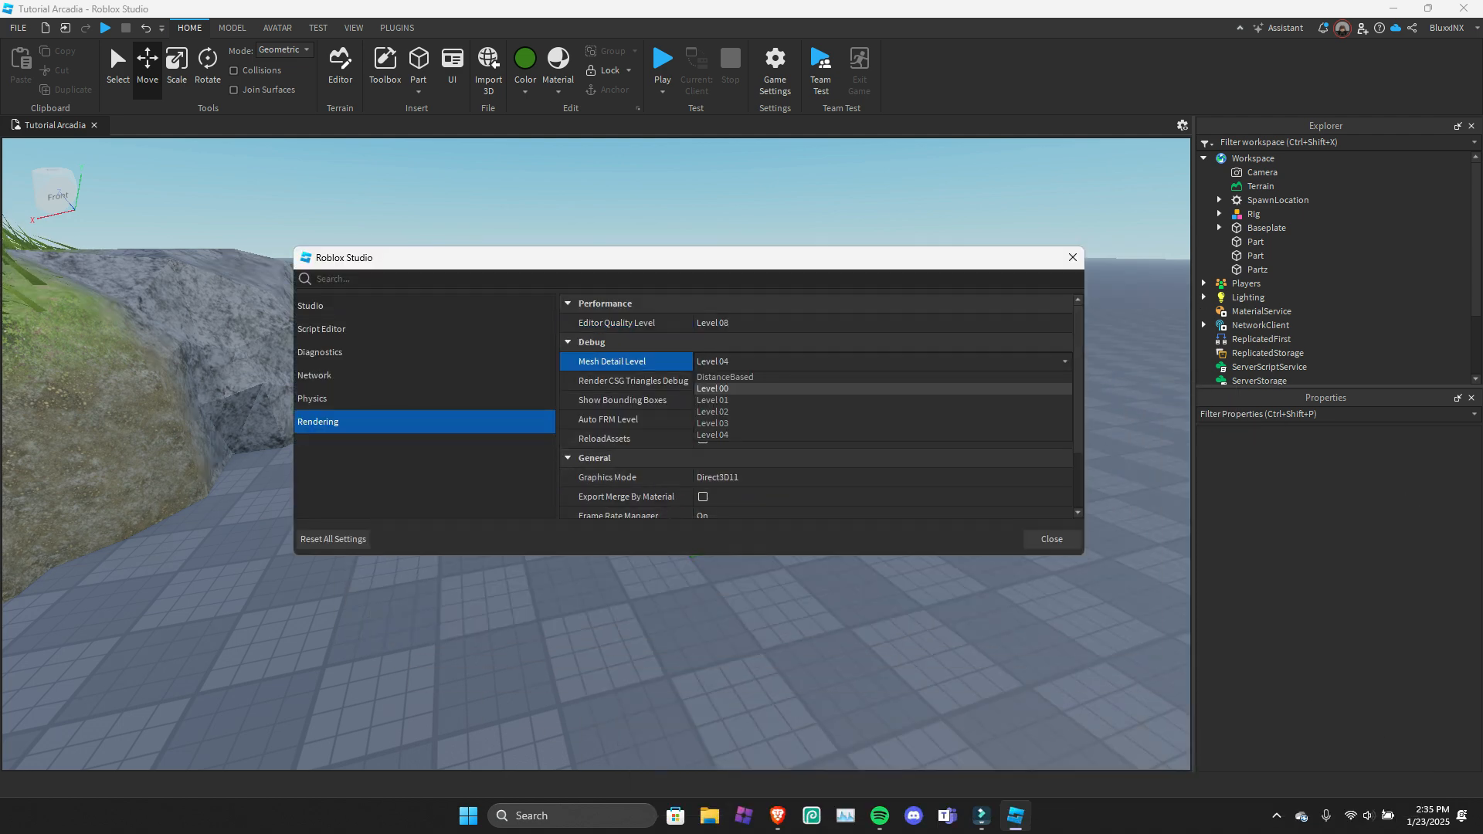
pyautogui.click(741, 388)
pyautogui.click(742, 361)
pyautogui.click(742, 377)
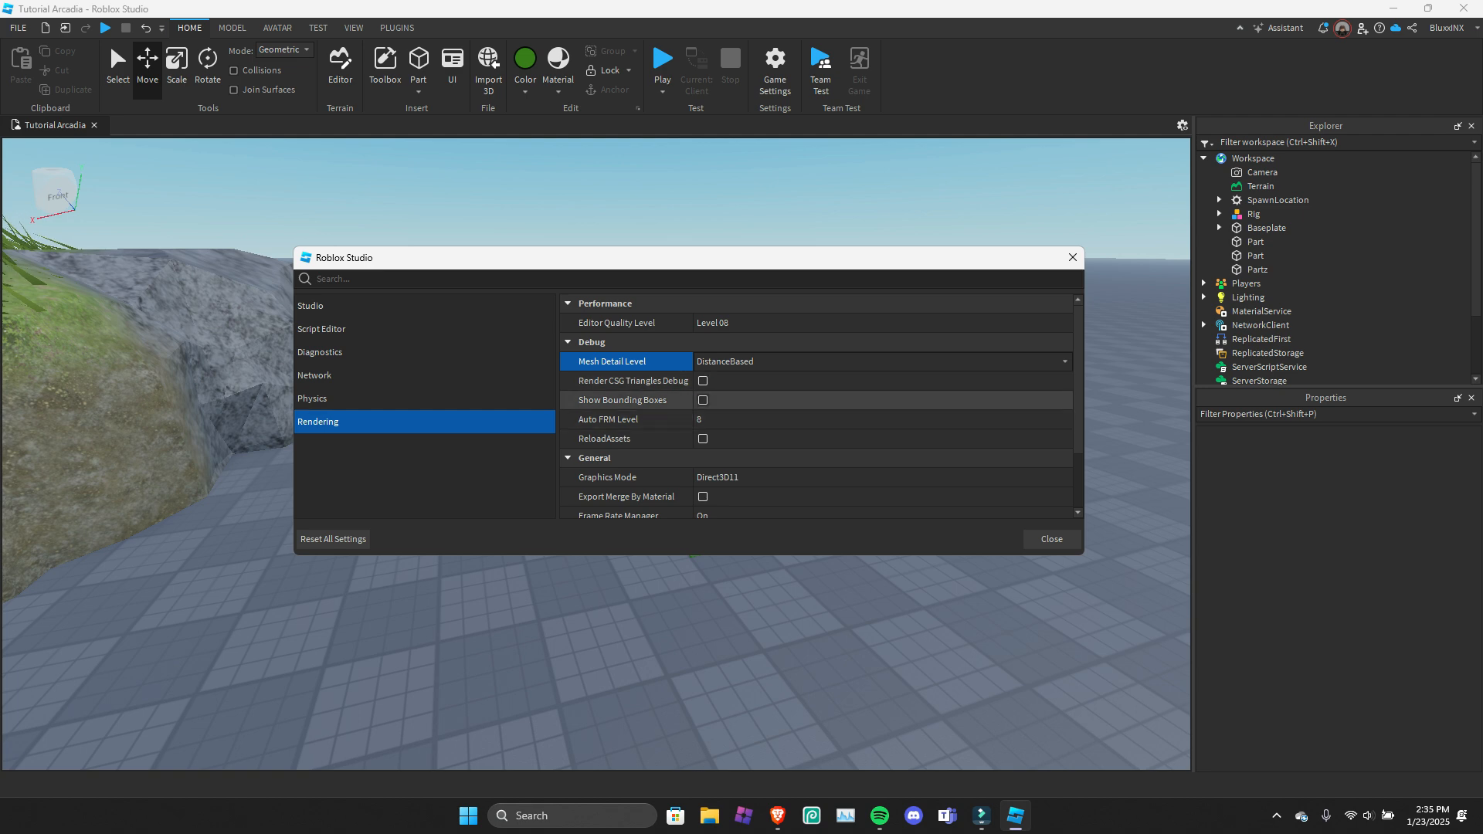
pyautogui.click(742, 361)
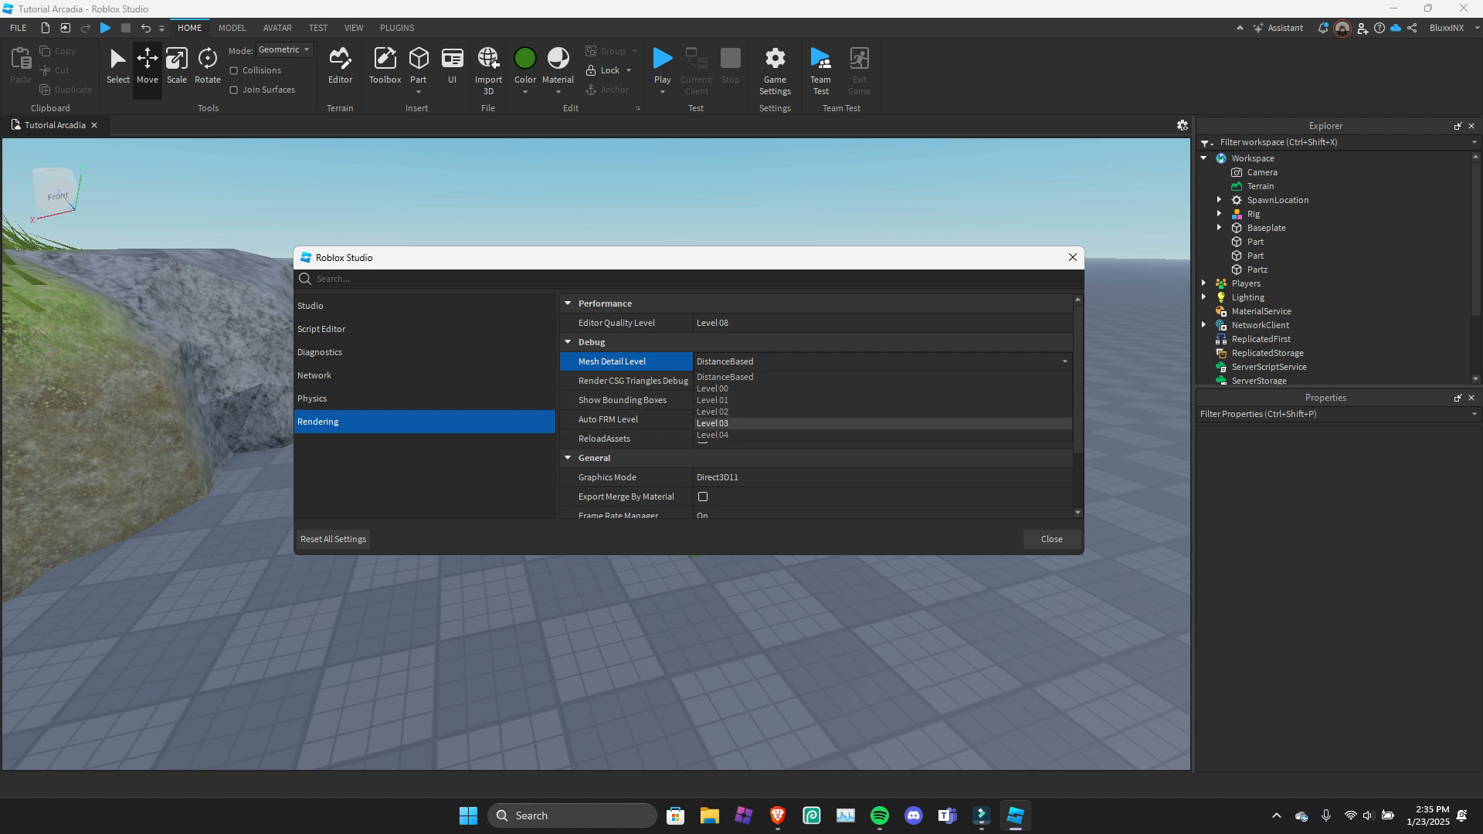
pyautogui.click(742, 377)
# Switch the debug options, including Show Bounding Boxes and ReloadAssets, on and back off in the Rendering settings.
pyautogui.click(703, 380)
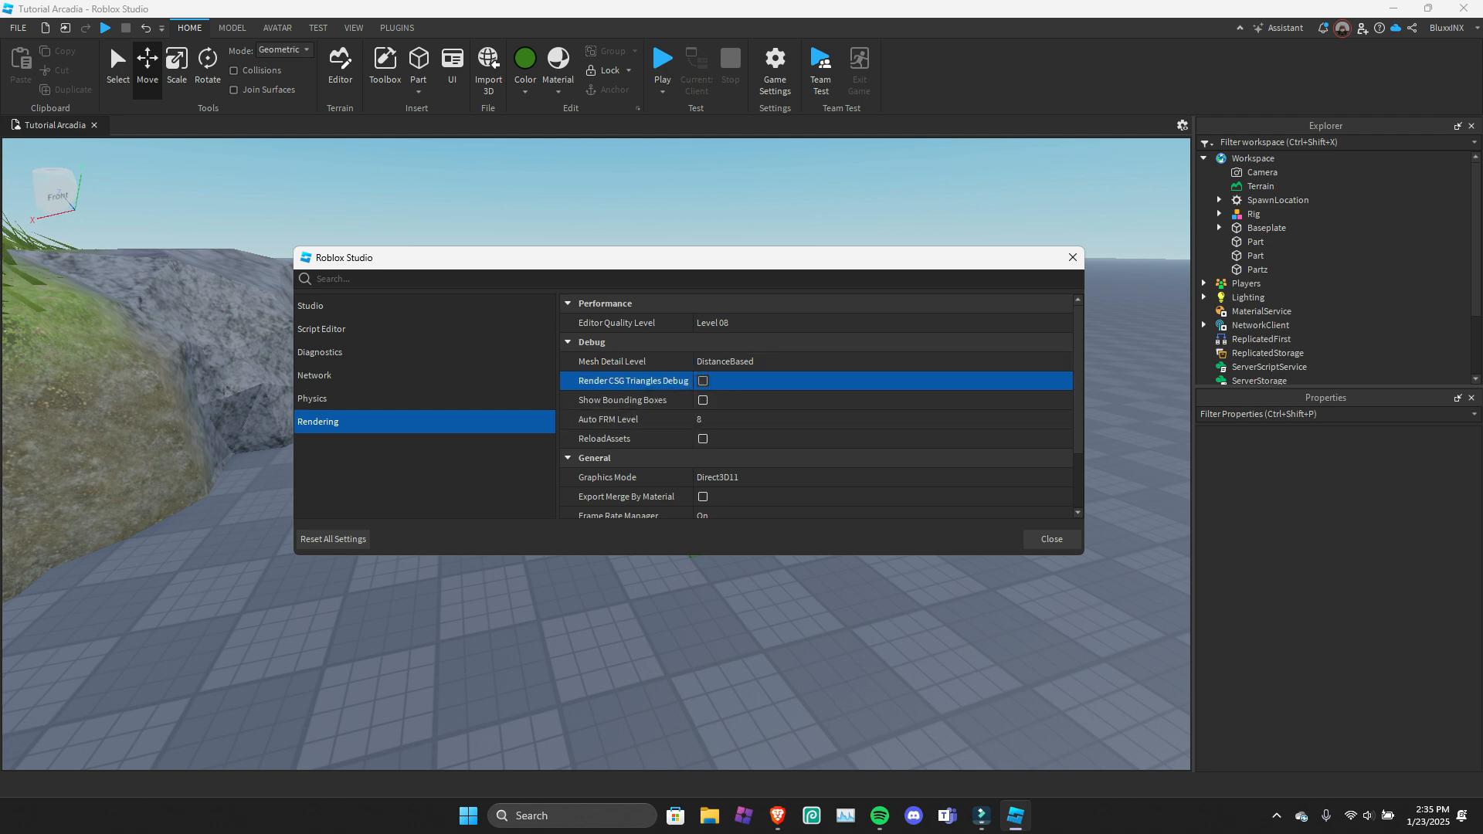
pyautogui.click(703, 401)
pyautogui.click(703, 400)
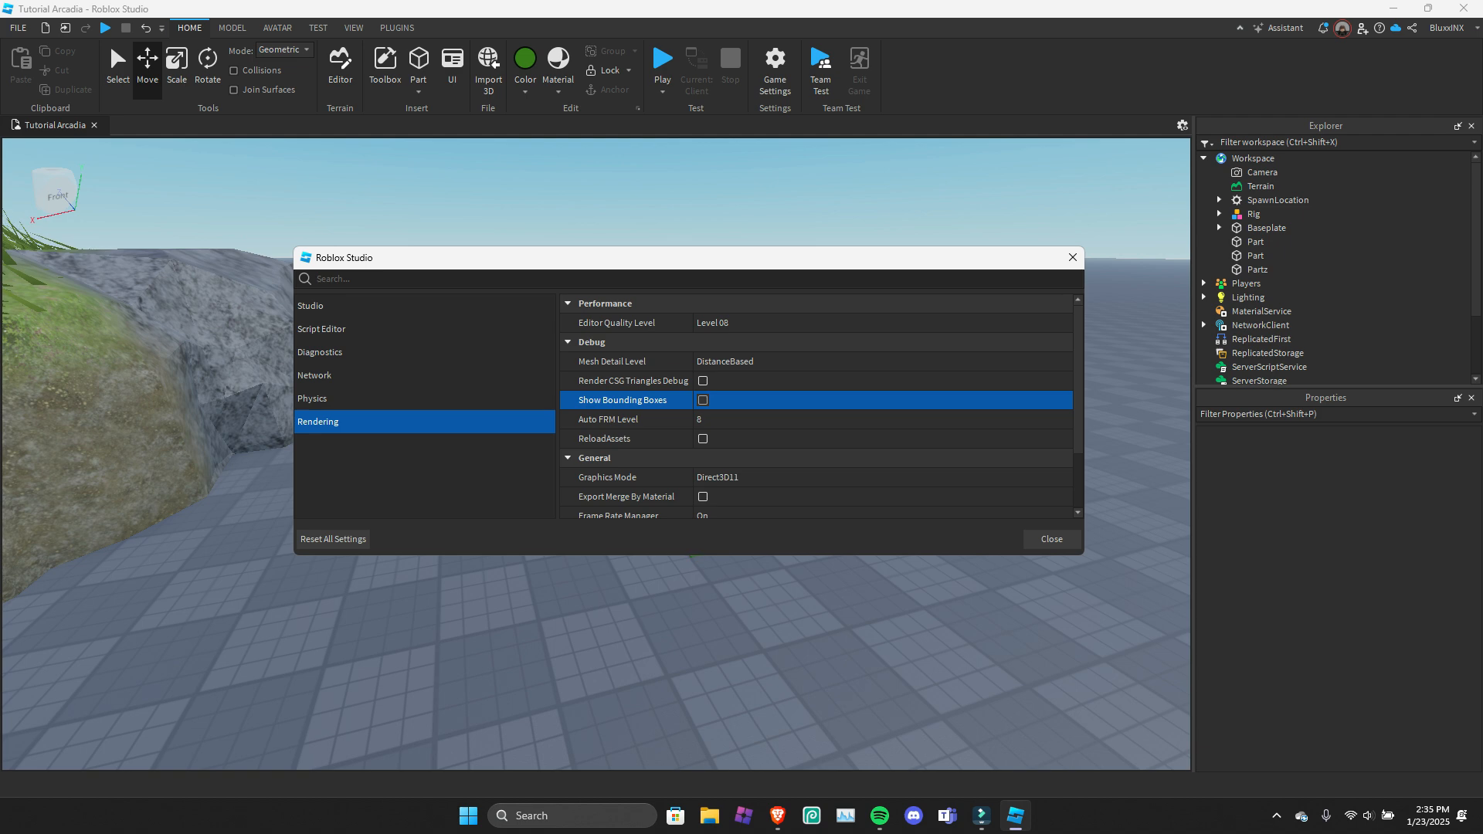
pyautogui.click(703, 439)
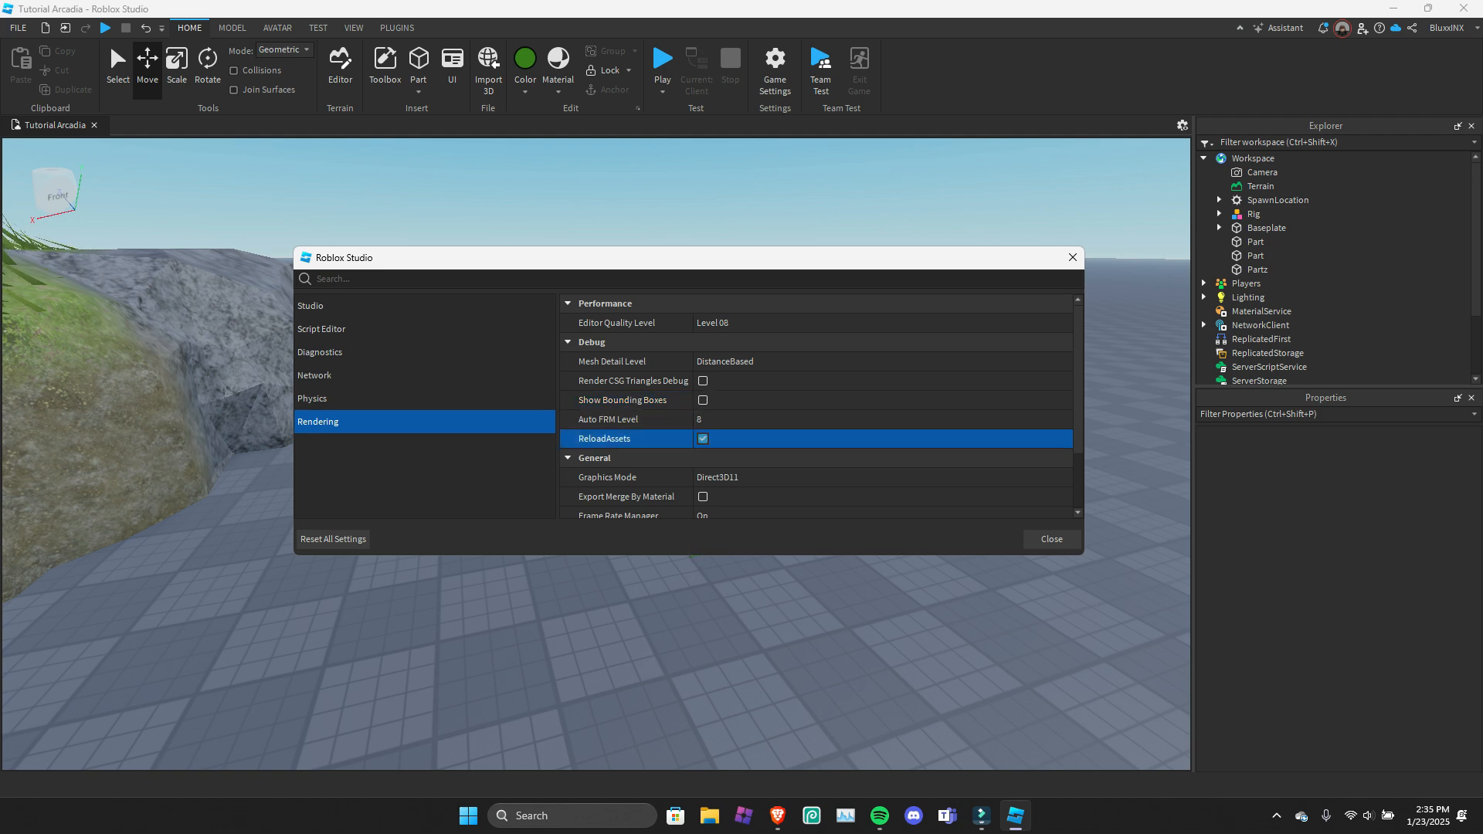
pyautogui.click(703, 439)
# View the Graphics Mode and Frame Rate Manager choices, keep Direct3D11 and On, and close the Studio Settings.
pyautogui.click(719, 477)
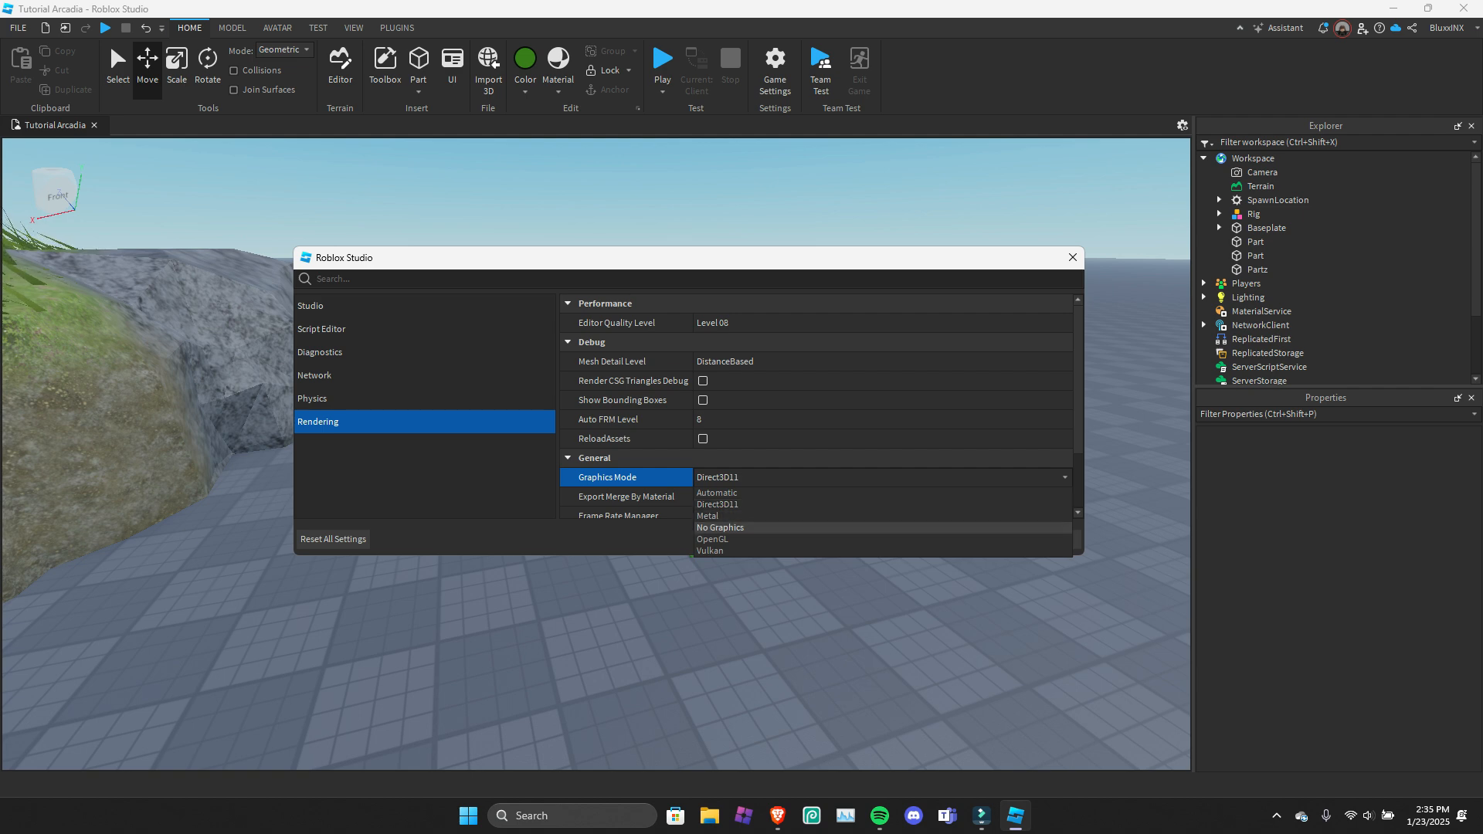
pyautogui.click(850, 476)
pyautogui.scroll(-2, 850, 494)
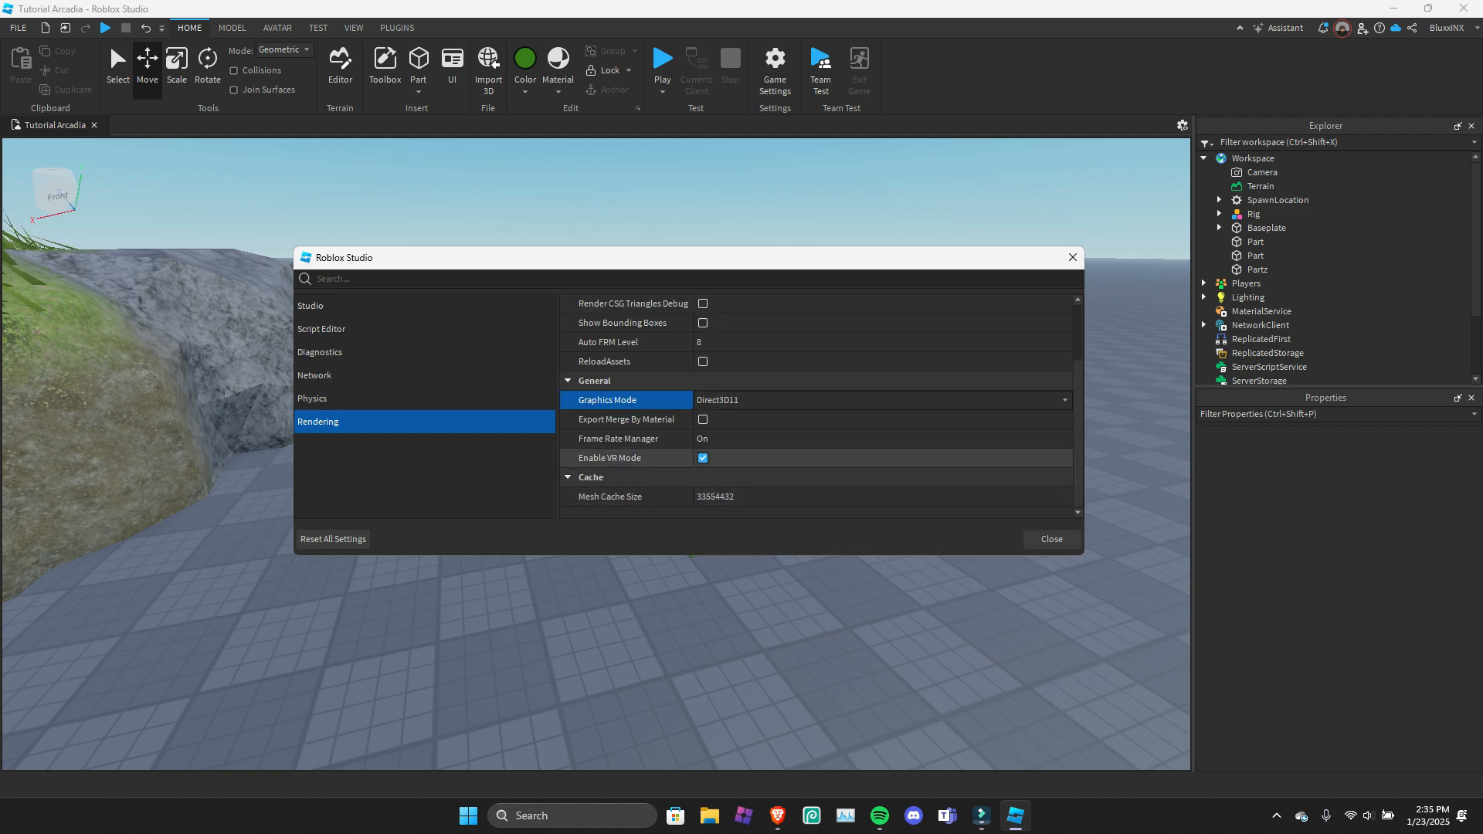
pyautogui.click(772, 438)
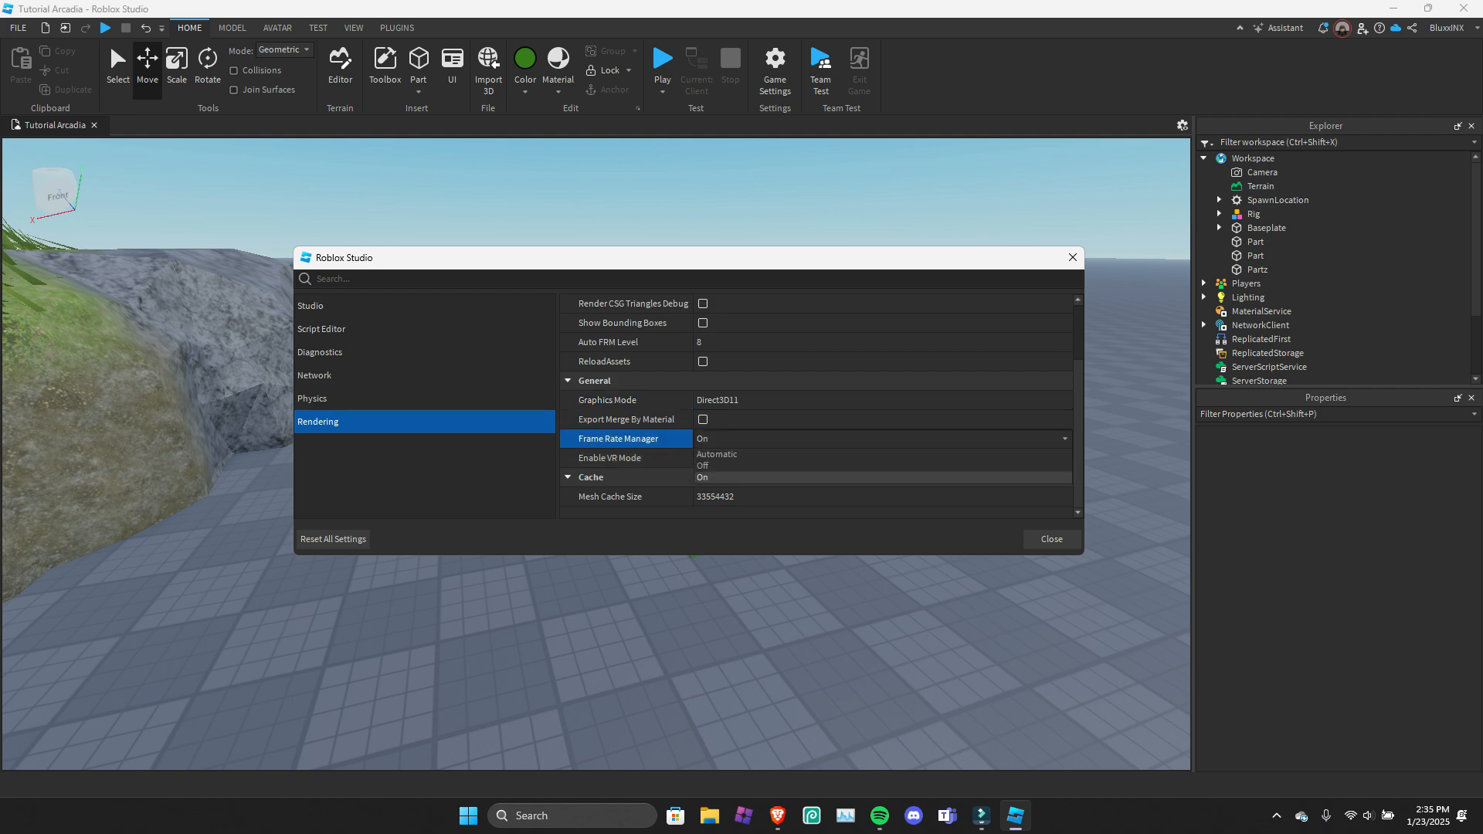
pyautogui.click(773, 478)
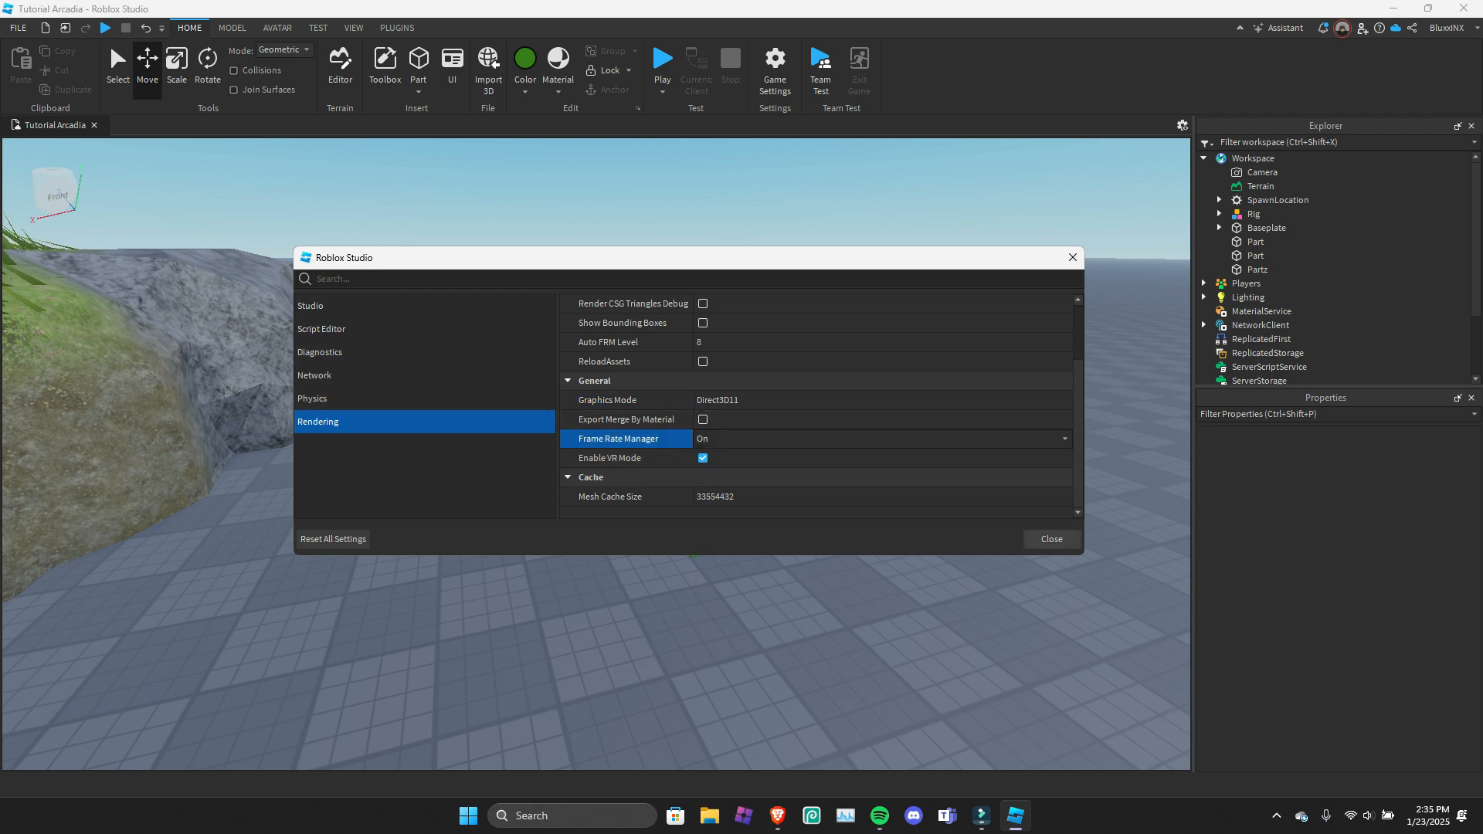
pyautogui.click(1052, 539)
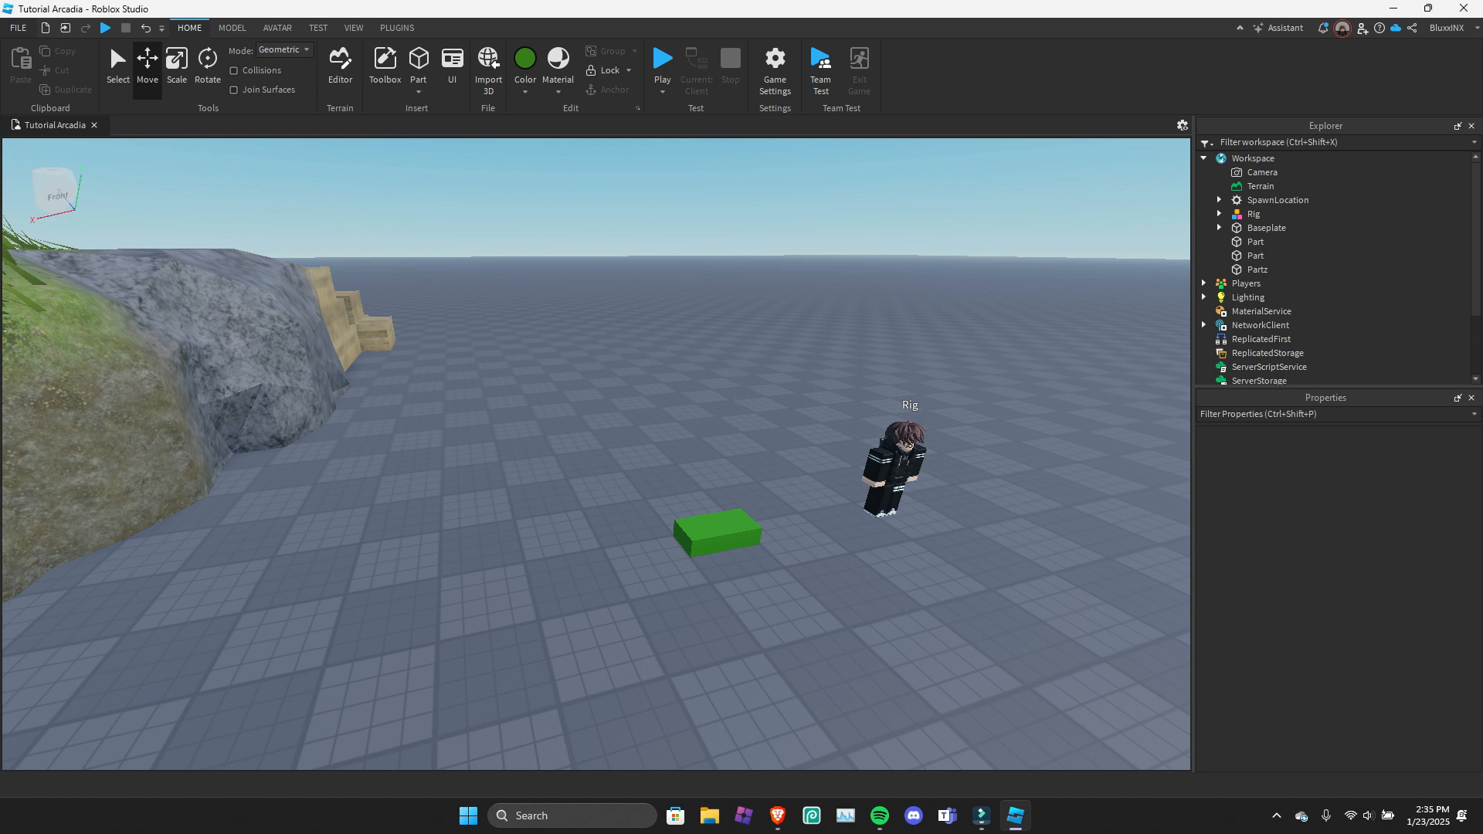
# Browse the list of available Beta Features and leave it without activating any.
pyautogui.scroll(-1, 735, 369)
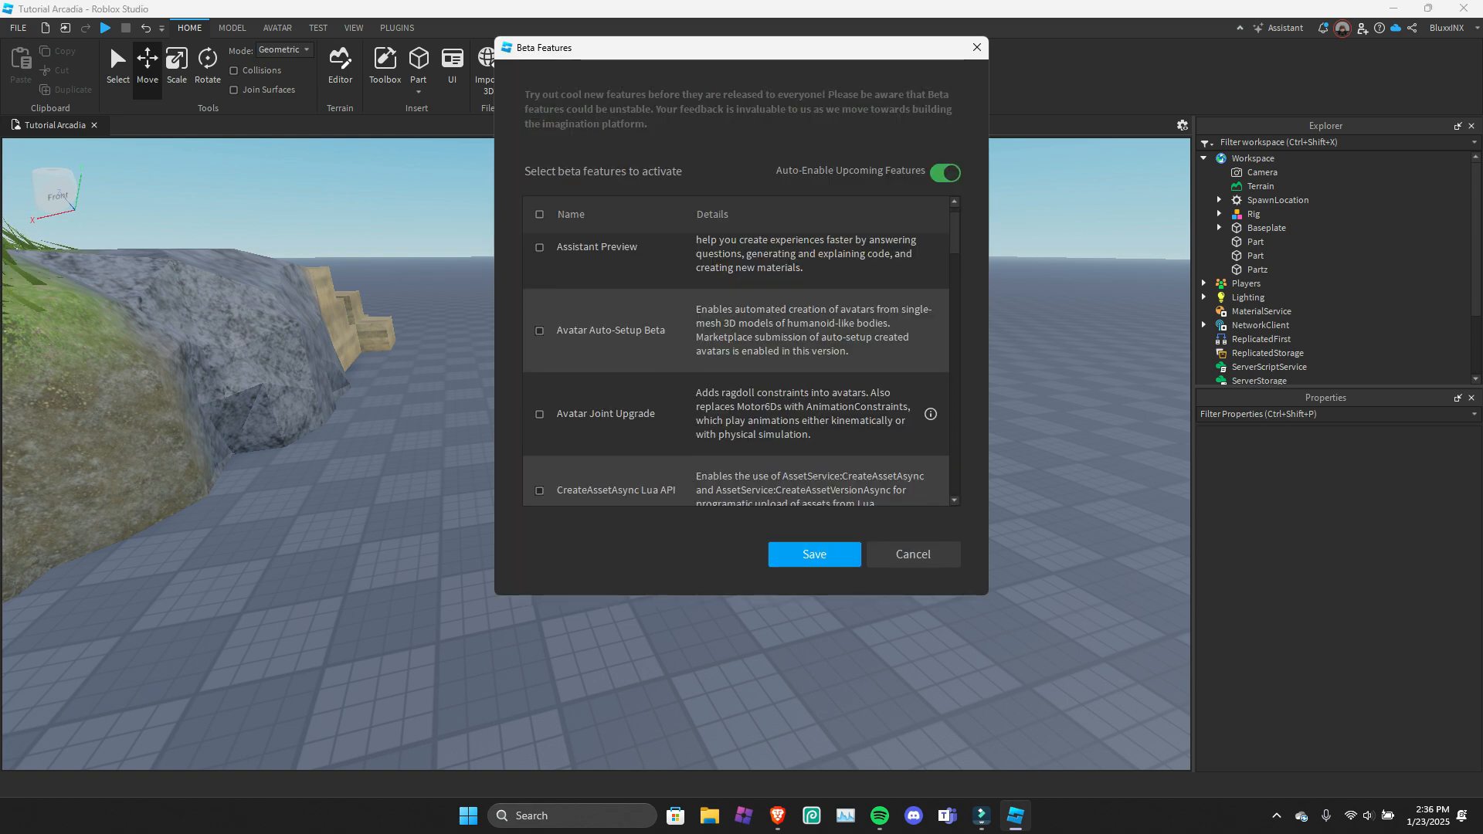
pyautogui.moveTo(653, 50); pyautogui.dragTo(621, 160)
pyautogui.scroll(-15, 665, 440)
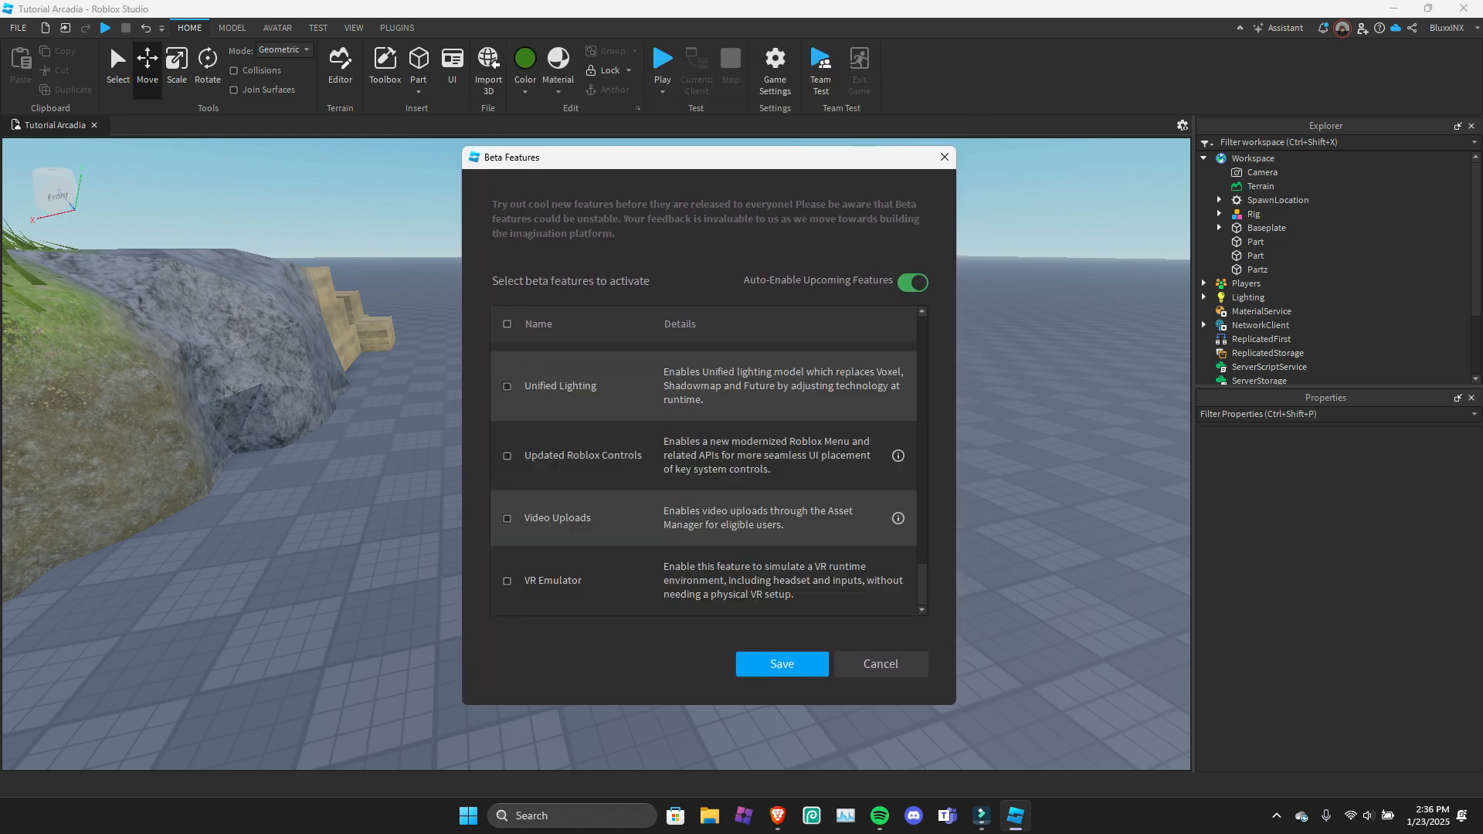
pyautogui.scroll(15, 703, 463)
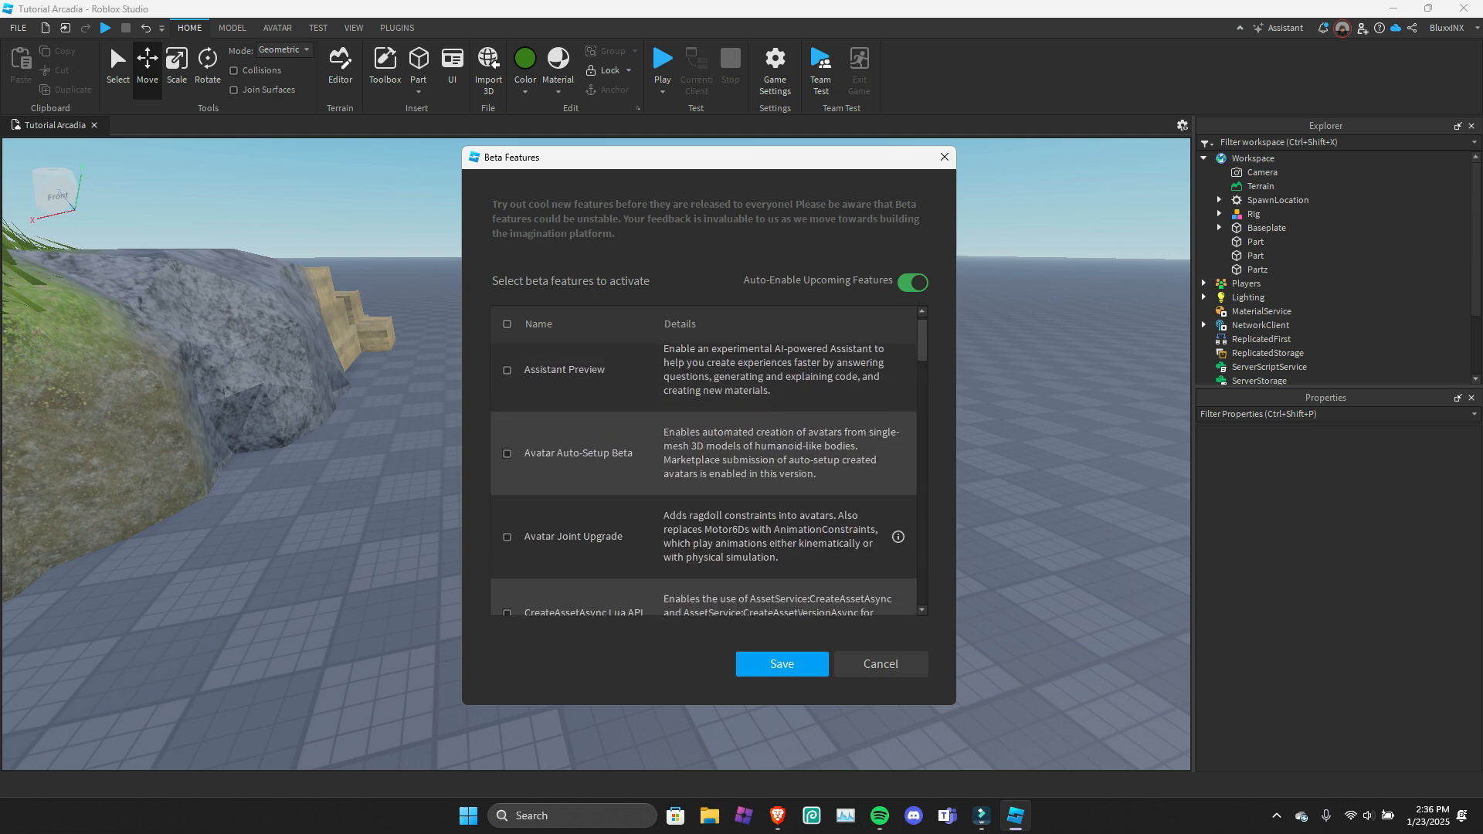
pyautogui.click(881, 663)
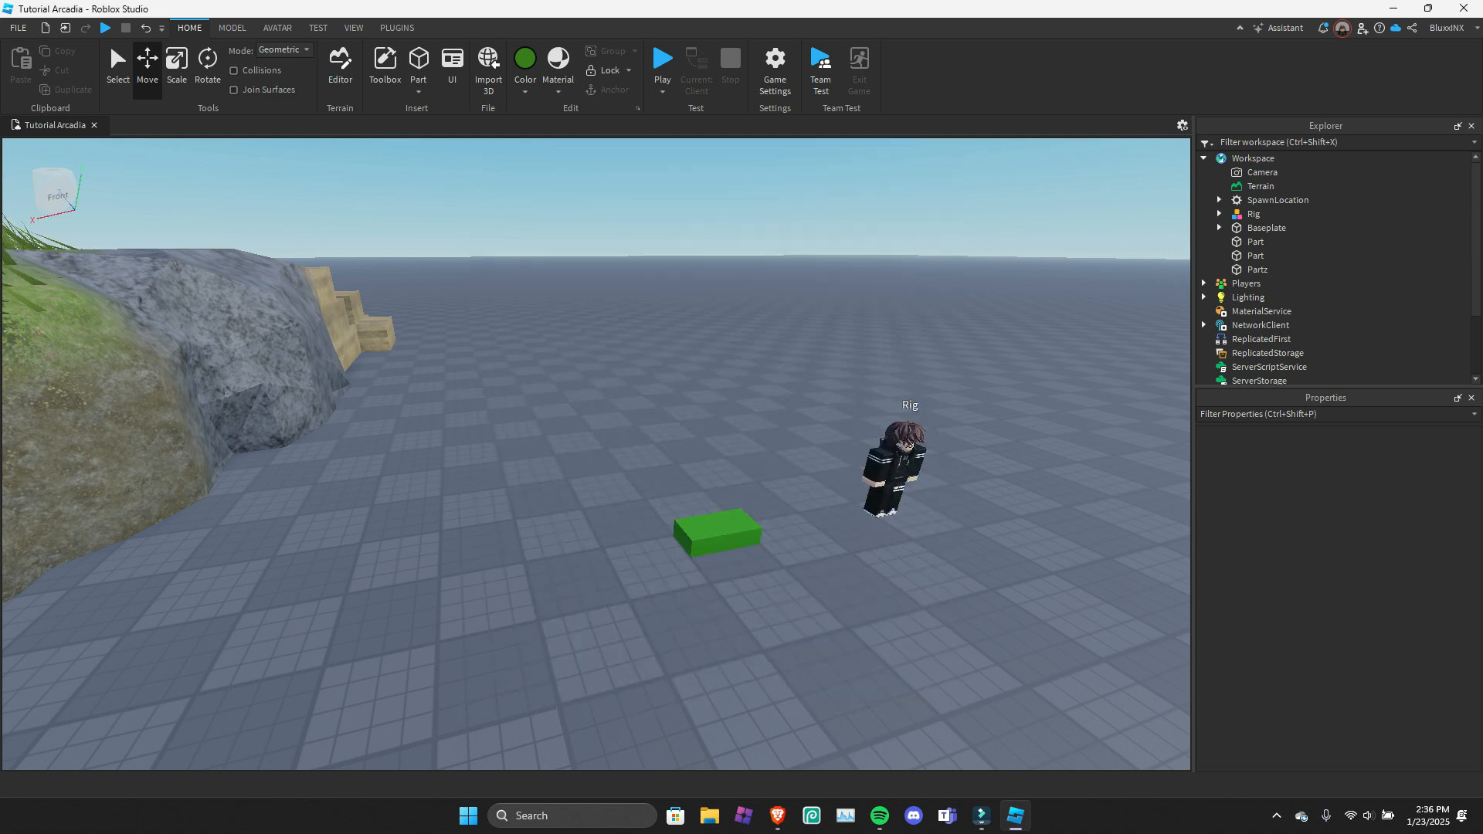
# Look over the file commands, and select the run value of Workspace.Rig.Animate through Quick Open.
pyautogui.click(18, 28)
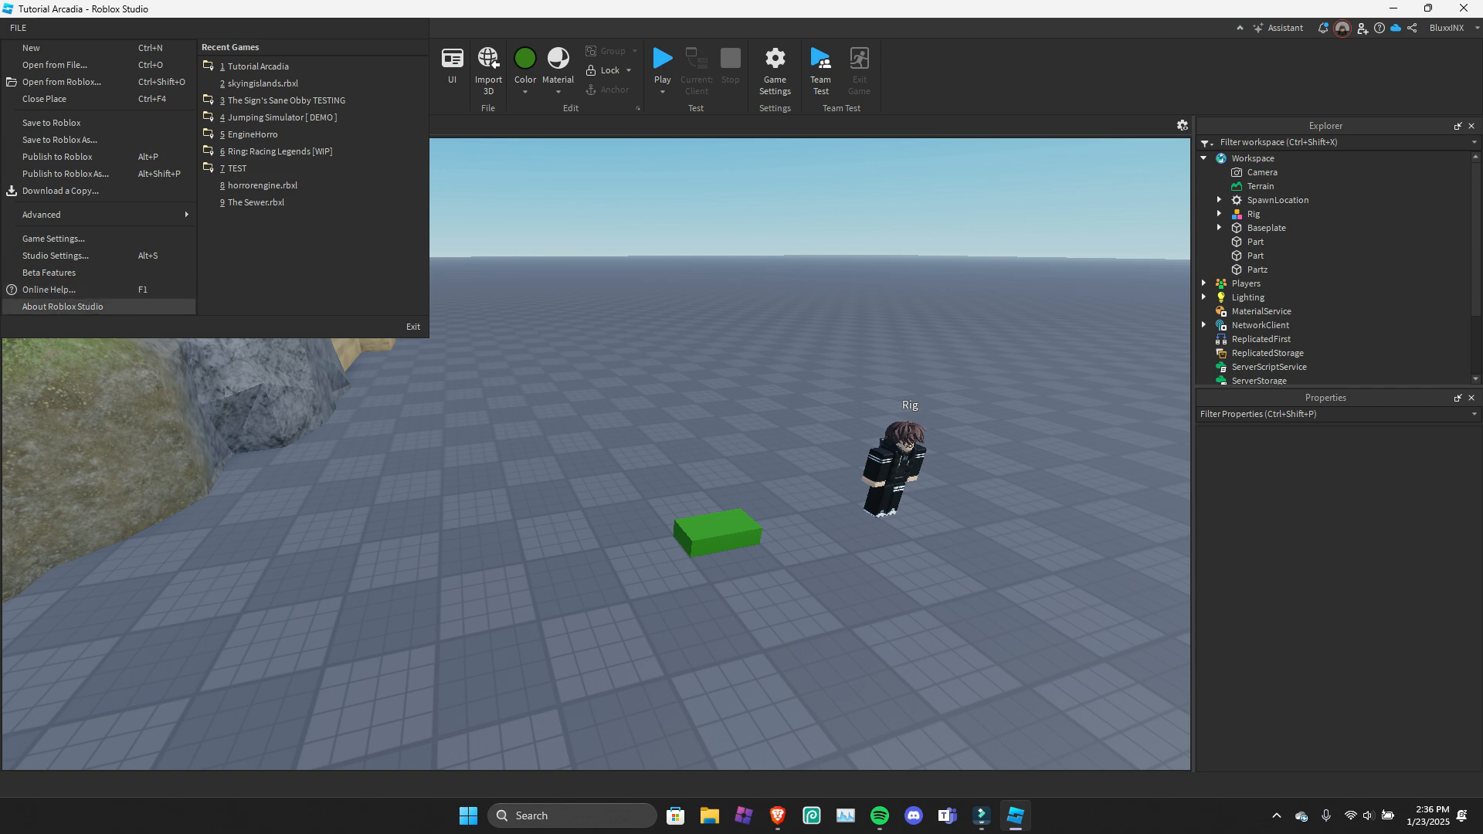
pyautogui.click(47, 29)
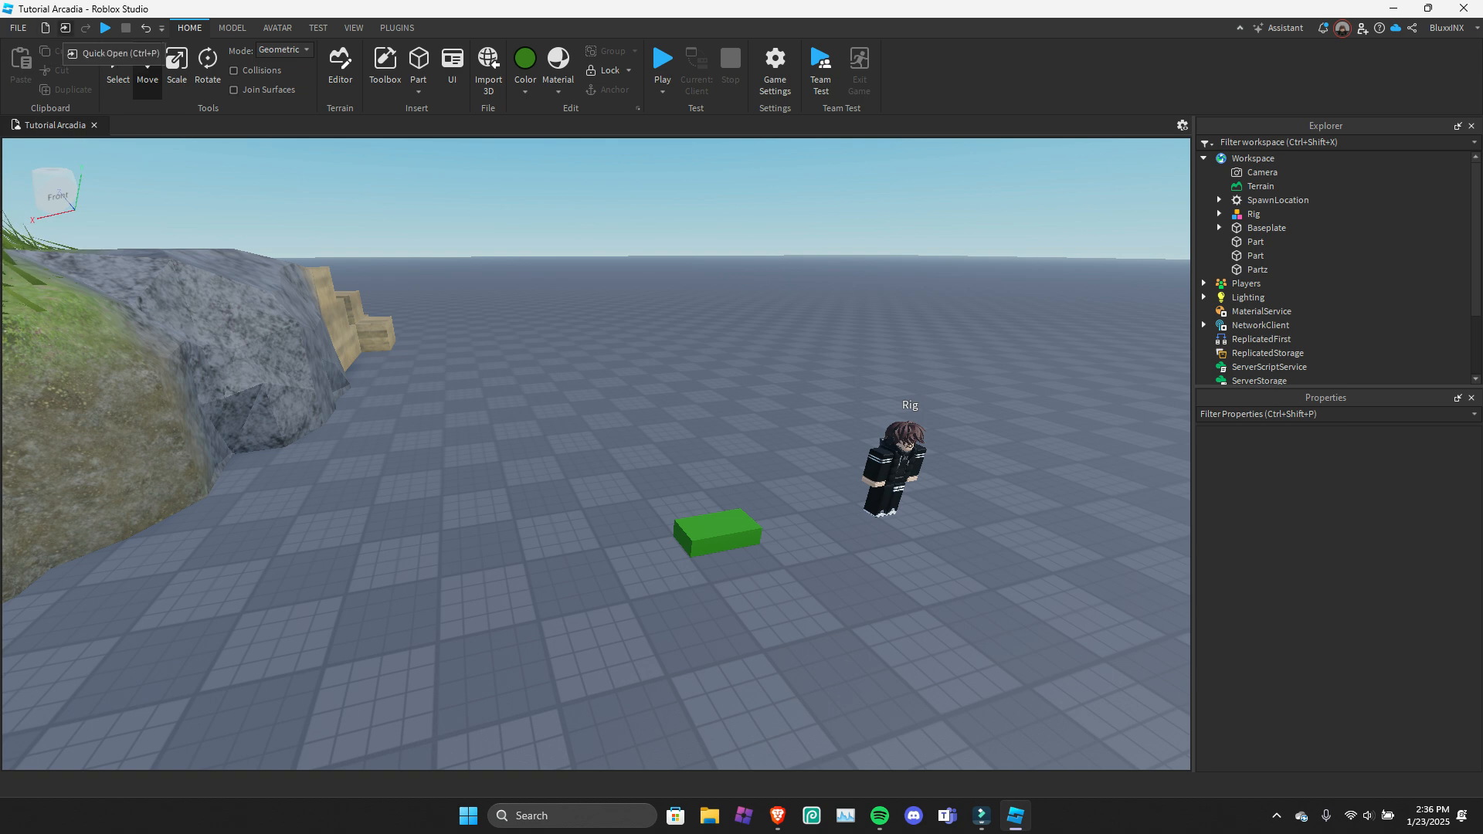
pyautogui.click(65, 28)
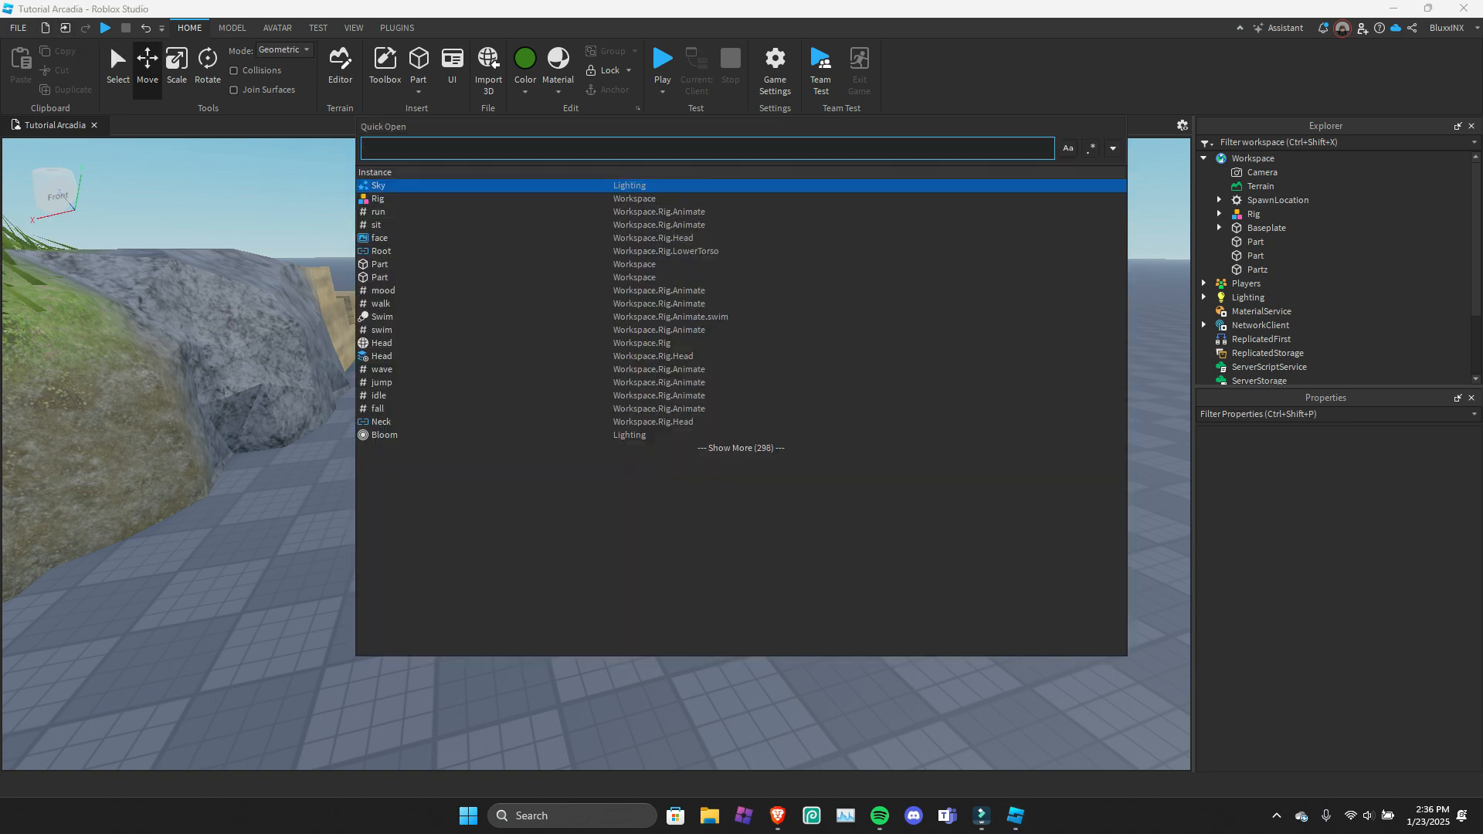
pyautogui.click(378, 212)
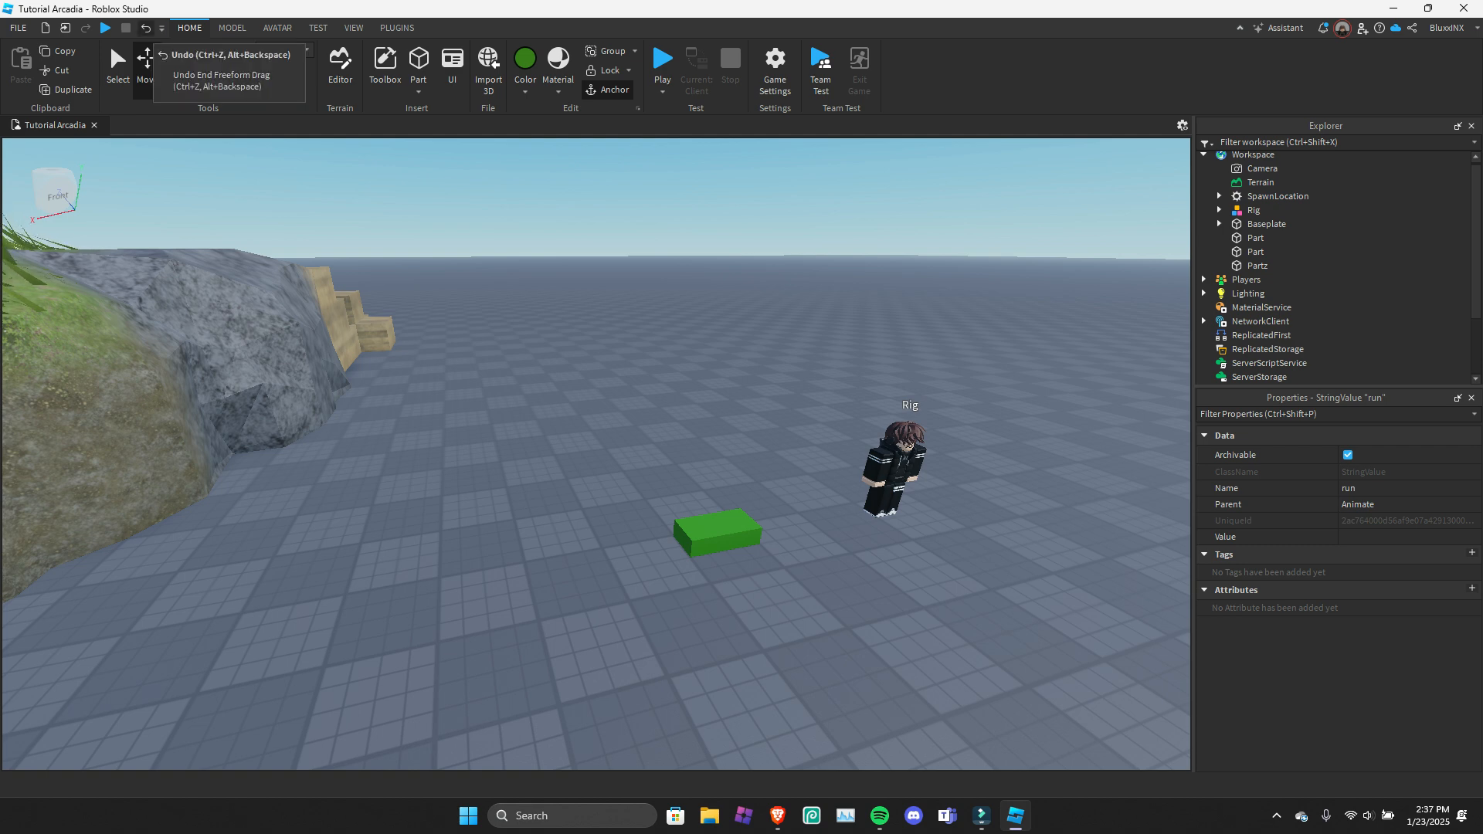
# Add the Copy command to the Quick Access Toolbar.
pyautogui.click(161, 29)
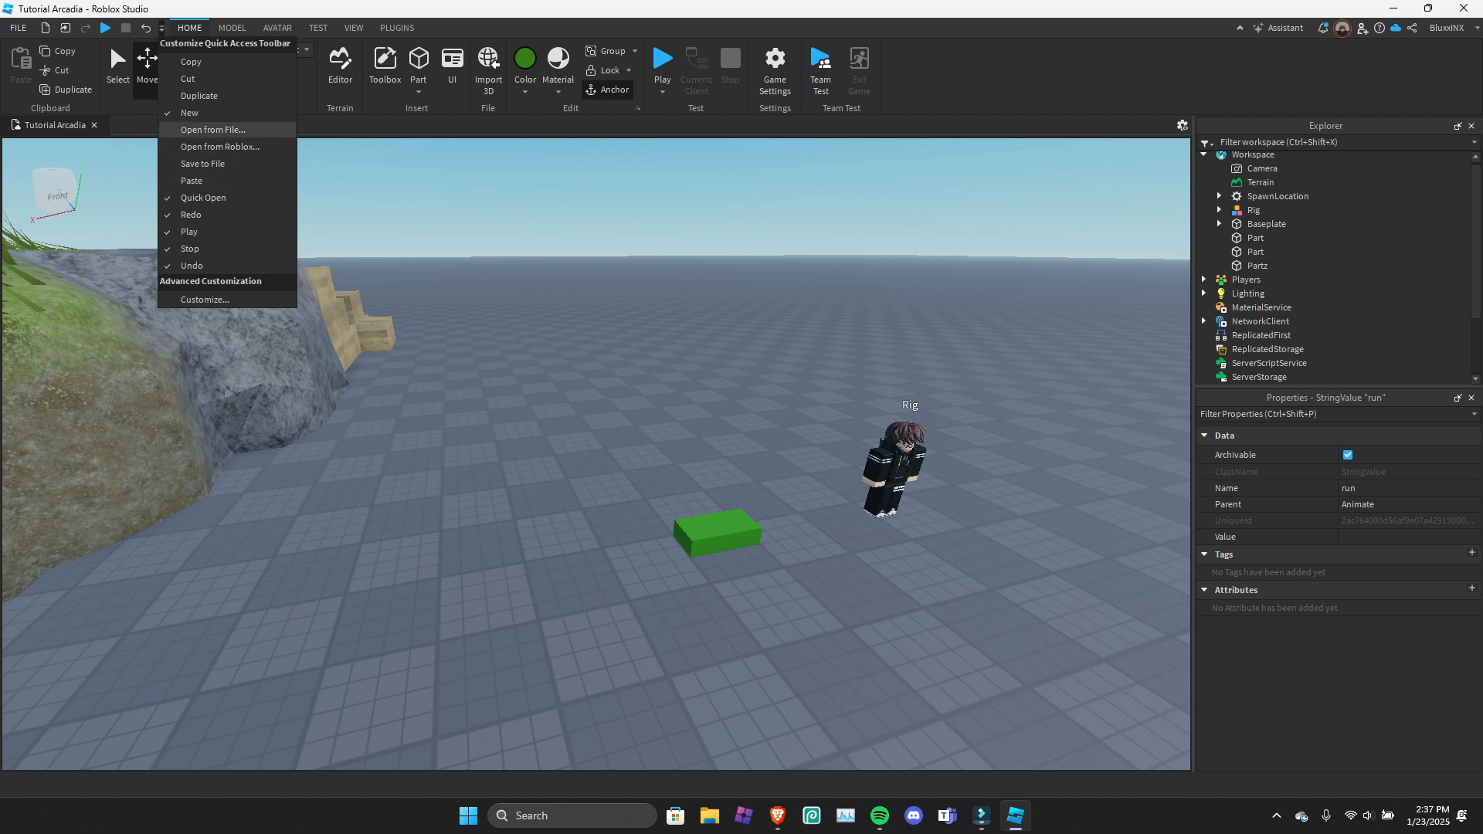
pyautogui.click(191, 62)
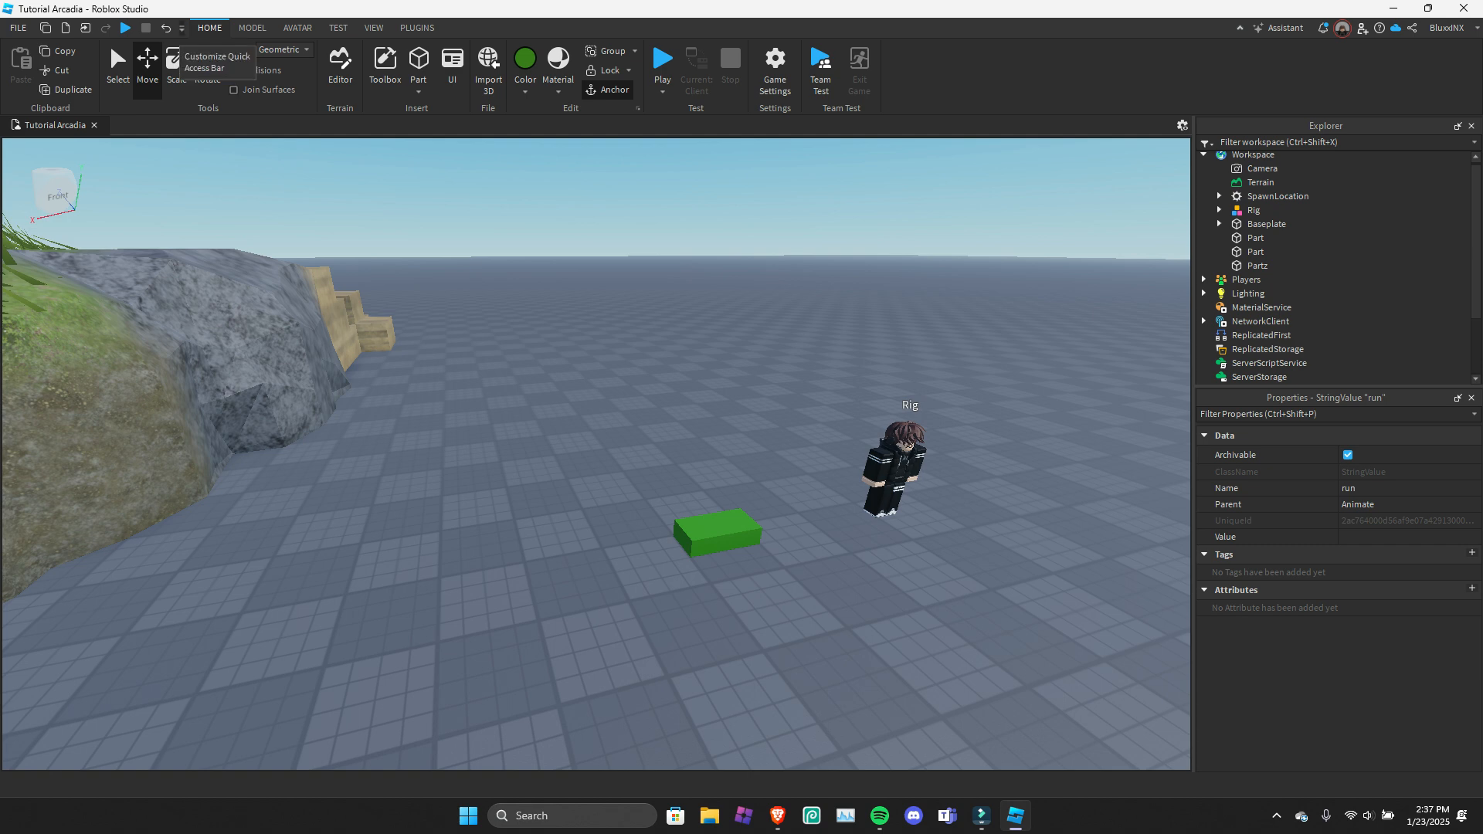
pyautogui.click(181, 29)
pyautogui.click(225, 300)
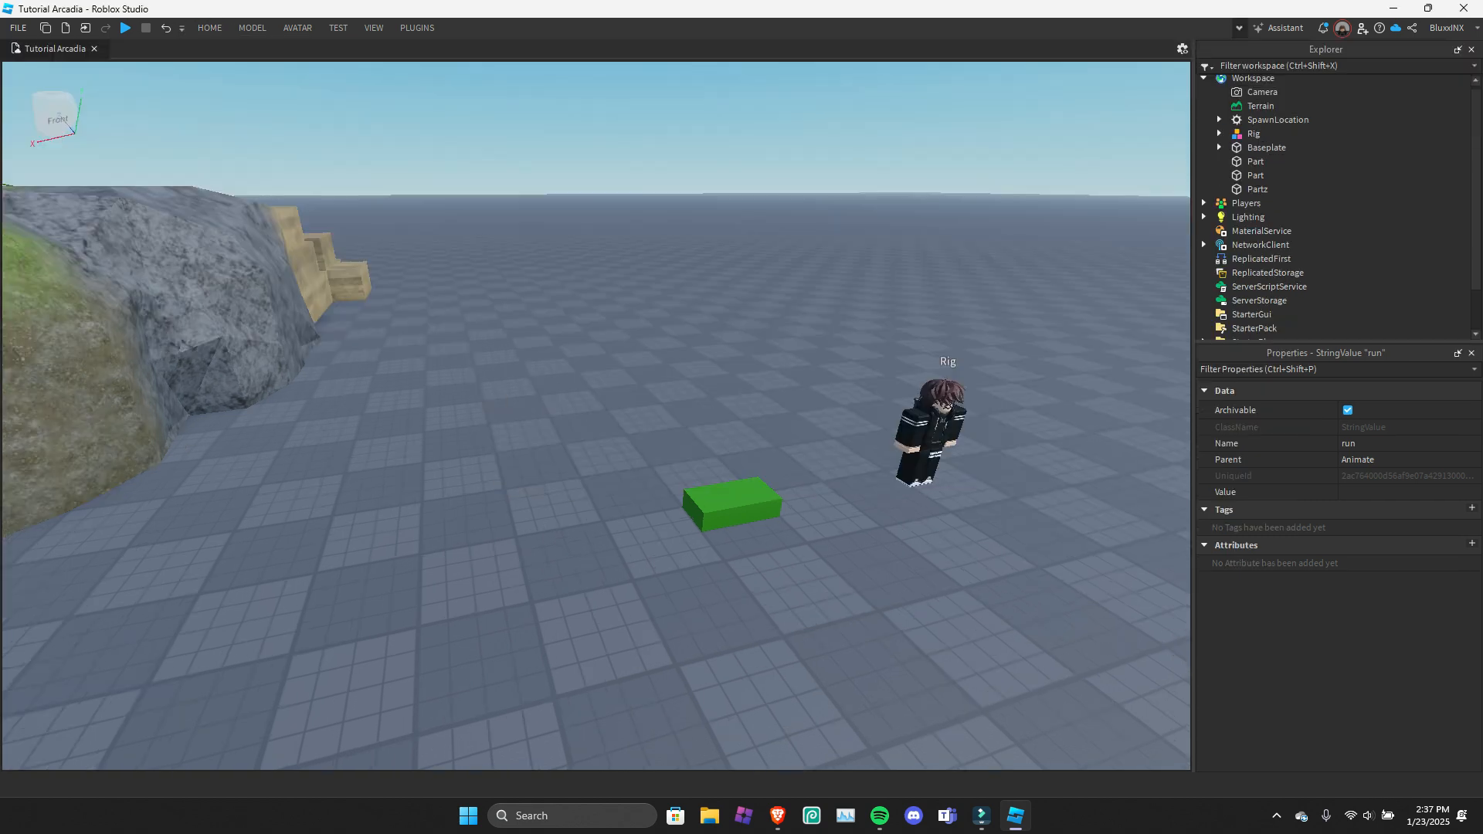
# Collapse the ribbon to enlarge the viewport and expand it again.
pyautogui.click(1239, 29)
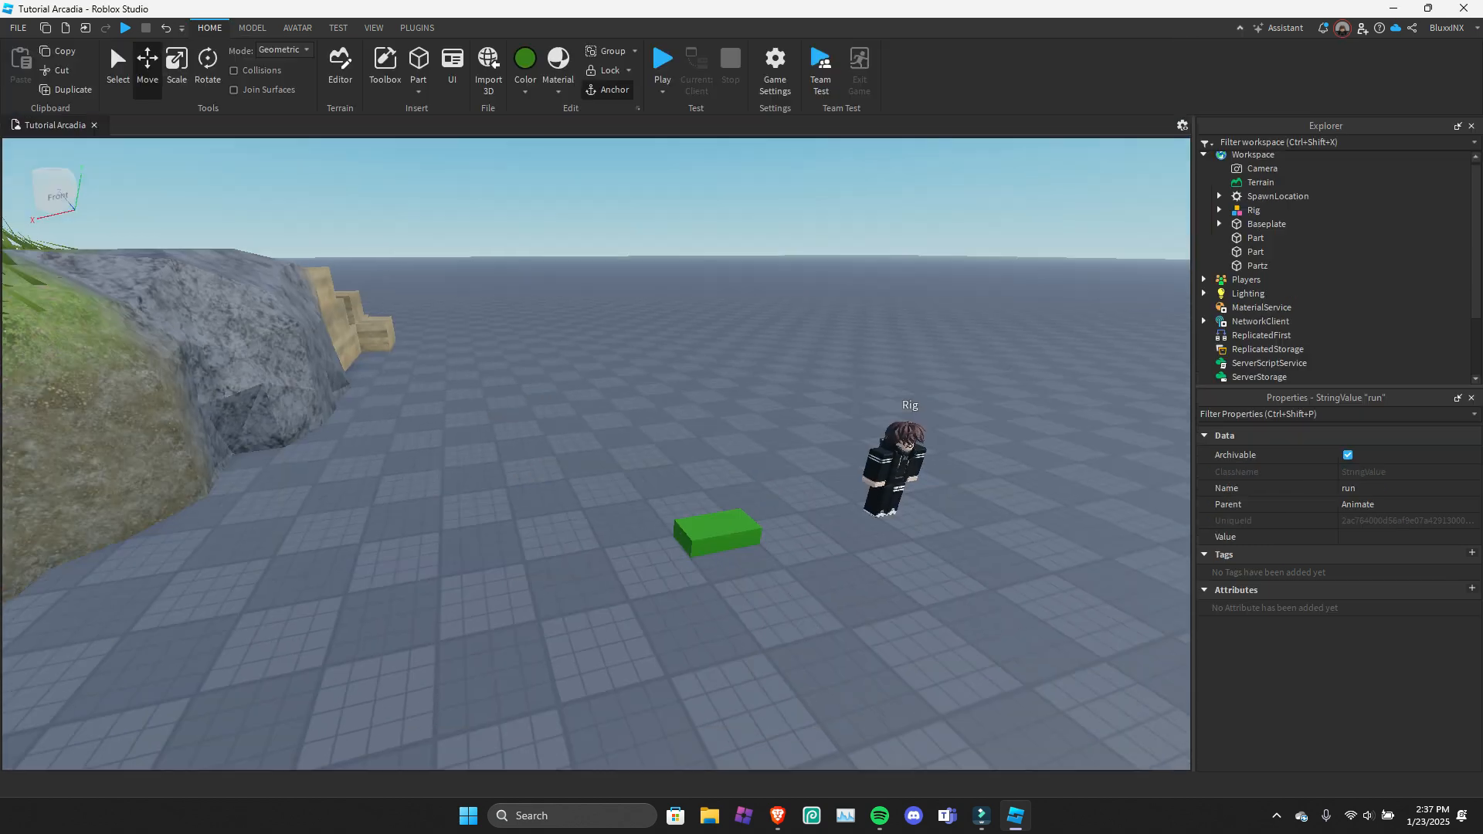
pyautogui.click(1240, 28)
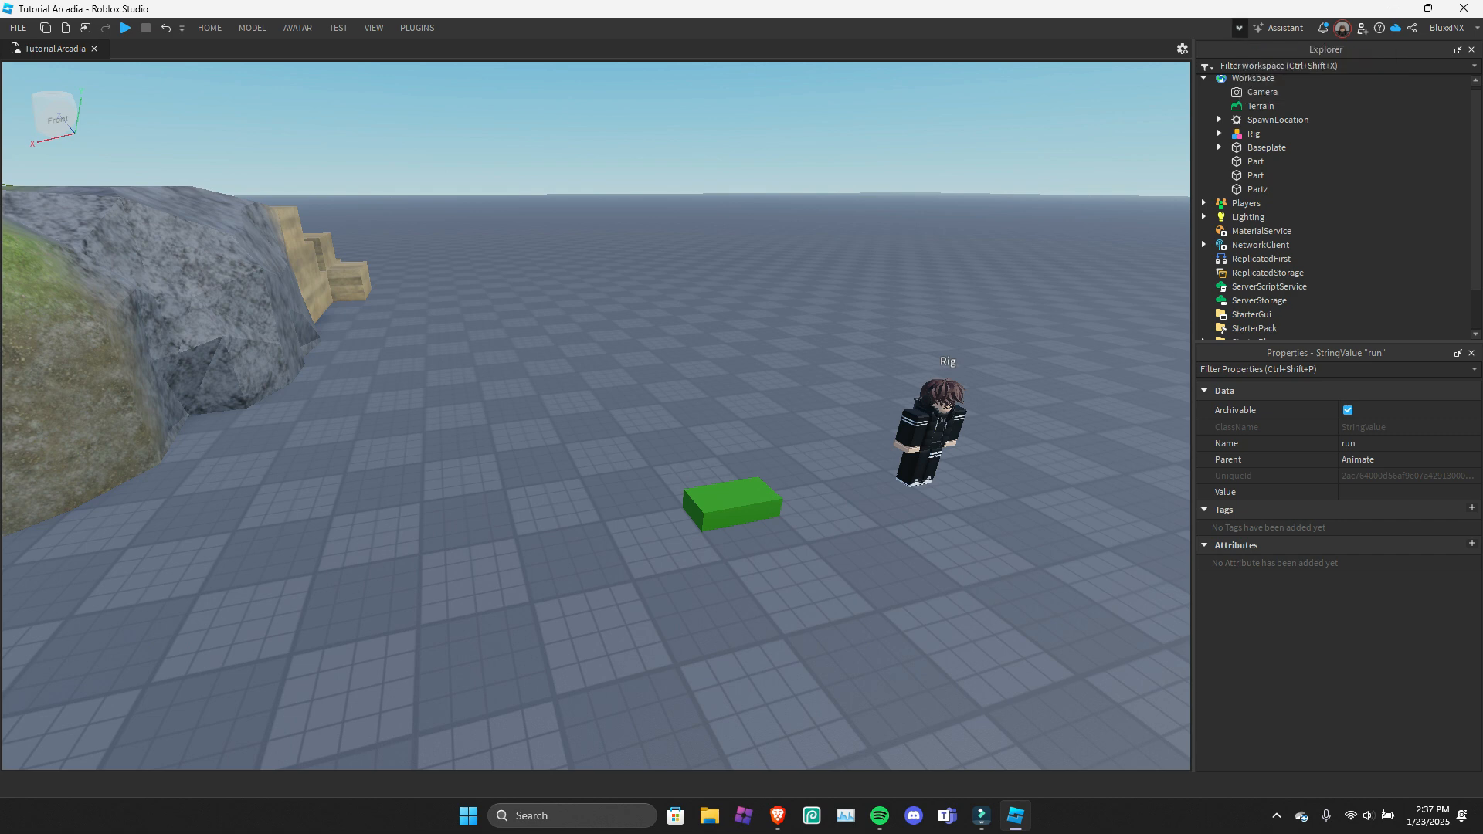
pyautogui.click(1240, 28)
# View the Assistant and the Creator Notifications, closing each of them again.
pyautogui.click(1280, 28)
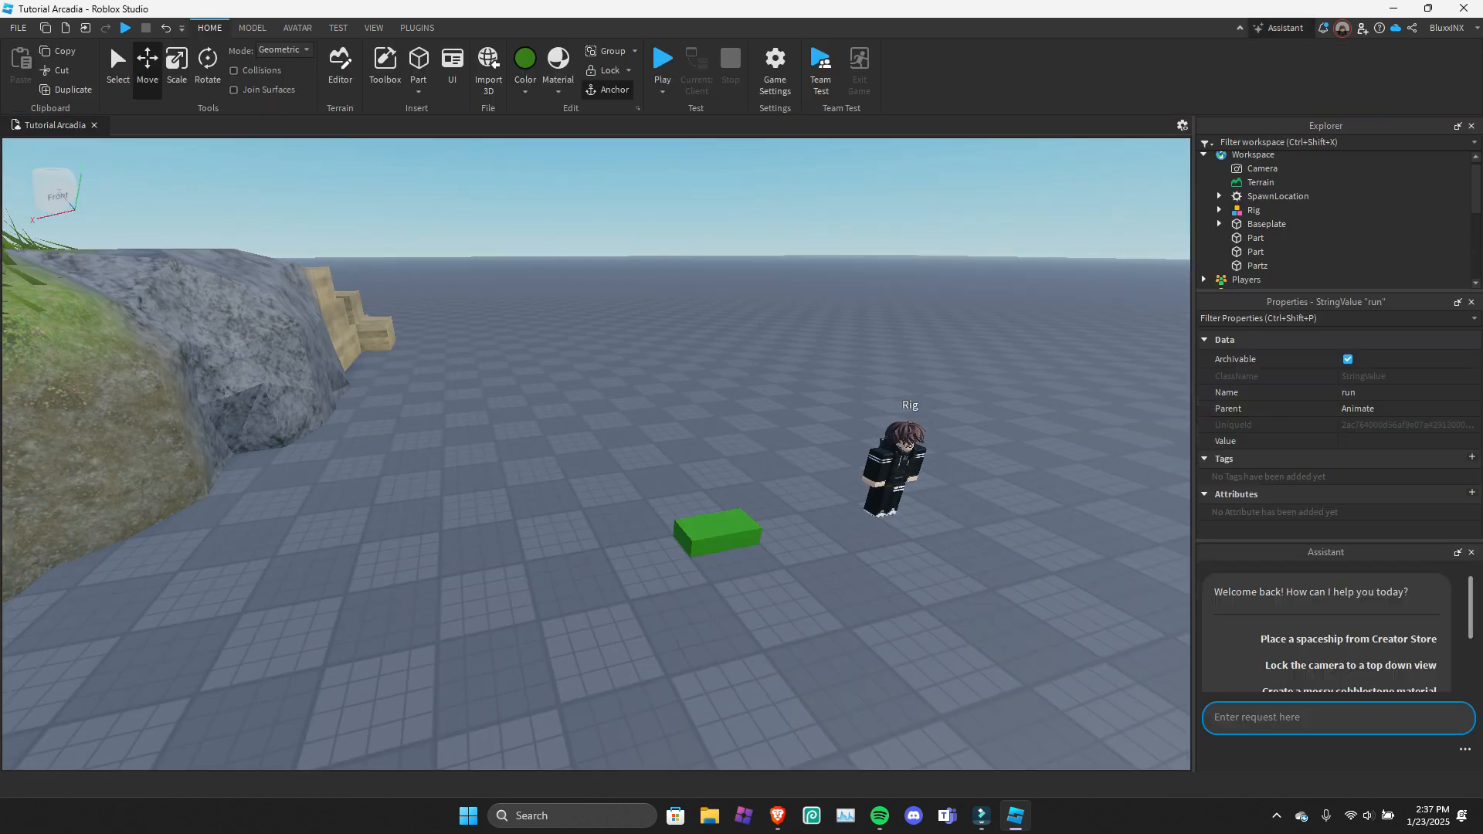
pyautogui.click(1286, 28)
pyautogui.click(1323, 28)
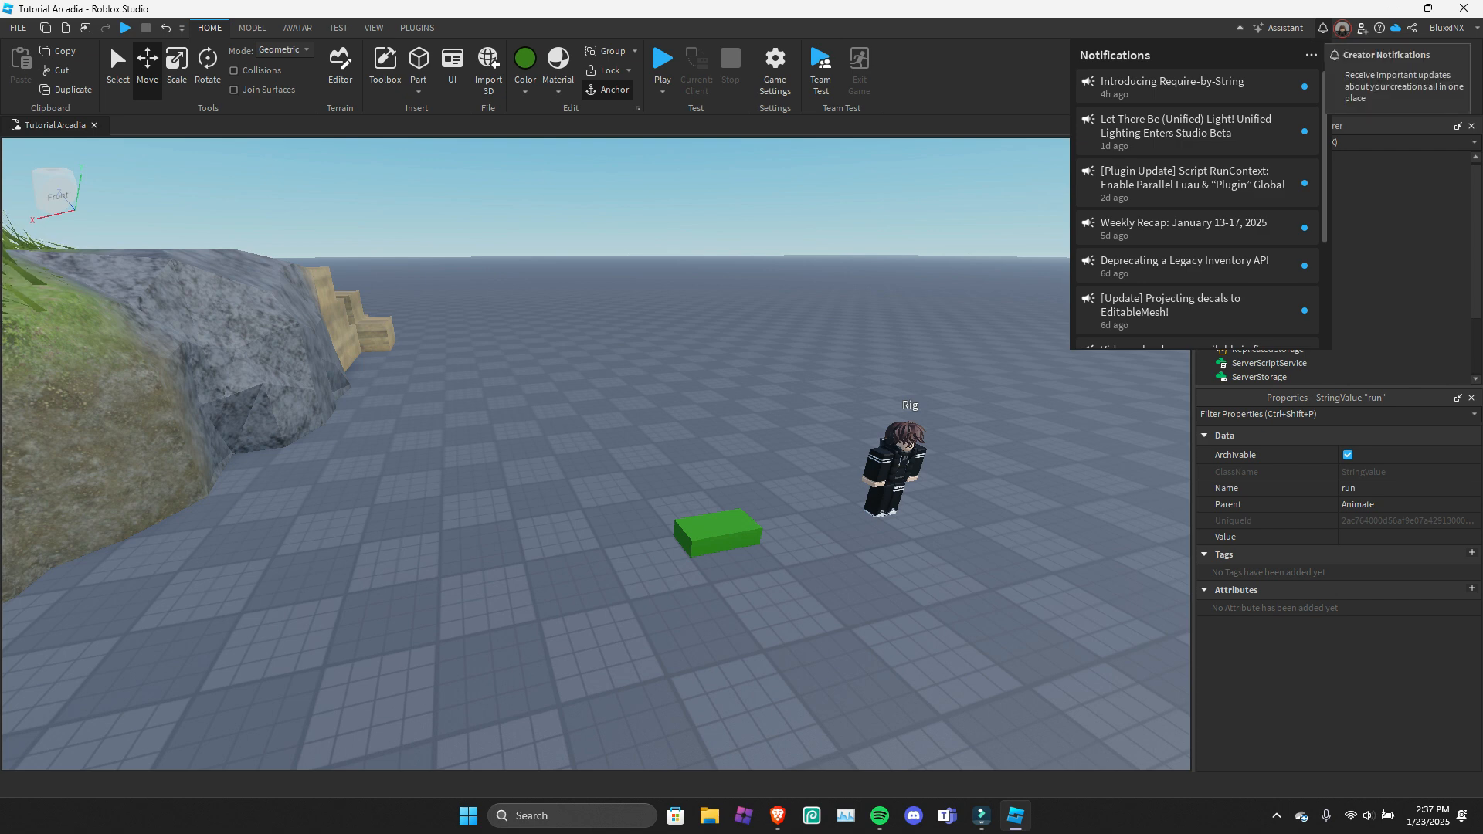
pyautogui.click(1324, 28)
# View the Live Collaborators list and the Manage Collaborators dialog, closing both without adding anyone.
pyautogui.click(1343, 28)
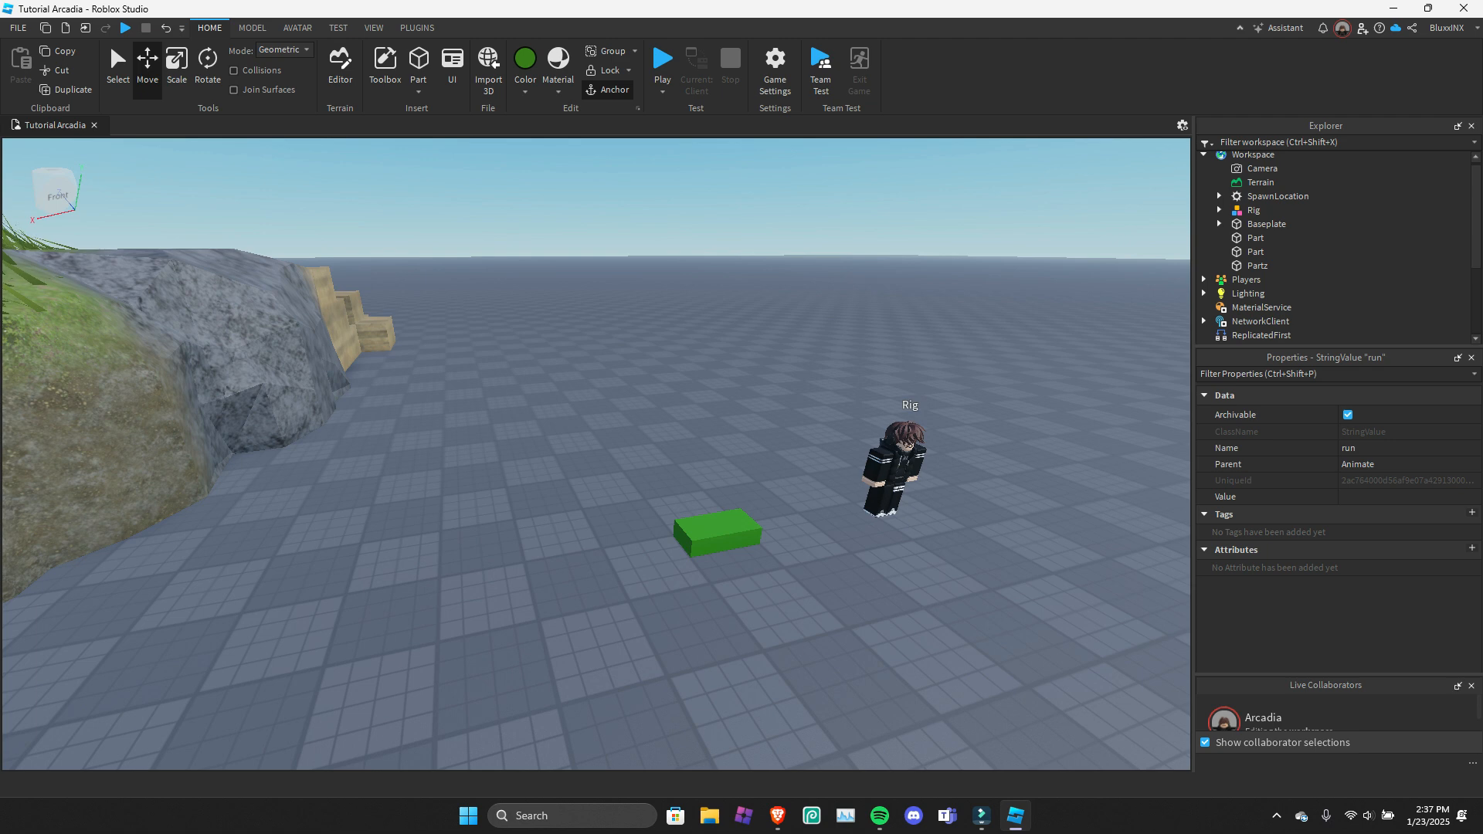
pyautogui.moveTo(1340, 675); pyautogui.dragTo(1340, 562)
pyautogui.click(1472, 573)
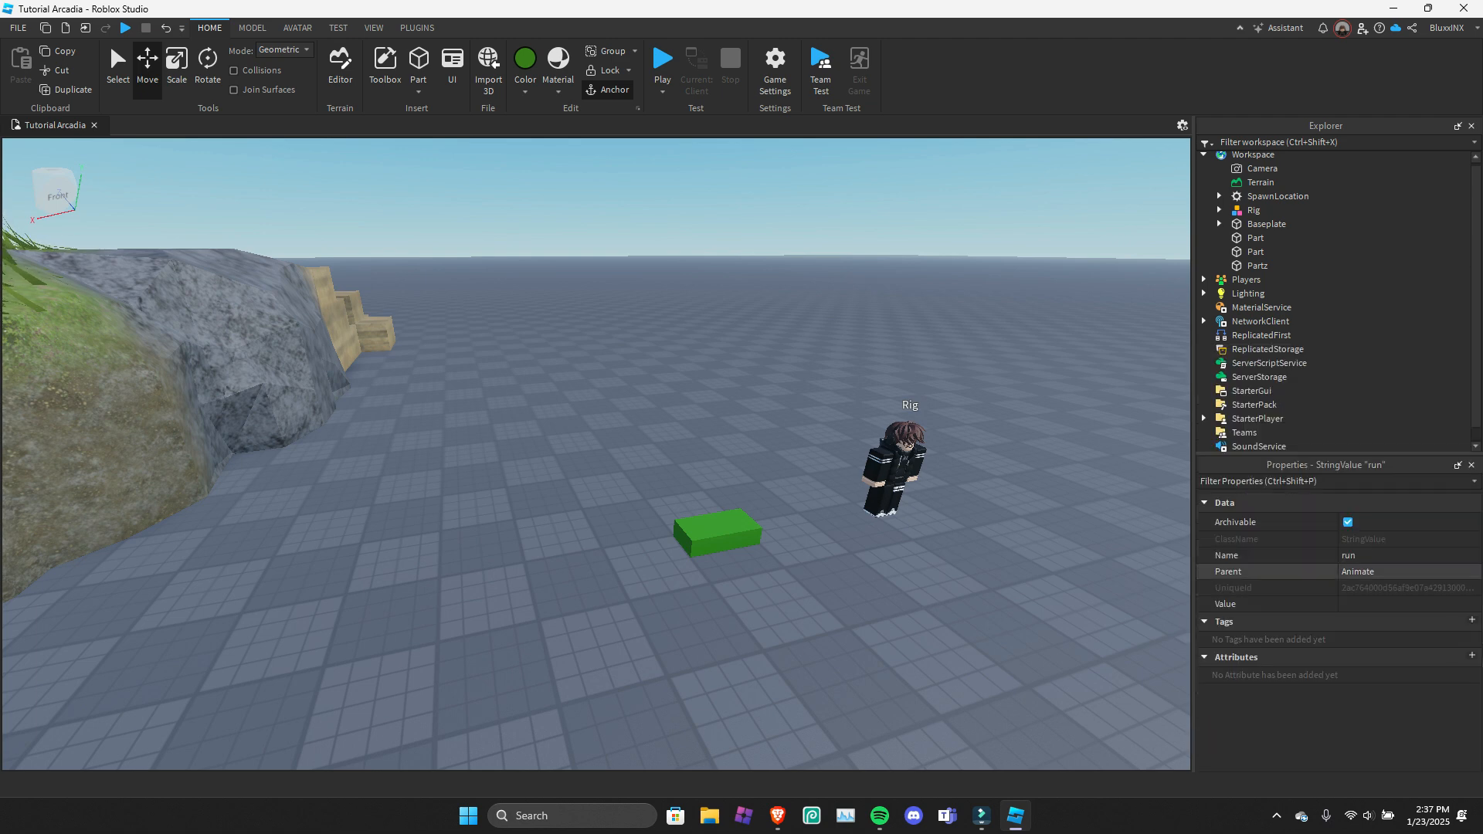
pyautogui.click(1362, 29)
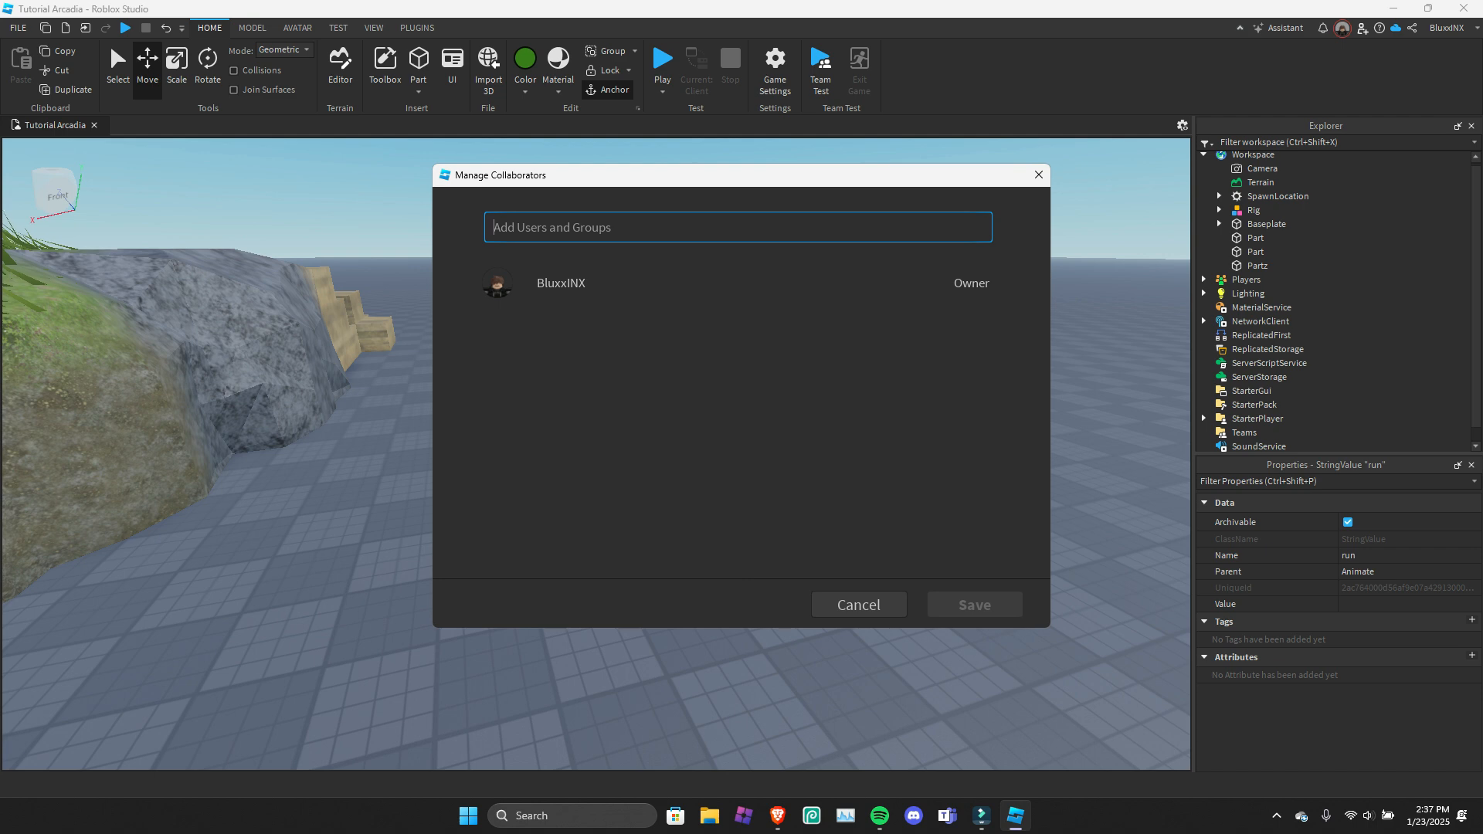
pyautogui.click(1039, 176)
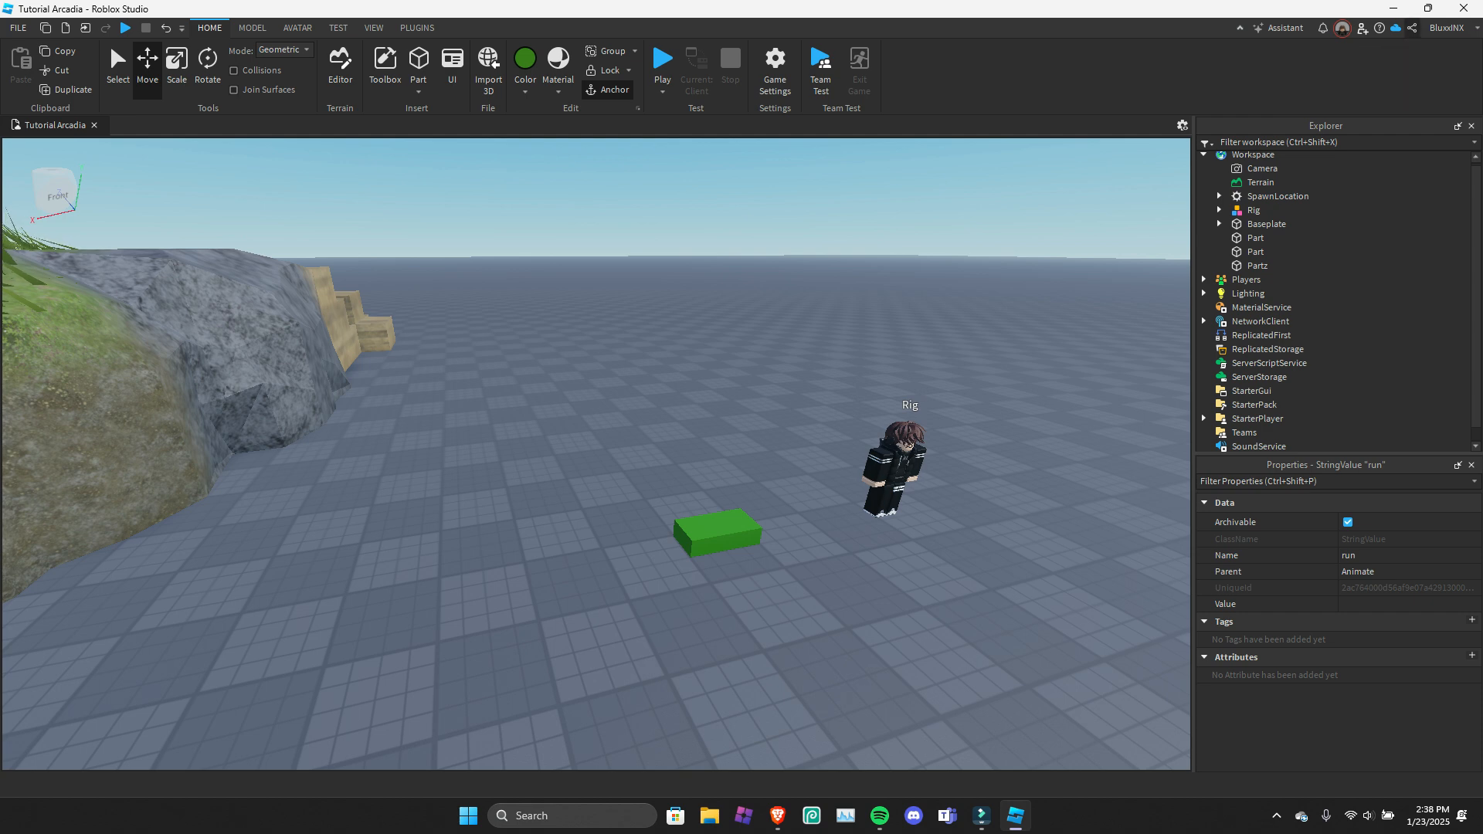
# Open the Game Settings and review the Basic Info page, from description and maturity label to icon, screenshots, genre and playable devices.
pyautogui.click(1412, 27)
pyautogui.click(740, 408)
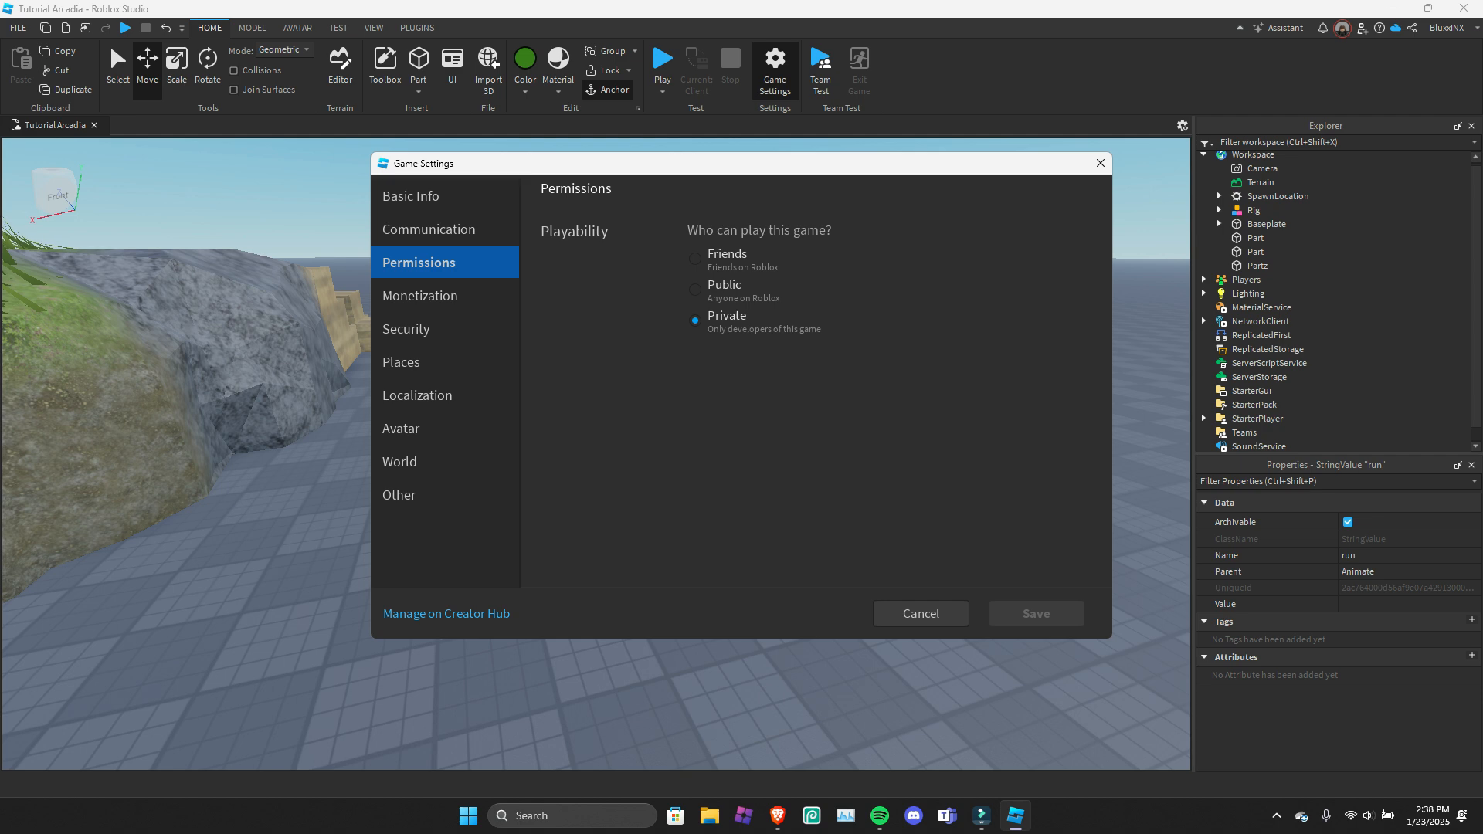
pyautogui.click(433, 197)
pyautogui.scroll(-1, 816, 382)
pyautogui.scroll(-4, 821, 380)
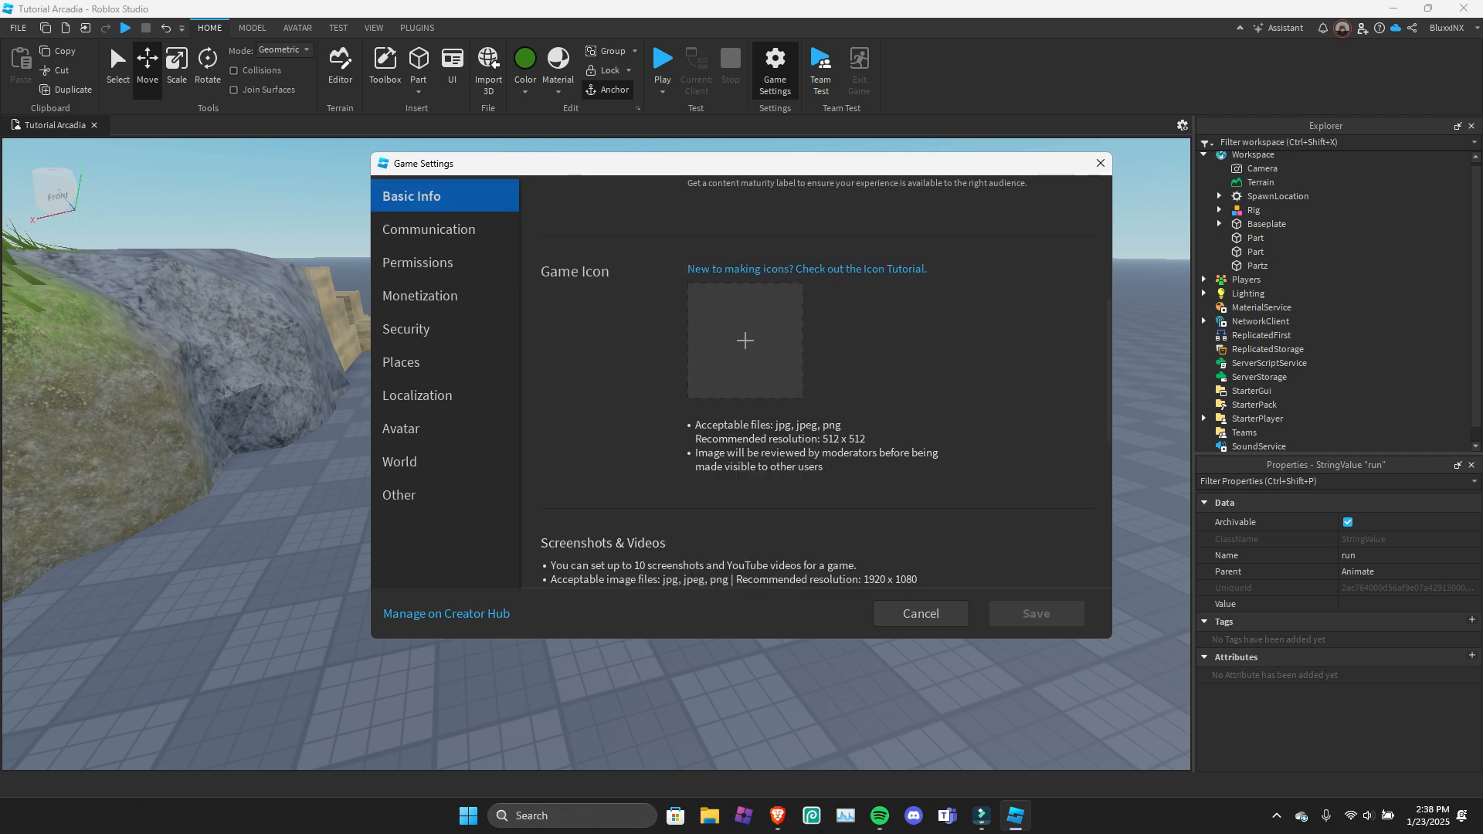
pyautogui.scroll(5, 821, 380)
pyautogui.scroll(-3, 821, 380)
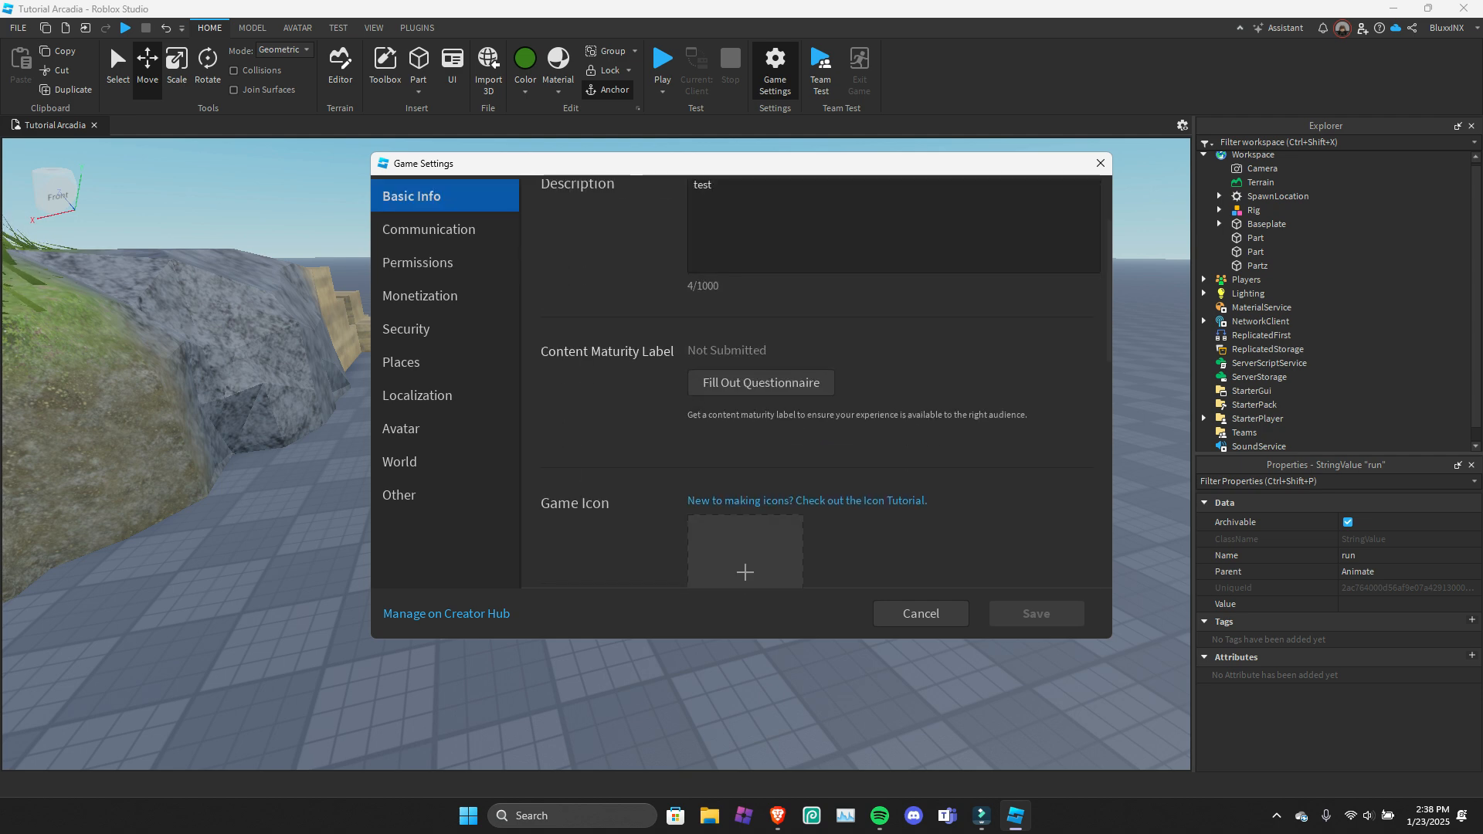
pyautogui.scroll(3, 820, 380)
pyautogui.scroll(-3, 821, 380)
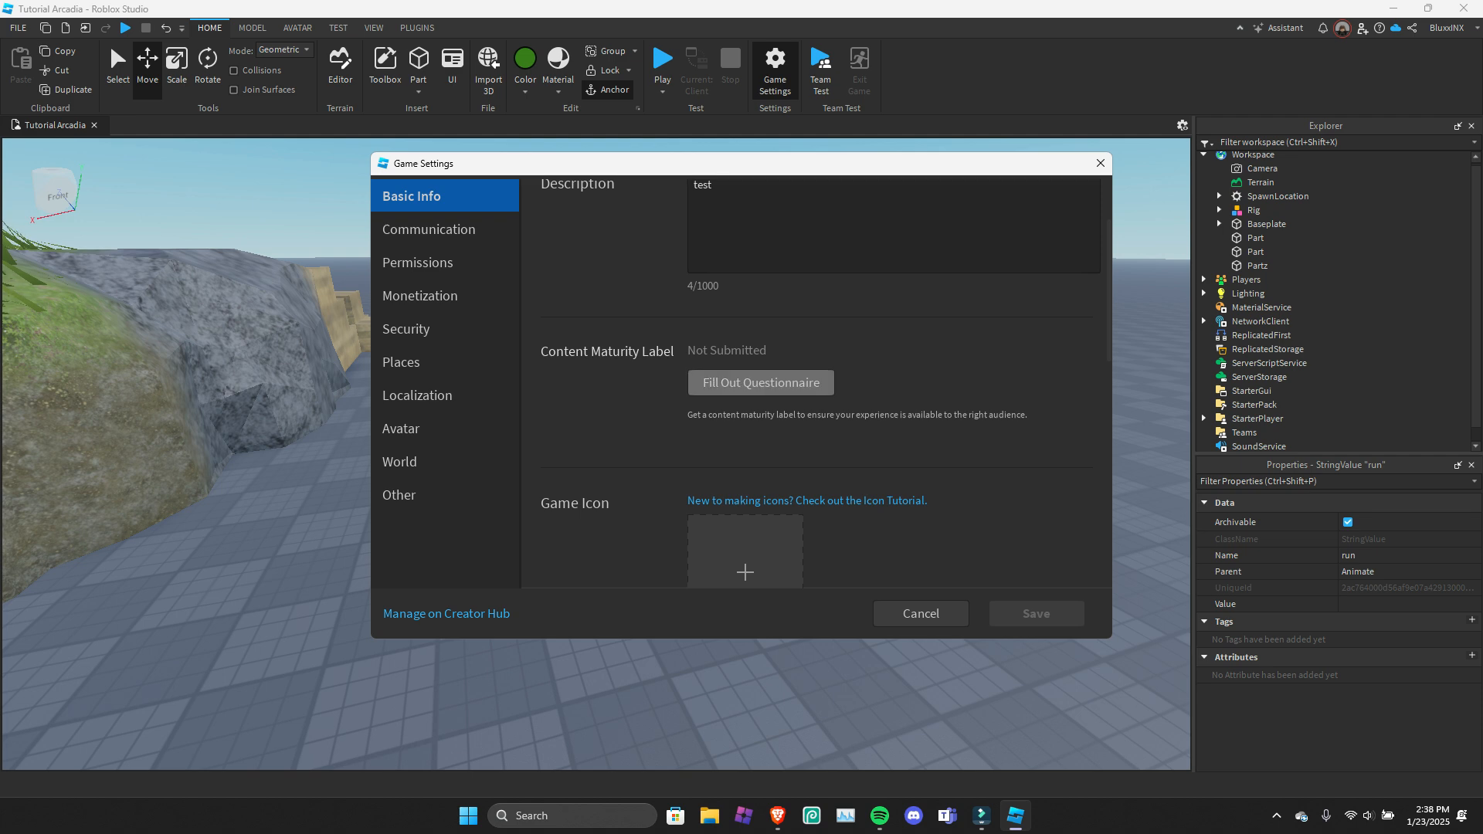
pyautogui.scroll(-3, 820, 380)
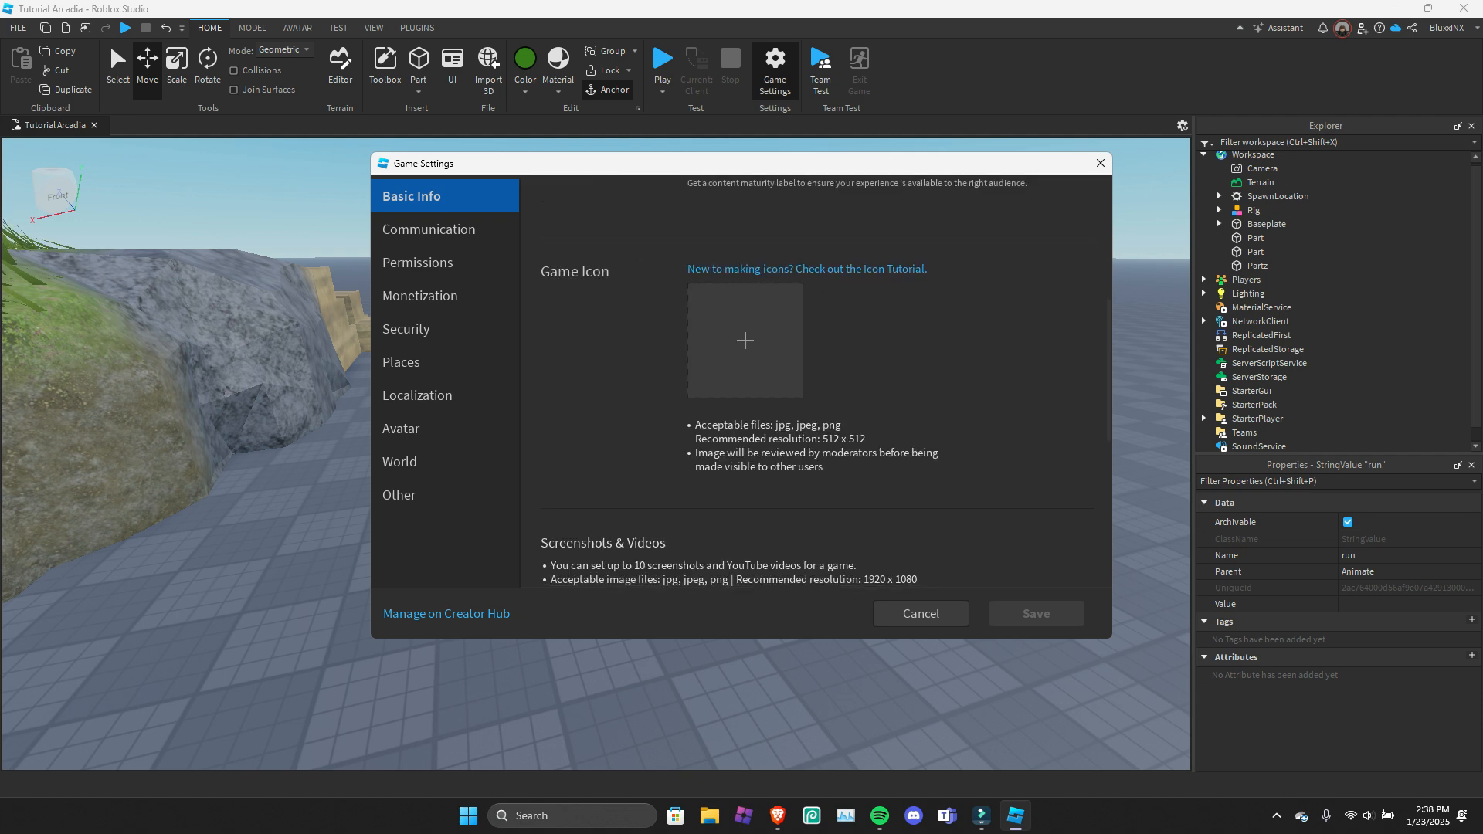
pyautogui.scroll(-5, 726, 340)
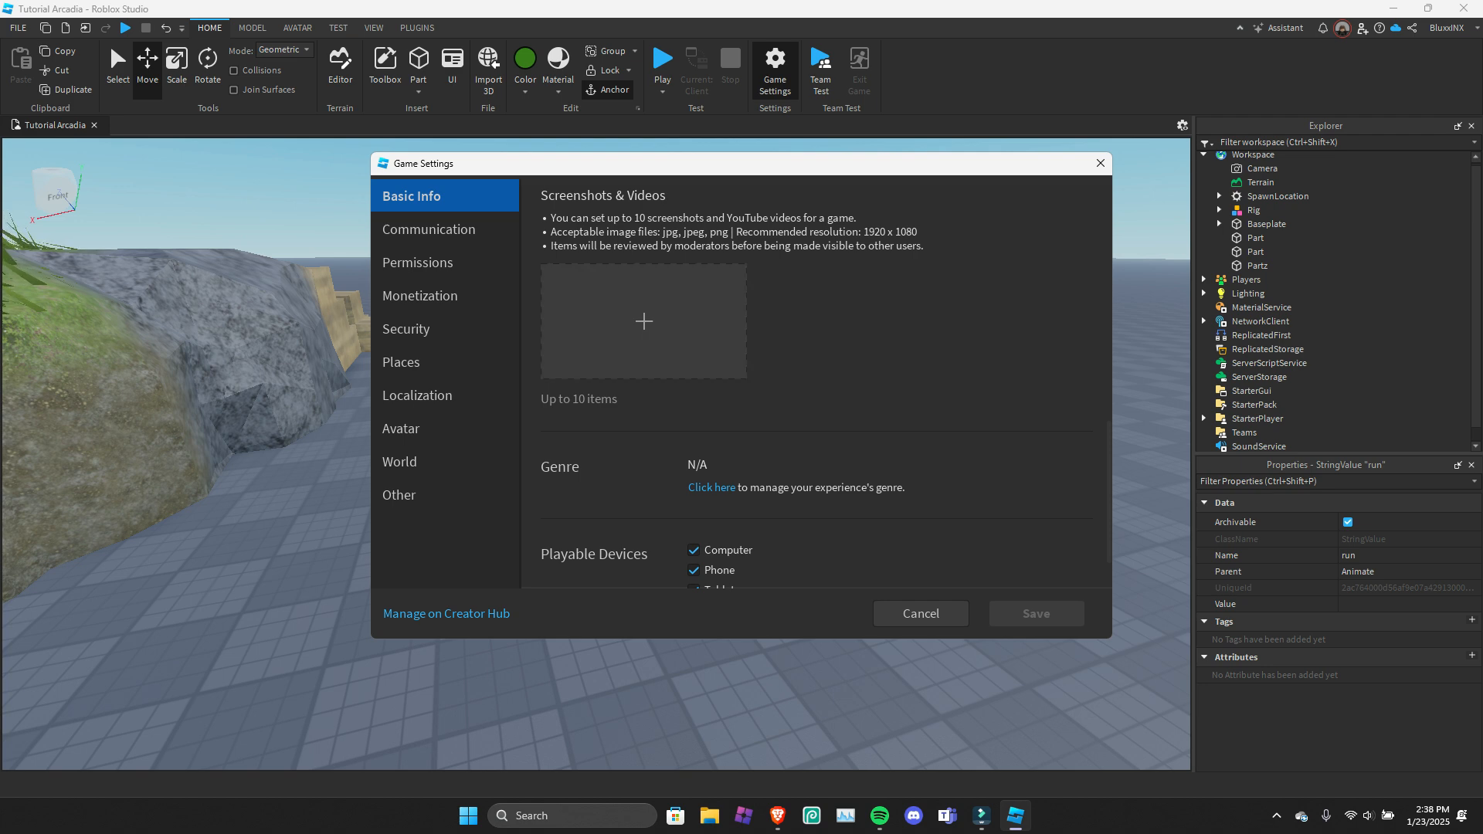
pyautogui.scroll(-1, 643, 286)
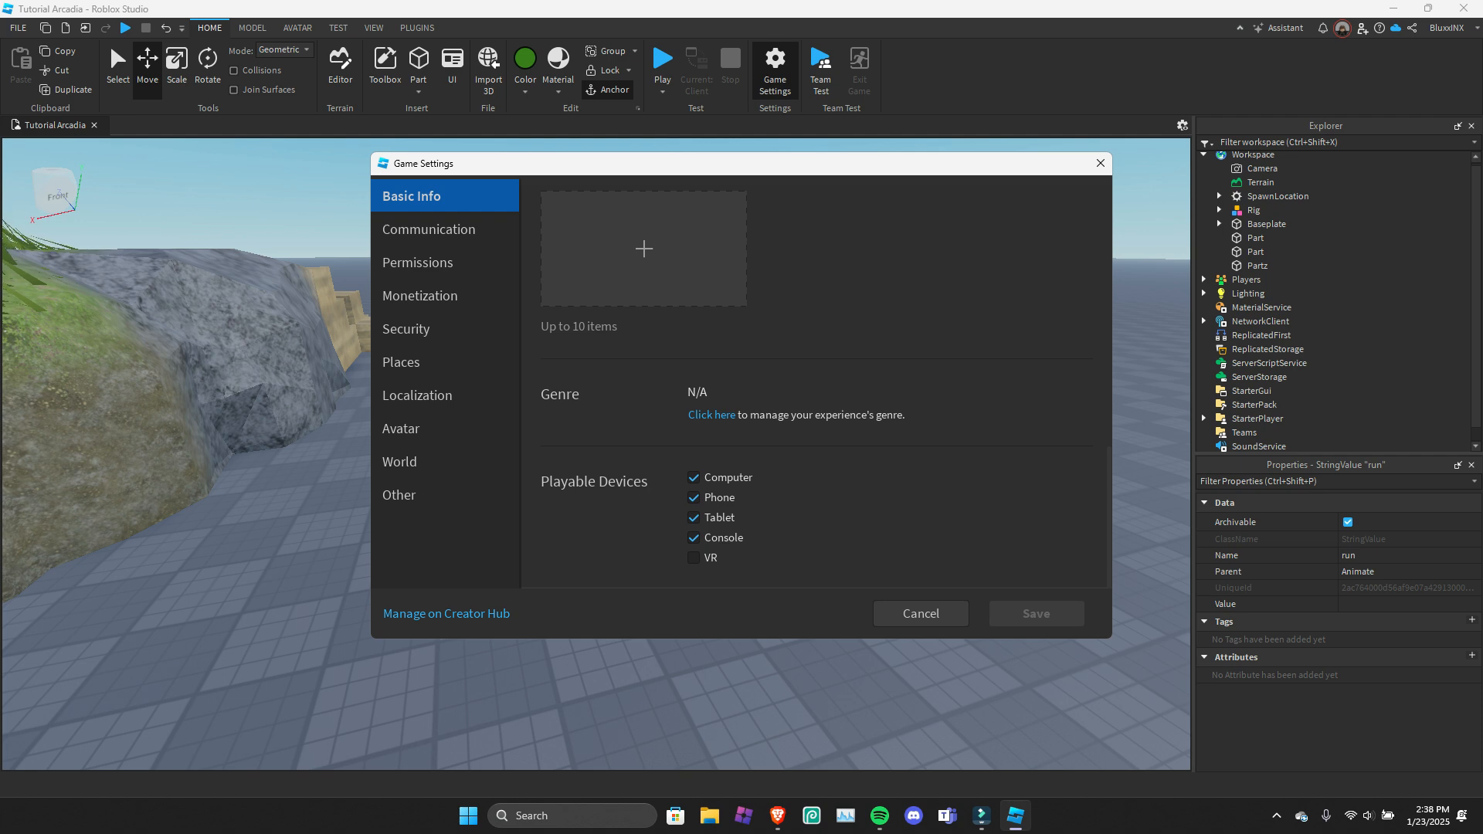
# Review the Communication, Permissions, Monetization and Security pages of the Game Settings.
pyautogui.click(429, 229)
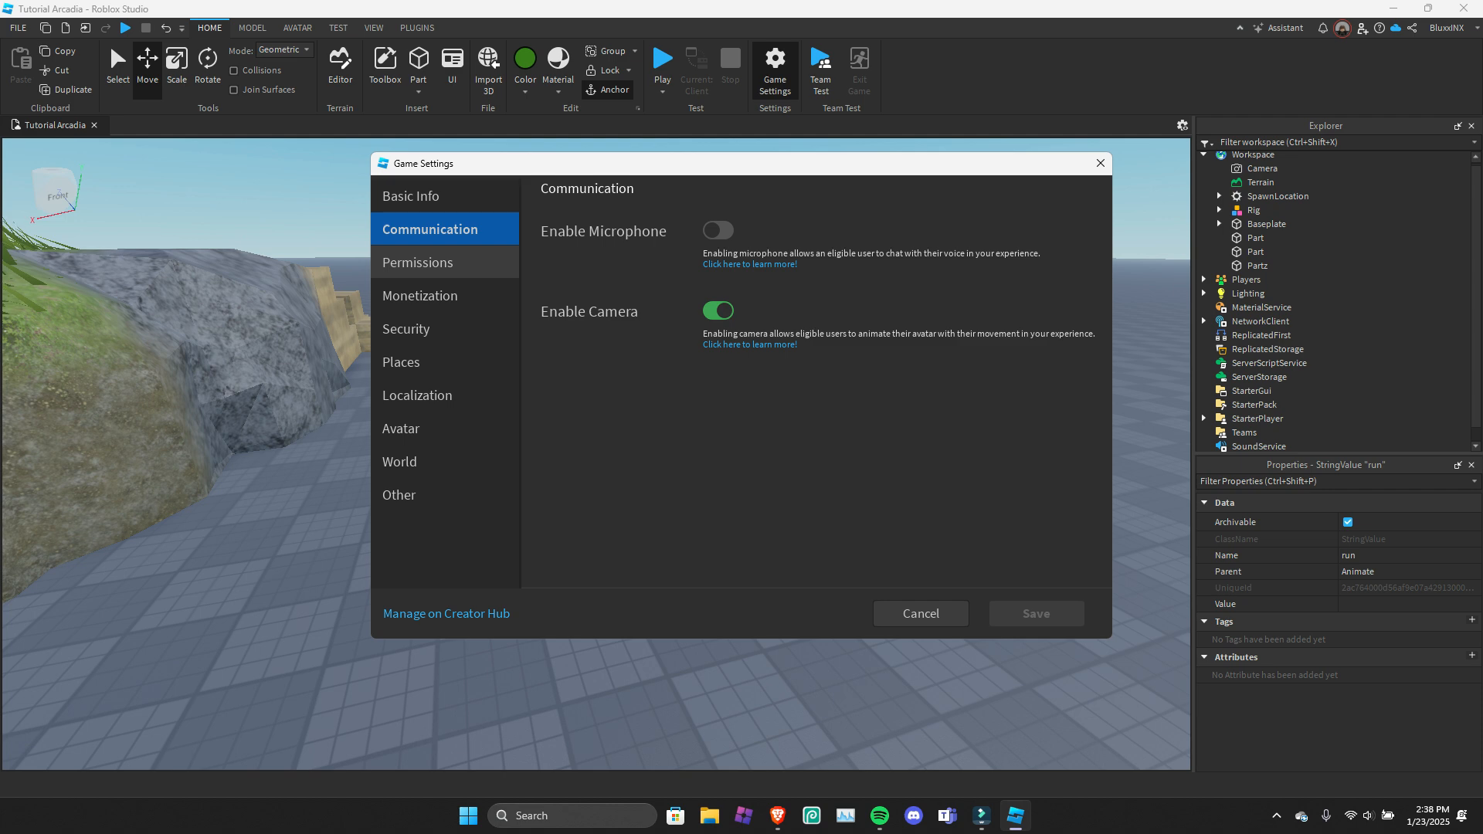
pyautogui.click(418, 263)
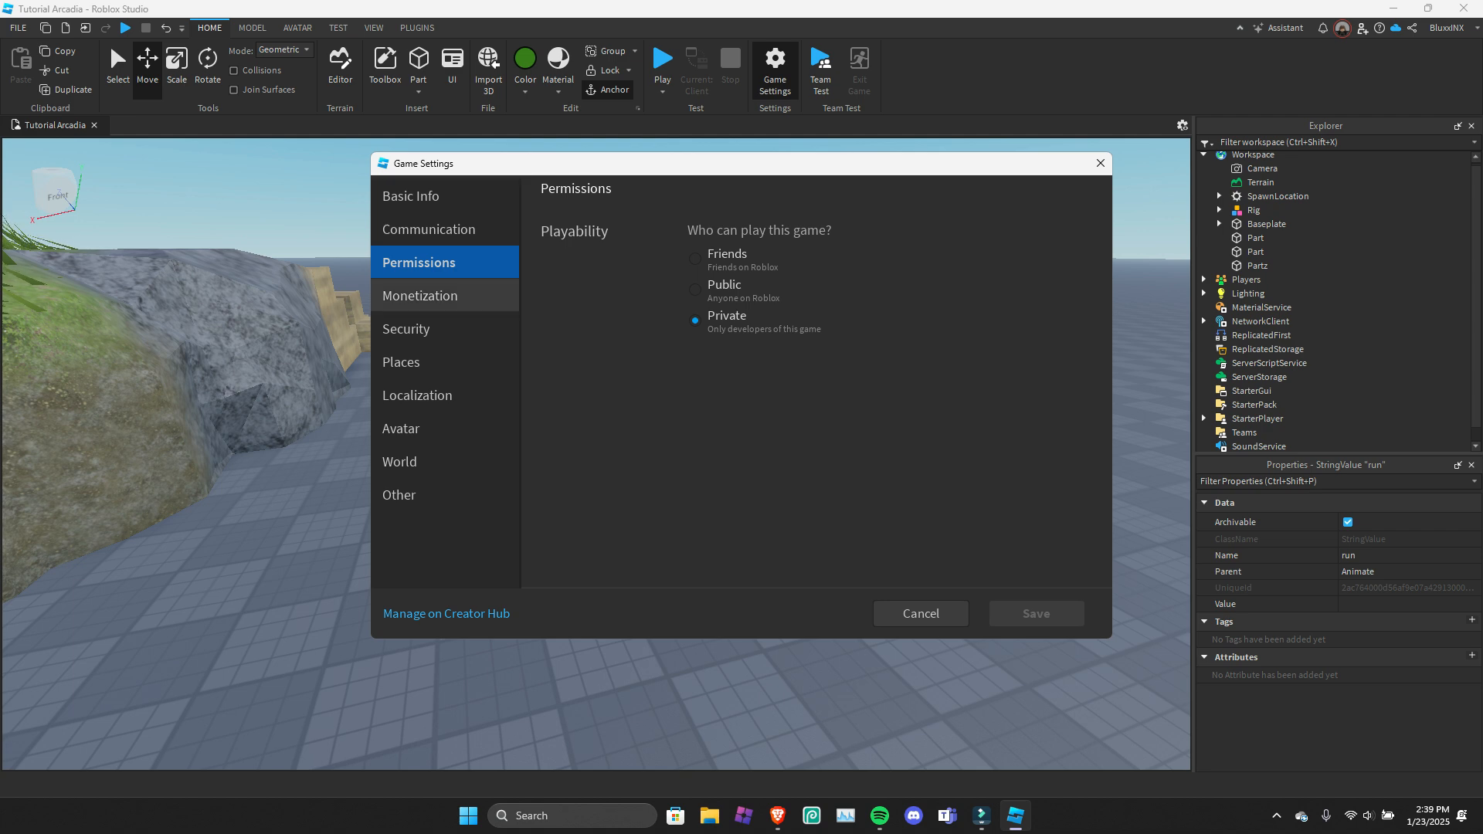
pyautogui.click(445, 295)
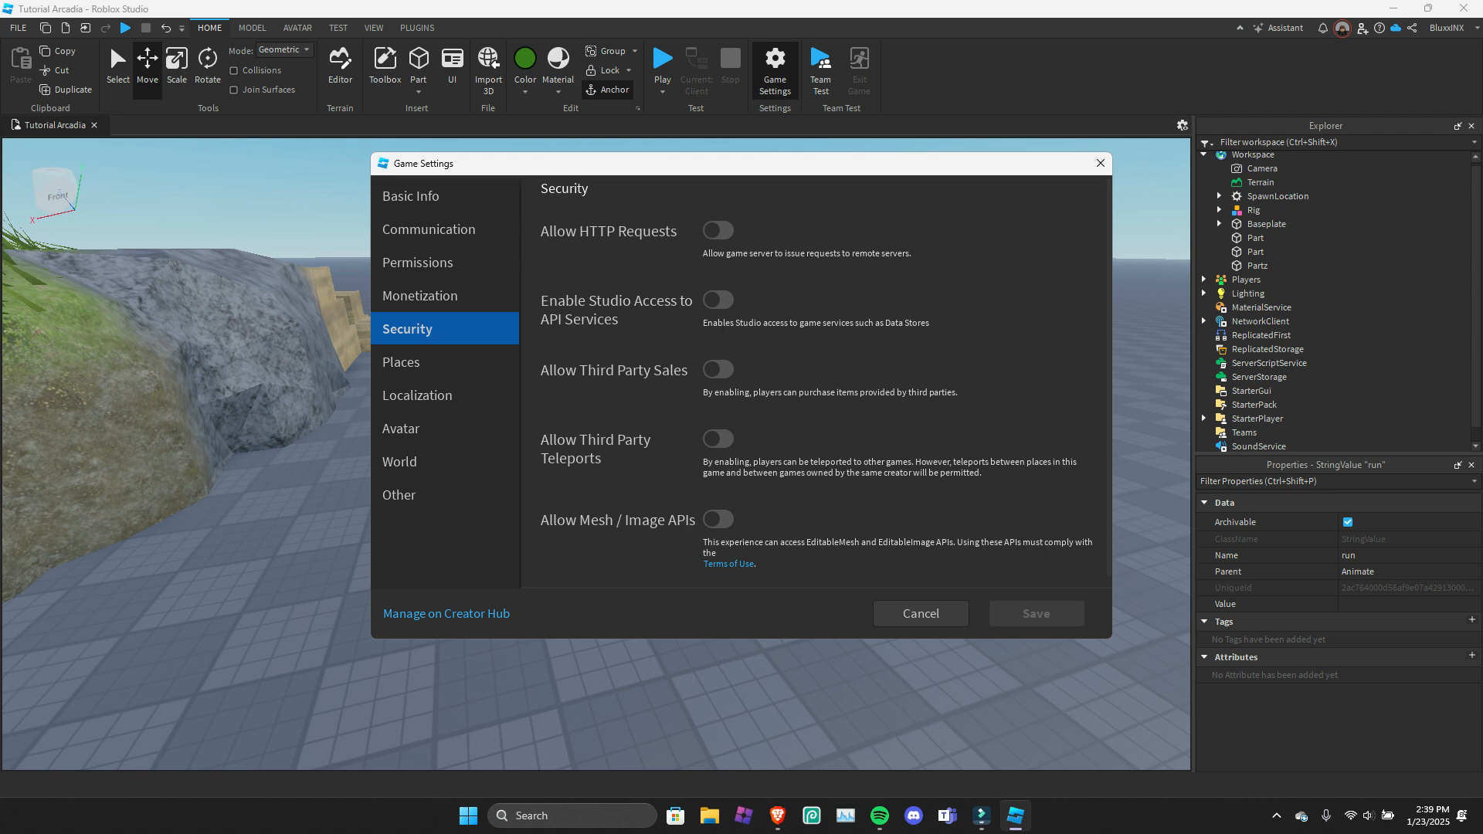
pyautogui.scroll(-1, 817, 382)
pyautogui.scroll(1, 817, 382)
pyautogui.scroll(-1, 815, 383)
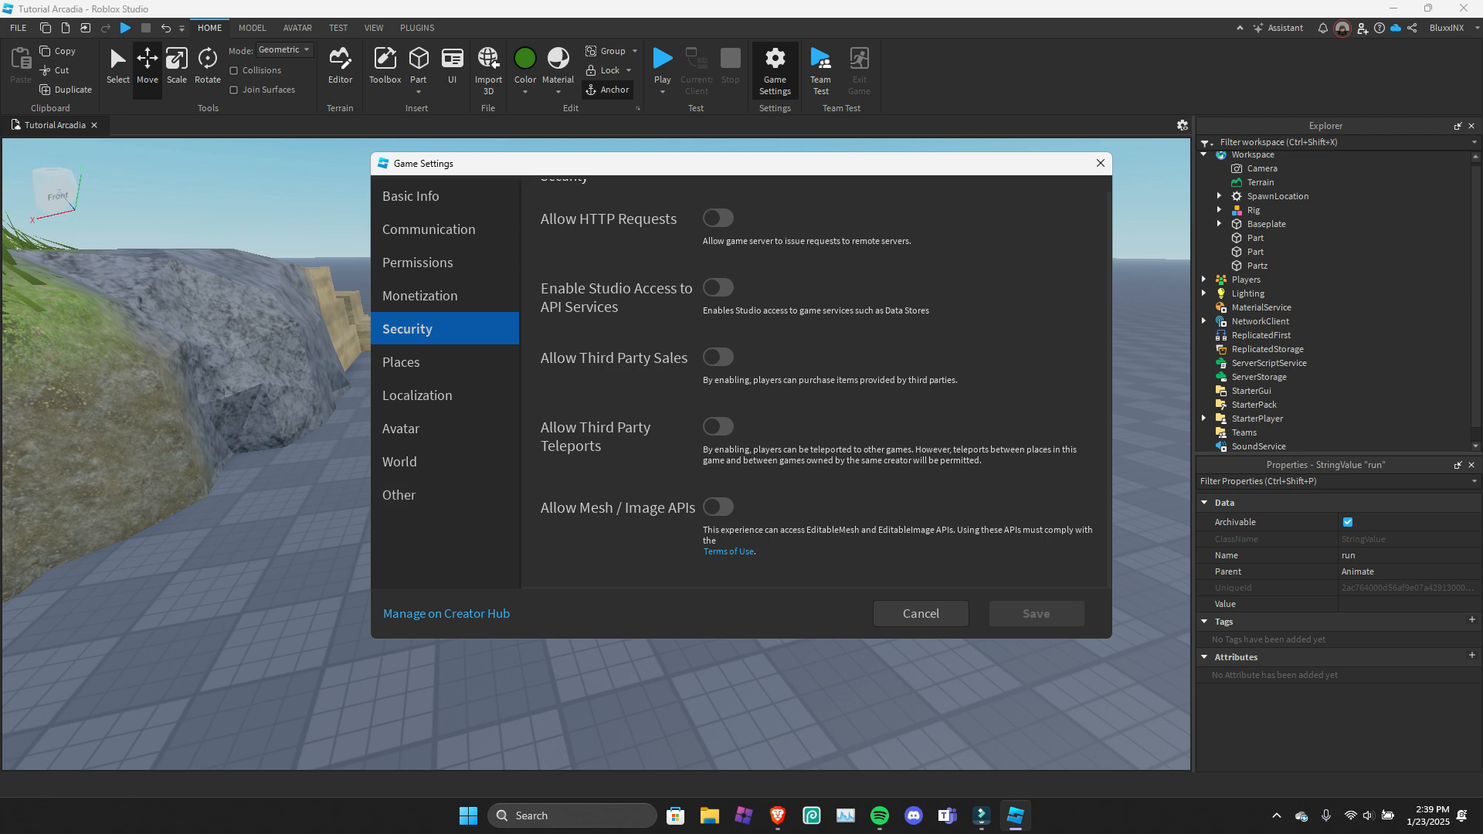
# View the game's Places list and check the options available for the first place, leaving it as is.
pyautogui.click(445, 361)
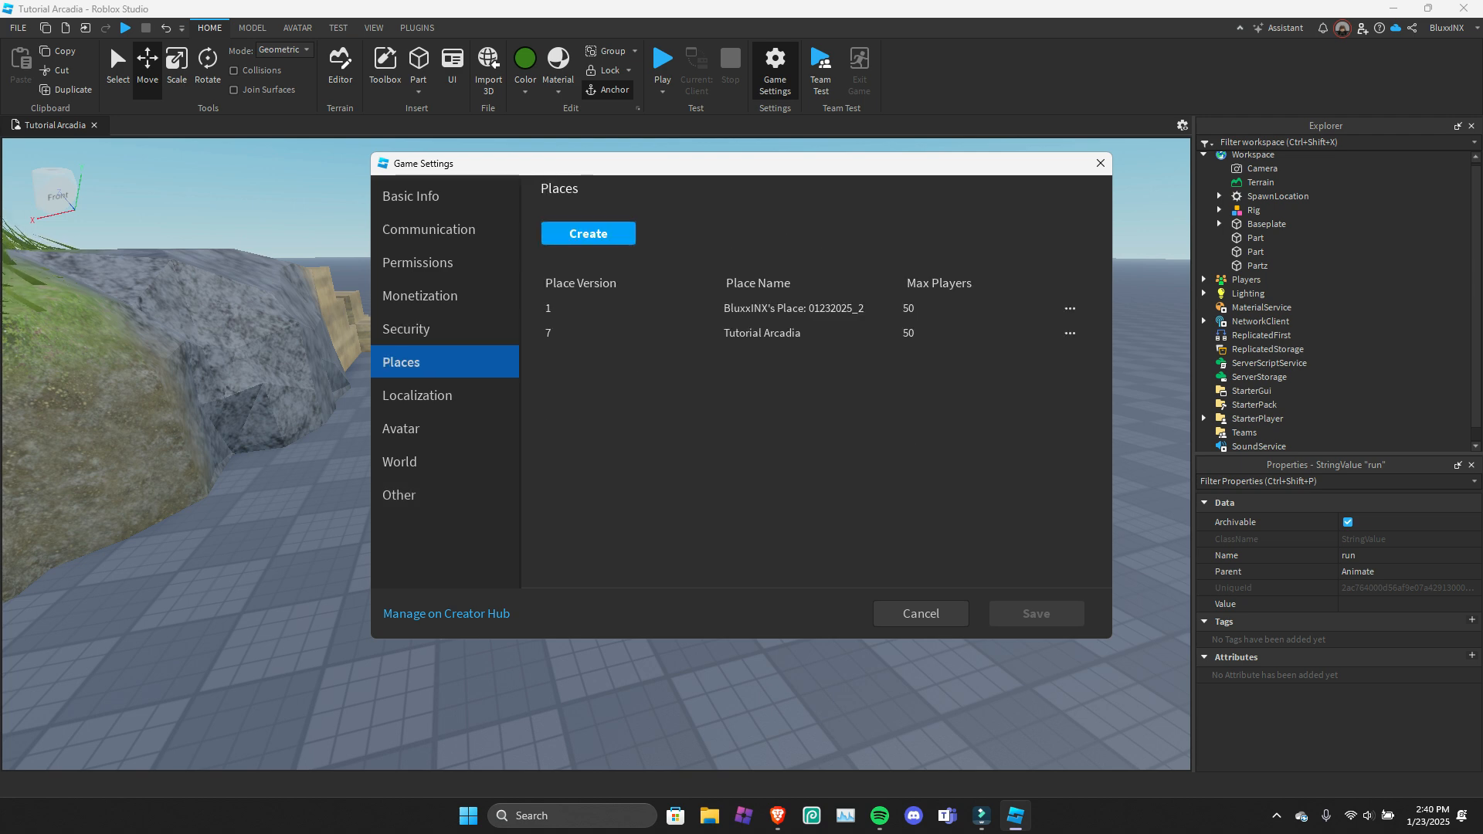
pyautogui.click(1070, 309)
pyautogui.click(1070, 309)
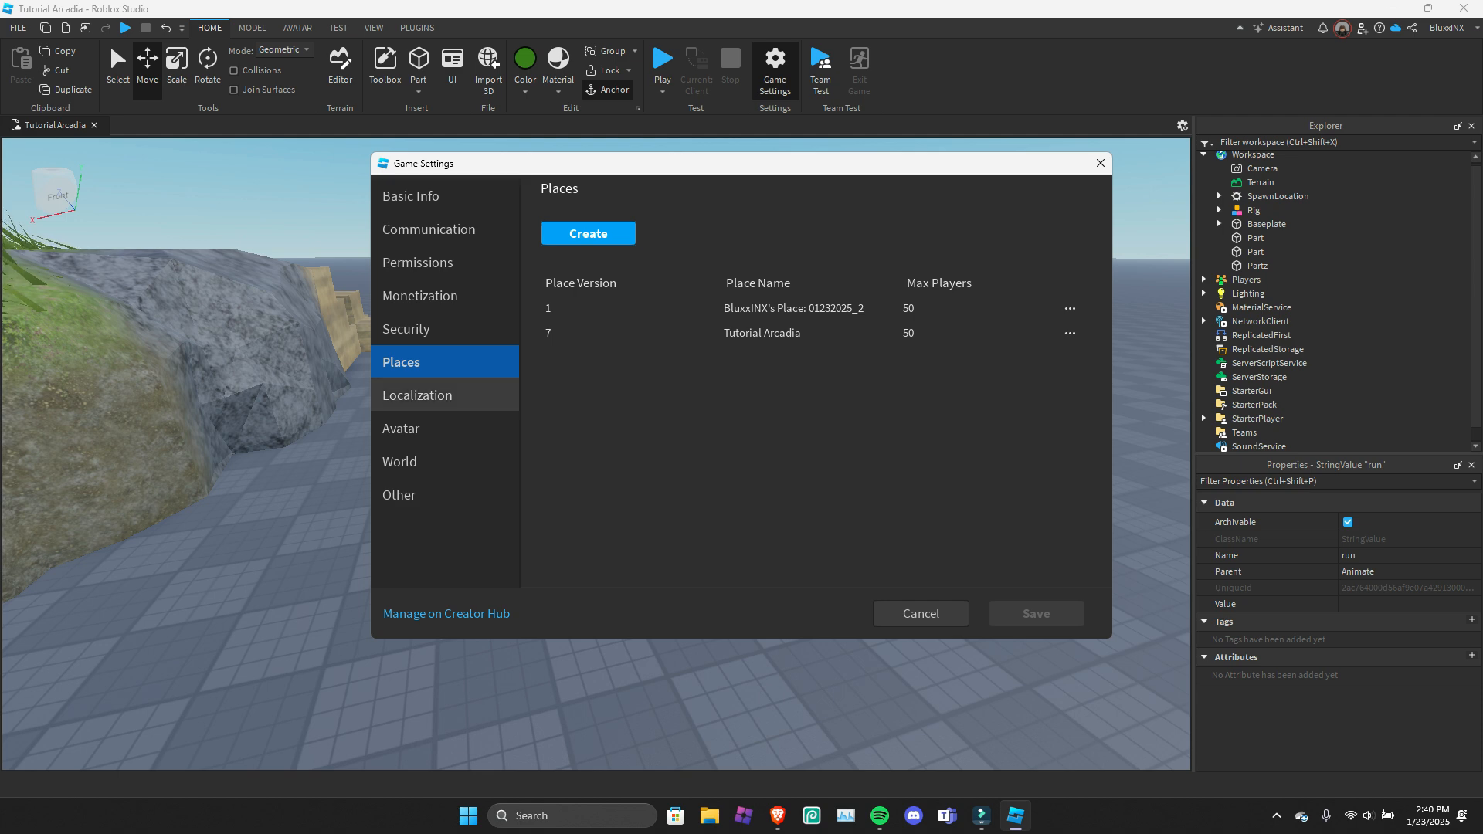
# Go to the Localization settings and look through the source language choices, keeping English.
pyautogui.click(441, 396)
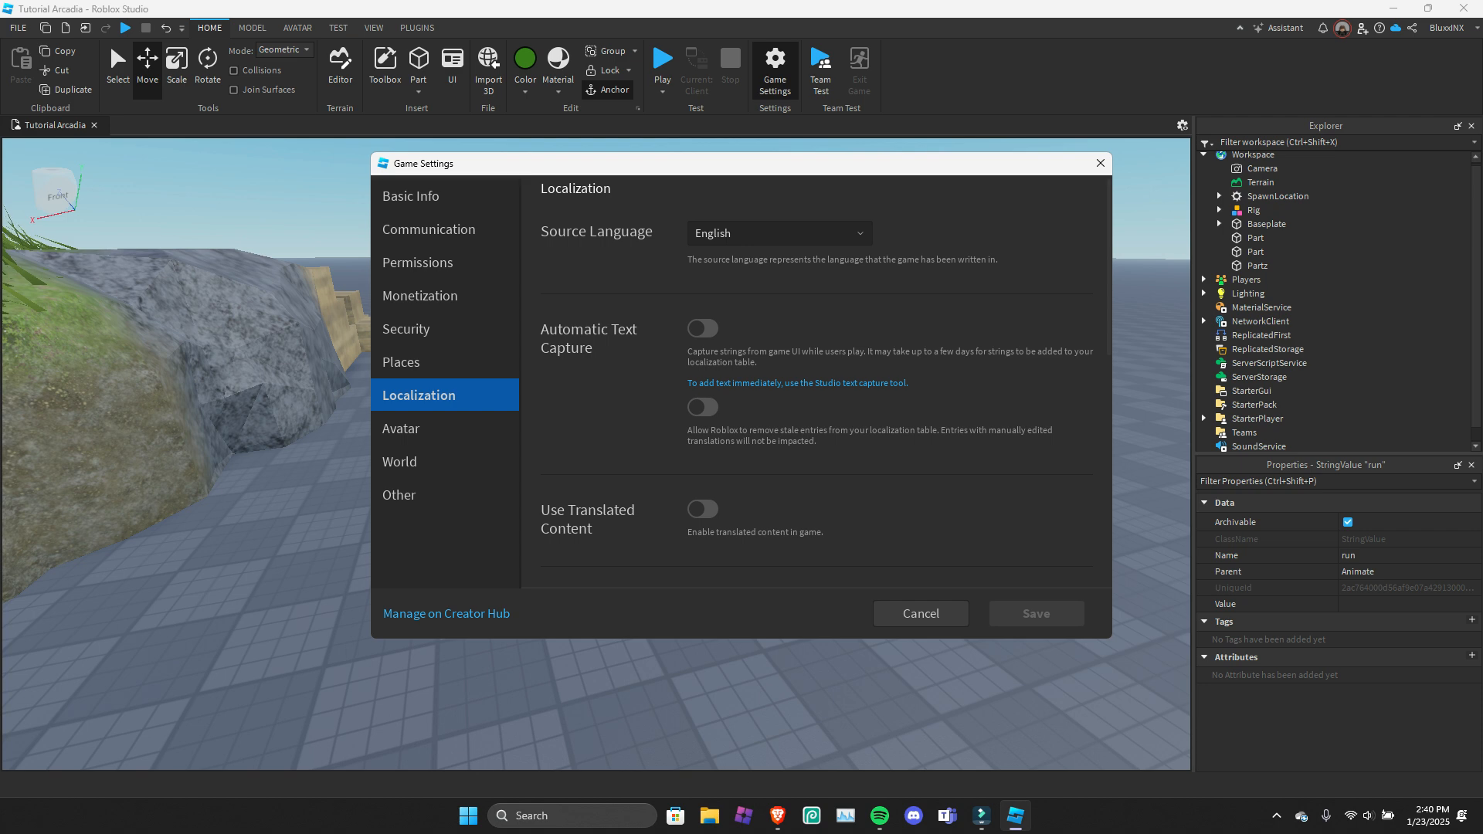
pyautogui.click(804, 234)
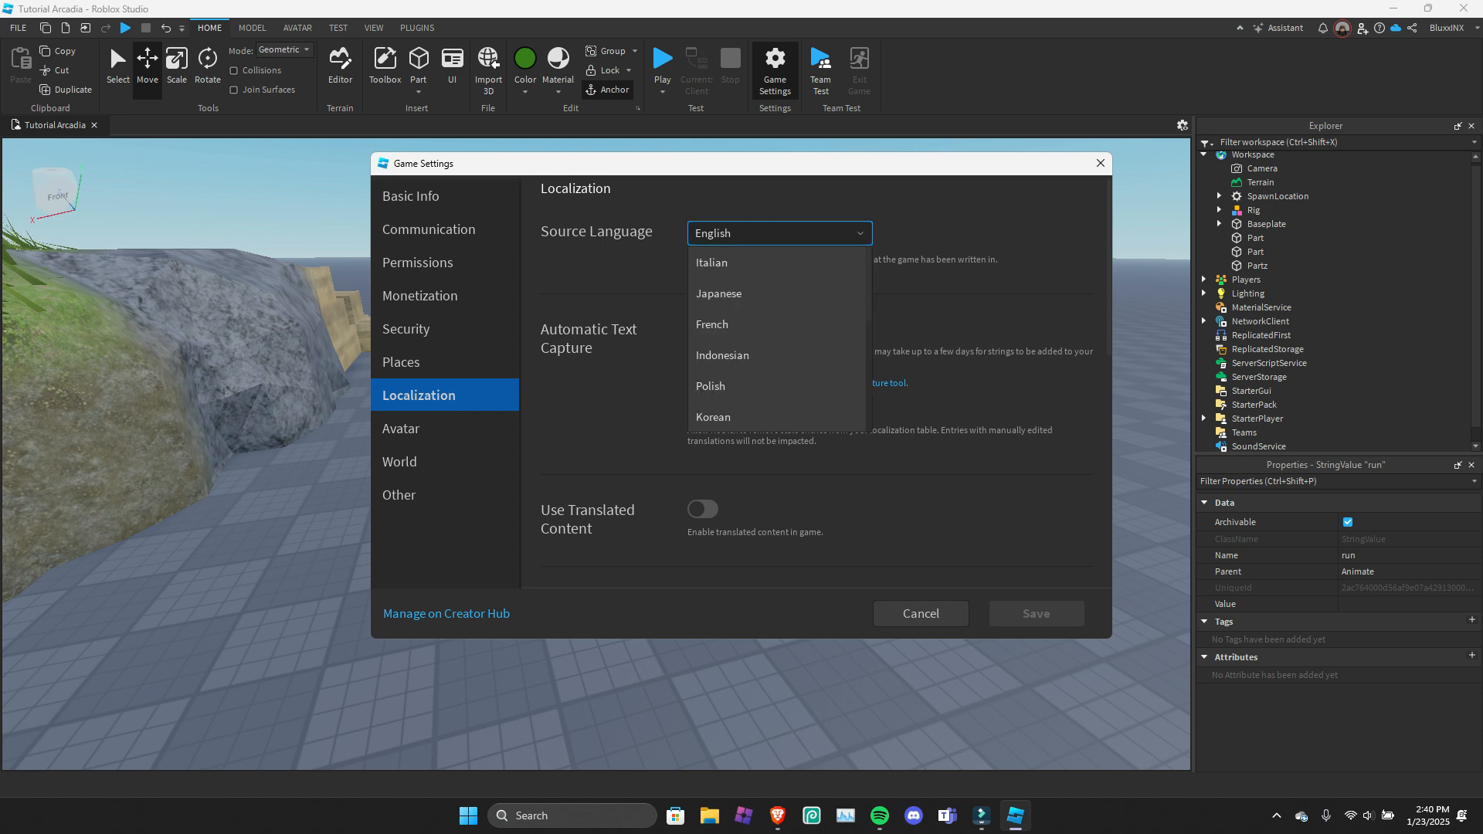
pyautogui.click(803, 234)
pyautogui.click(803, 234)
pyautogui.click(803, 234)
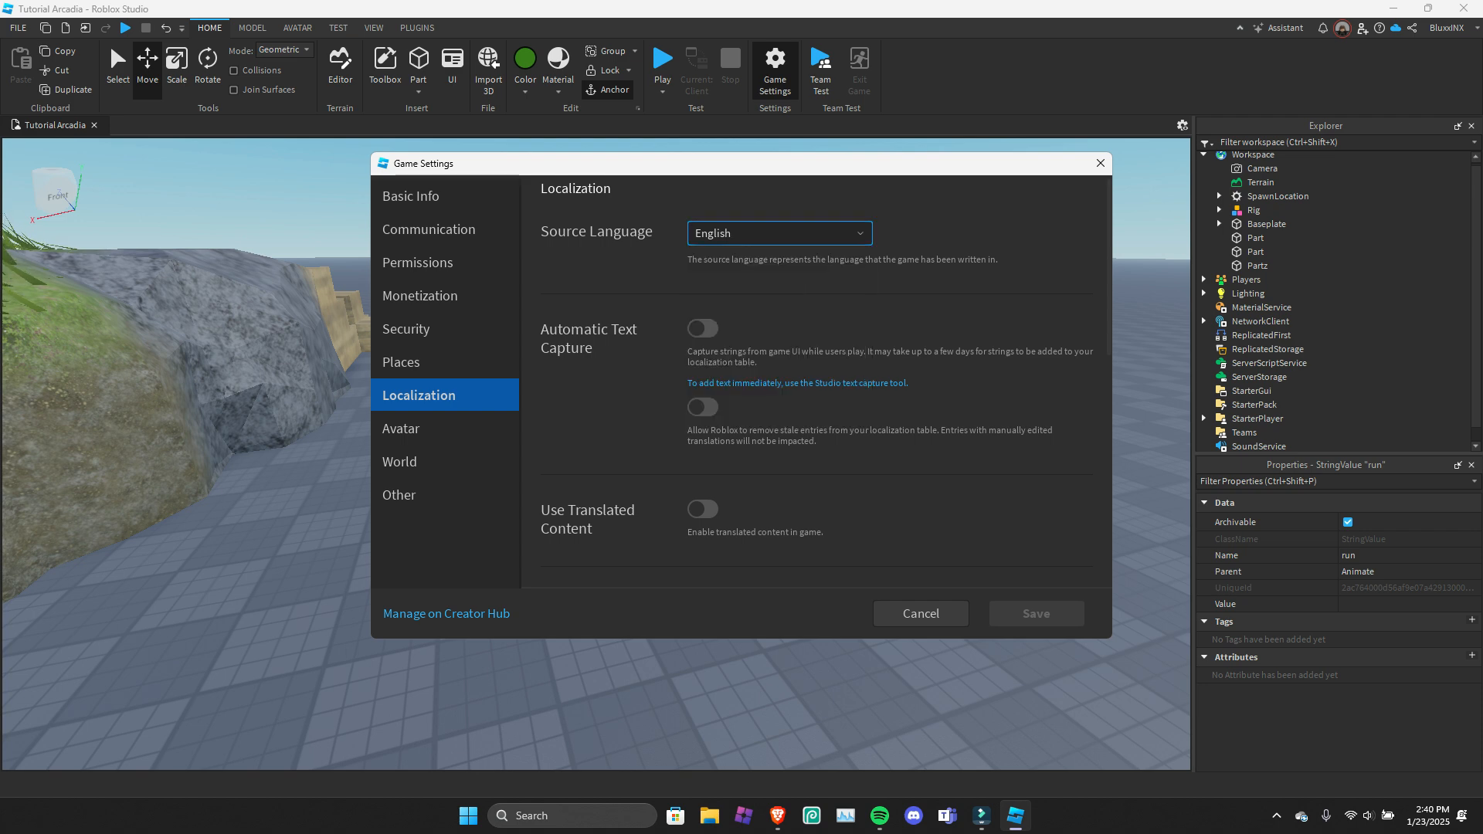
pyautogui.click(804, 234)
pyautogui.click(804, 234)
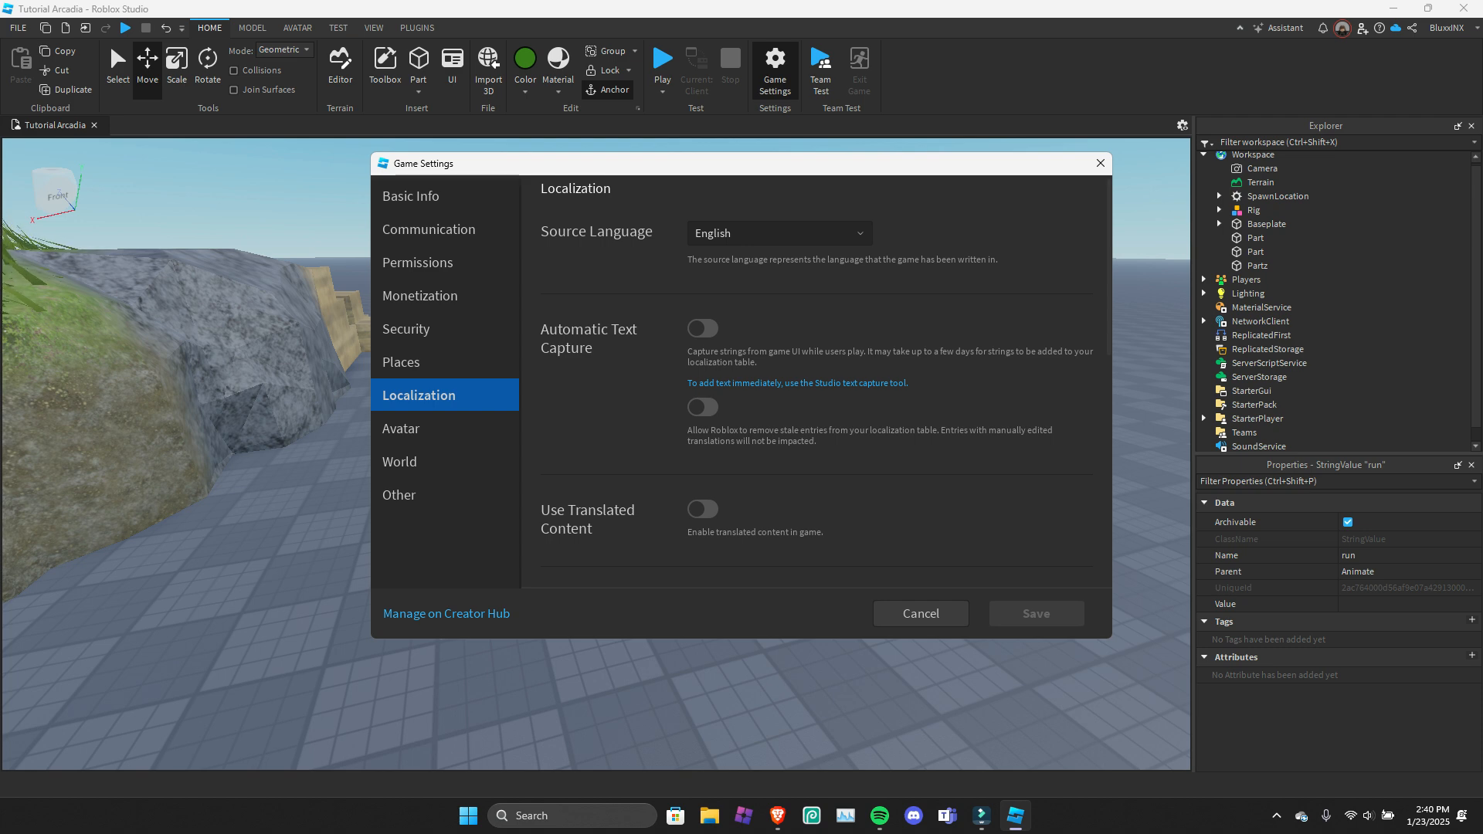
# Examine the automatic text capture, translated content and automatic translation language options in the Localization settings.
pyautogui.scroll(-3, 815, 382)
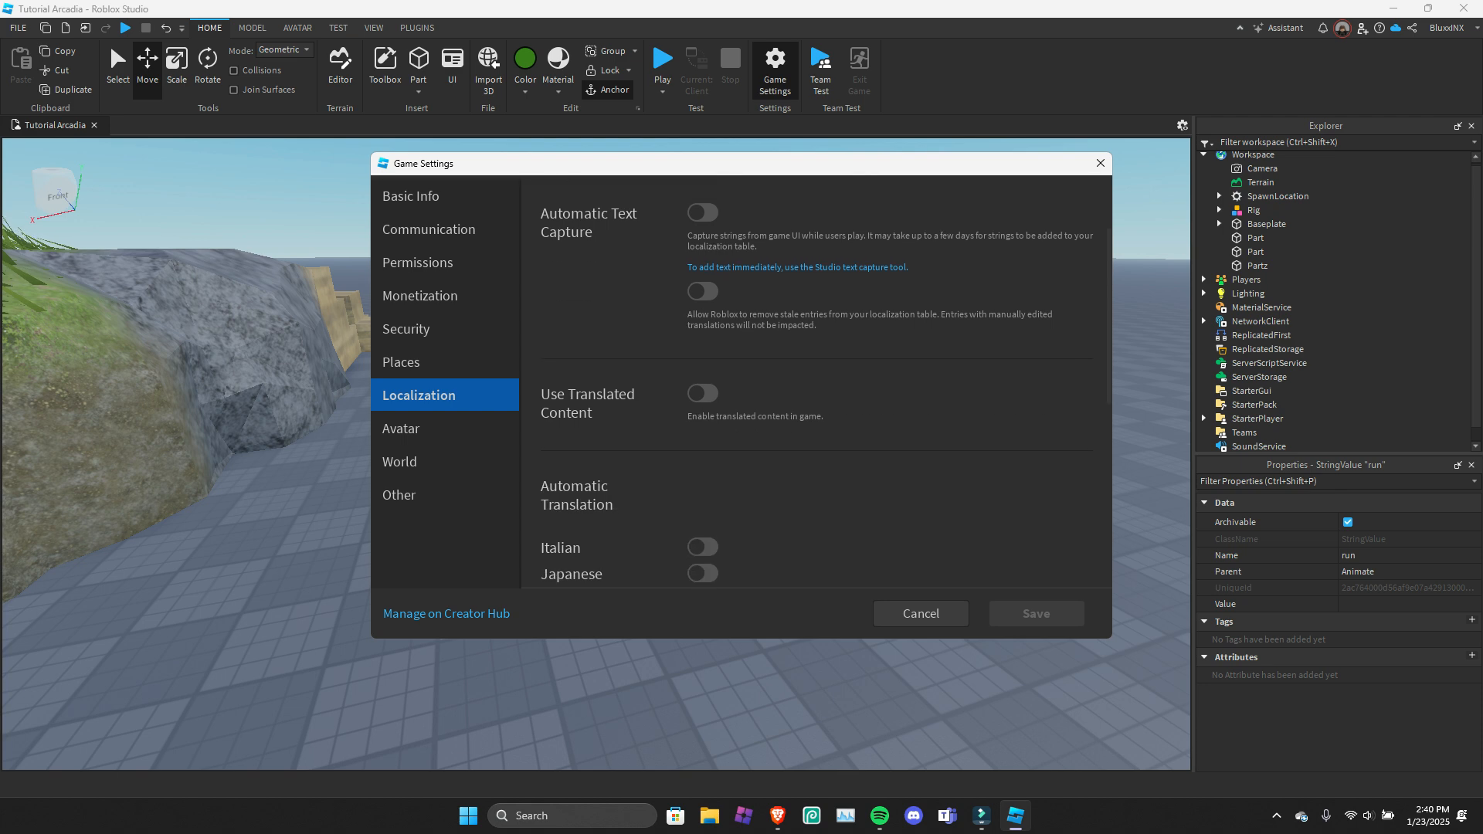
pyautogui.scroll(-4, 815, 382)
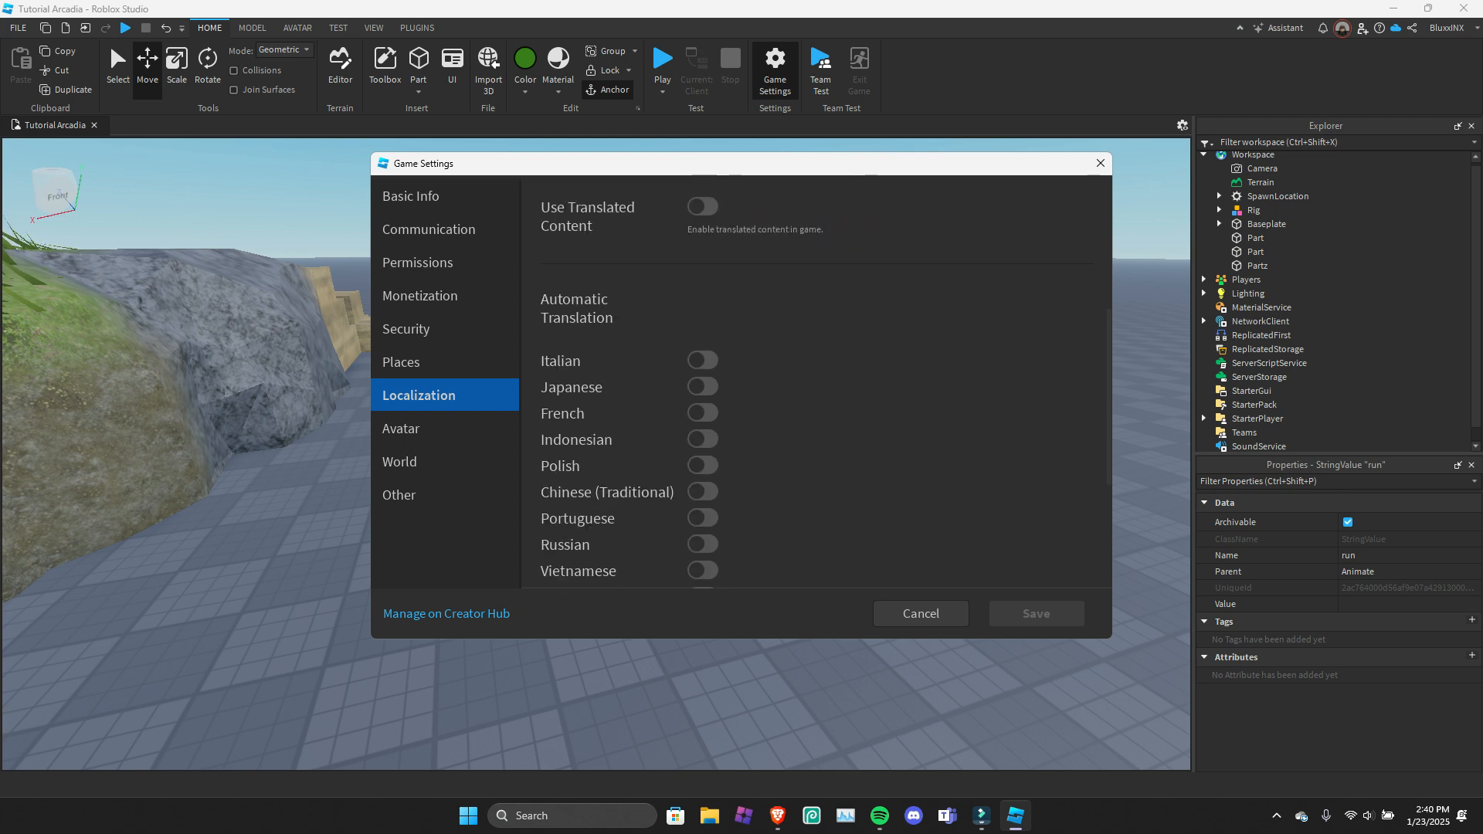
pyautogui.scroll(4, 815, 382)
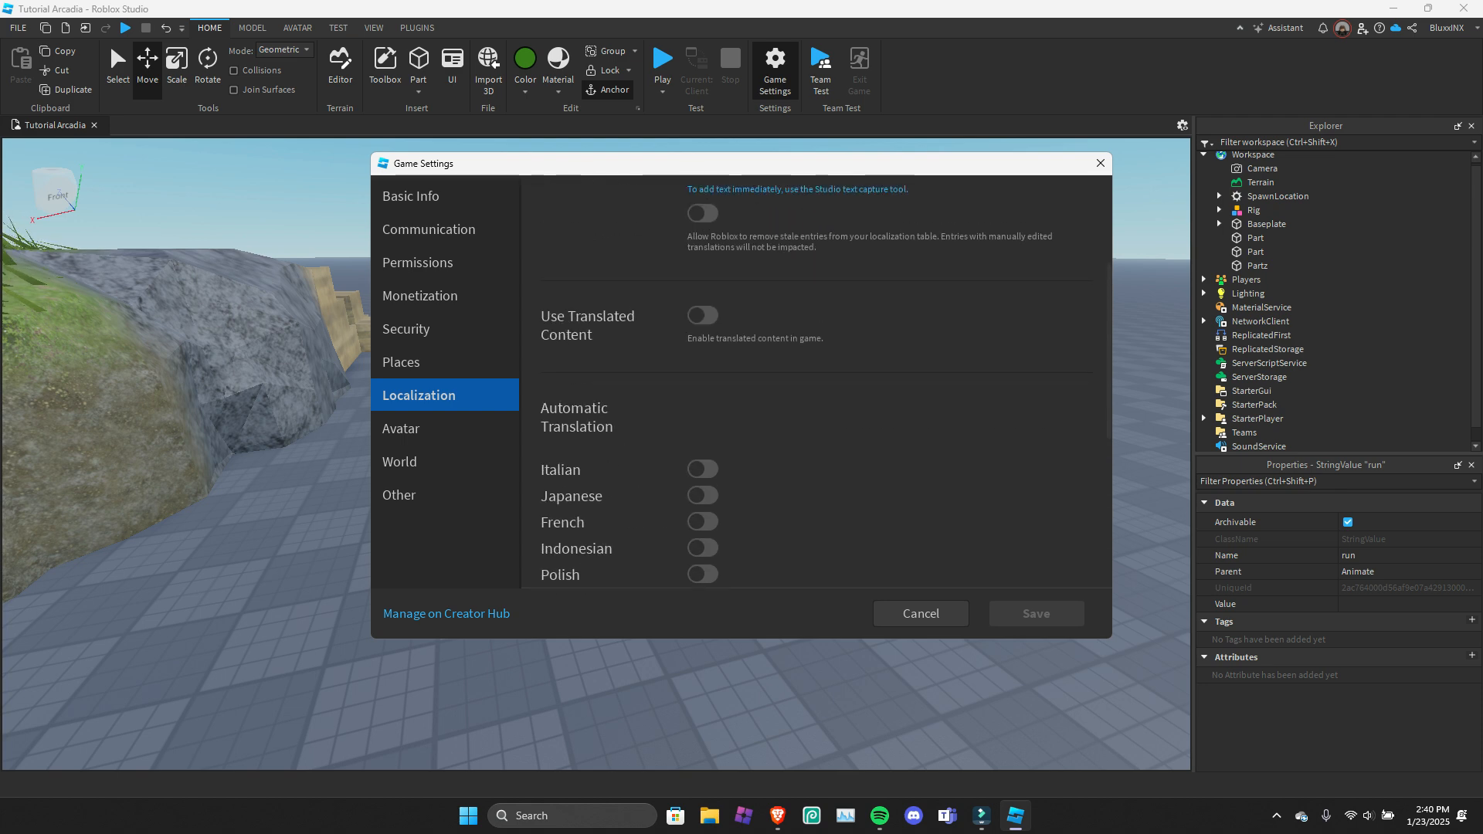
pyautogui.scroll(-4, 815, 383)
pyautogui.scroll(4, 815, 383)
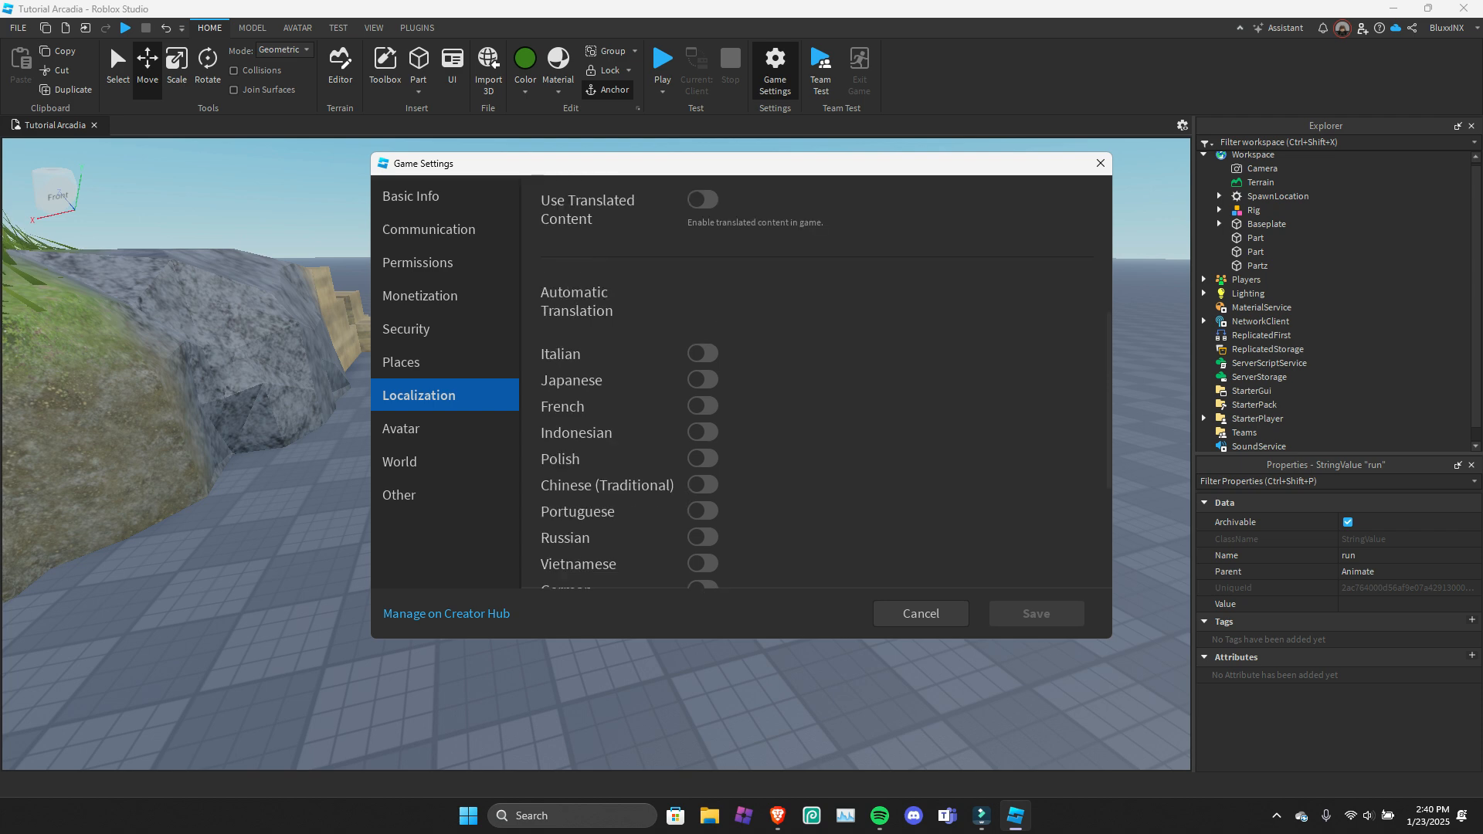
pyautogui.scroll(-4, 815, 383)
pyautogui.scroll(3, 815, 383)
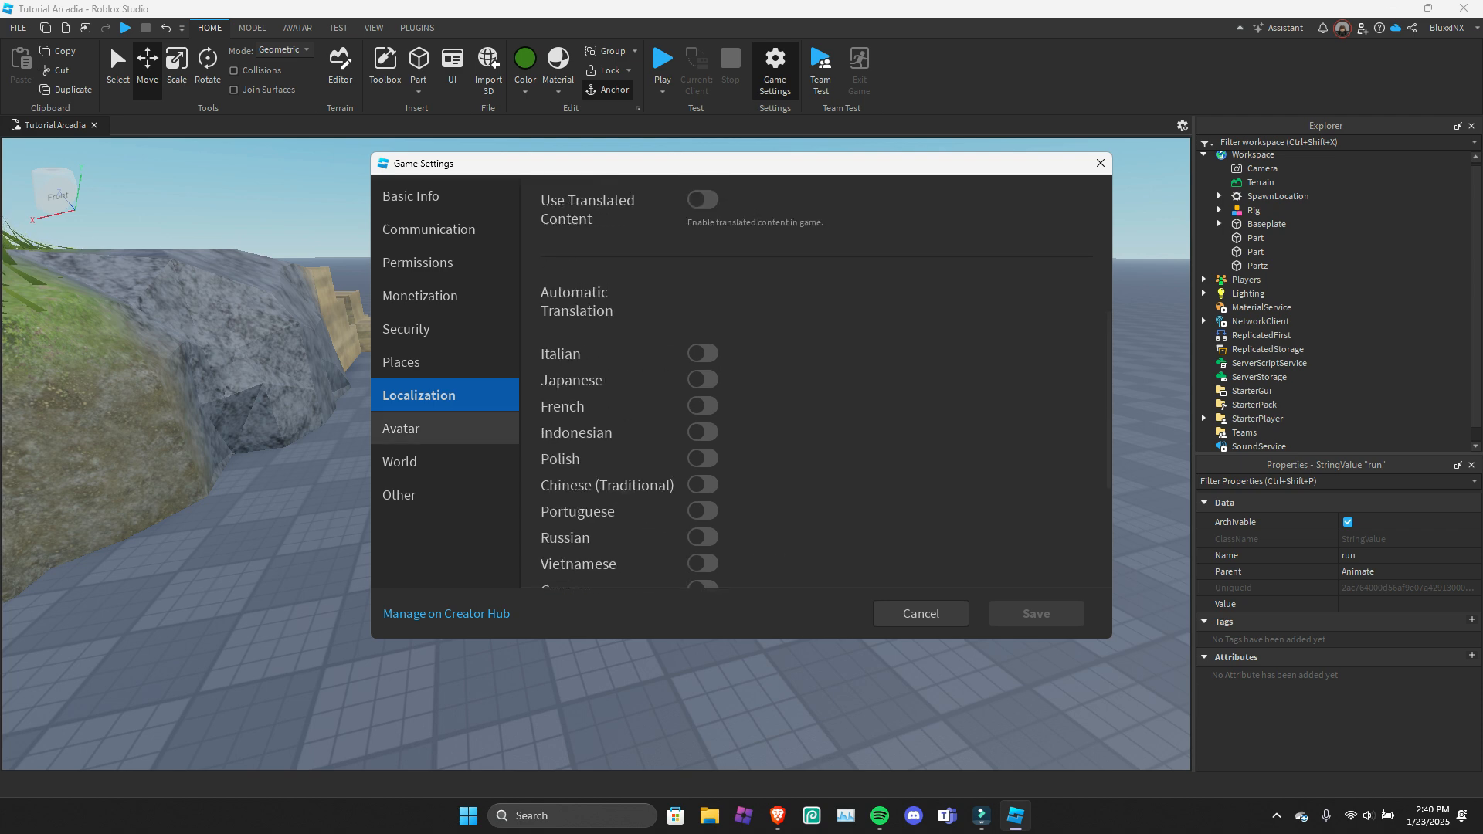
# Go to the Avatar settings, try the avatar types and set Avatar Type to Player Choice.
pyautogui.click(402, 428)
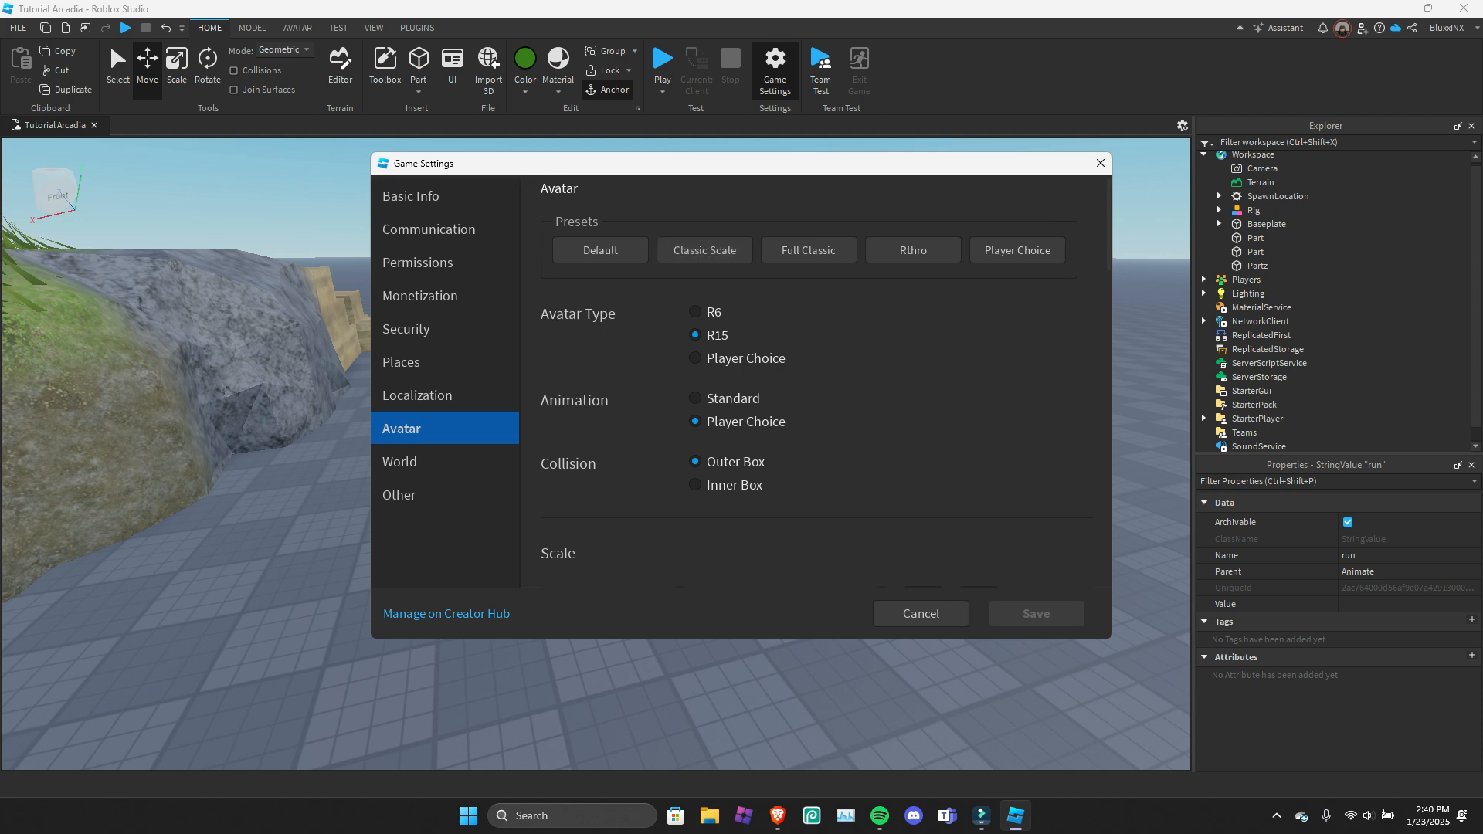
pyautogui.click(696, 312)
pyautogui.click(696, 335)
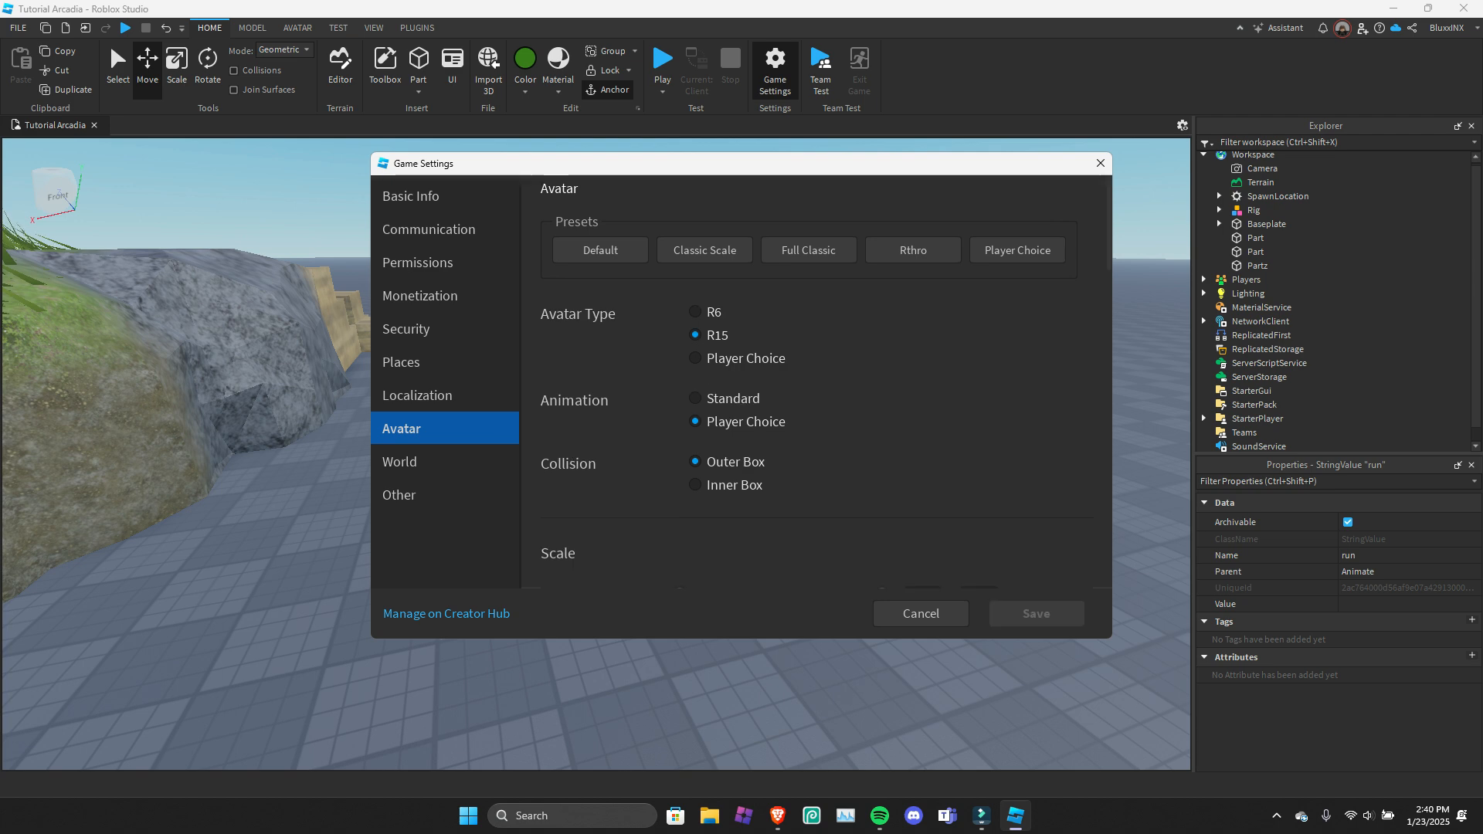
pyautogui.click(695, 358)
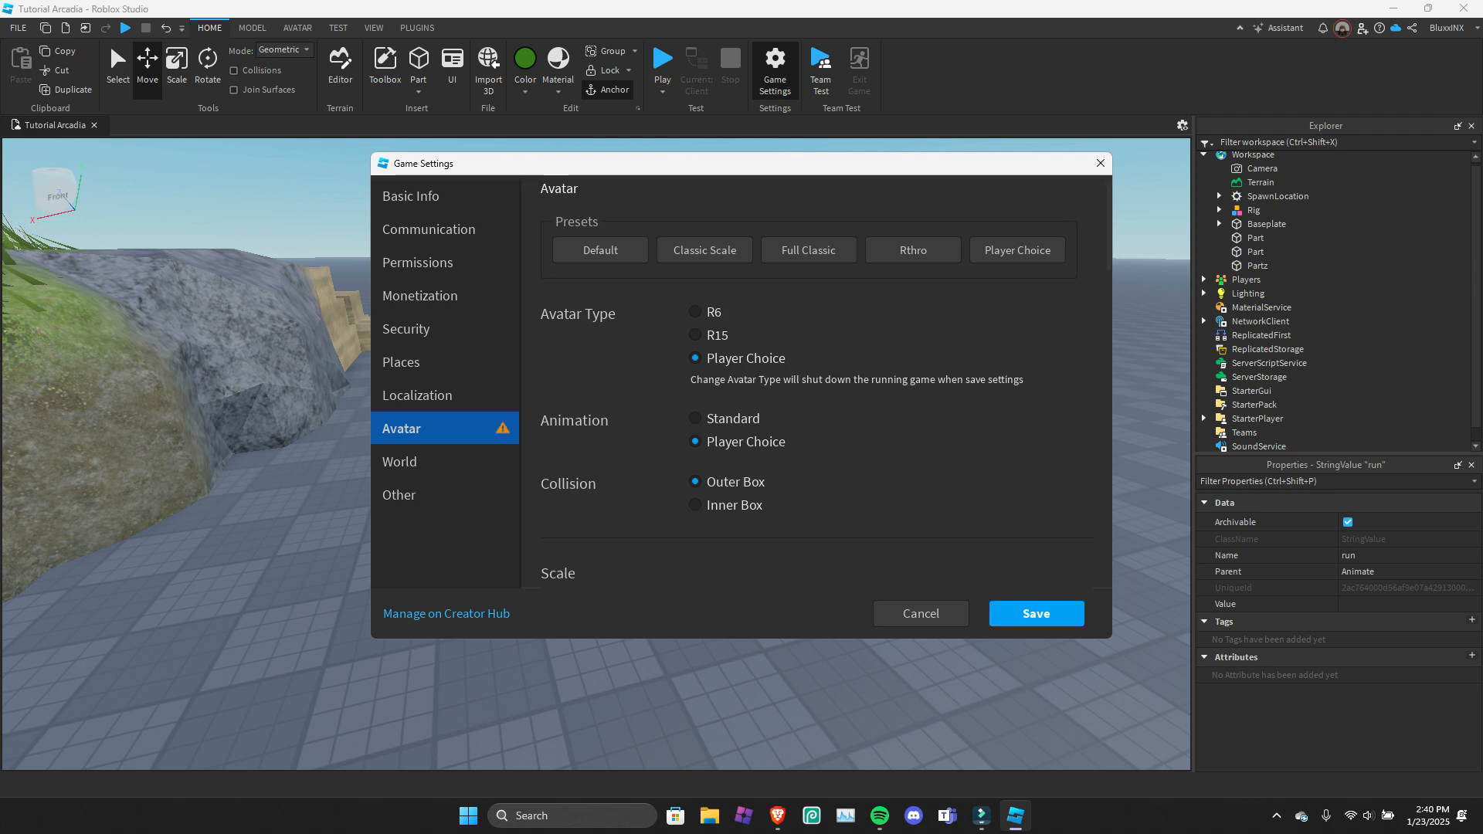
# Examine the remaining Avatar settings, including the scale ranges and the body part and clothing overrides.
pyautogui.scroll(-3, 826, 380)
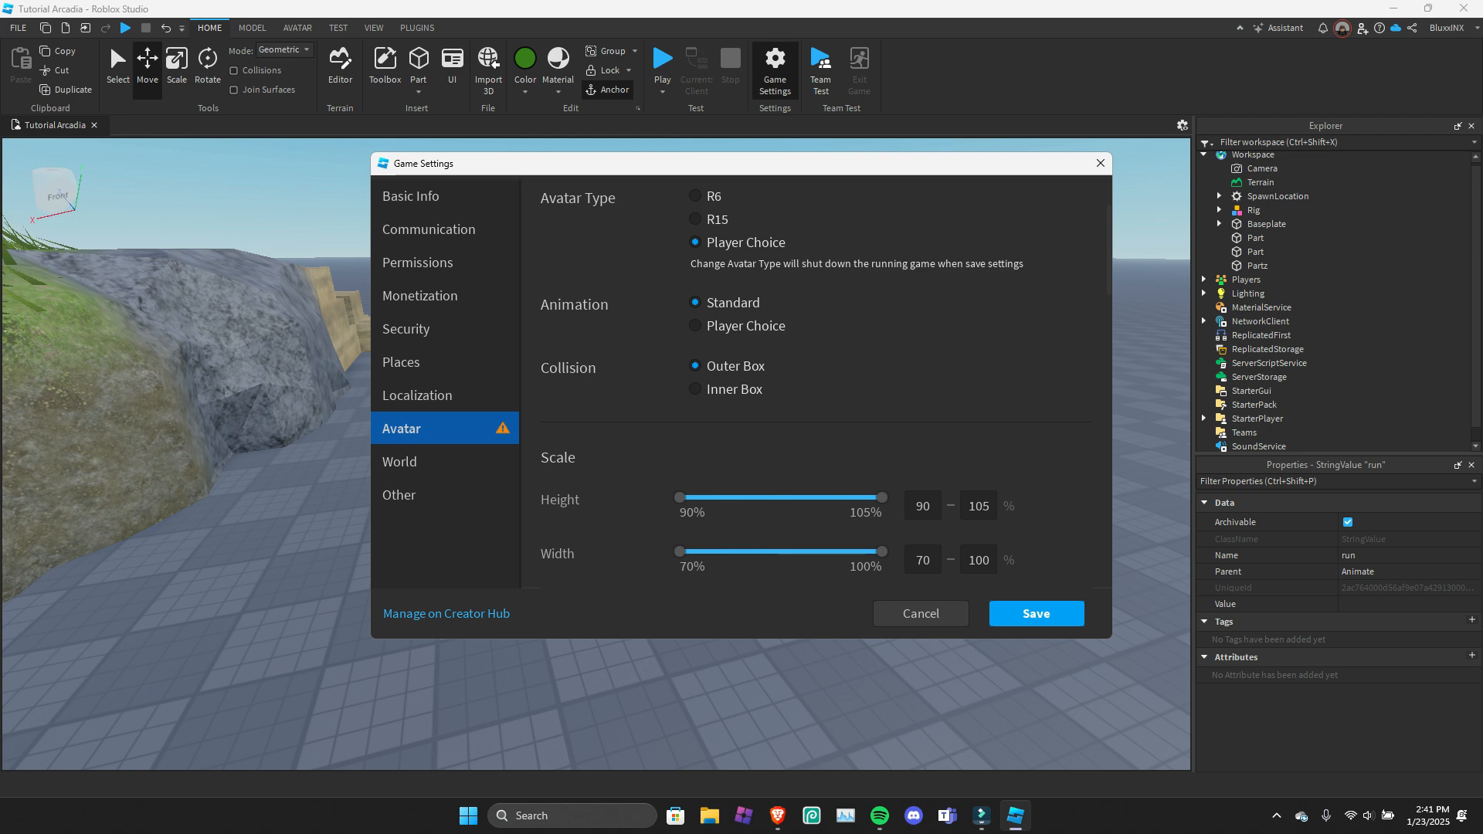
pyautogui.scroll(-3, 816, 383)
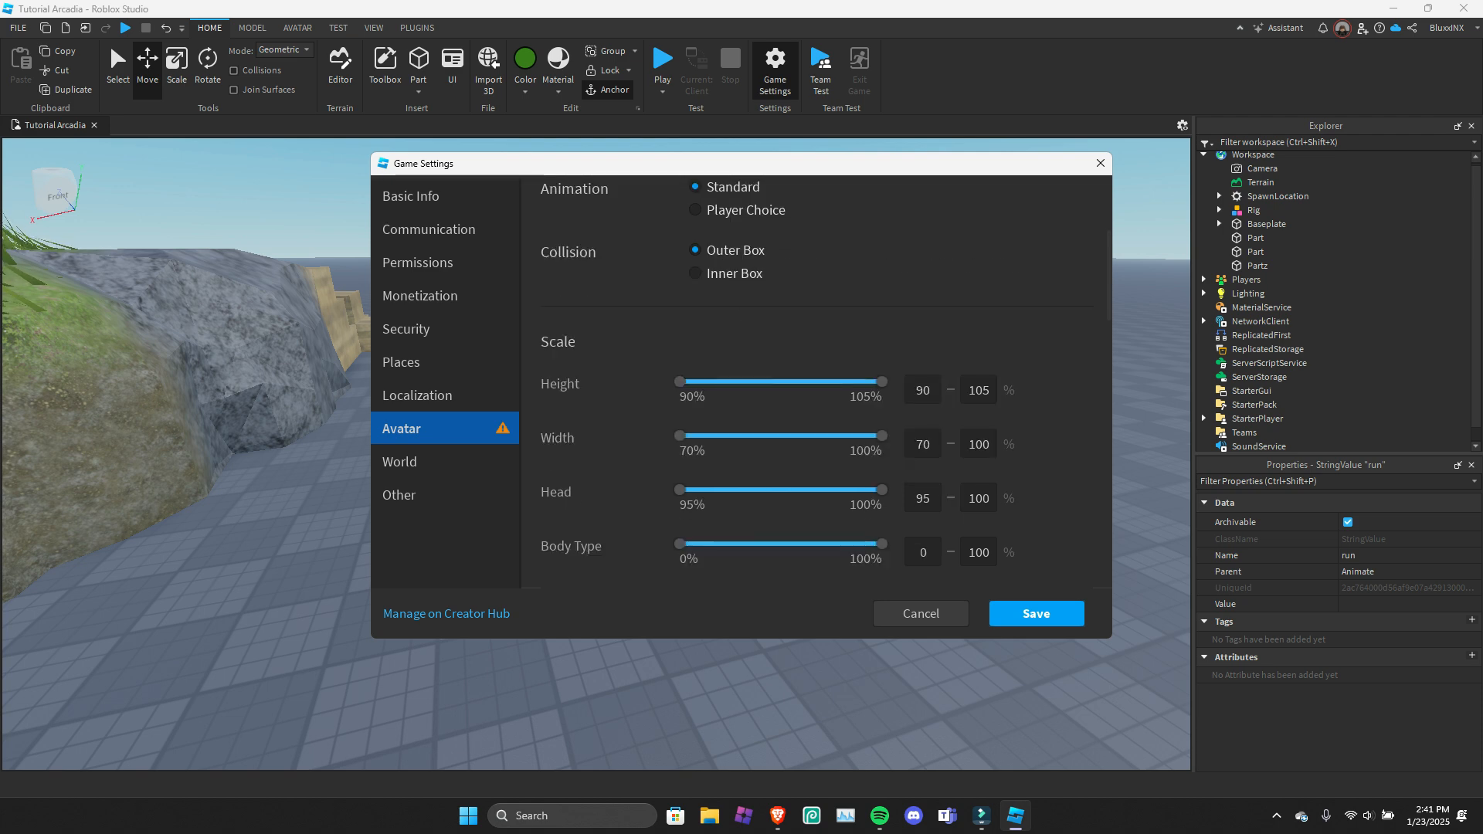
pyautogui.scroll(-3, 816, 382)
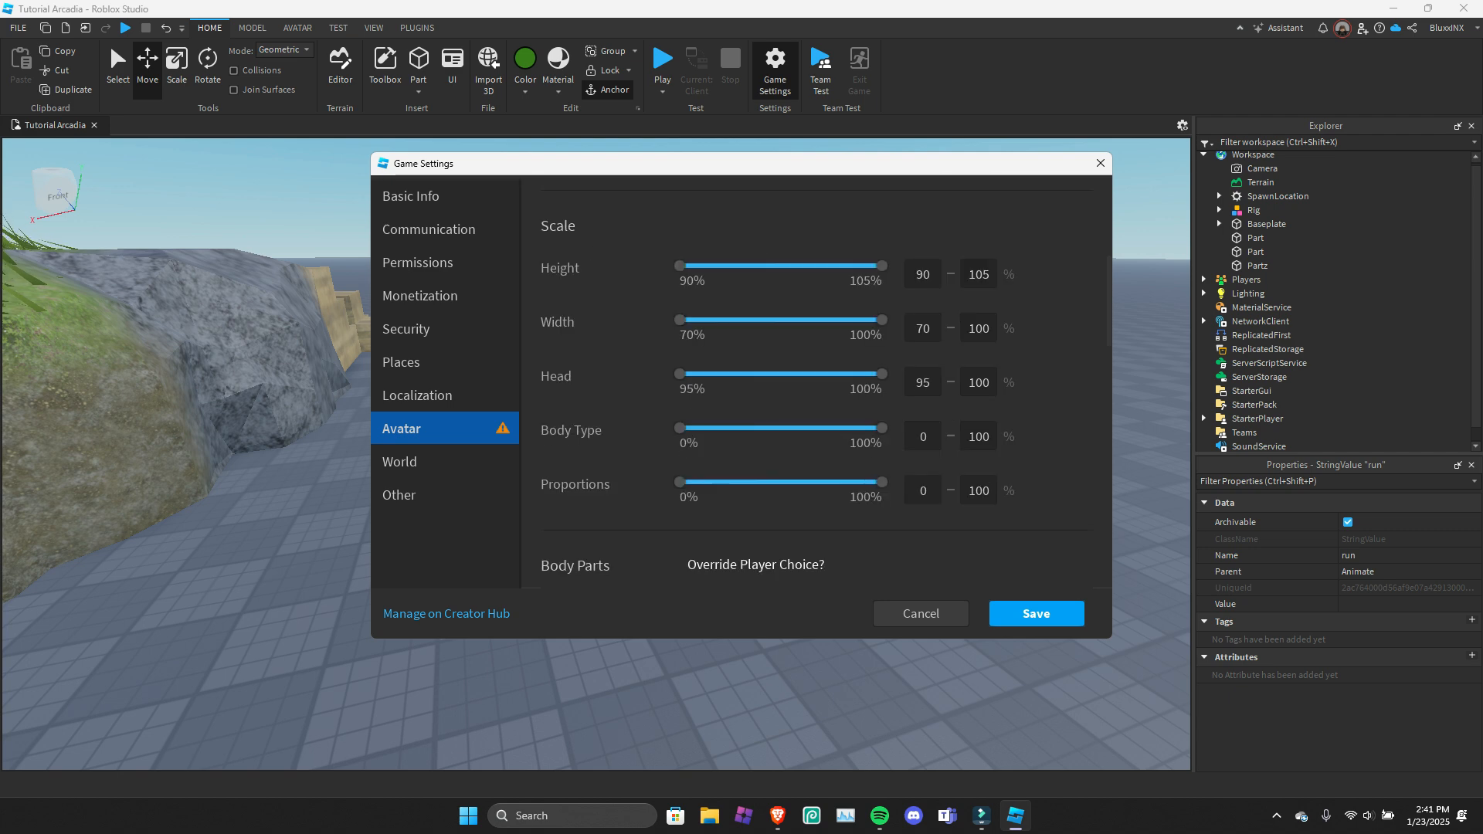
pyautogui.scroll(-9, 817, 382)
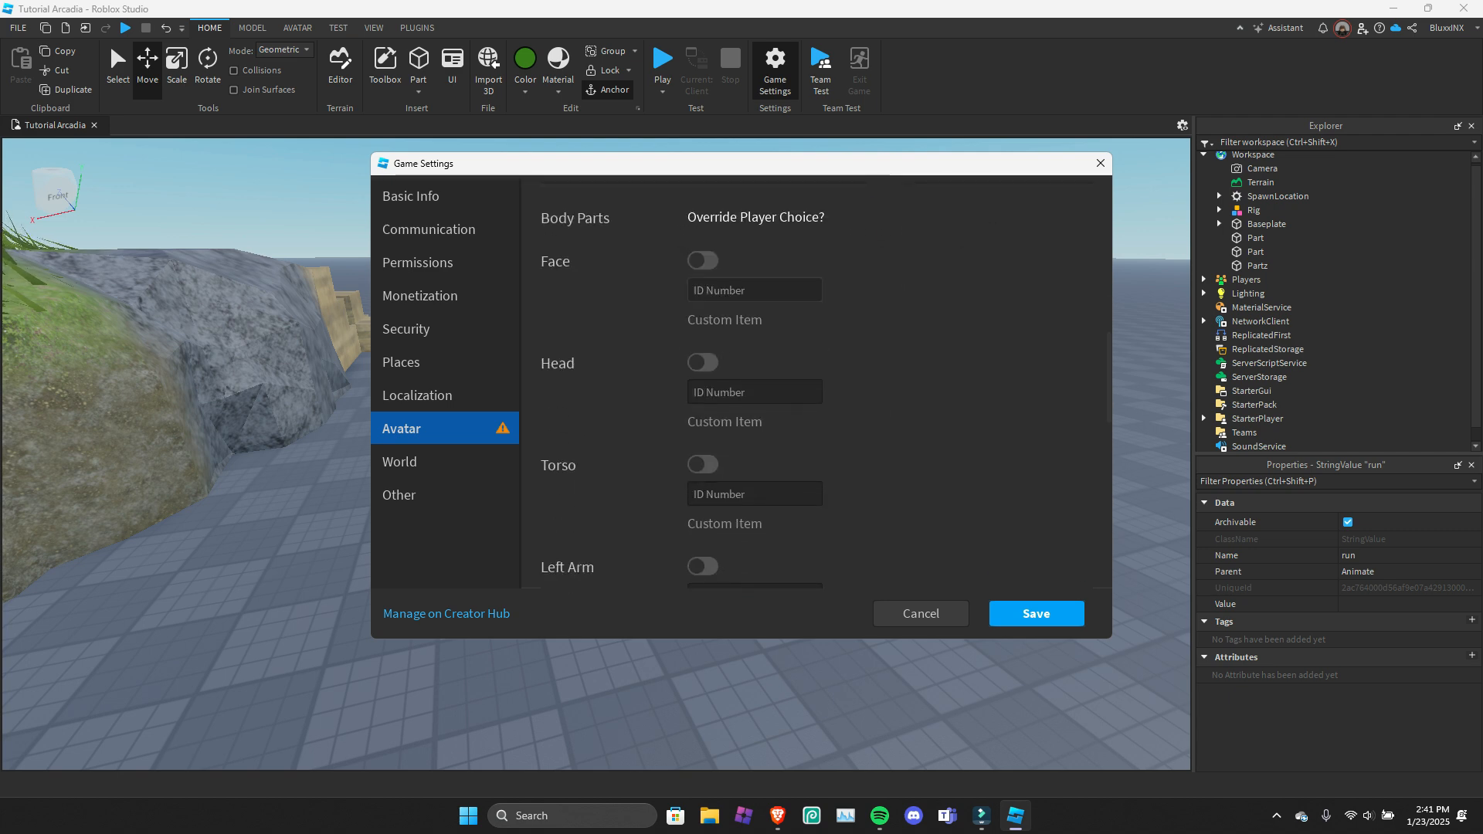
pyautogui.scroll(-8, 816, 382)
pyautogui.scroll(-12, 817, 383)
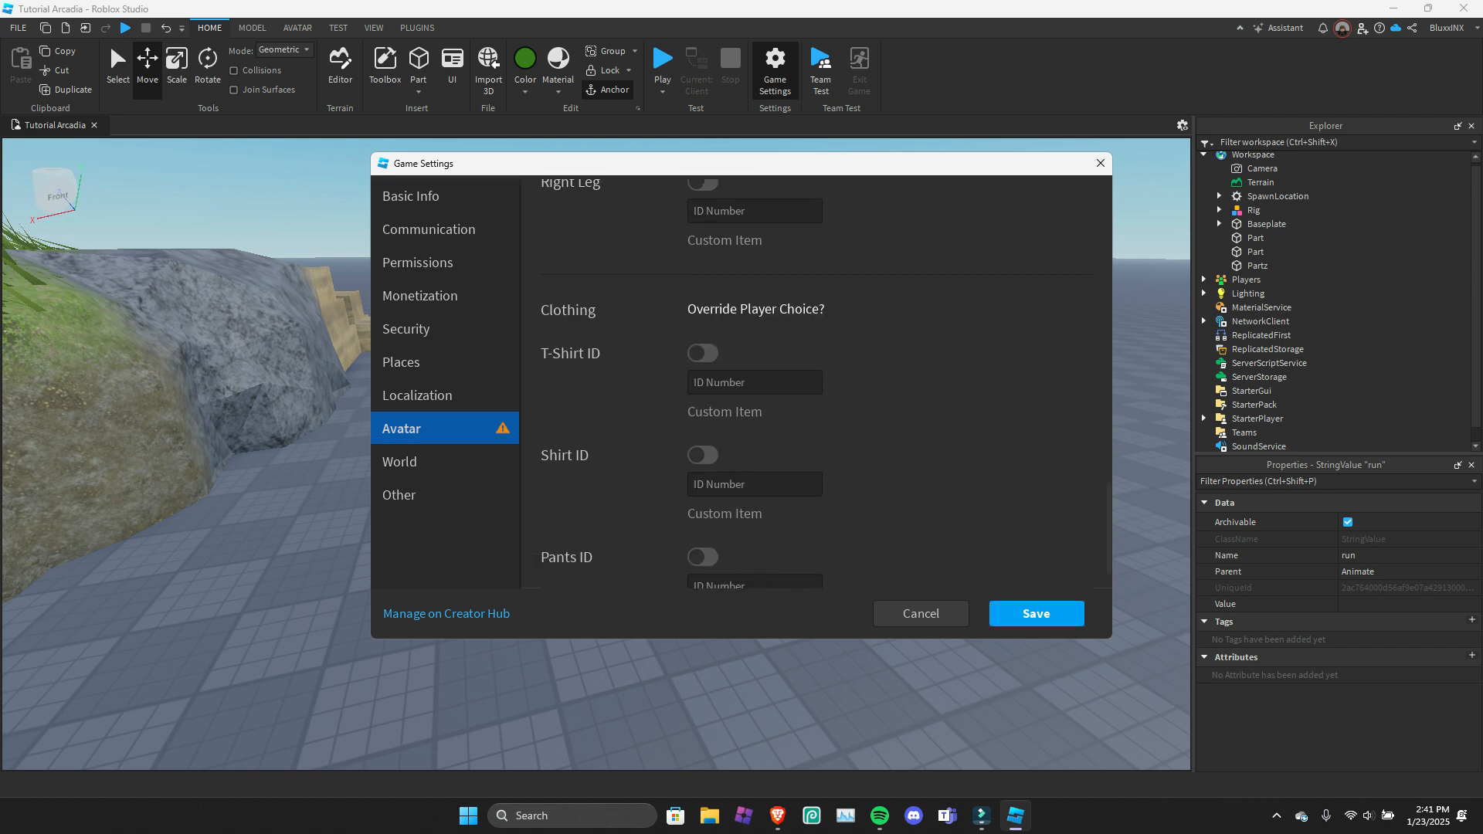
pyautogui.scroll(11, 816, 382)
pyautogui.scroll(7, 817, 382)
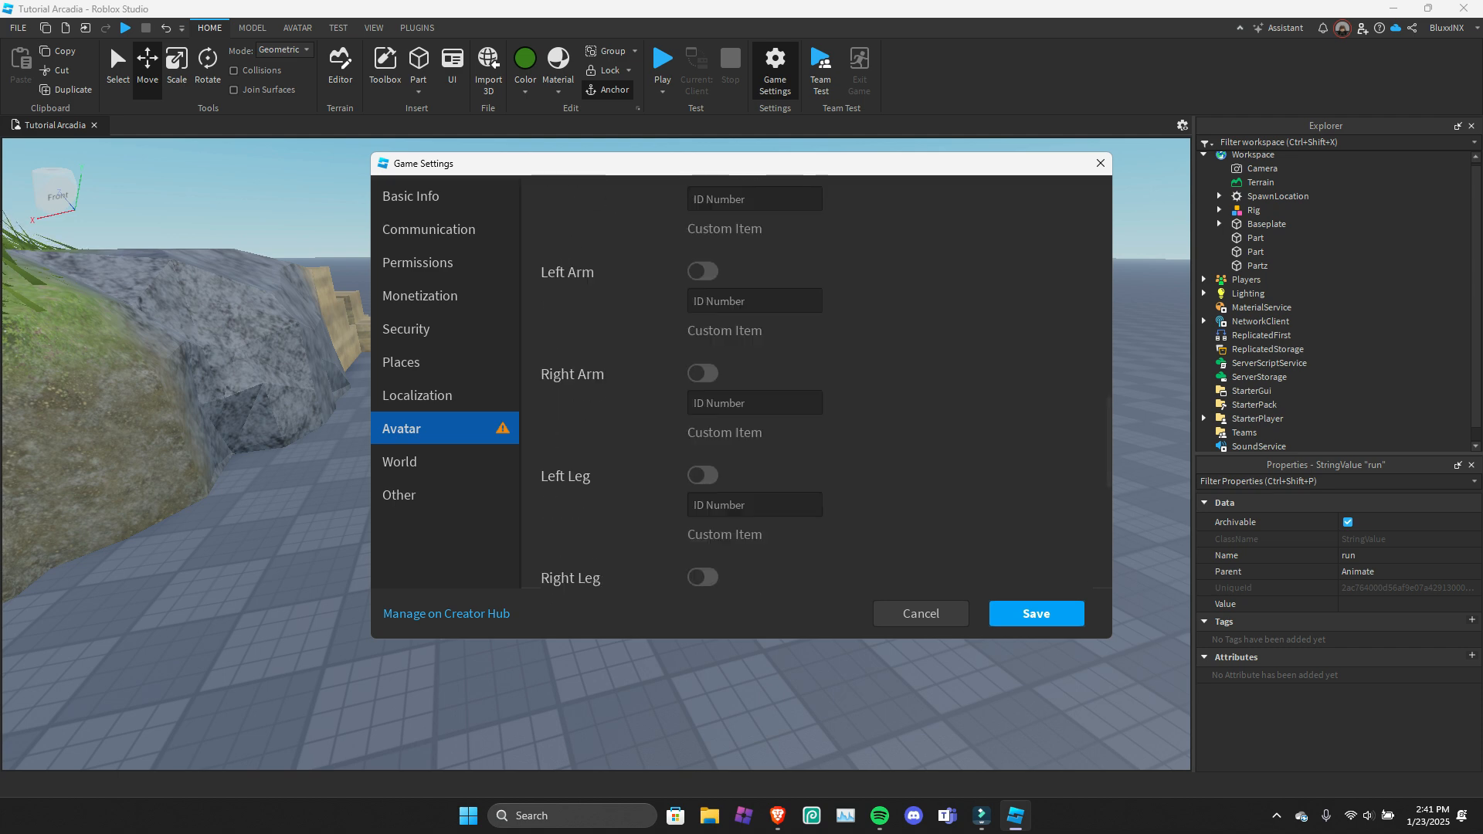
pyautogui.scroll(-15, 816, 382)
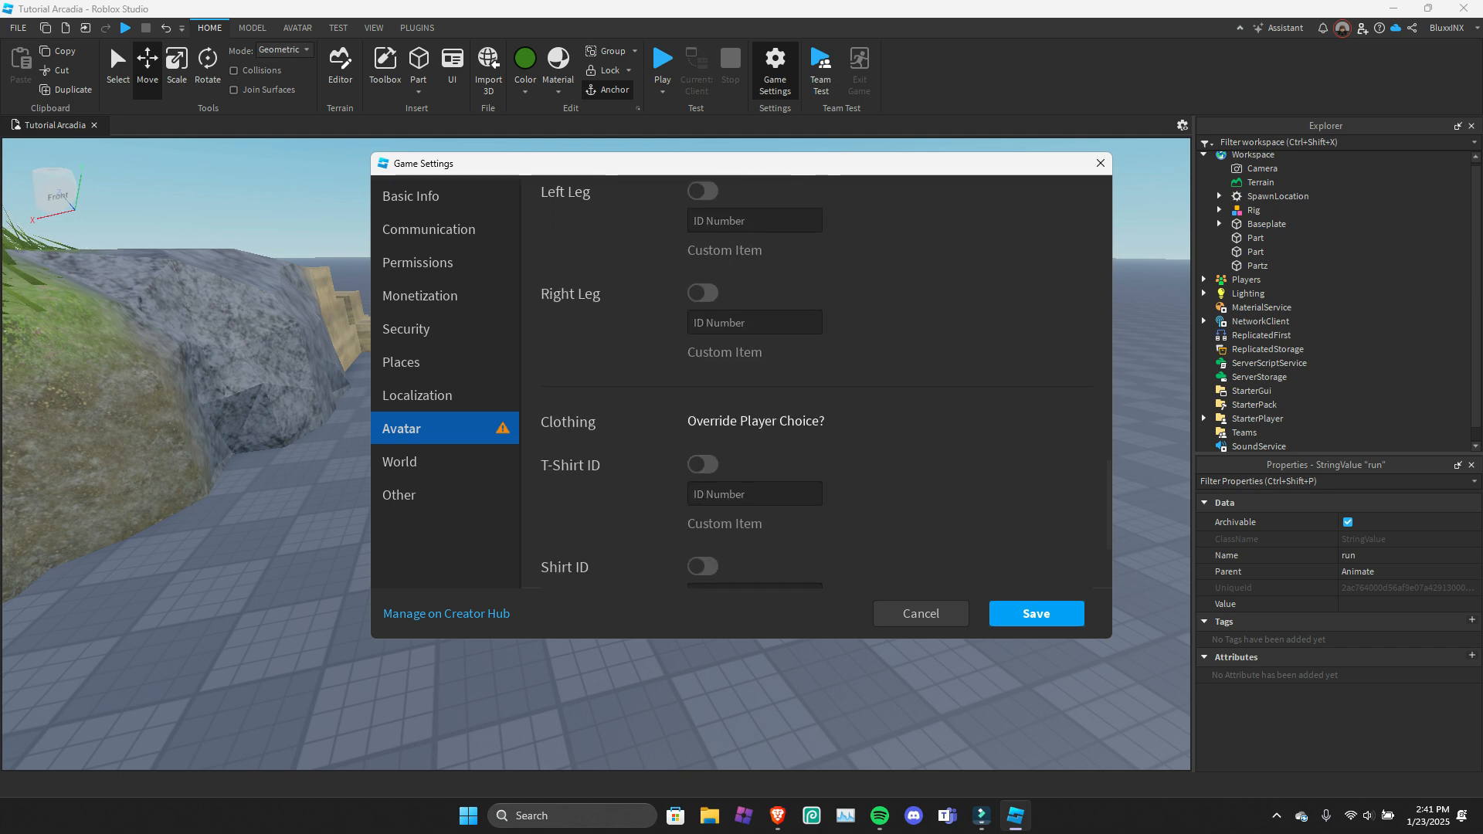
pyautogui.scroll(-2, 816, 383)
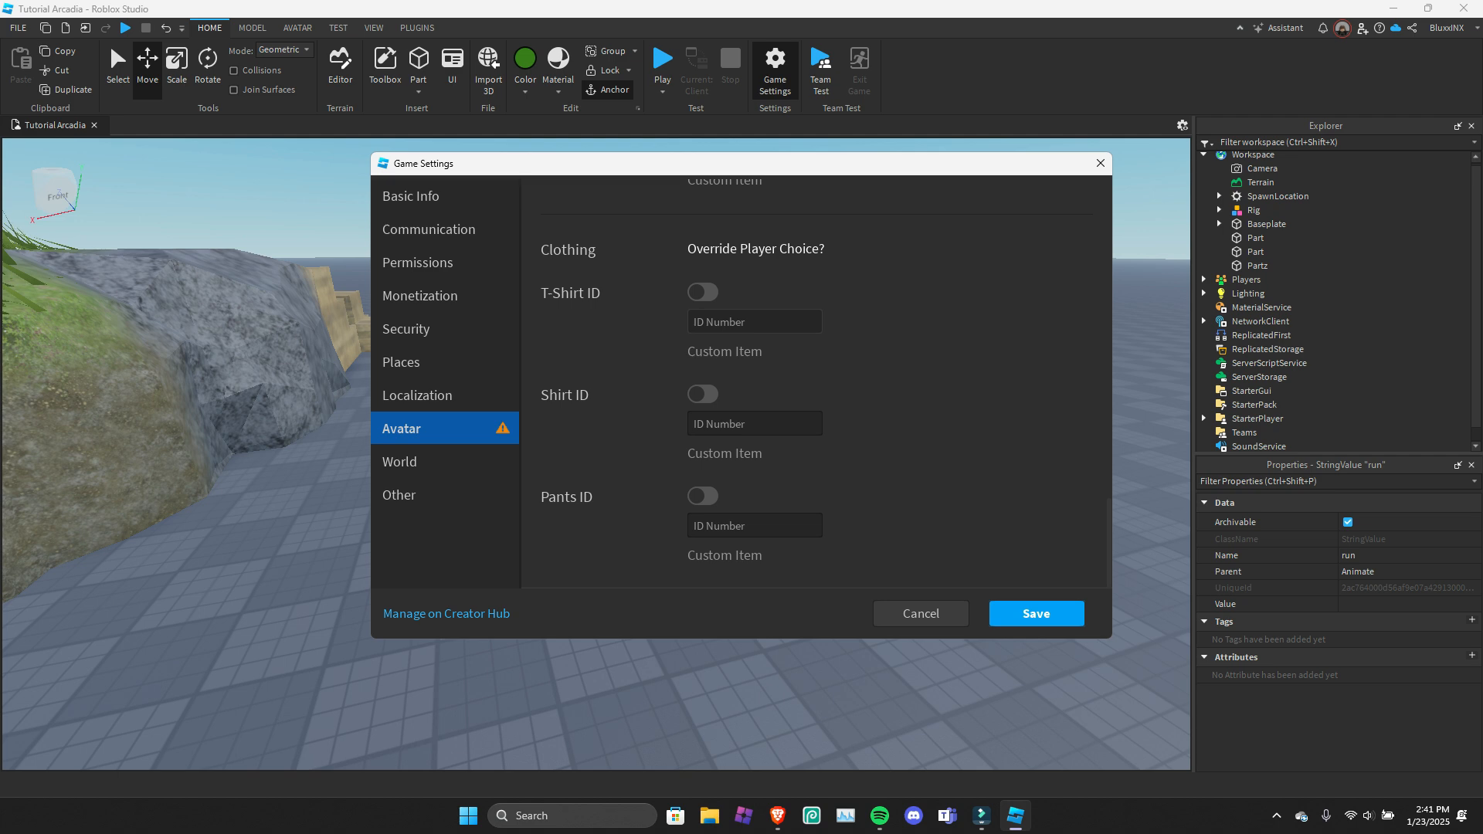
# Review the World settings for presets, gravity, jump height and walk speed.
pyautogui.click(445, 462)
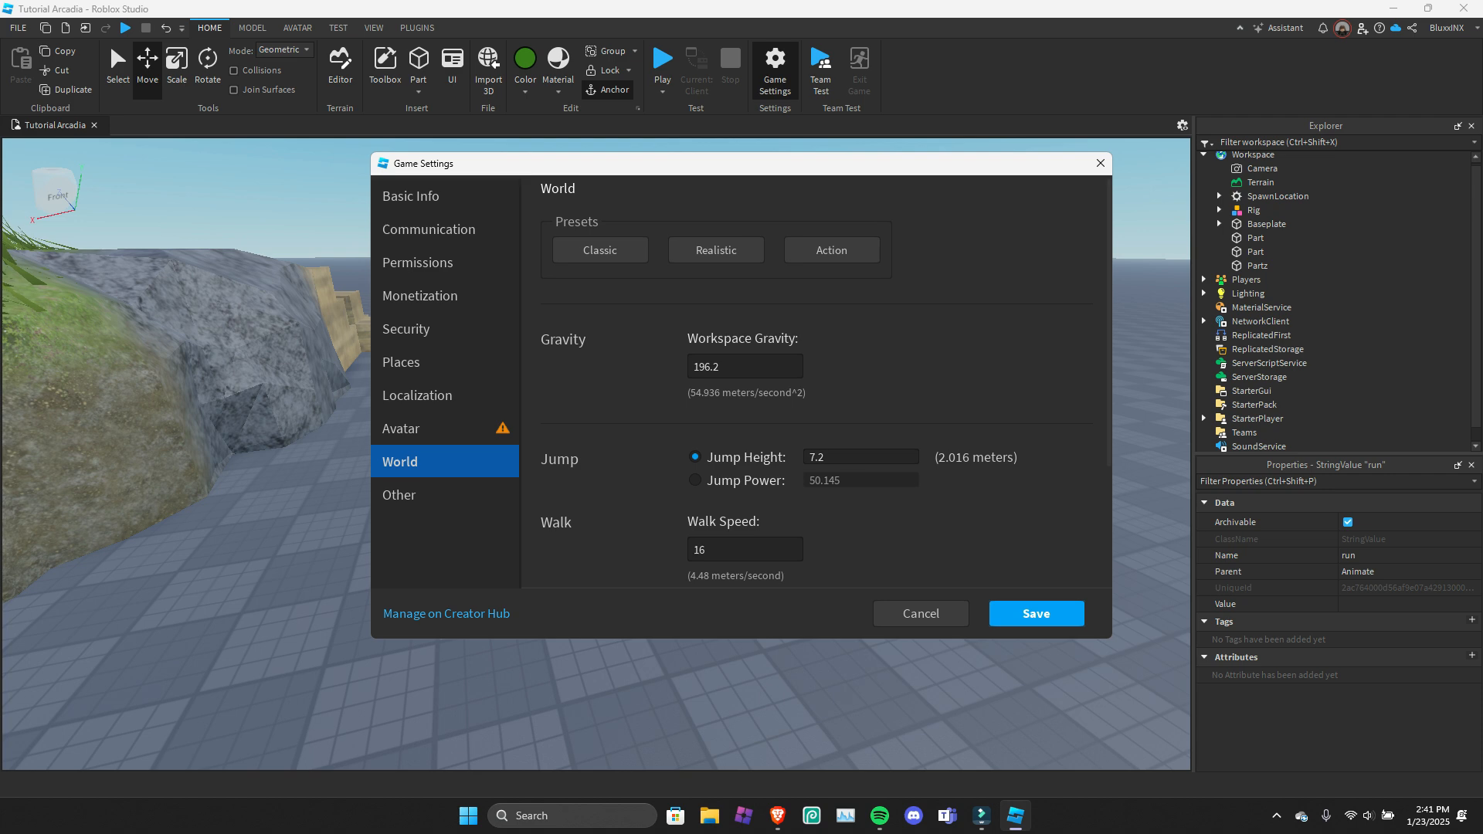
pyautogui.scroll(-3, 817, 383)
pyautogui.scroll(2, 816, 383)
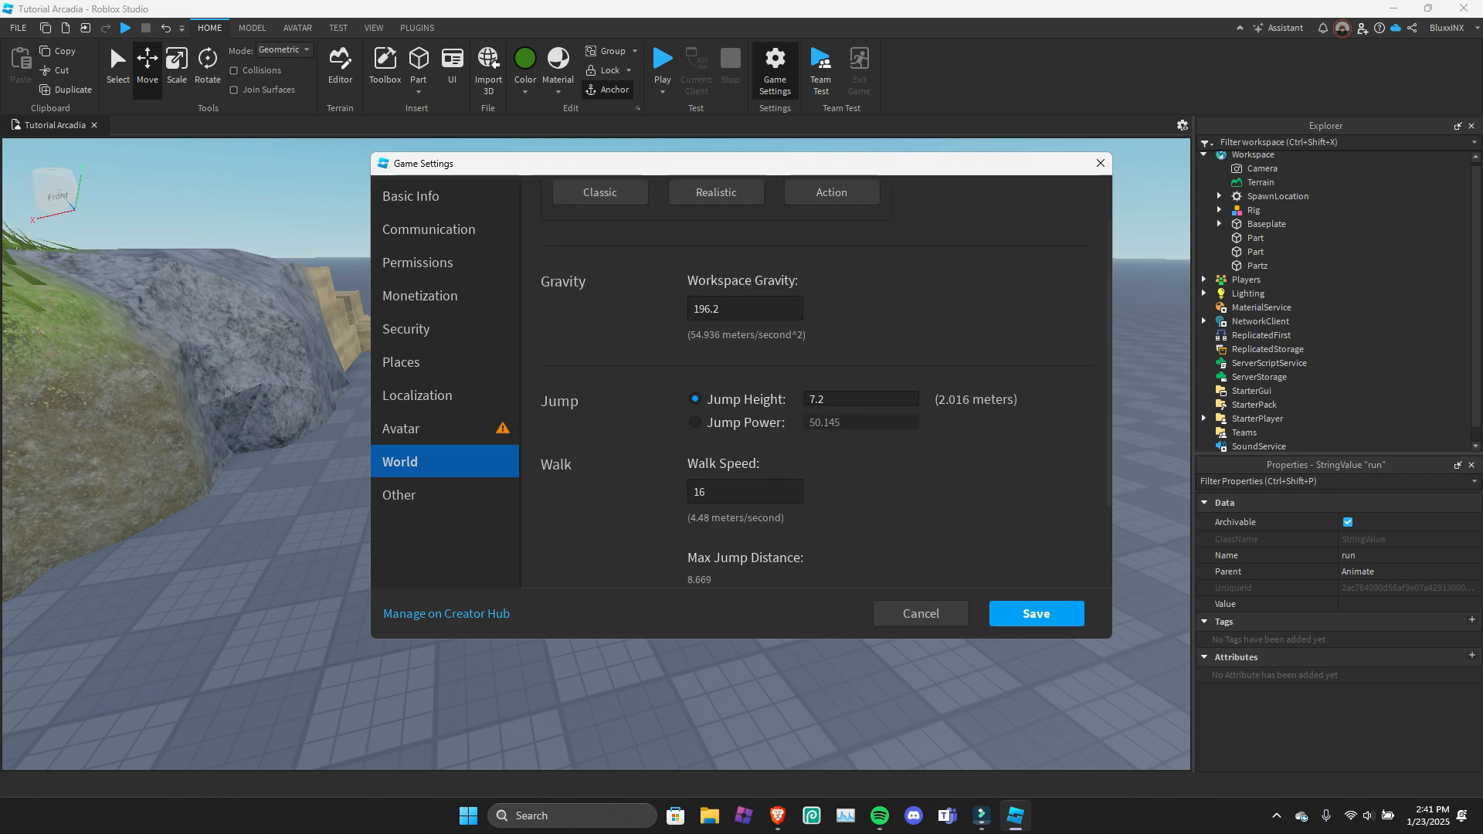
# Try the Jump Power option, return to Jump Height, and review the remaining walk and slope settings for the world.
pyautogui.click(695, 422)
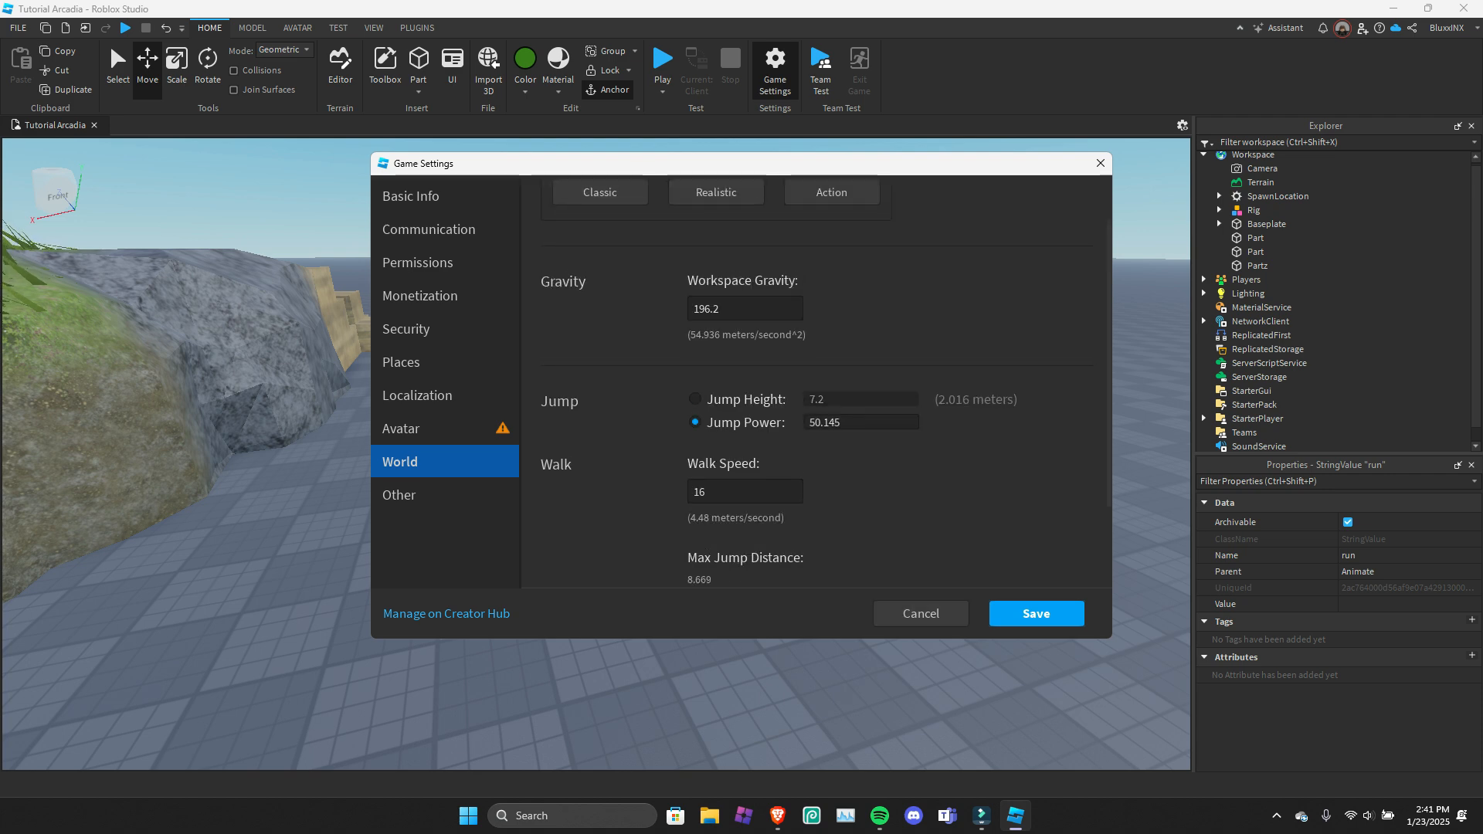
pyautogui.click(696, 399)
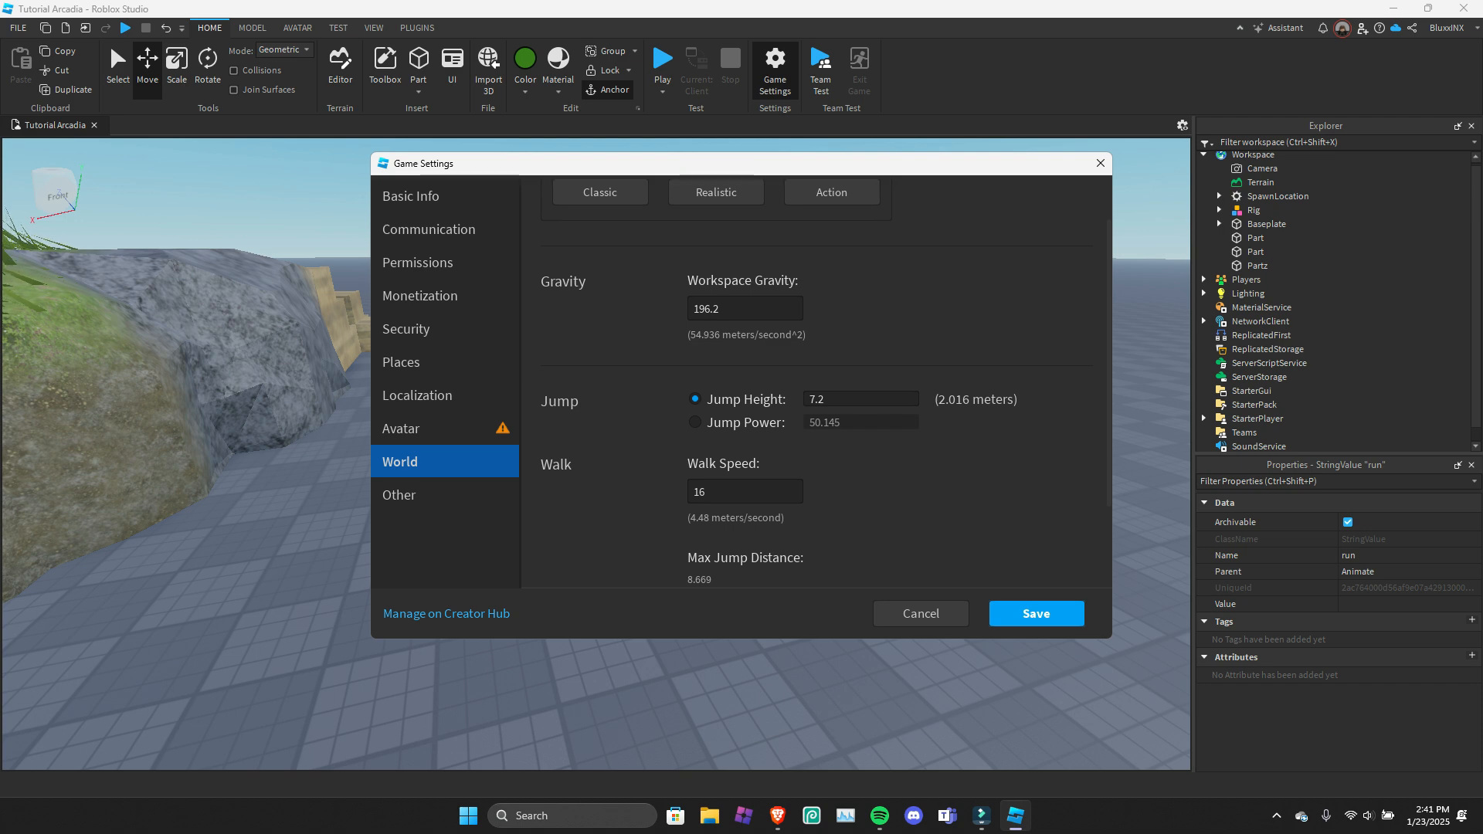
pyautogui.scroll(-3, 816, 383)
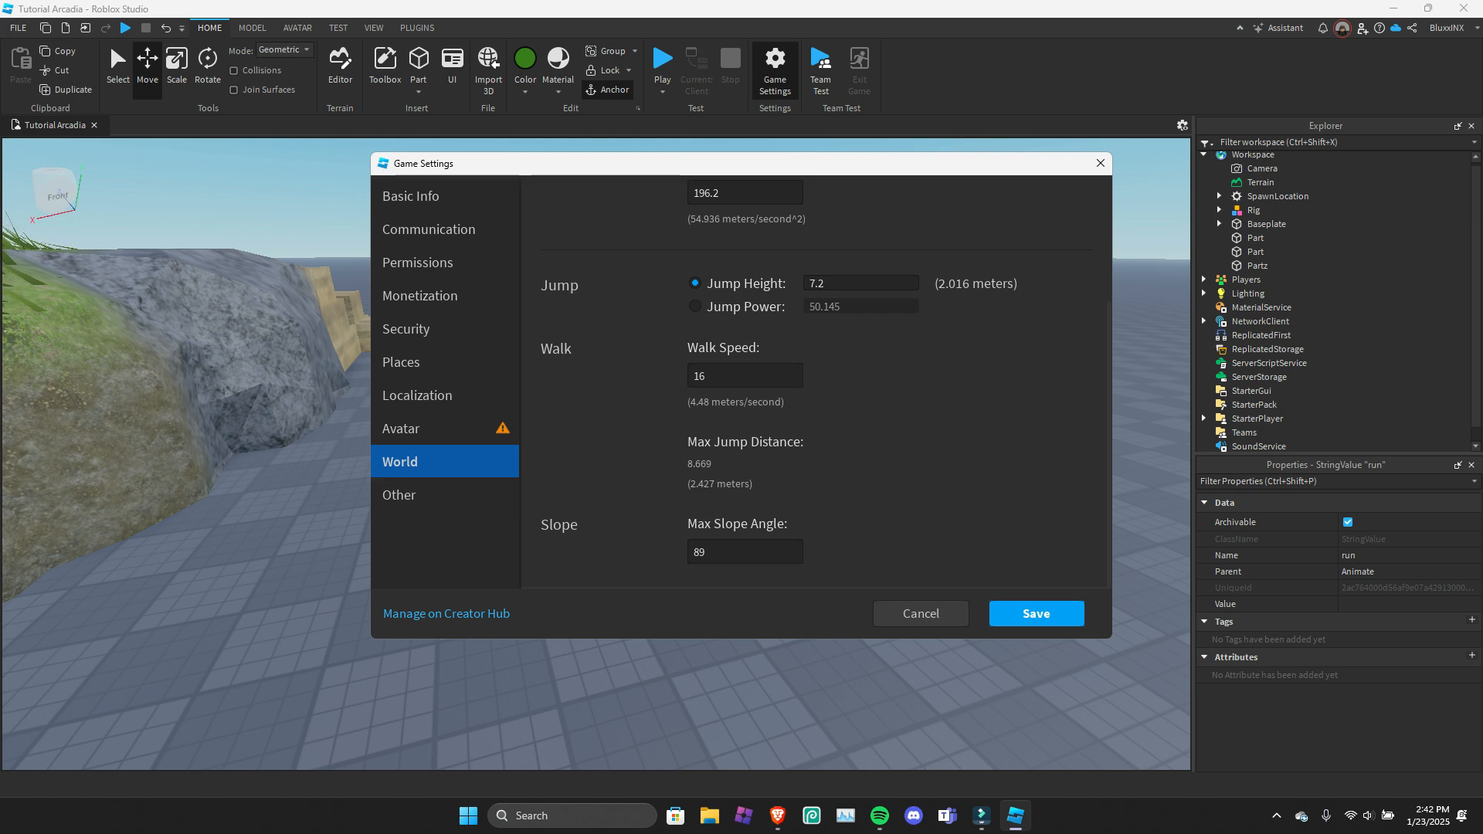
# Review the Other settings for drafts mode and server shutdown, and save the Game Settings.
pyautogui.click(445, 494)
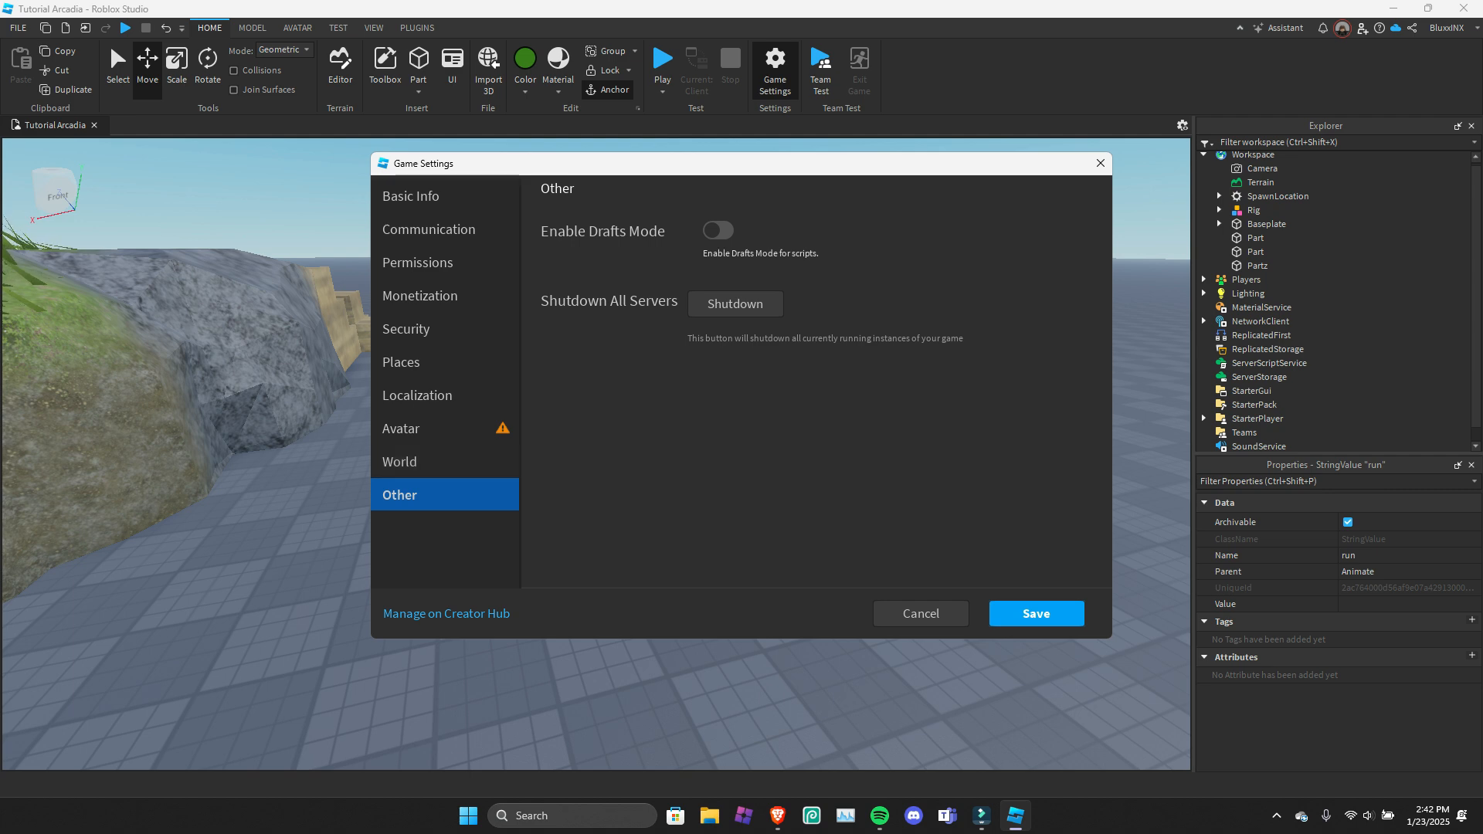
pyautogui.click(921, 614)
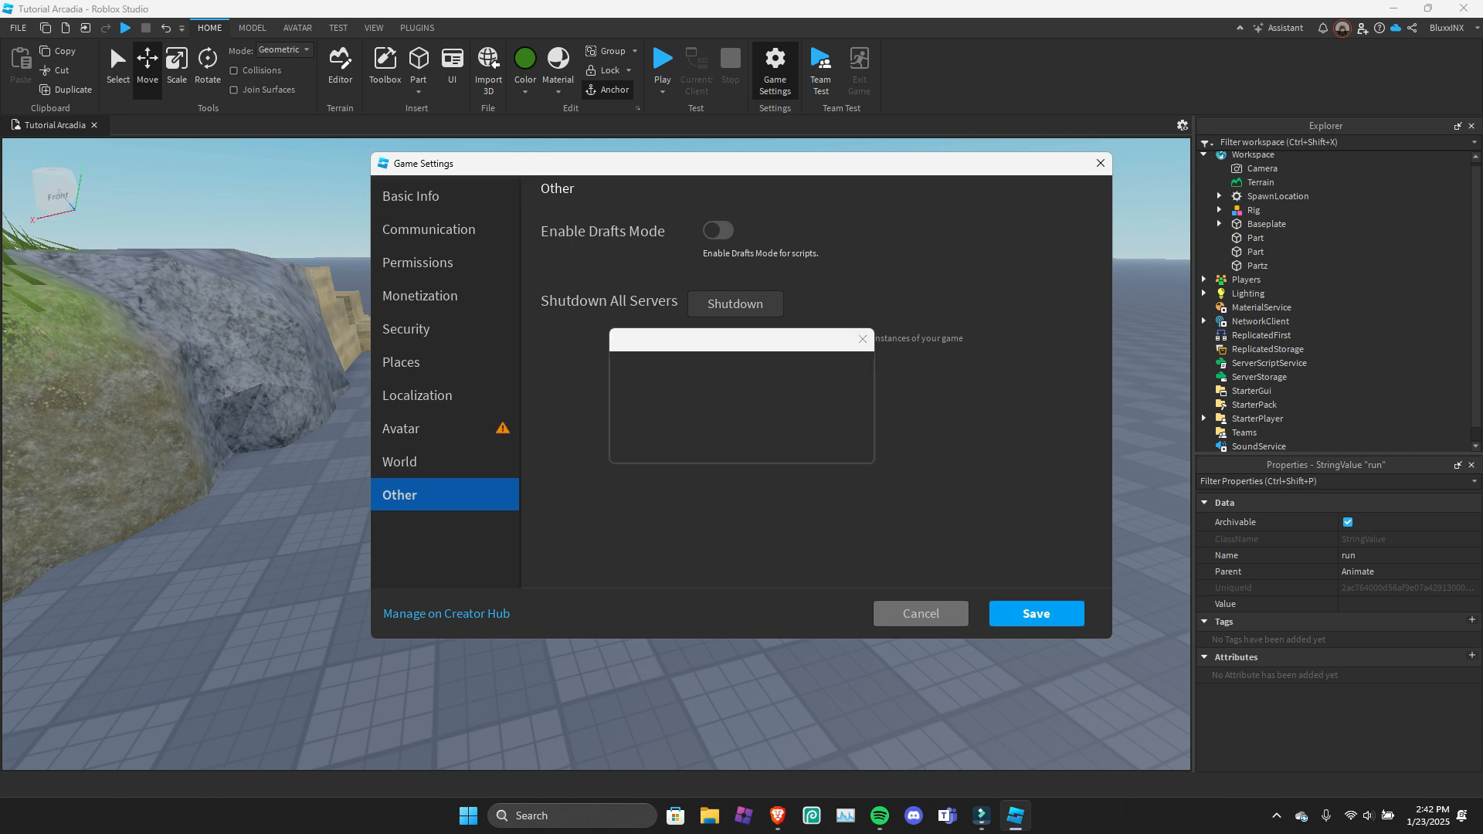
pyautogui.click(683, 423)
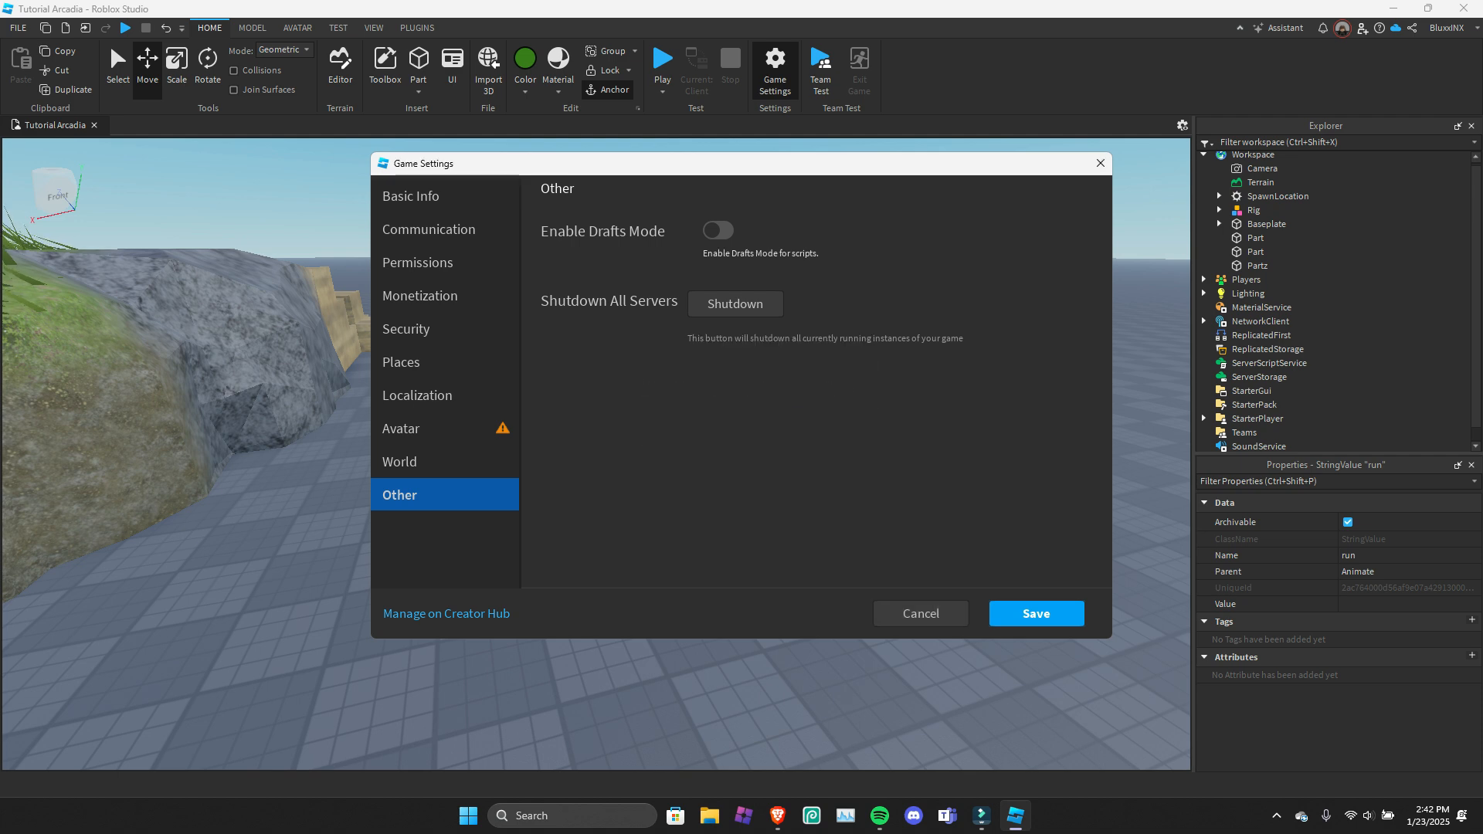
pyautogui.click(1037, 614)
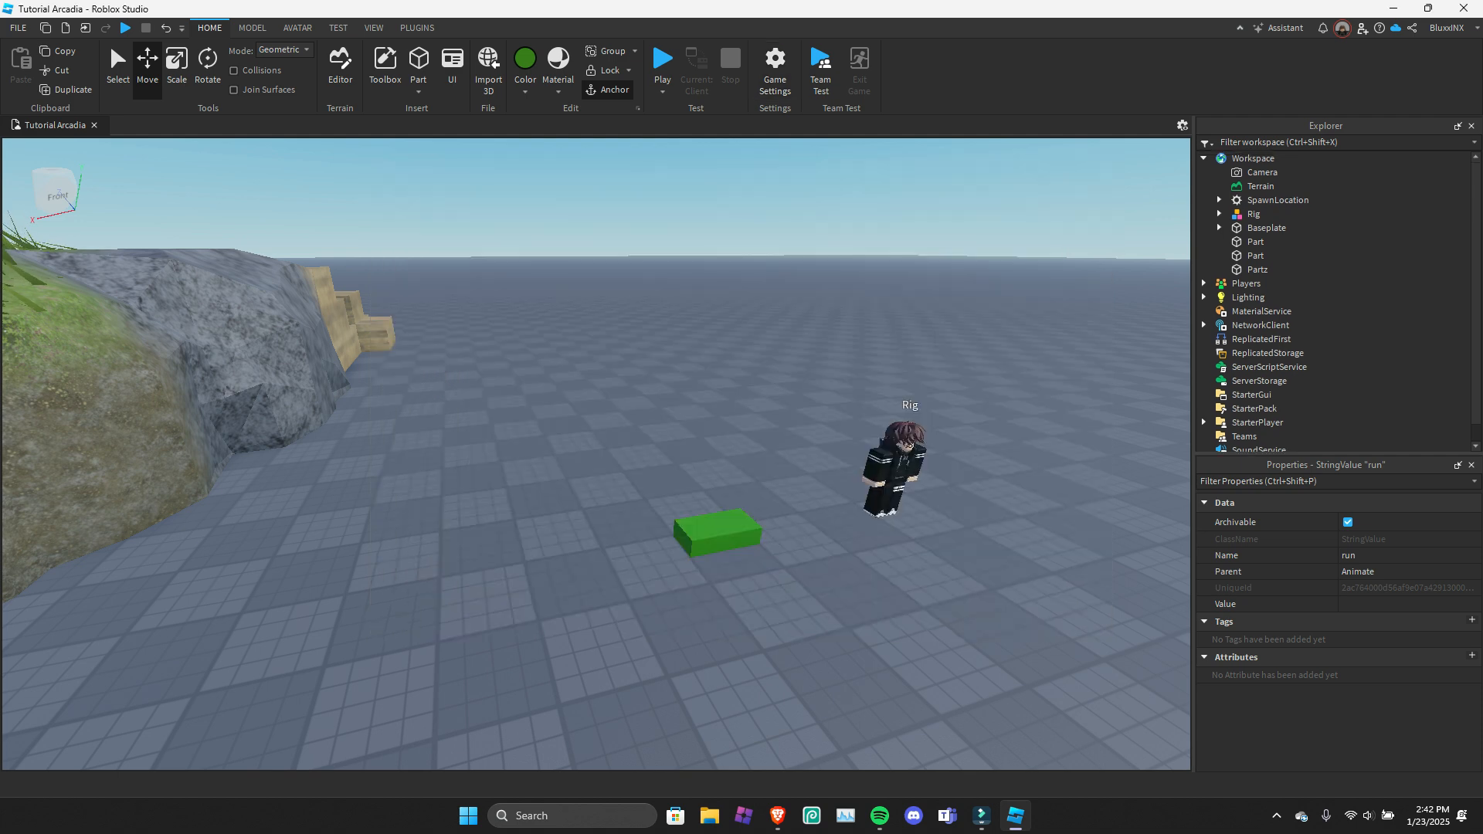
pyautogui.moveTo(773, 464); pyautogui.dragTo(712, 448, button='right')
pyautogui.press('s')
pyautogui.press('w')
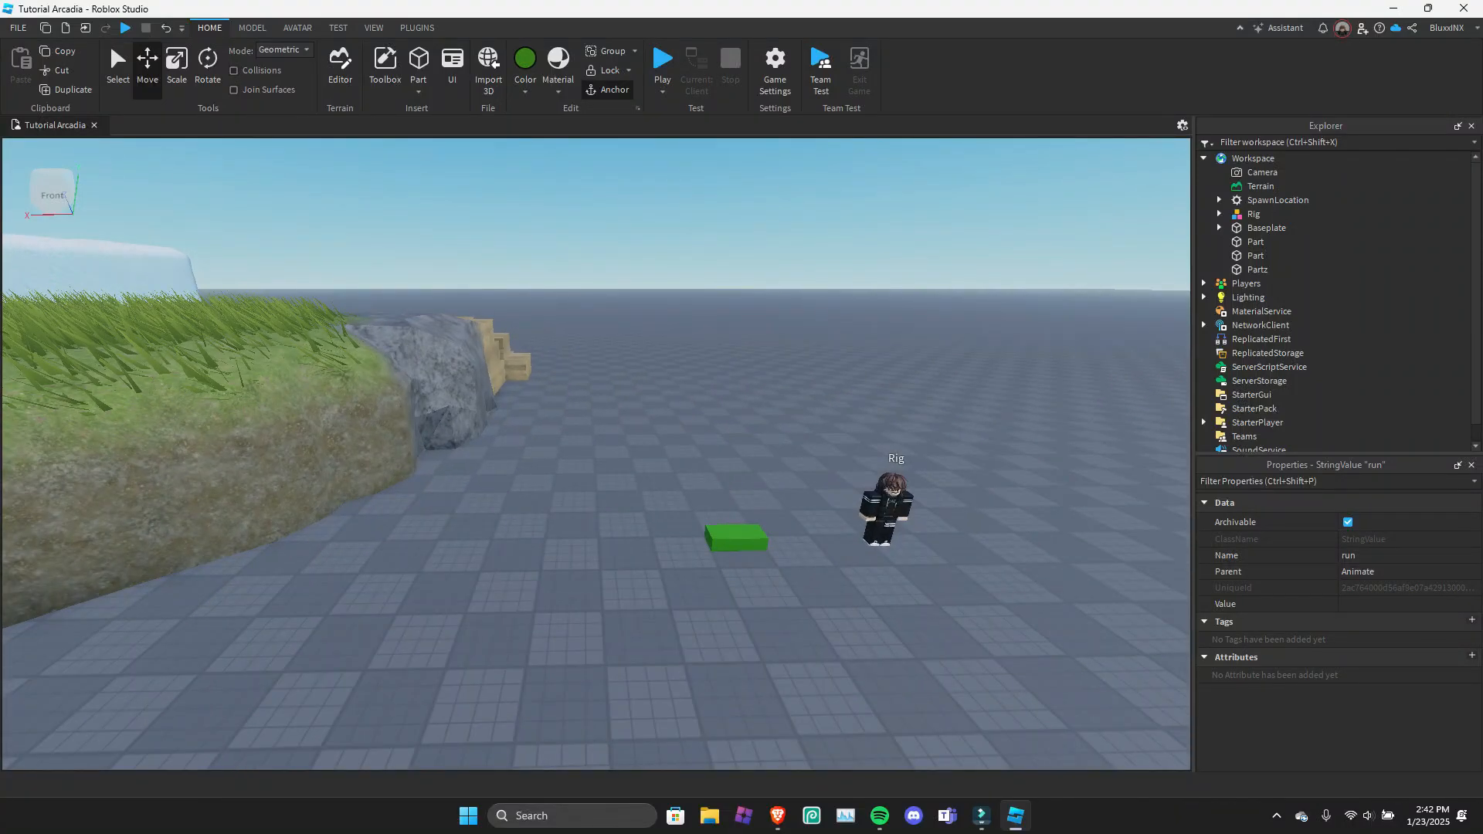